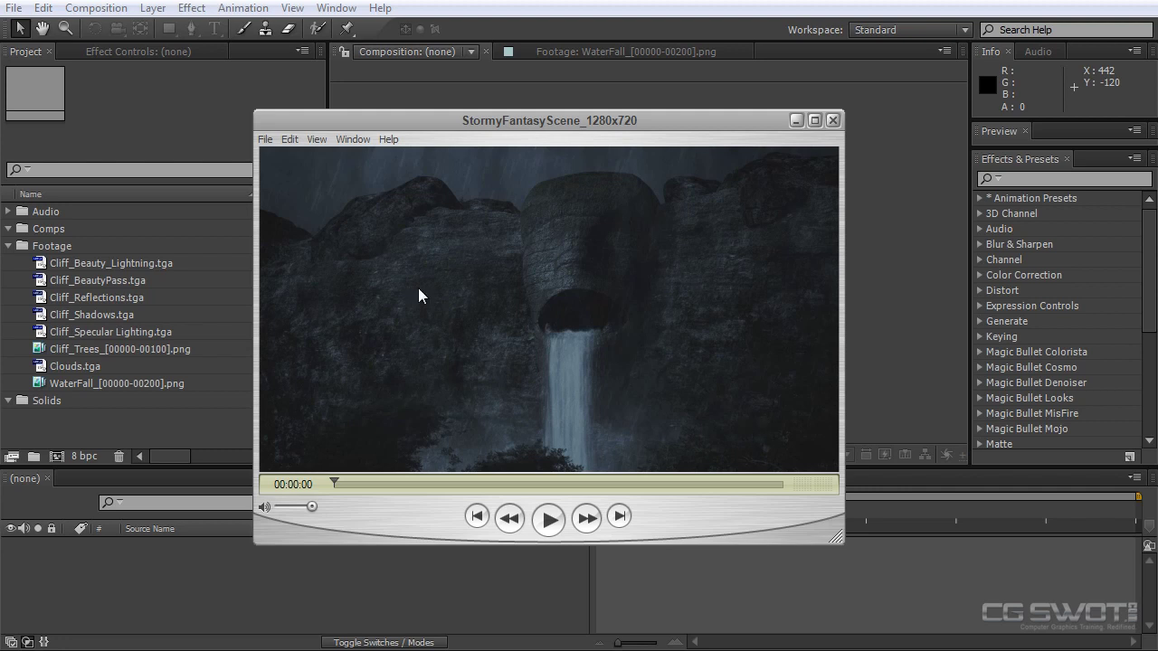
Play the StormyFantasyScene_1280x720 reference video through to the end and close the player
left_click(549, 519)
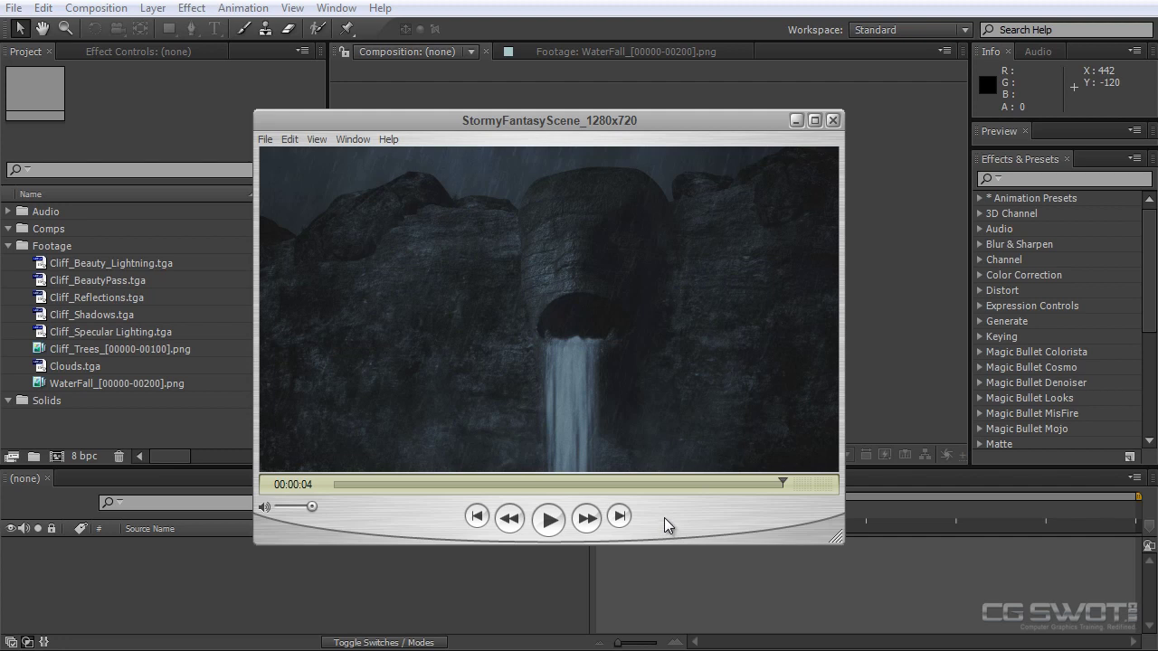
left_click(833, 120)
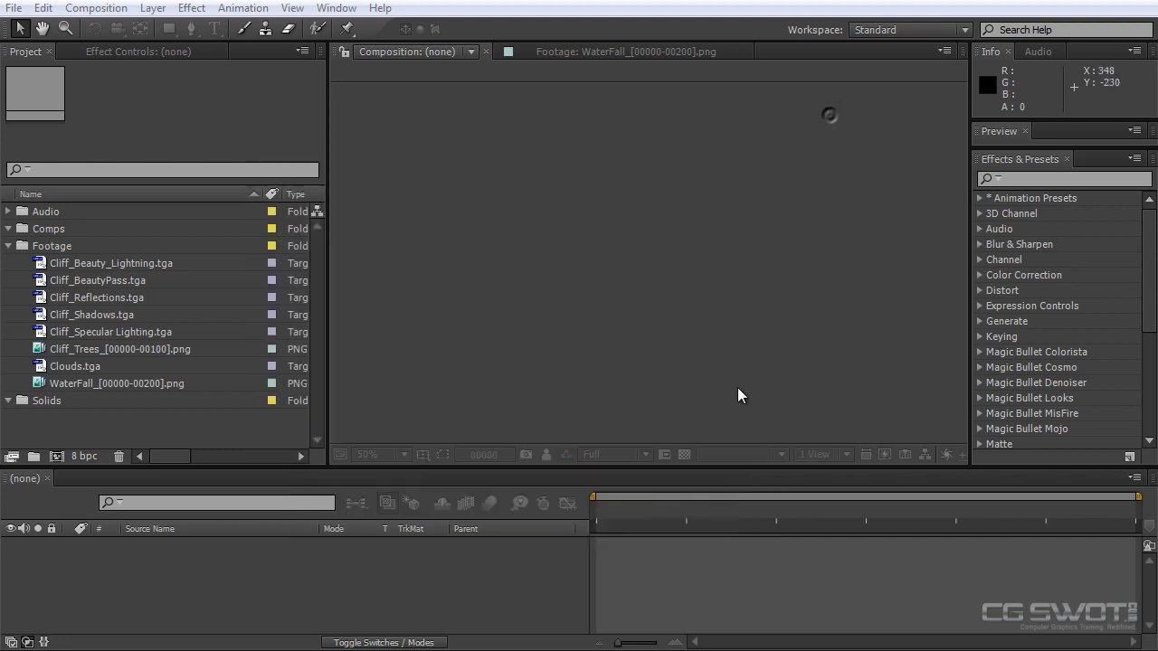
Go through the cliff render passes in the Footage folder one by one
left_click(125, 267)
left_click(117, 280)
left_click(119, 299)
left_click(115, 316)
left_click(114, 332)
left_click(115, 265)
left_click(116, 280)
left_click(119, 265)
left_click(117, 282)
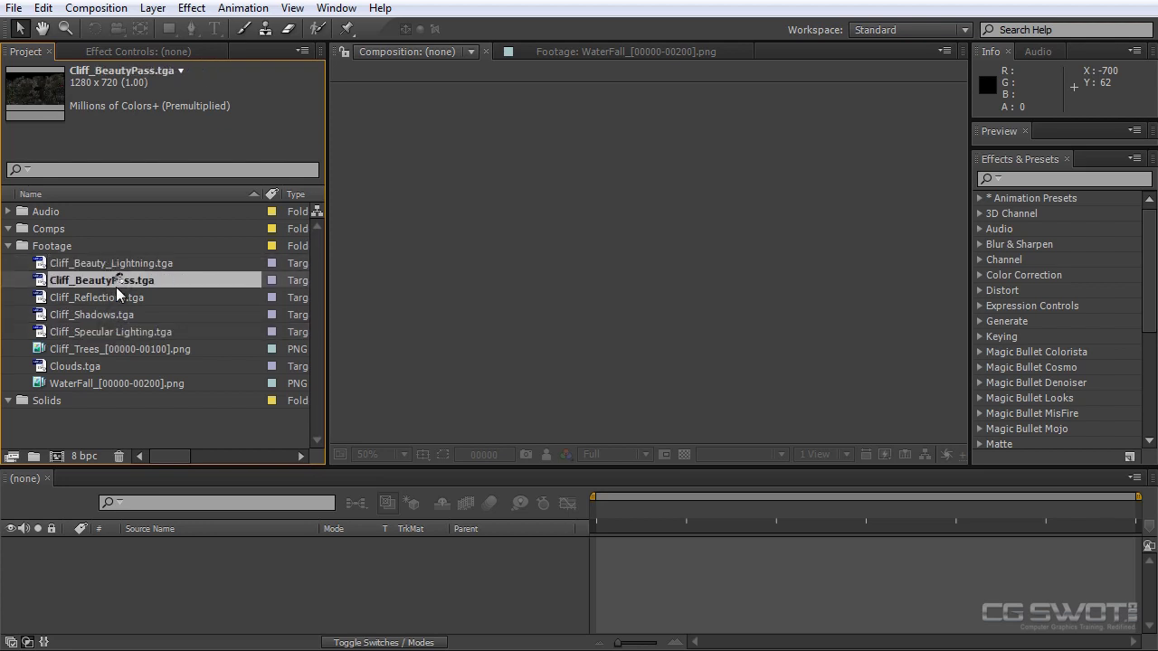
Preview Cliff_BeautyPass.tga and Cliff_Beauty_Lightning.tga in the footage viewer, ending on the beauty pass
double_click(110, 282)
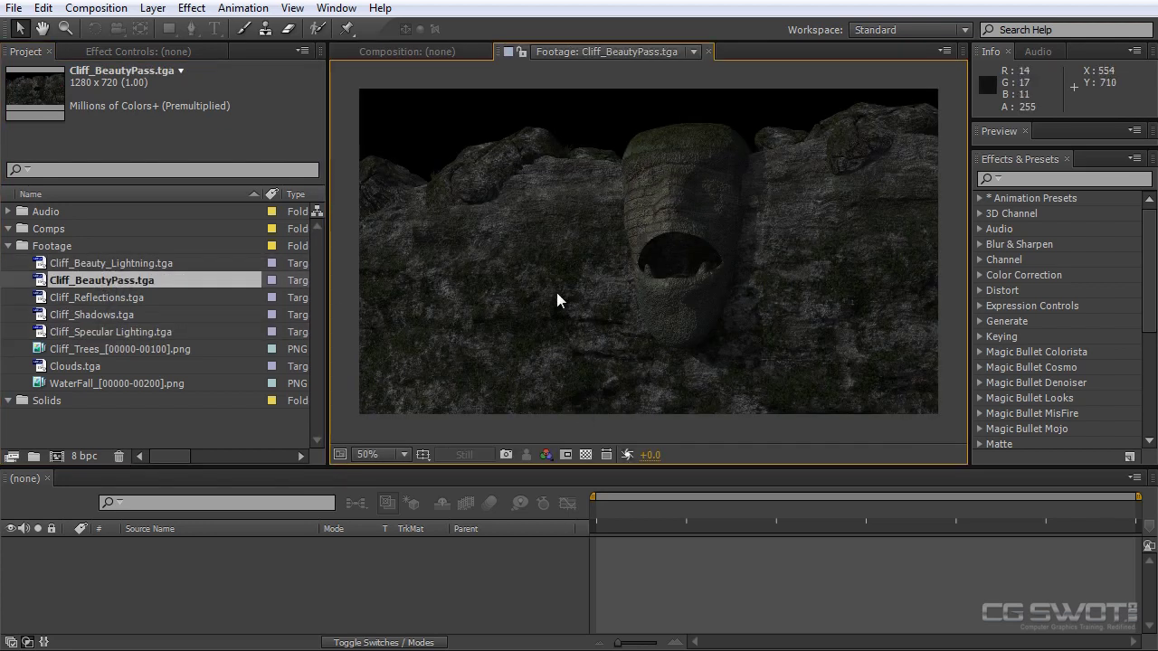
double_click(127, 263)
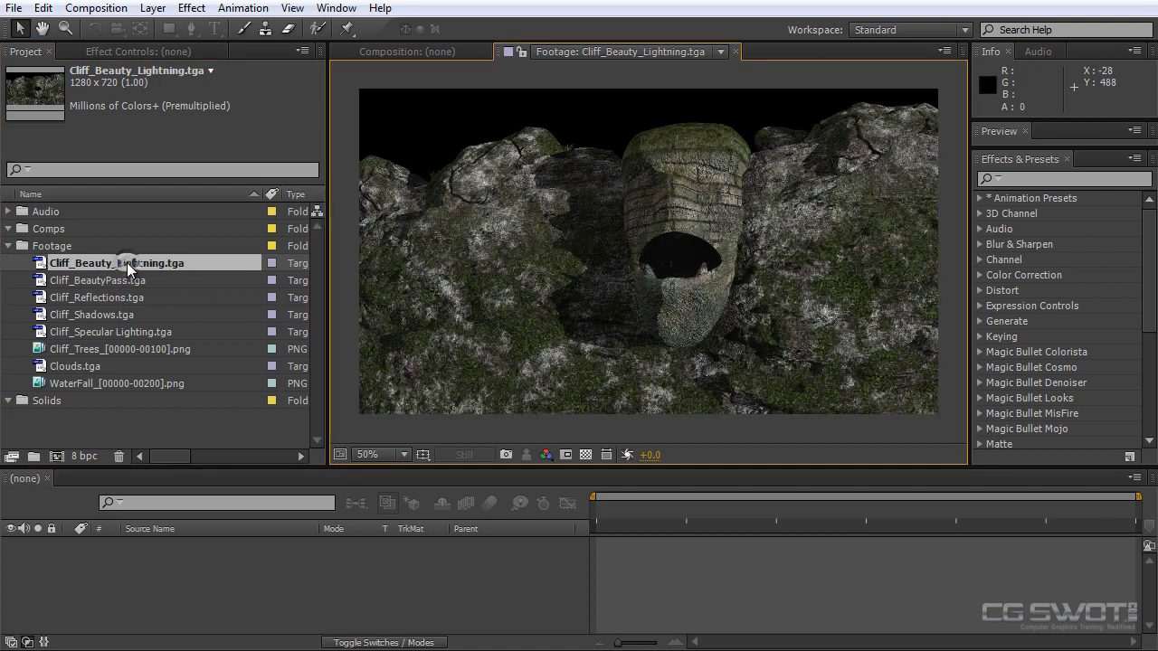
left_click(103, 279)
left_click(108, 268)
left_click(107, 281)
double_click(107, 281)
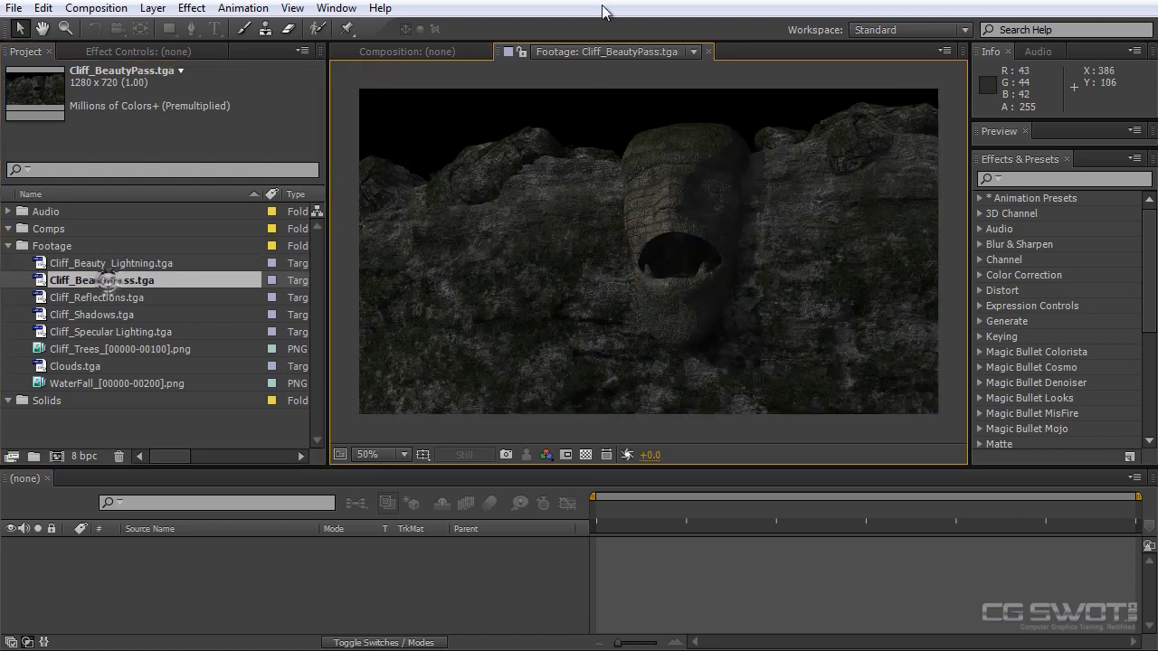
Compare Cliff_Beauty_Lightning.tga side by side with Cliff_BeautyPass.tga in a separate locked viewer, and close the beauty pass viewer
left_click(521, 51)
left_click_drag(498, 52, 626, 299)
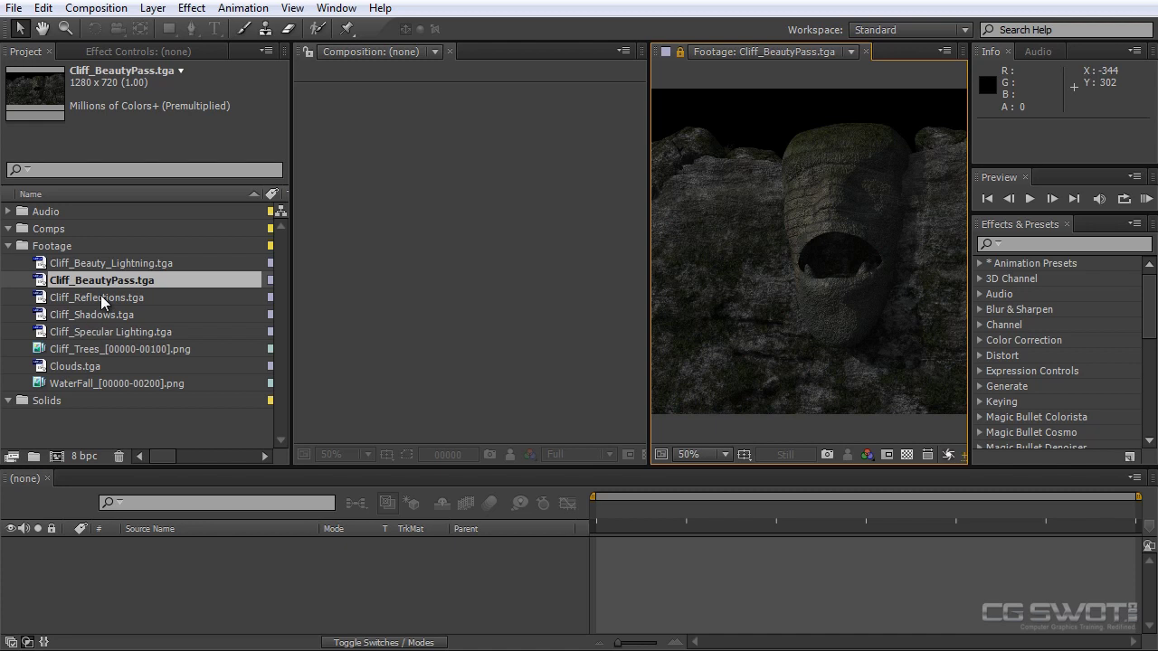
double_click(103, 263)
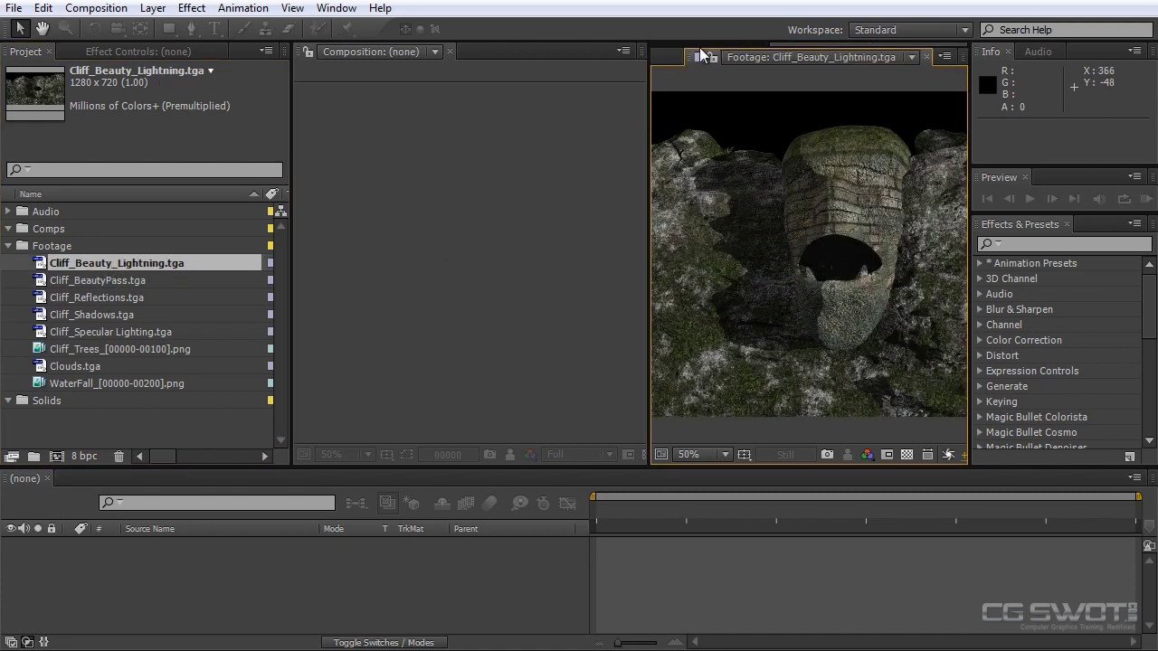
left_click_drag(687, 57, 479, 138)
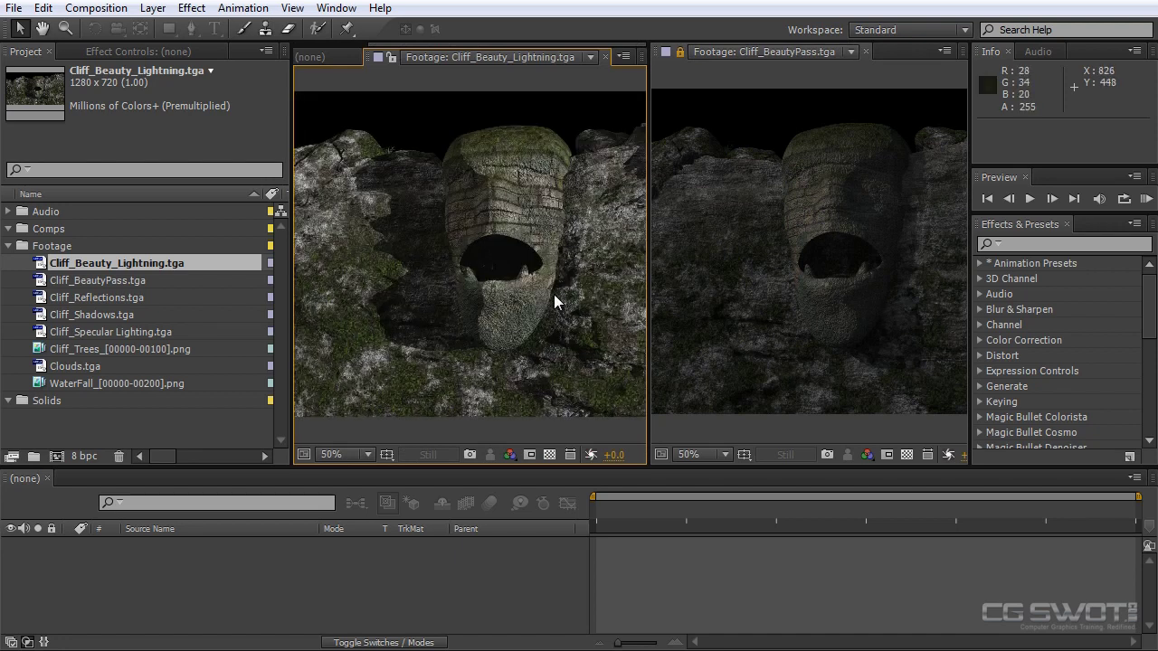
scroll(554, 294, "down", 1)
scroll(462, 293, "up", 1)
left_click(866, 51)
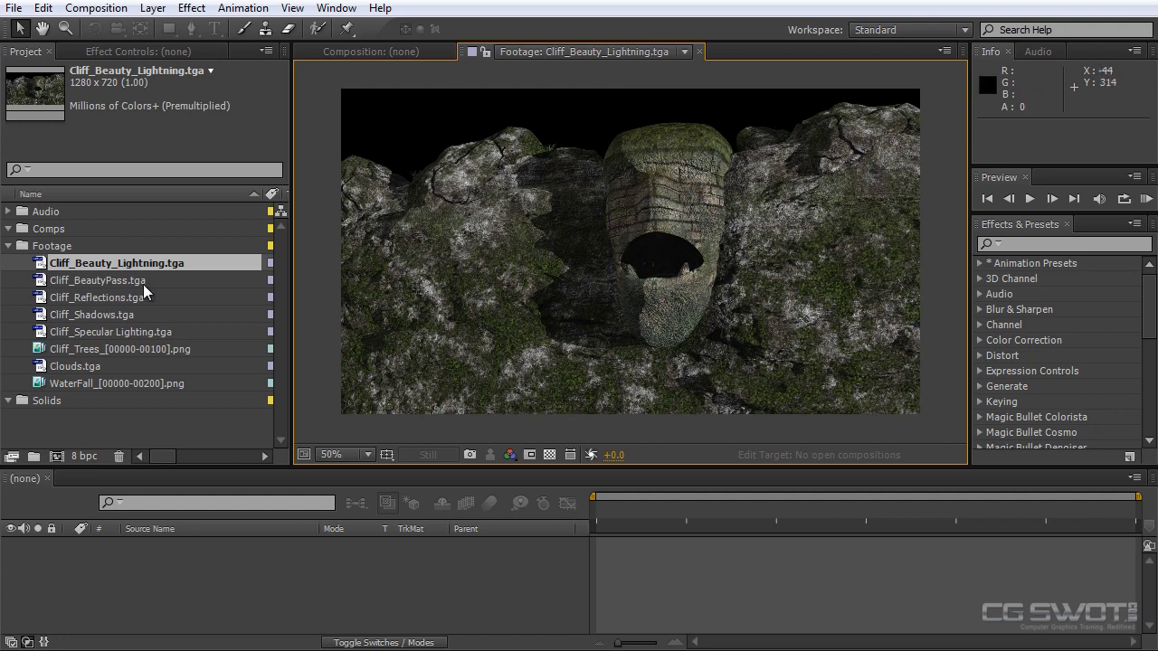
Preview the Cliff_Reflections.tga and Cliff_Shadows.tga passes in the footage viewer
double_click(98, 299)
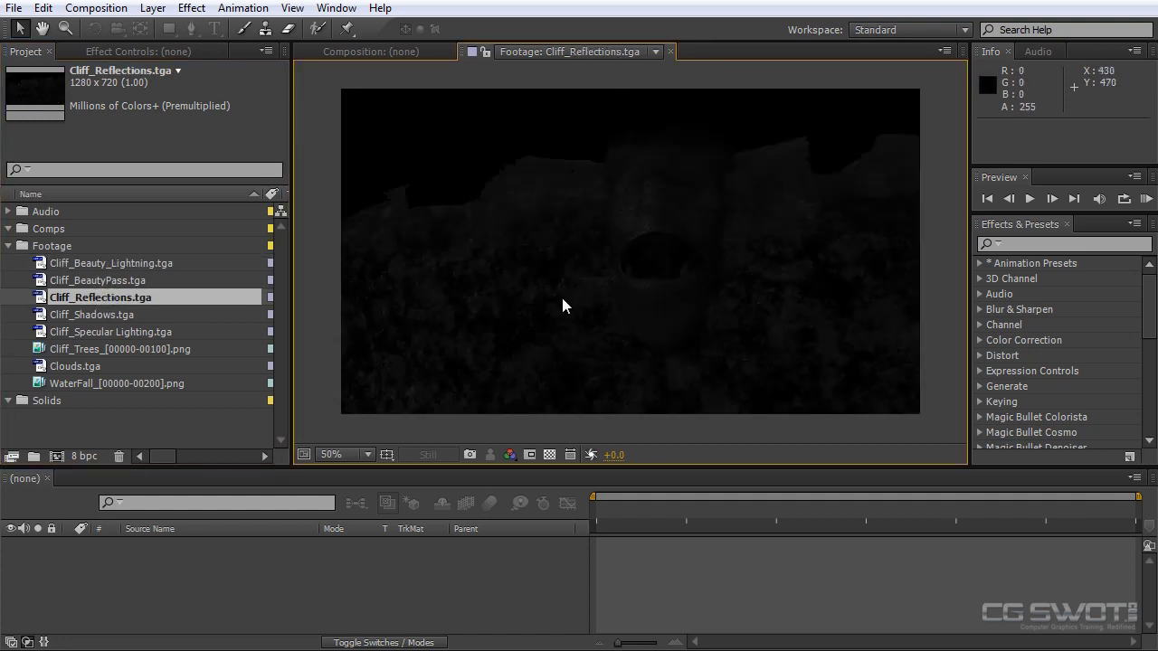
key("slash")
double_click(107, 312)
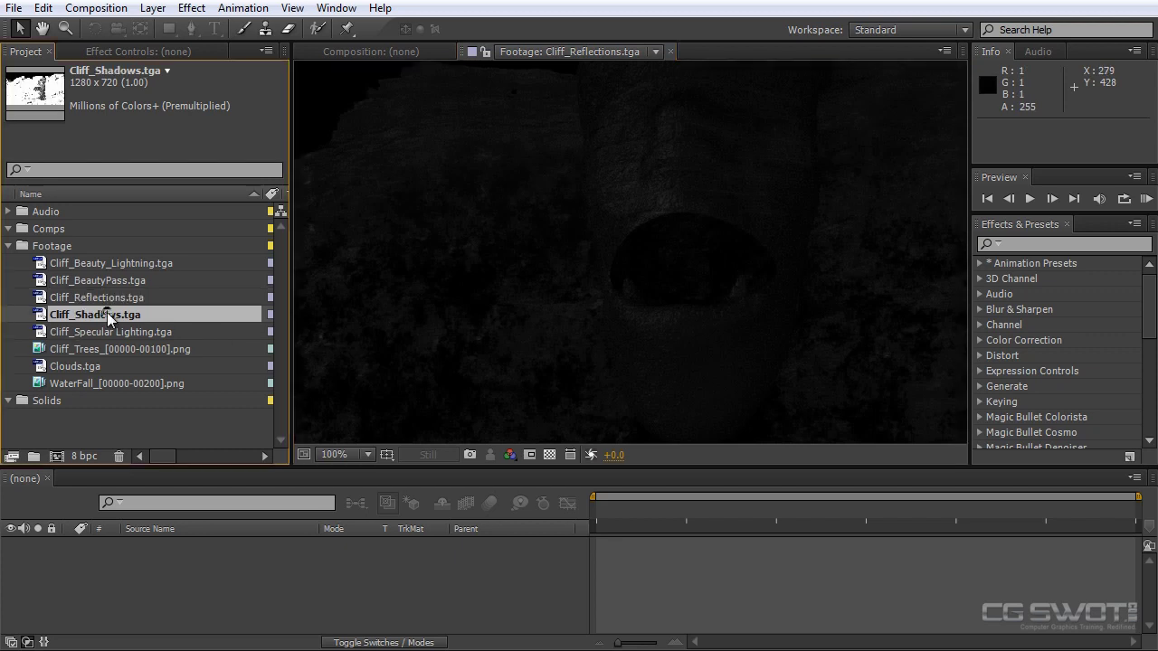
key("comma")
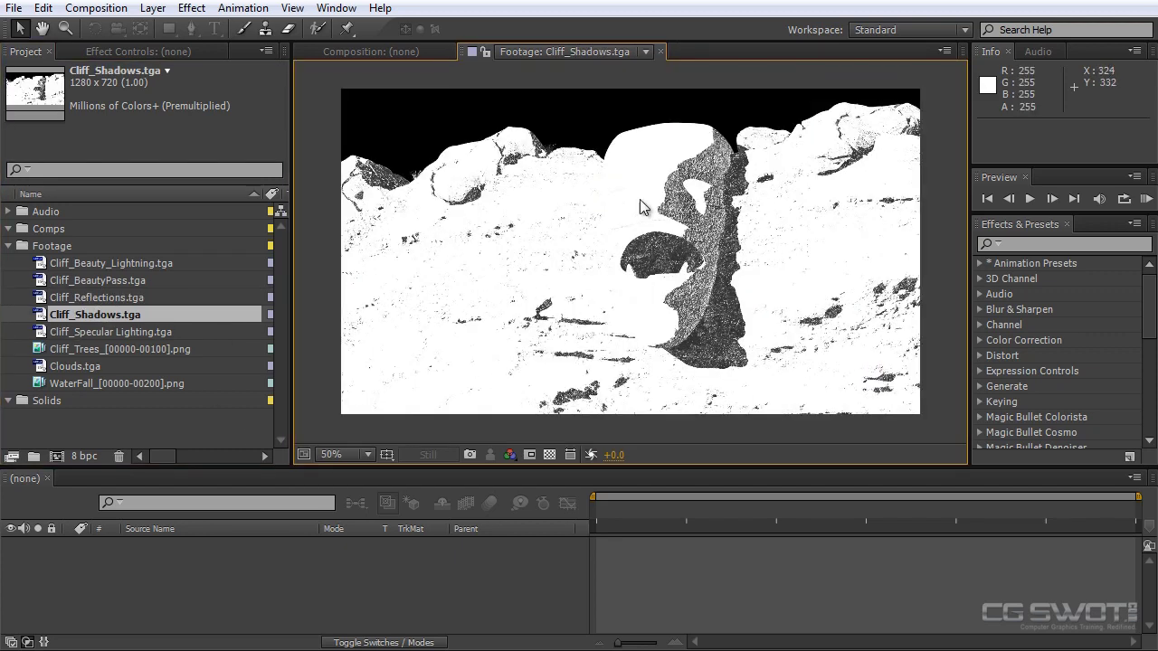
Inspect the highlights of the Cliff_Specular Lighting.tga pass up close in the footage viewer
double_click(139, 331)
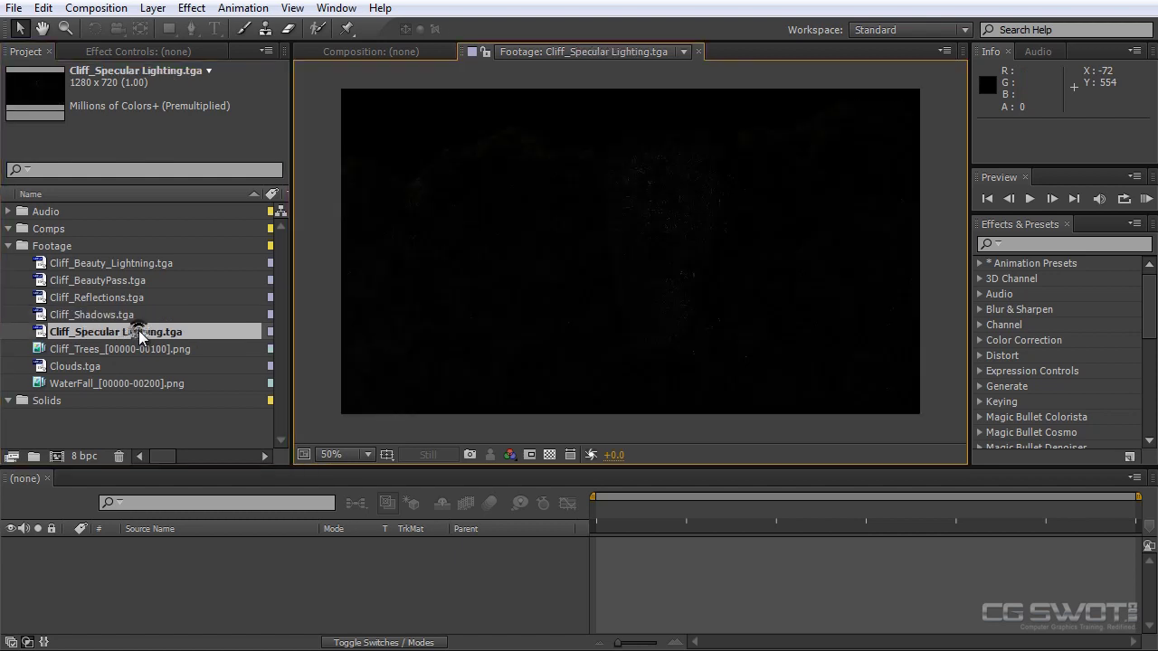
left_click_drag(663, 281, 577, 367)
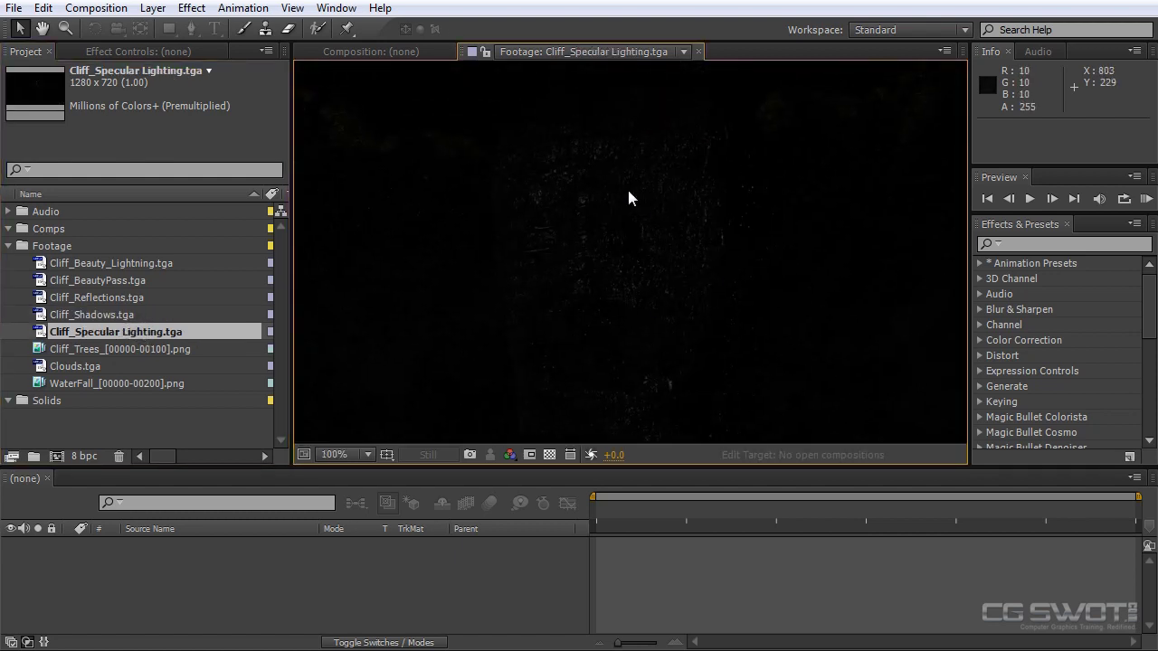
scroll(634, 254, "down", 2)
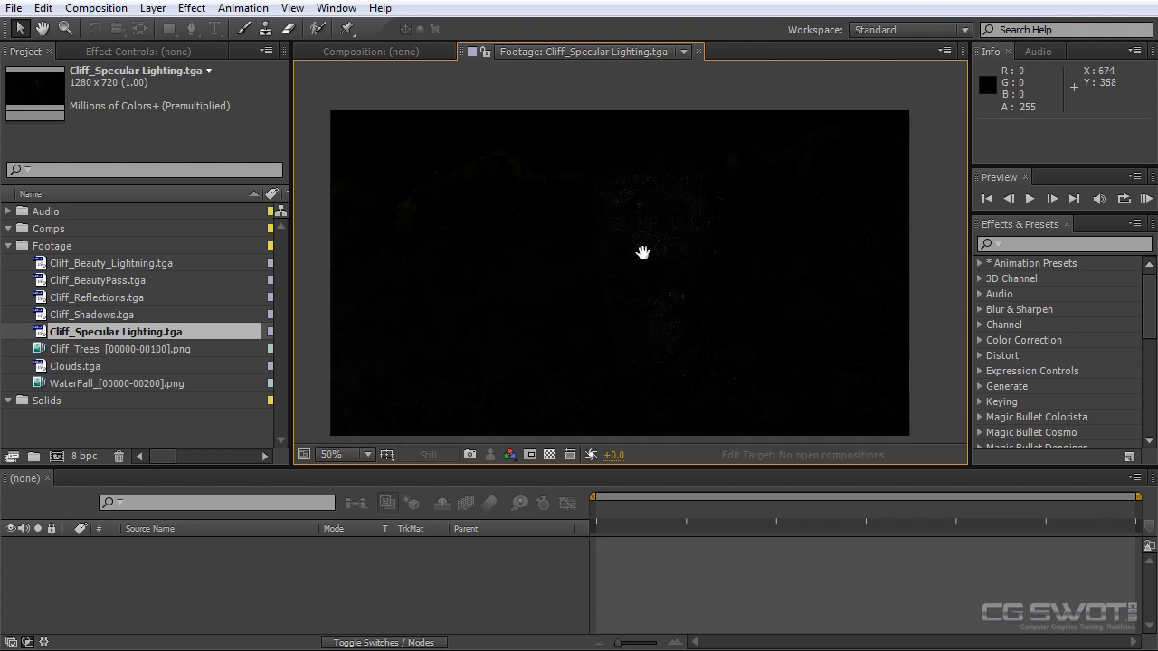
double_click(102, 347)
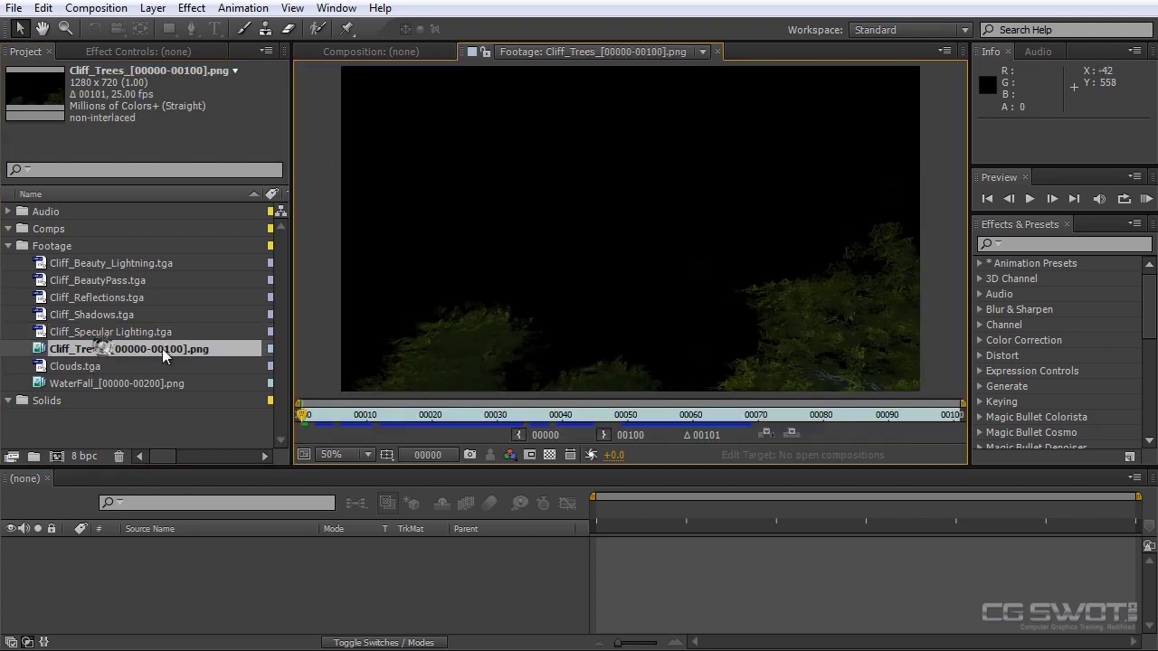
left_click_drag(356, 416, 309, 415)
key("KP_0")
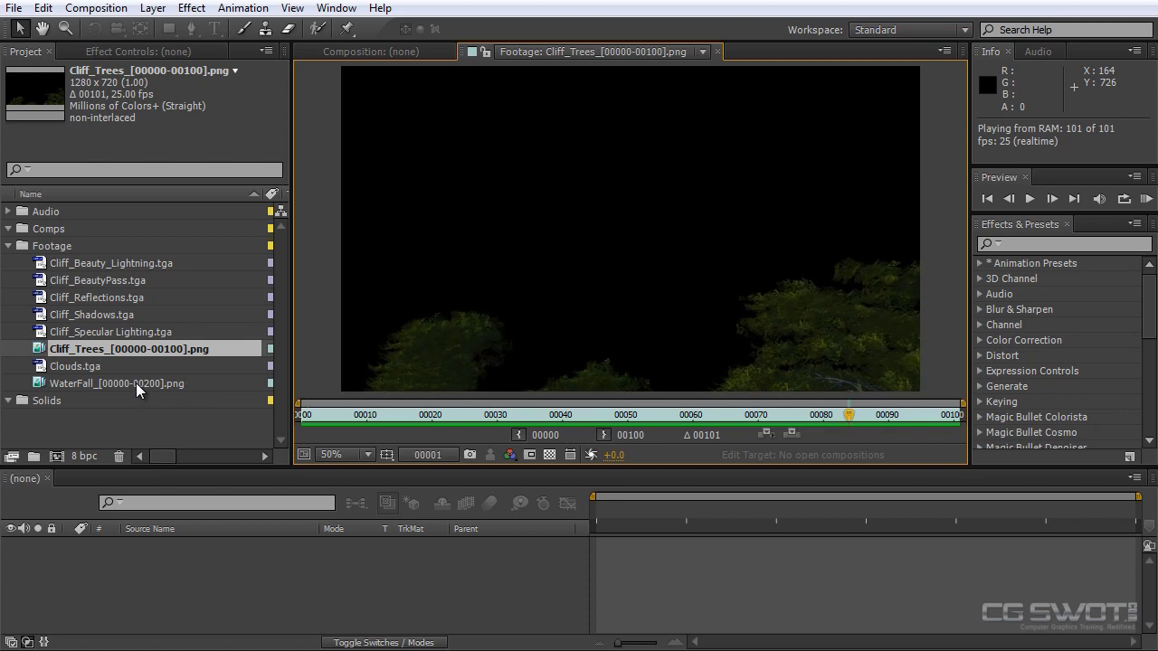
left_click(90, 365)
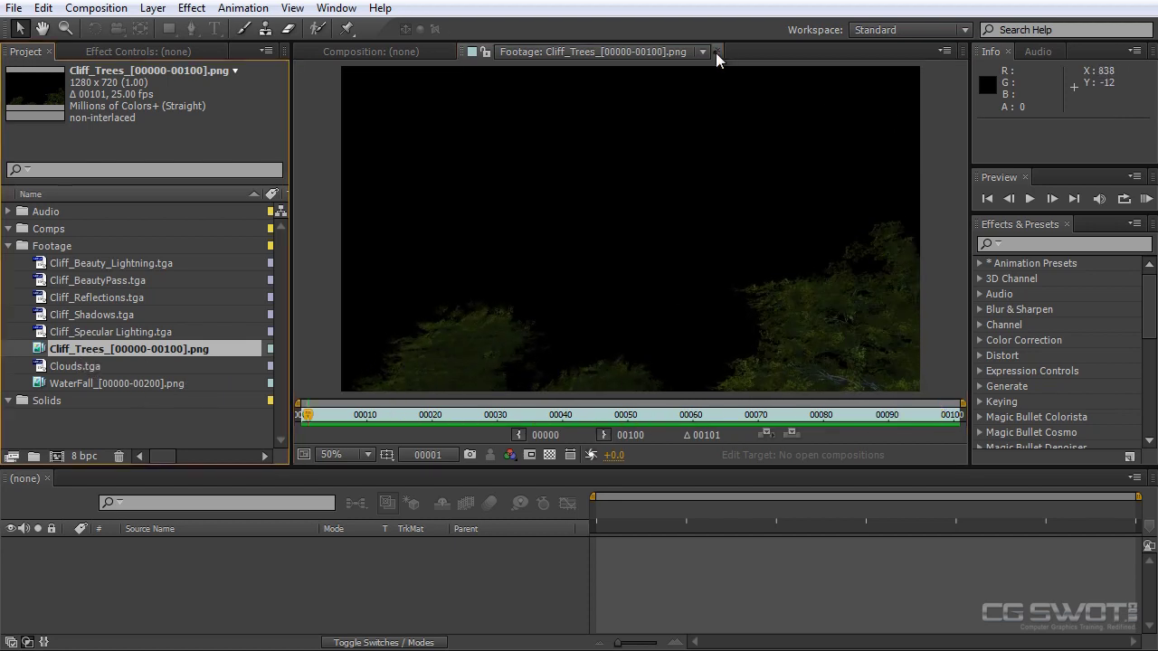
left_click(718, 51)
Preview the Clouds.tga image in the footage viewer
double_click(94, 366)
scroll(586, 318, "down", 1)
scroll(585, 318, "up", 1)
key("space")
left_click_drag(604, 301, 603, 311)
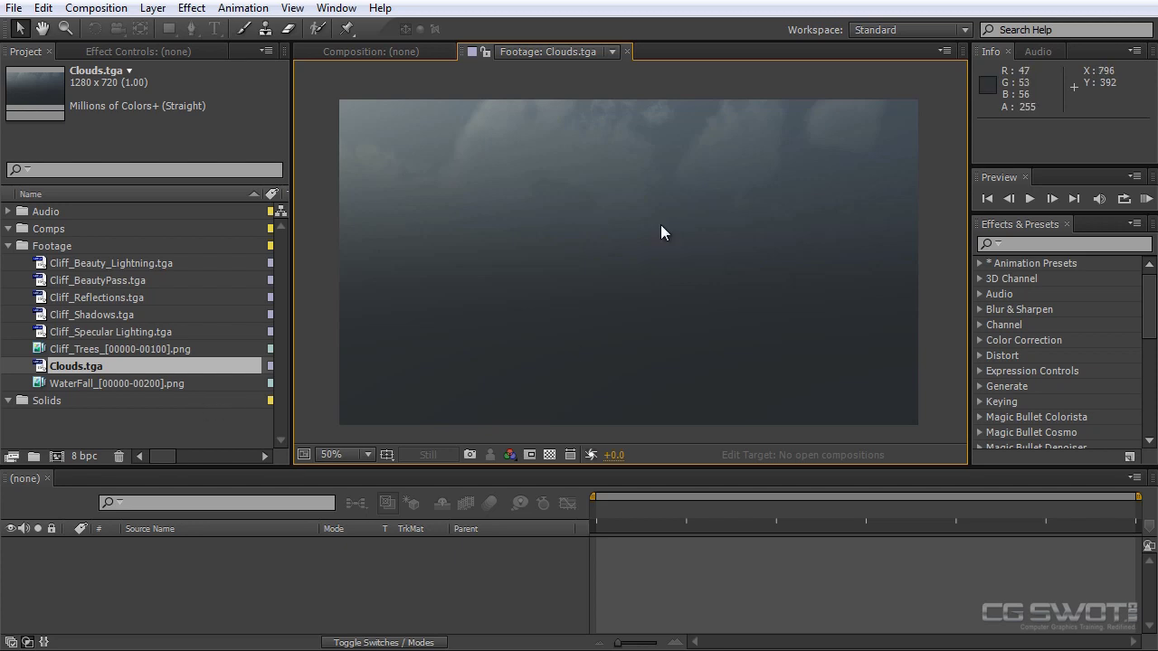
double_click(124, 383)
left_click_drag(337, 414, 292, 416)
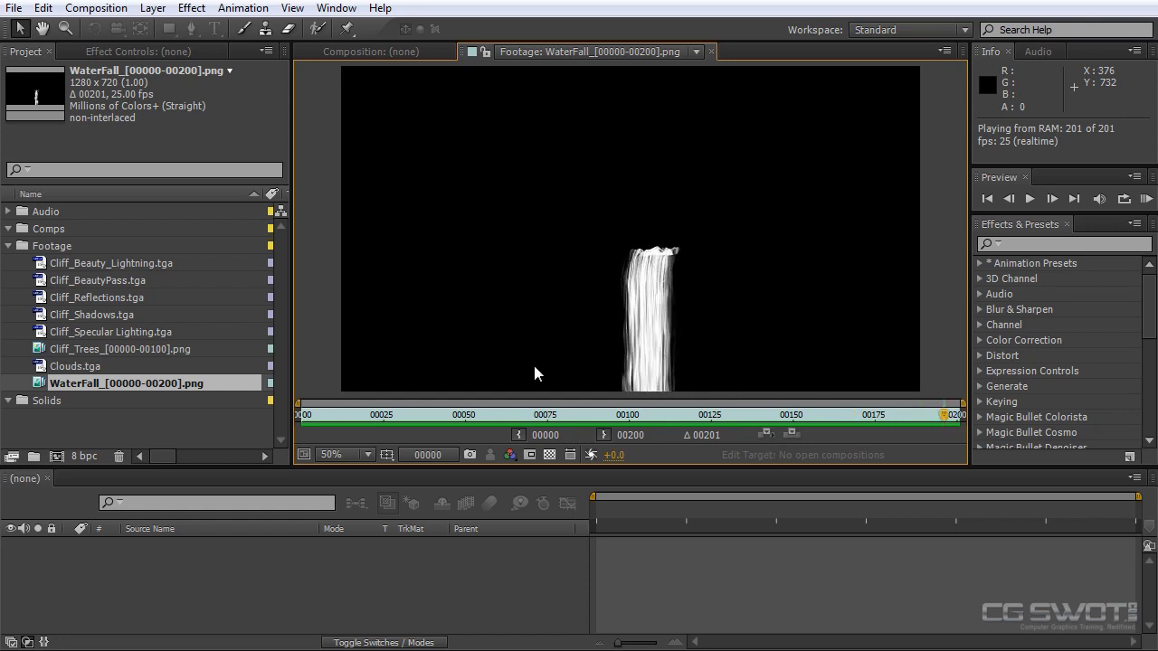
key("space")
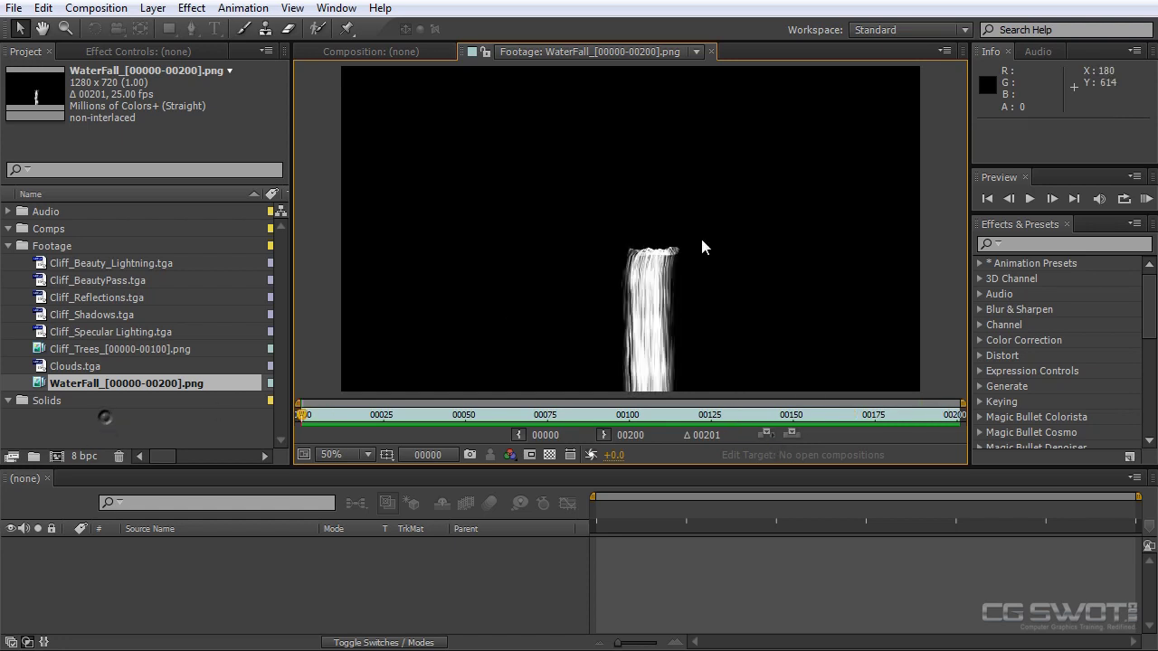
left_click(711, 52)
left_click(84, 250)
left_click(90, 268)
left_click(91, 280)
left_click(98, 297)
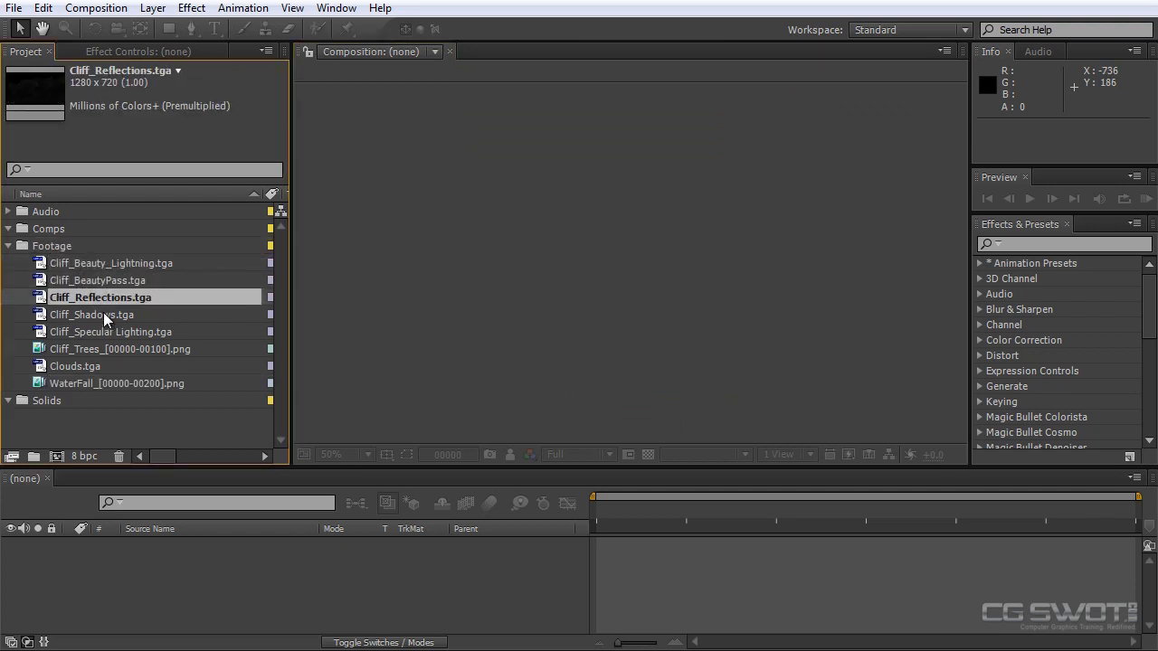
left_click(152, 591)
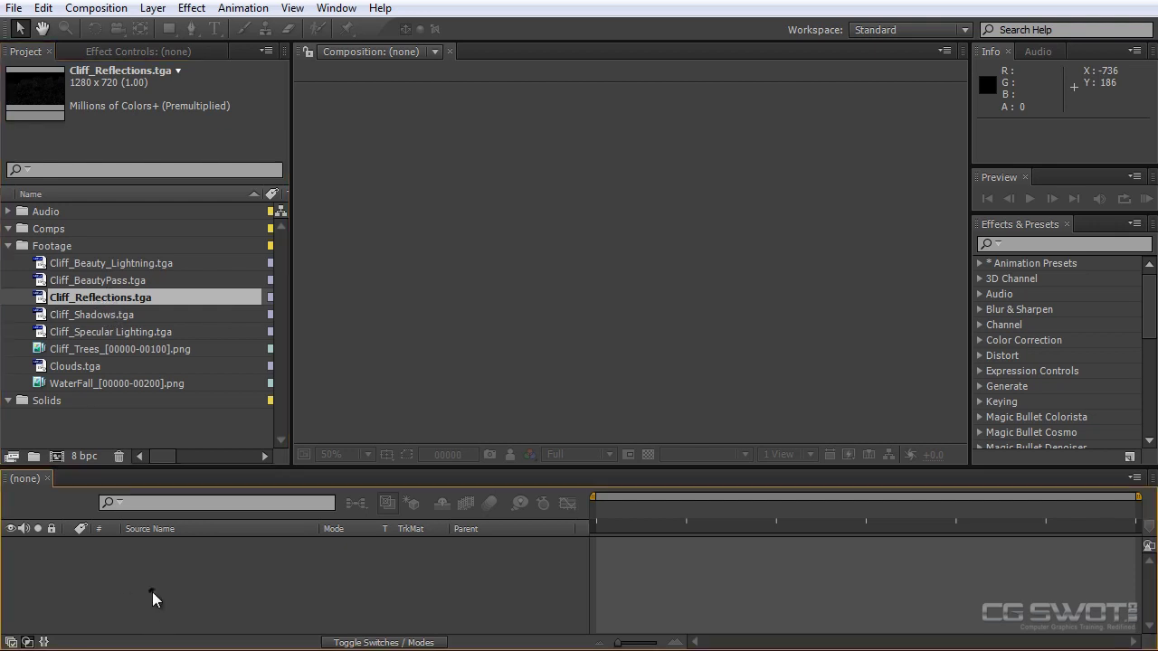
Create a composition named MasterComp with the HDV/HDTV 720 25 preset, 1280 x 720 px and a duration of 100 frames
left_click(121, 423)
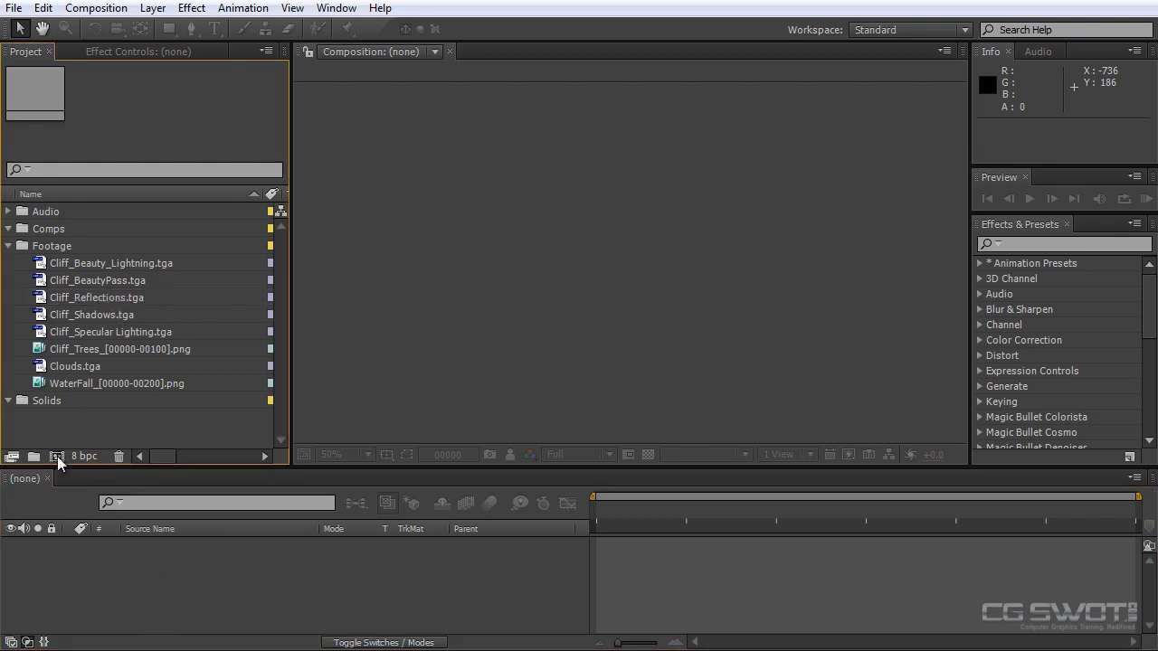
left_click(56, 456)
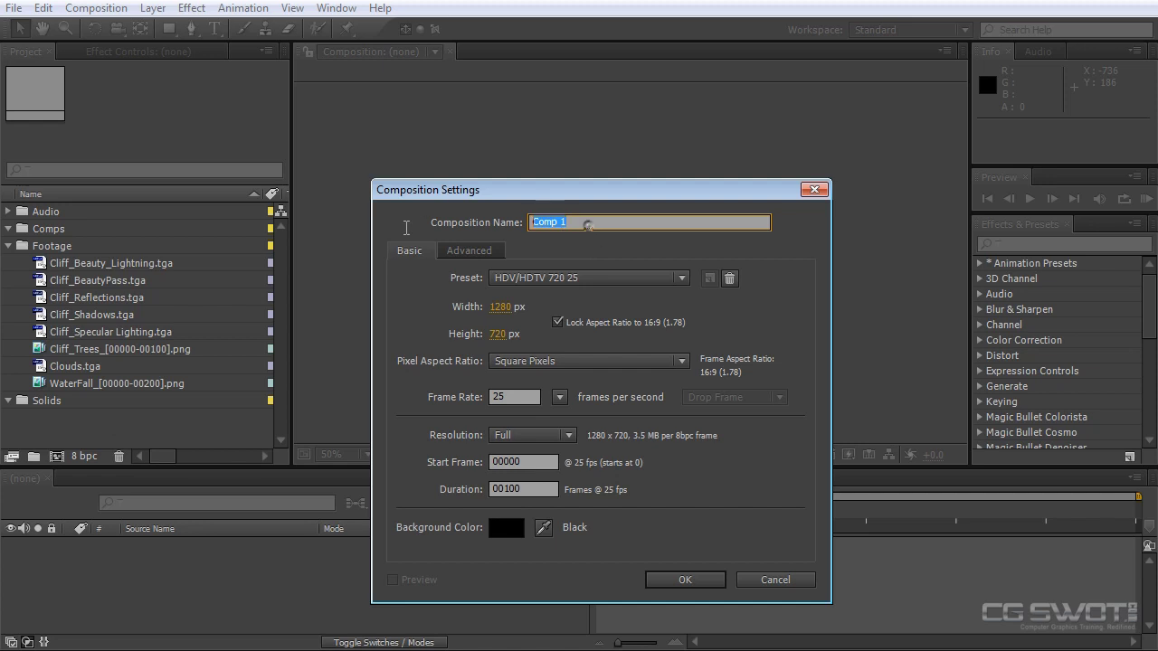
type("MasterCom")
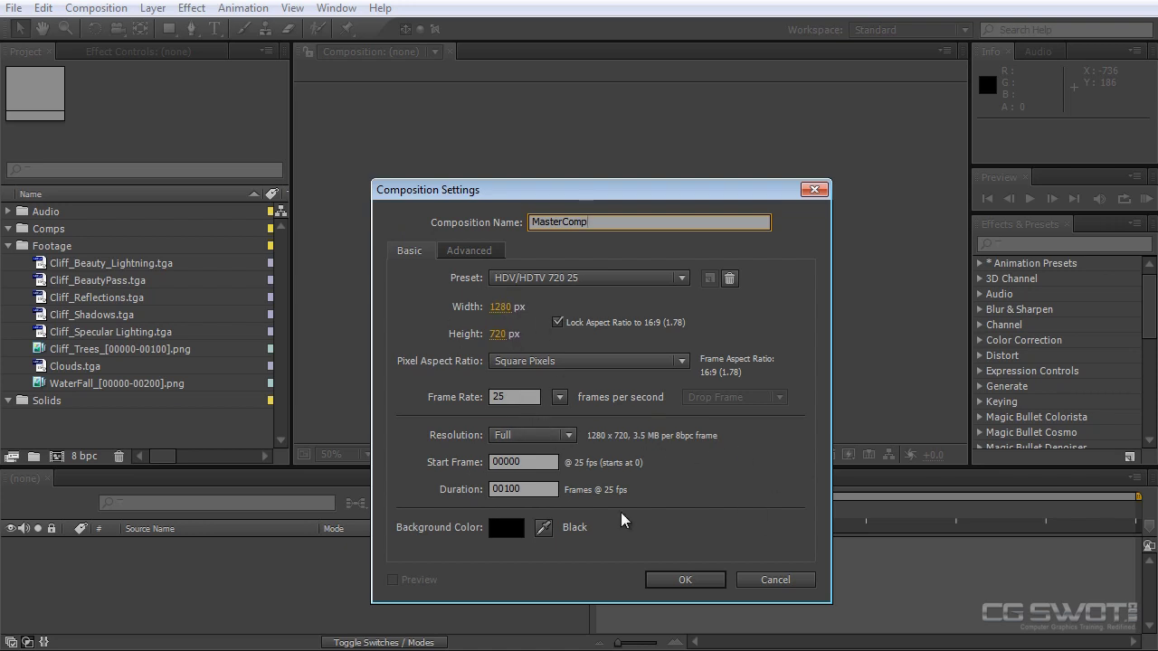
left_click(688, 579)
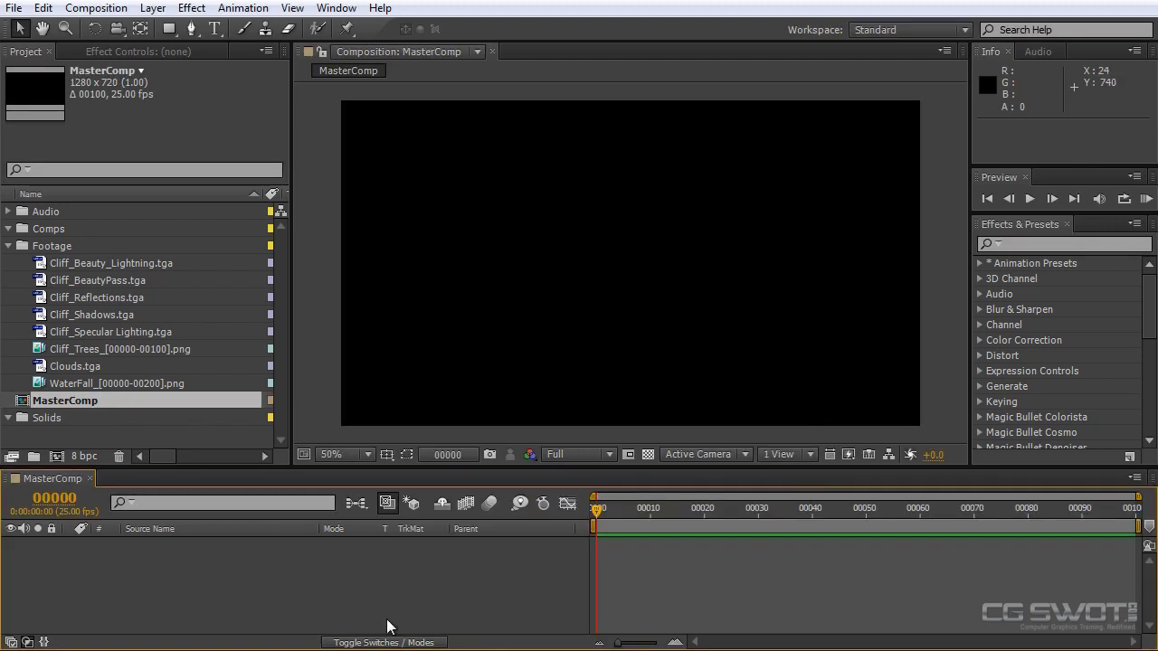
Add Cliff_BeautyPass.tga to the MasterComp timeline as the base layer
left_click(99, 280)
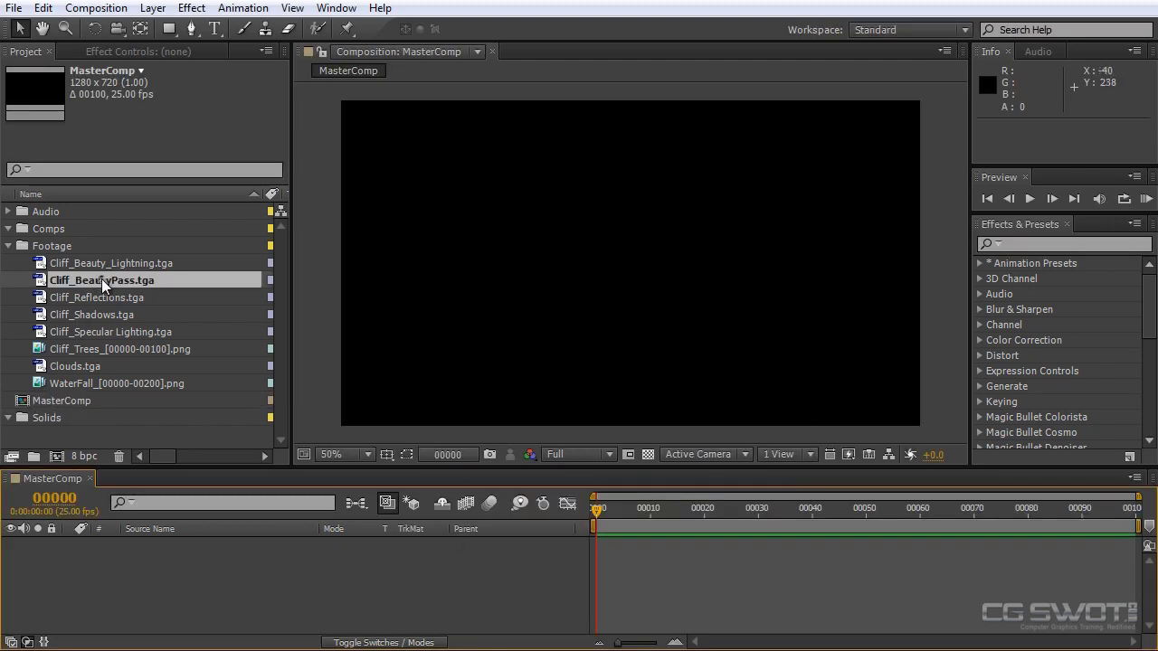
left_click_drag(102, 279, 198, 575)
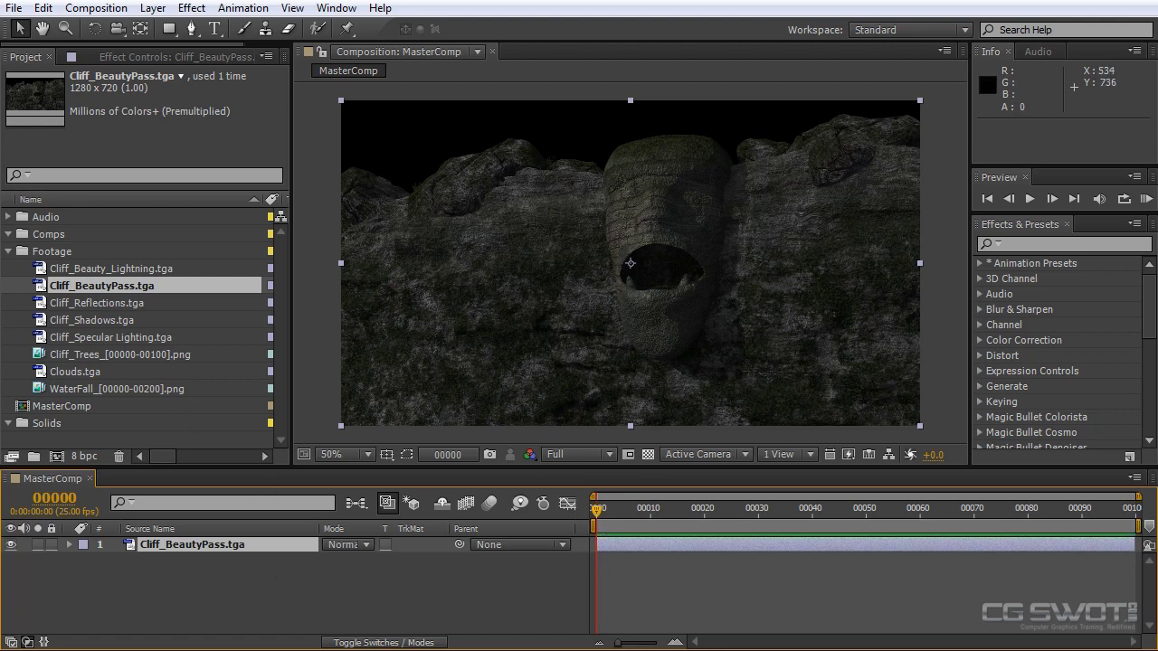
left_click(201, 591)
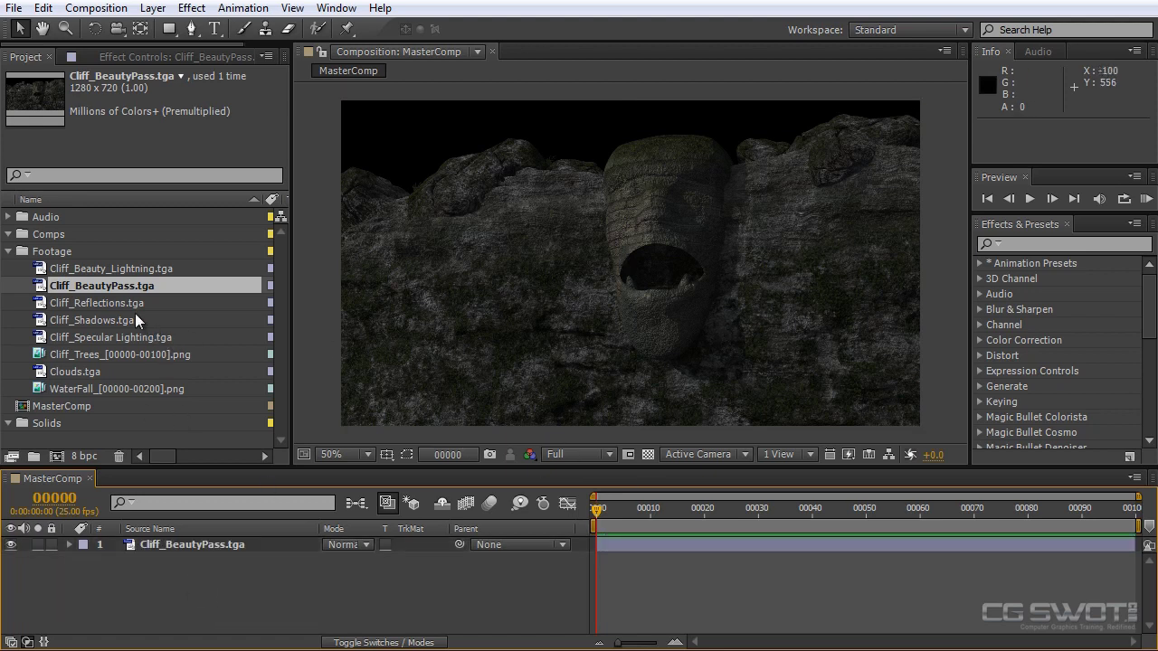
Add Cliff_Shadows.tga above the beauty pass layer and set its blending mode to Multiply
left_click_drag(133, 318, 200, 529)
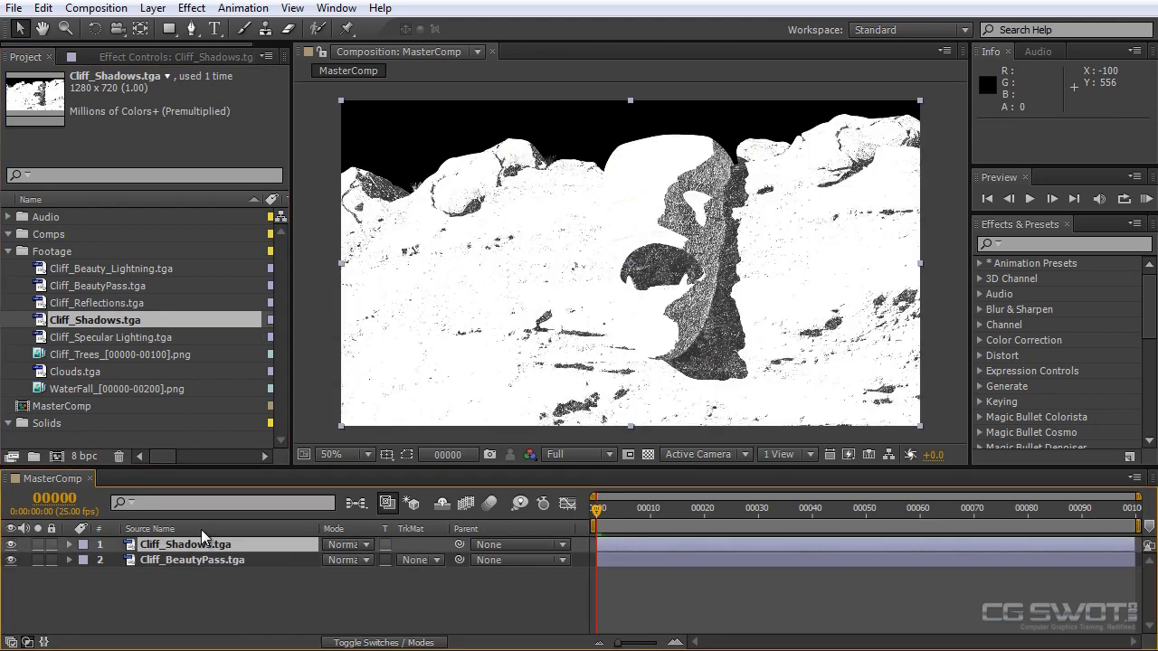
left_click(365, 544)
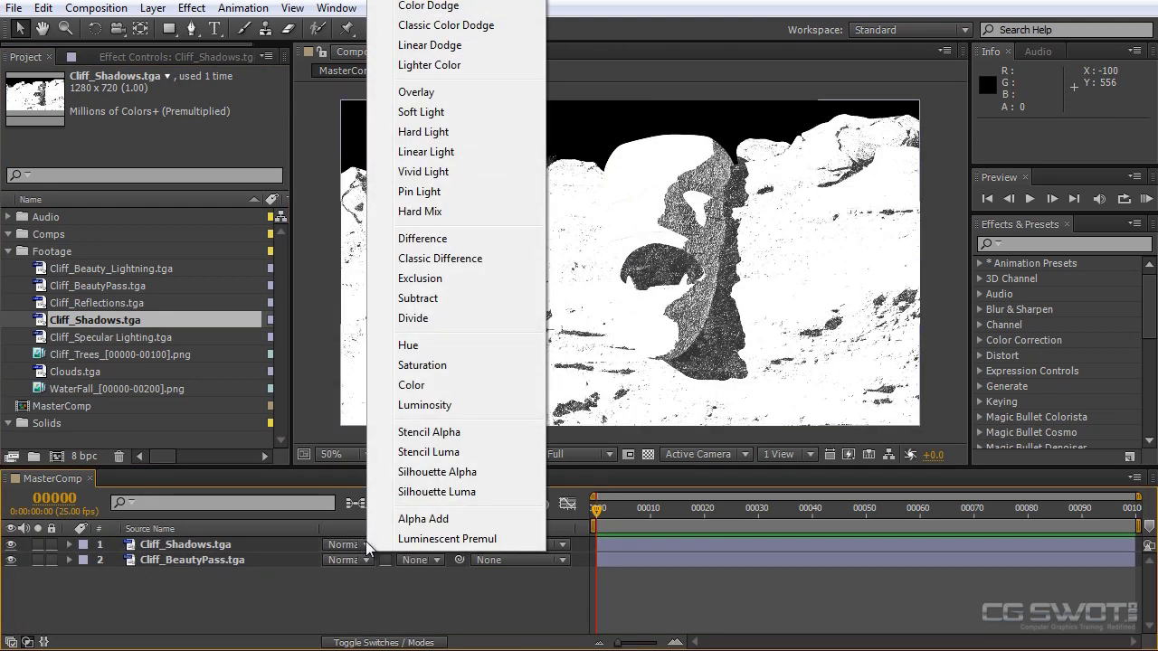
left_click(357, 602)
left_click(367, 544)
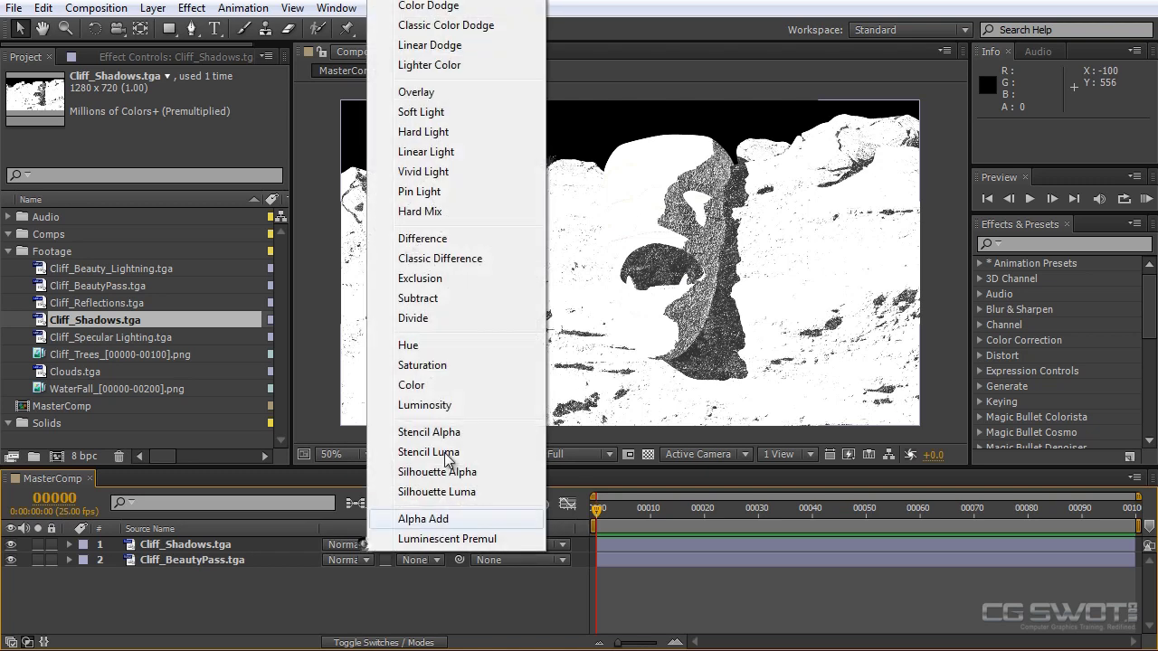
left_click(418, 1)
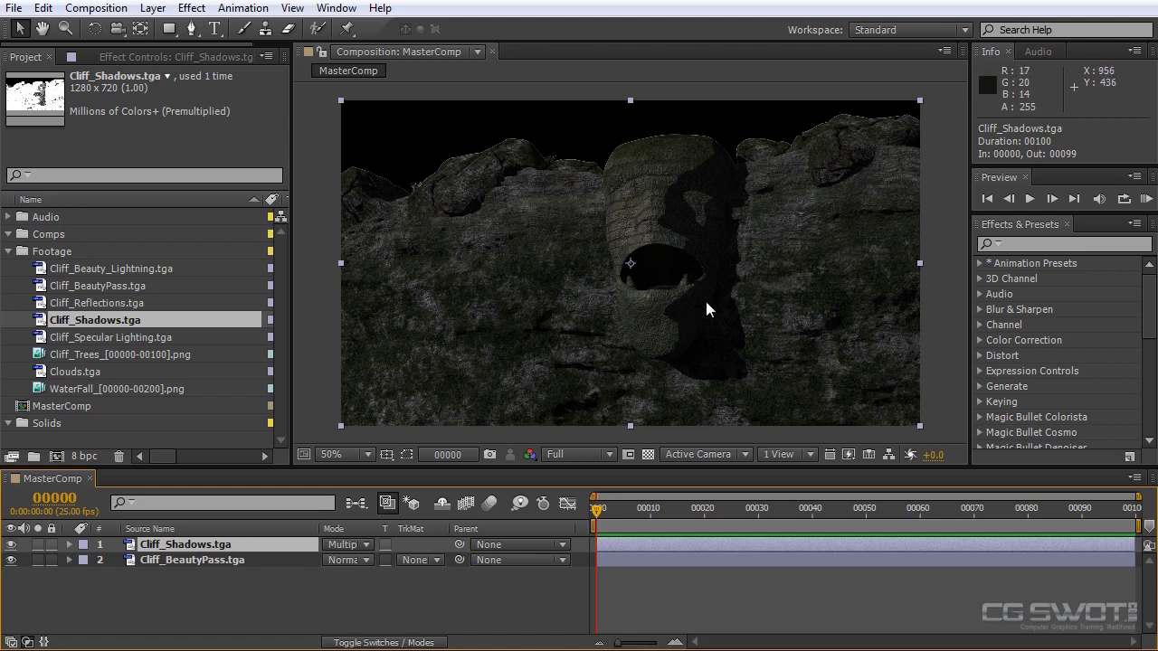
Apply a Fast Blur effect to the Cliff_Shadows.tga layer with Repeat Edge Pixels enabled
left_click(245, 569)
left_click(238, 549)
left_click(123, 54)
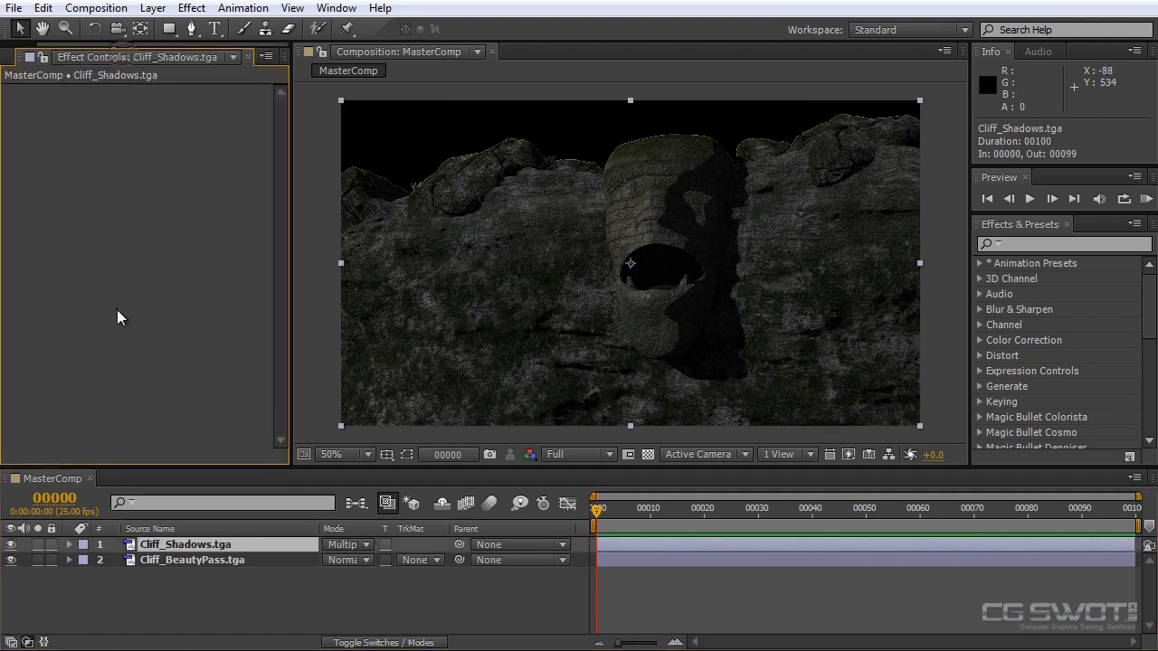
left_click(228, 624)
left_click(234, 543)
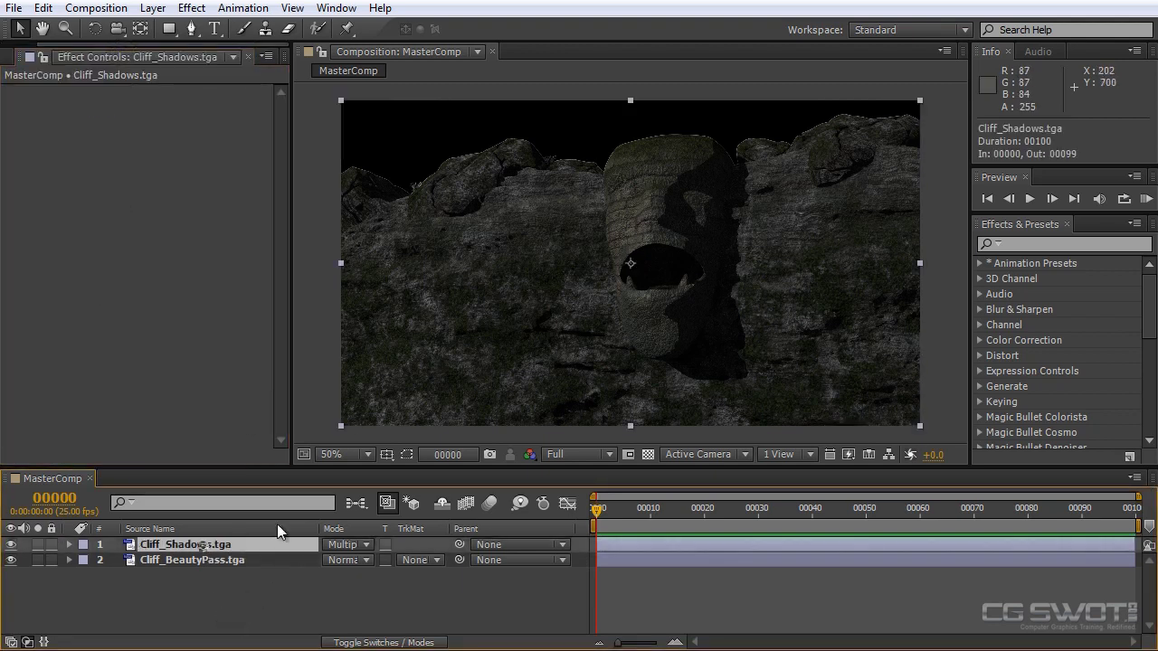
right_click(130, 141)
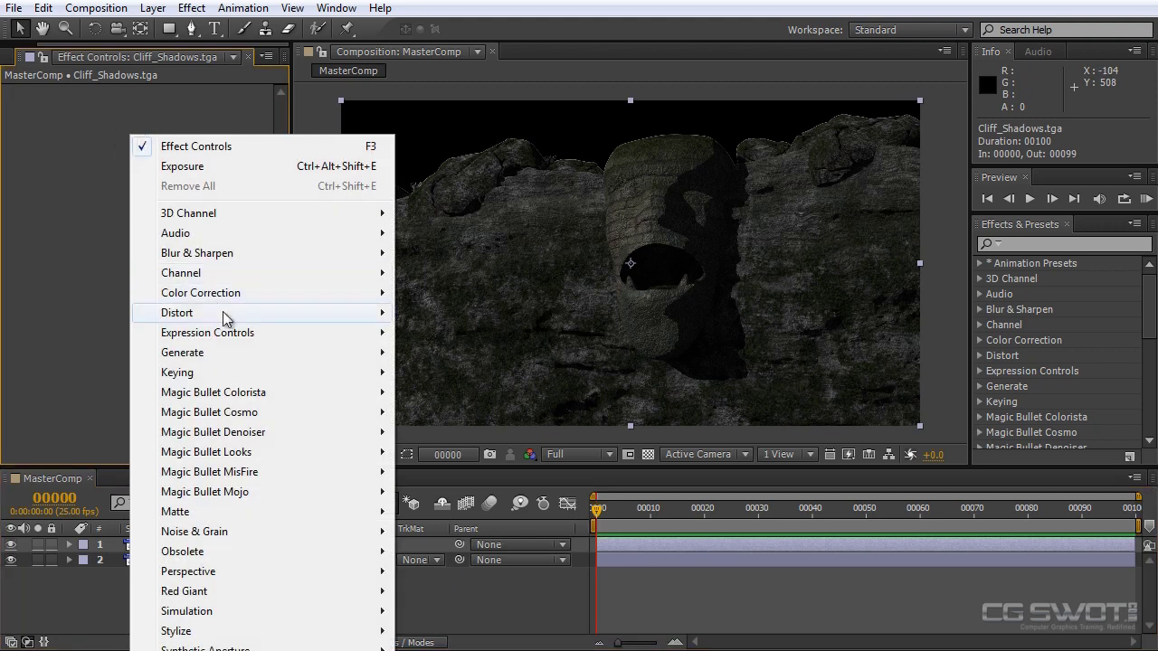
mouse_move(232, 256)
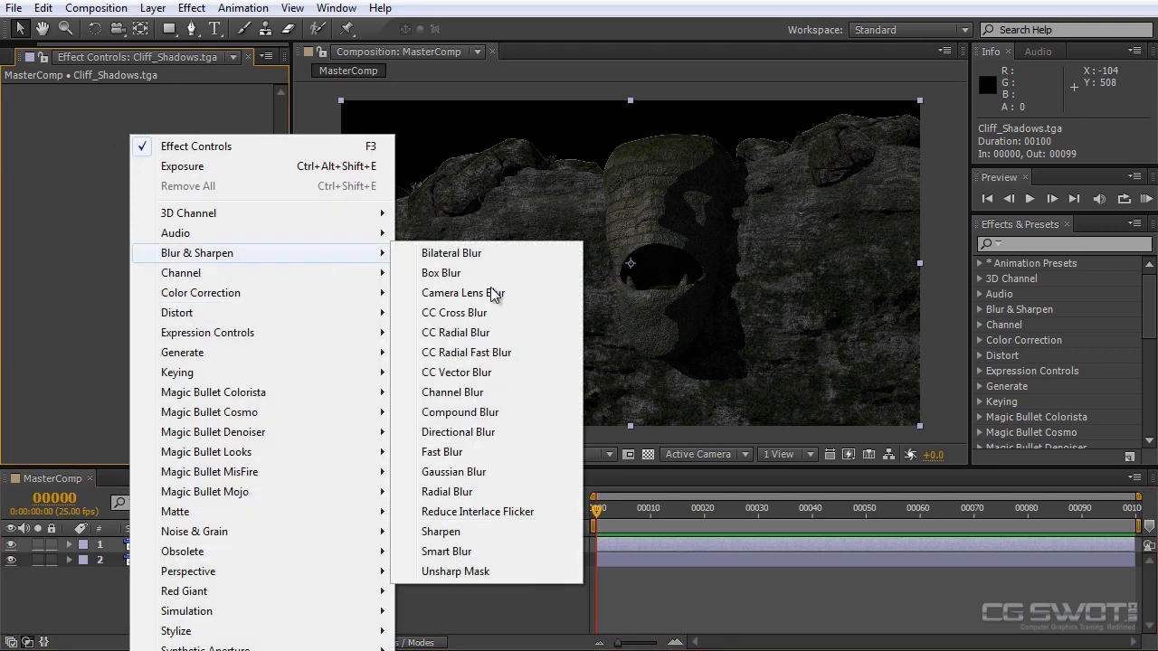
left_click(453, 450)
left_click(165, 138)
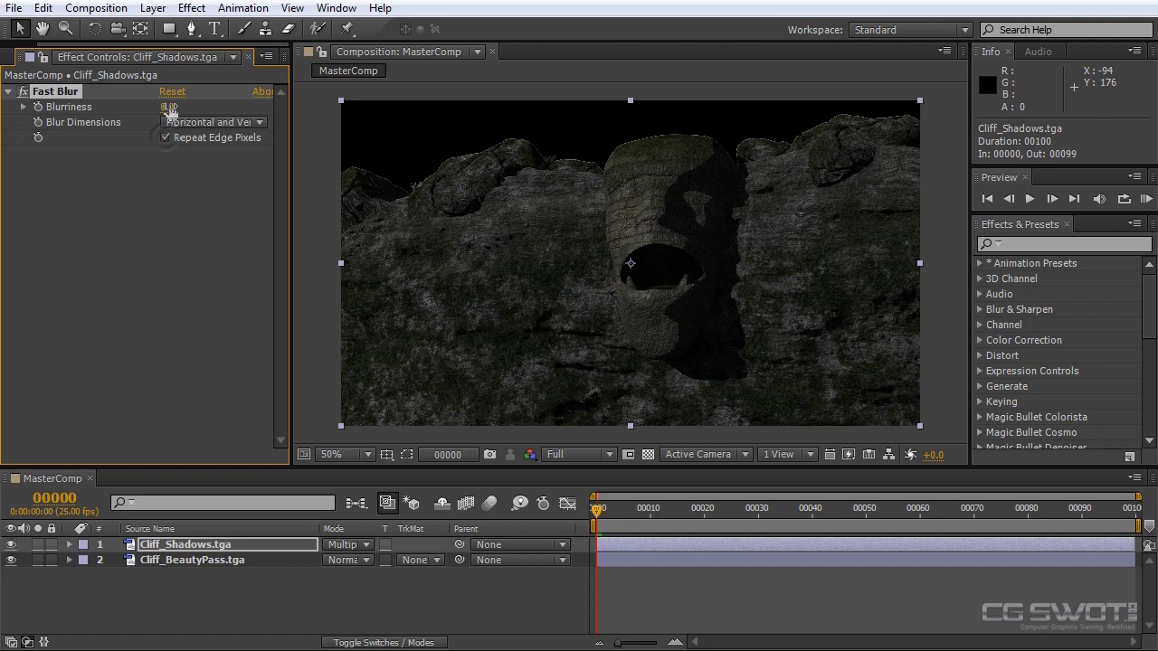
Set the Fast Blur Blurriness to 99 and check the blurred rock edges against the transparency grid
left_click_drag(170, 107, 244, 107)
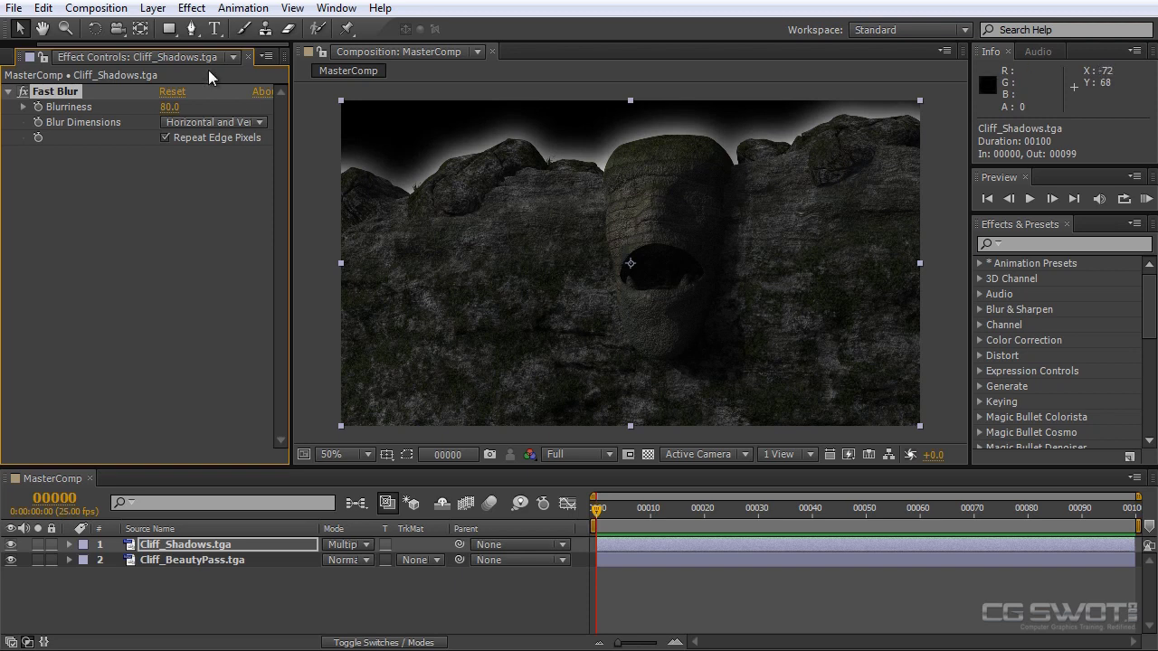
mouse_move(181, 106)
left_mouse_down()
mouse_move(194, 107)
mouse_move(149, 106)
mouse_move(184, 105)
left_mouse_up()
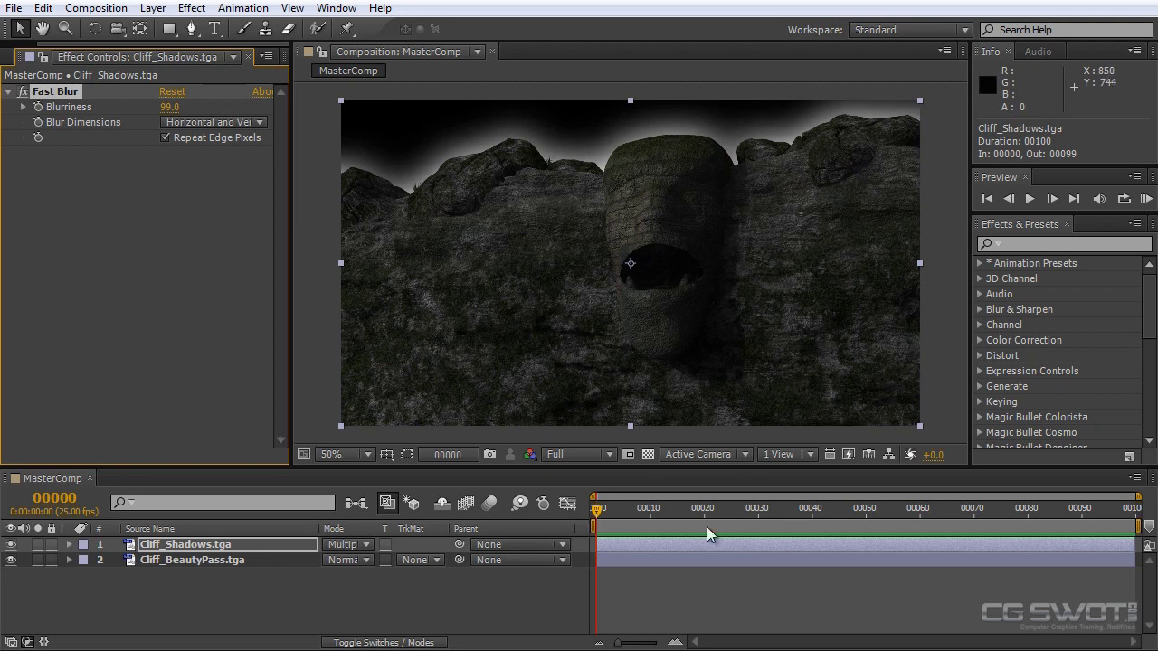
left_click(648, 455)
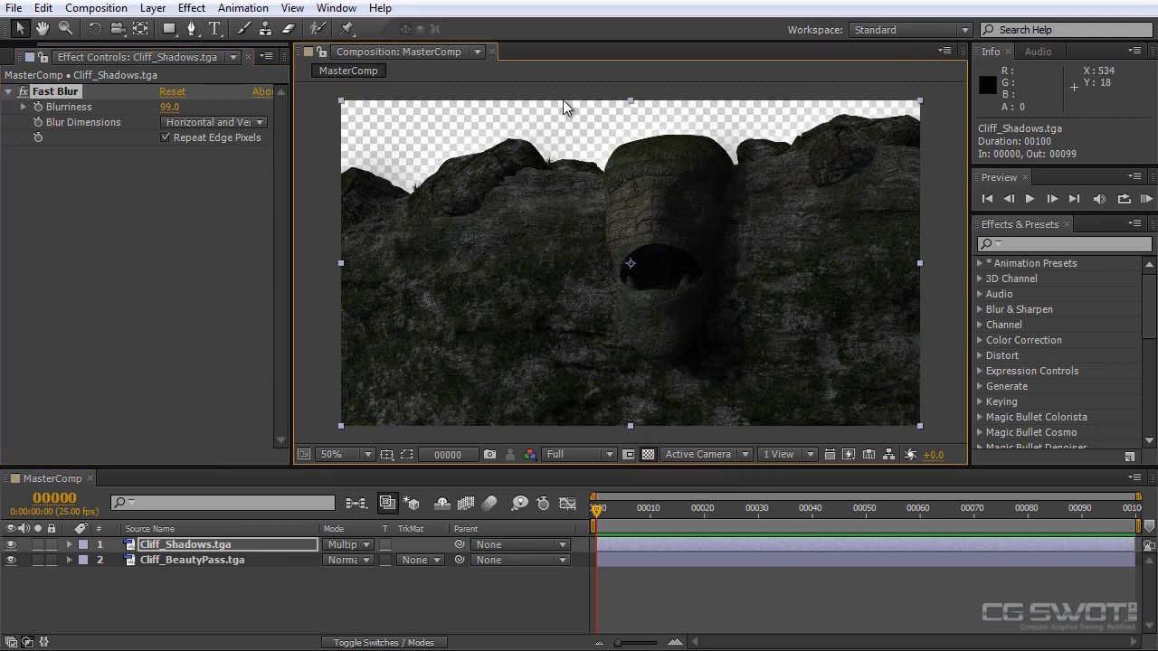
left_click(648, 455)
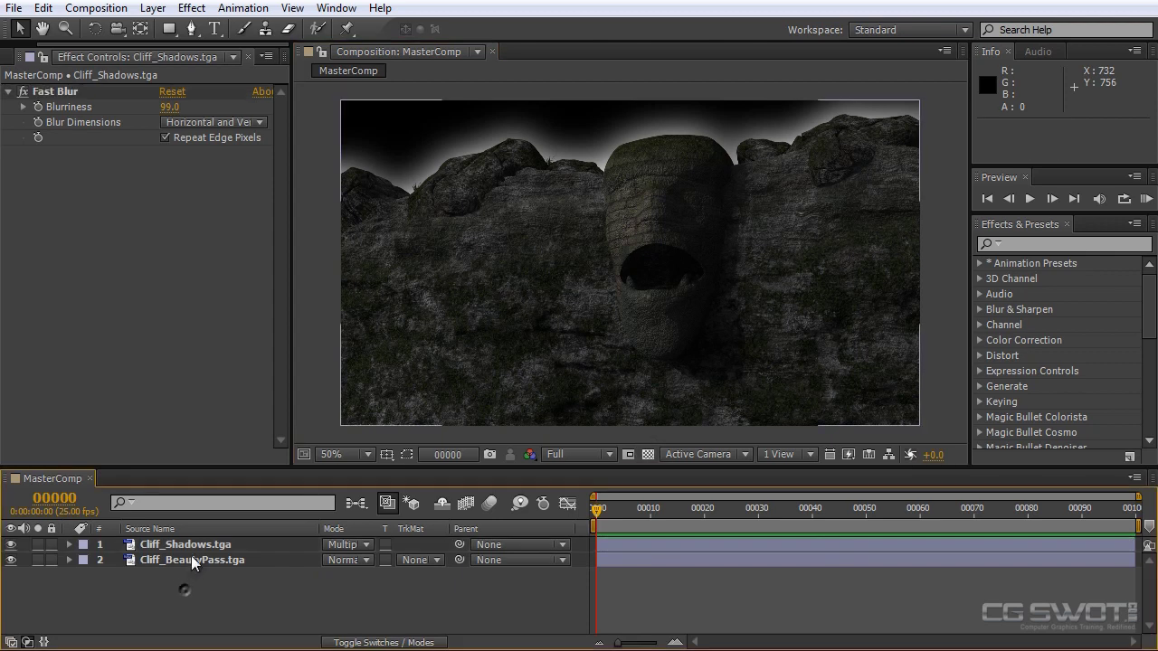
Duplicate Cliff_BeautyPass.tga above the shadows layer and use the copy as the alpha matte for Cliff_Shadows.tga
left_click(192, 561)
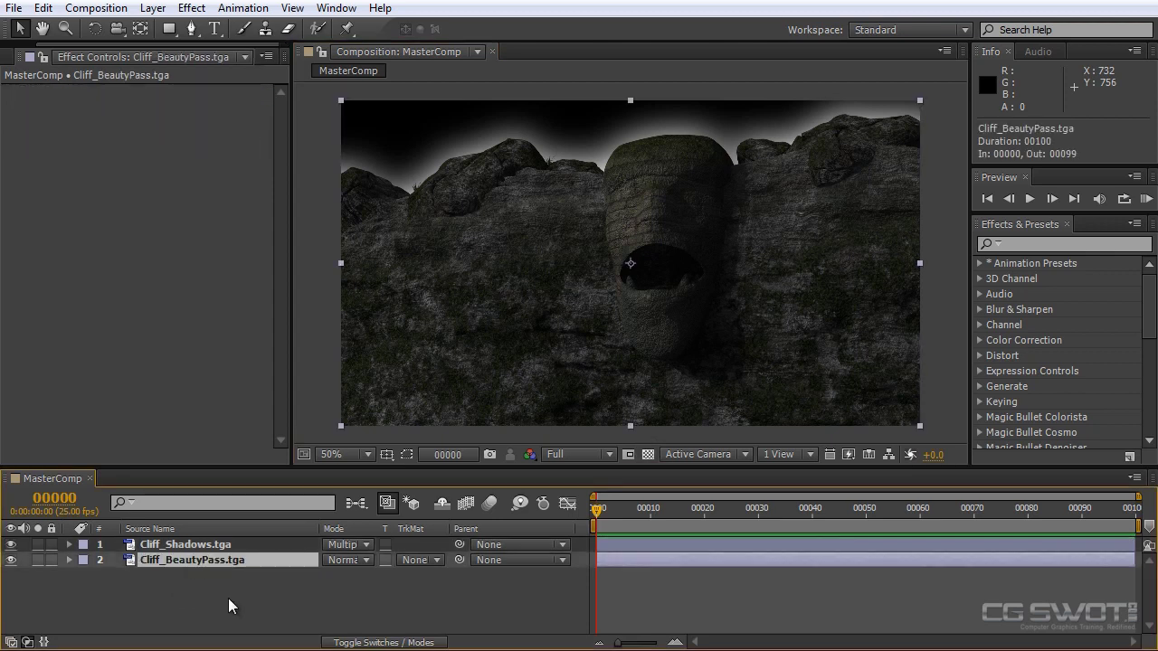
key("ctrl+d")
left_click_drag(226, 560, 216, 546)
left_click(213, 560)
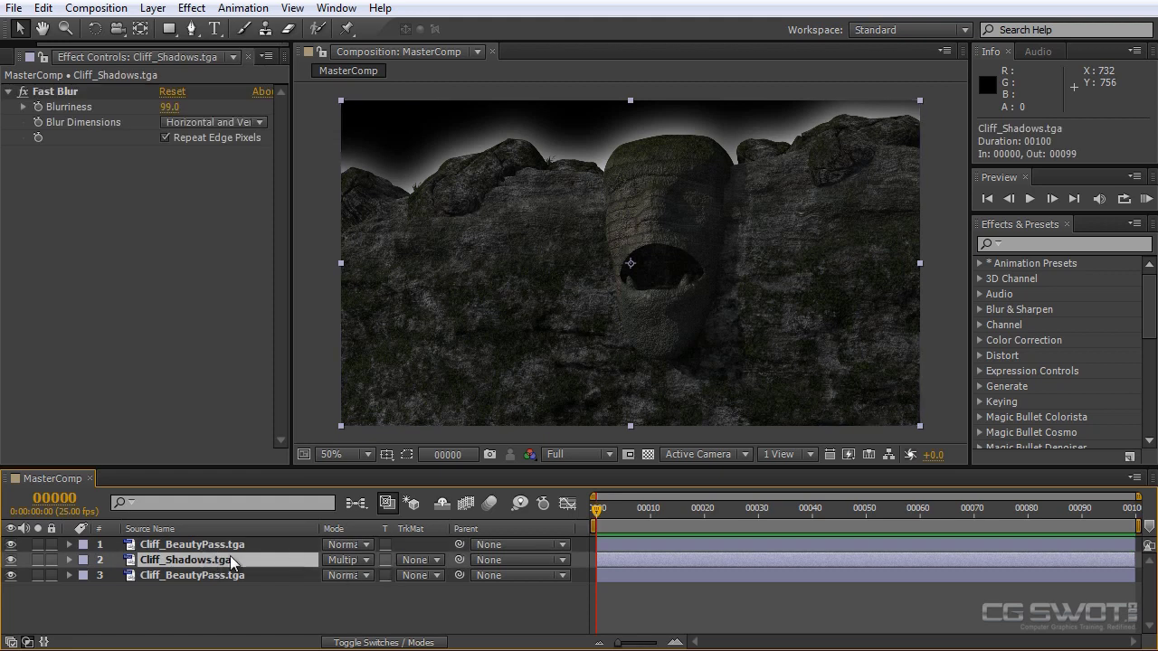
left_click(443, 561)
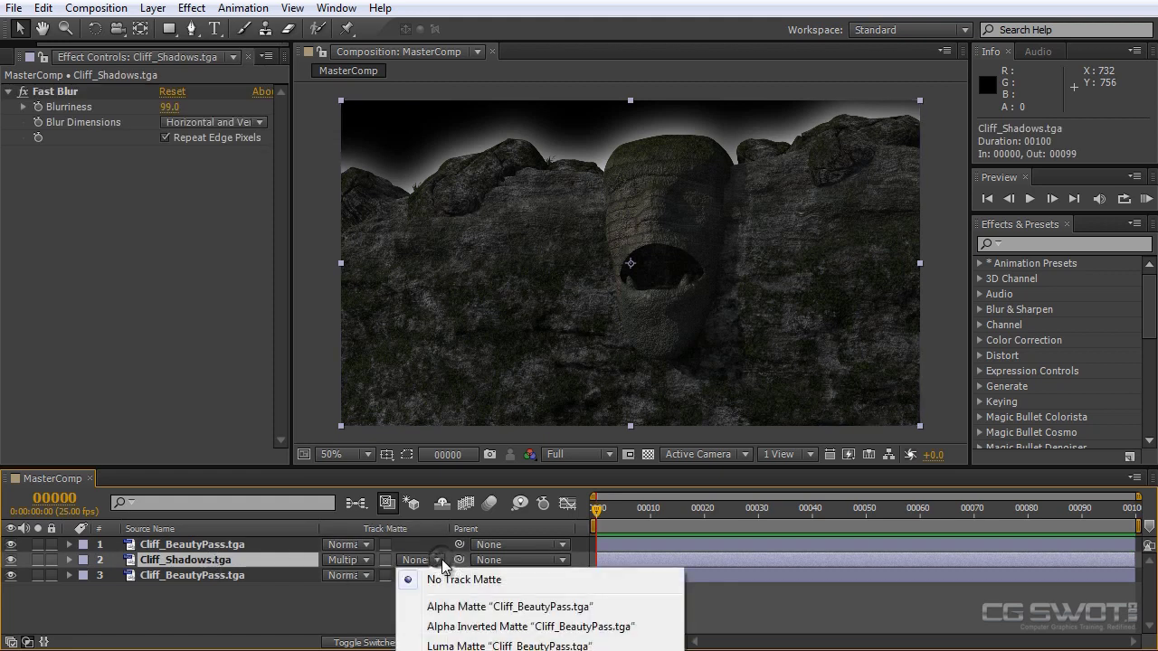
left_click(477, 608)
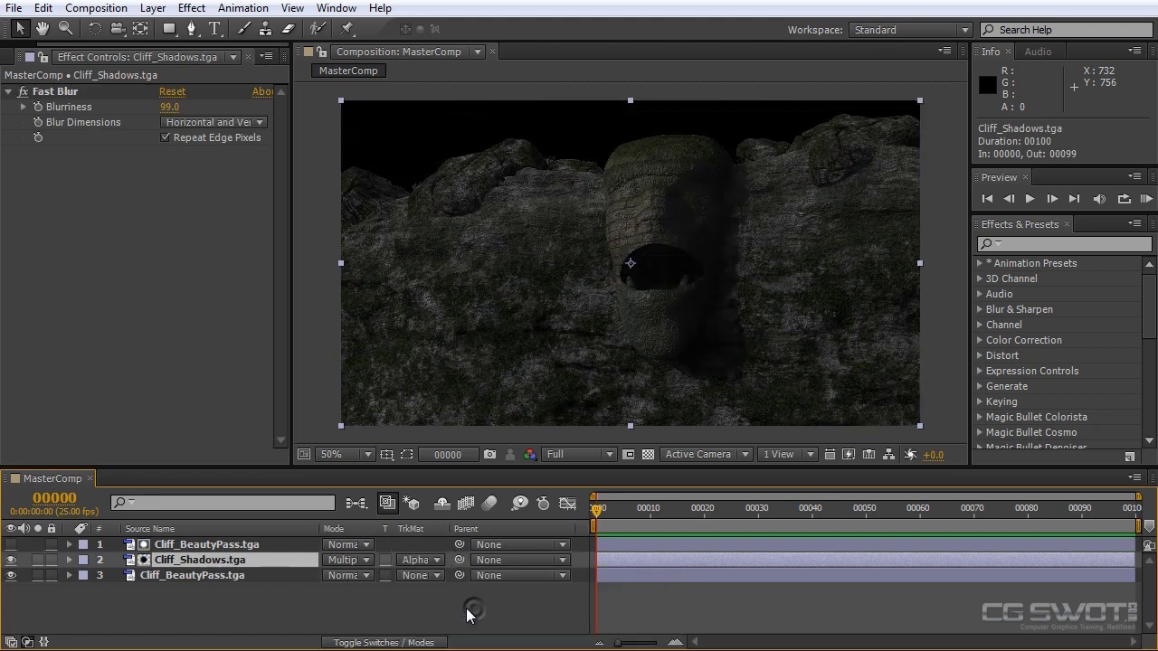
Apply Simple Choker to the Cliff_BeautyPass.tga matte layer and set Choke Matte to 2.20 to remove the edge outline
scroll(666, 195, "up", 1)
left_click_drag(669, 190, 588, 420)
scroll(594, 413, "up", 1)
left_click_drag(662, 383, 568, 330)
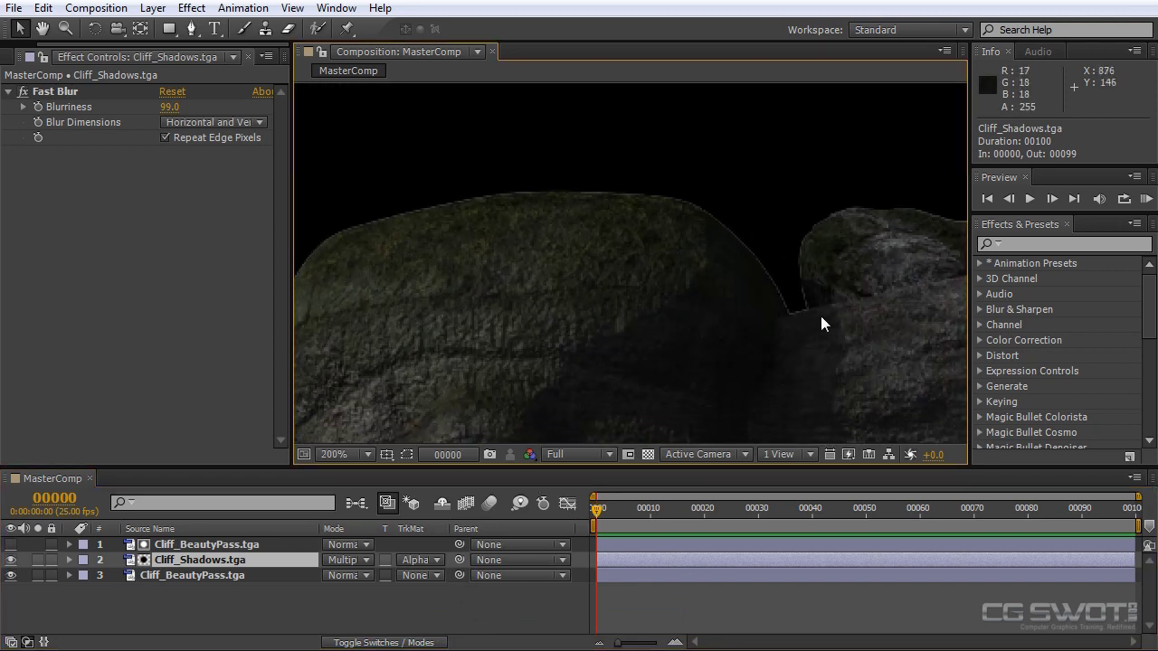
left_click(230, 544)
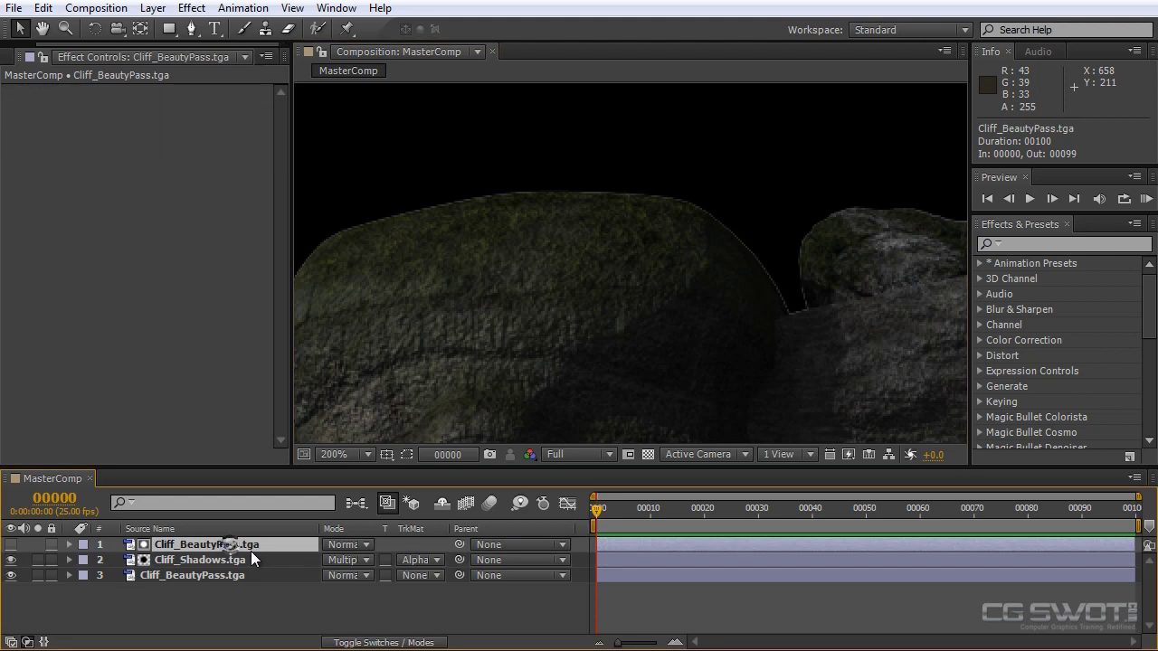
right_click(146, 186)
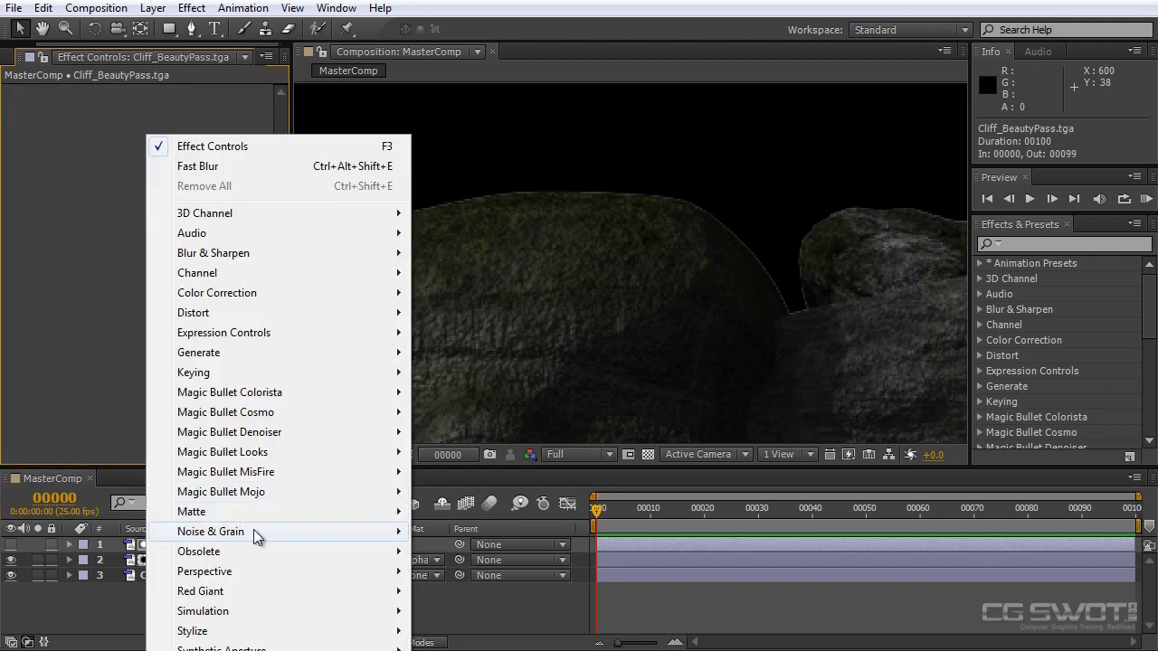
mouse_move(263, 514)
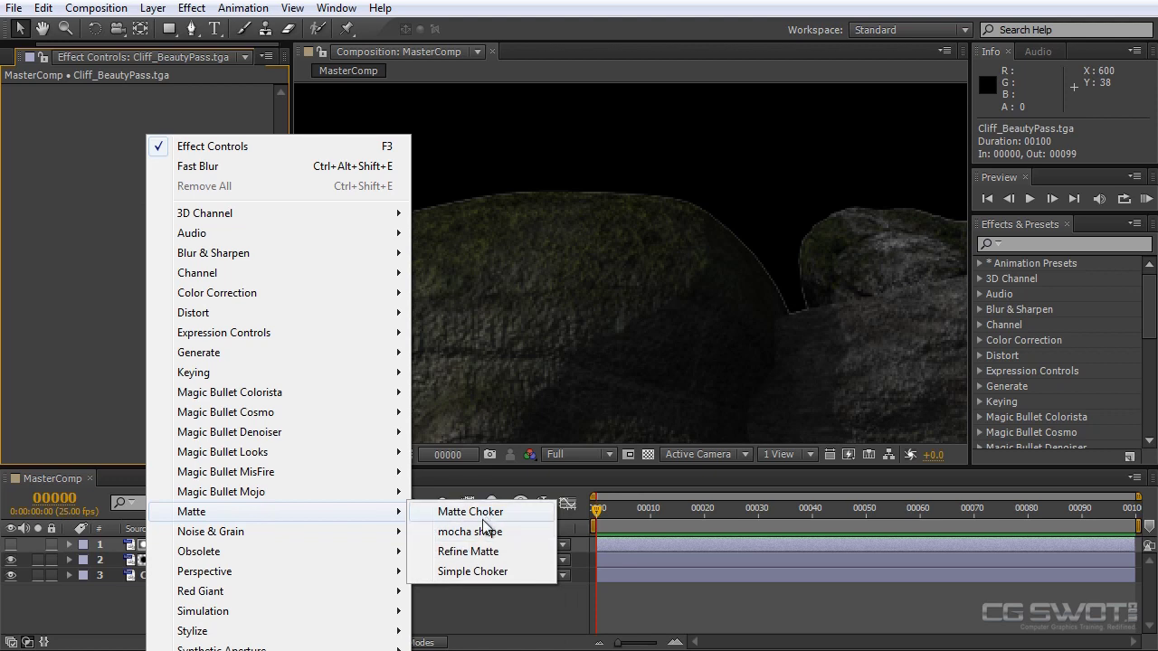
left_click(478, 573)
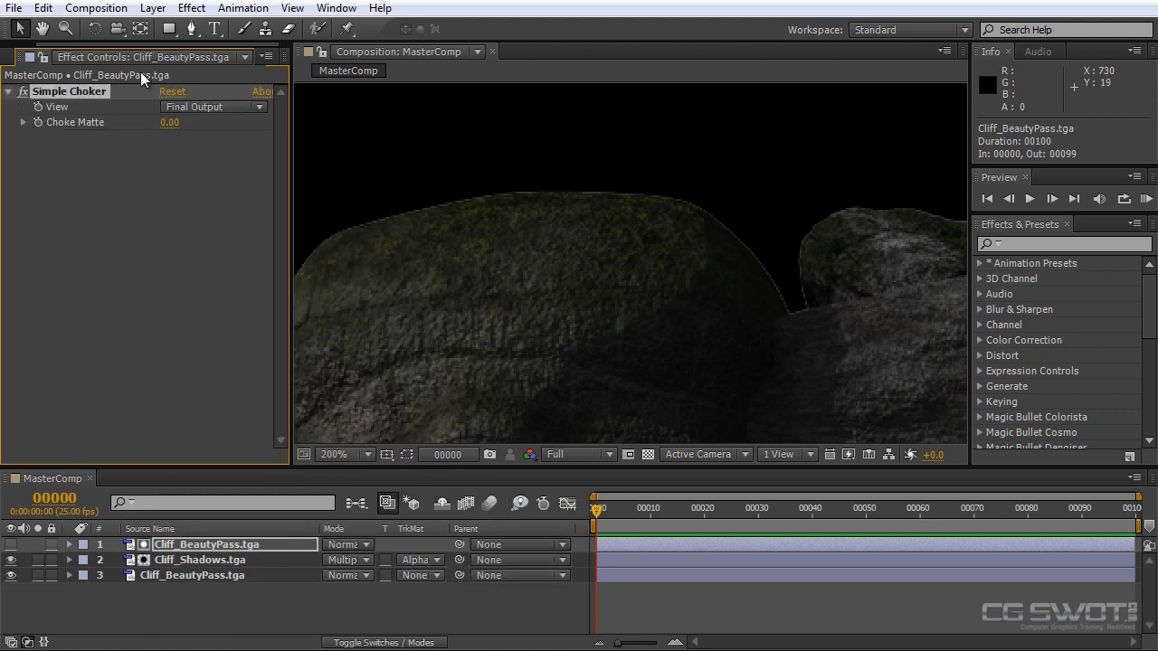
left_click_drag(176, 125, 182, 124)
scroll(490, 242, "down", 4)
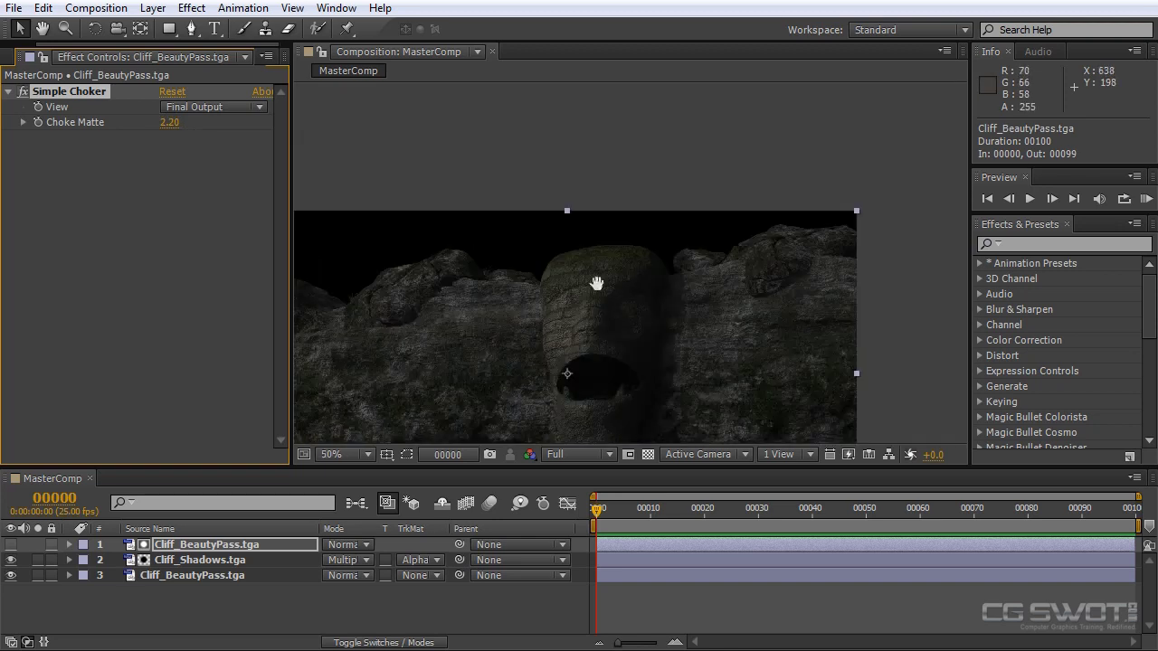
Compare the cliff with and without the blurred Cliff_Shadows.tga layer
left_click(172, 608)
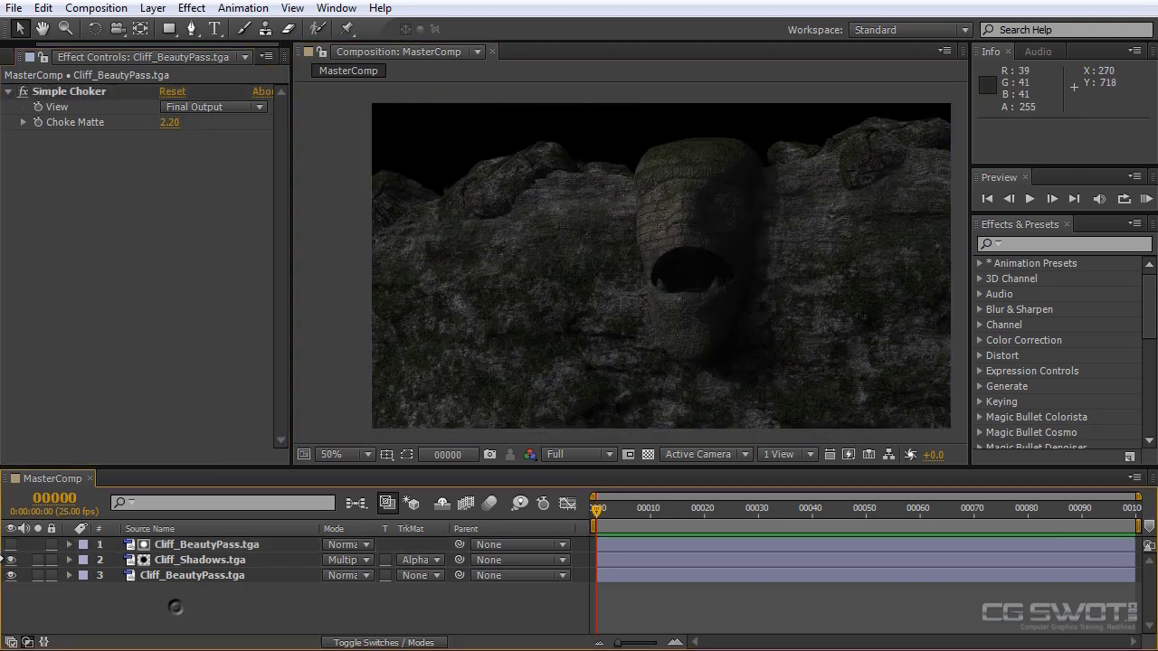
left_click(11, 561)
left_click(12, 561)
left_click(12, 561)
left_click(11, 561)
left_click(12, 561)
left_click(12, 561)
left_click(12, 561)
left_click(12, 561)
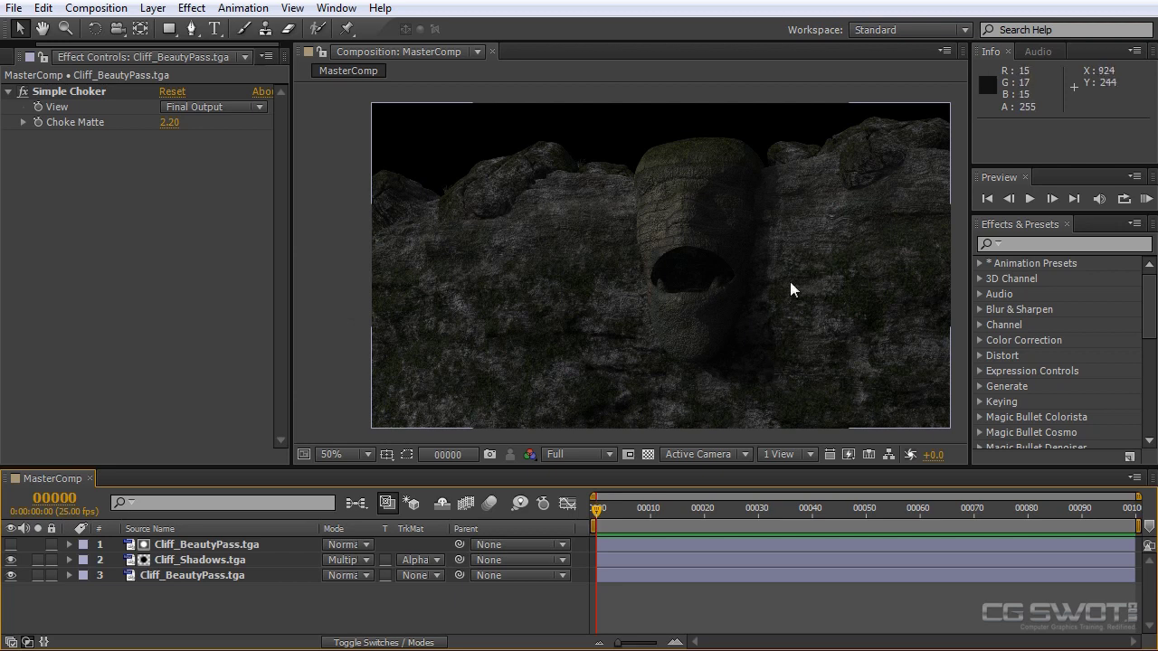
Add Cliff_Reflections.tga as the top layer with the Screen blending mode and show its effect controls
left_click_drag(66, 43, 27, 44)
left_click(26, 56)
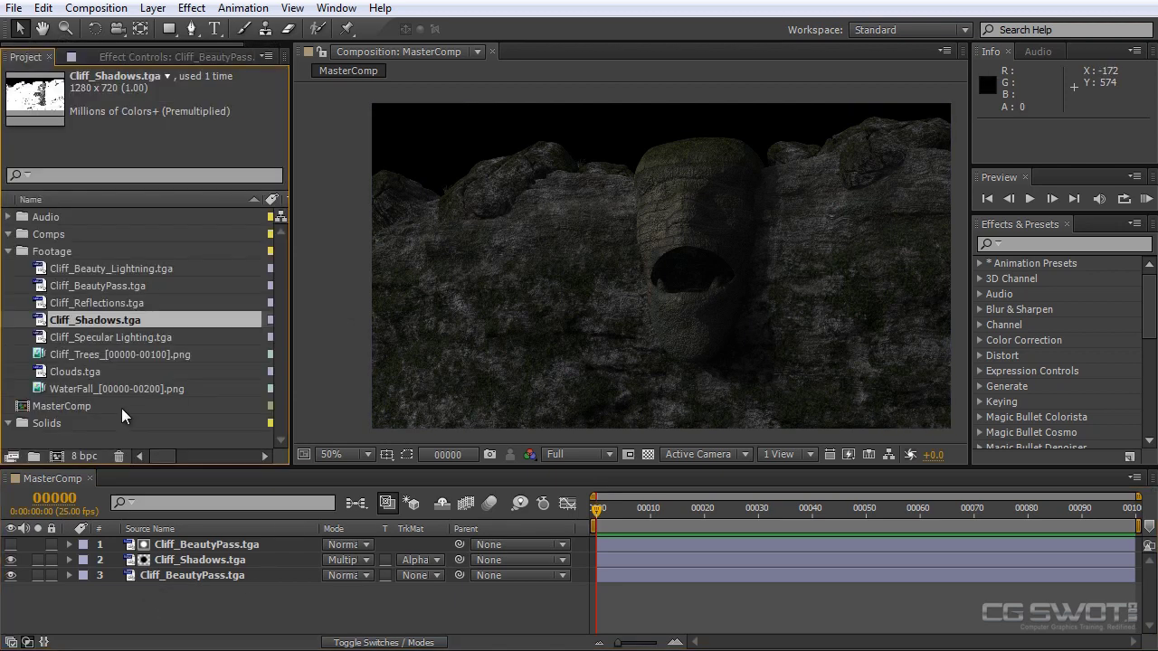
left_click_drag(116, 301, 190, 539)
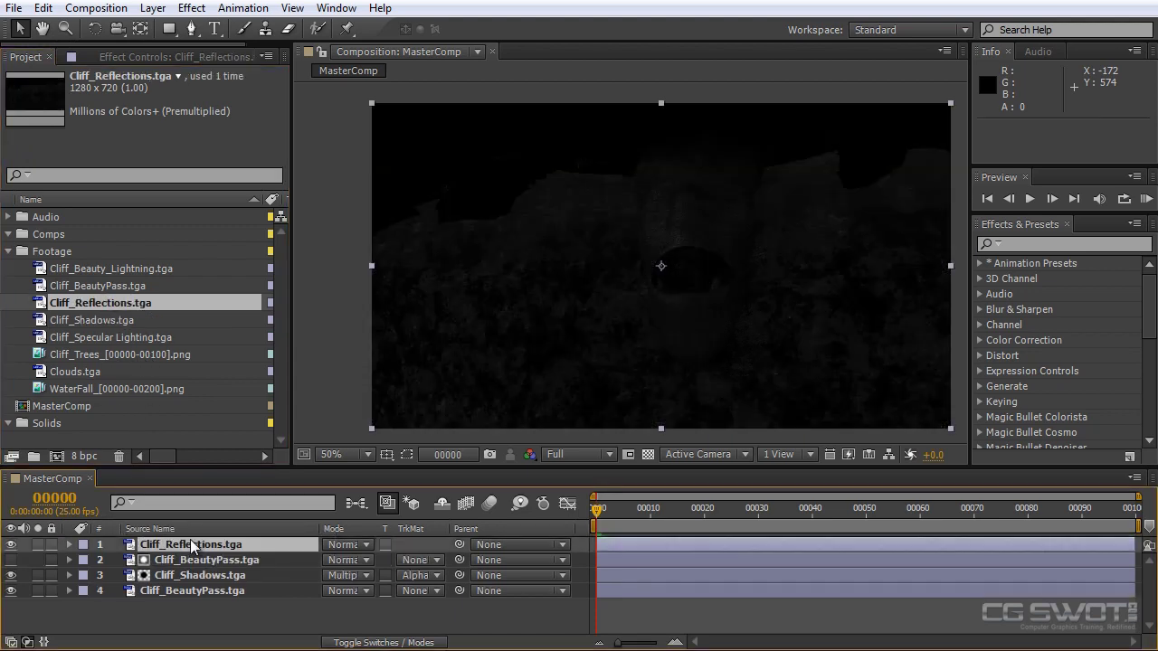
left_click(367, 545)
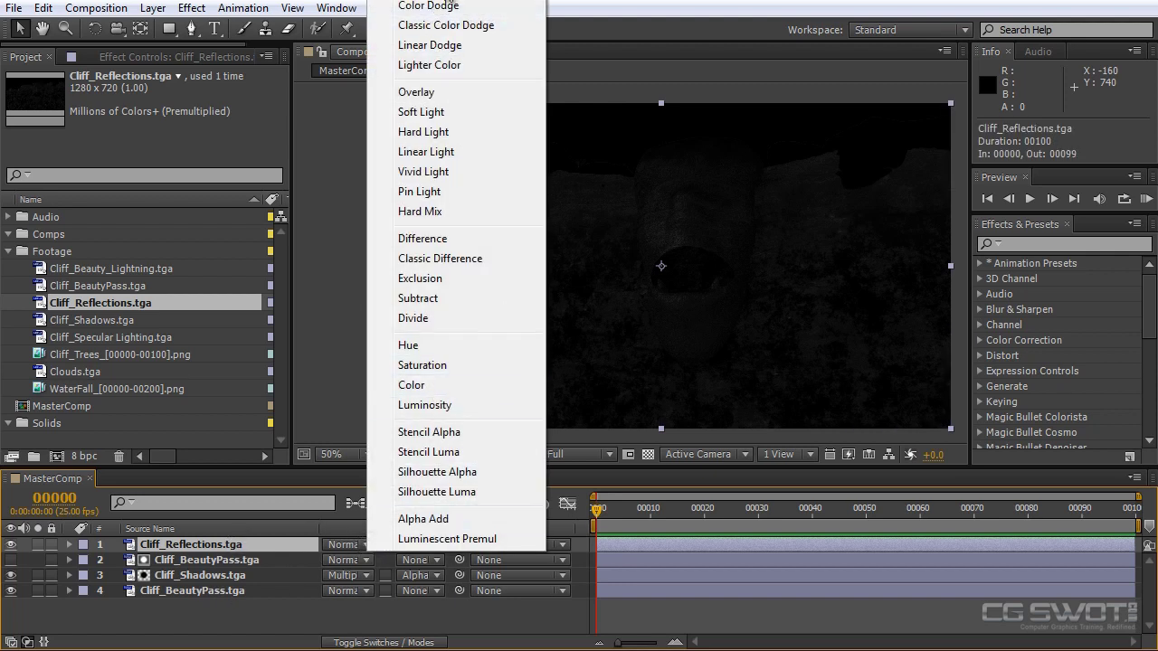
left_click(425, 7)
left_click(138, 61)
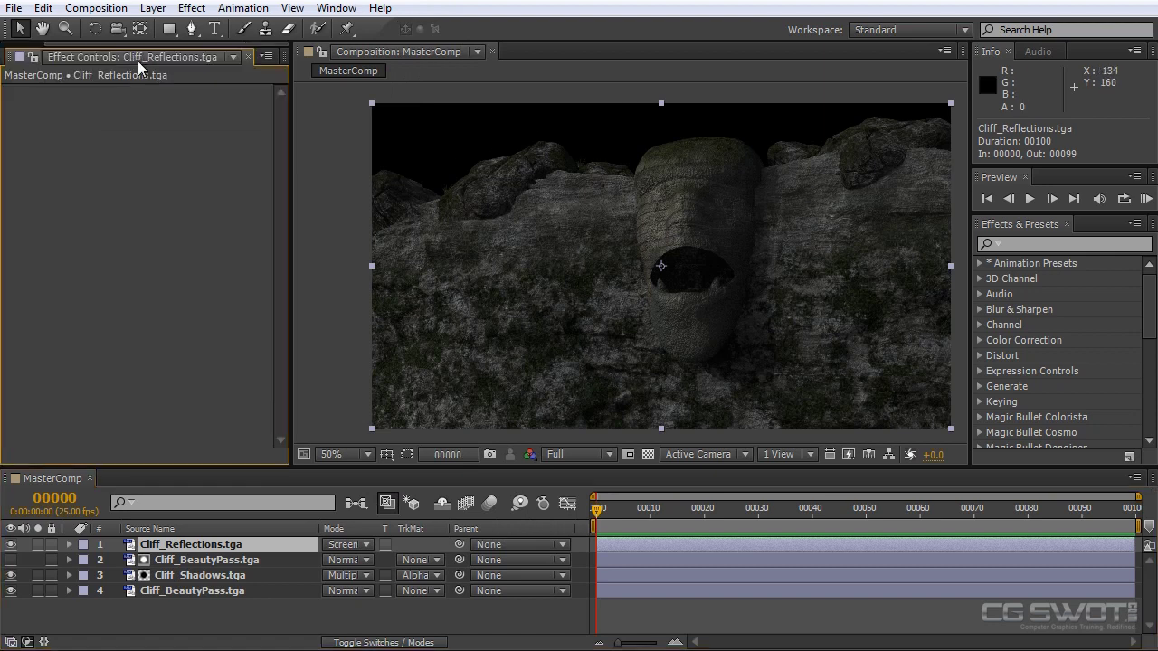
right_click(118, 190)
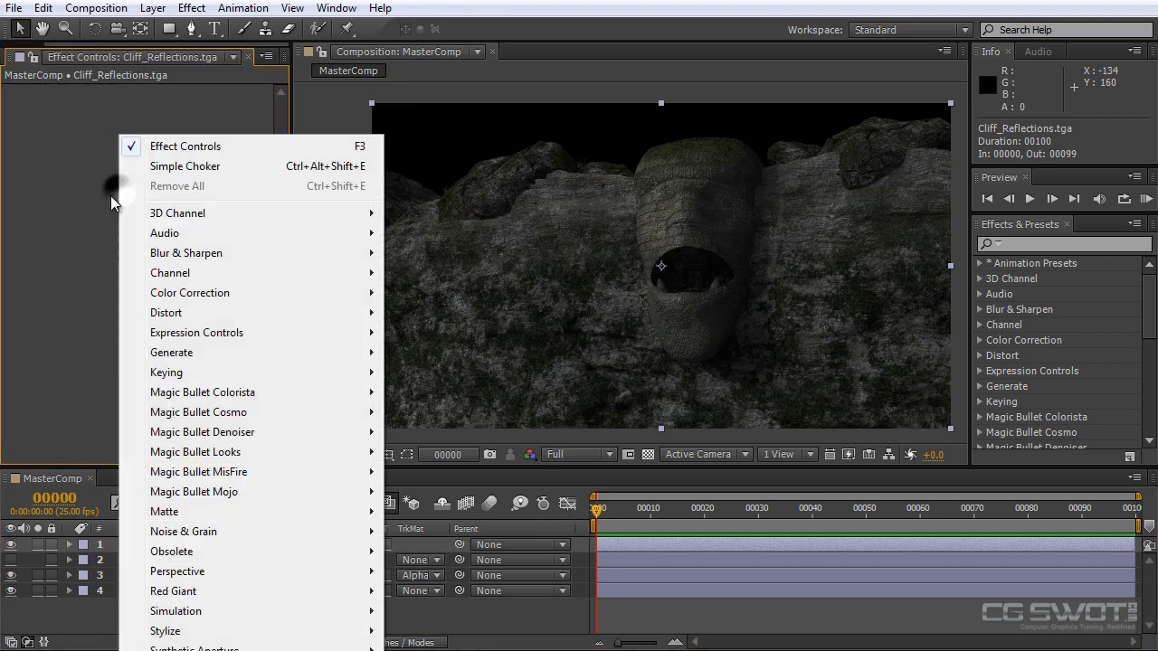
mouse_move(226, 302)
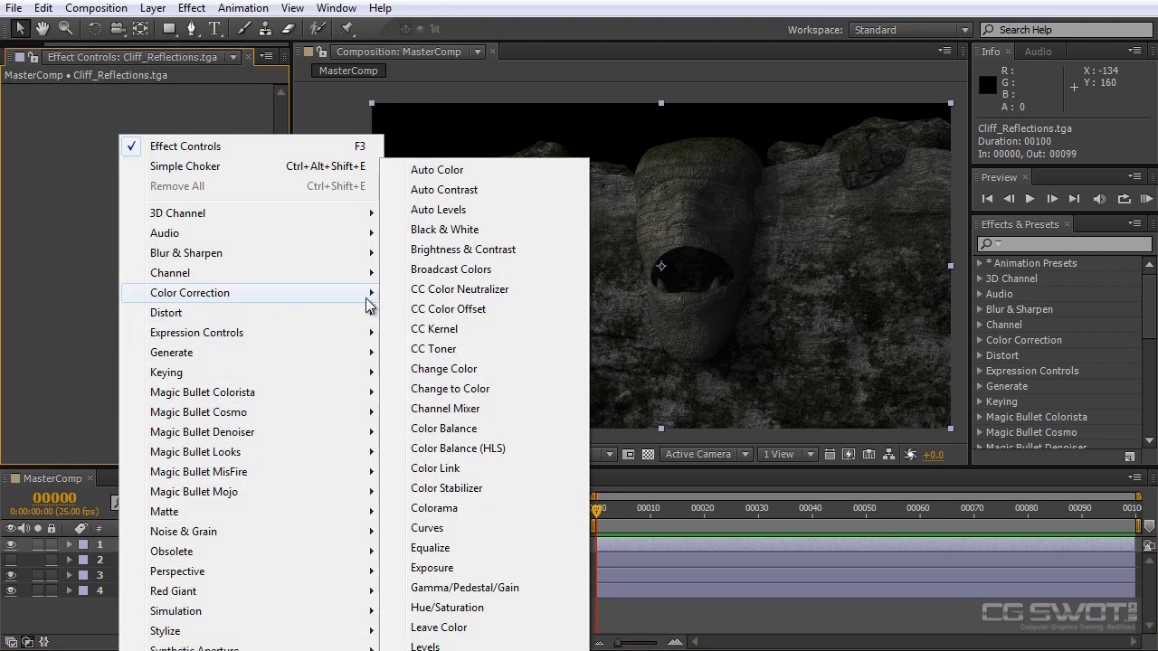
left_click(452, 529)
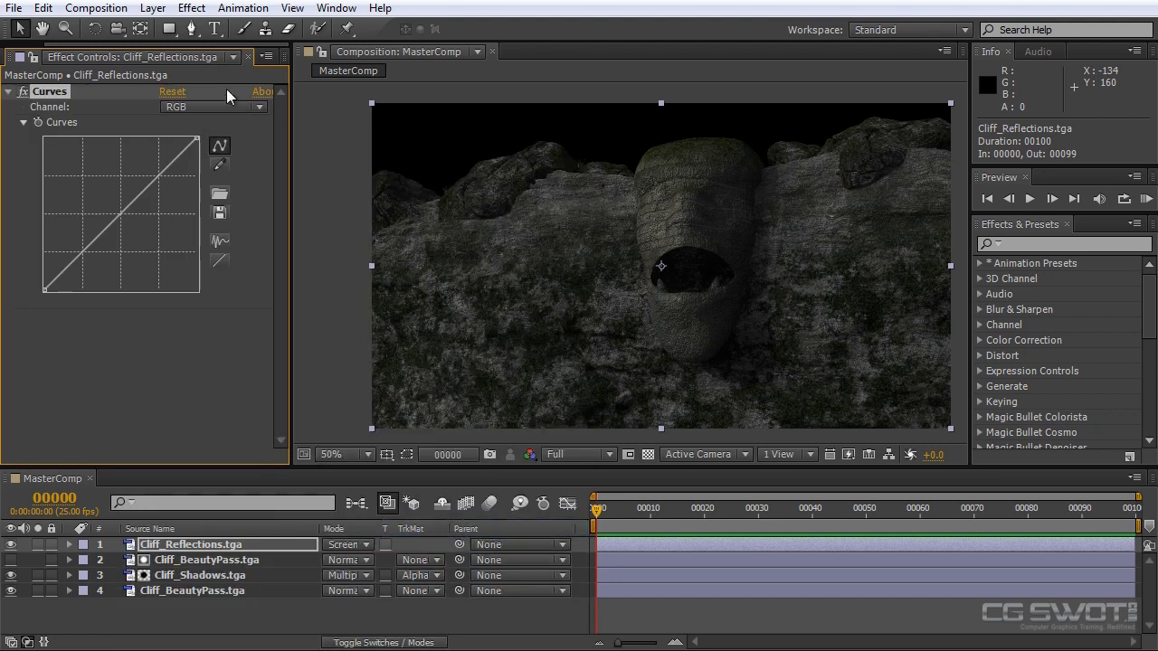
key("Delete")
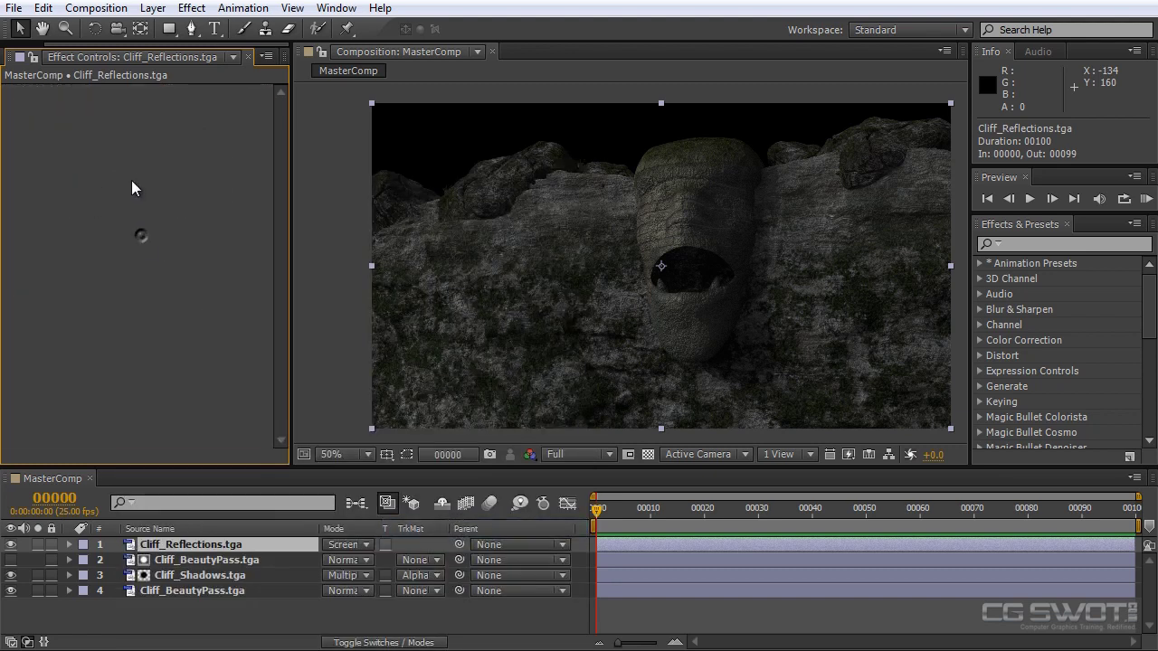
Apply Levels to the Cliff_Reflections.tga layer with Input Black at 18 and Gamma at 1.67
right_click(135, 187)
mouse_move(261, 299)
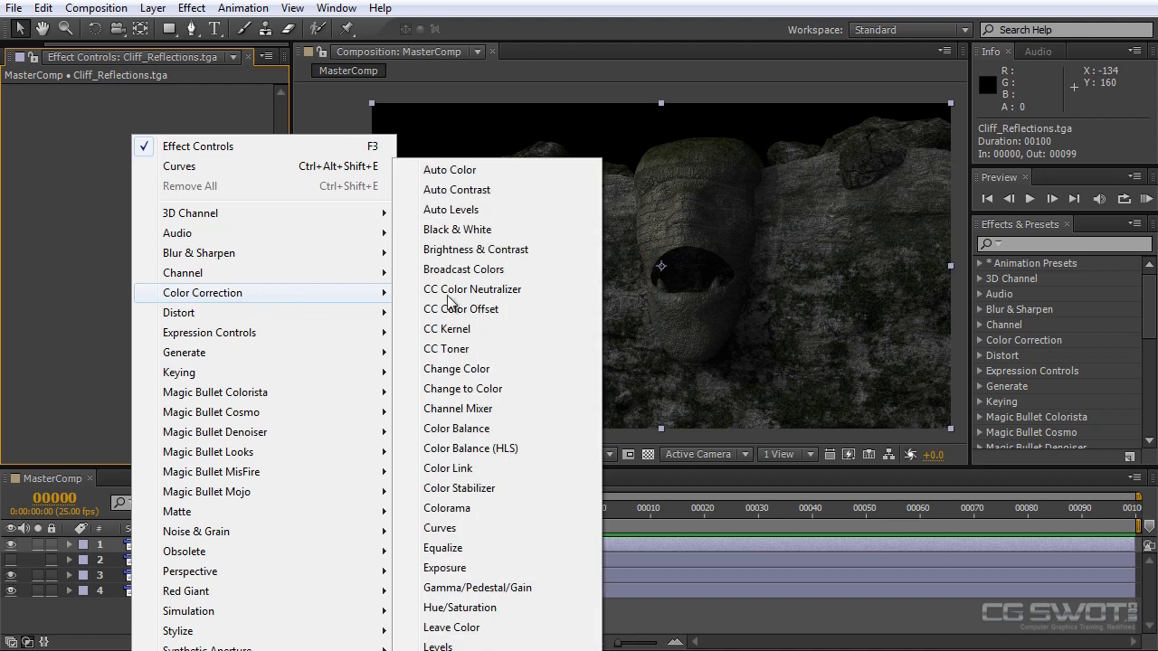
left_click(465, 646)
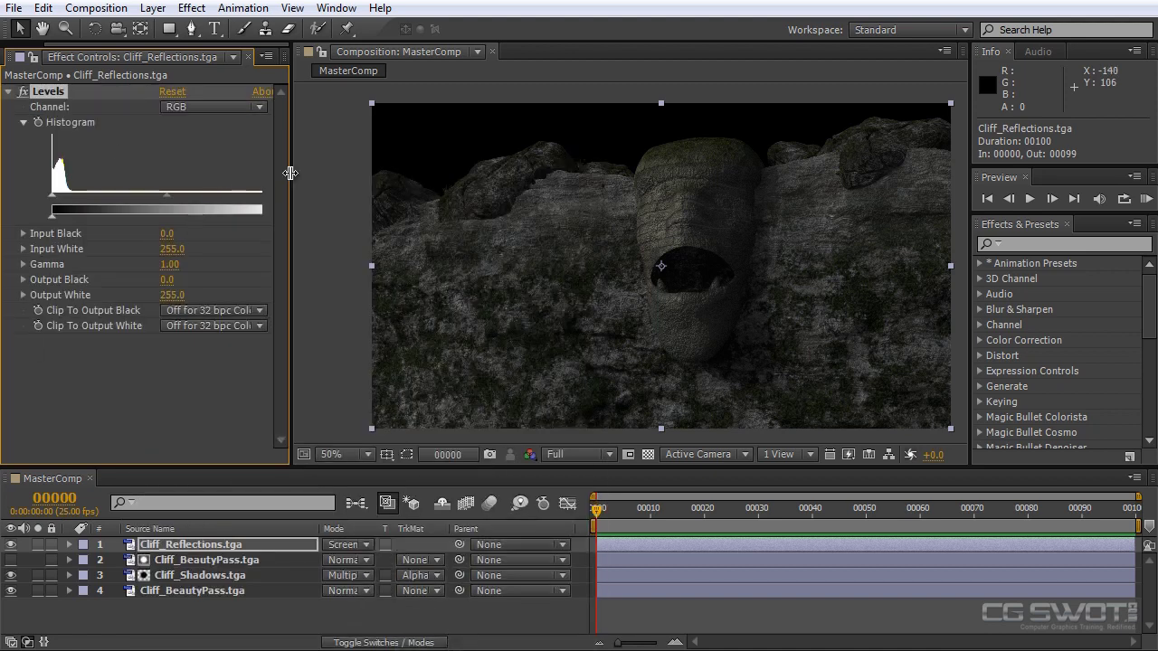
left_click_drag(290, 173, 344, 173)
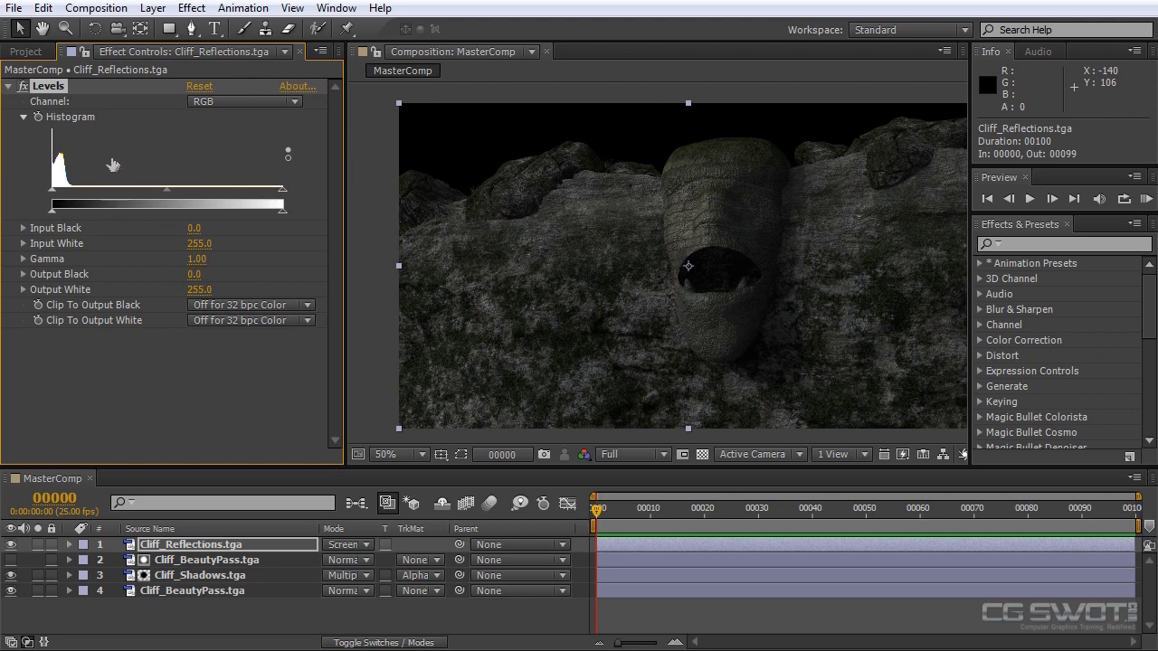
left_click_drag(57, 194, 68, 197)
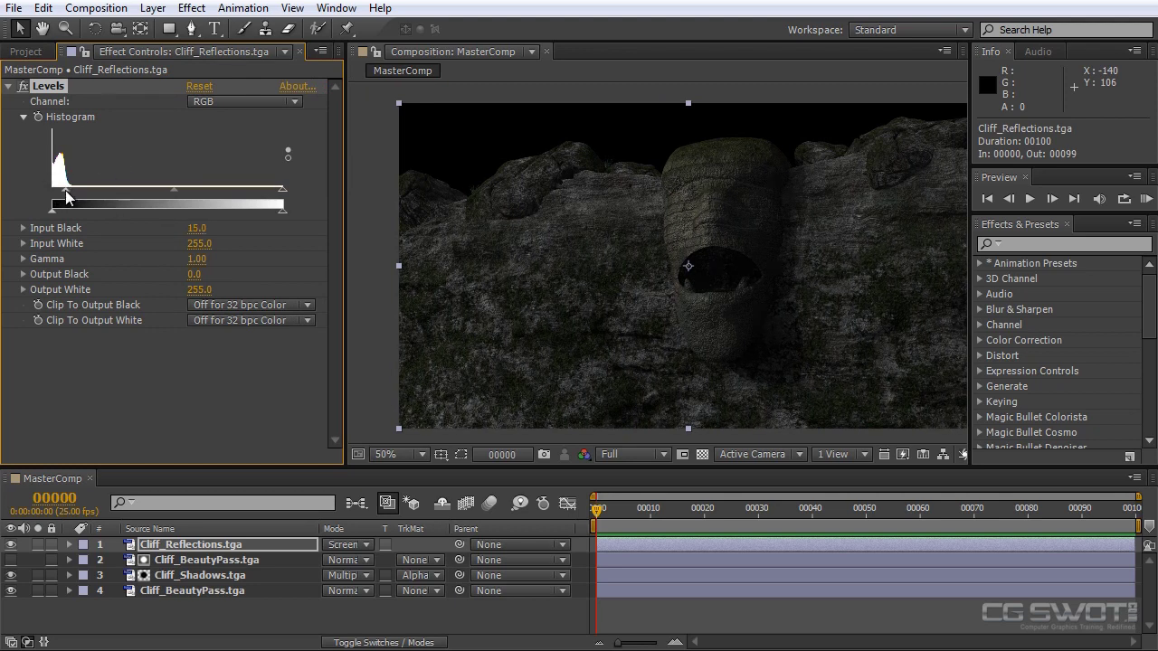
left_click_drag(176, 192, 70, 195)
Compare the carved cliff face up close with and without the Cliff_Reflections.tga layer
scroll(701, 234, "up", 1)
left_click_drag(727, 273, 713, 316)
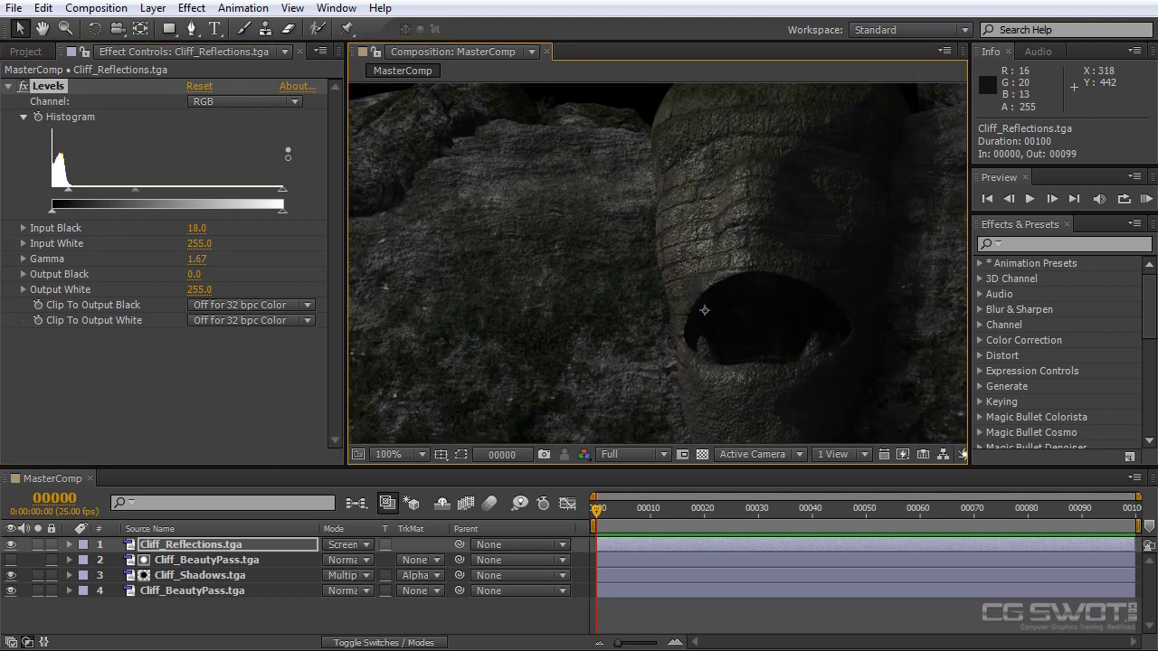
left_click(11, 544)
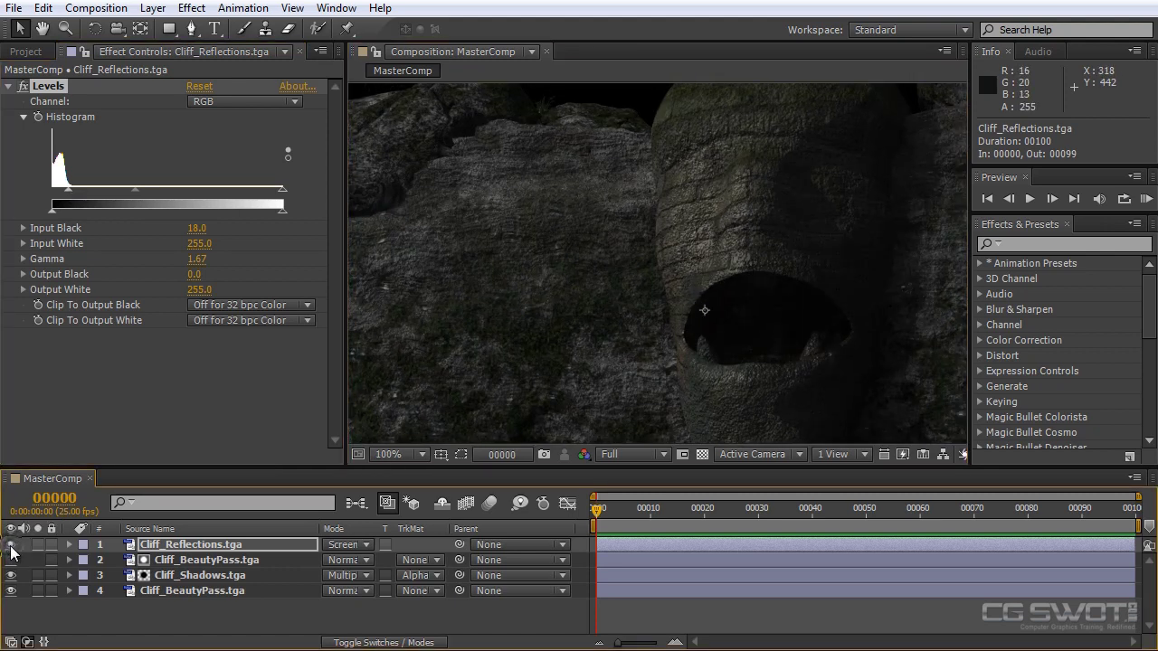
Refine the Levels on the Cliff_Reflections.tga layer to Input Black 20 and Gamma 1.99
left_click_drag(651, 265, 896, 201)
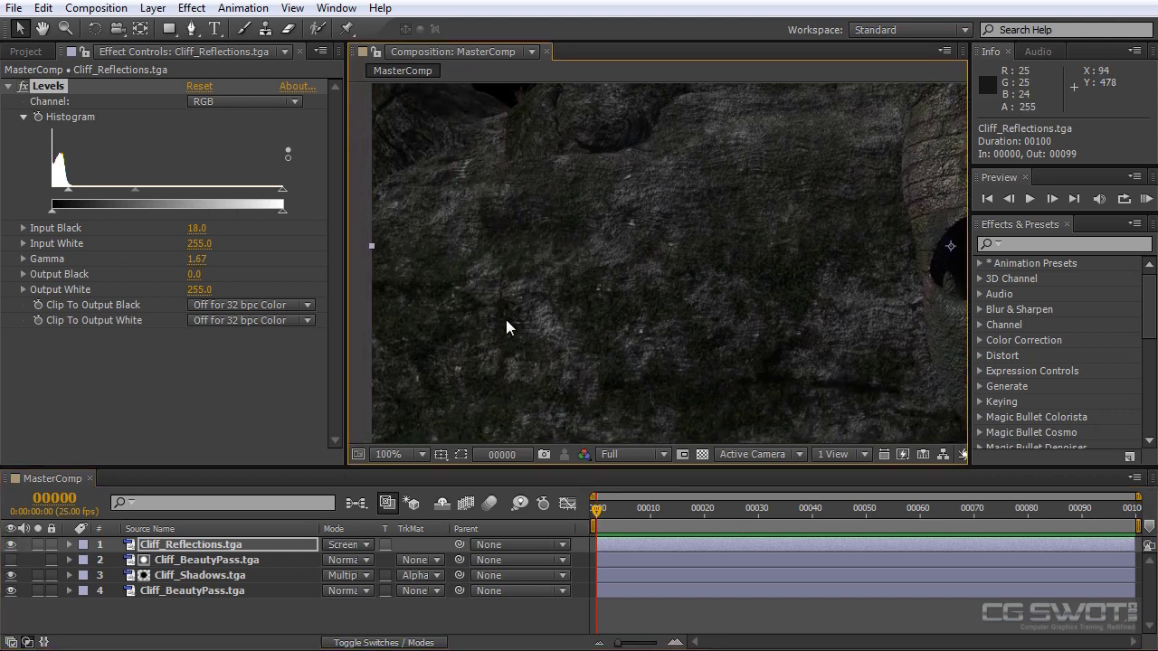
mouse_move(69, 192)
left_mouse_down()
mouse_move(119, 190)
mouse_move(66, 191)
left_mouse_up()
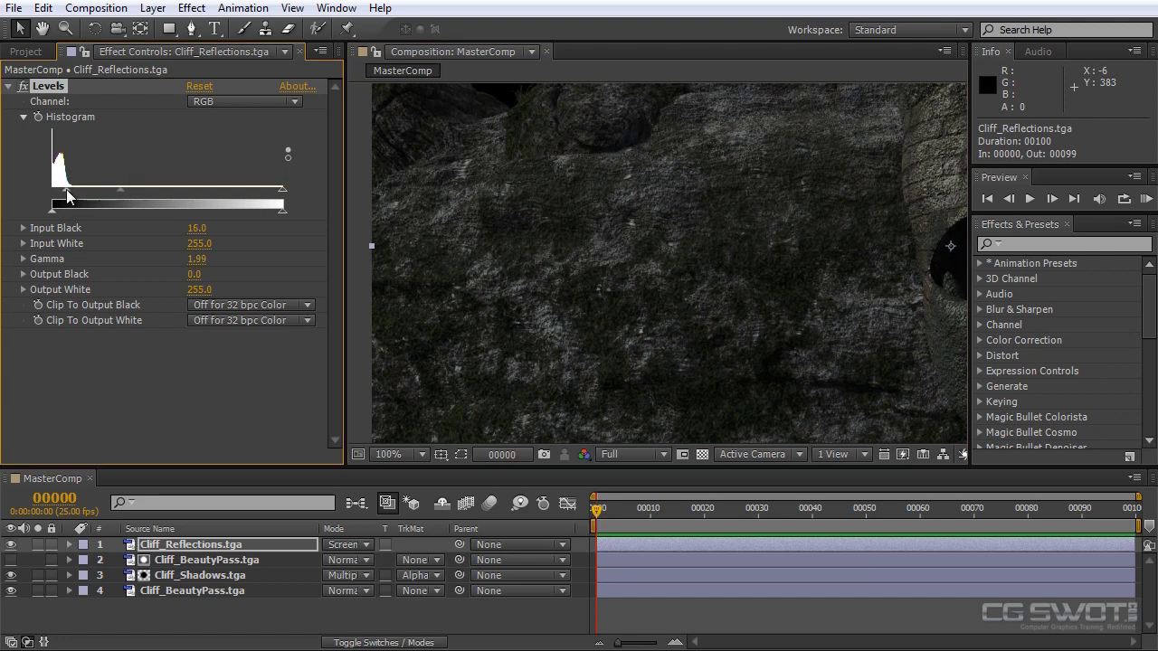
scroll(706, 284, "down", 2)
scroll(660, 310, "up", 2)
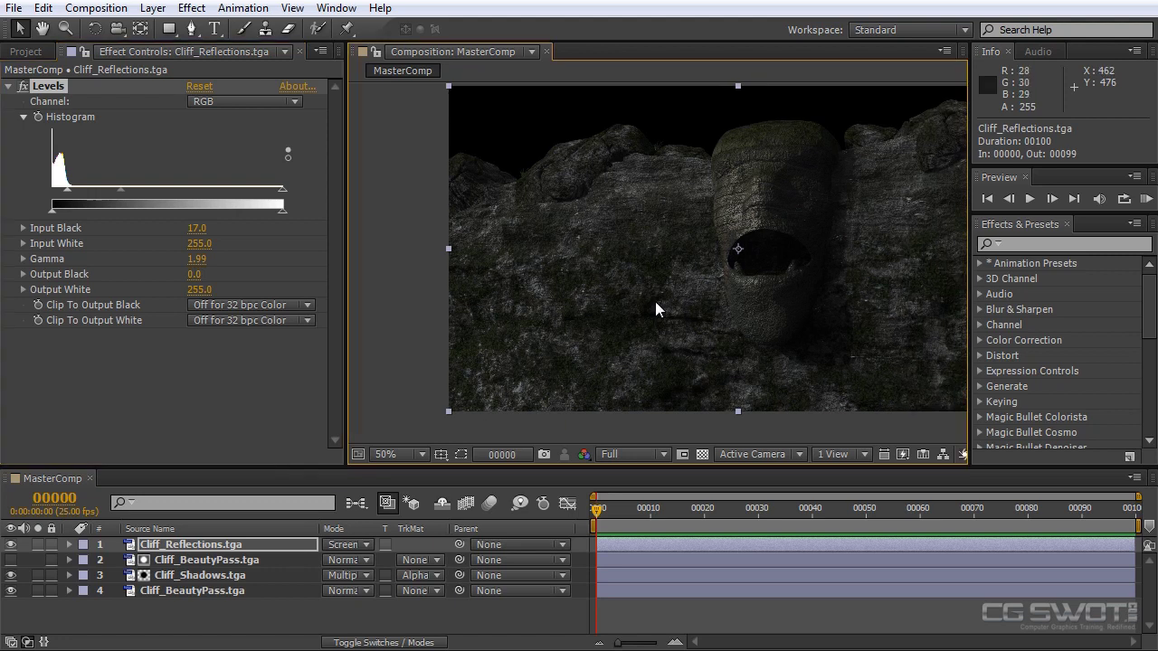
left_click_drag(654, 306, 545, 364)
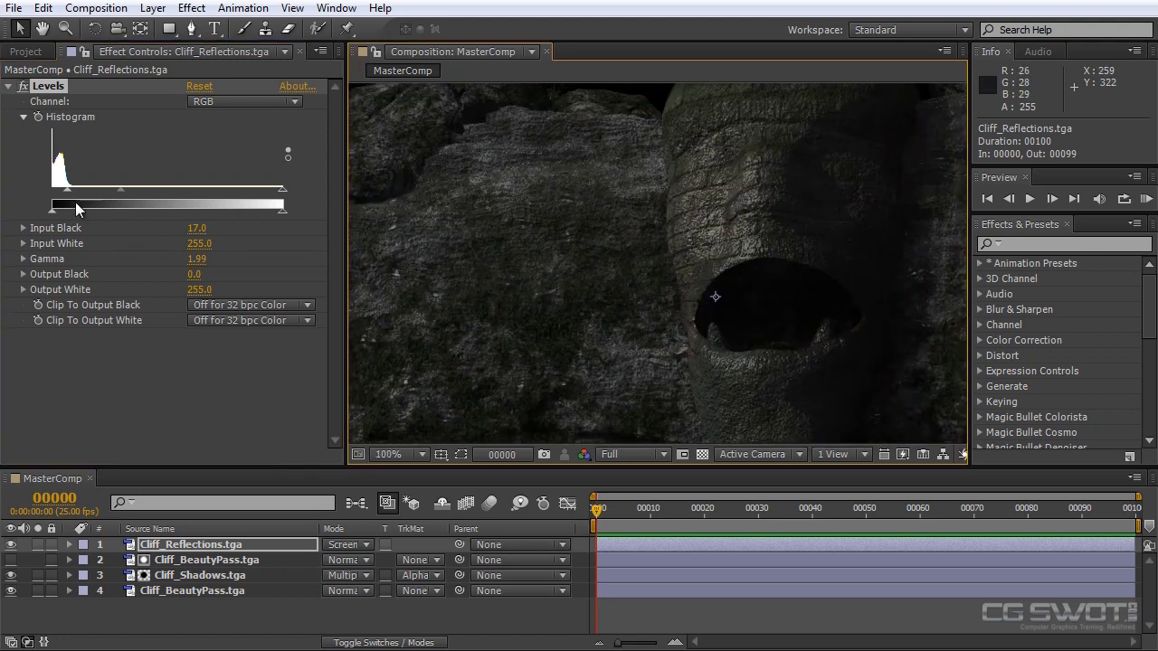
left_click_drag(73, 198, 73, 198)
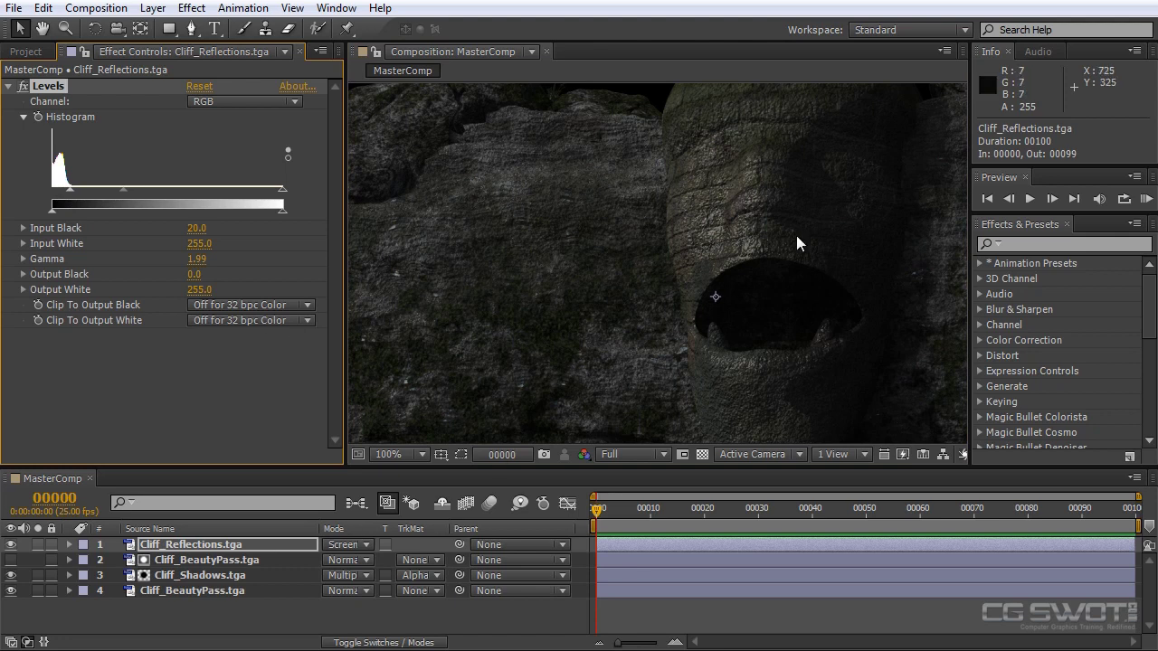
Check the whole cliff with the Cliff_Reflections.tga layer hidden and shown
scroll(689, 264, "down", 2)
left_click_drag(693, 291, 644, 276)
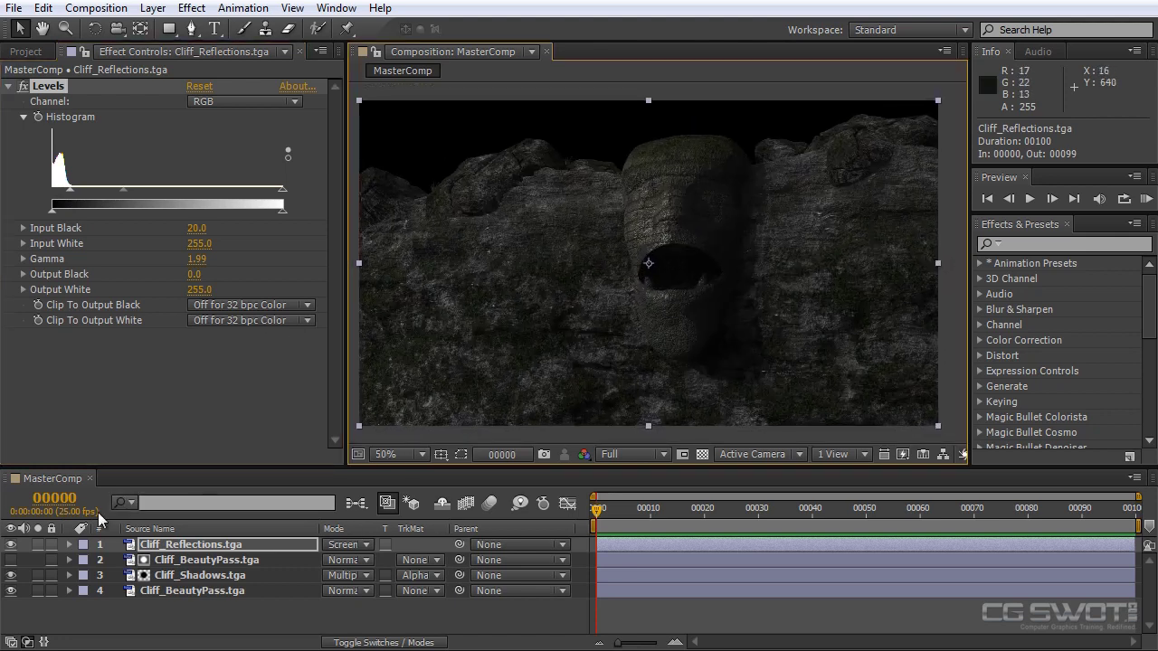
left_click(12, 545)
left_click(12, 545)
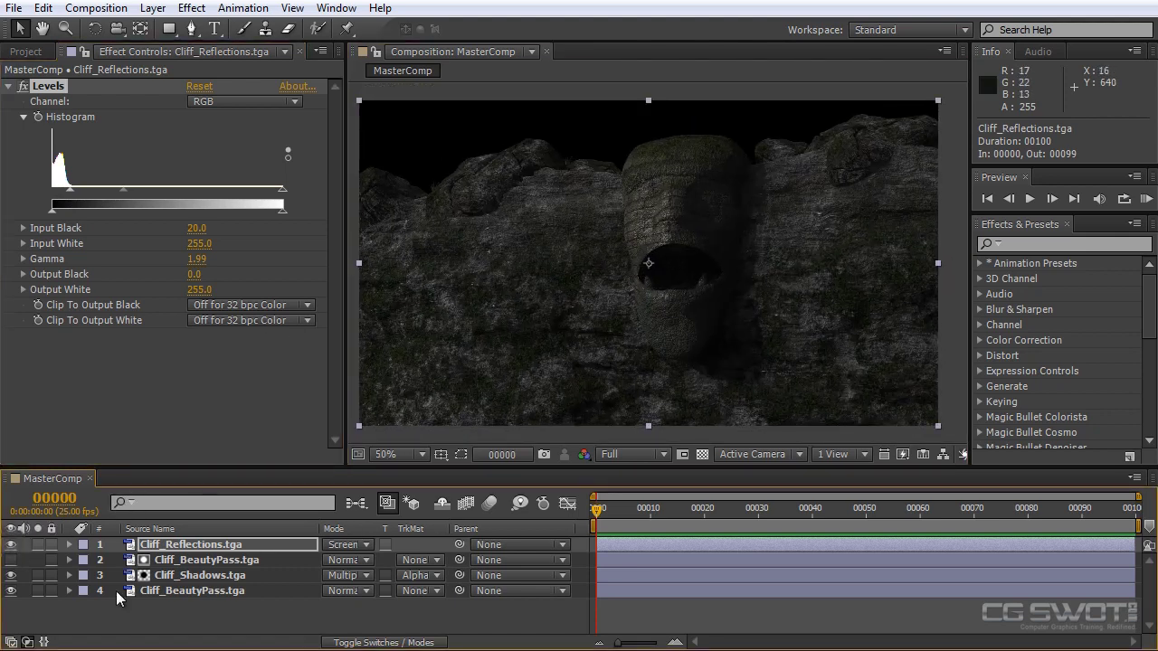
Add Cliff_Specular Lighting.tga as the top layer of MasterComp with the Screen blending mode
left_click(174, 612)
left_click(25, 51)
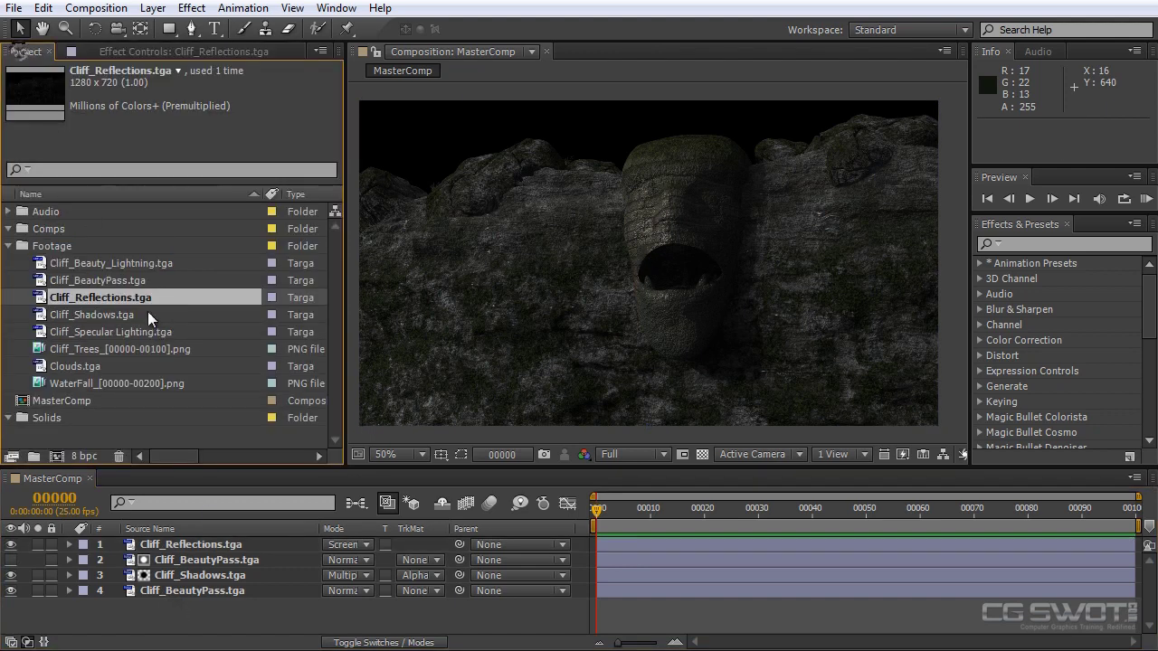
left_click_drag(144, 332, 168, 538)
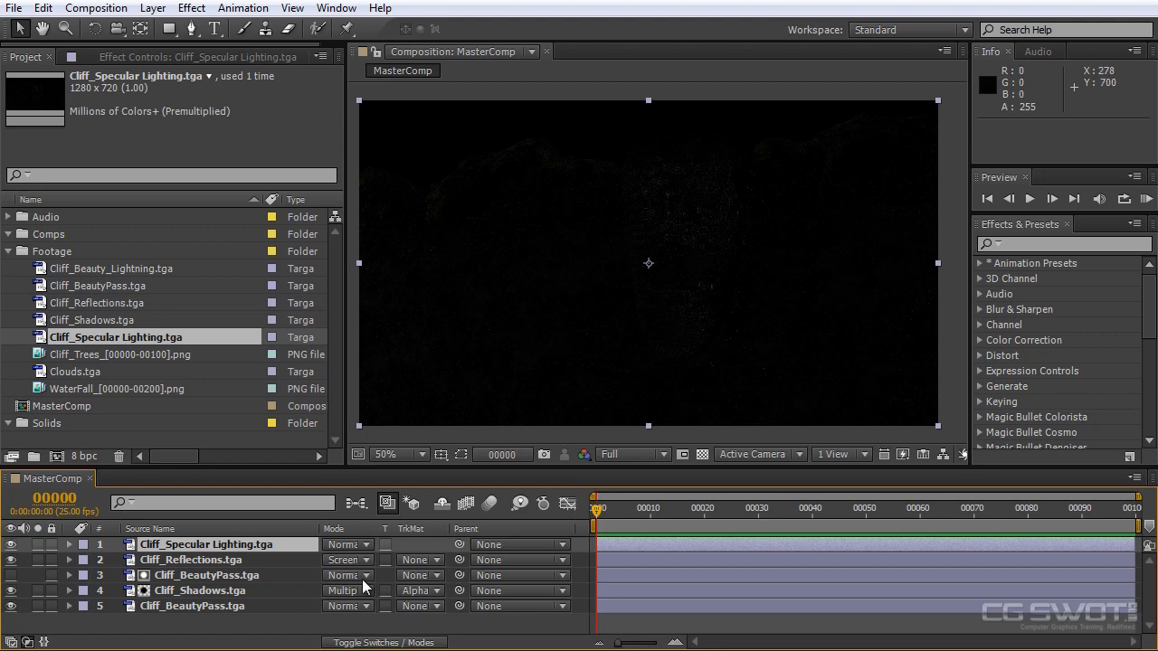
left_click(366, 545)
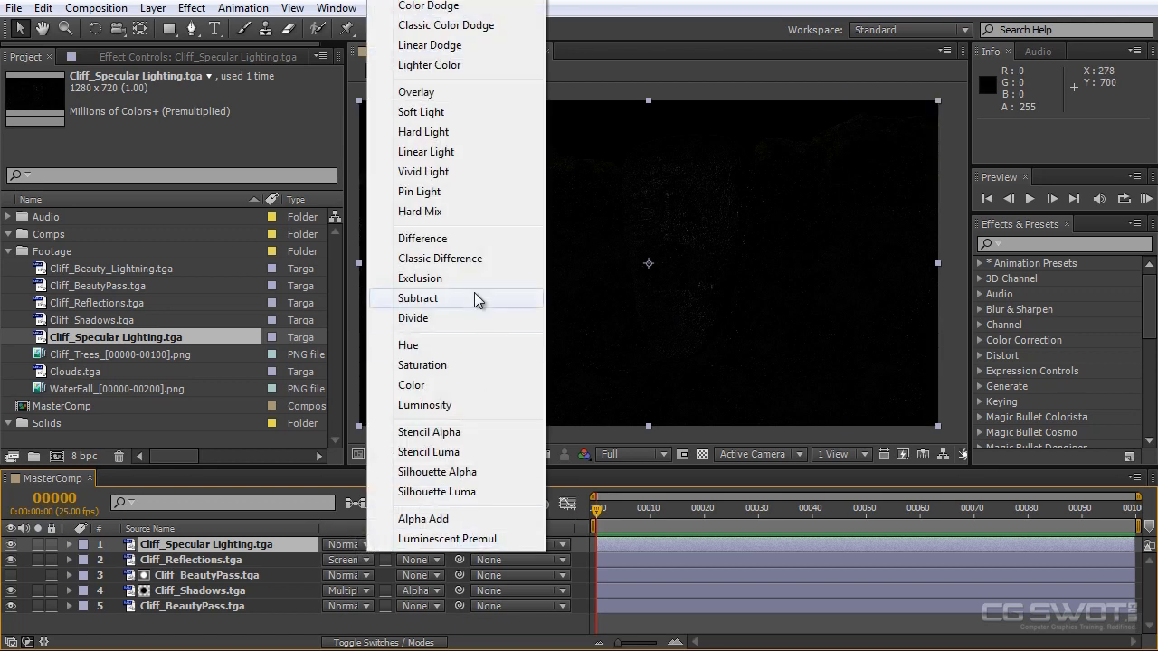
left_click(446, 3)
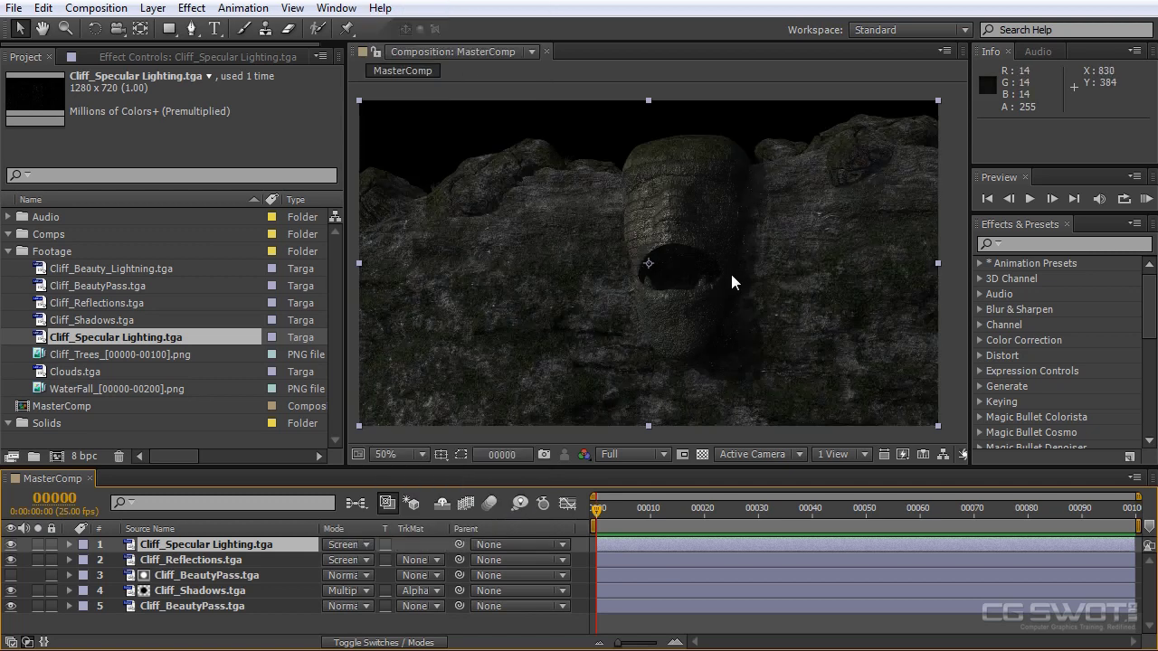
Compare the carved face up close with and without the Cliff_Specular Lighting.tga layer
scroll(733, 271, "up", 2)
left_click(11, 545)
left_click(11, 544)
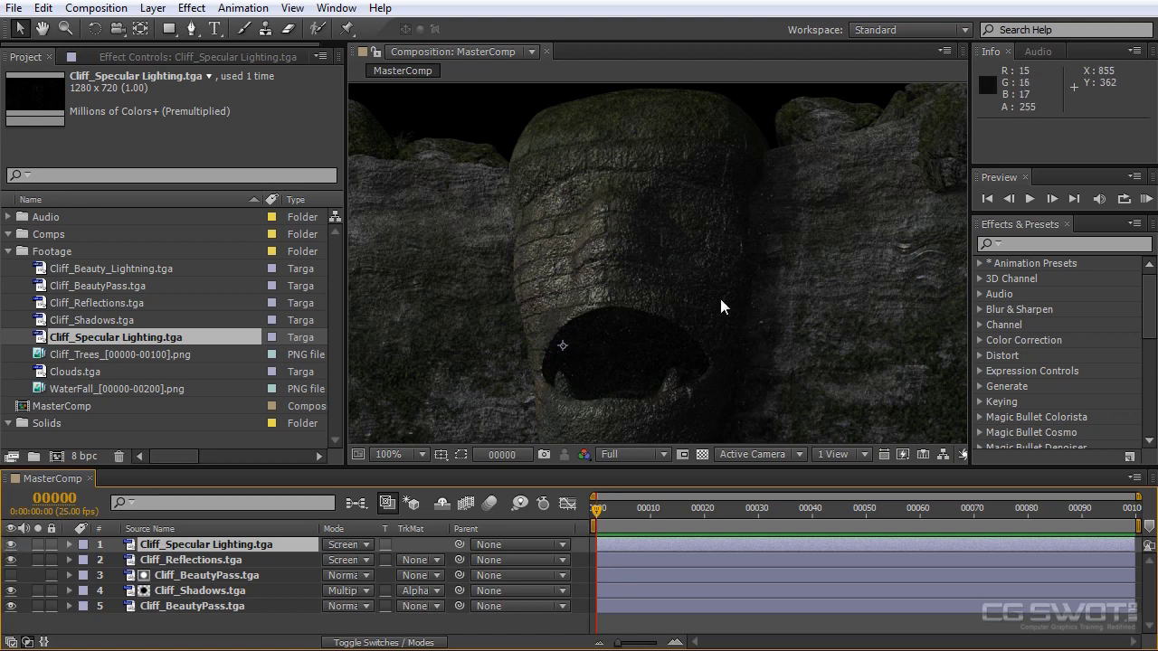
scroll(777, 302, "down", 1)
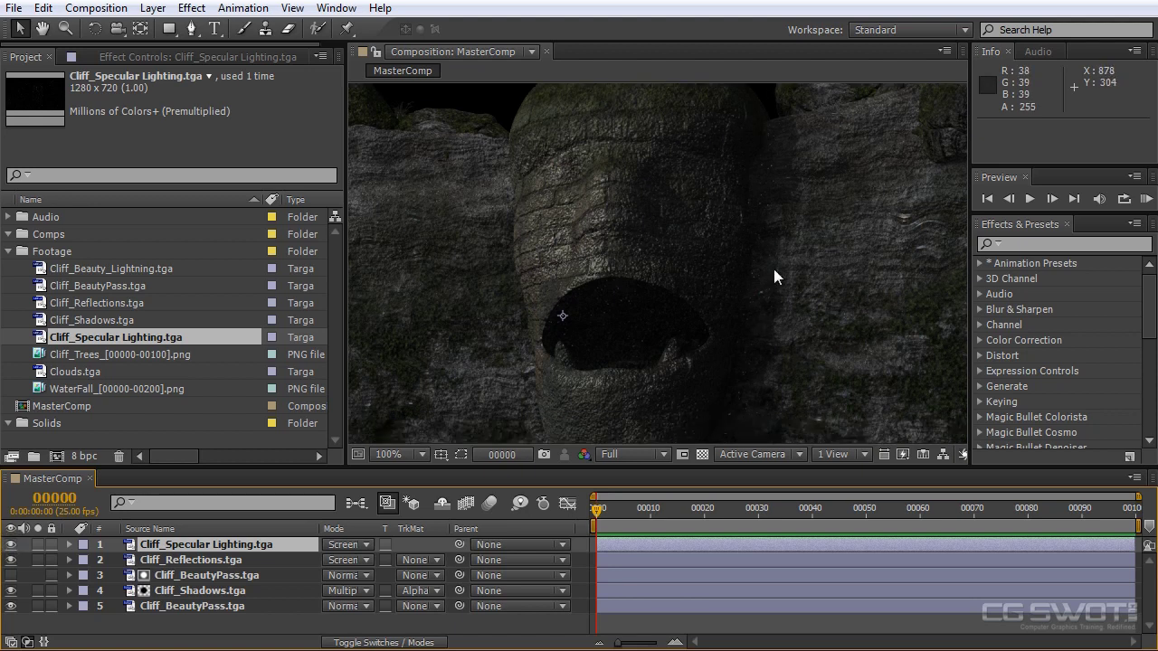
left_click(12, 546)
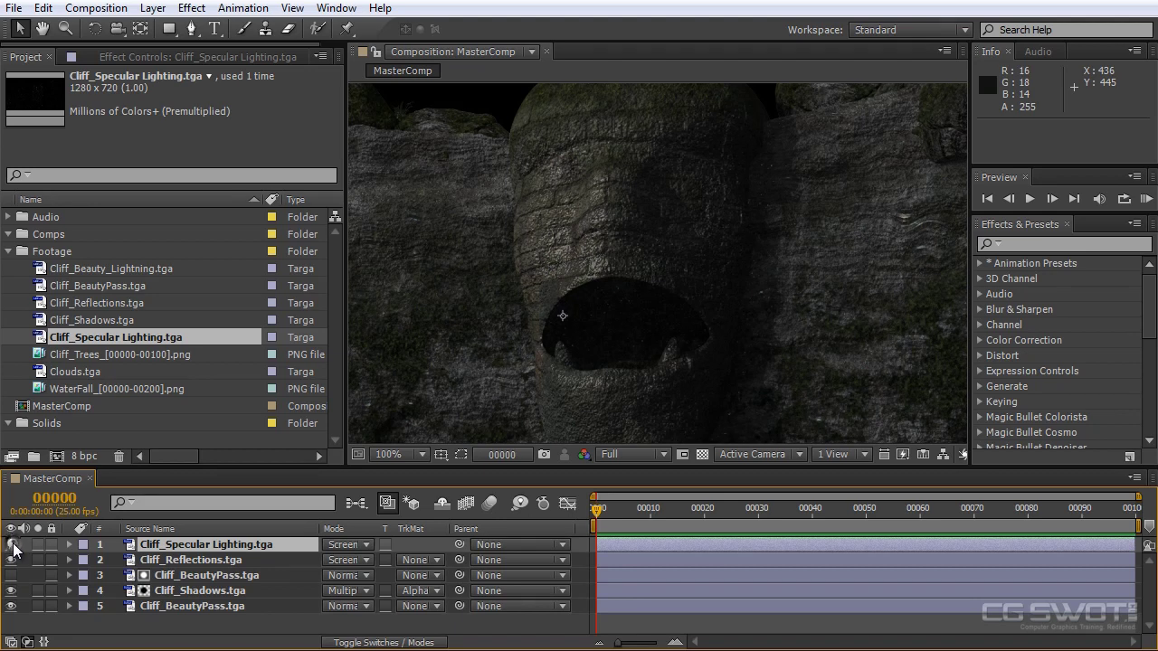
Reduce the Cliff_Specular Lighting.tga layer's Opacity to 78%
left_click(203, 544)
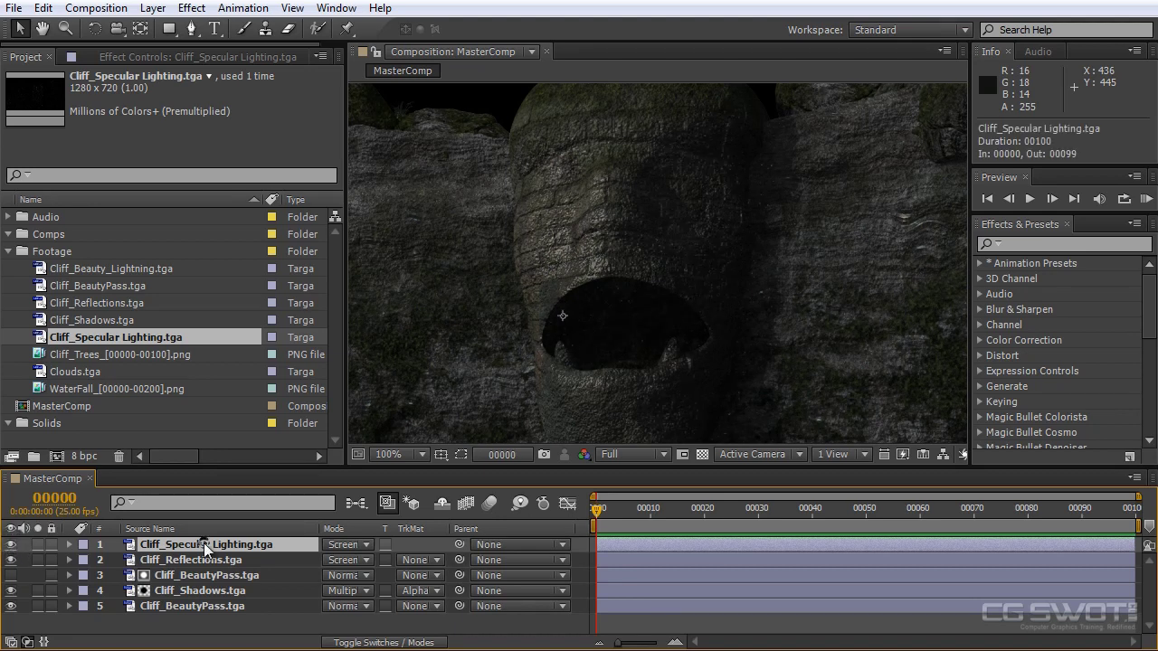
key("t")
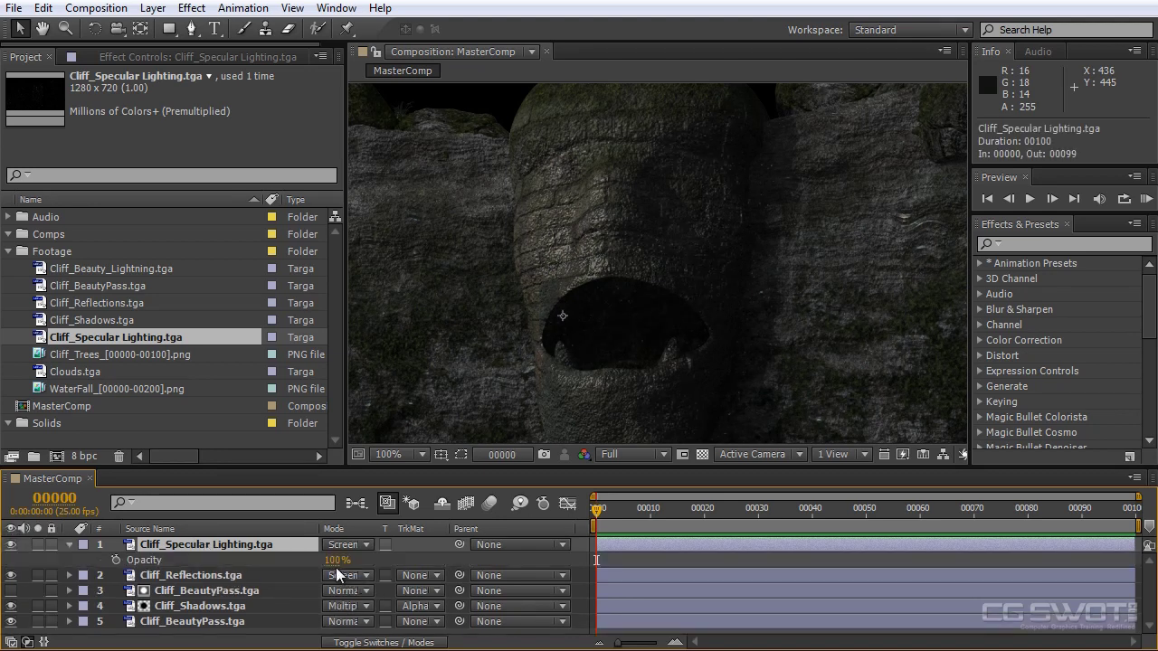
left_click_drag(328, 560, 306, 560)
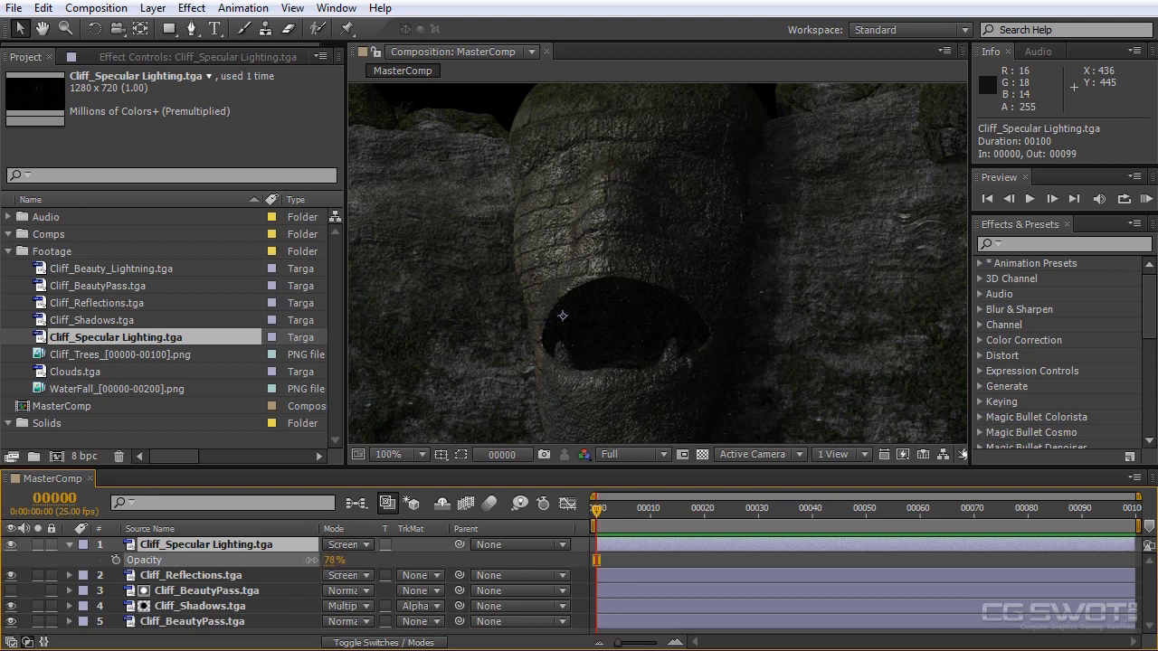
left_click(69, 545)
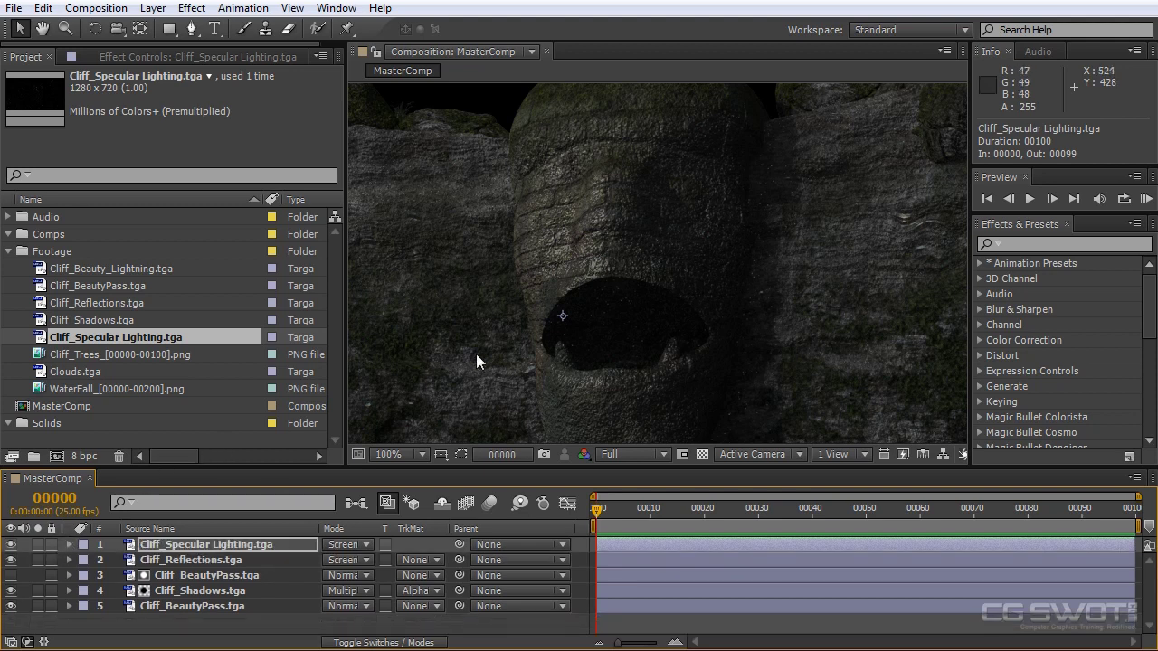
Pre-compose all five cliff layers into a new composition named CliffOnly and return to MasterComp
scroll(477, 352, "down", 2)
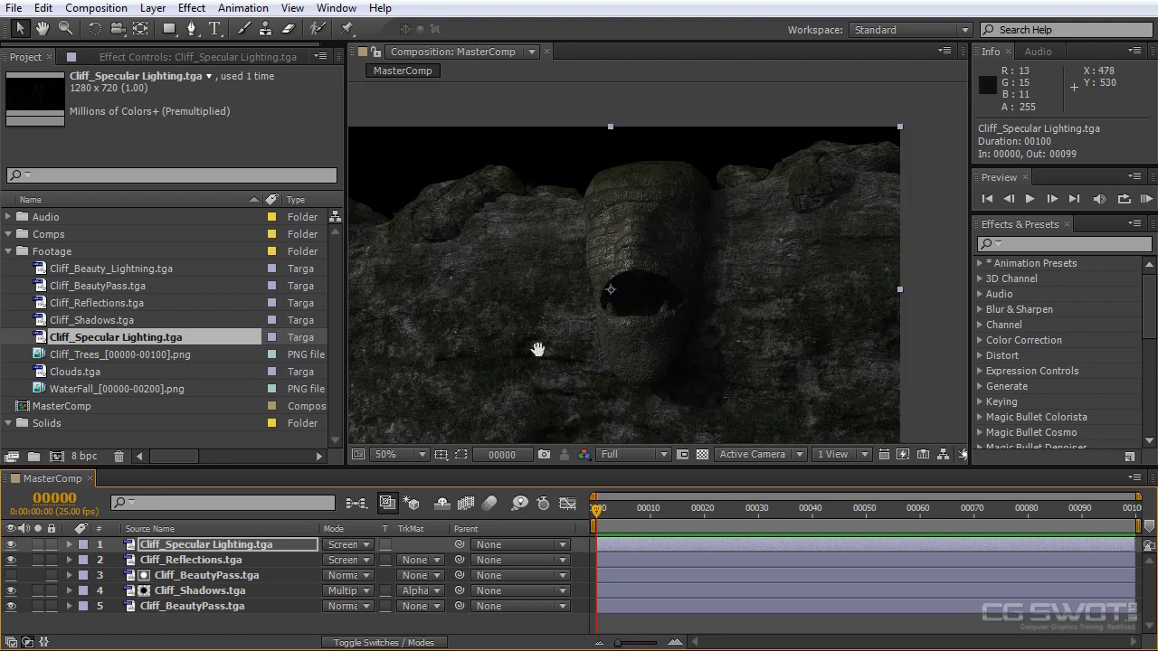
left_click_drag(537, 365, 536, 342)
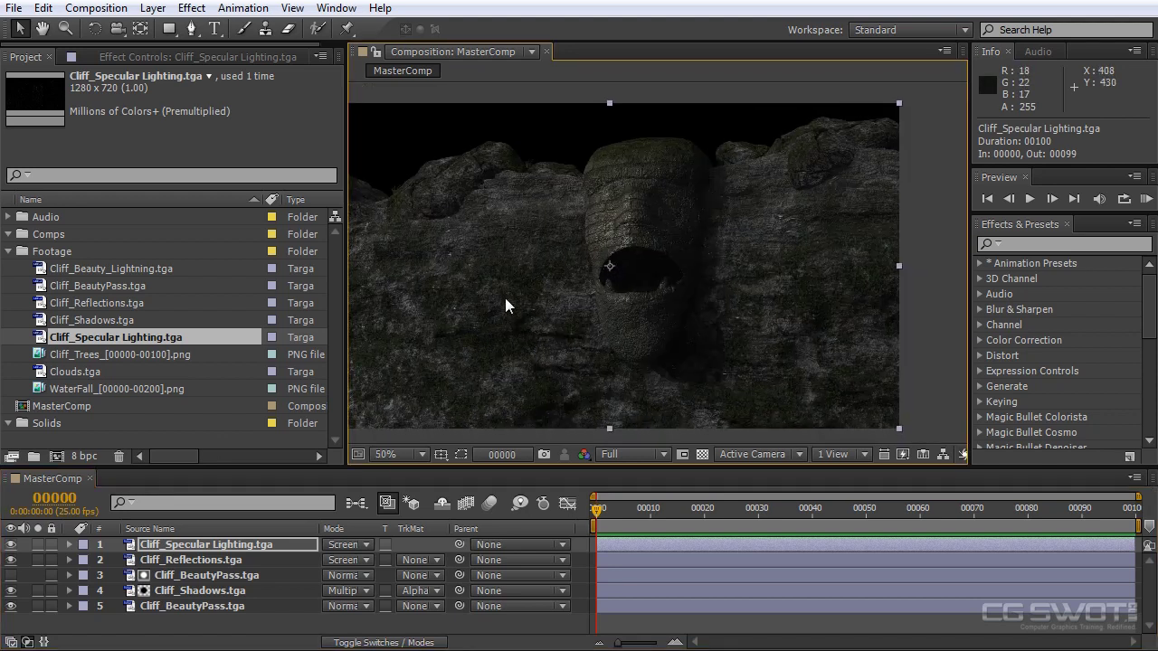
left_click_drag(588, 298, 591, 287)
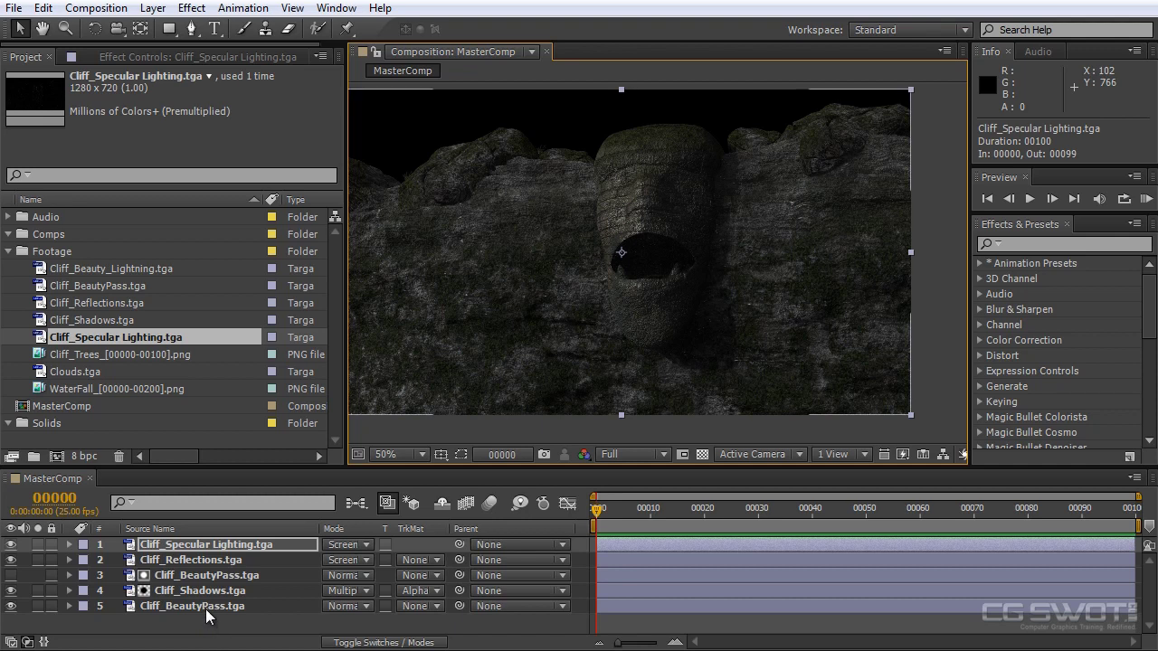
left_click(201, 607)
left_click(201, 544, "shift")
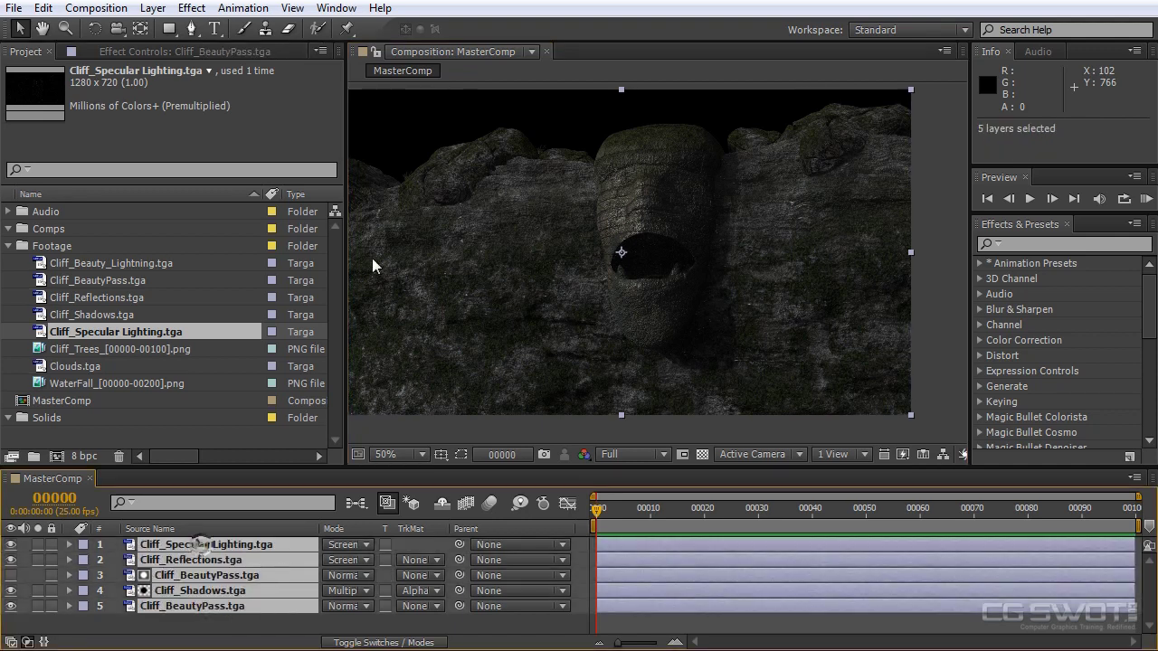
left_click(152, 8)
key("ctrl+shift+c")
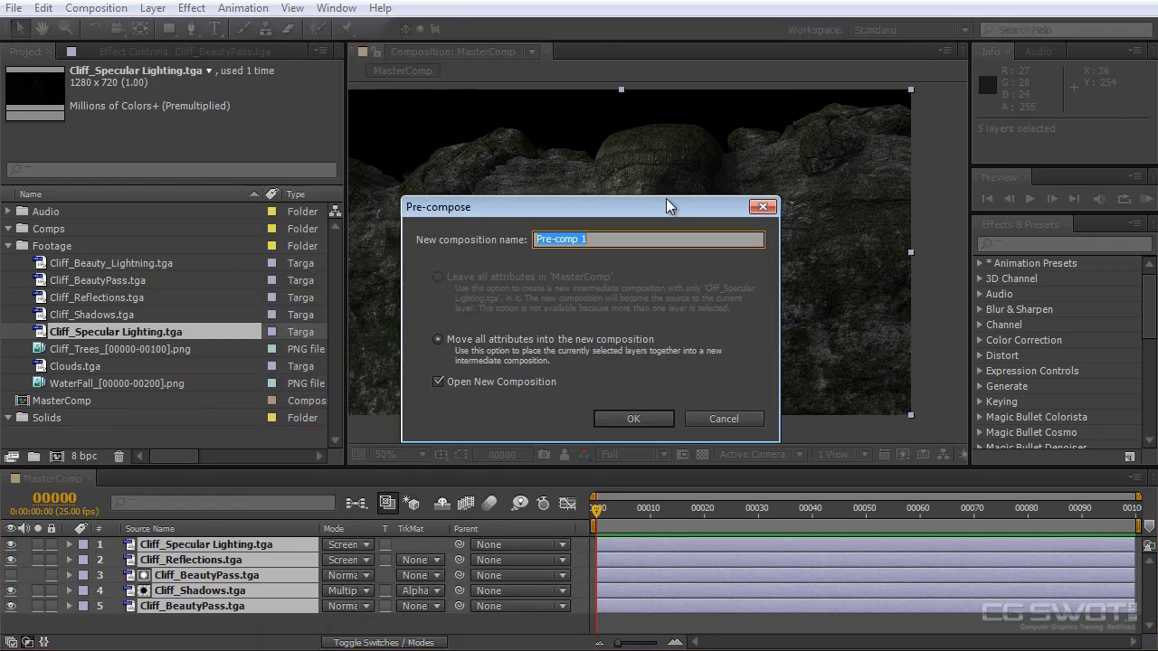
type("Cliff")
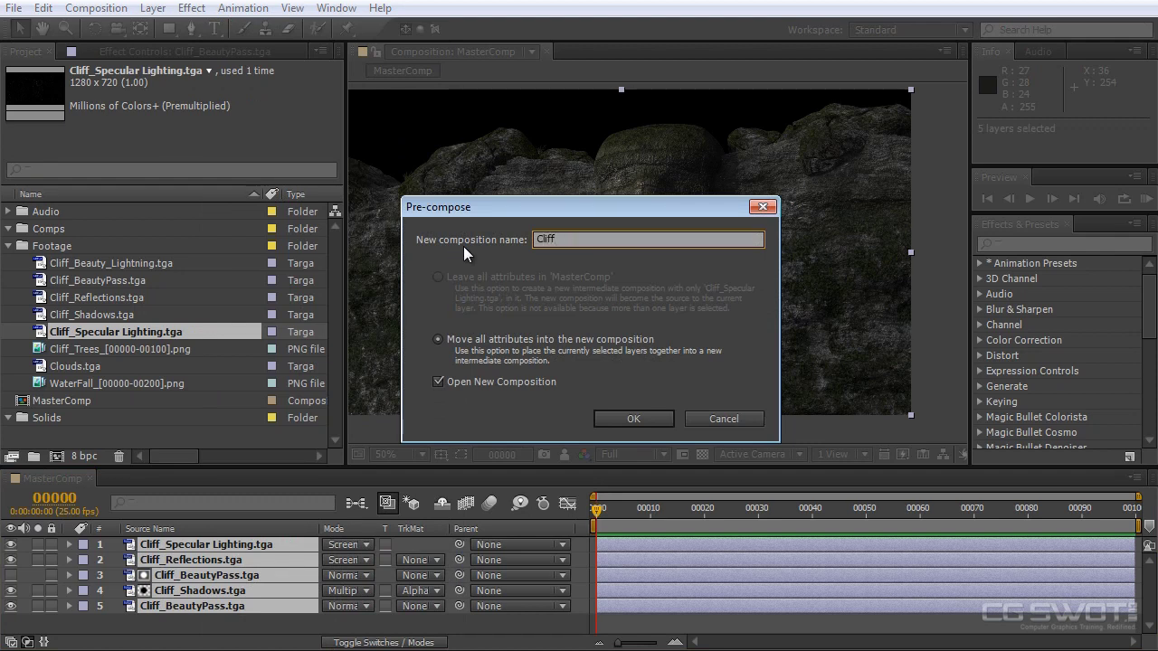
type("Only")
left_click(620, 418)
left_click(64, 478)
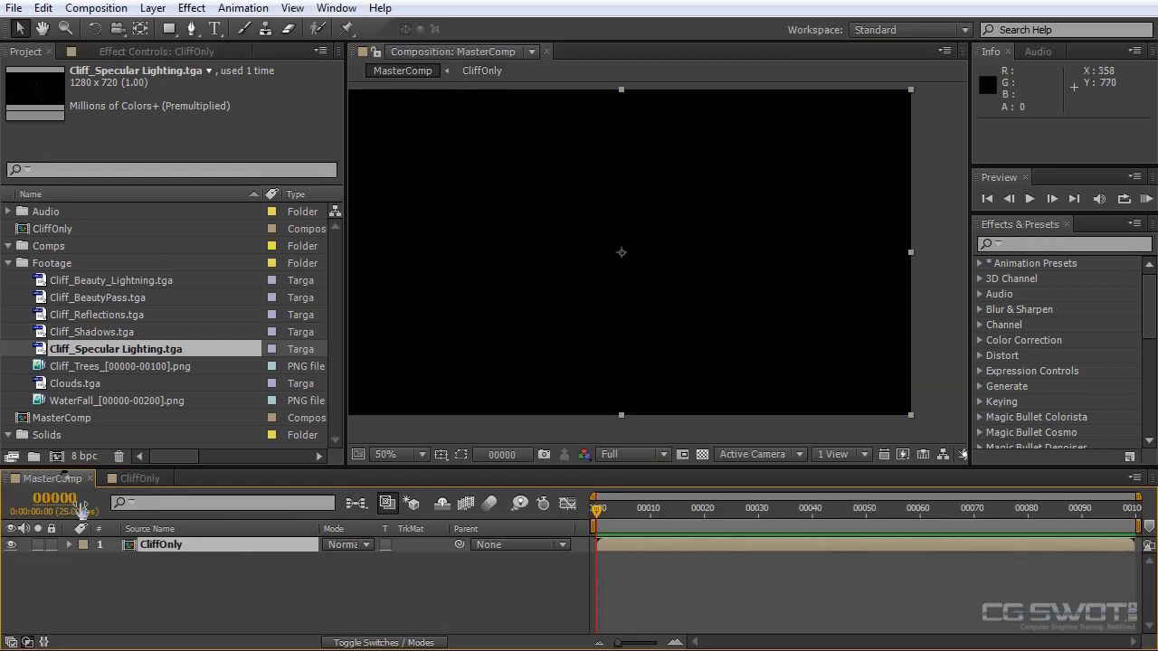
Add Clouds.tga to MasterComp beneath the CliffOnly layer as the sky background
left_click(169, 544)
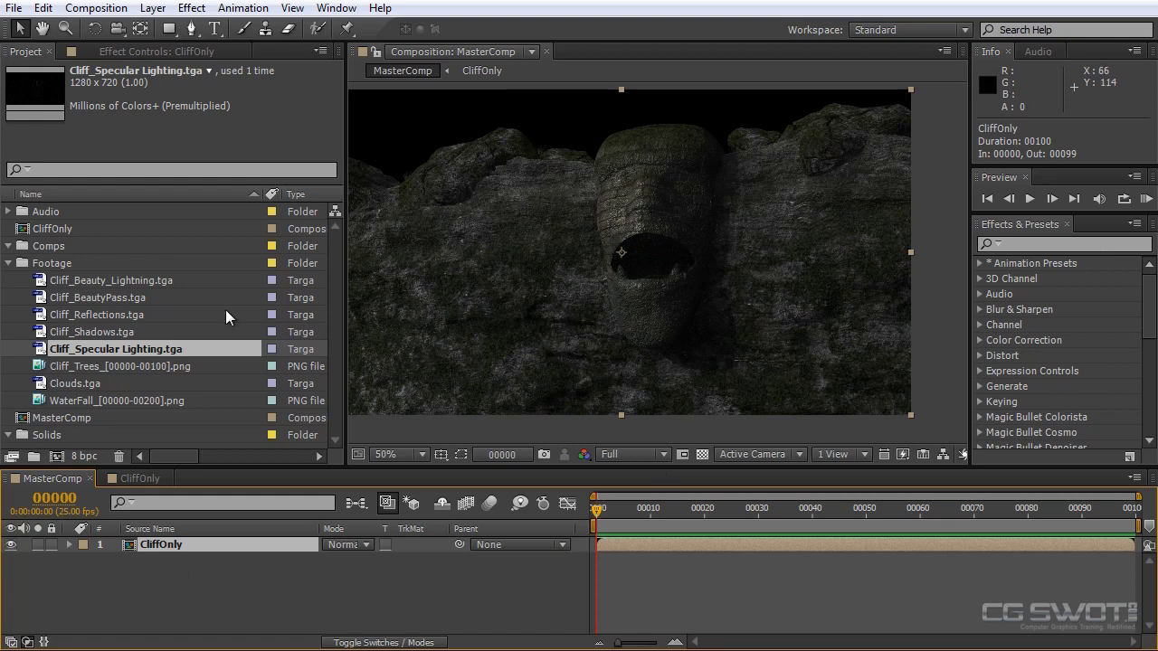
left_click_drag(94, 381, 133, 561)
scroll(594, 301, "down", 1)
scroll(594, 300, "up", 1)
left_click_drag(594, 301, 670, 319)
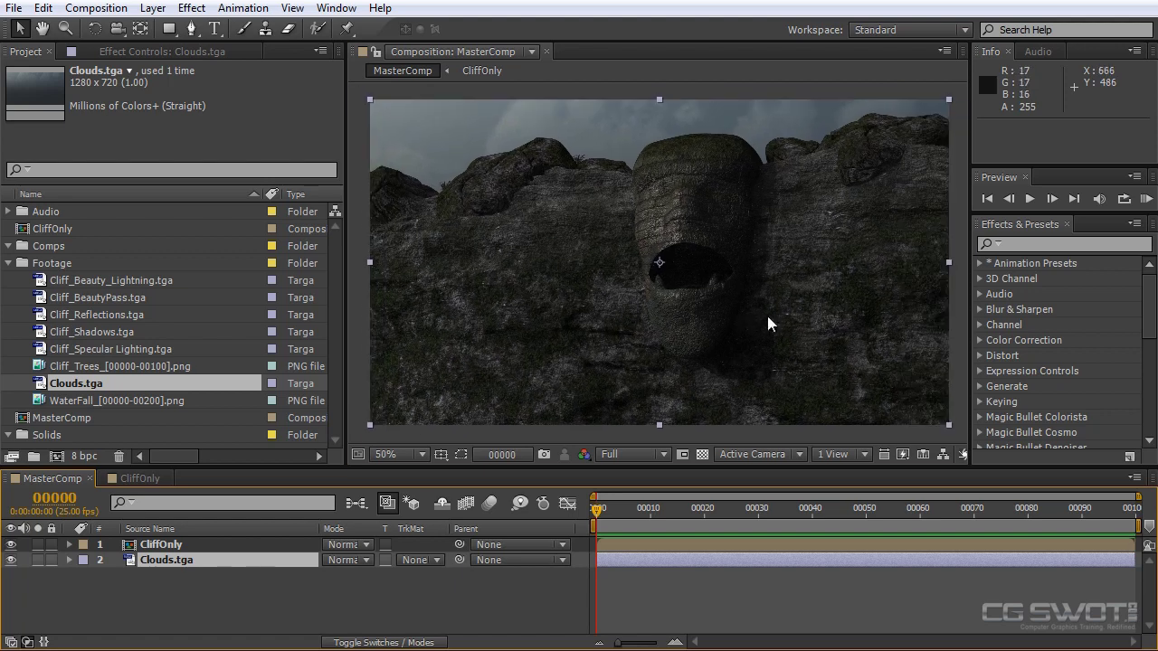
Widen the composition viewer by narrowing the panels on both sides, and deselect the Clouds.tga layer
left_click_drag(971, 289, 1127, 288)
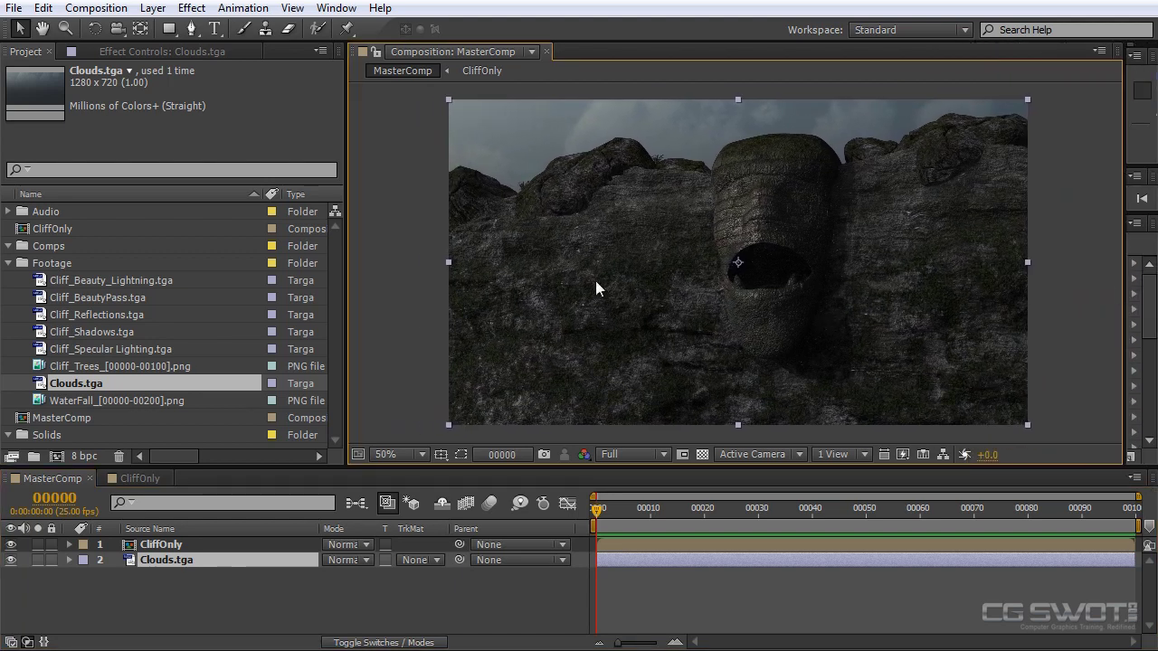
left_click_drag(345, 281, 301, 281)
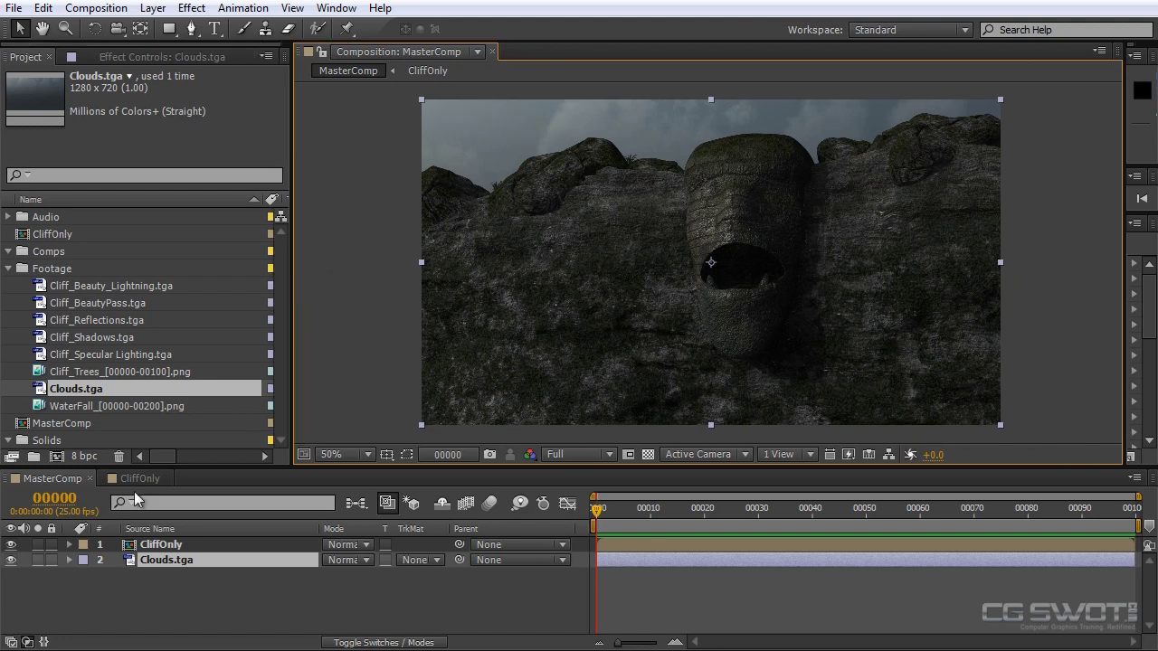
left_click(174, 616)
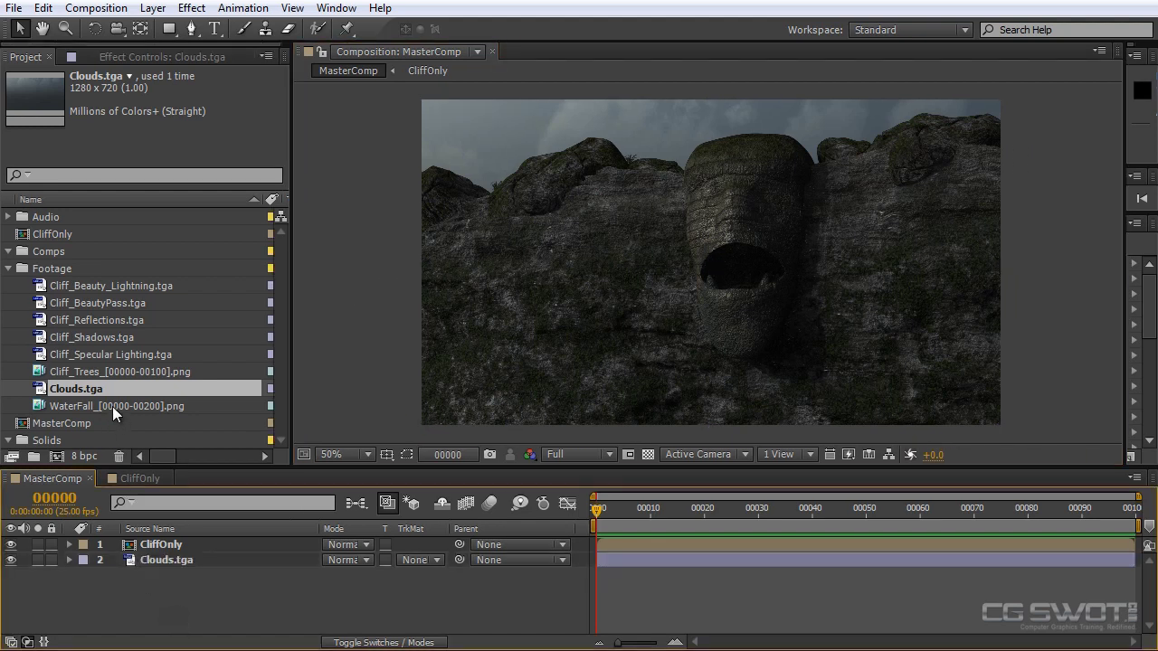
left_click(113, 406)
left_click_drag(113, 407, 174, 542)
left_click_drag(112, 373, 158, 538)
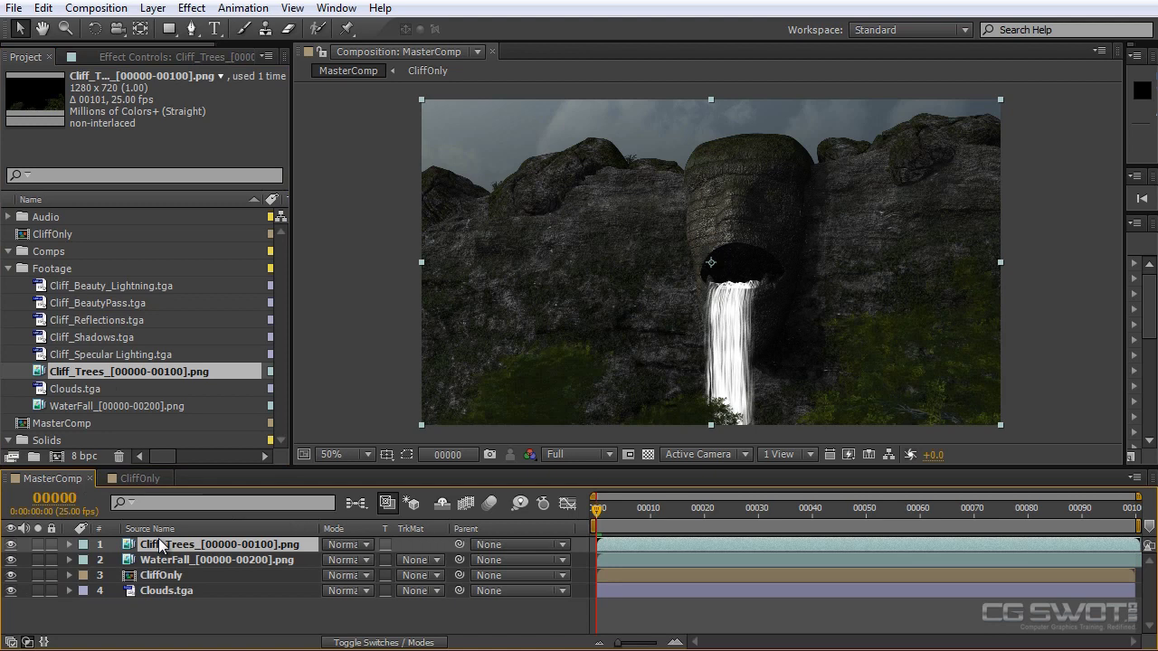
left_click(197, 620)
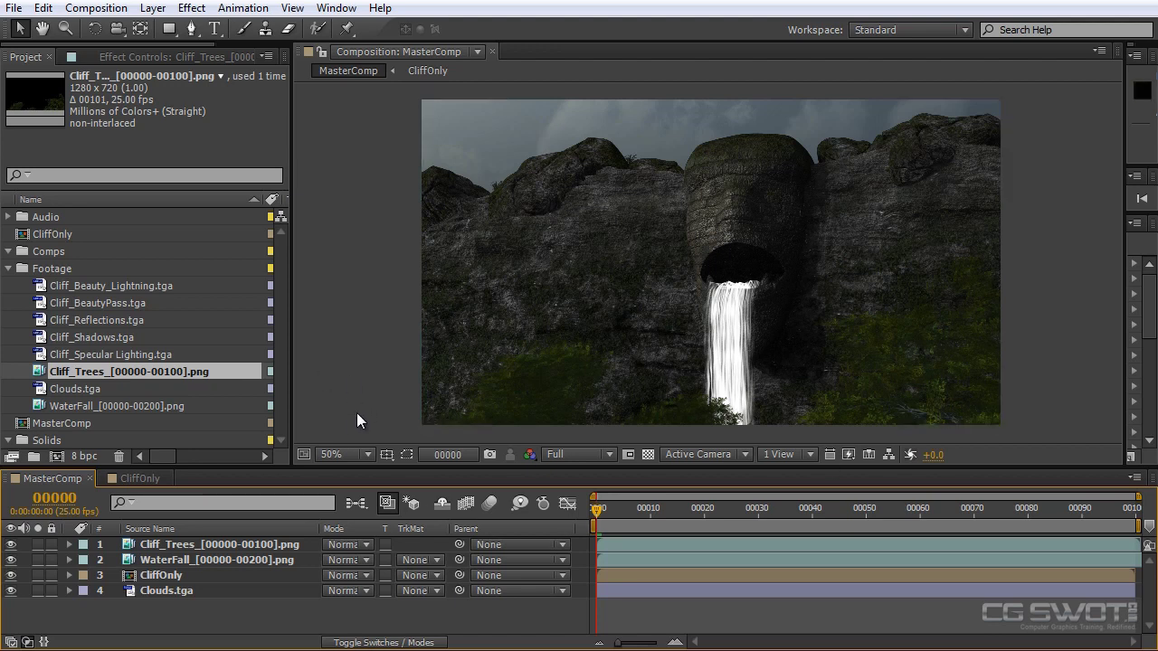
left_click(234, 607)
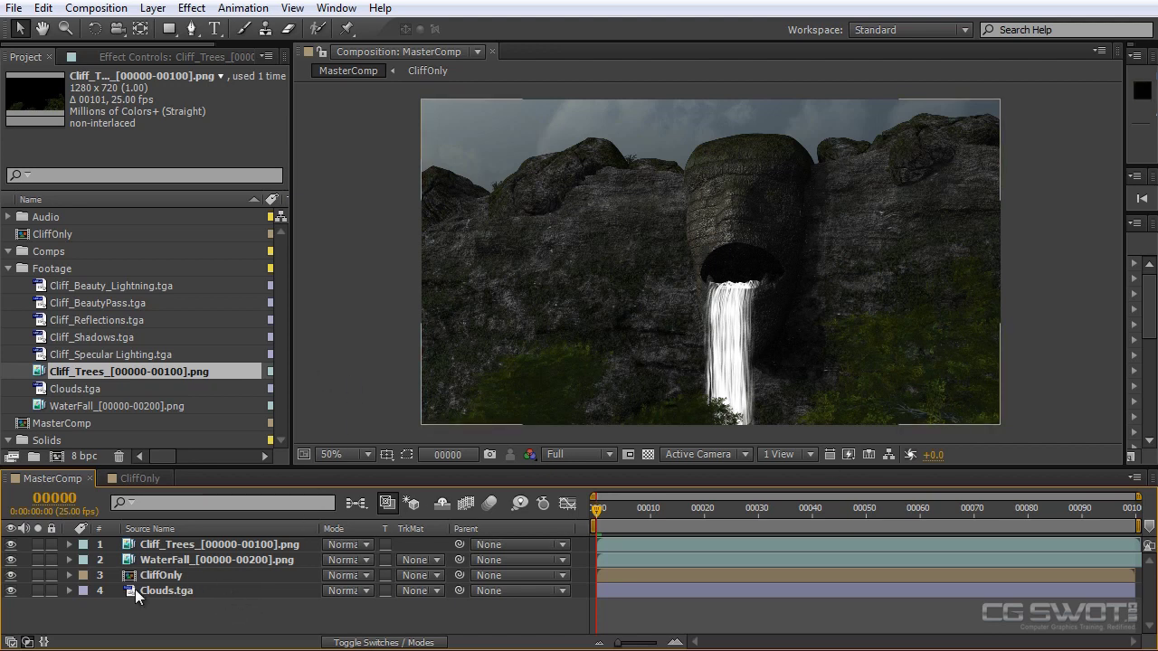
Make all four MasterComp layers 3D and display the composition in 2 Views - Horizontal
left_click(366, 643)
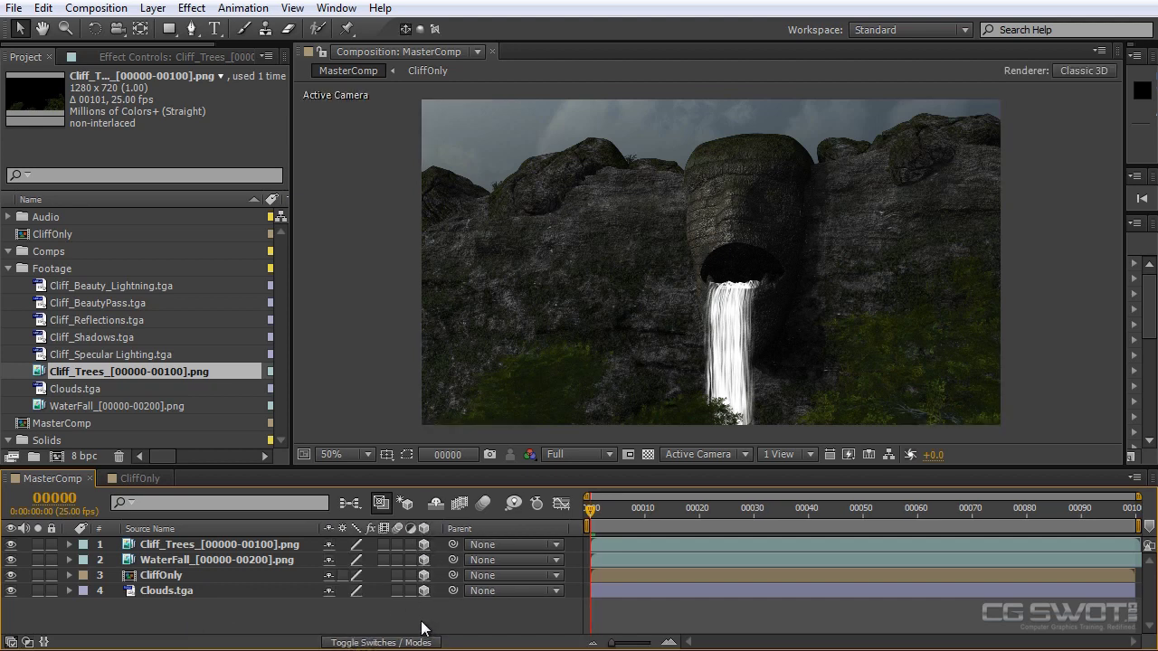
left_click(694, 453)
left_click(794, 453)
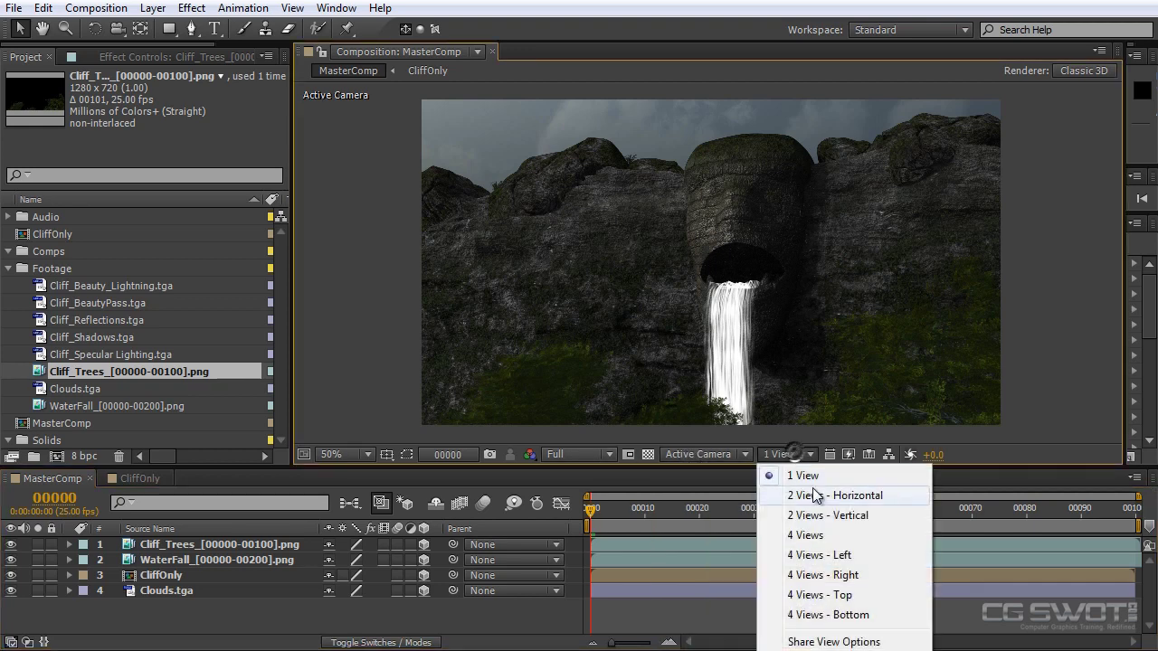
left_click(817, 497)
left_click(584, 308)
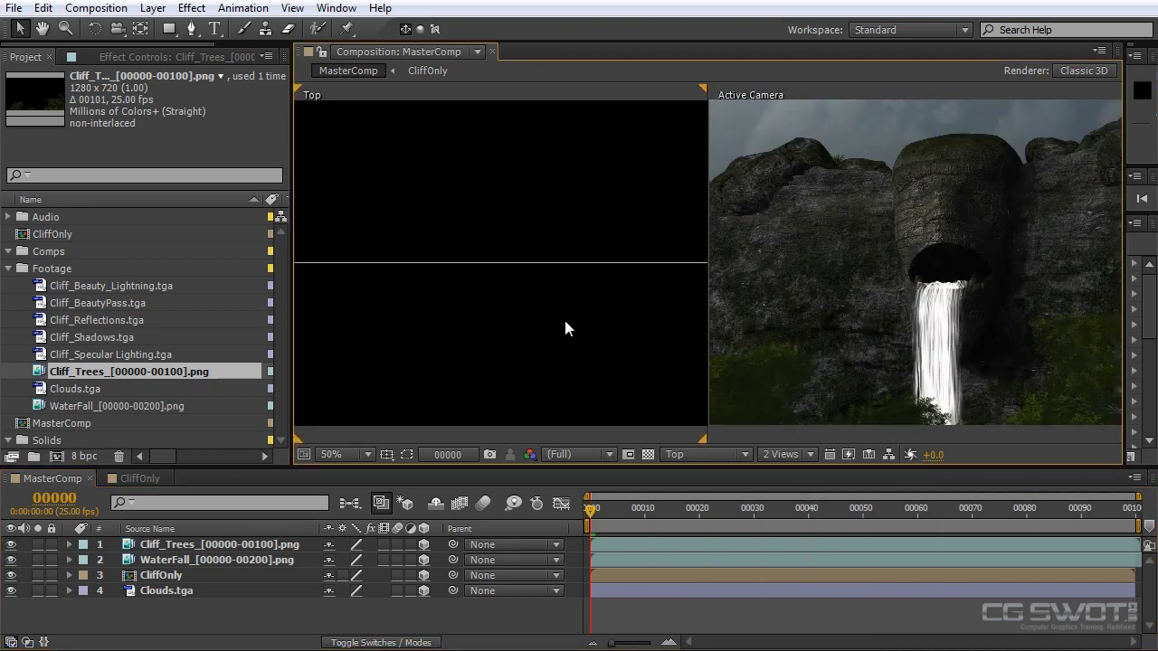
Set the first of the two views to Left, keeping Active Camera in the other
scroll(565, 321, "down", 5)
scroll(506, 386, "up", 1)
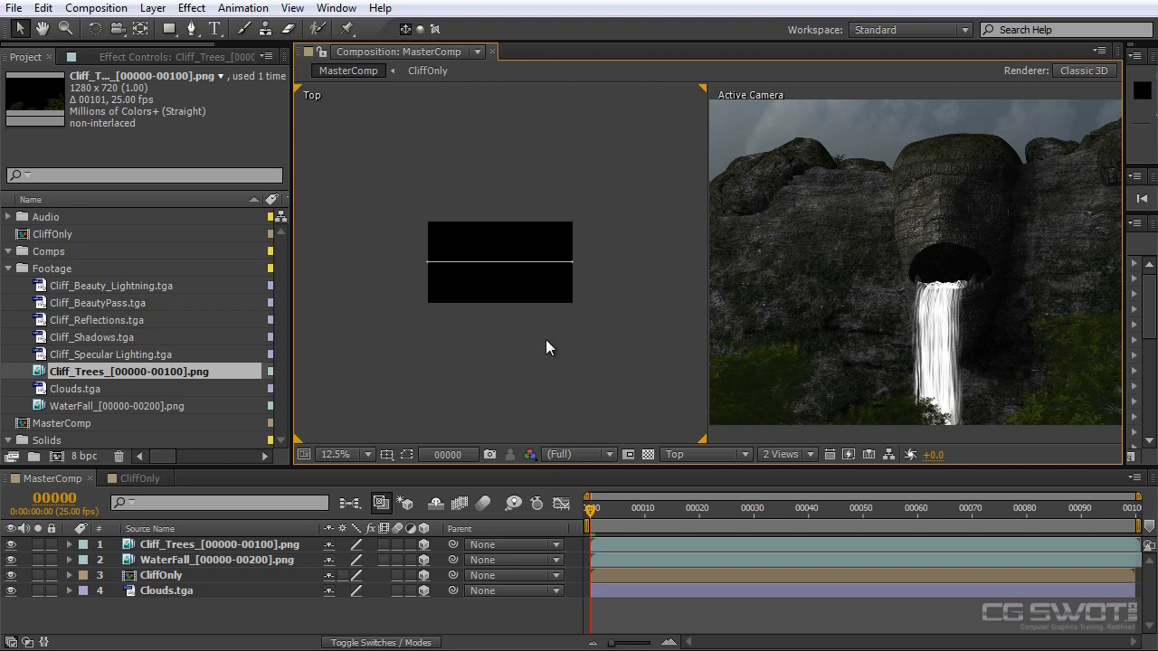
left_click(701, 454)
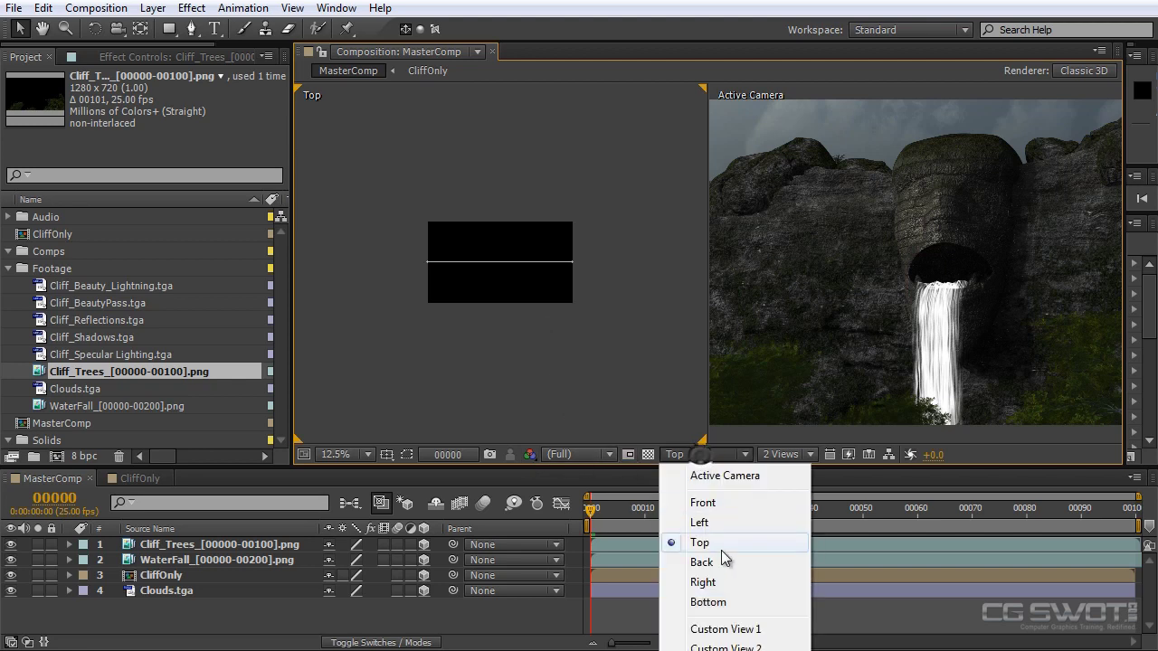
left_click(719, 524)
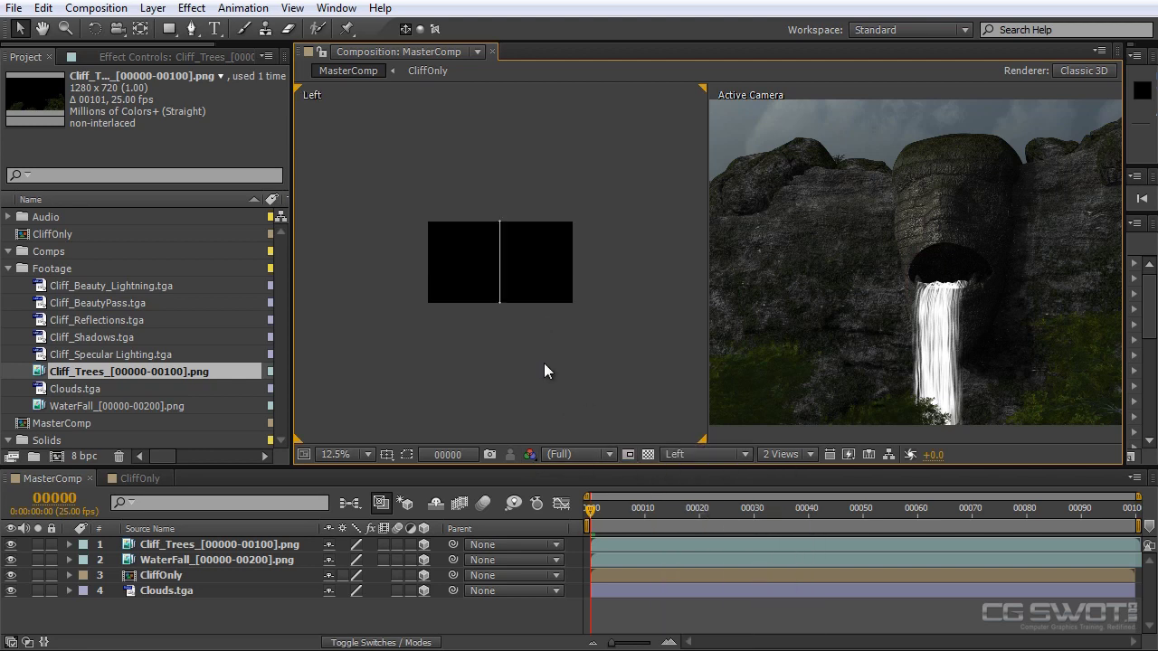
left_click(764, 355)
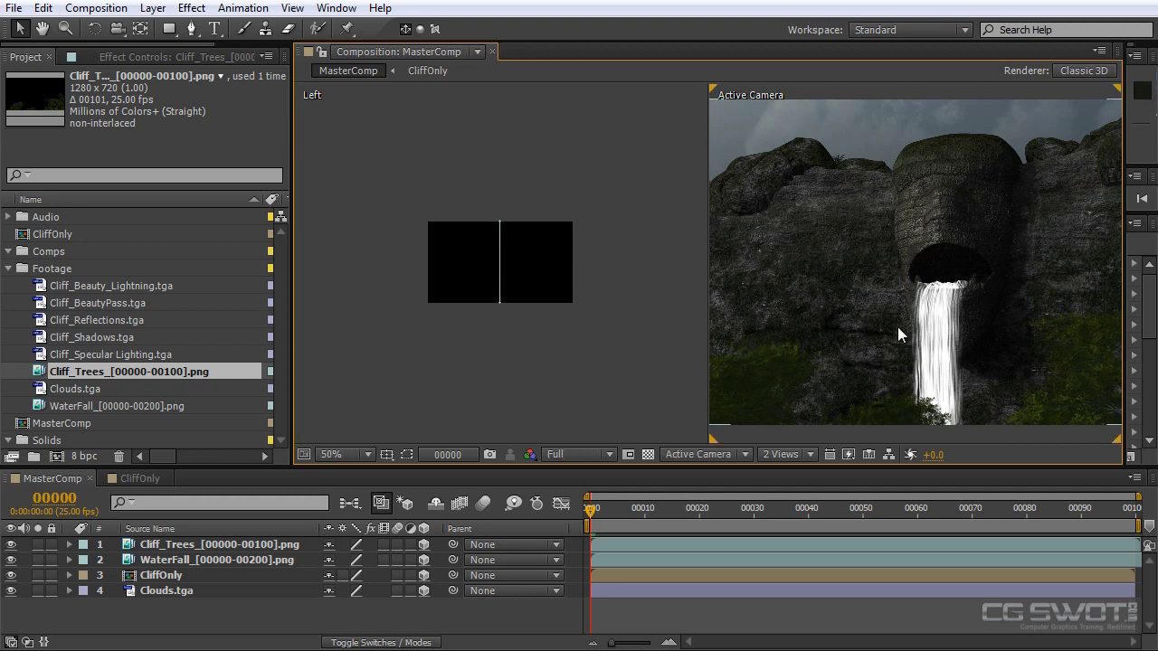
left_click(437, 373)
Push the Clouds.tga layer far back in depth and scale it up to slightly overfill the Active Camera frame
left_click(158, 578)
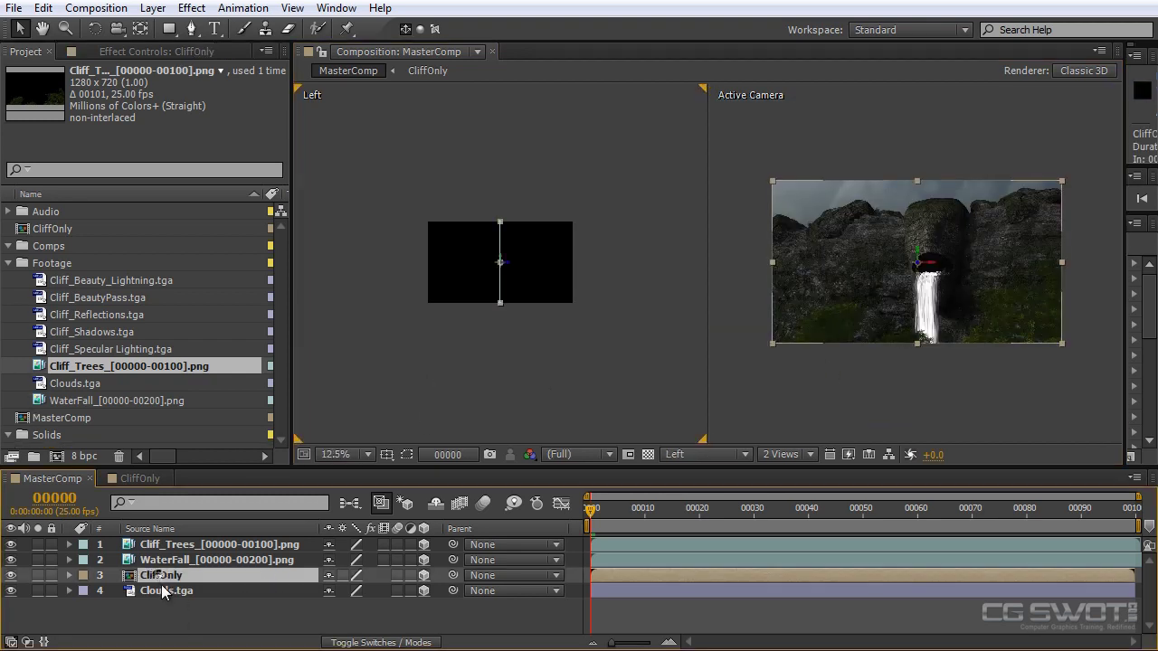
left_click(163, 591)
scroll(486, 235, "down", 4)
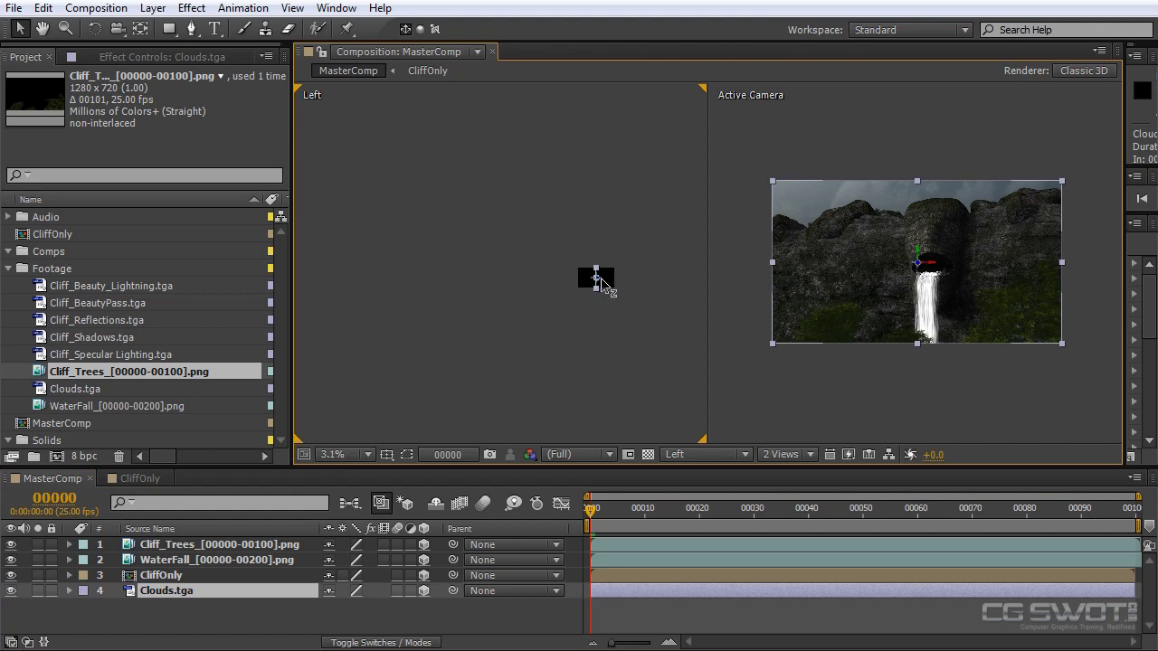
left_click_drag(603, 279, 313, 278)
left_click_drag(400, 305, 463, 307)
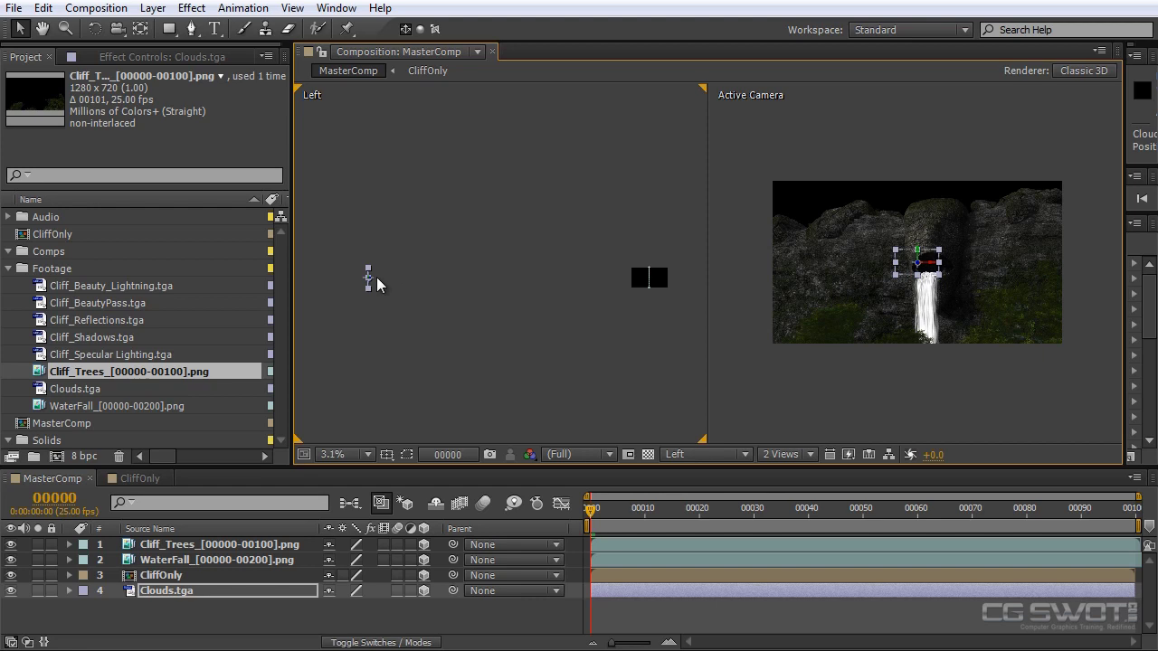
left_click_drag(371, 280, 319, 279)
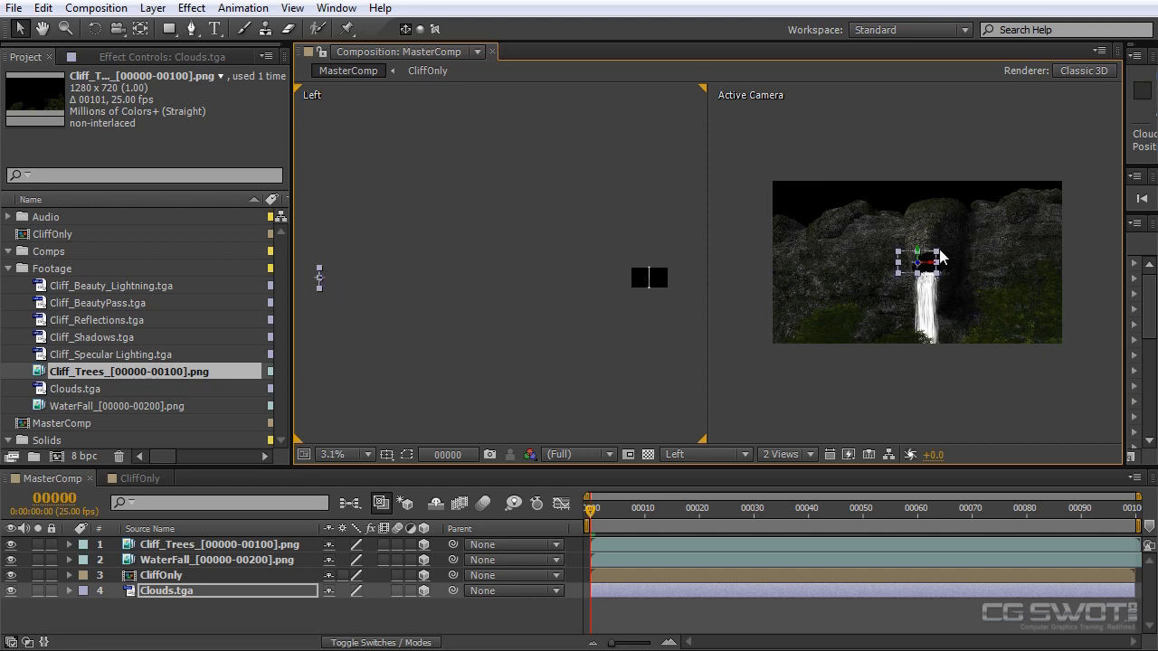
left_click_drag(938, 251, 1094, 184)
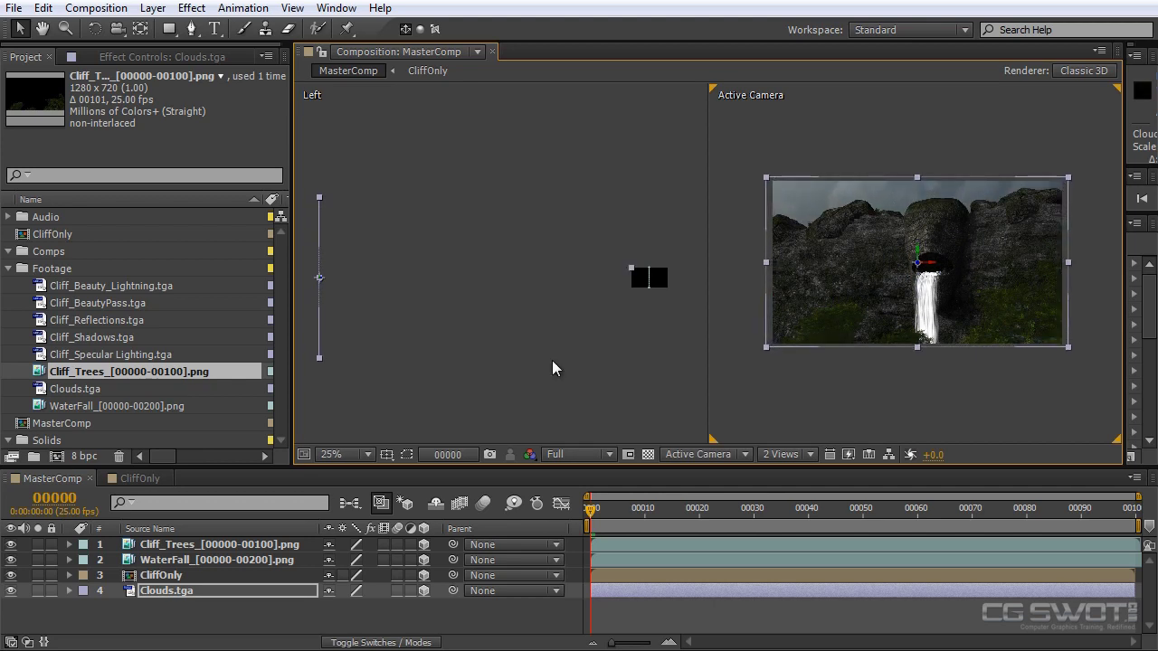
Move the CliffOnly and WaterFall layers together back in depth to about midway between the trees and clouds
left_click(181, 576)
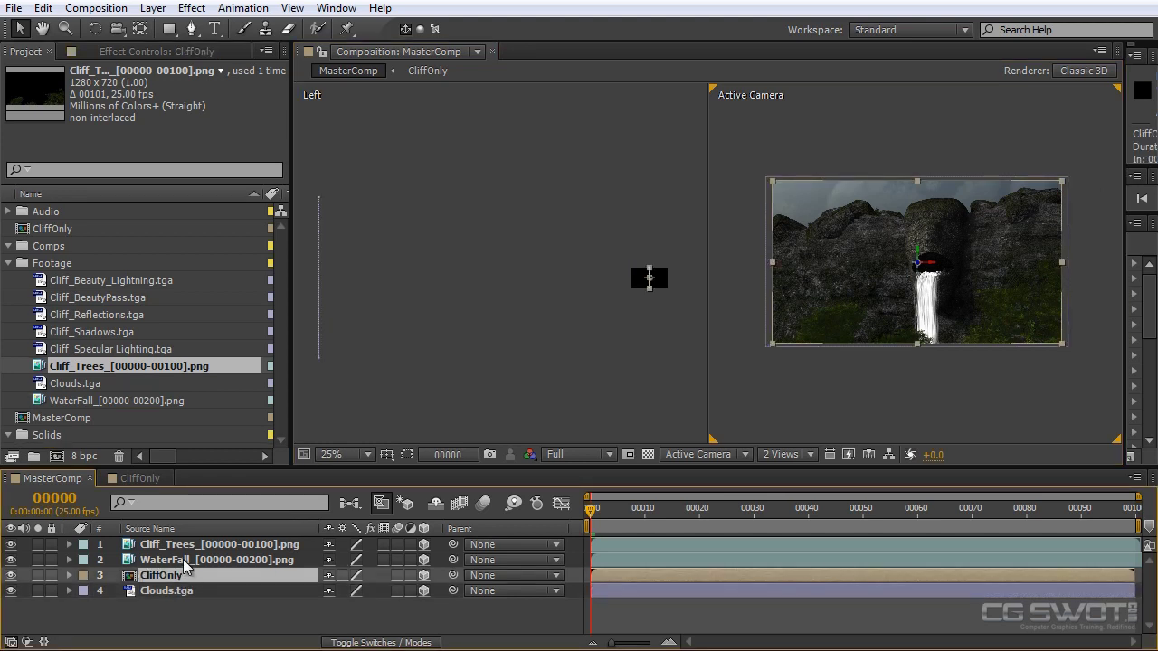
left_click(181, 561, "ctrl")
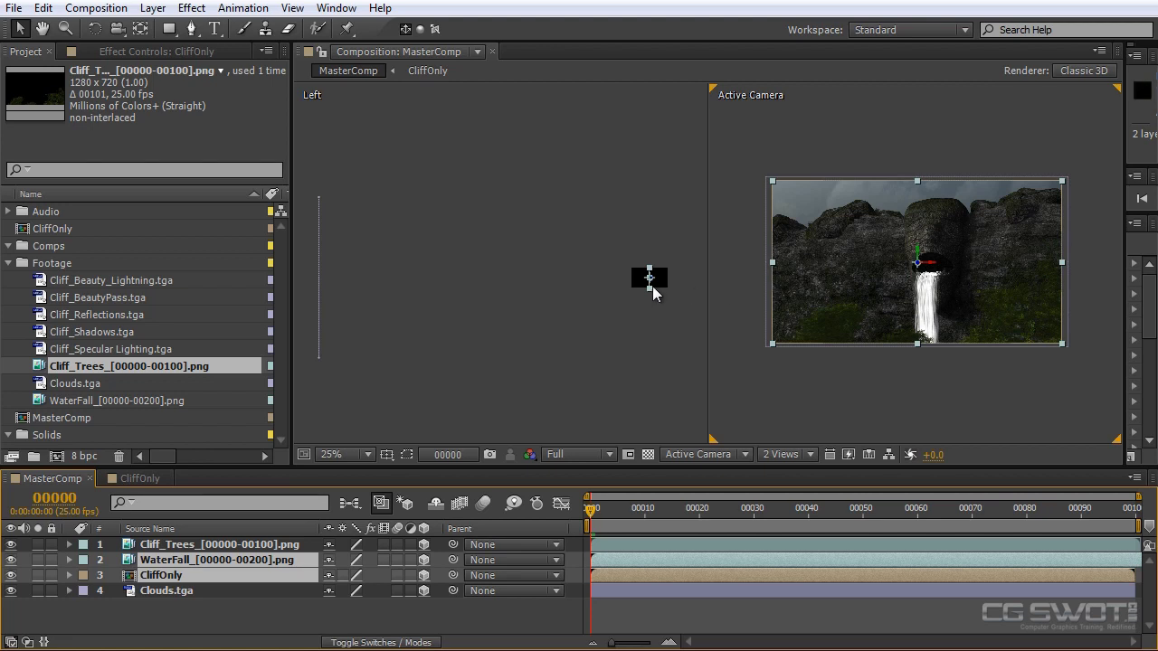
left_click_drag(653, 280, 483, 282)
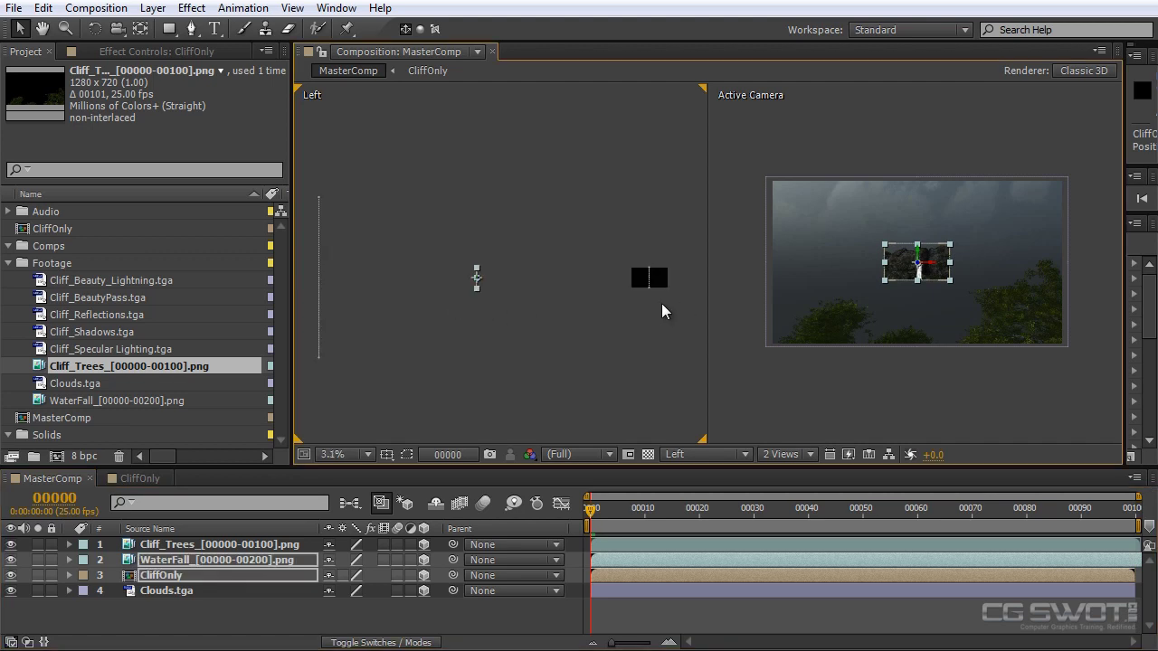
Scale CliffOnly and WaterFall up together to slightly overfill the Active Camera frame, and leave no layer selected
left_click(192, 545)
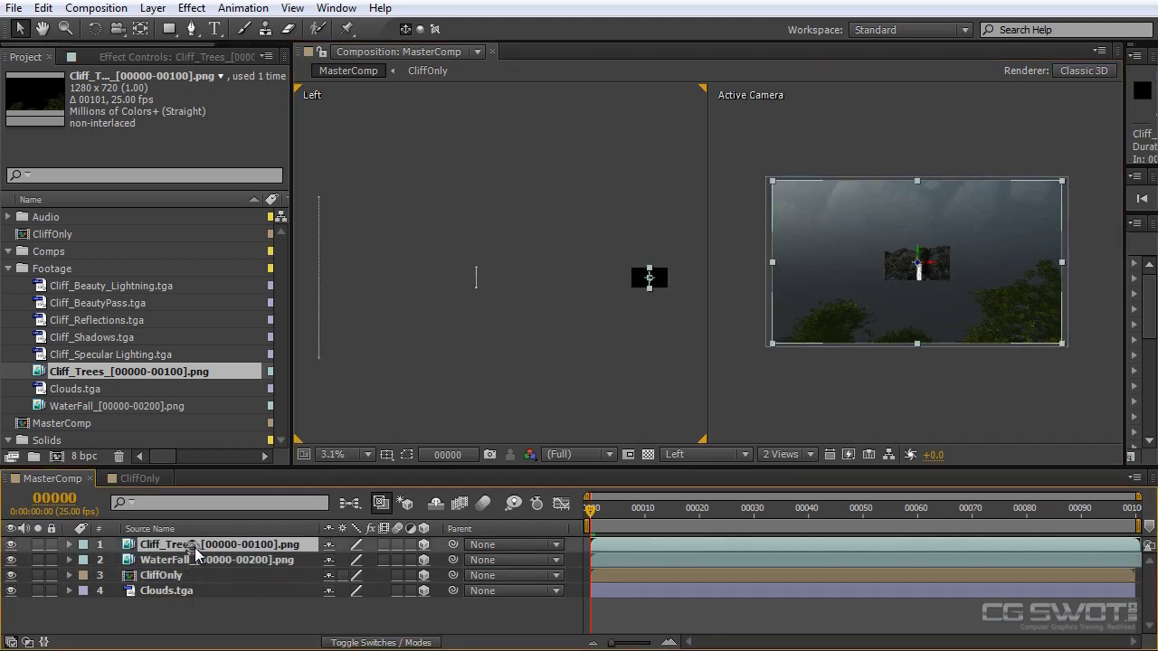
left_click(209, 575)
left_click(206, 561, "shift")
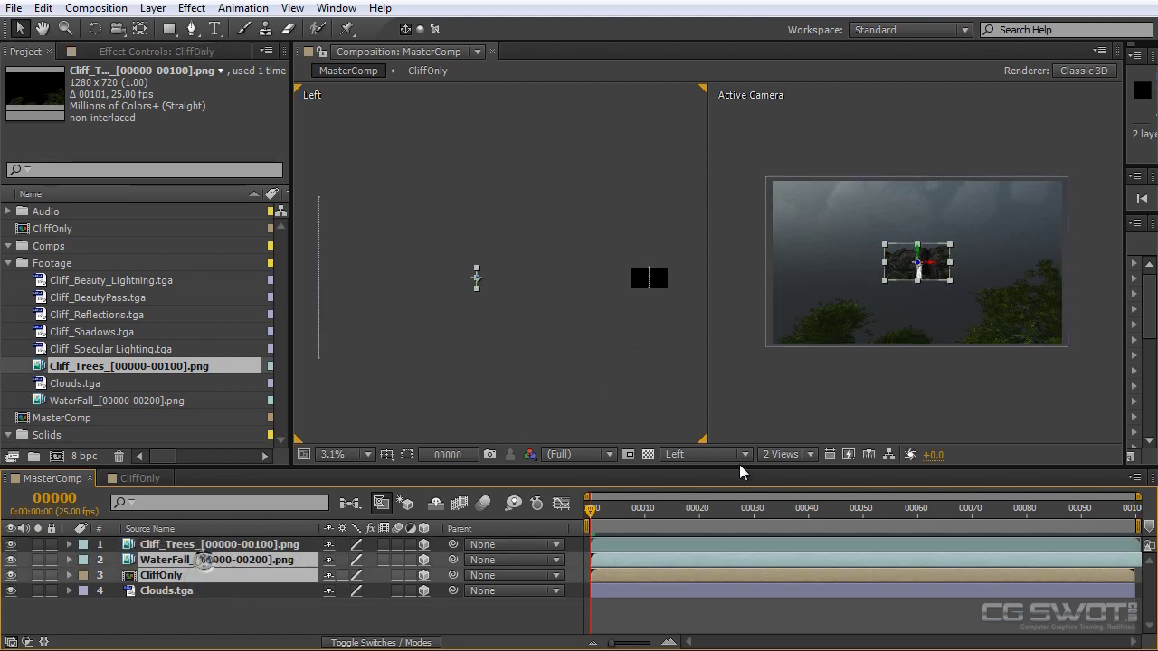
left_click_drag(954, 239, 1092, 179)
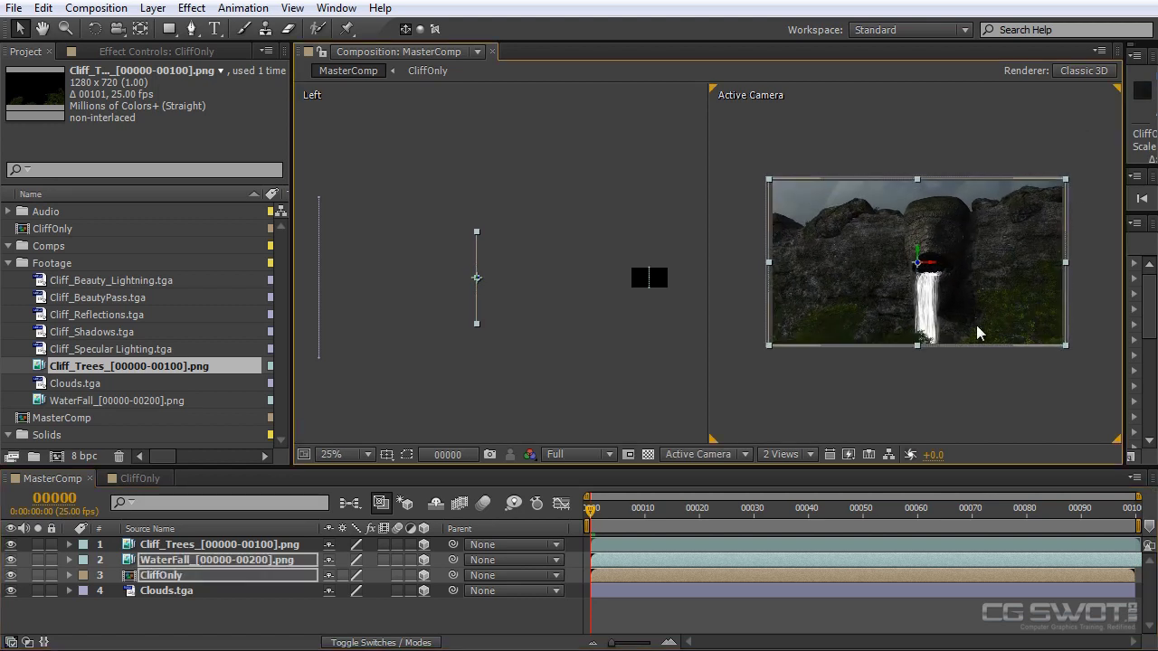
key("period")
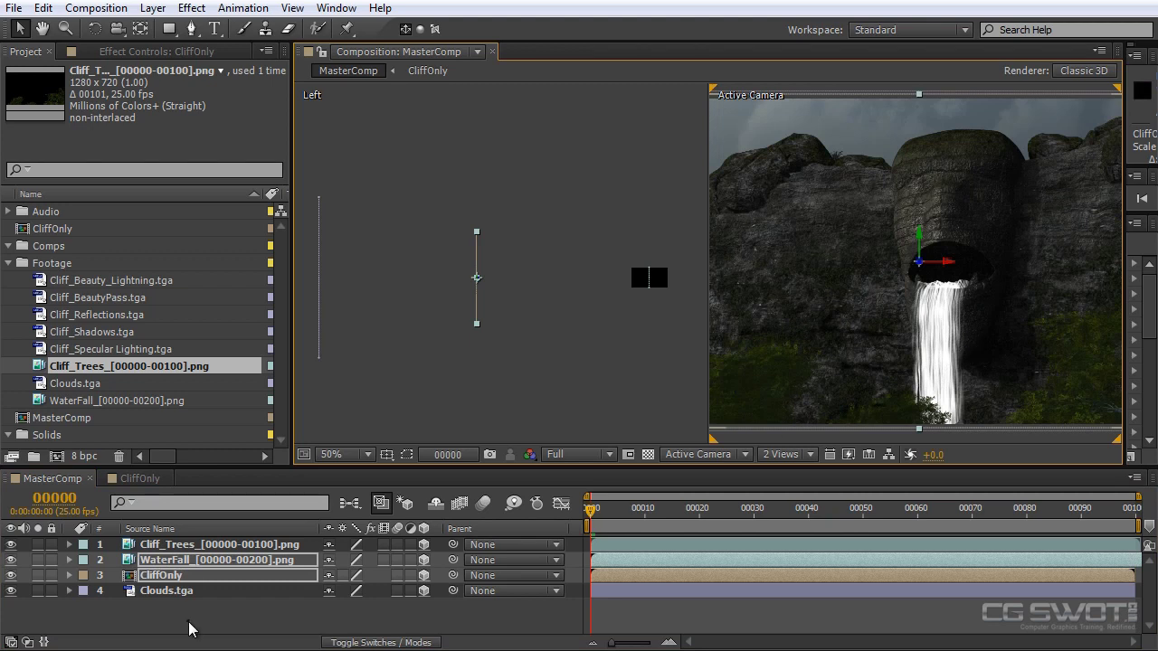
left_click(190, 628)
Add a two-node camera layer named Camera 1 with the 35mm preset
left_click(152, 8)
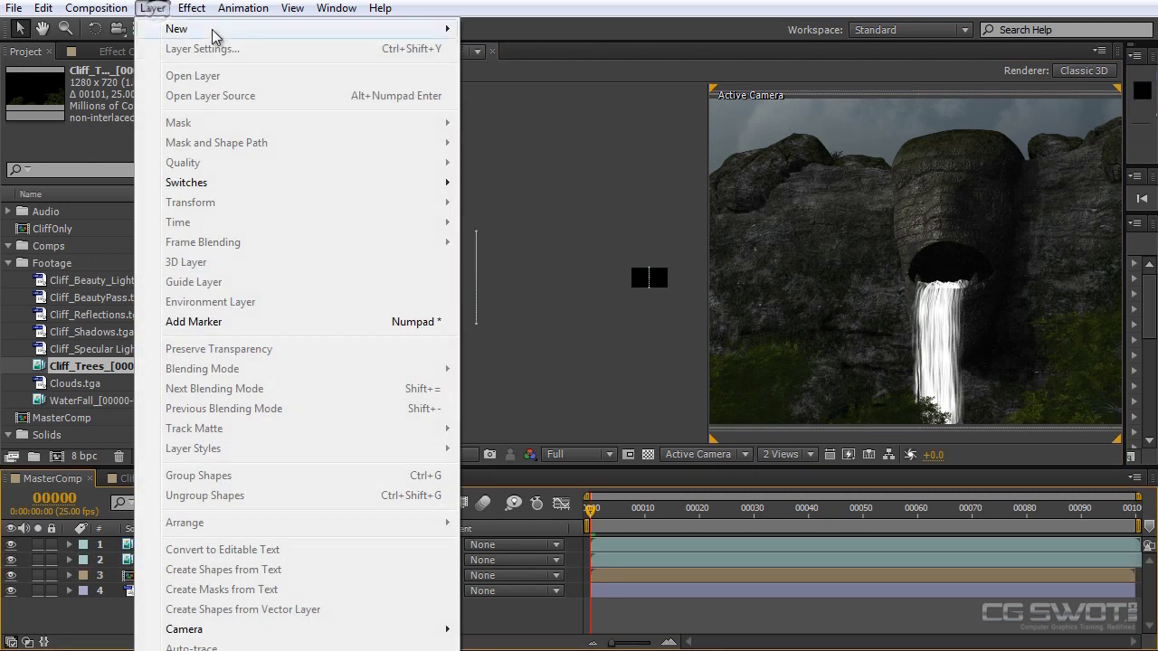
mouse_move(213, 33)
left_click(528, 86)
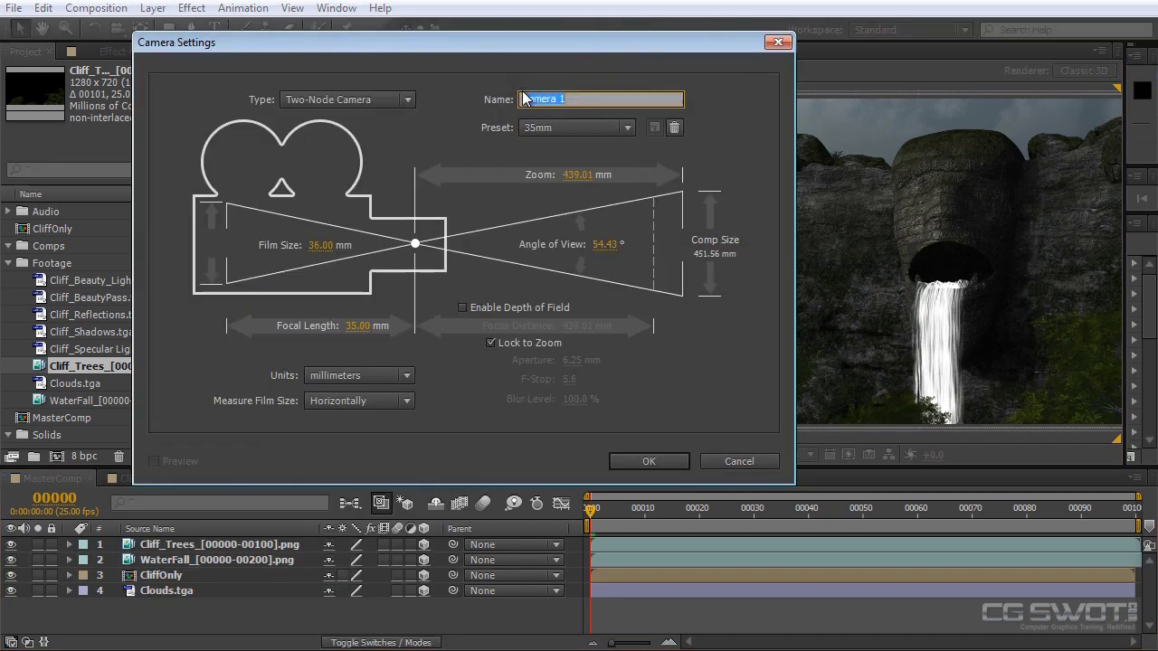
left_click_drag(542, 47, 549, 51)
left_click_drag(615, 88, 618, 87)
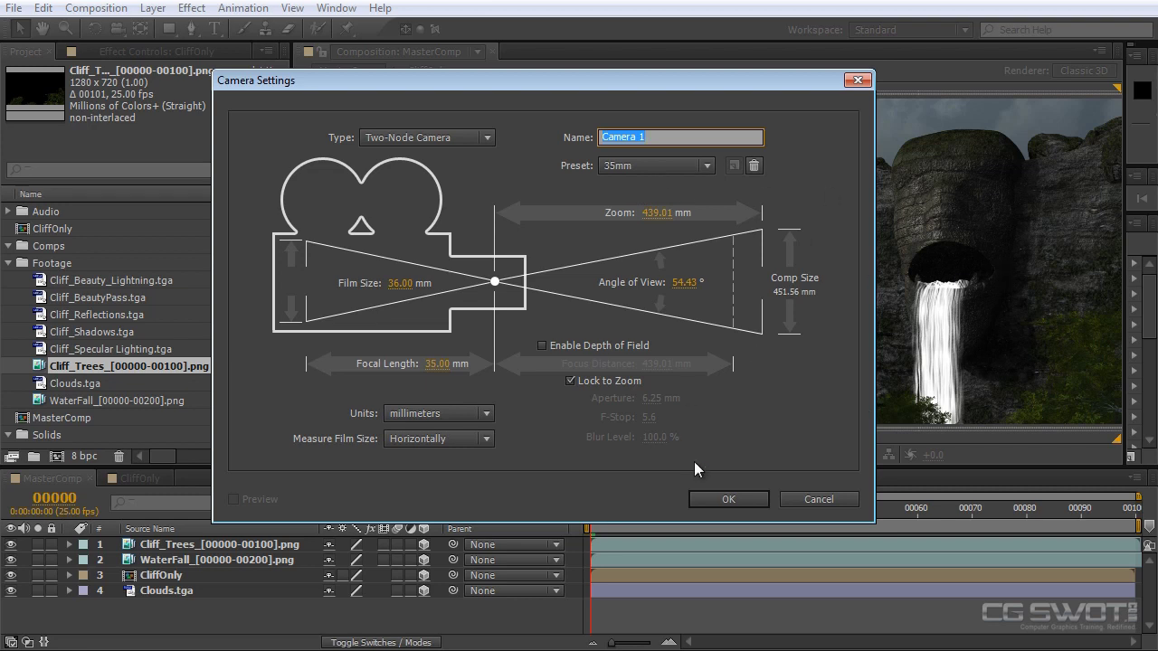
left_click(727, 500)
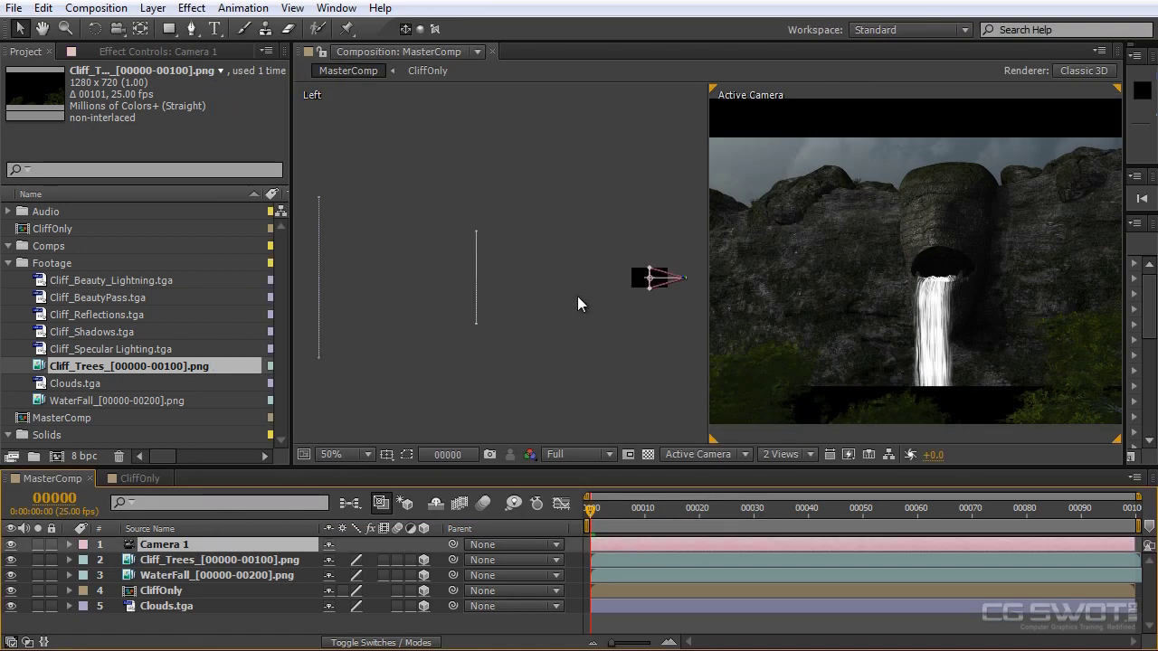
Change the Auto-Orient setting of the Camera 1 layer
left_click_drag(546, 281, 505, 244)
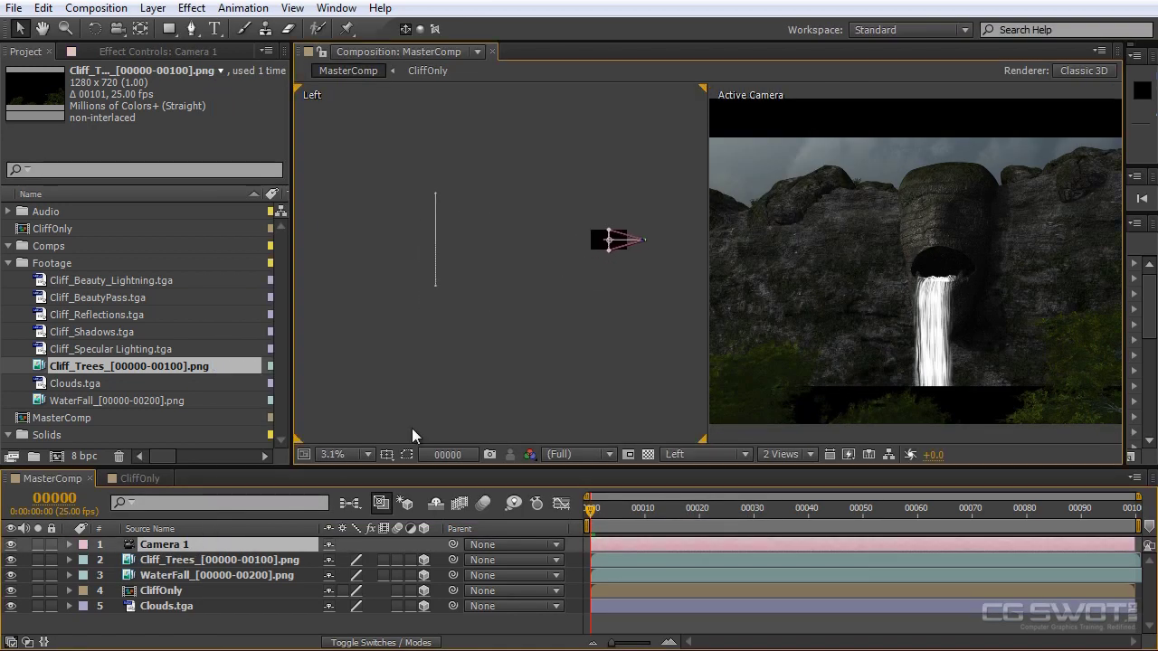
right_click(227, 544)
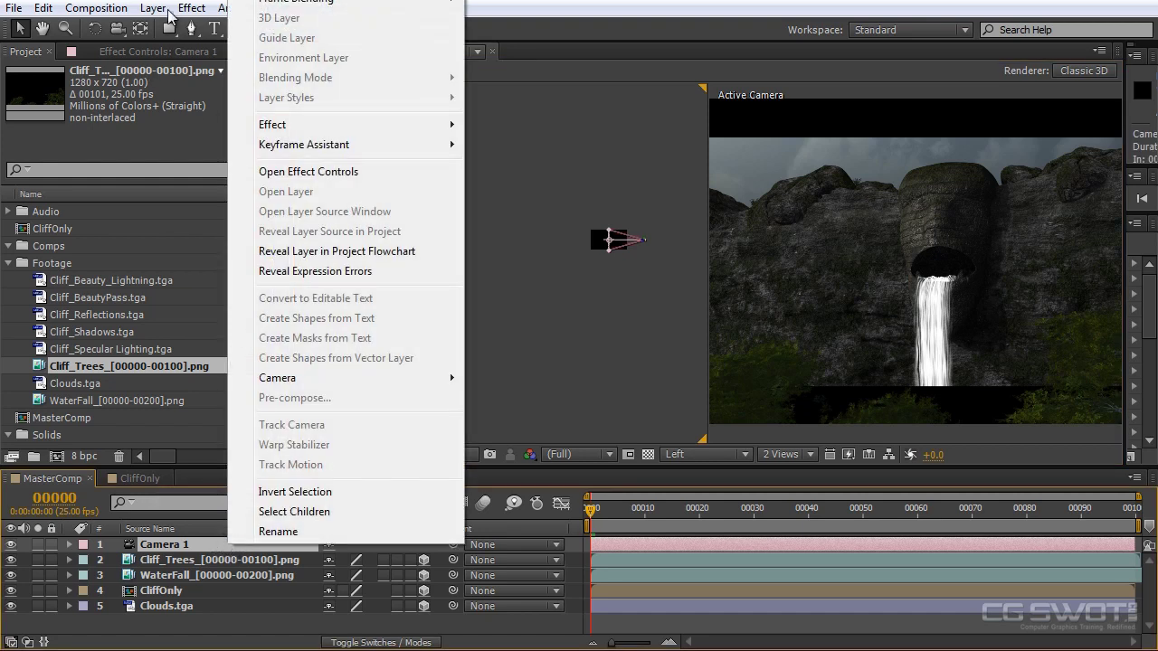
left_click(201, 9)
mouse_move(153, 8)
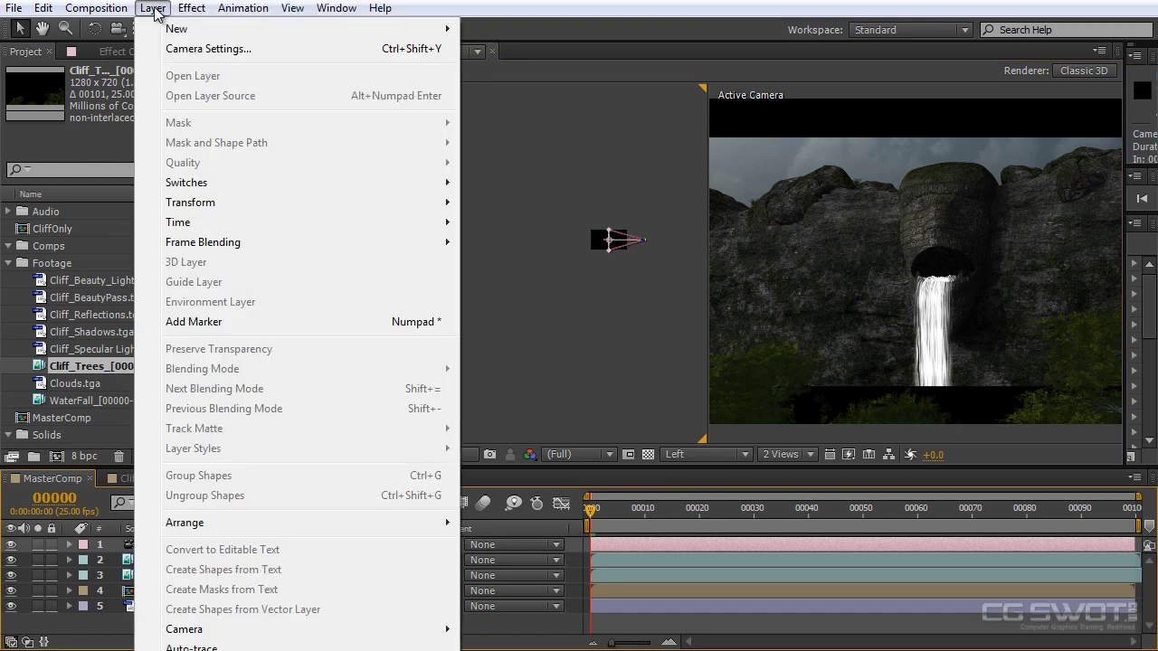
mouse_move(238, 210)
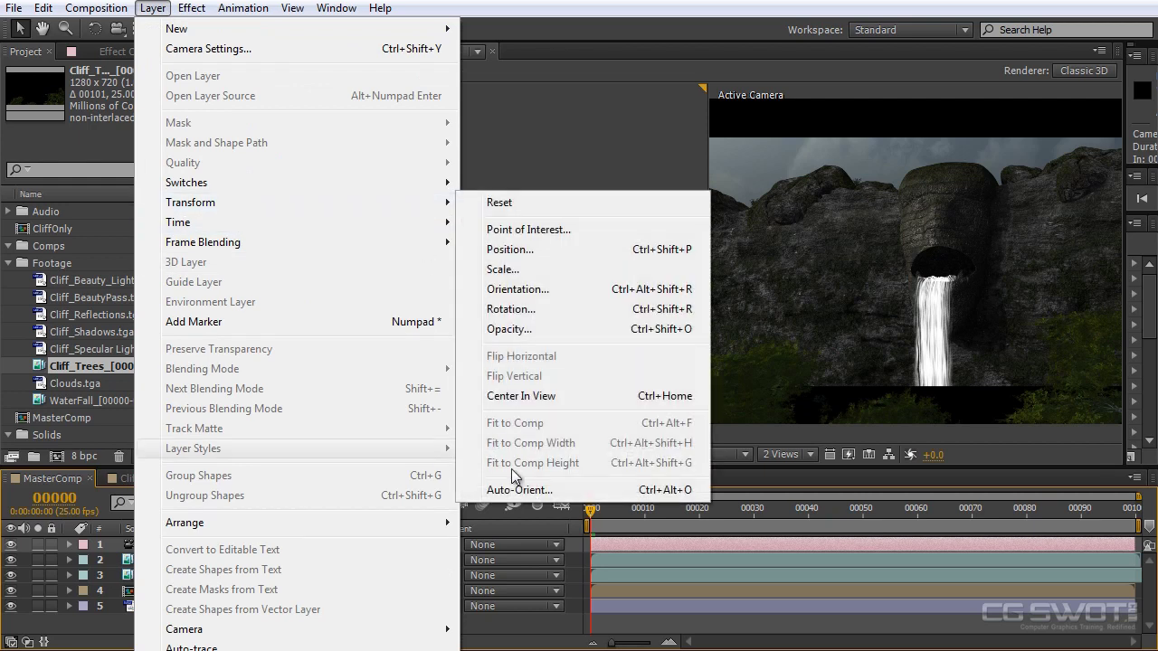
left_click(539, 491)
left_click(326, 228)
left_click(510, 327)
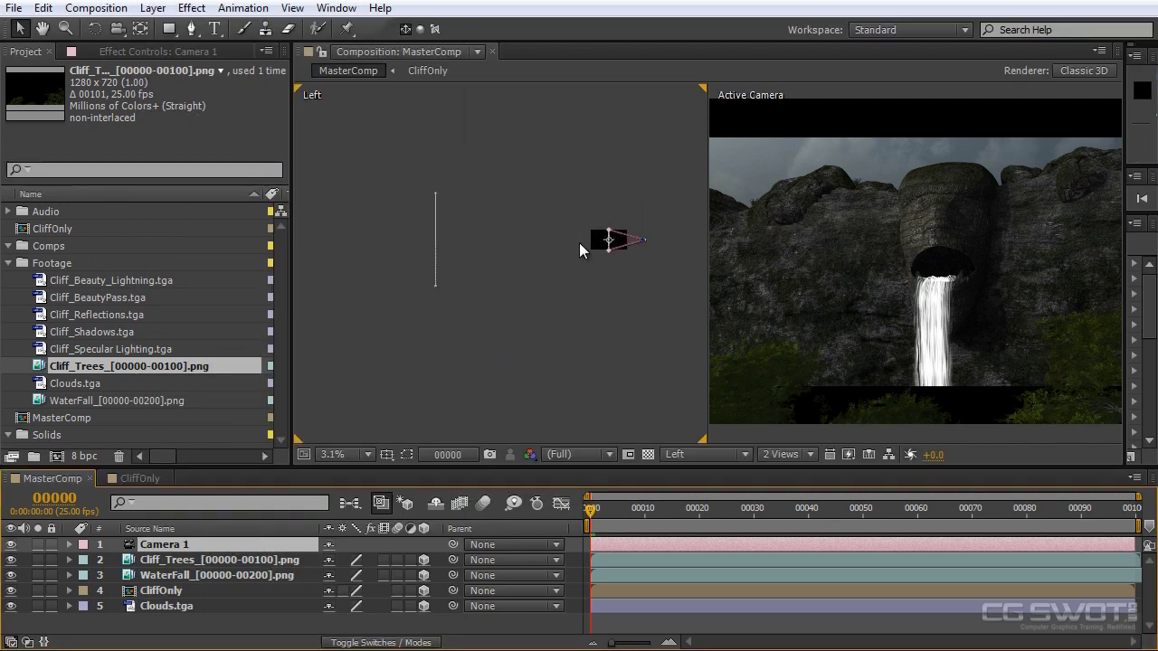
Scale CliffOnly and WaterFall up together until they slightly overfill the new camera's frame
scroll(579, 242, "up", 1)
left_click_drag(656, 265, 431, 269)
scroll(605, 296, "up", 1)
left_click_drag(606, 296, 598, 359)
scroll(571, 273, "up", 2)
scroll(452, 349, "down", 1)
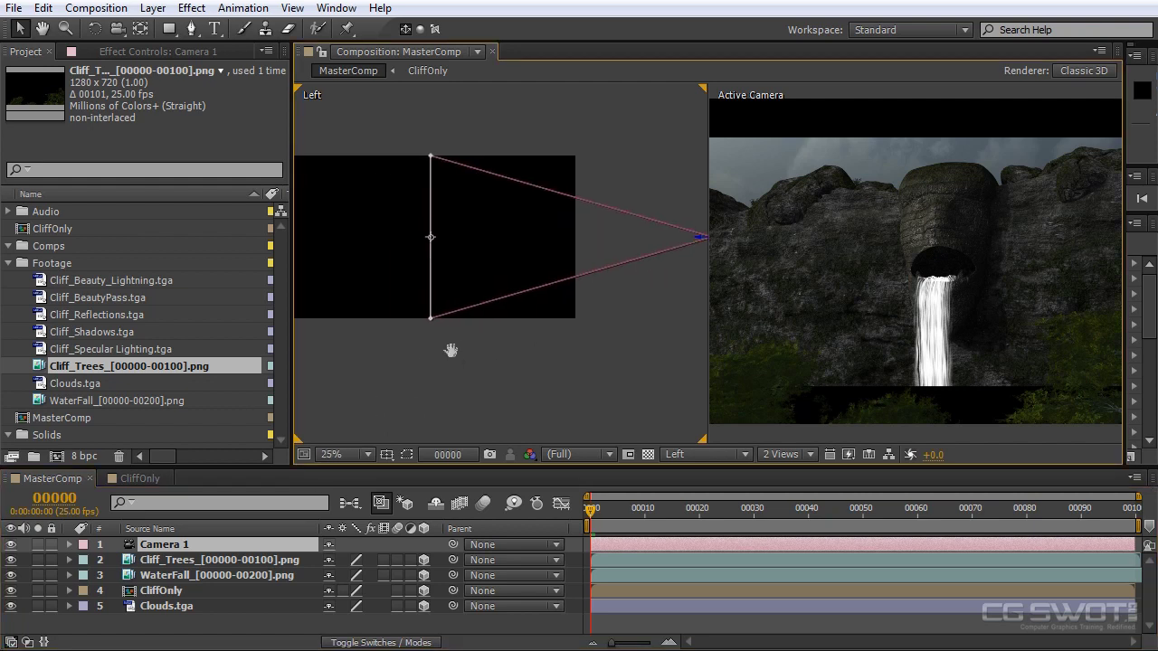
scroll(904, 337, "down", 2)
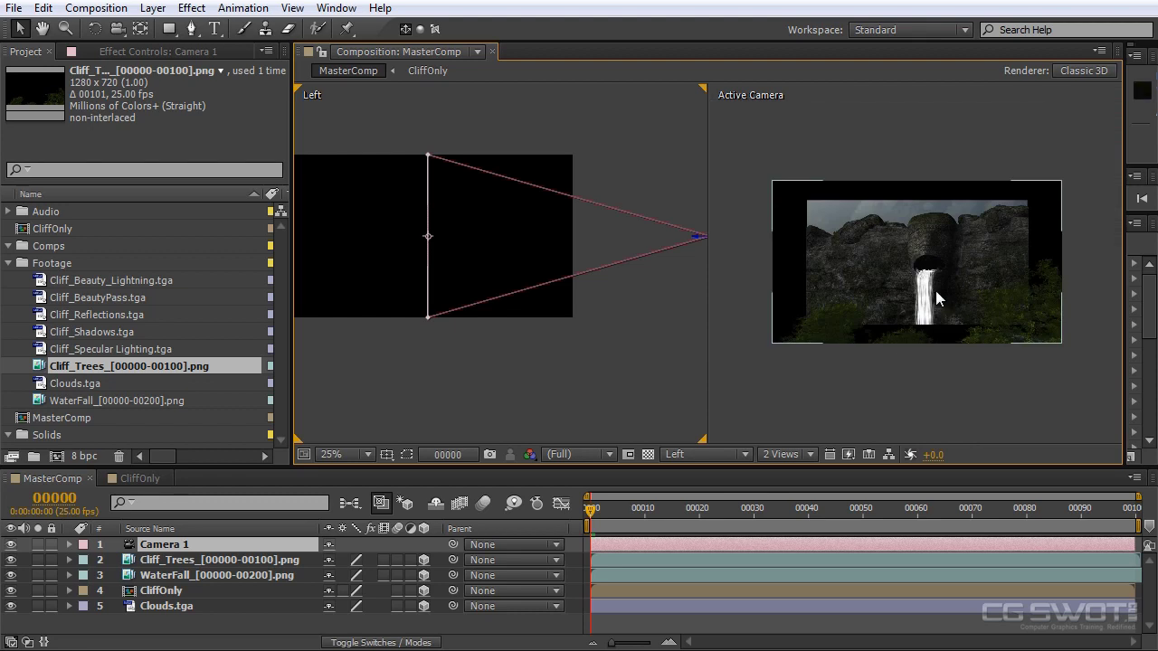
left_click(229, 591)
left_click(239, 575, "shift")
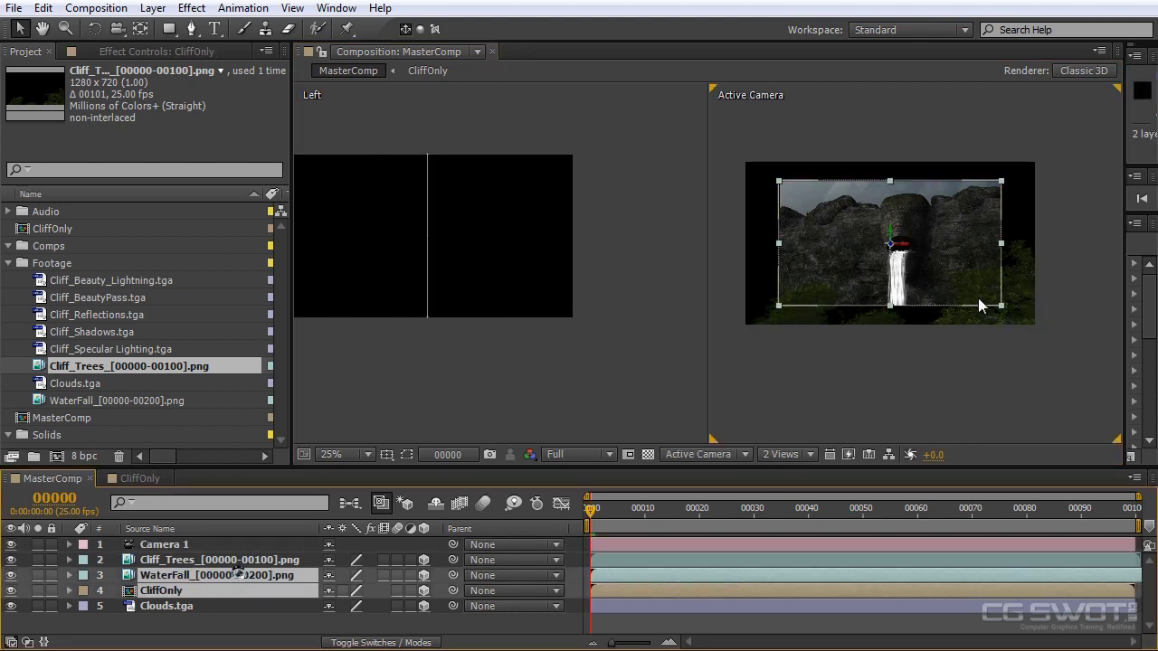
left_click_drag(1002, 181, 1049, 161)
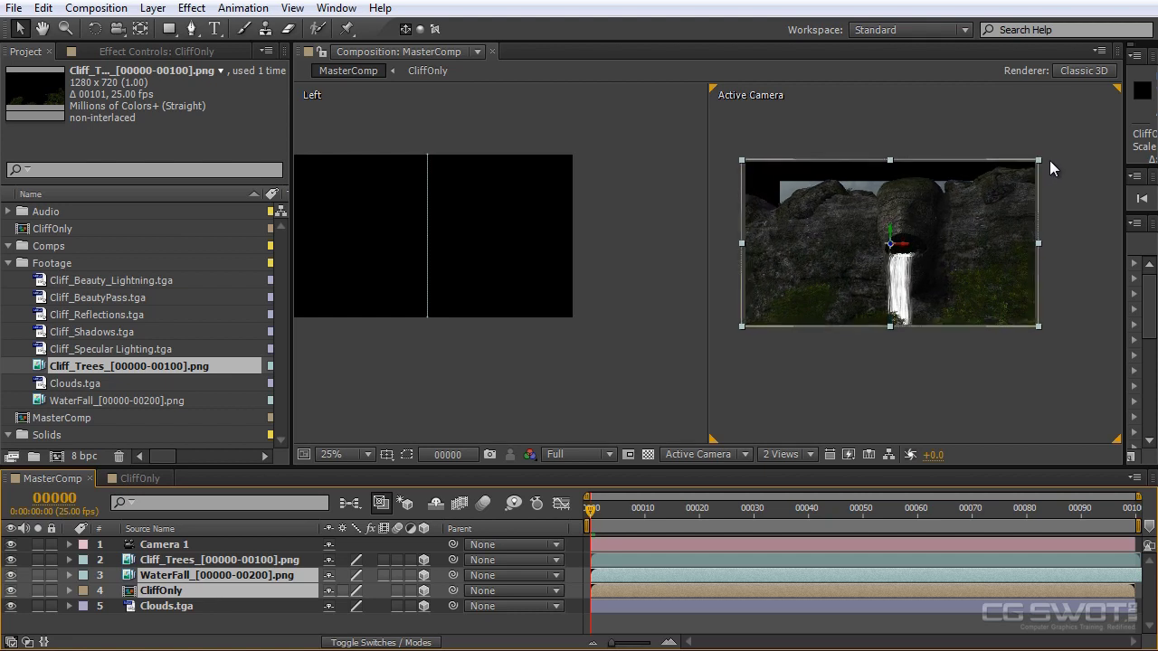
Scale the Clouds.tga layer up until the sky slightly overfills the new camera's frame
left_click(186, 563)
left_click(171, 606)
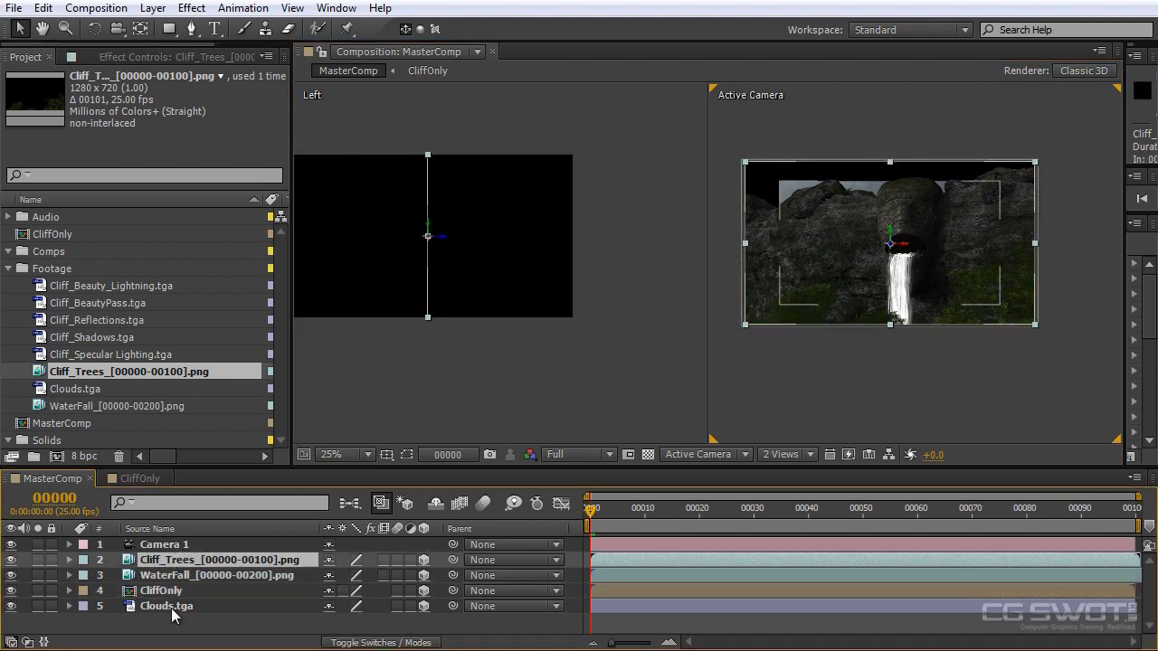
left_click_drag(1001, 182, 1042, 159)
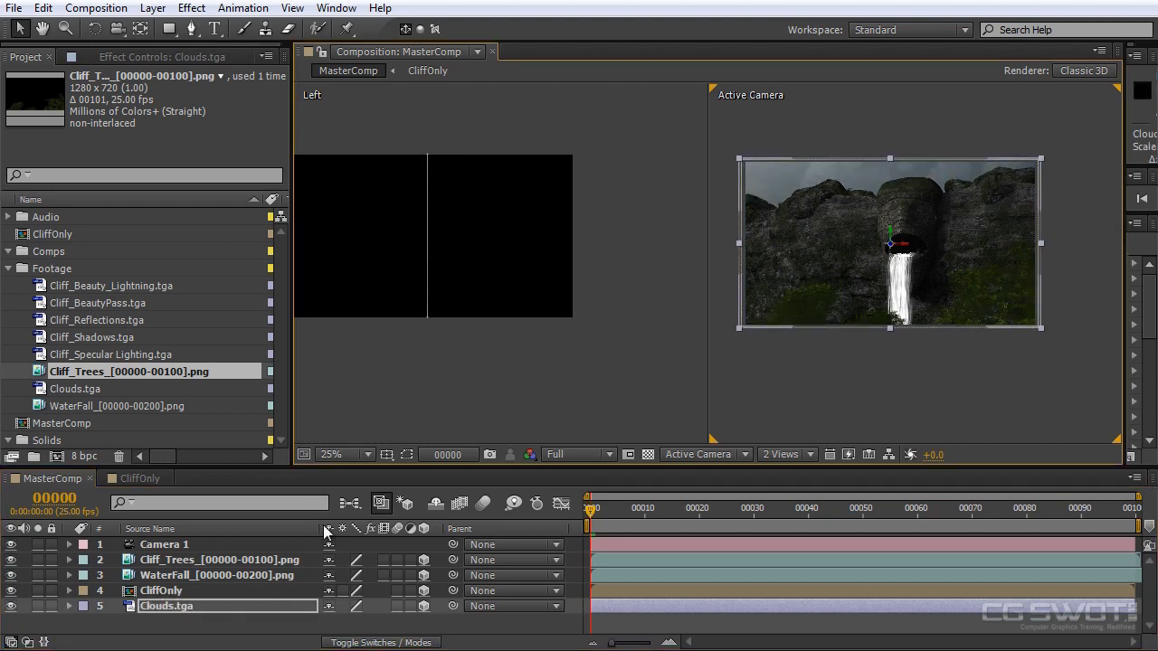
Set initial Position and Orientation keyframes for Camera 1 at frame 0
left_click(185, 546)
left_click(527, 305)
left_click(593, 515)
key("space")
key("space")
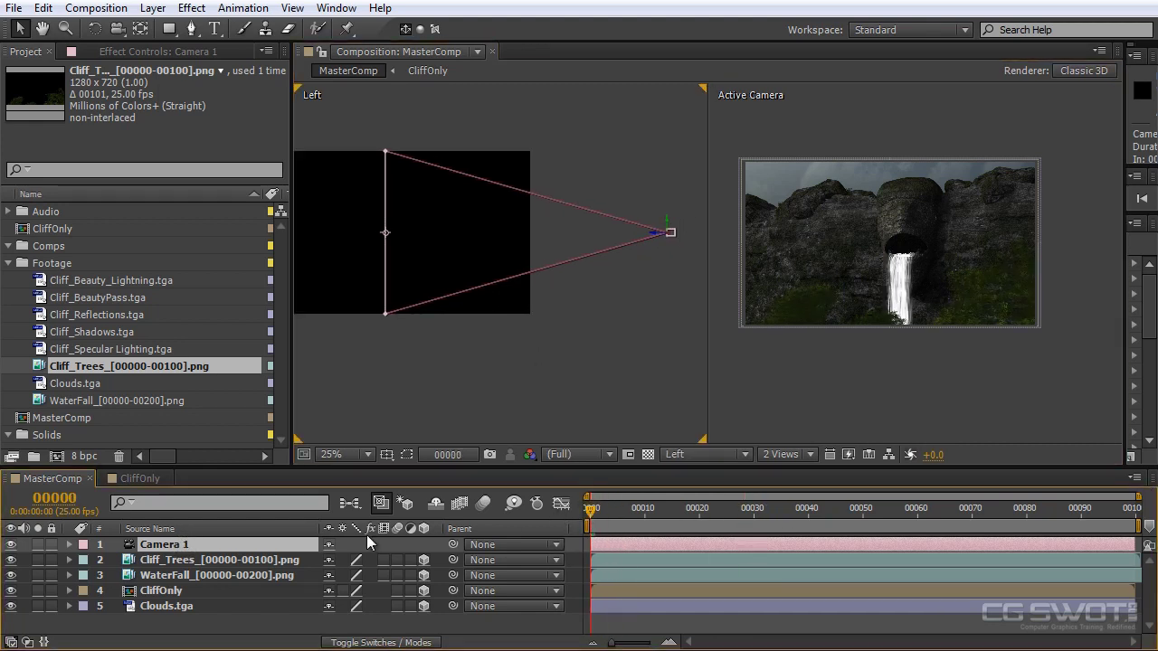
left_click(68, 544)
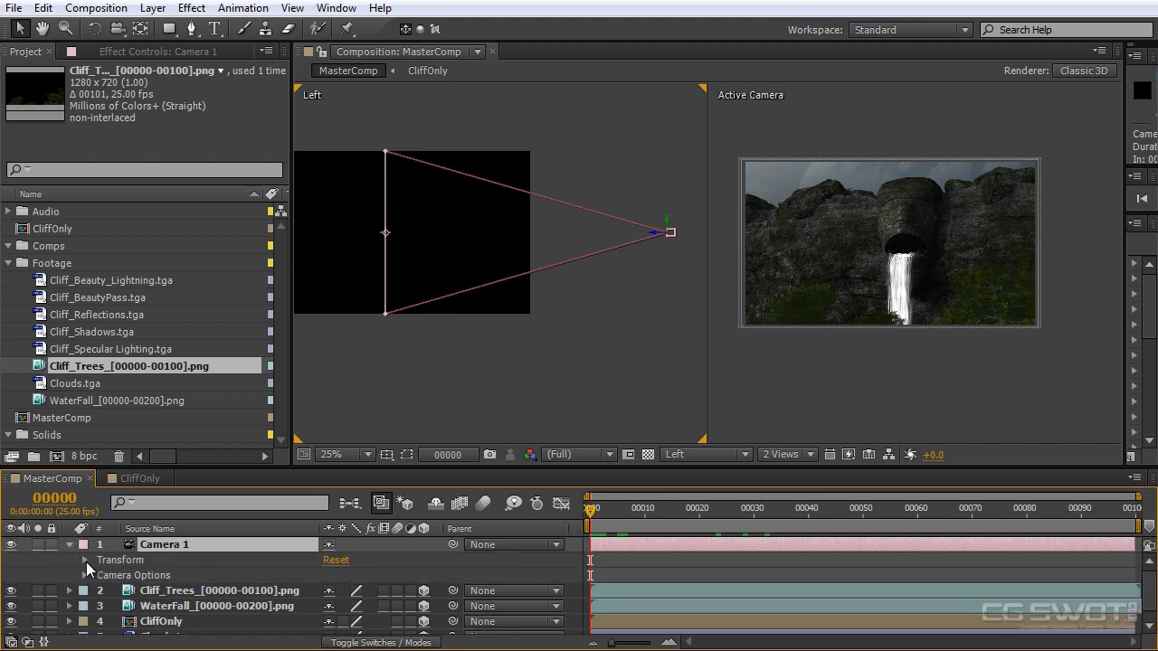
left_click(85, 560)
left_click(116, 564)
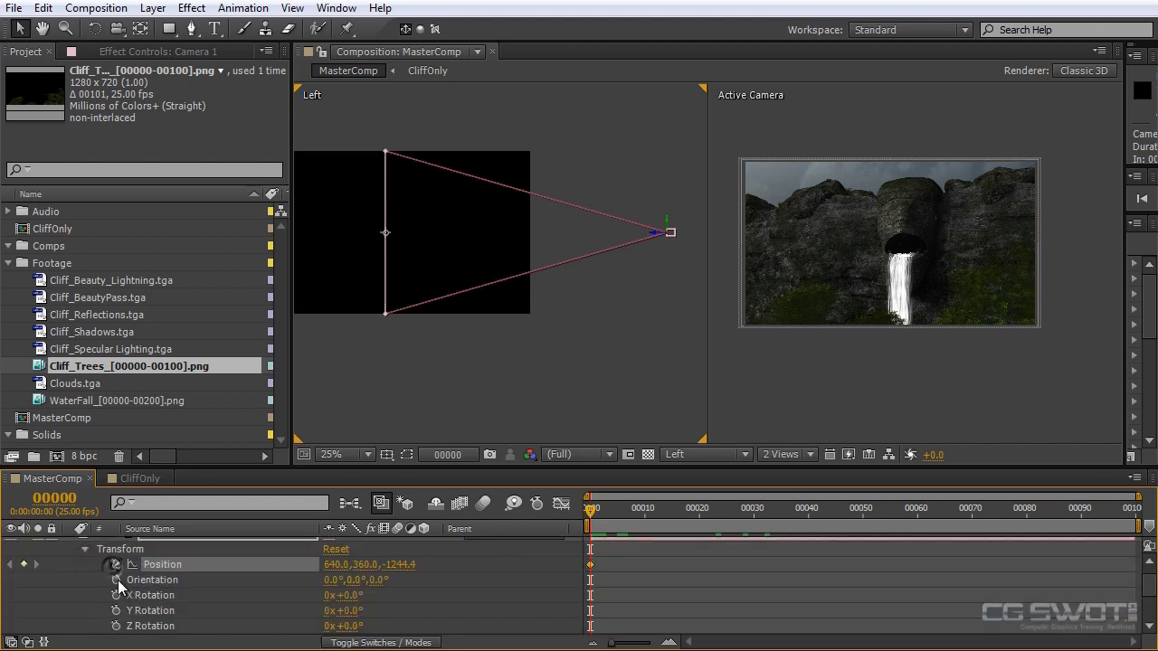
left_click(116, 580)
key("Page_Down")
left_click_drag(702, 507, 427, 524)
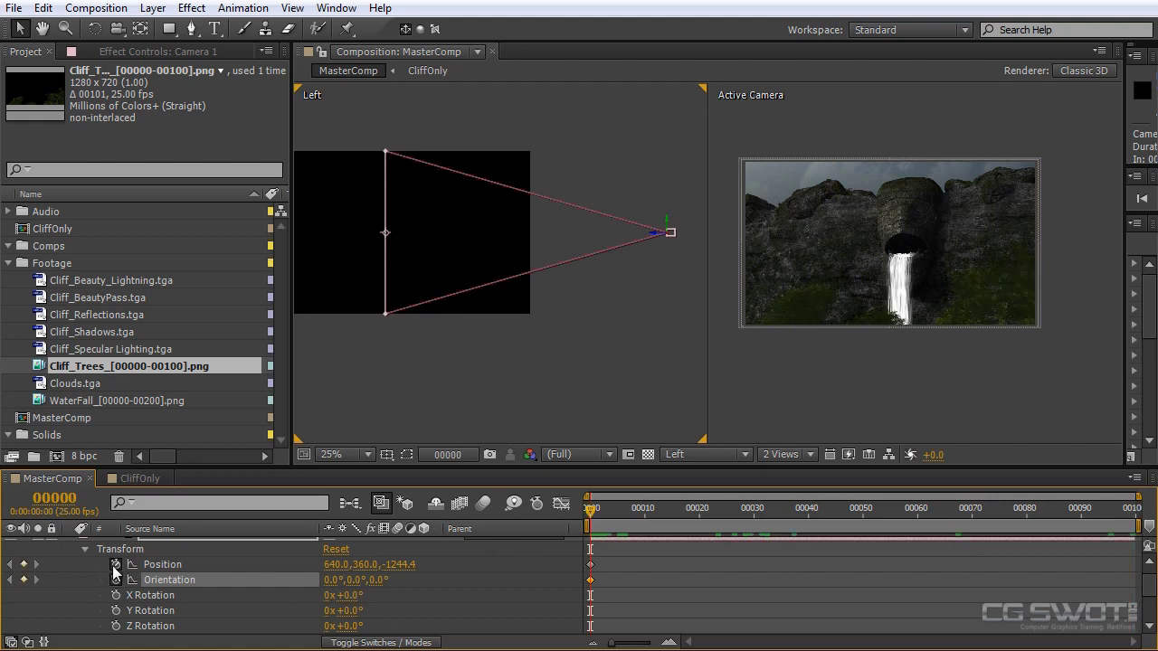
Keyframe Camera 1 at frame 99 pushed in toward the cliff and slightly raised, at about 640, 320, -468.4
left_click_drag(592, 517, 1133, 508)
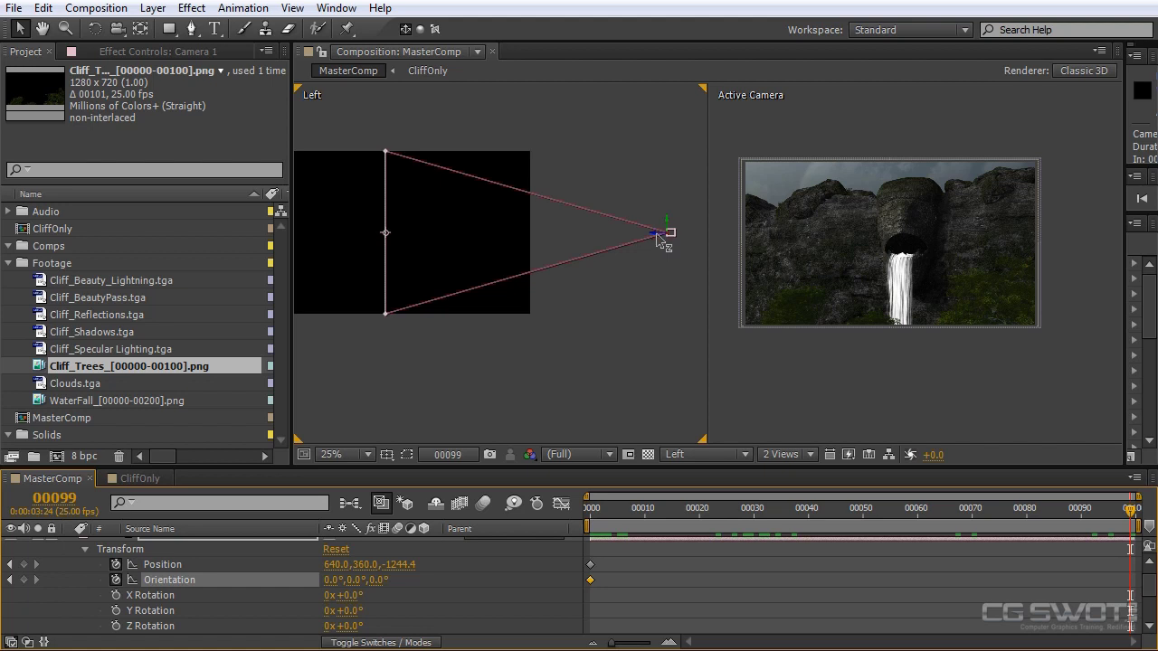
left_click_drag(667, 235, 507, 244)
left_click_drag(502, 237, 489, 246)
left_click_drag(654, 517, 1132, 522)
left_click_drag(490, 220, 490, 214)
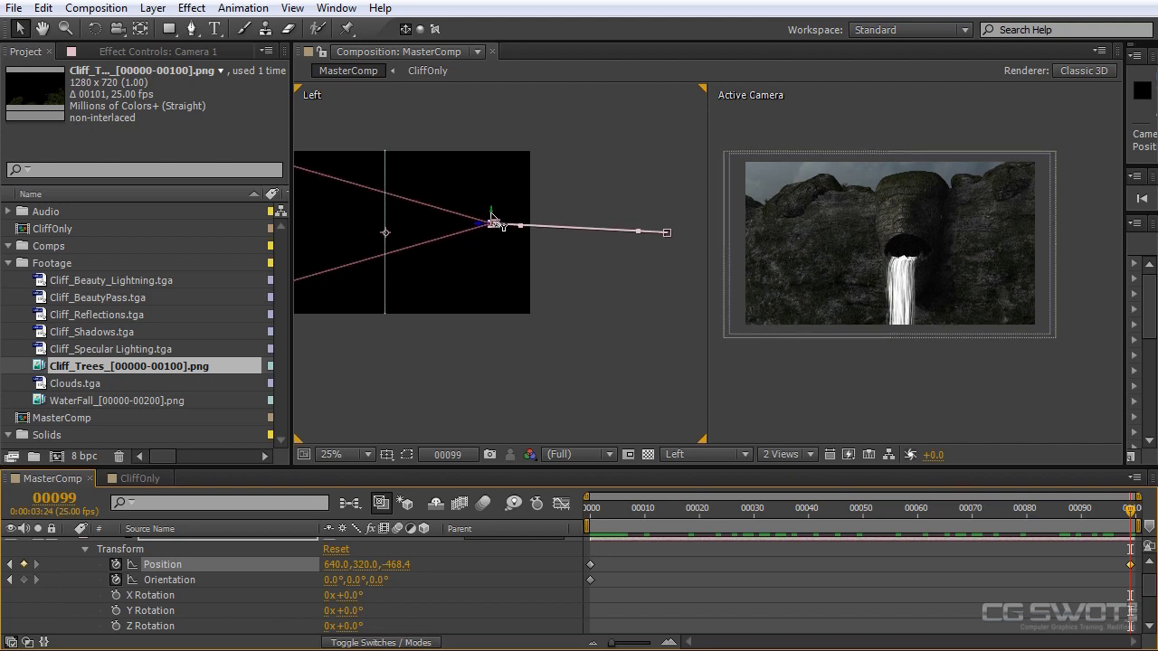
Show the composition in a single Active Camera view and preview the camera move from frame 0
mouse_move(622, 510)
left_mouse_down()
mouse_move(597, 512)
mouse_move(1115, 514)
mouse_move(600, 516)
mouse_move(612, 514)
left_mouse_up()
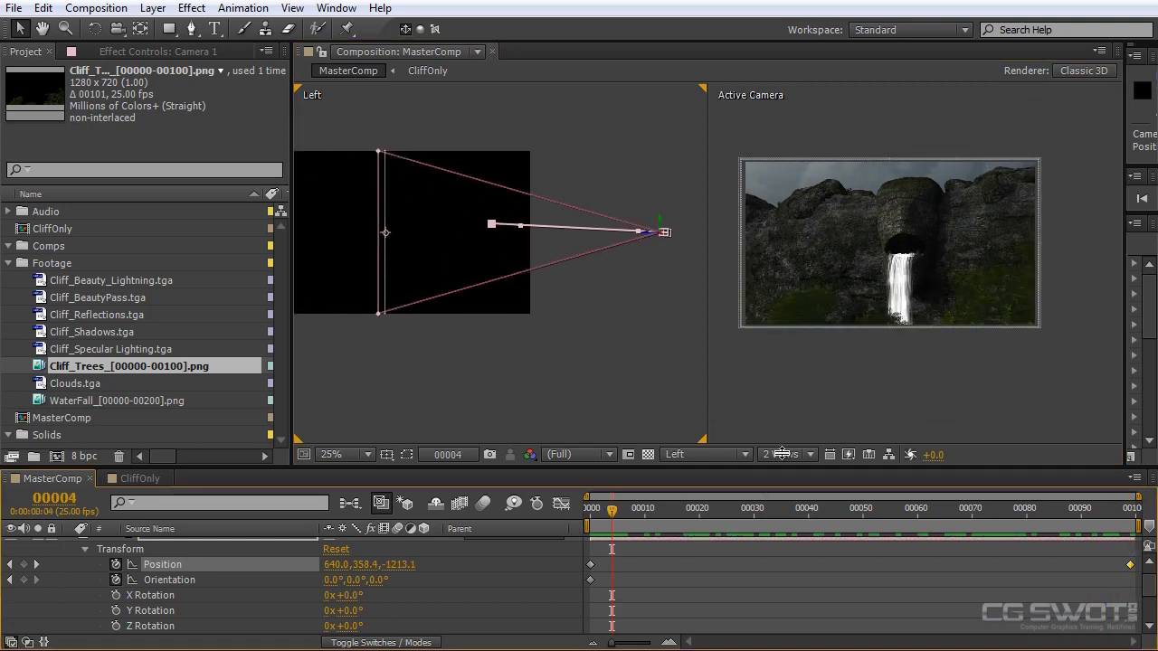
left_click(797, 363)
left_click(799, 454)
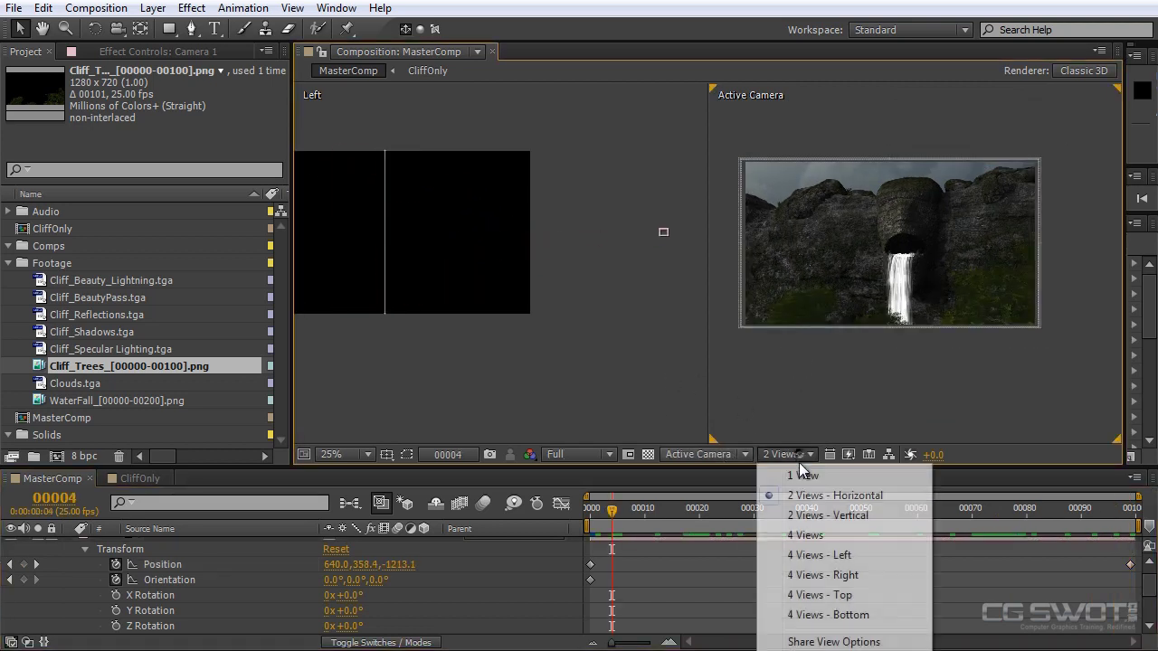
left_click(779, 475)
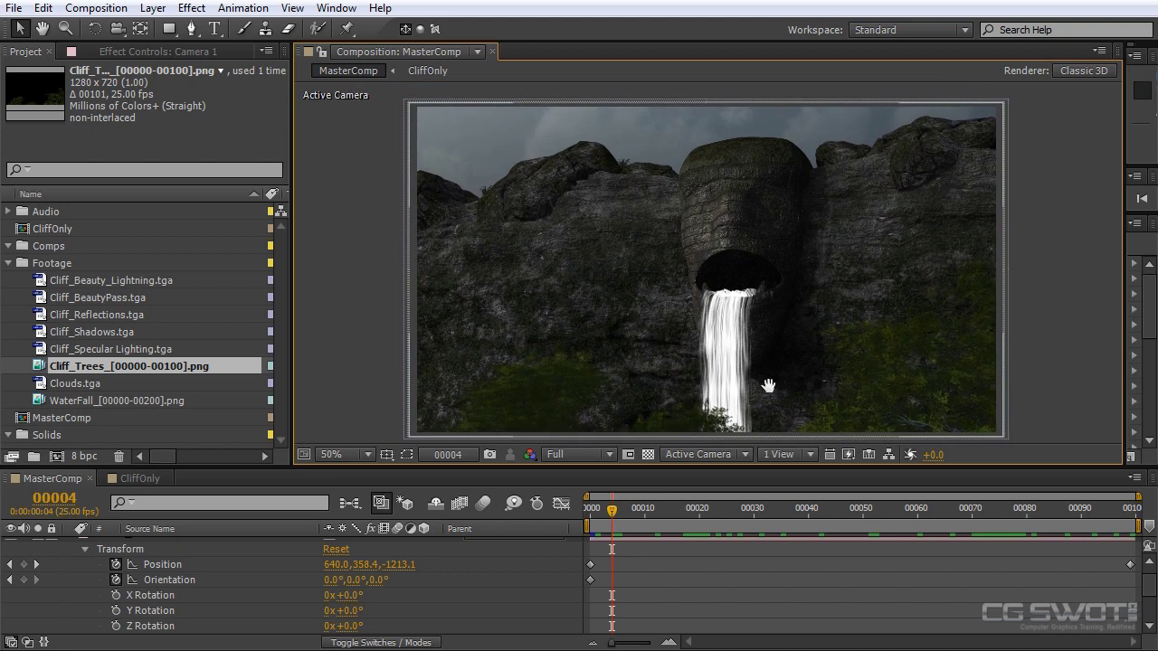
left_click(590, 516)
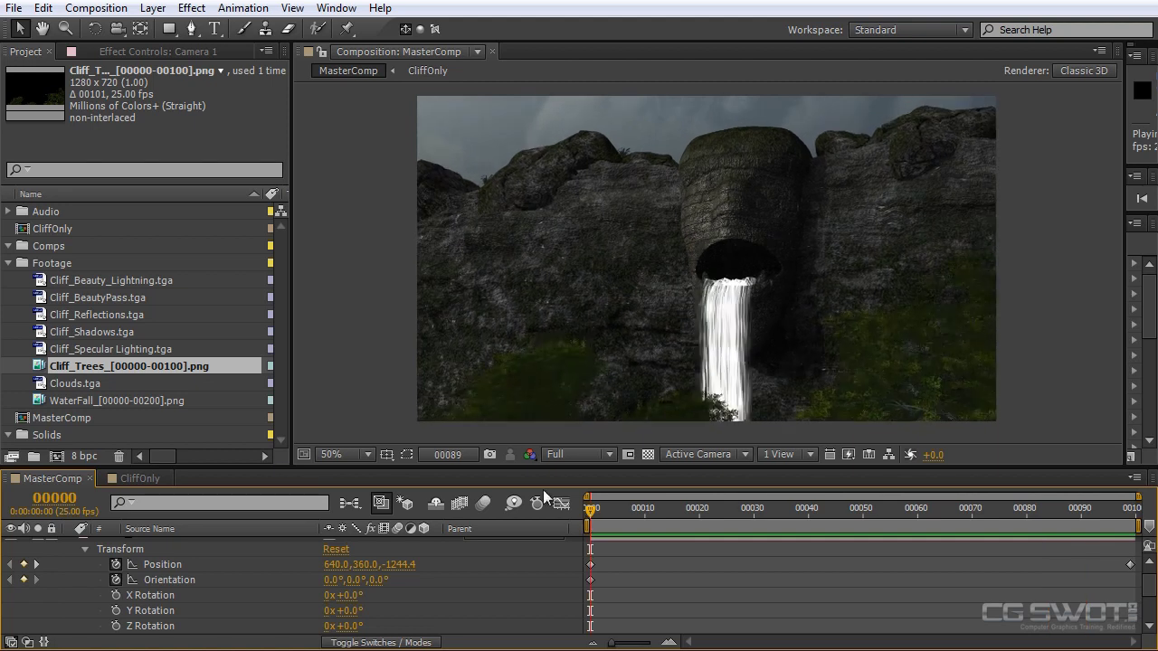
left_click(659, 514)
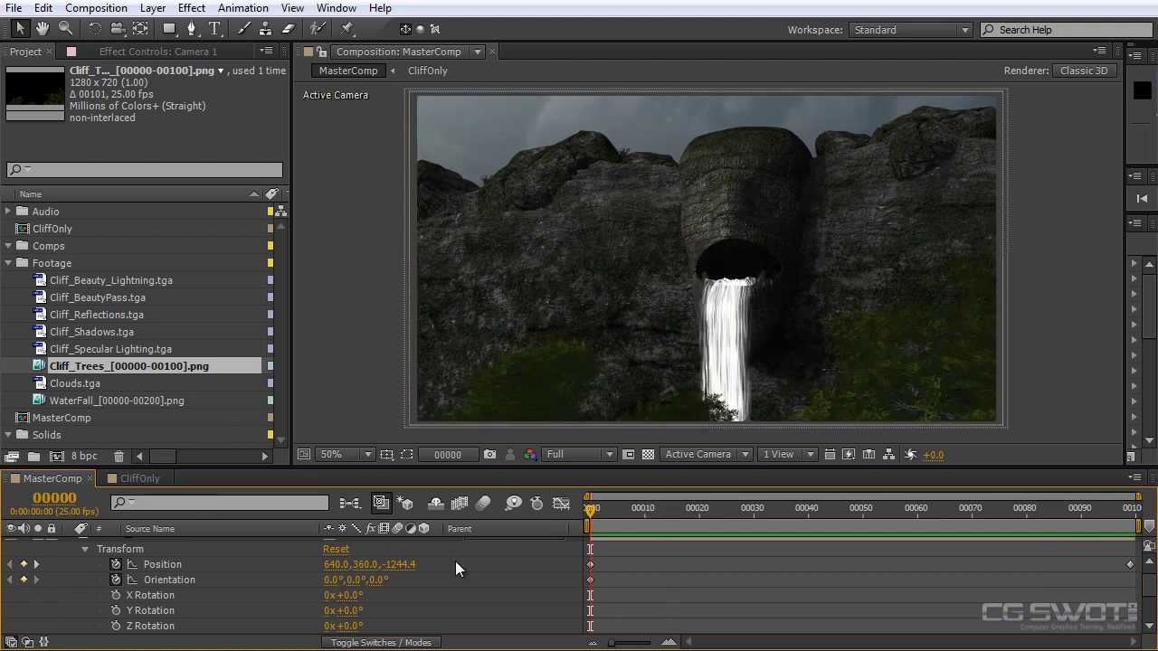
Push the Clouds.tga layer farther back in depth and scale it up until the sky slightly overfills the frame
scroll(455, 560, "down", 3)
left_click(194, 629)
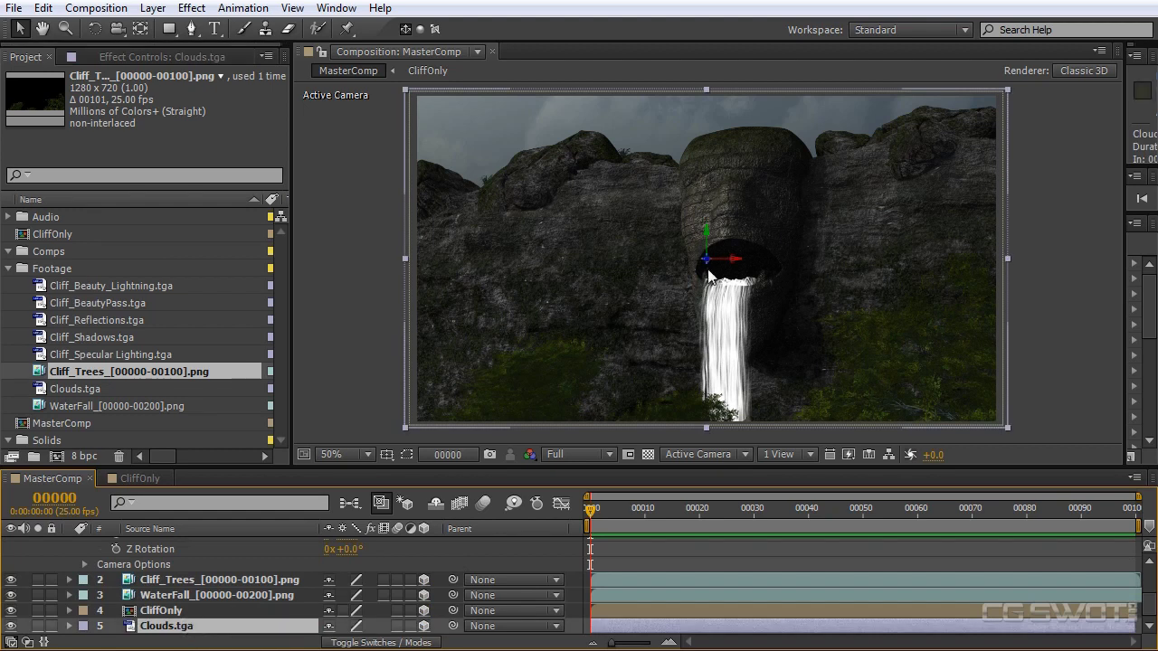
left_click_drag(663, 312, 663, 354)
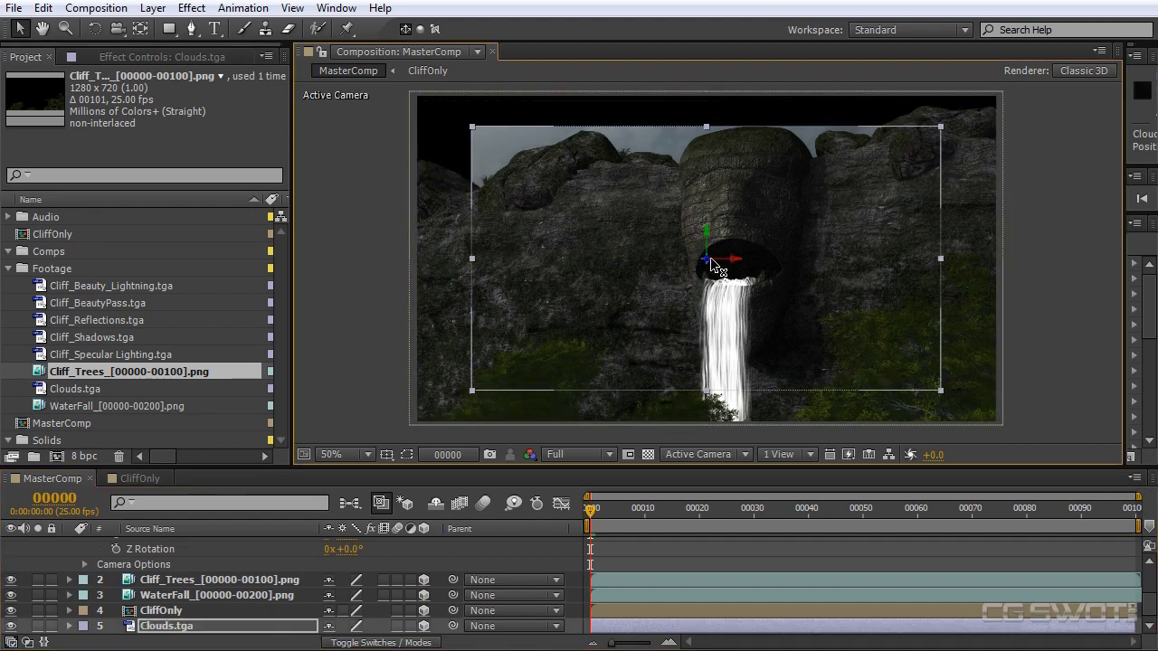
left_click_drag(710, 267, 258, 514)
left_click_drag(892, 155, 1005, 93)
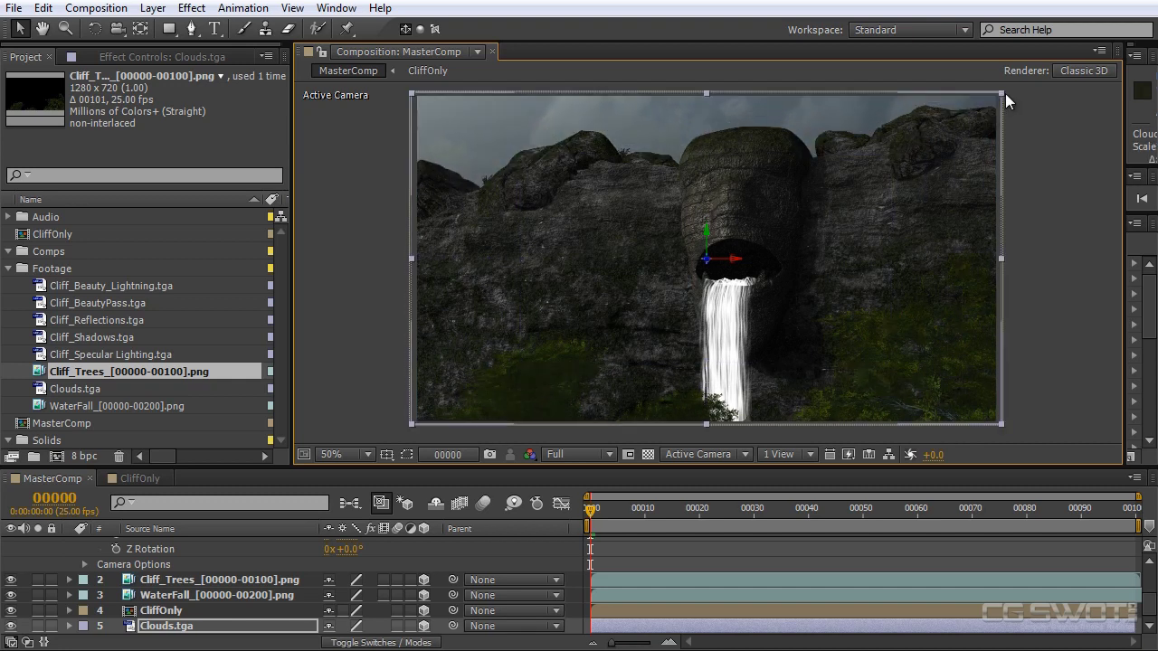
left_click_drag(616, 508, 231, 570)
Collapse Camera 1's properties and play the composition to check the waterfall during the camera move
scroll(231, 570, "up", 2)
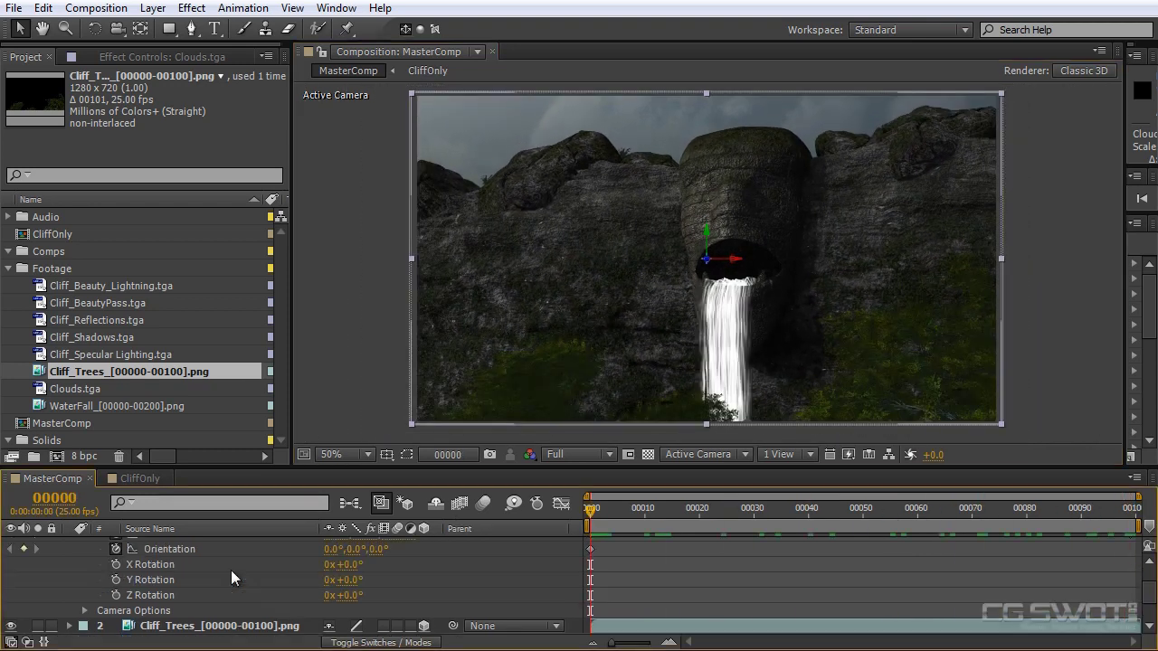
left_click(65, 543)
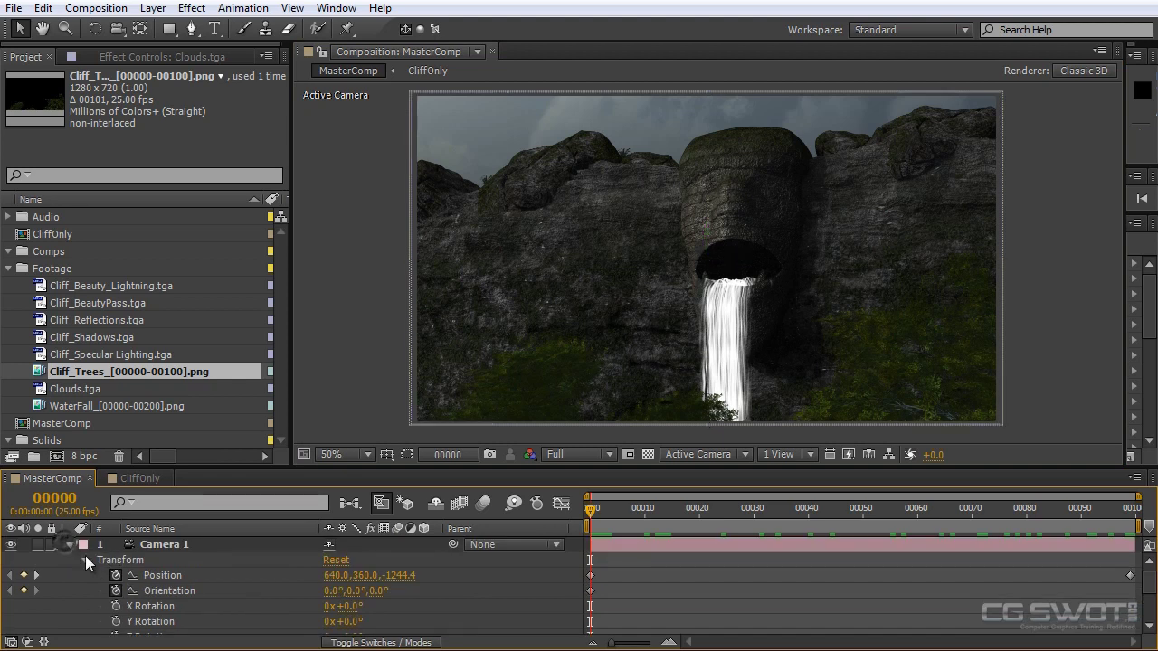
left_click(69, 546)
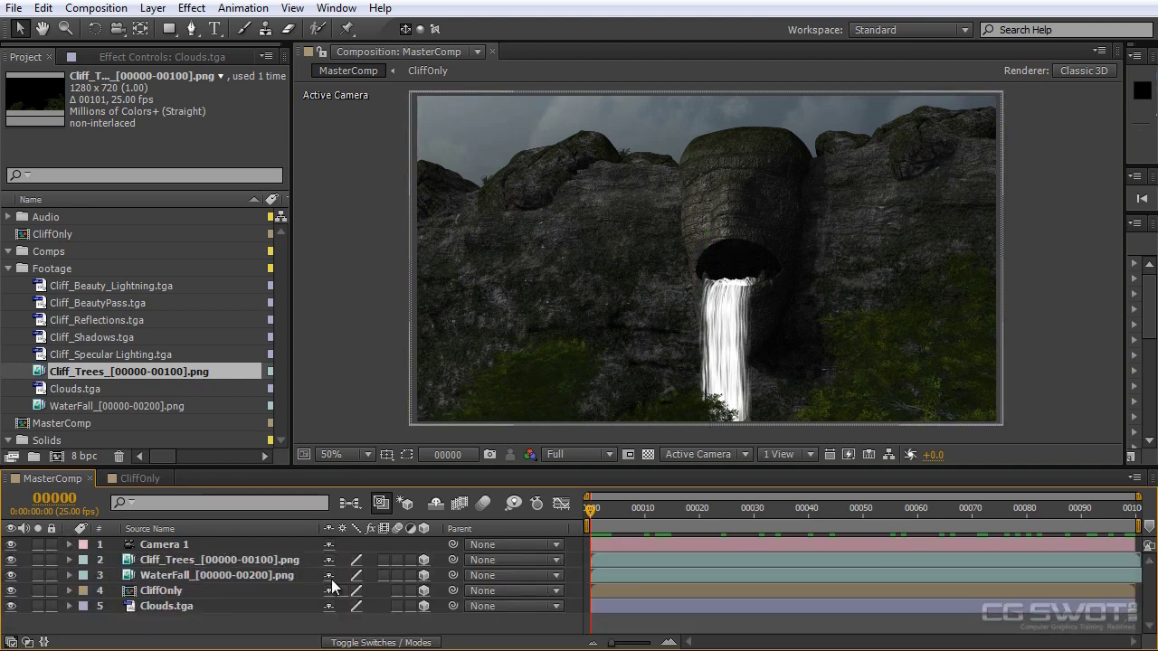
left_click(202, 578)
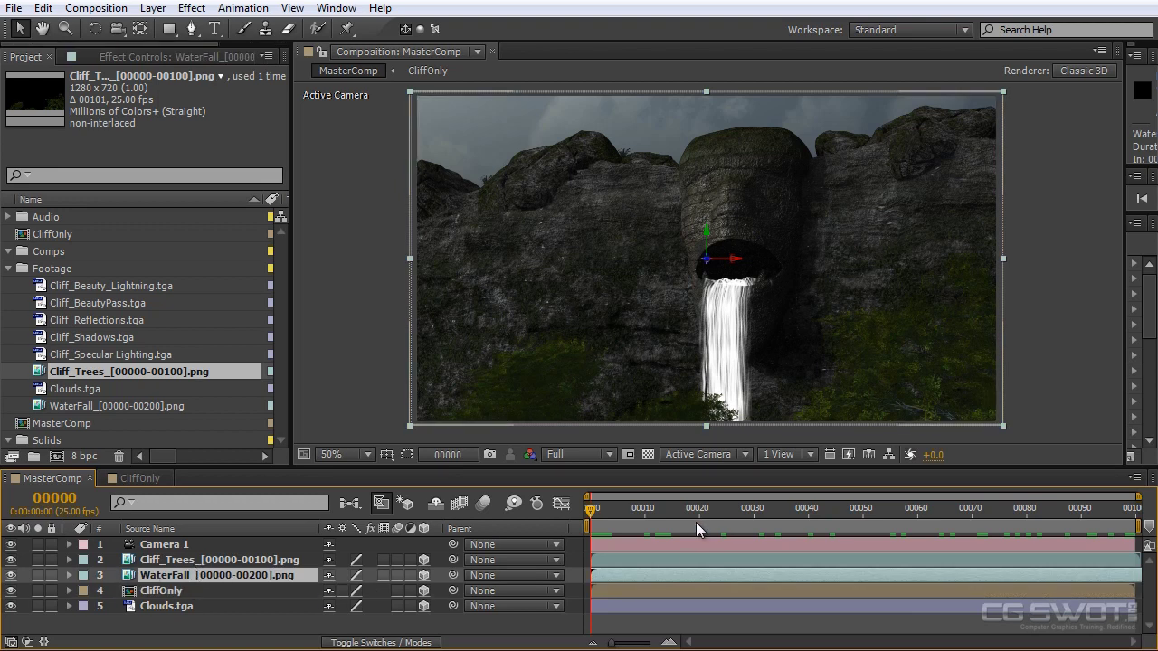
key("space")
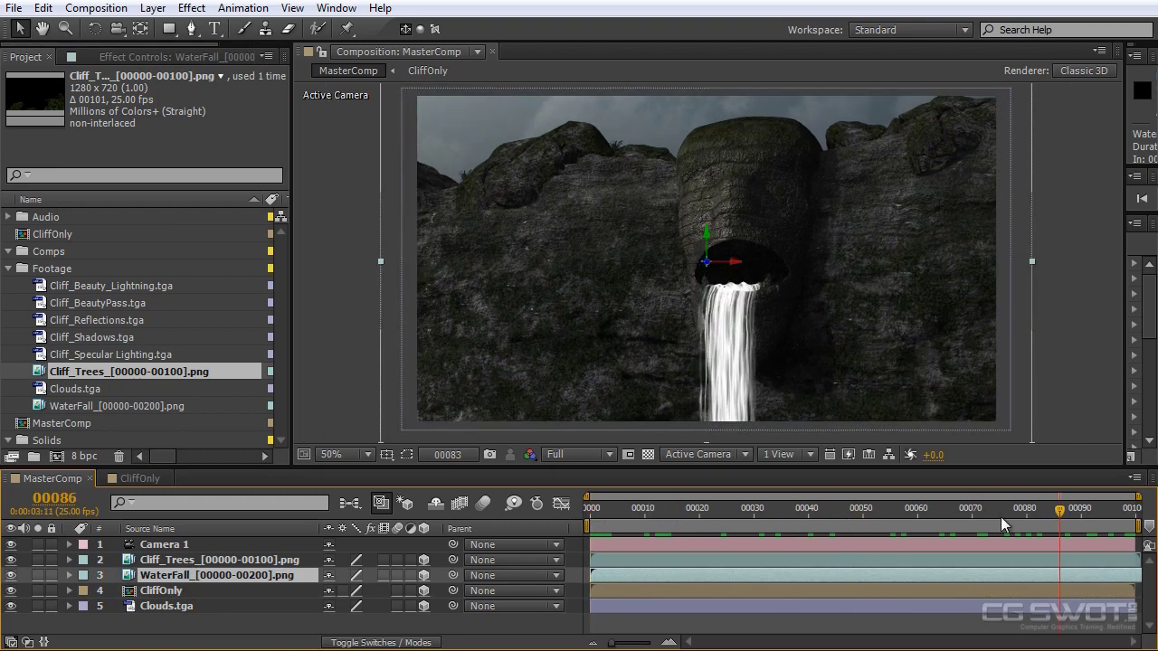
key("space")
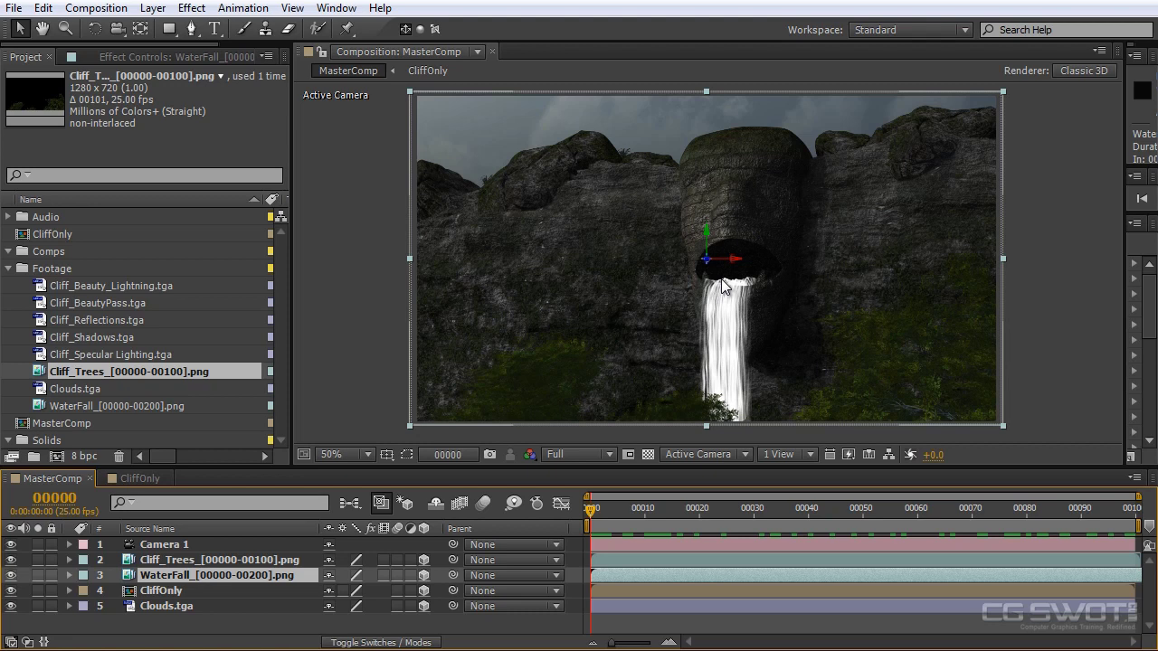
Add an adjustment layer named CC and place it directly below Camera 1 in the layer stack
left_click(152, 8)
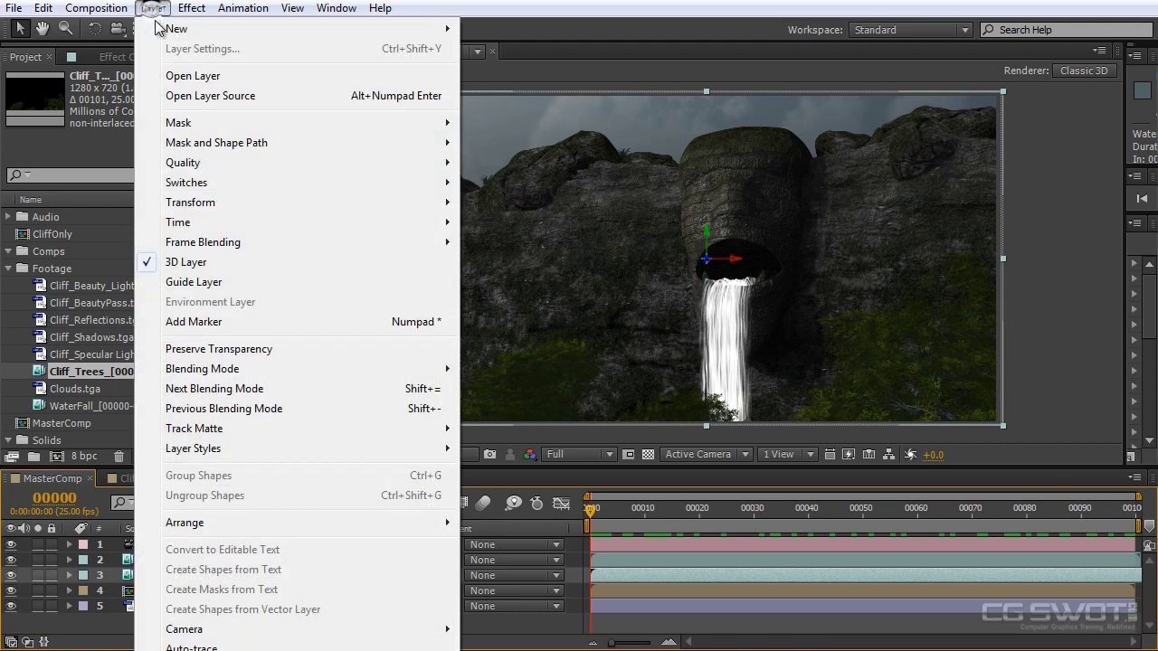
mouse_move(204, 32)
left_click(529, 147)
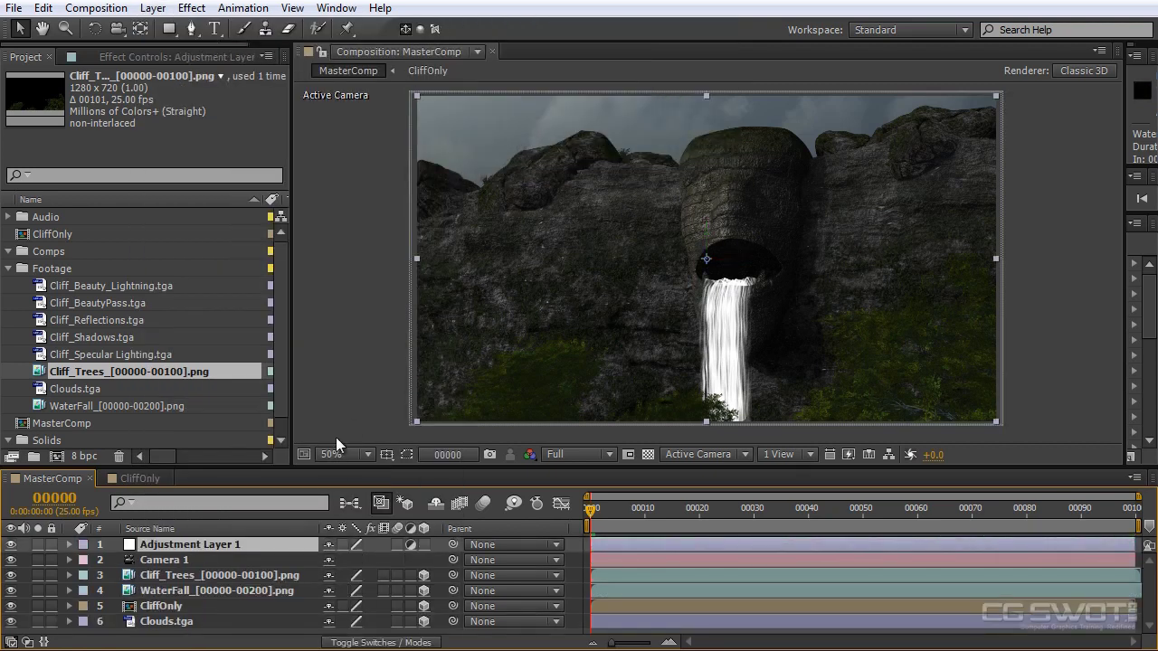
key("Return")
type("CC")
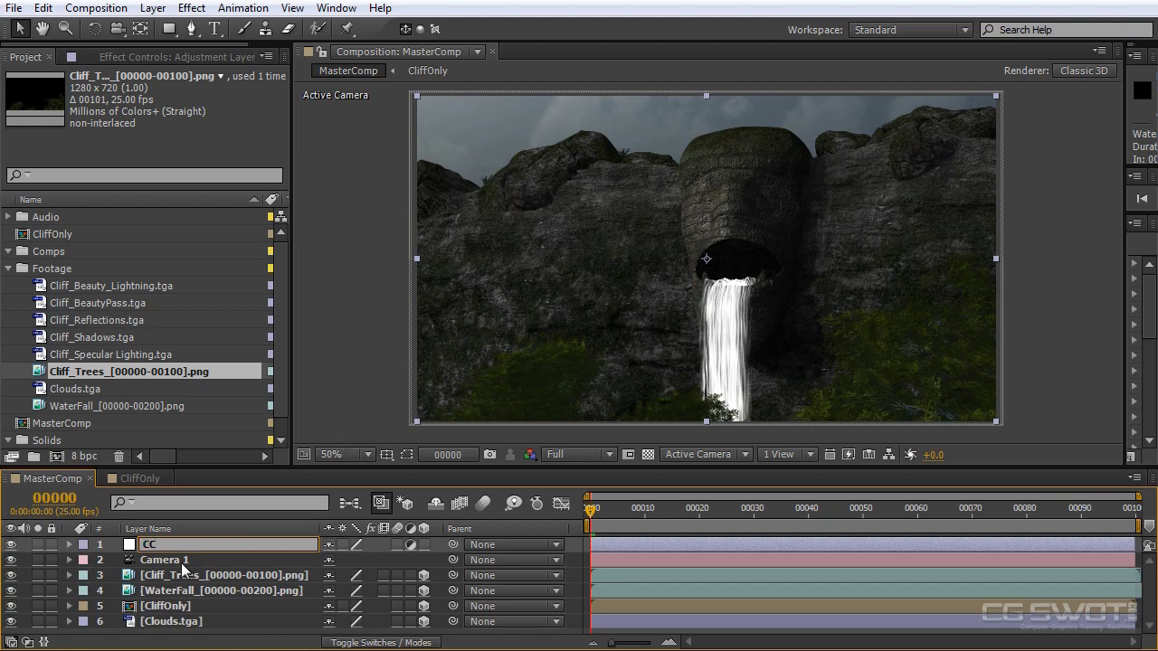
left_click(183, 560)
left_click_drag(190, 545, 195, 570)
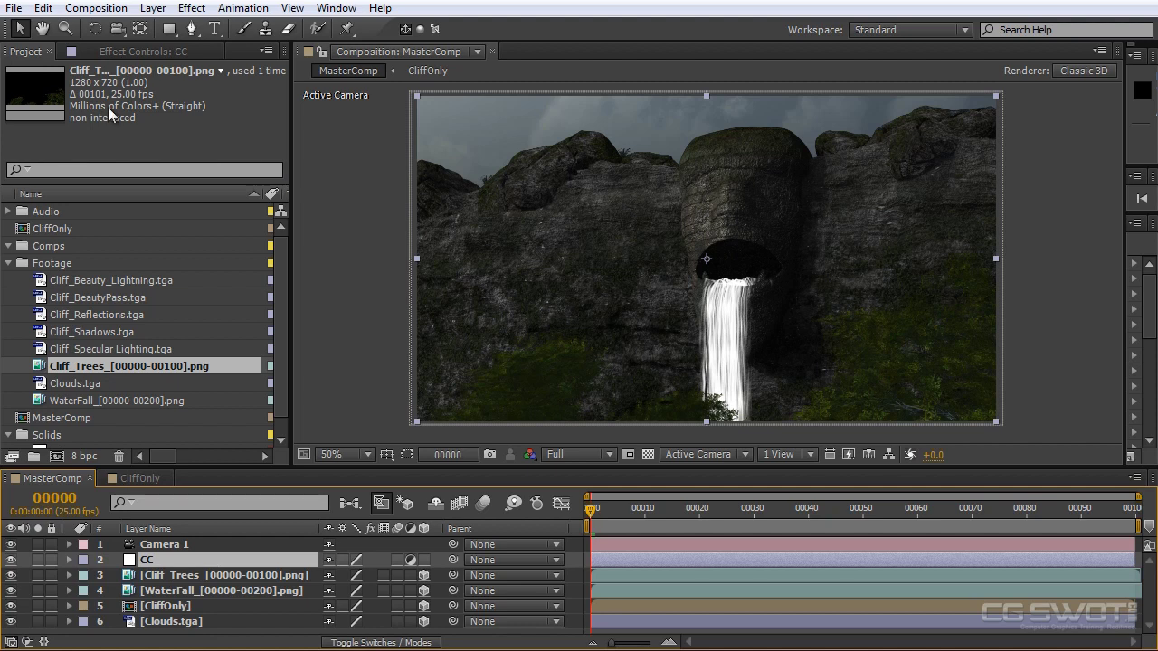
Add a Curves effect to the CC layer and pull down the RGB curve's shadows and midtones to darken the scene
left_click(128, 51)
right_click(107, 126)
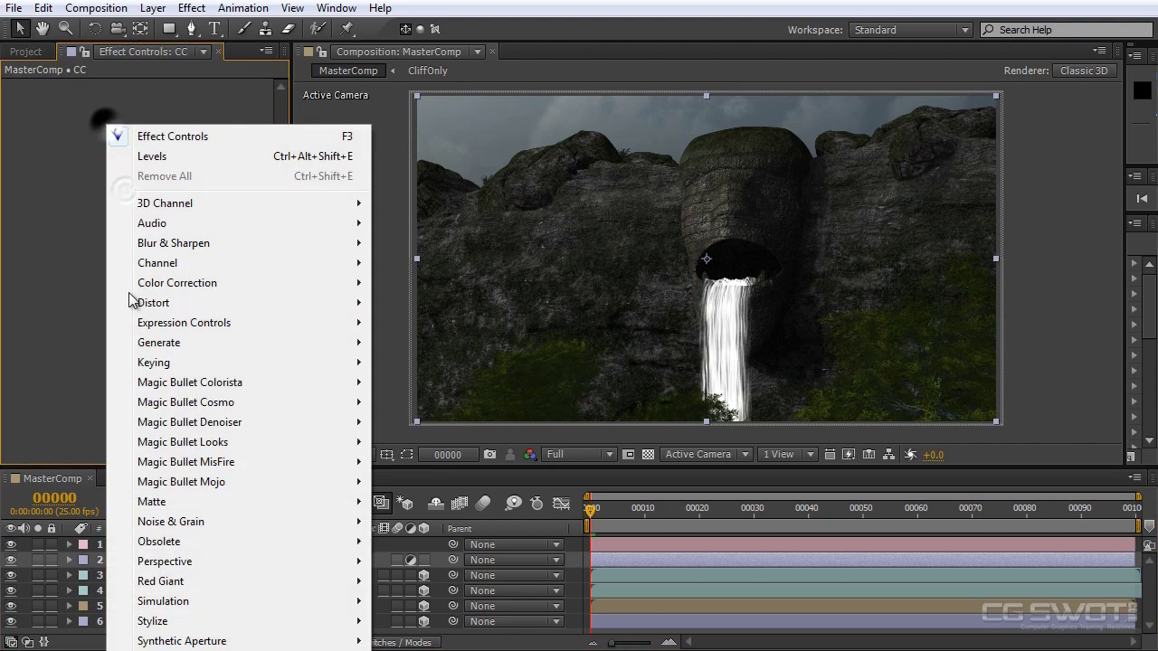
mouse_move(208, 284)
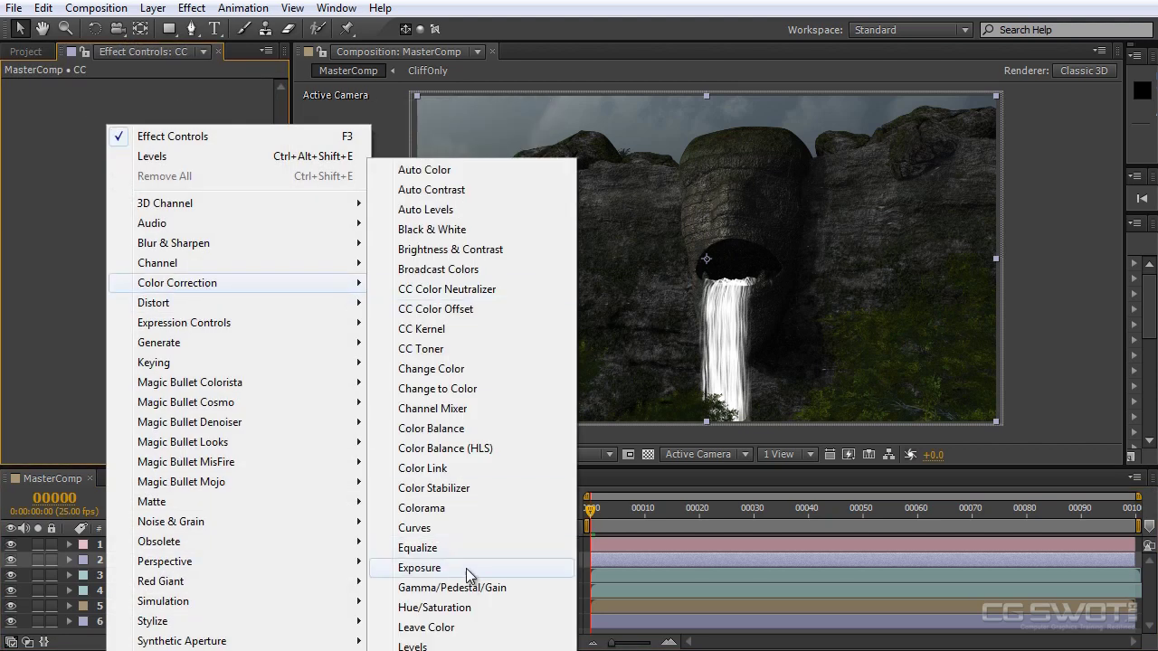
left_click(415, 528)
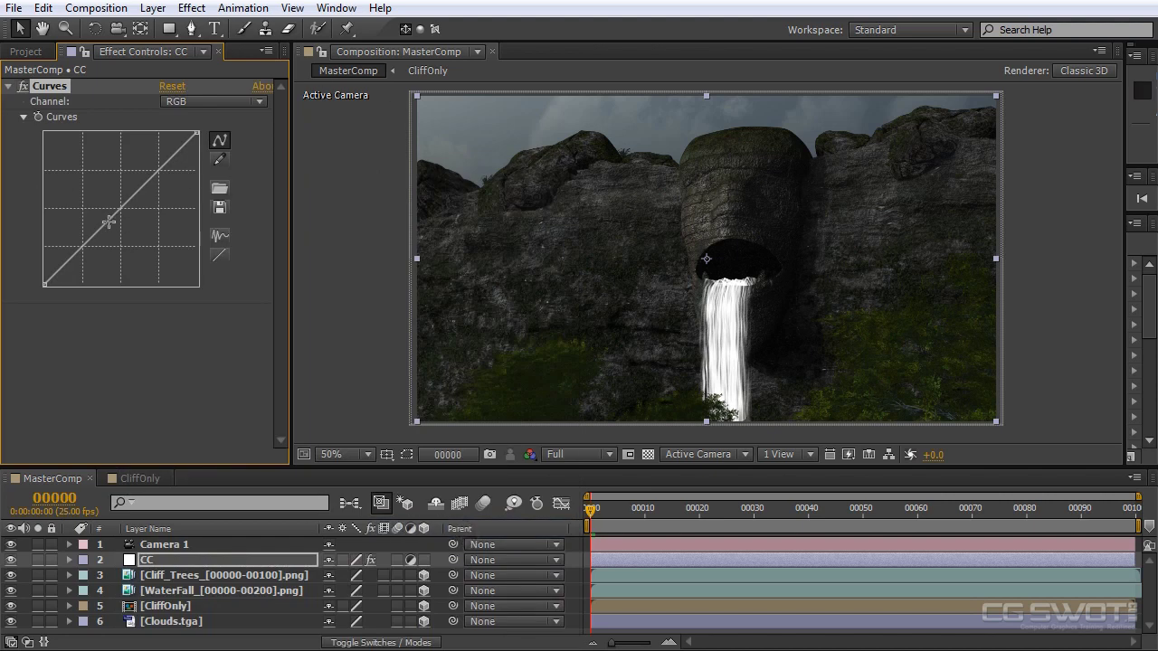
mouse_move(120, 209)
left_mouse_down()
mouse_move(139, 232)
mouse_move(129, 225)
mouse_move(103, 249)
left_mouse_up()
Lower the Red channel's midtones slightly and raise the Blue channel's midtones in the Curves effect
left_click(196, 105)
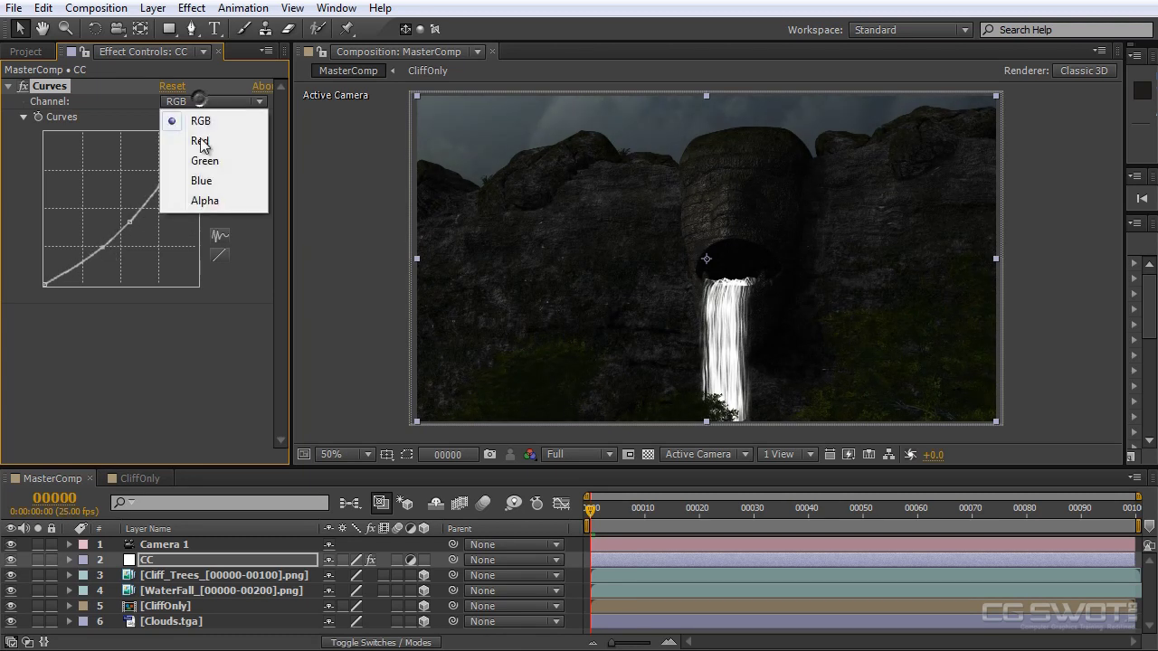
left_click(204, 142)
left_click_drag(124, 207, 124, 213)
left_click(216, 105)
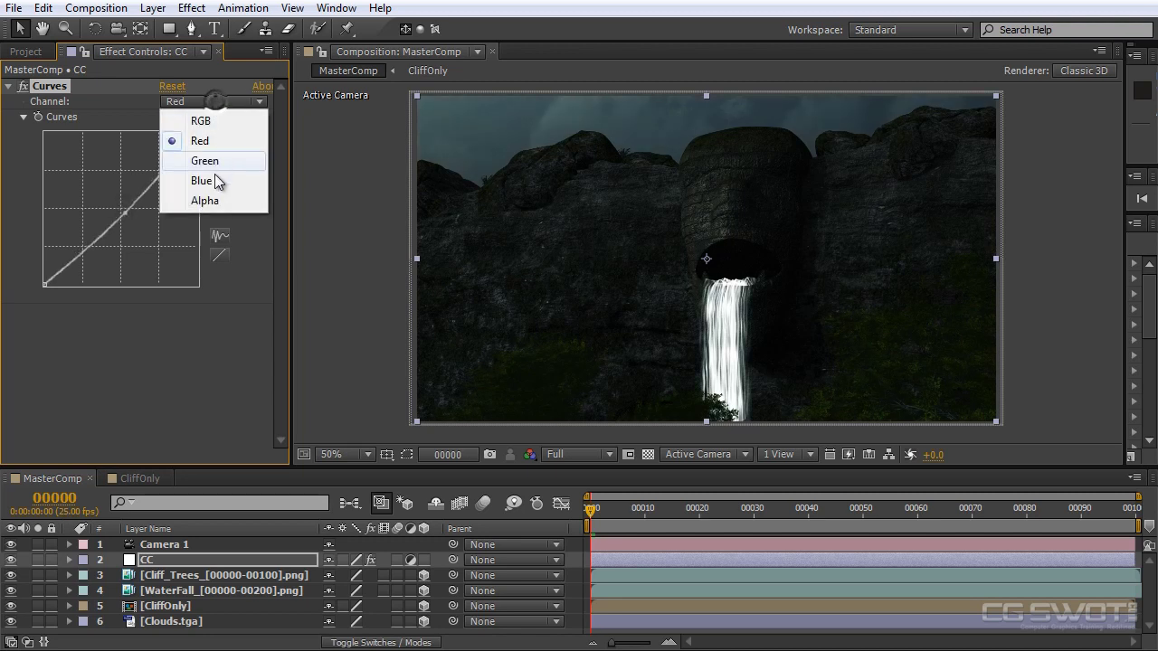
left_click(217, 178)
left_click_drag(122, 207, 117, 206)
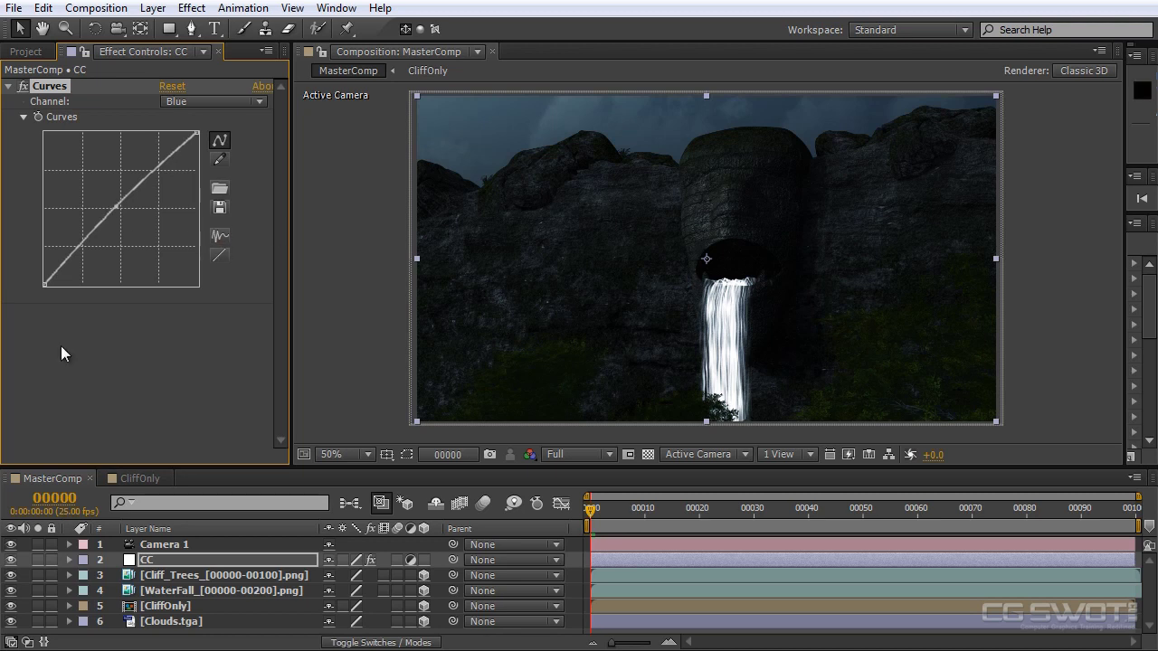
Add a Tint effect to the CC layer and set Amount to Tint to 51%
right_click(130, 322)
mouse_move(219, 300)
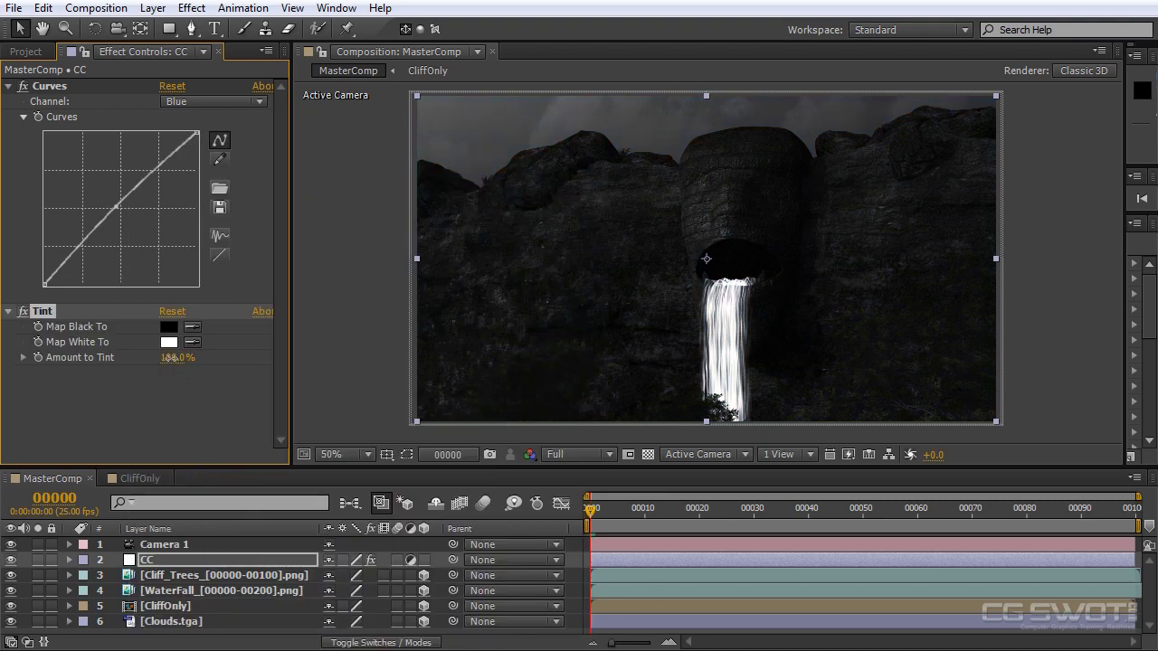
mouse_move(168, 357)
left_mouse_down()
mouse_move(143, 379)
mouse_move(172, 359)
left_mouse_up()
left_click(177, 387)
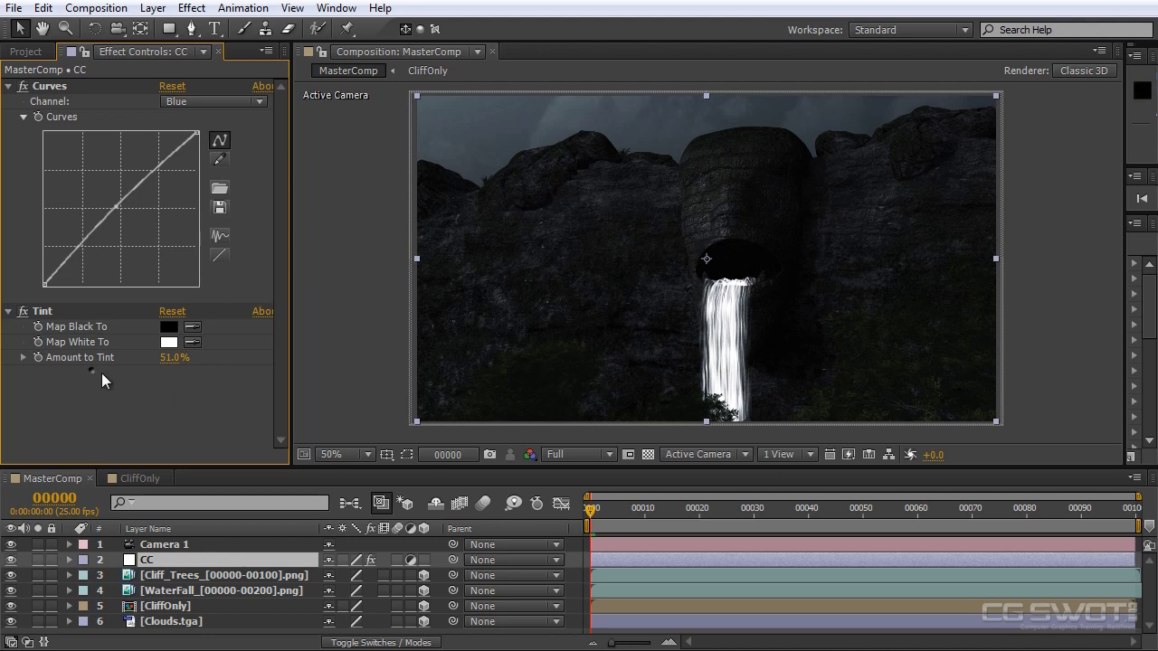
left_click(123, 407)
Add a second Curves effect to the CC layer and raise the Blue channel's midtones slightly
right_click(94, 395)
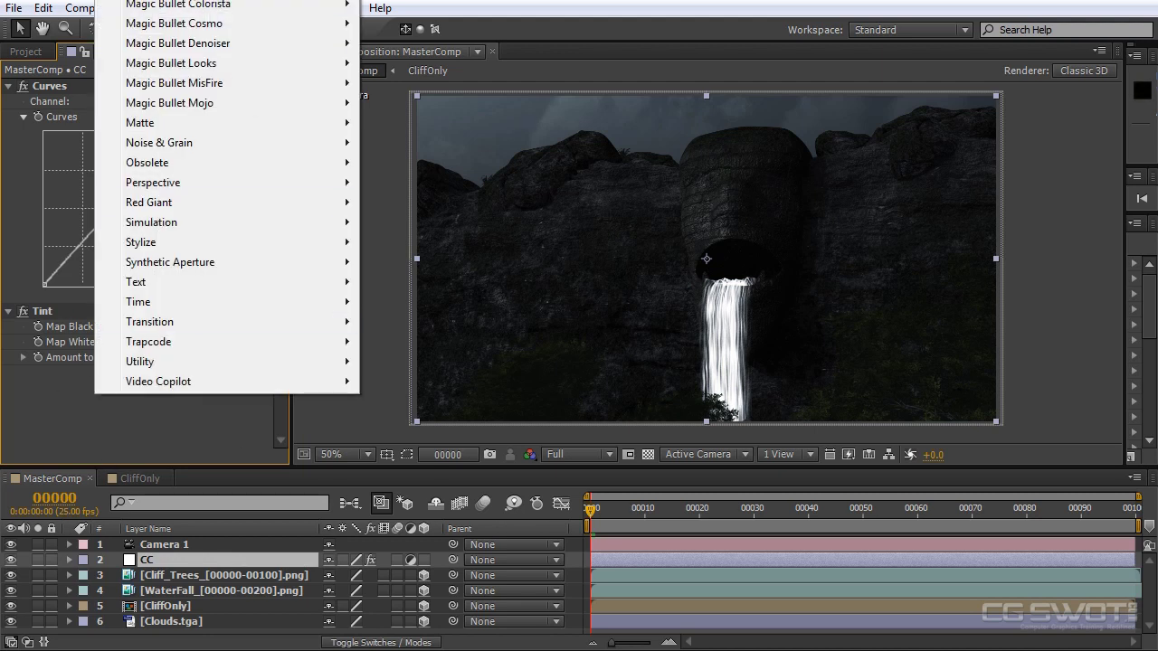
left_click(429, 261)
left_click(206, 262)
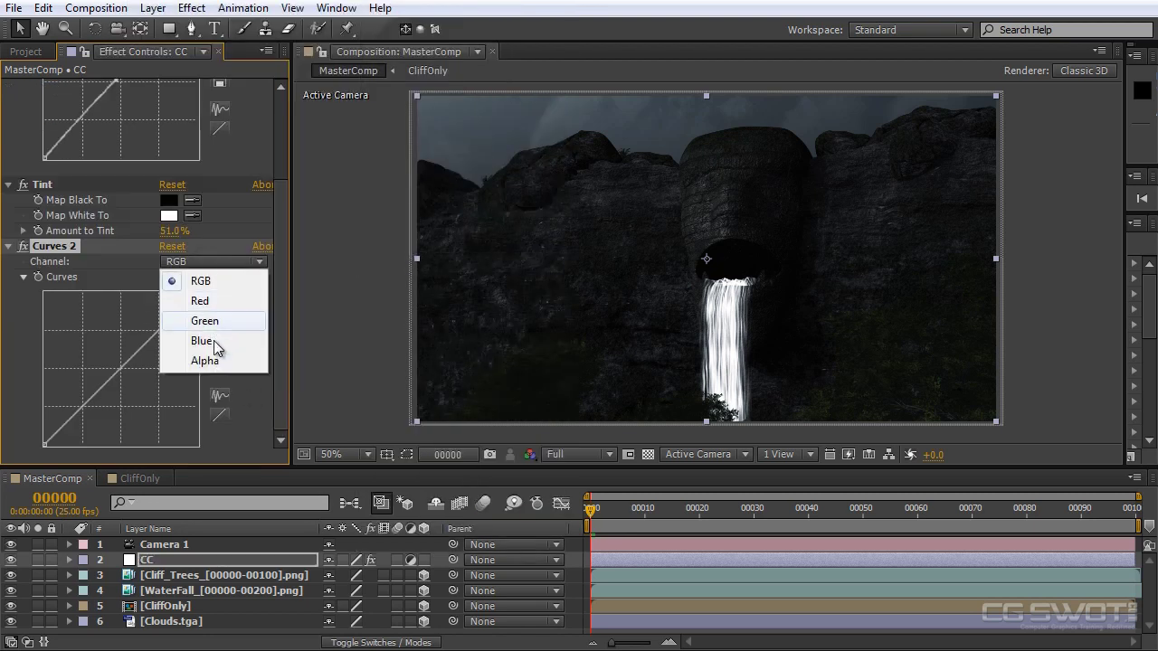
left_click(206, 337)
left_click_drag(119, 368, 115, 368)
Lower the midtones of the Red channel and slightly lower those of the RGB channel in the second Curves effect
left_click(197, 265)
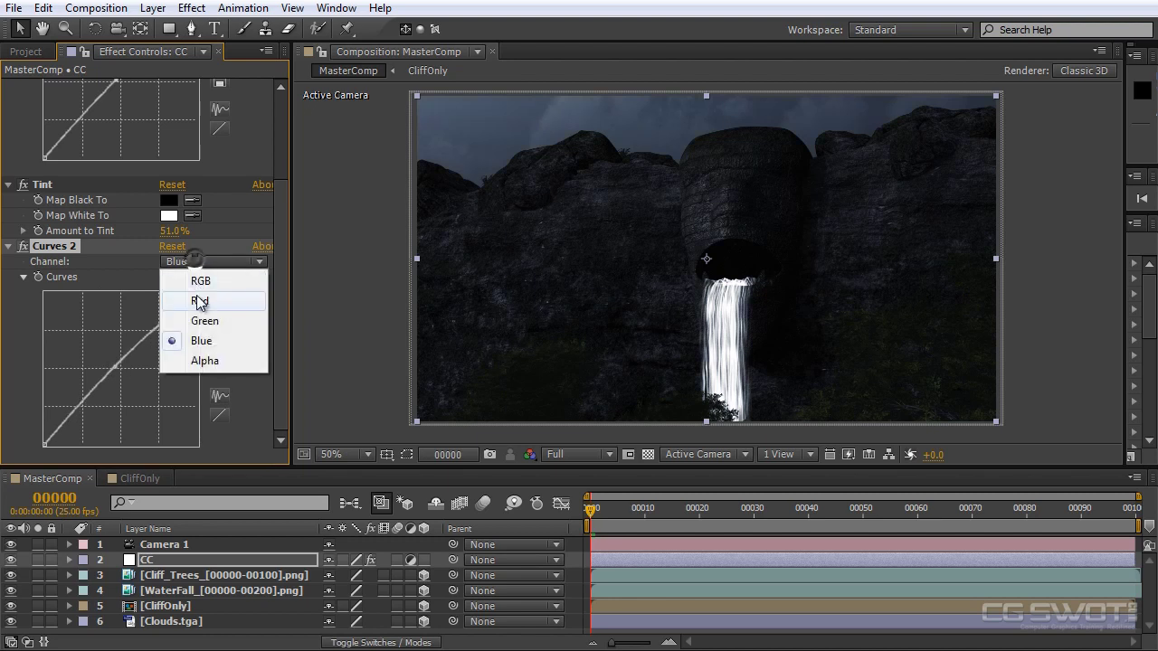
left_click(201, 300)
left_click_drag(118, 370, 123, 379)
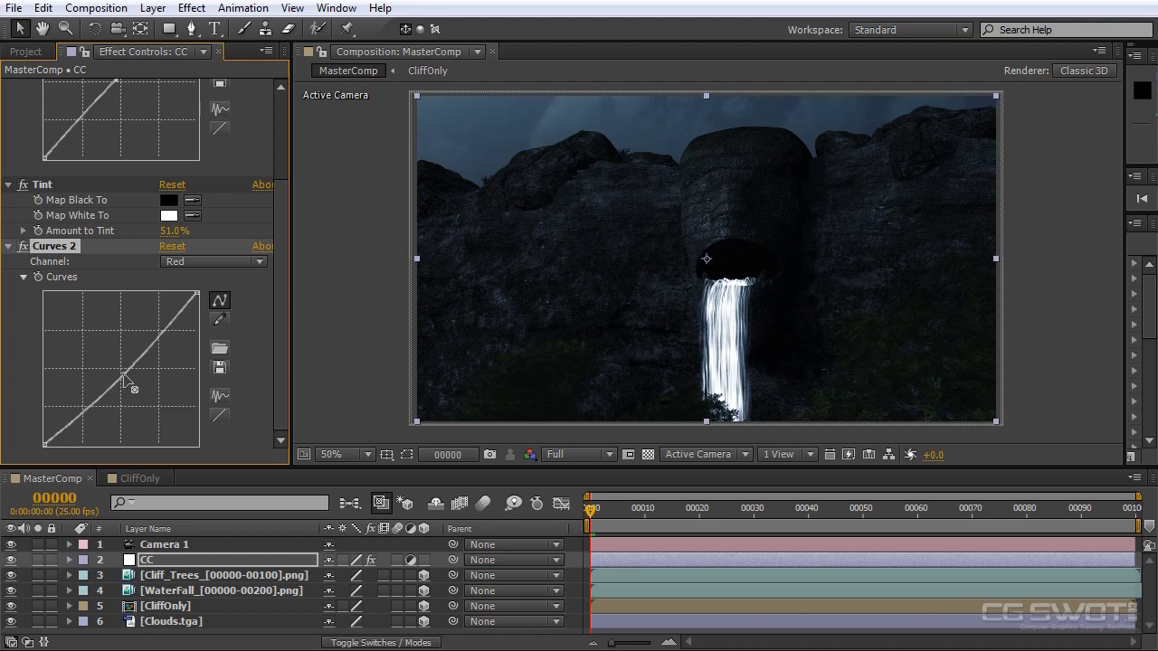
left_click(213, 263)
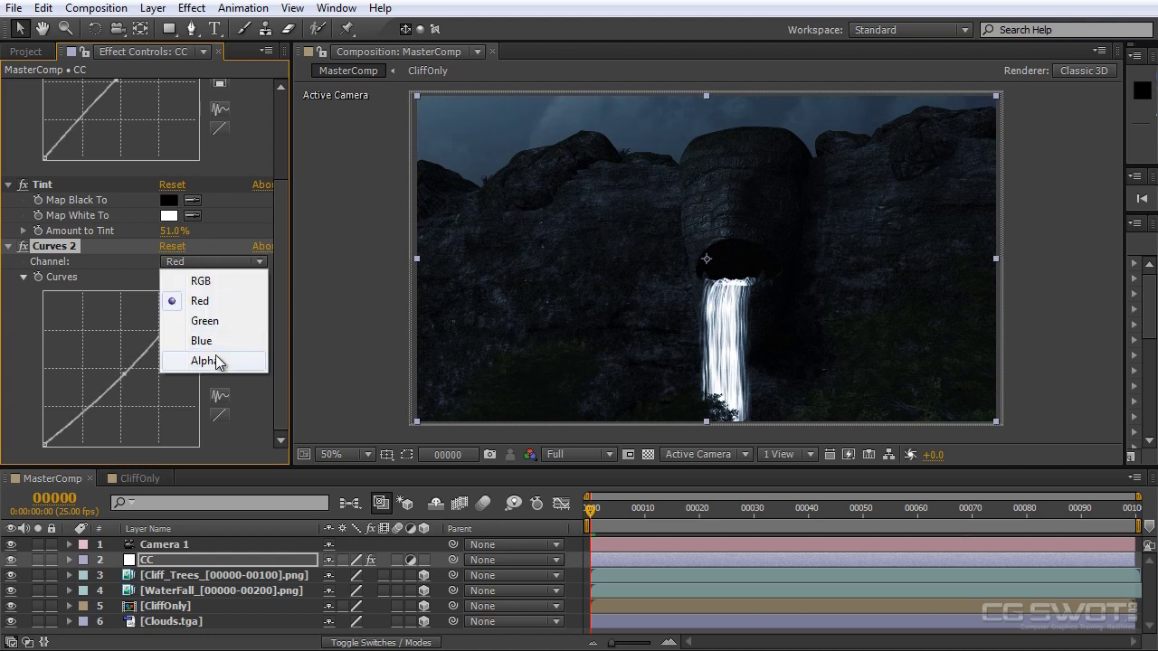
left_click(205, 282)
left_click_drag(123, 371, 123, 374)
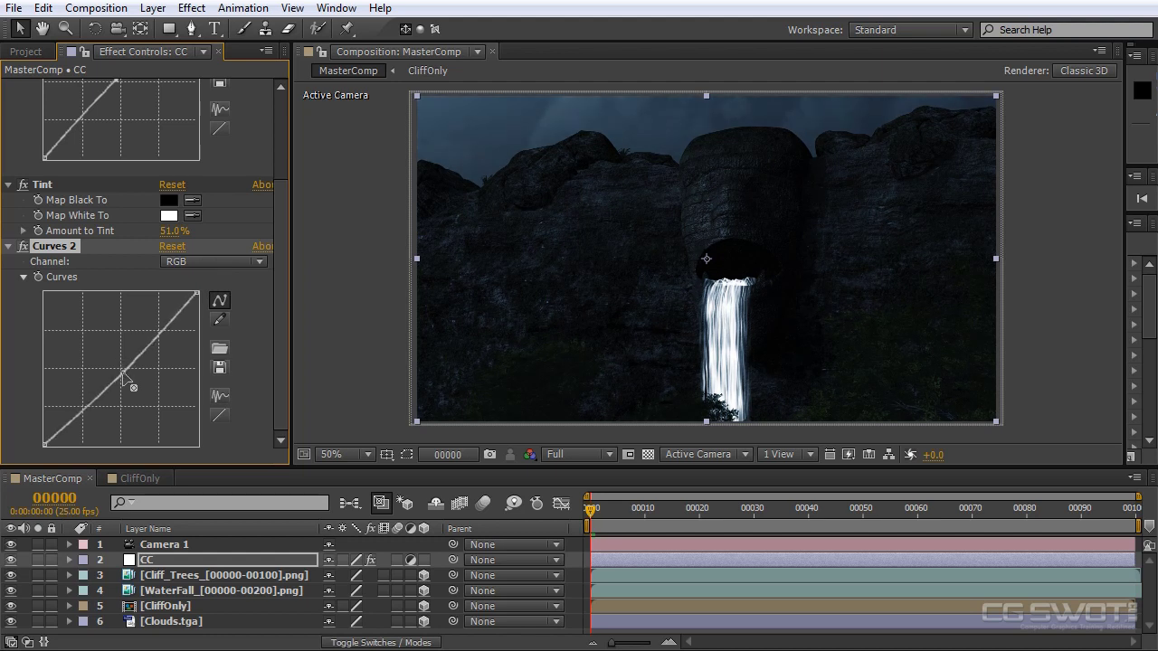
Collapse the Curves 2, Tint and Curves effect settings on the CC layer
scroll(712, 320, "up", 2)
scroll(712, 320, "down", 2)
left_click(8, 246)
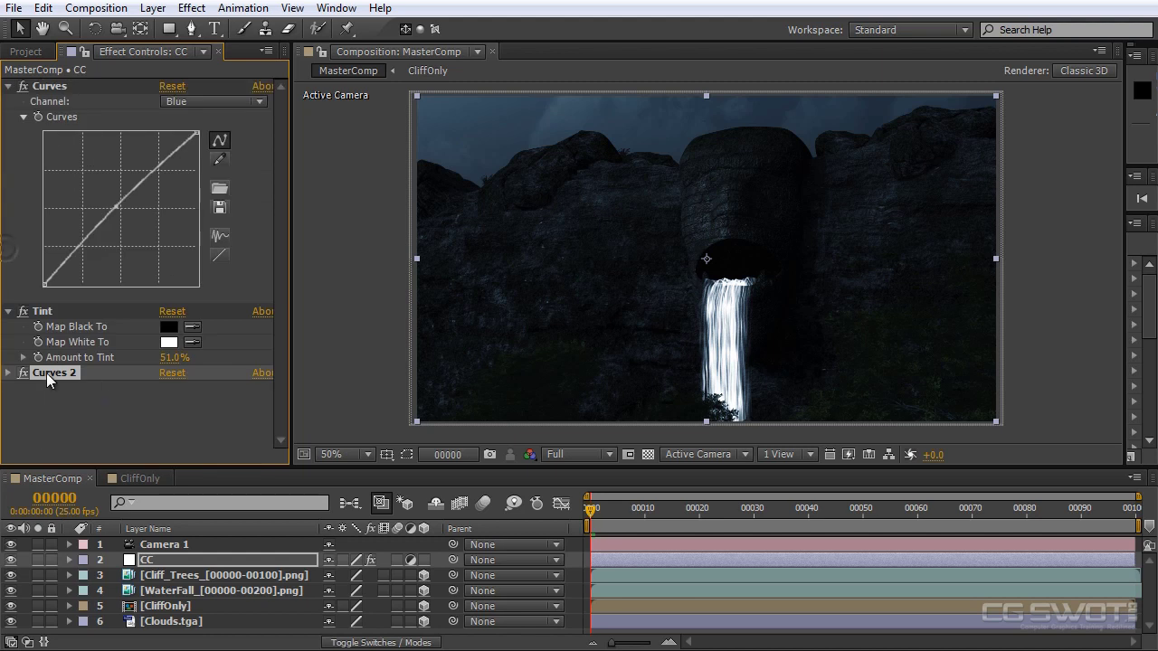
left_click(7, 312)
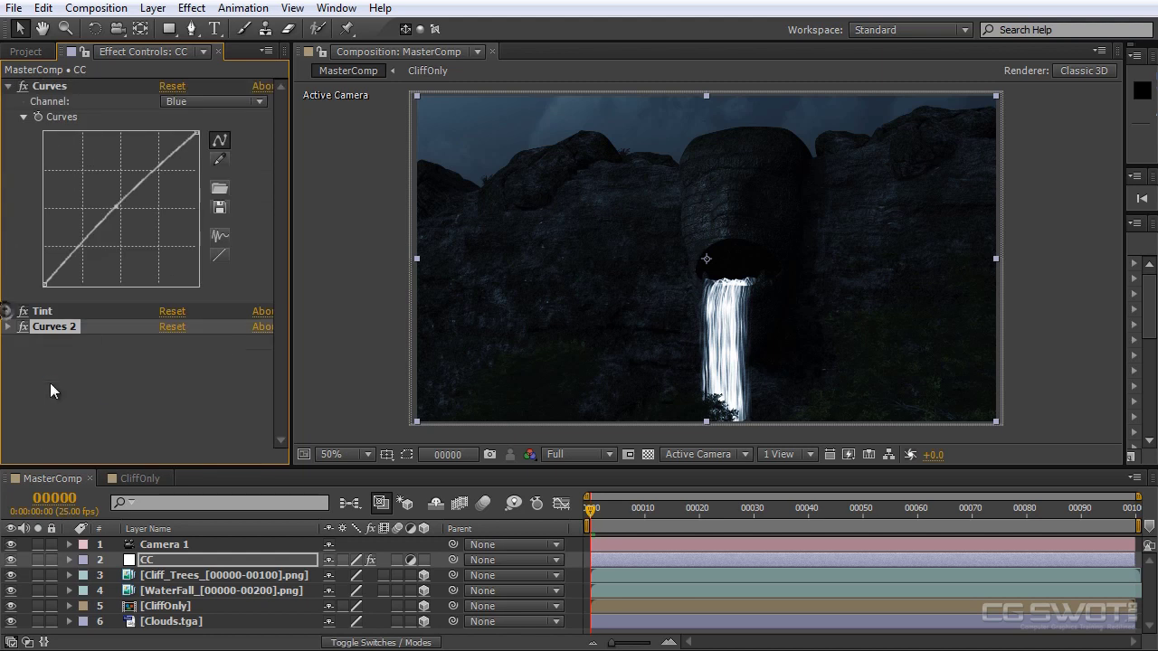
left_click(8, 86)
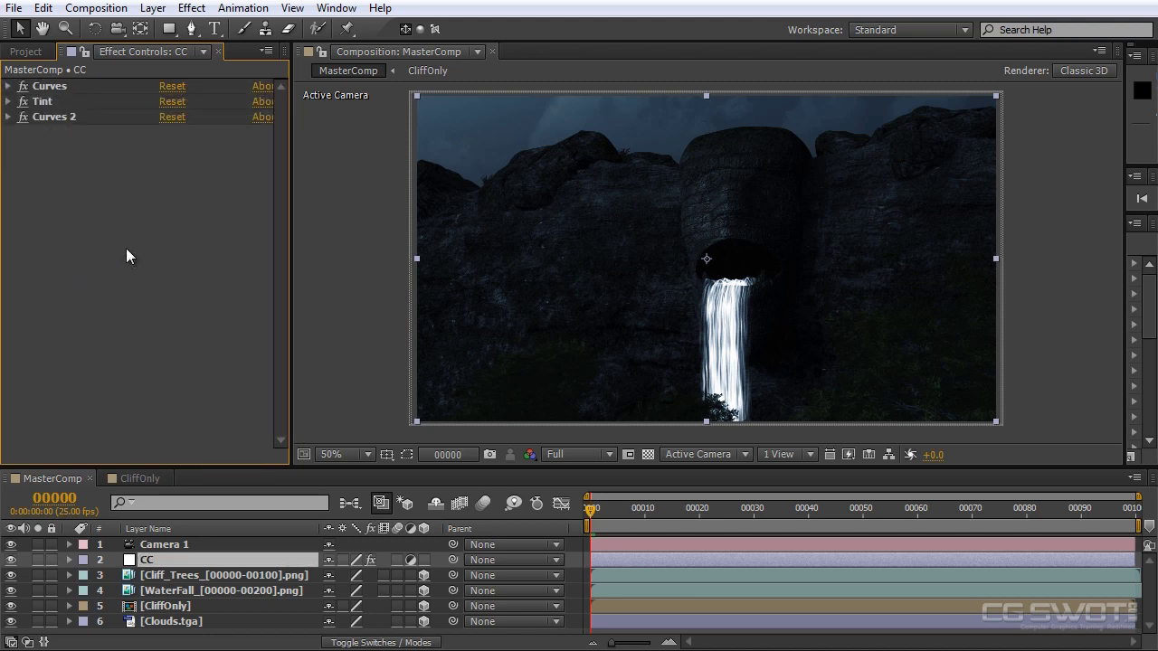
Pre-compose the WaterFall layer as WaterfallOnly, leaving all attributes in MasterComp and opening the new composition
left_click(208, 590)
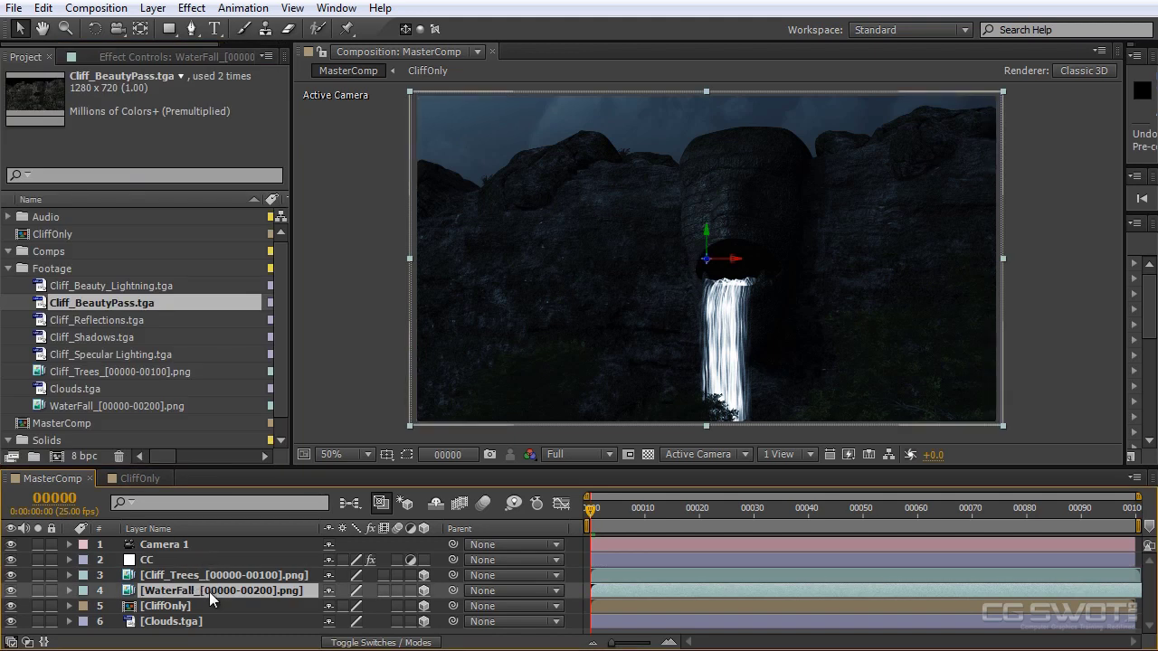
left_click(245, 602)
left_click(244, 595)
left_click(152, 8)
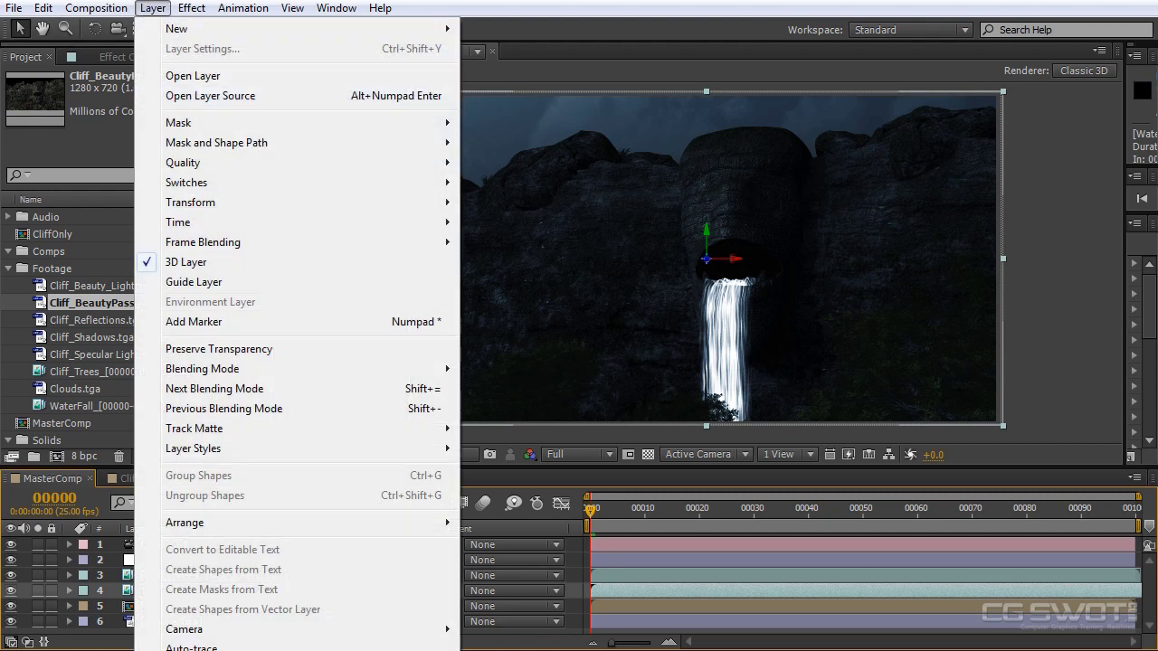
key("ctrl+shift+c")
left_click_drag(717, 241, 584, 251)
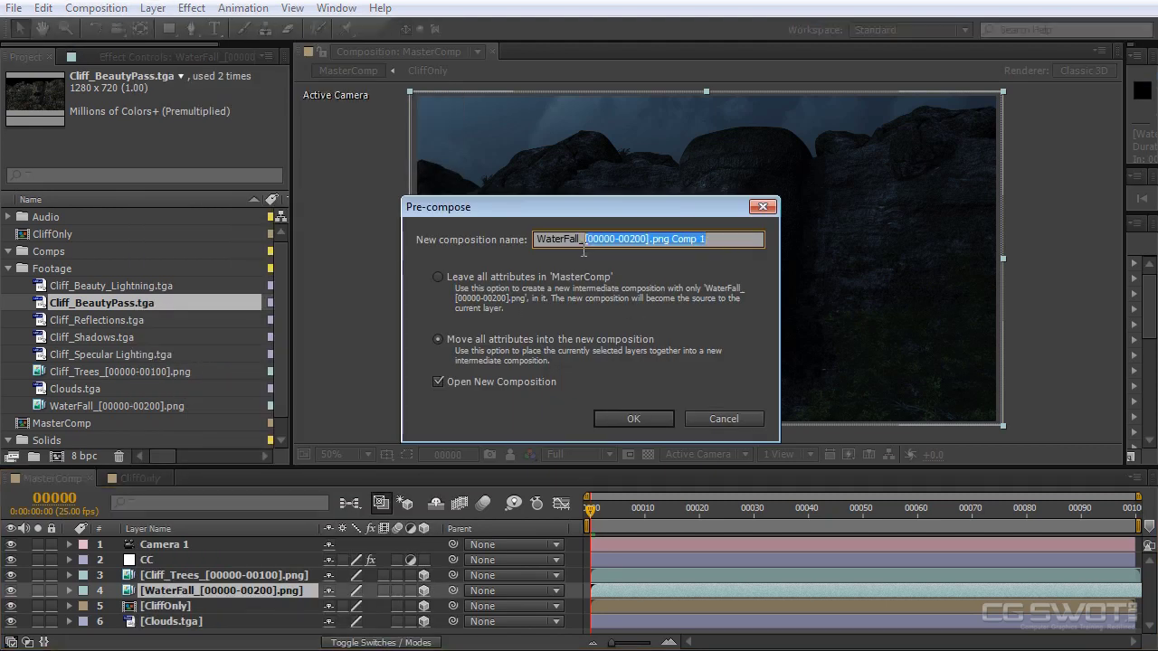
key("BackSpace")
type("Only")
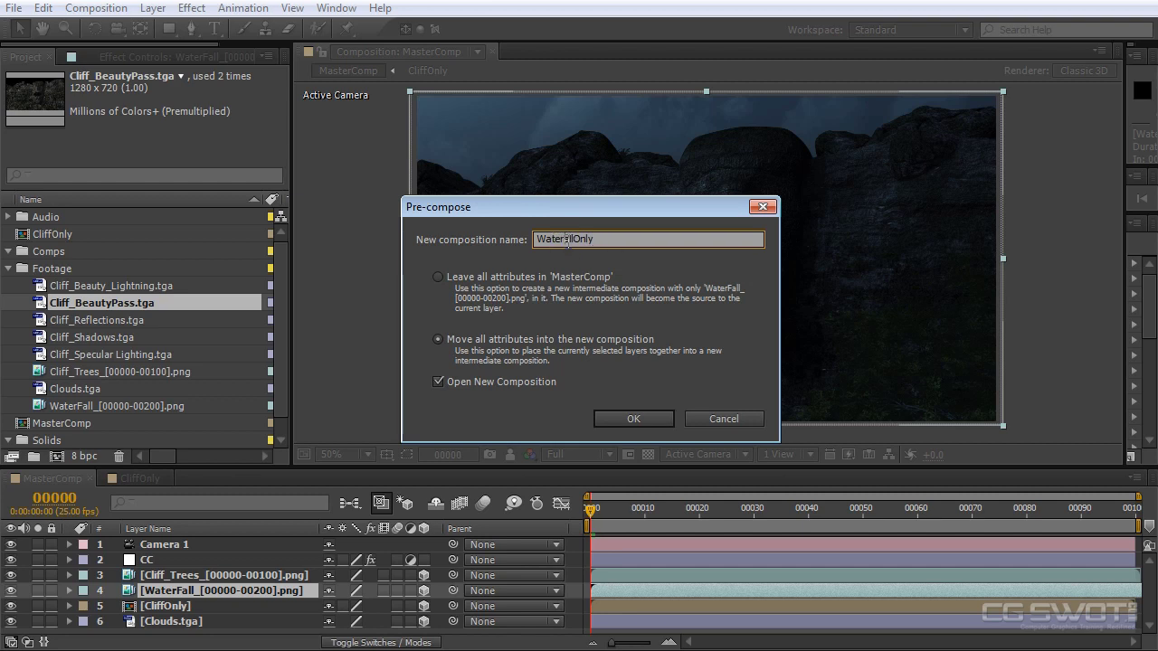
left_click(516, 278)
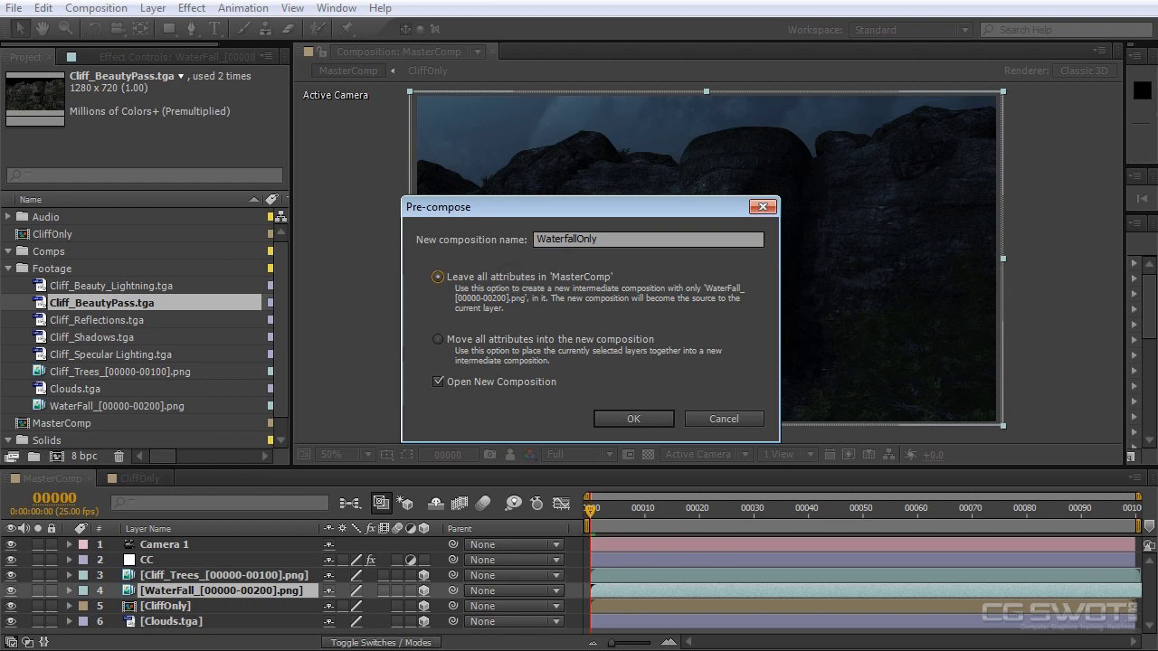
left_click(627, 422)
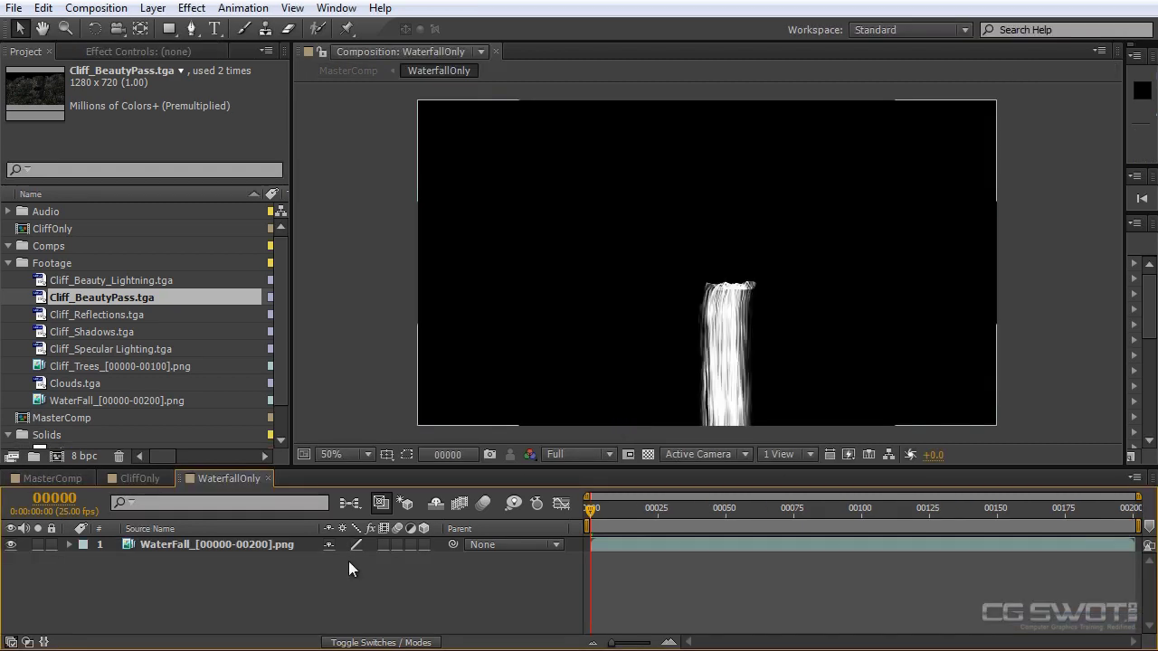
Examine the waterfall footage in WaterfallOnly and compare it with how it appears in MasterComp
left_click_drag(628, 502, 519, 529)
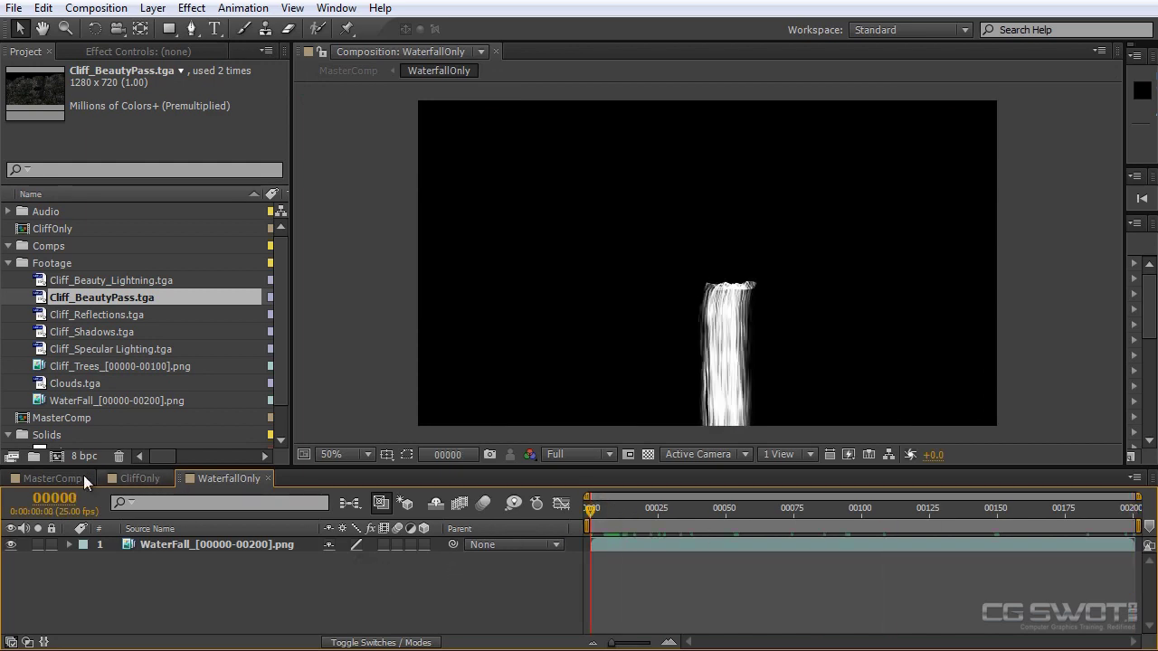
left_click(51, 479)
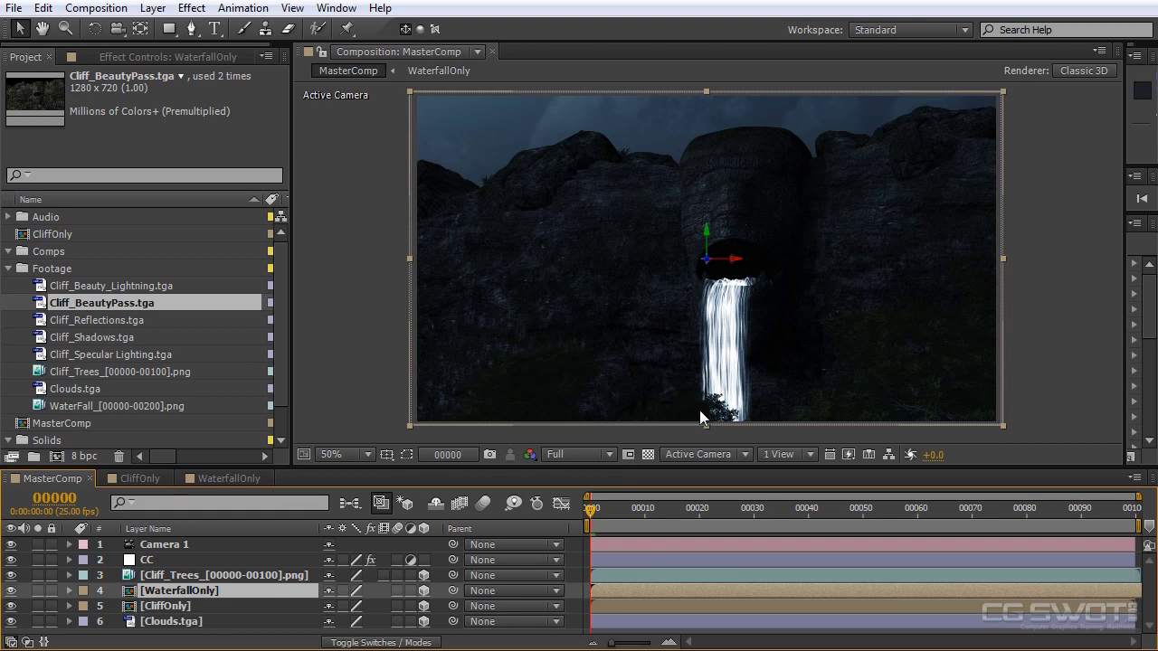
left_click(224, 478)
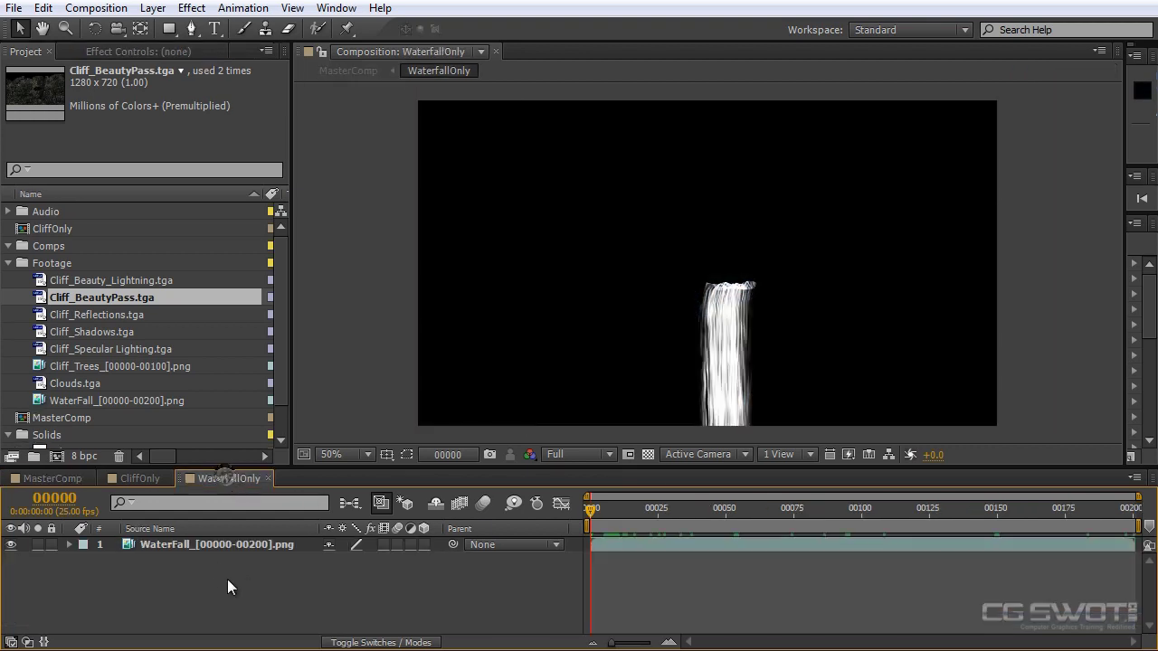
left_click(214, 546)
scroll(790, 354, "up", 2)
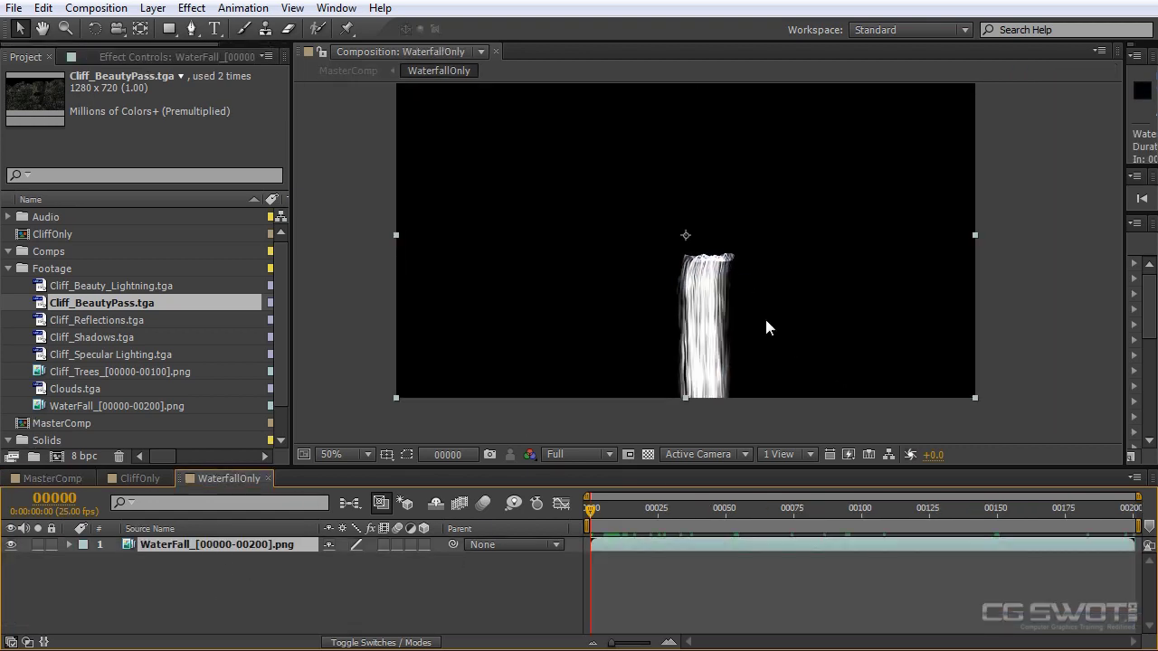
scroll(820, 276, "down", 2)
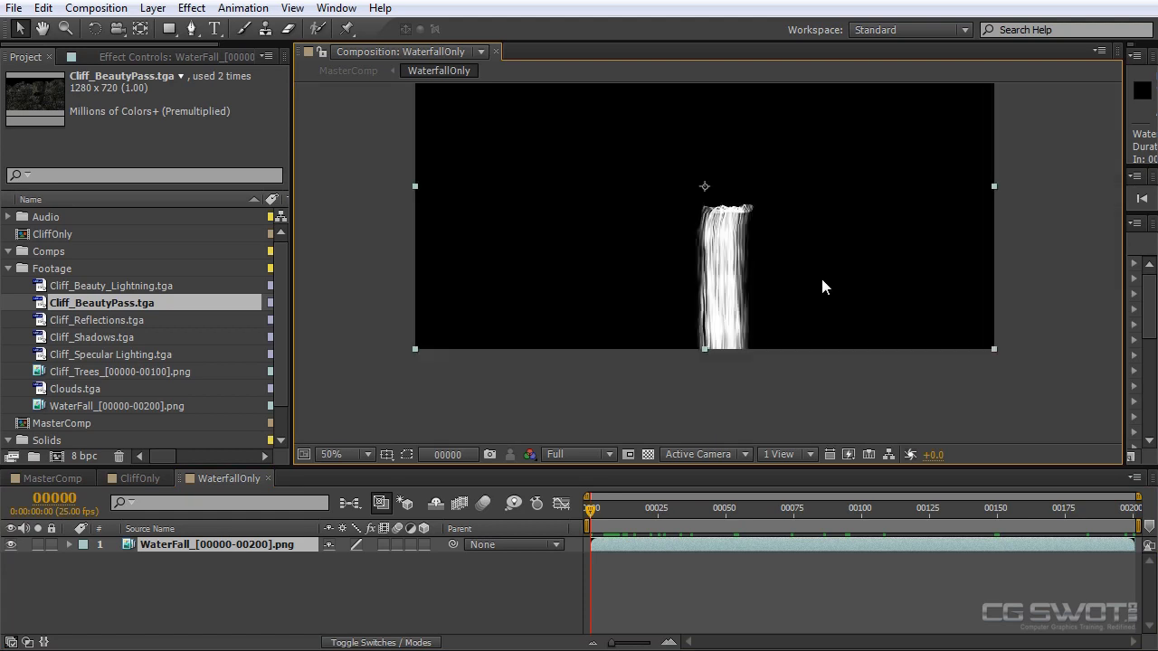
left_click(251, 595)
left_click(215, 545)
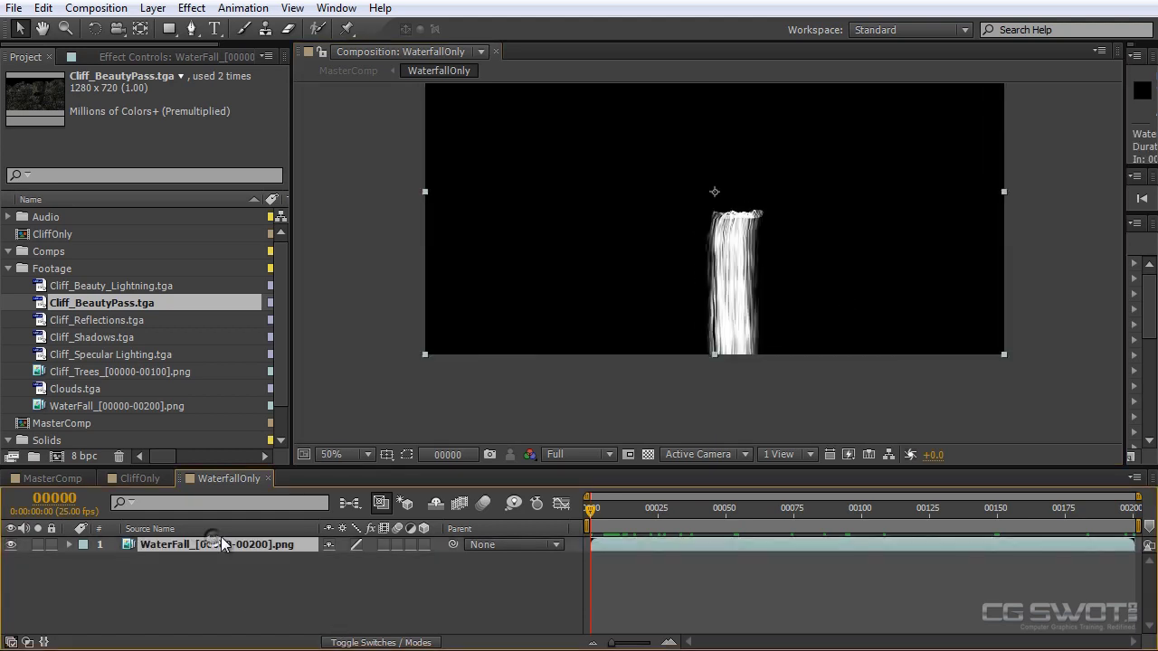
Create a 1280 x 720 px solid in pale cyan (about #CDEAF2) in the WaterfallOnly composition
left_click(152, 7)
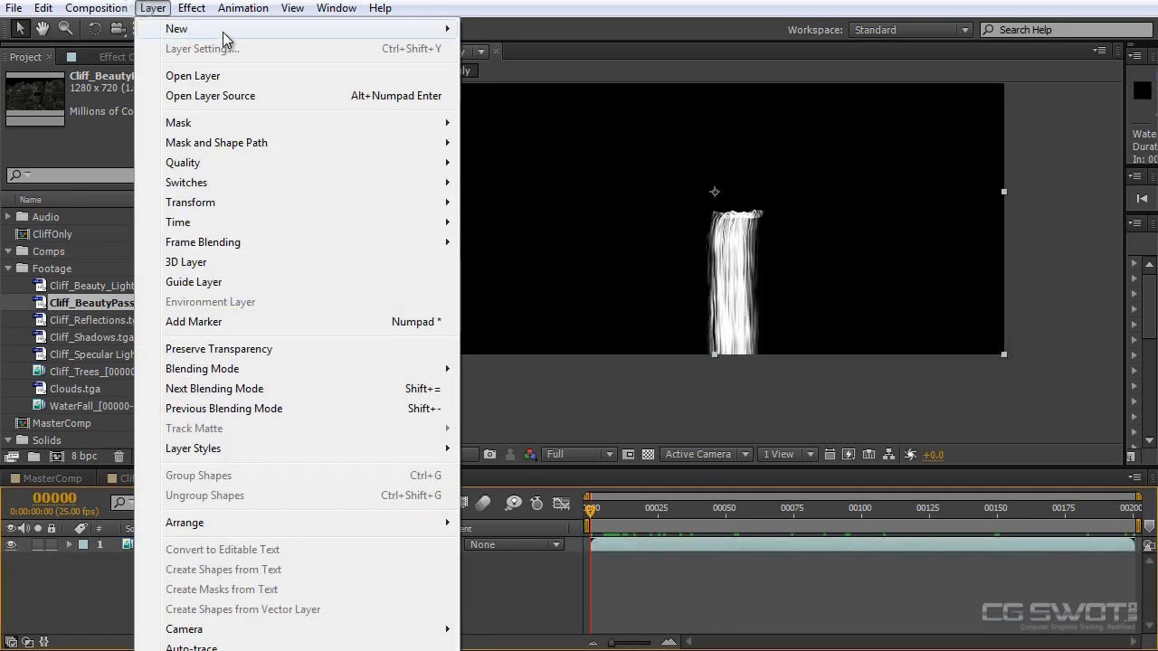
mouse_move(223, 33)
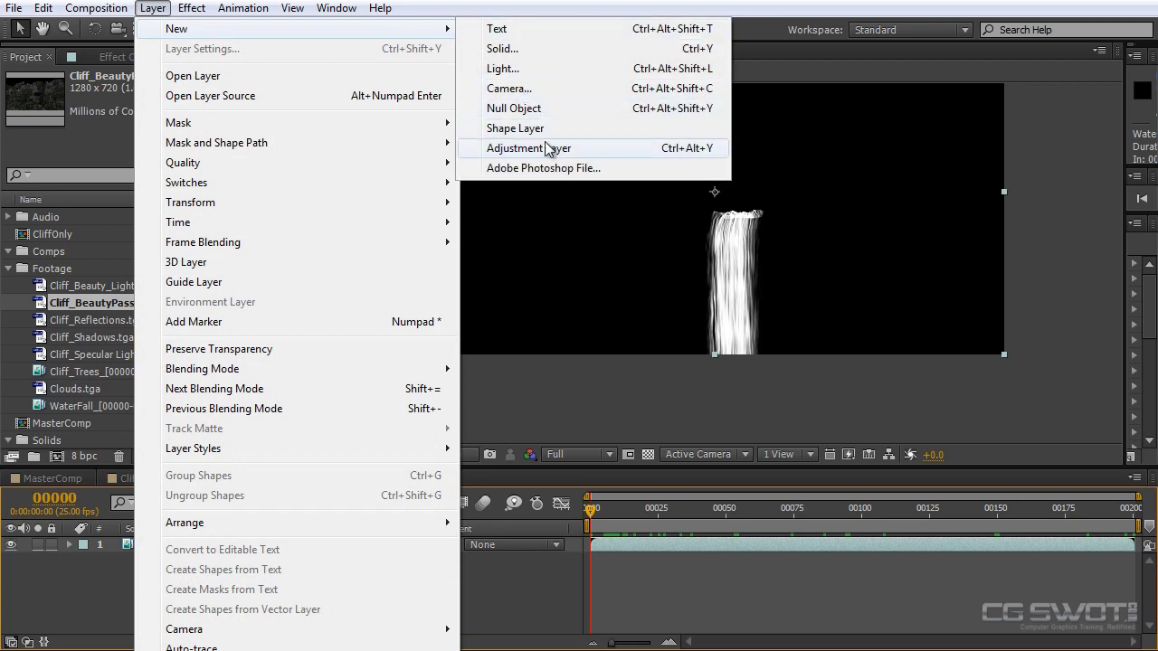
left_click(536, 47)
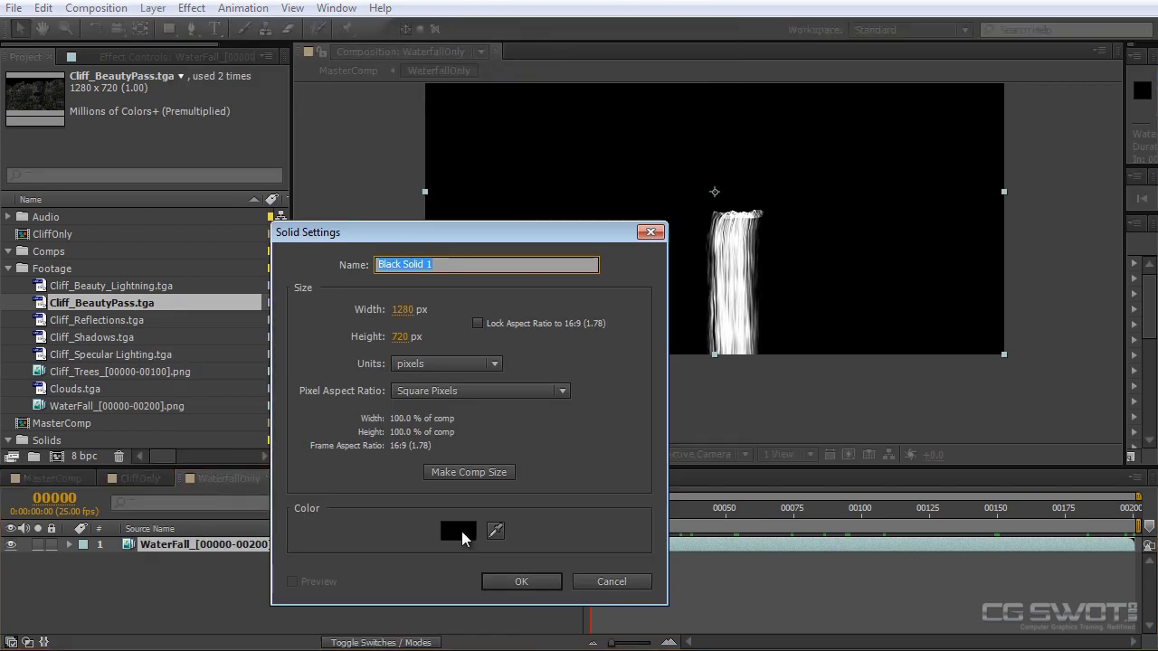
left_click(463, 531)
left_click_drag(175, 250, 157, 220)
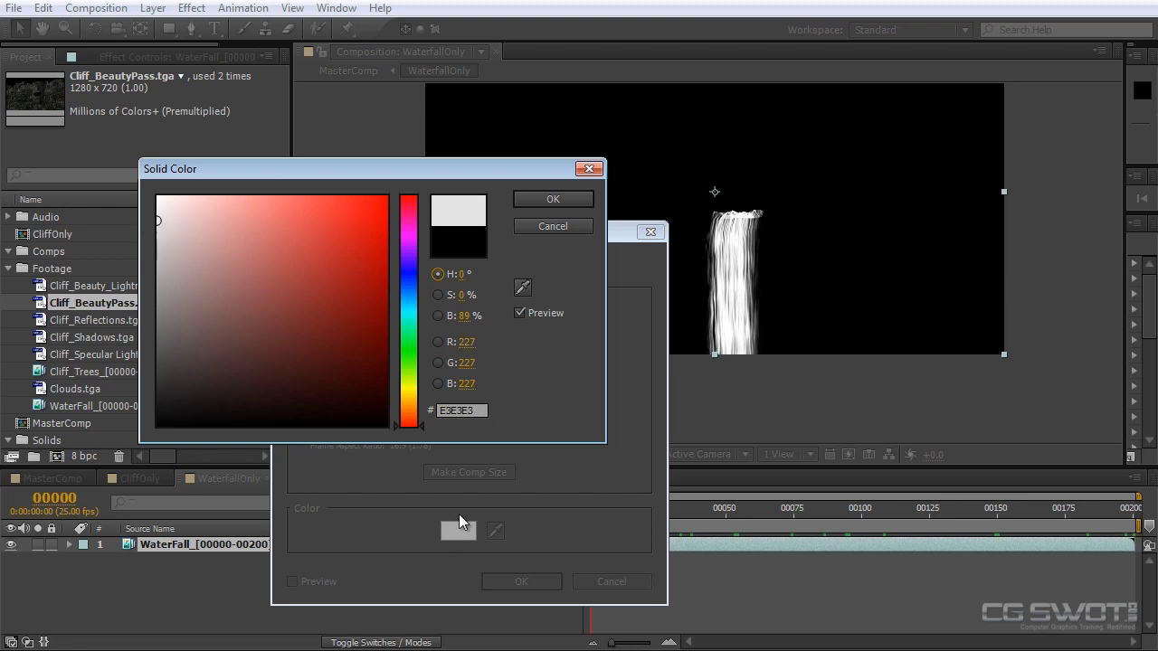
mouse_move(409, 318)
left_mouse_down()
mouse_move(410, 291)
mouse_move(407, 309)
left_mouse_up()
left_click_drag(183, 207, 192, 207)
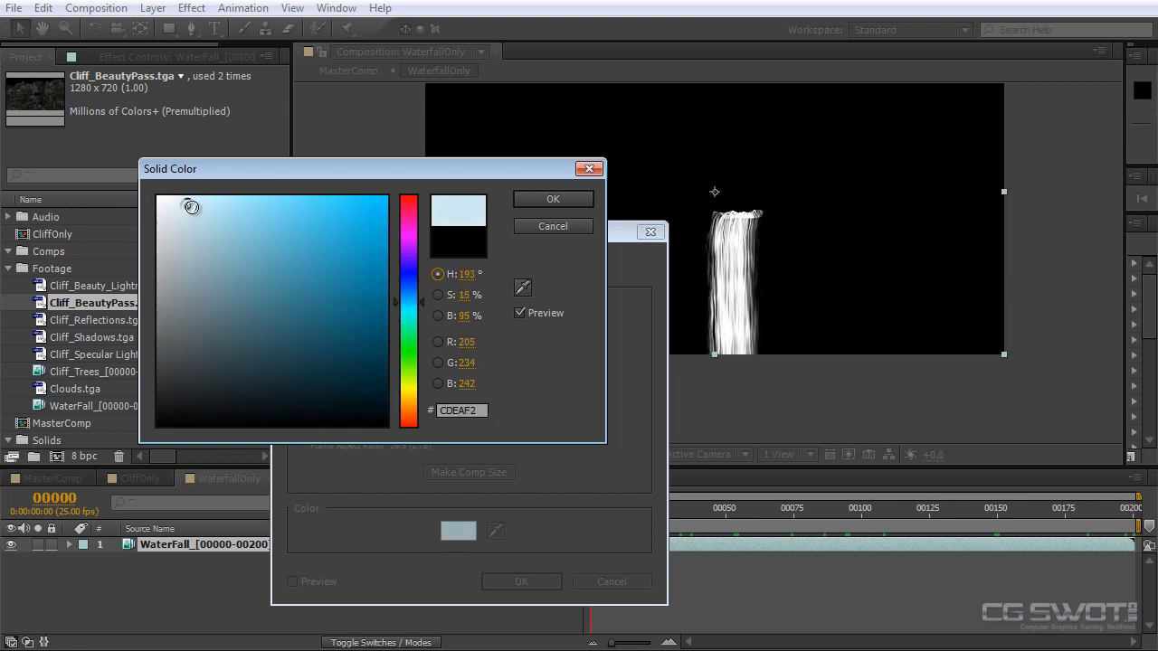
left_click(560, 200)
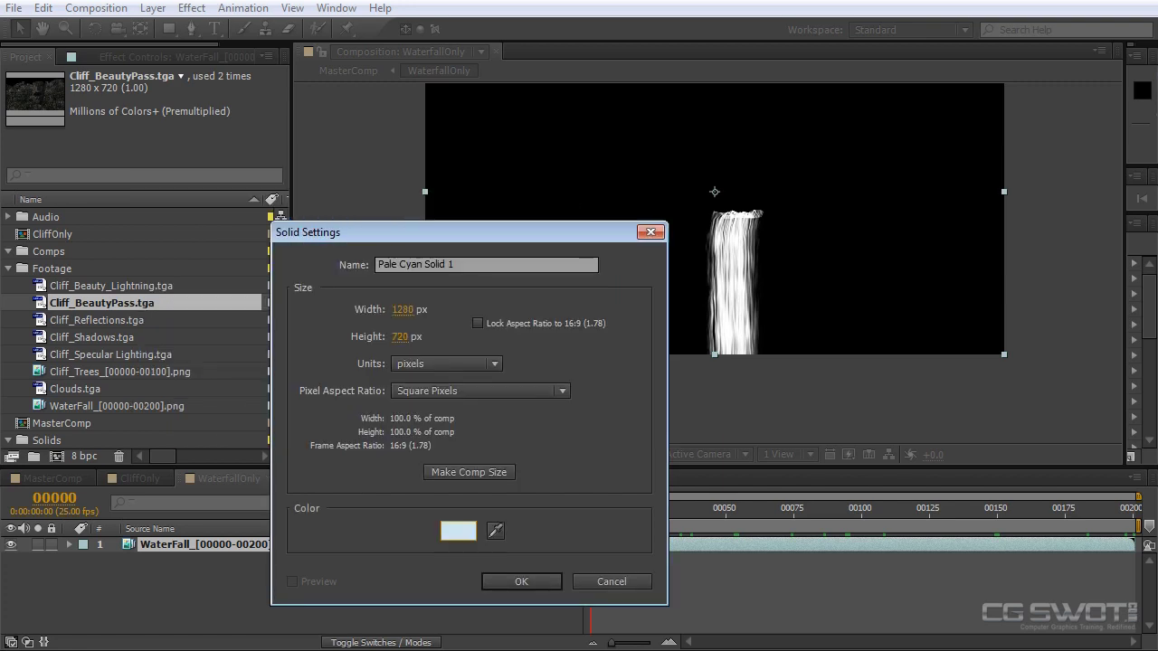
left_click(527, 580)
Place the pale cyan solid below the WaterFall layer and set its track matte to Luma Matte from that layer
left_click_drag(226, 554, 221, 591)
left_click(248, 532)
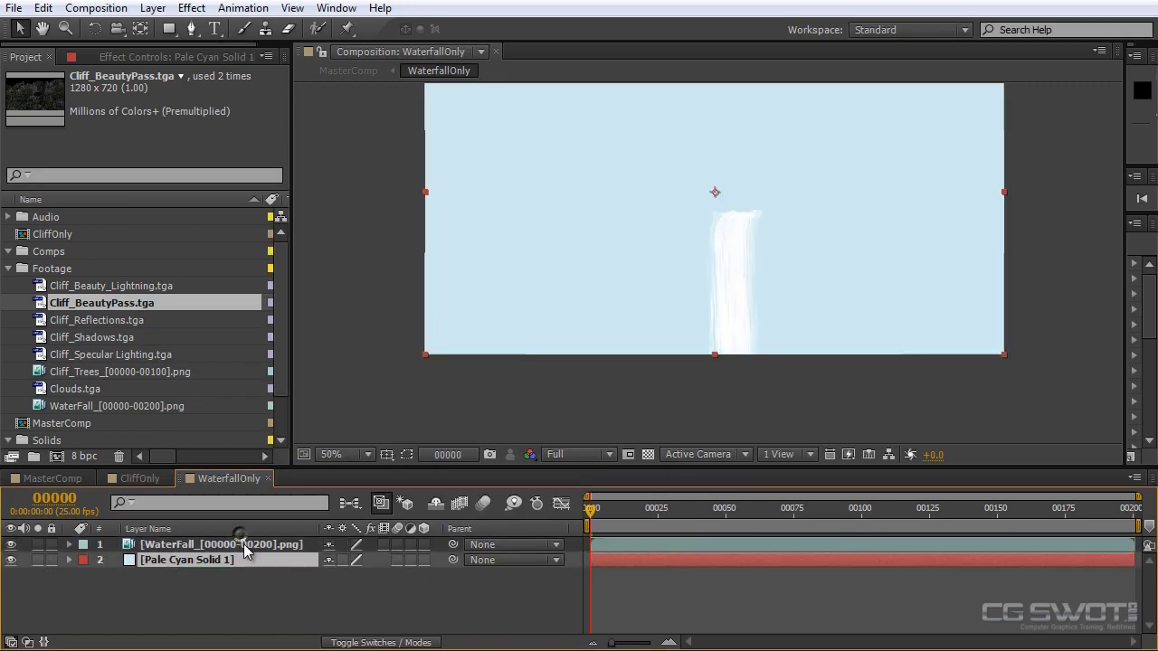
left_click(244, 546)
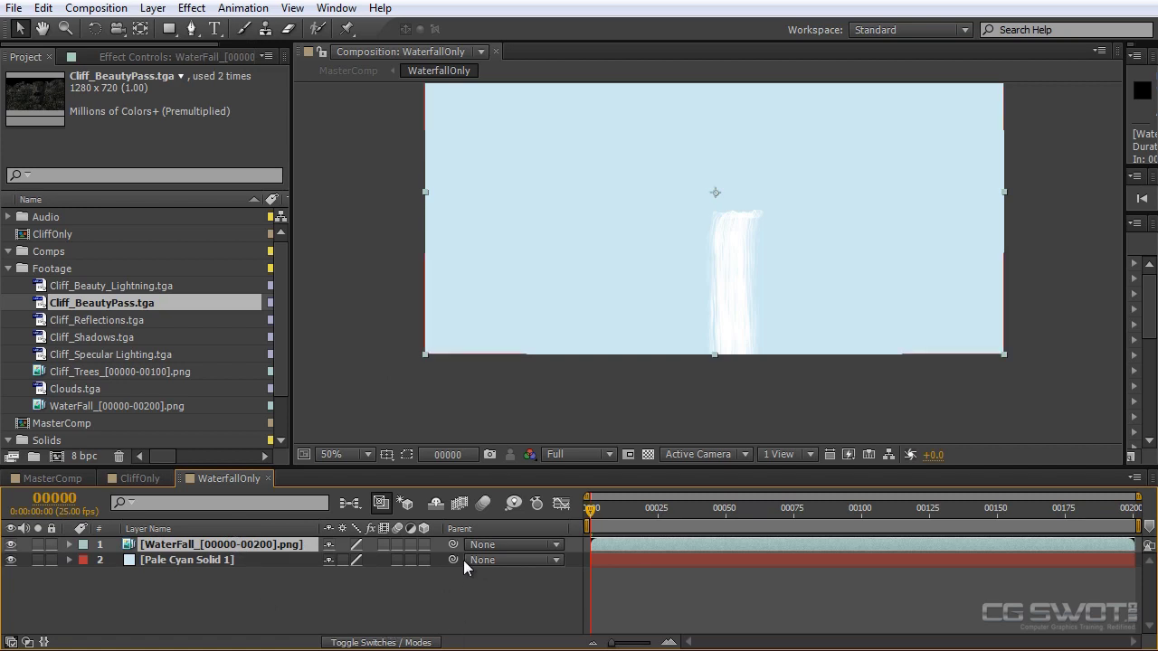
left_click(389, 644)
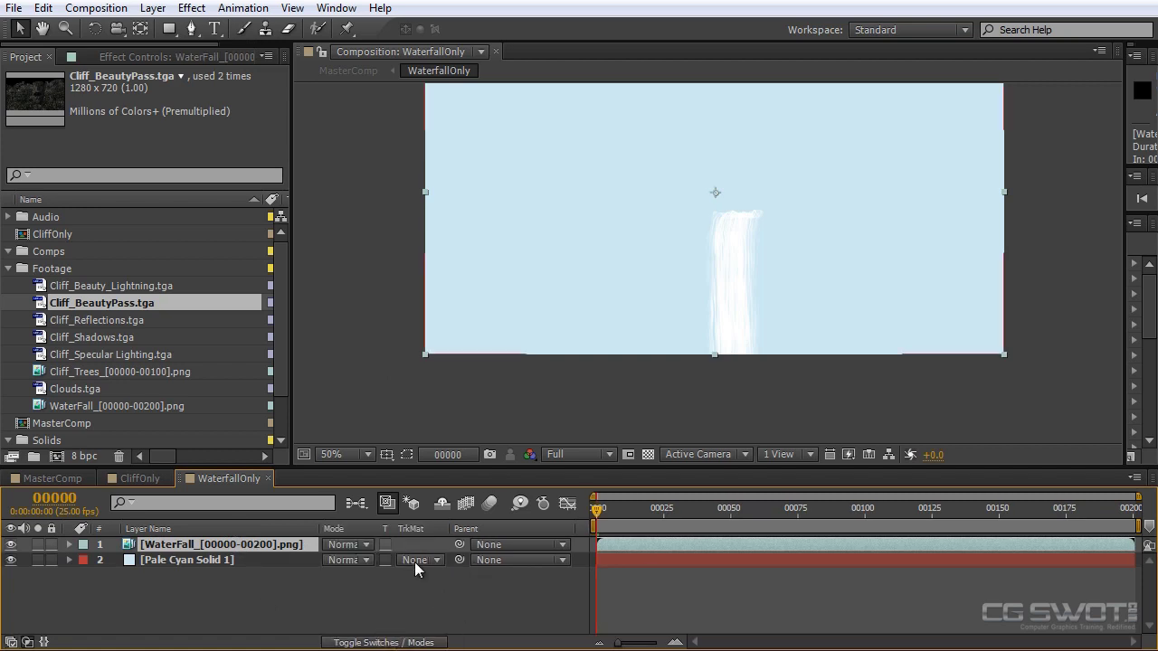
left_click(353, 560)
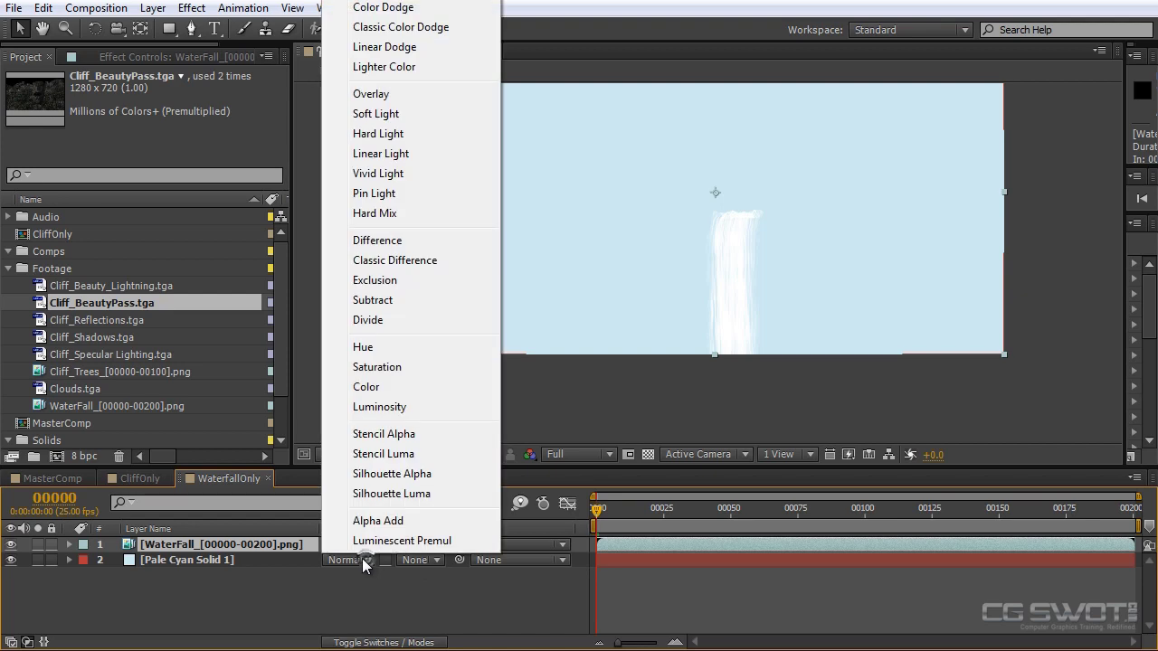
left_click(425, 560)
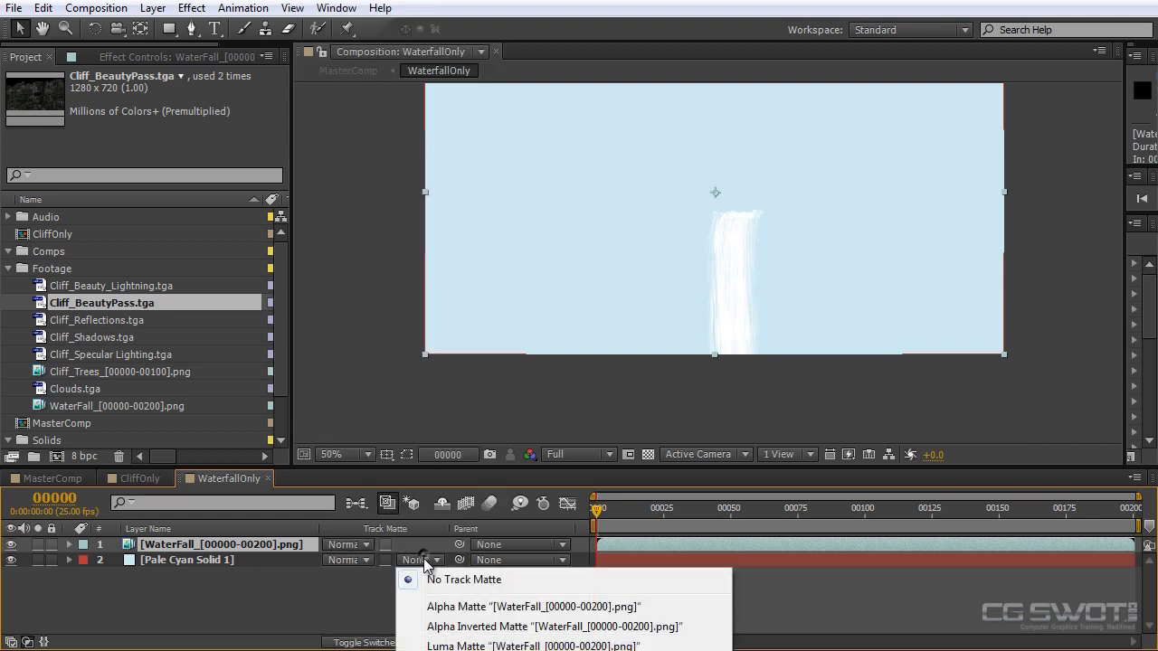
left_click(457, 646)
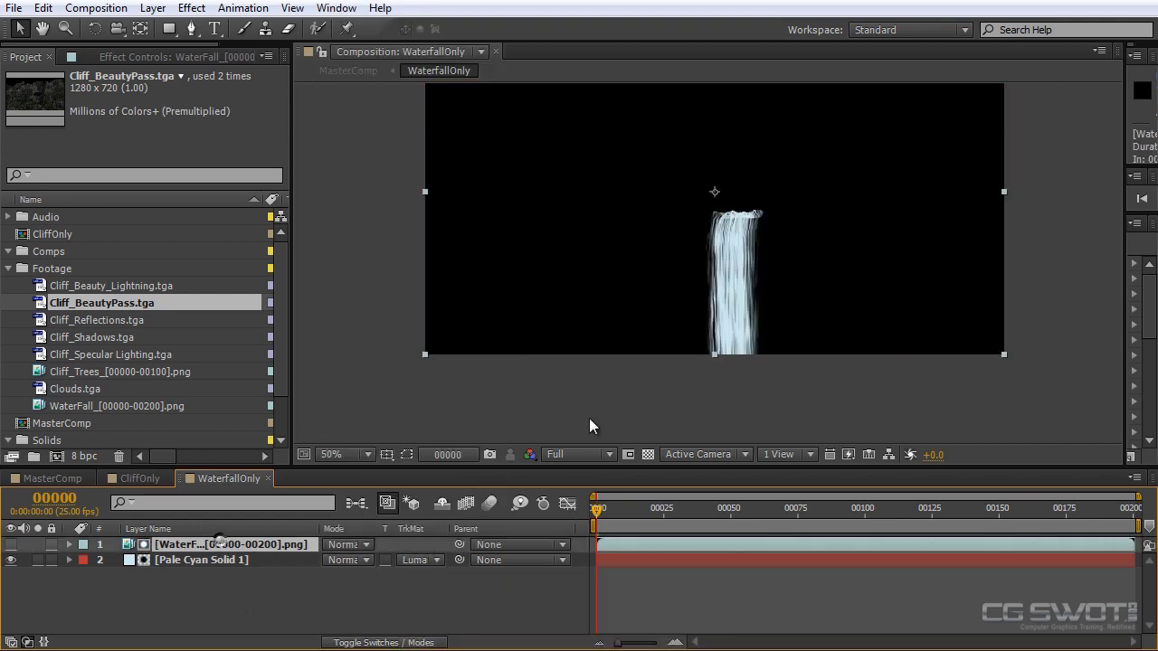
scroll(707, 264, "up", 2)
scroll(773, 266, "down", 2)
left_click(220, 546)
left_click(154, 8)
mouse_move(192, 9)
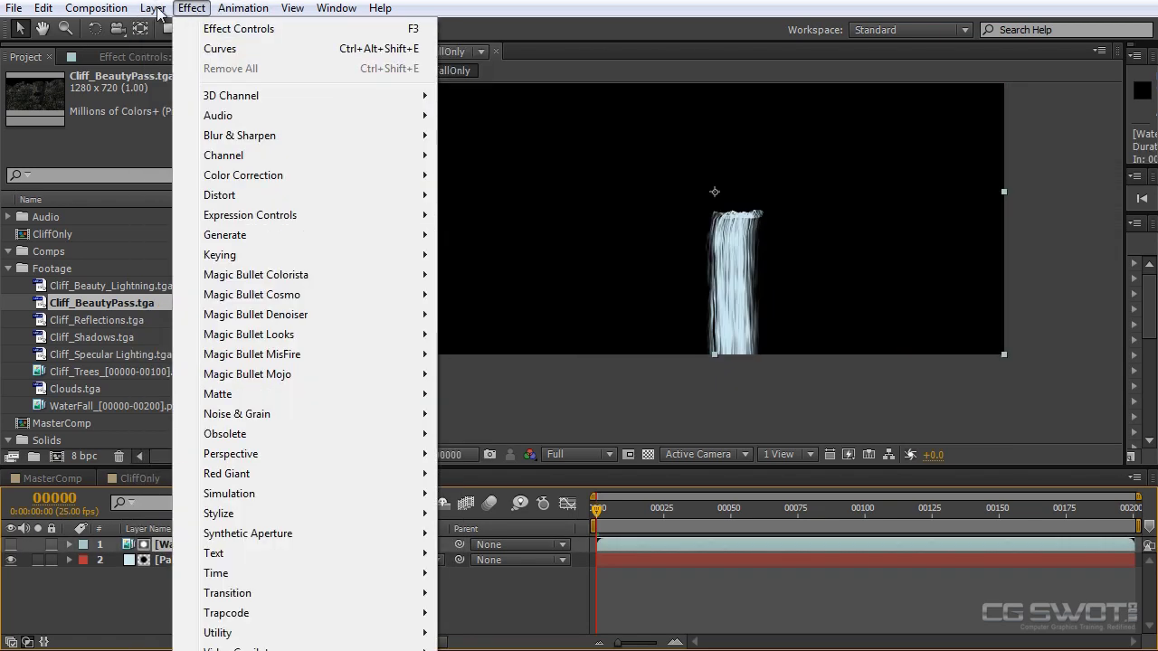
left_click(95, 8)
left_click(95, 9)
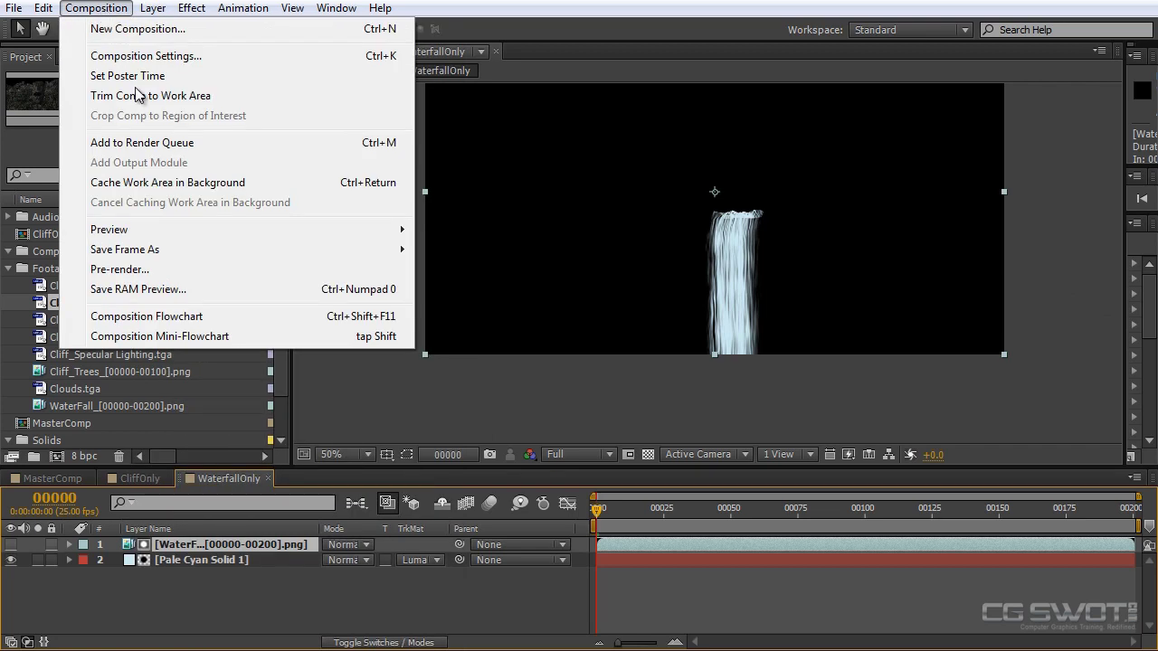
left_click(268, 589)
Change the Pale Cyan Solid 1 layer's color to a paler bluish white, #E4EFF2, and inspect the waterfall up close
left_click(220, 561)
left_click(152, 9)
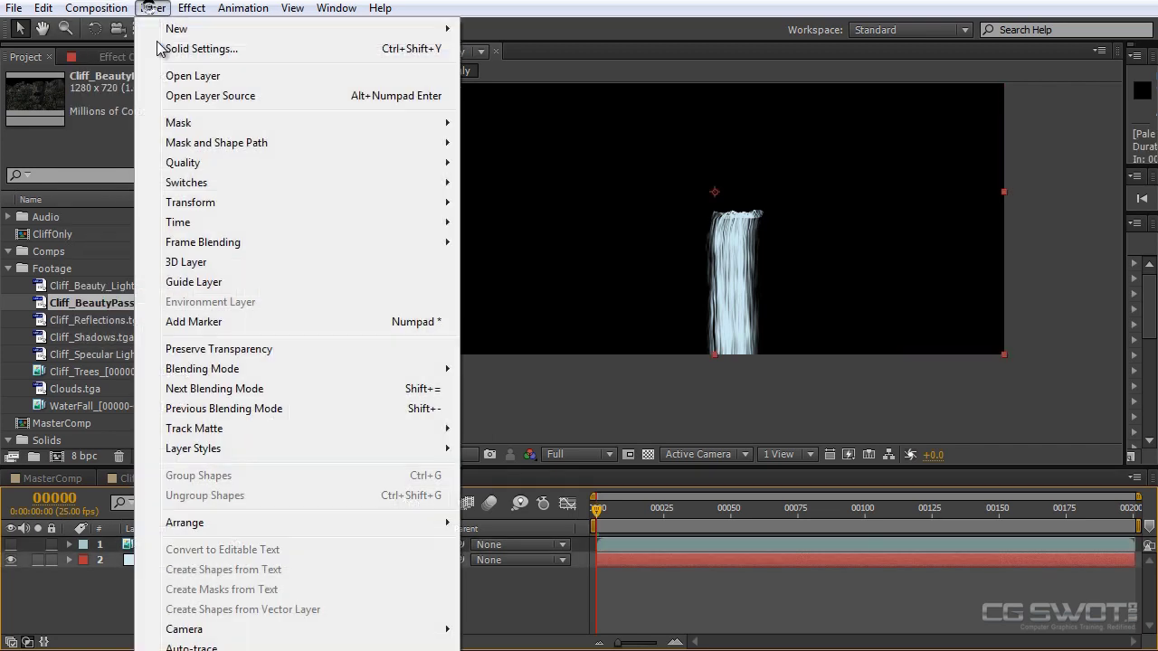
left_click(201, 49)
left_click(563, 417)
left_click_drag(191, 207, 169, 207)
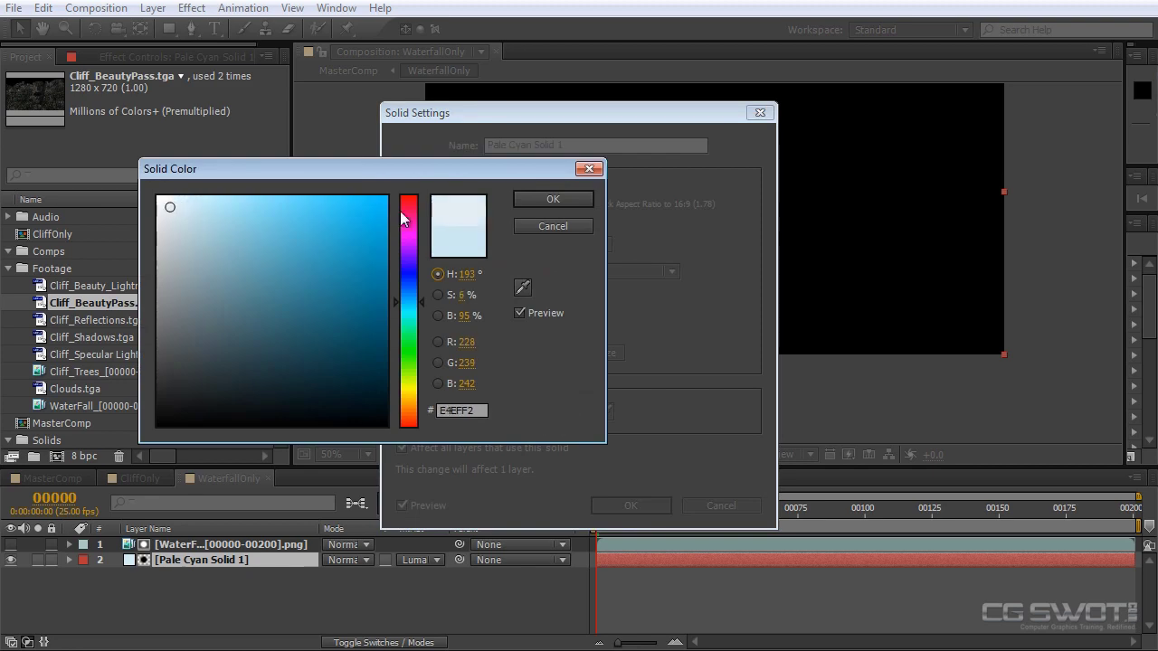
left_click(542, 196)
left_click(646, 507)
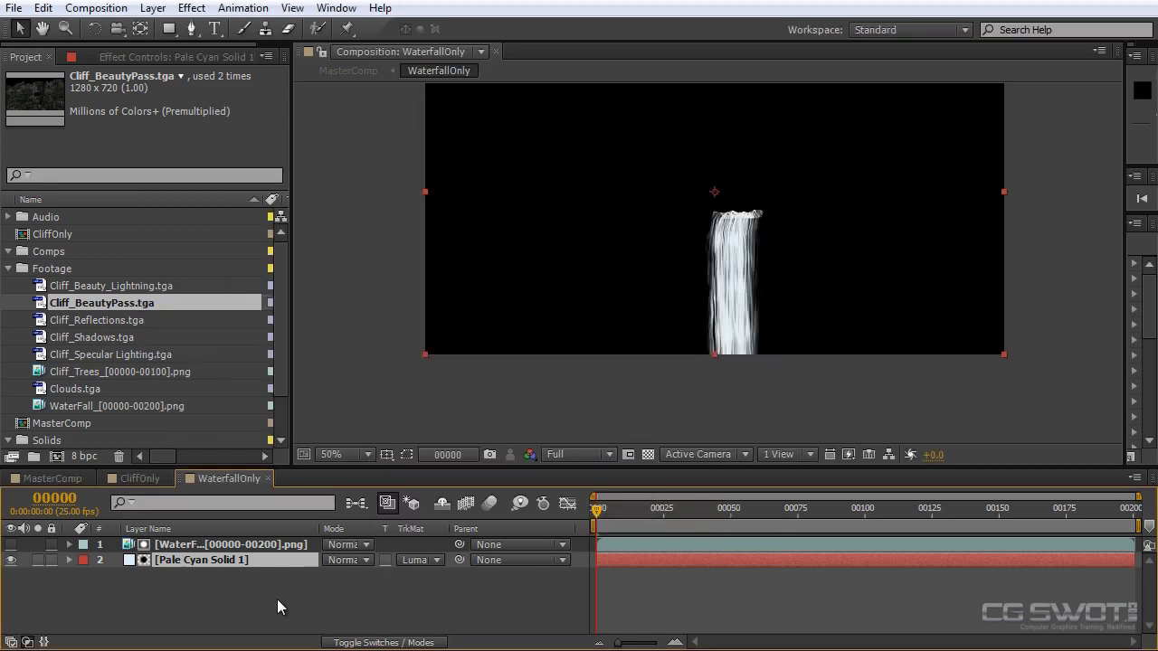
left_click(207, 561)
key("period")
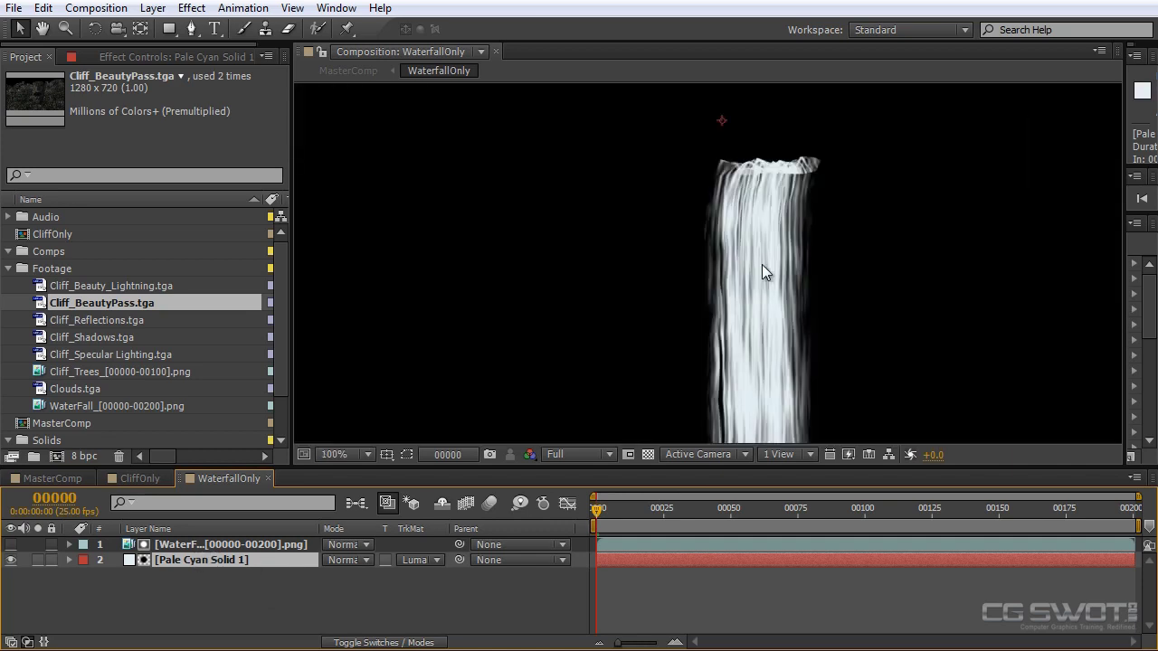
key("comma")
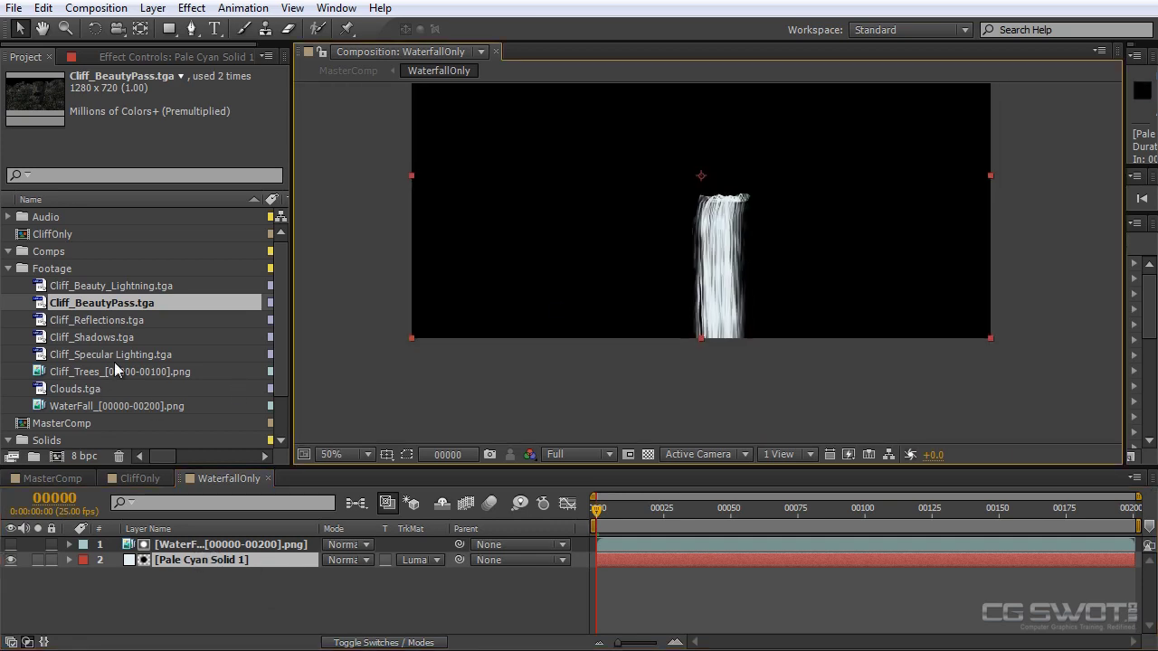
Add Cliff_BeautyPass.tga as the lowest layer in WaterfallOnly and make it a guide layer
left_click_drag(119, 303, 217, 603)
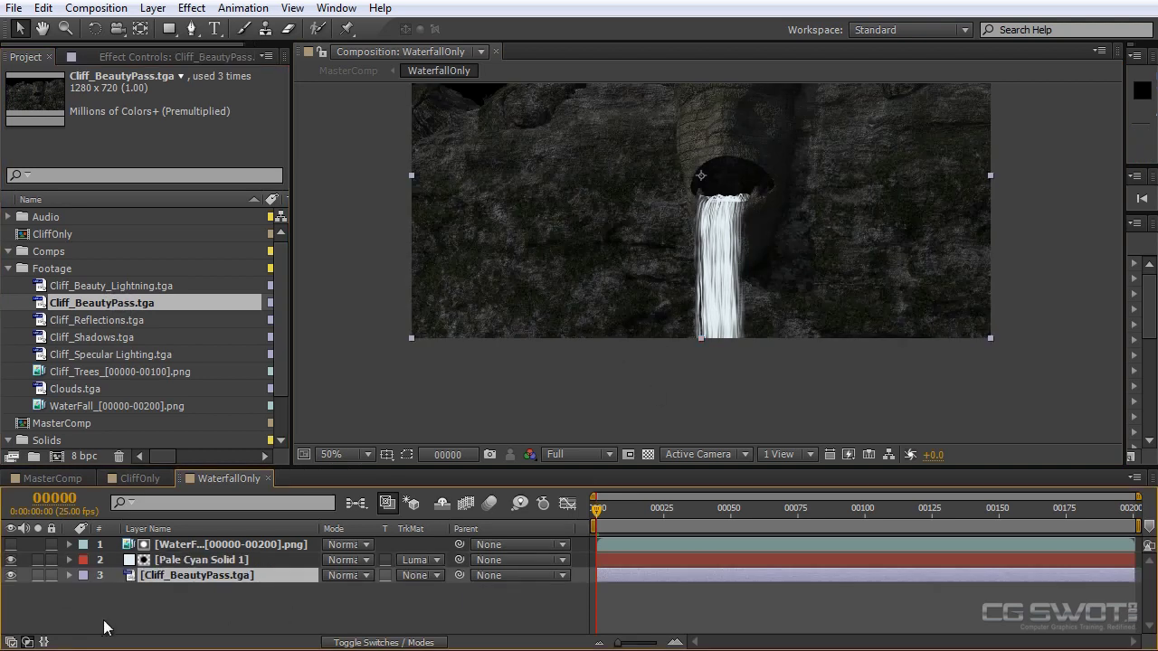
right_click(186, 578)
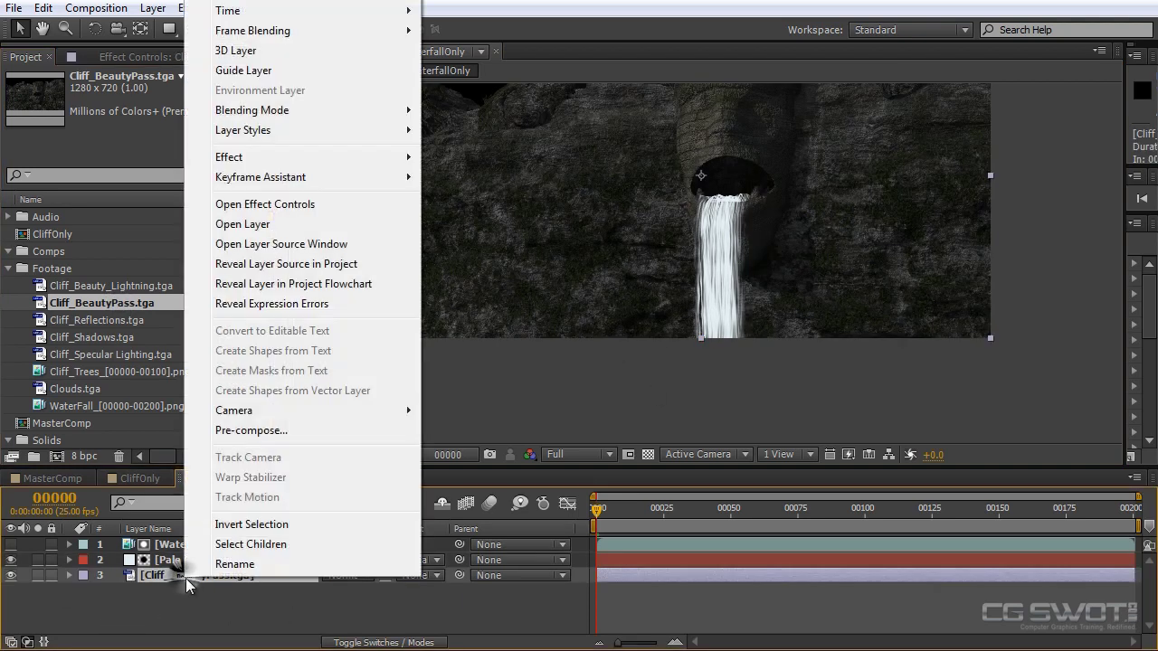
left_click(282, 74)
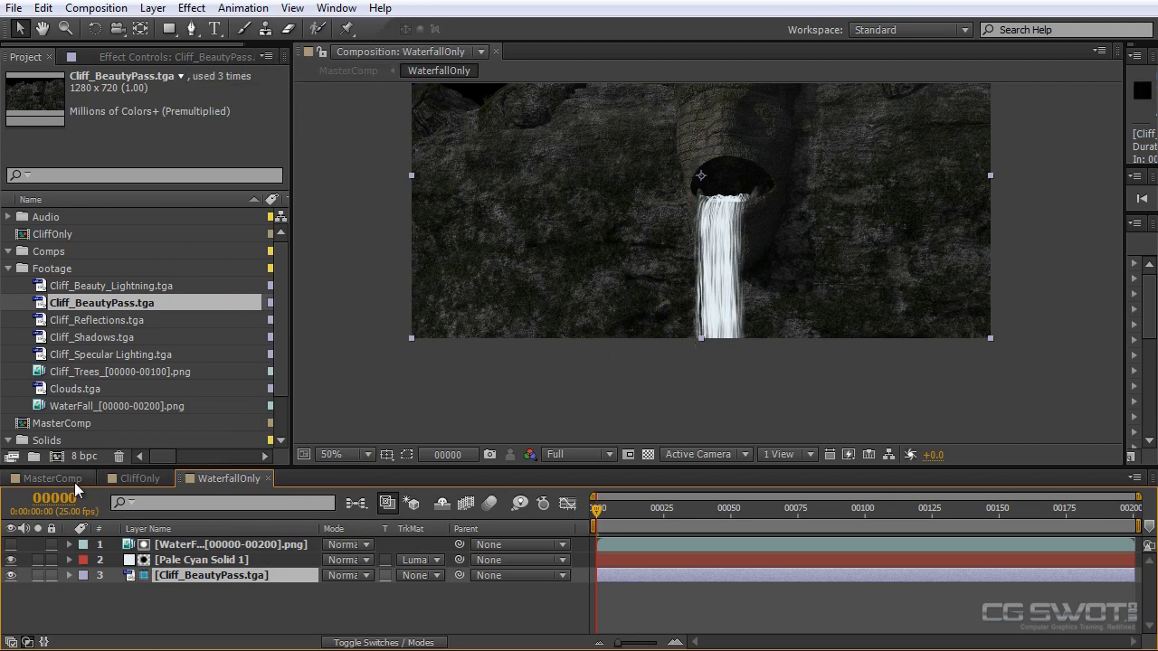
left_click_drag(593, 336, 582, 411)
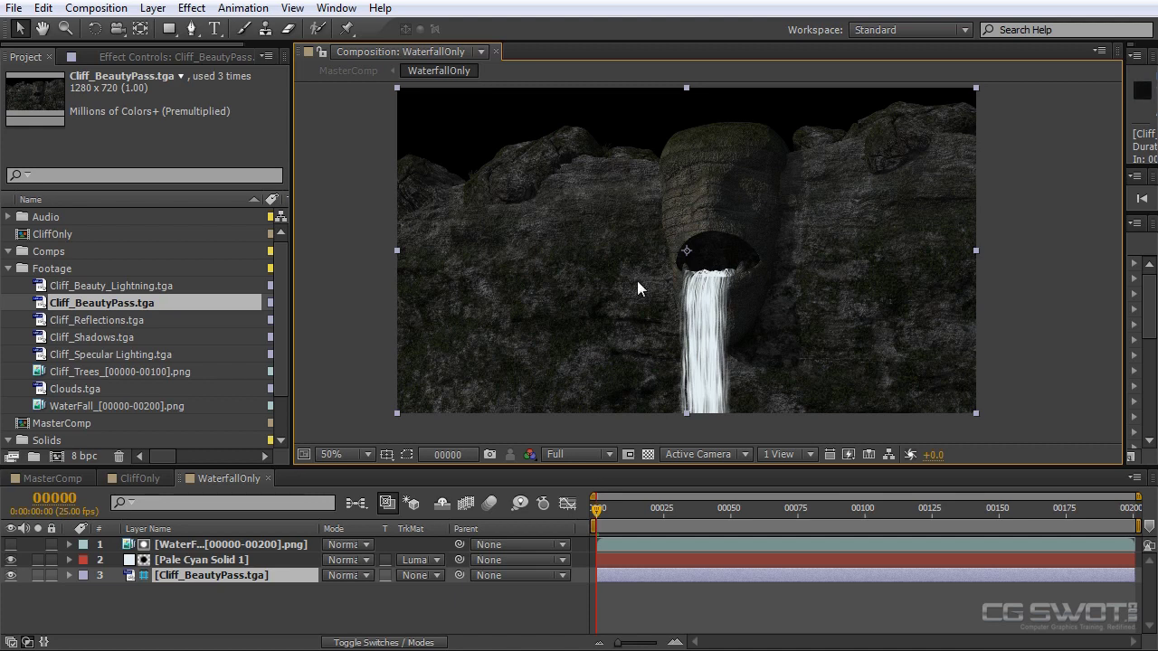
scroll(787, 311, "up", 2)
left_click_drag(786, 305, 802, 218)
scroll(781, 277, "down", 2)
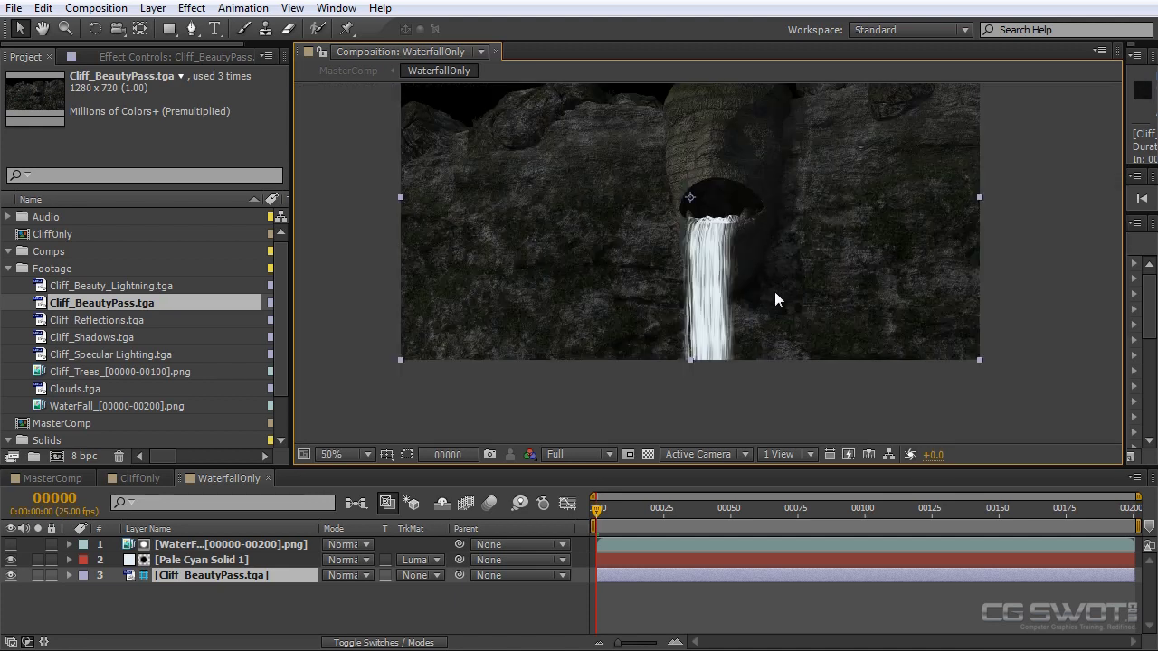
Duplicate the WaterFall layer together with its Pale Cyan Solid 1 and hide the upper copy of the solid
left_click(222, 615)
left_click(220, 561)
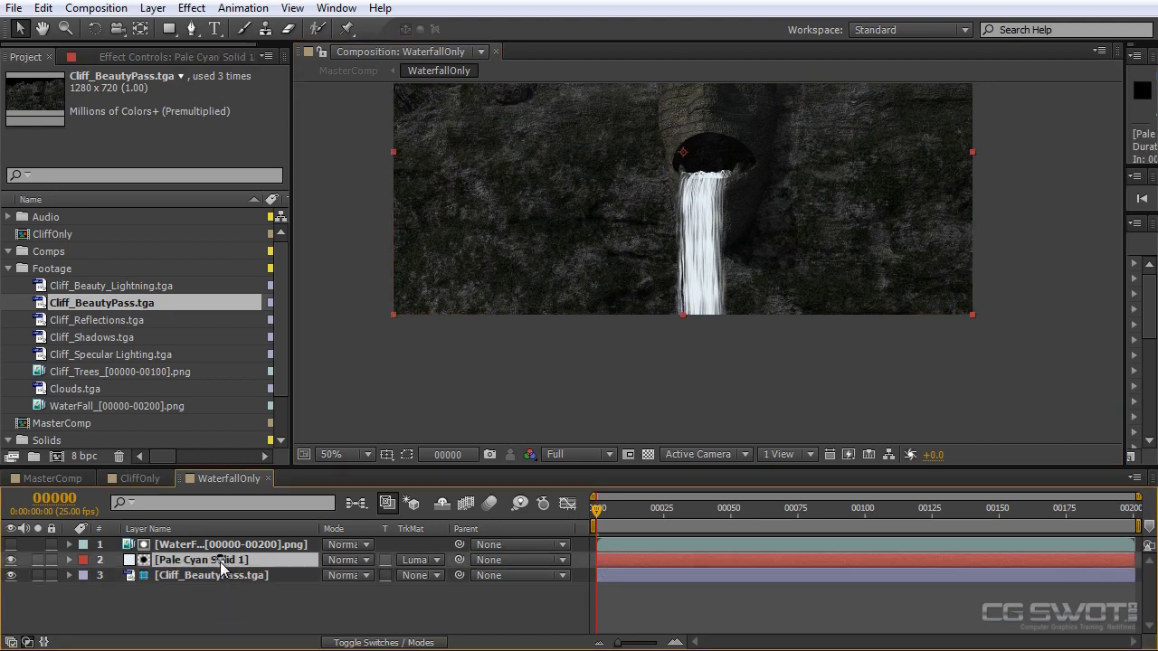
left_click(208, 546)
left_click(215, 593)
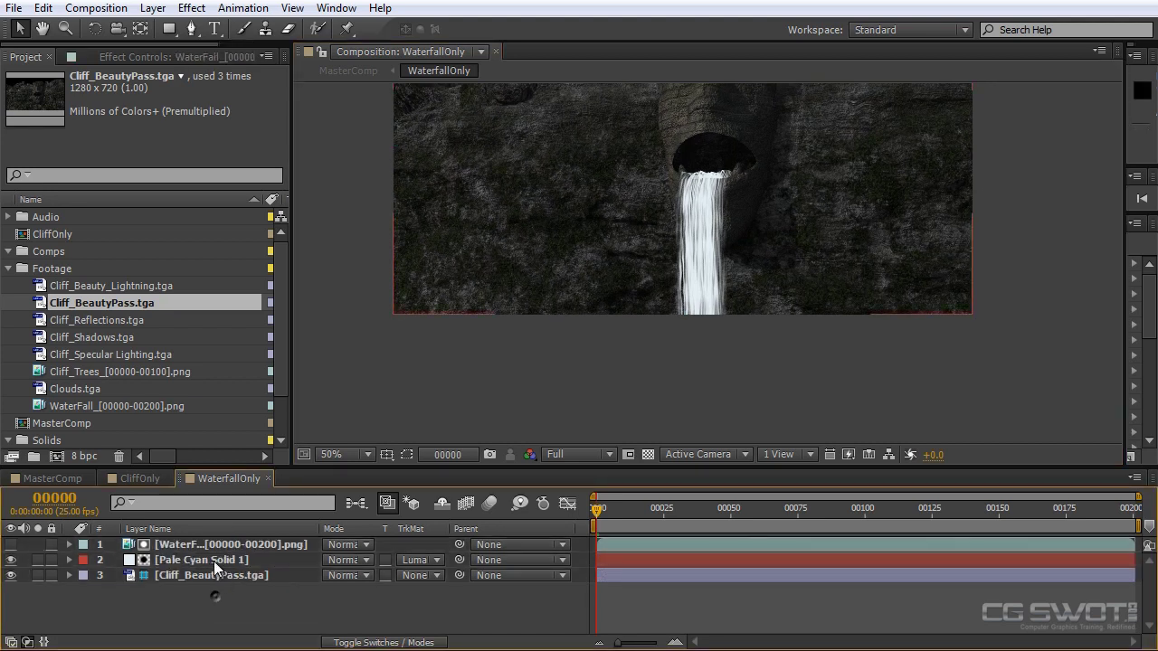
left_click(217, 546)
left_click(217, 562, "shift")
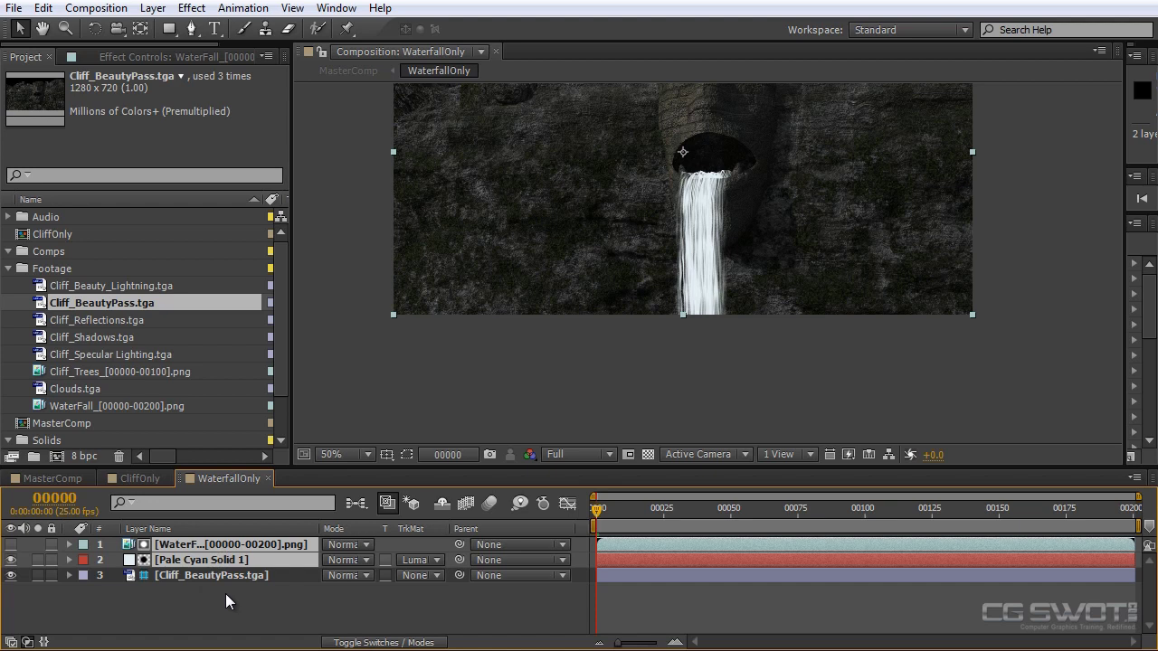
key("ctrl+d")
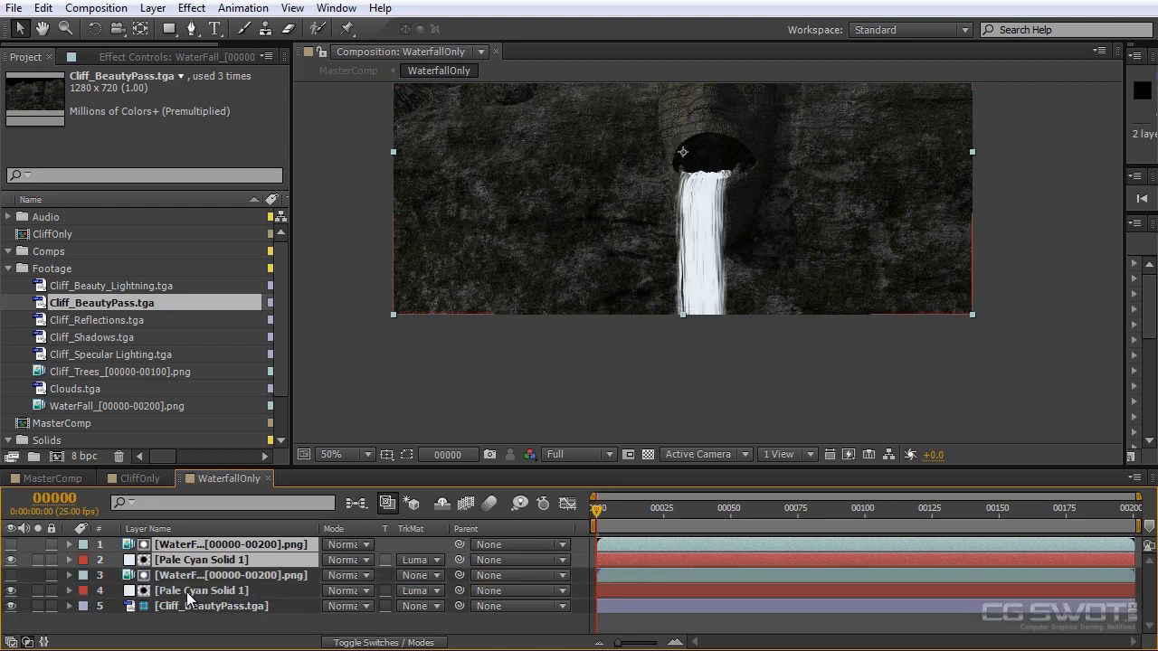
left_click(11, 561)
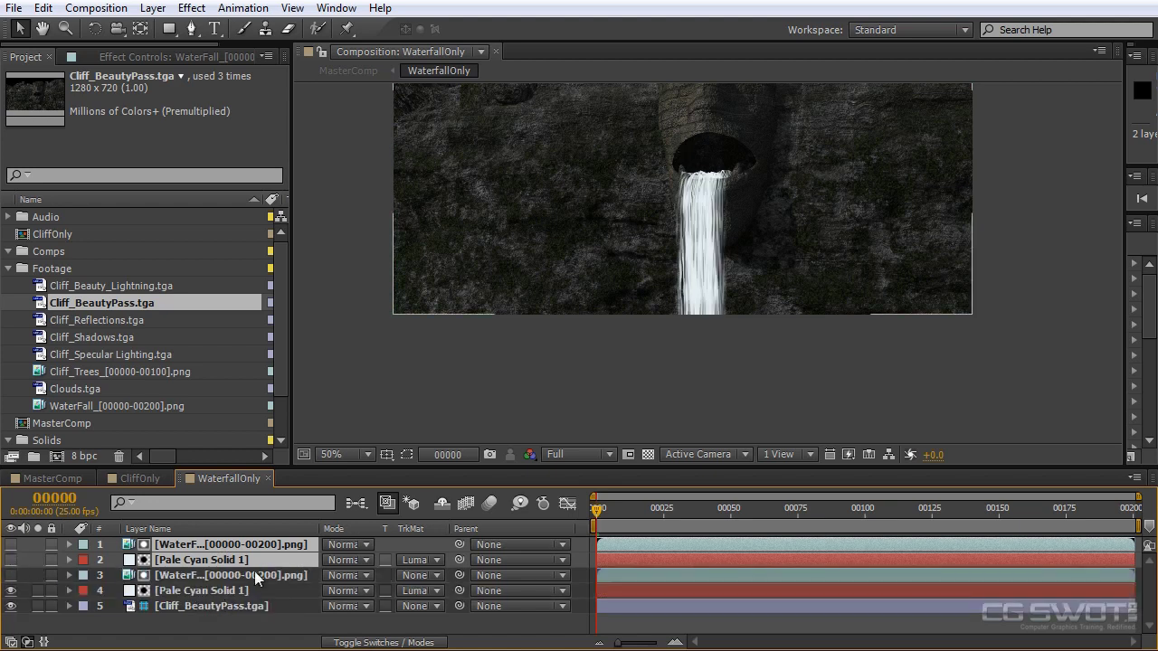
Apply Fast Blur with a Blurriness of 1 to the lower WaterFall matte layer and preview the softened waterfall
left_click(201, 592)
left_click(205, 576)
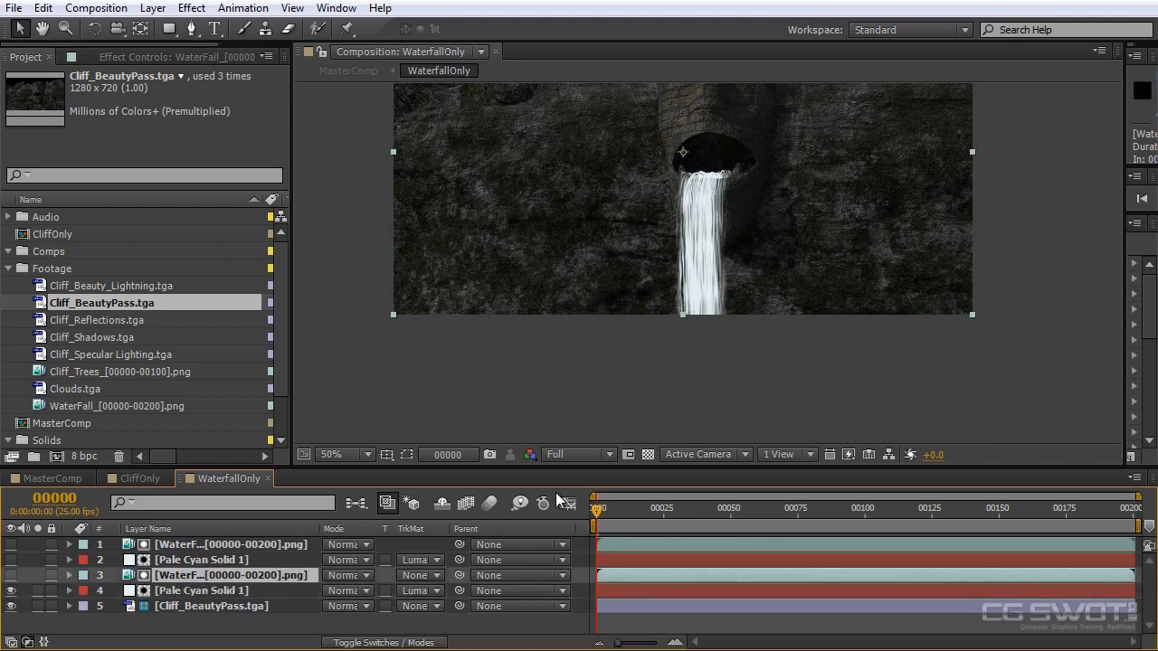
left_click(163, 62)
right_click(98, 201)
mouse_move(228, 288)
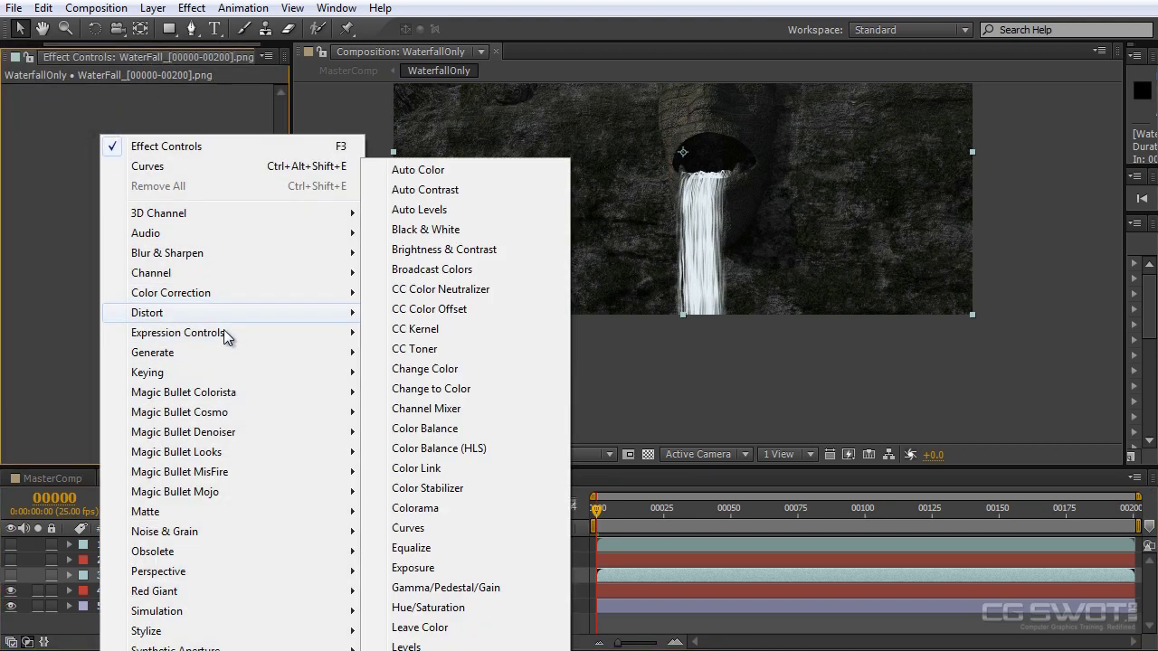
mouse_move(260, 258)
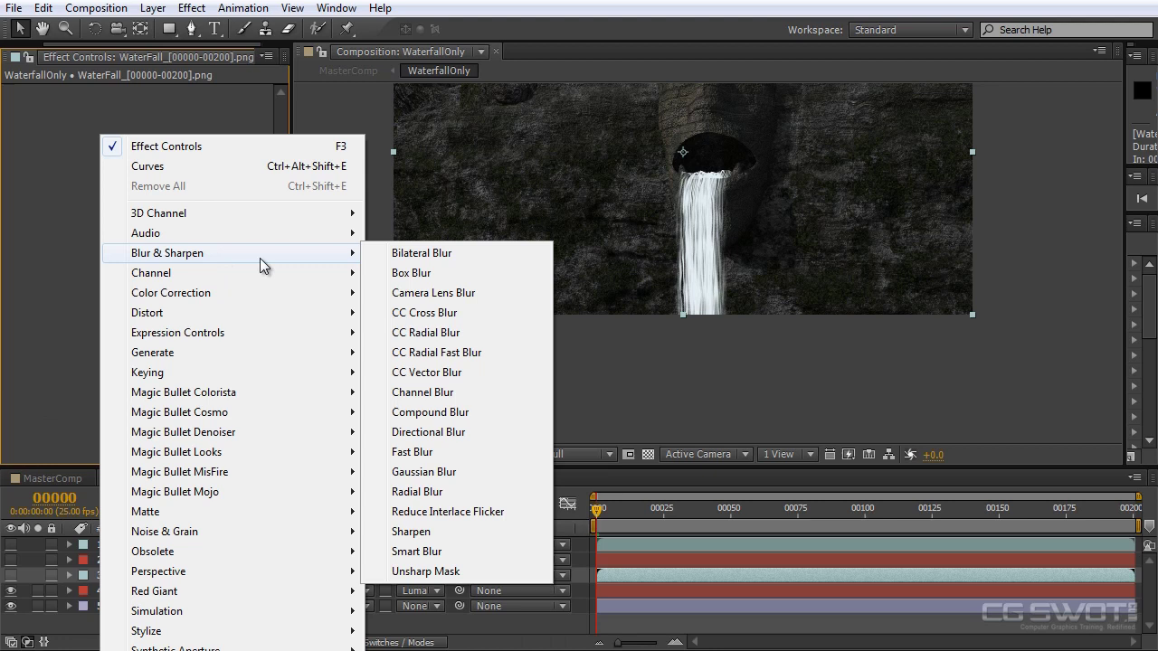
left_click(437, 463)
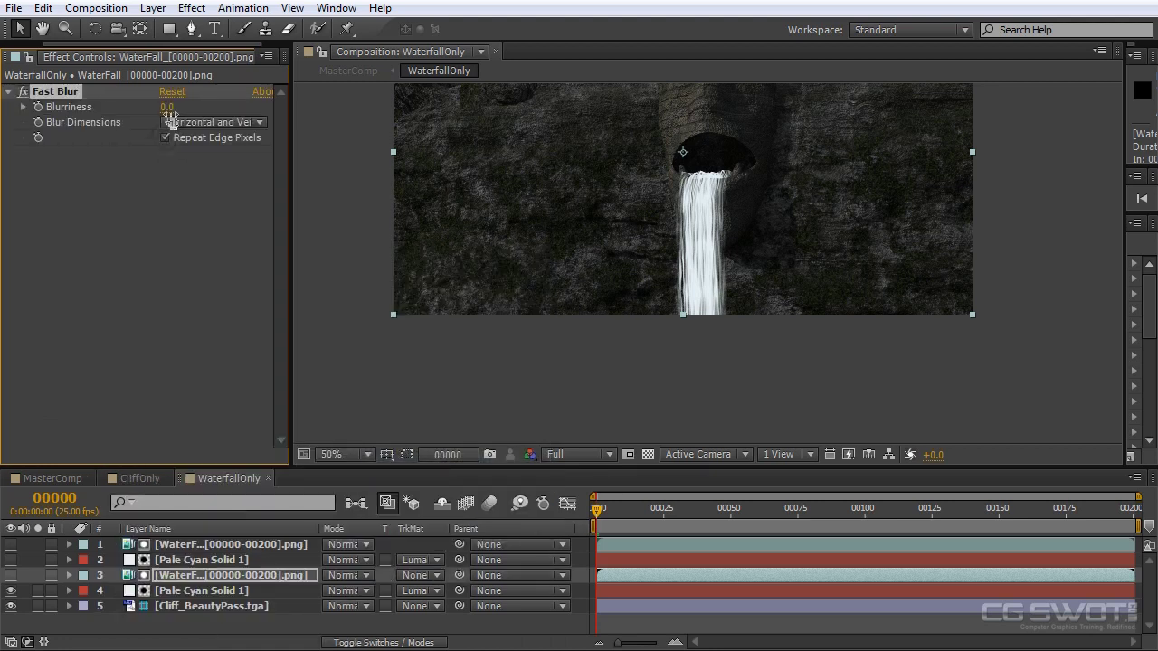
type("1")
key("Return")
scroll(758, 295, "up", 1)
left_click_drag(756, 295, 755, 330)
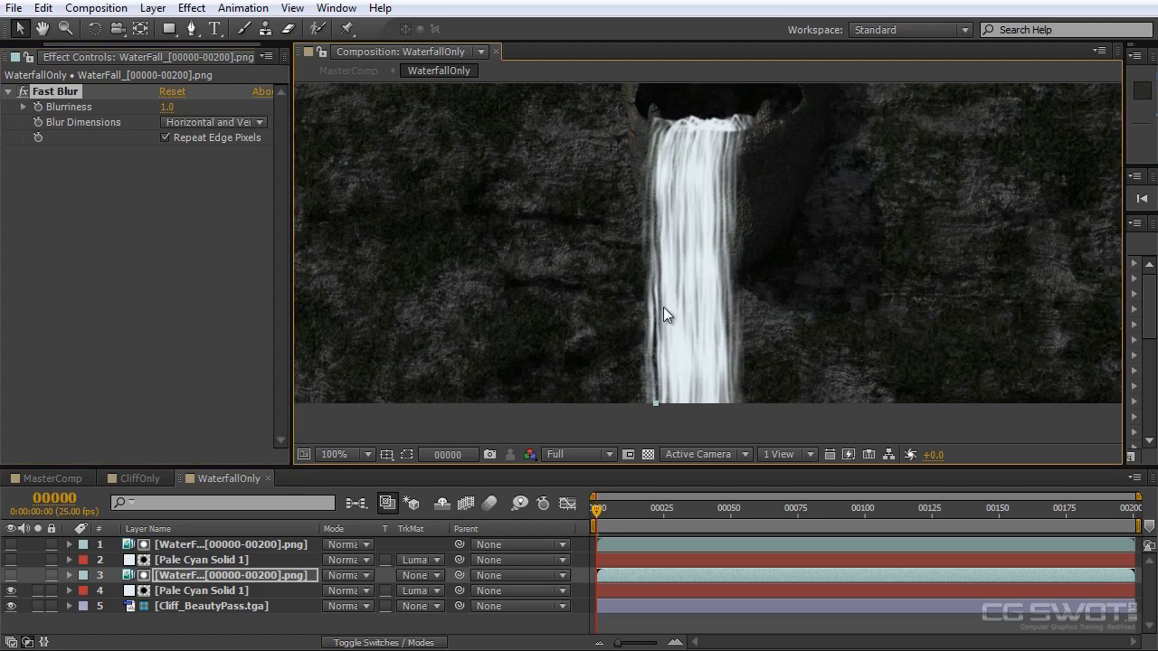
left_click(24, 95)
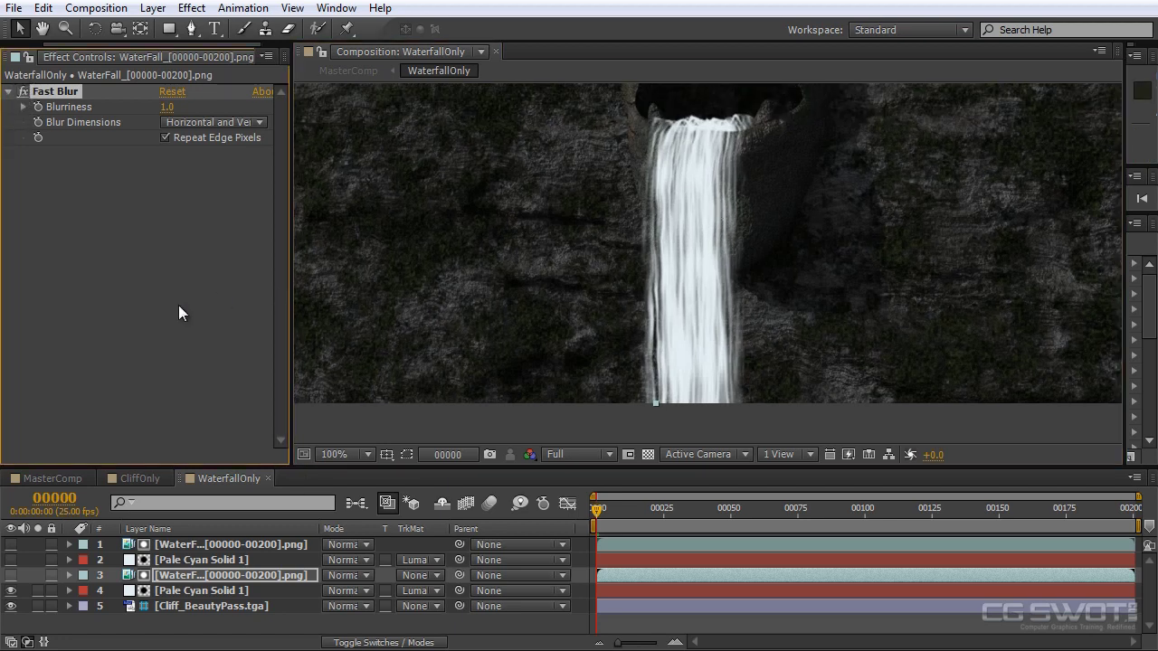
left_click_drag(616, 512, 749, 516)
key("Home")
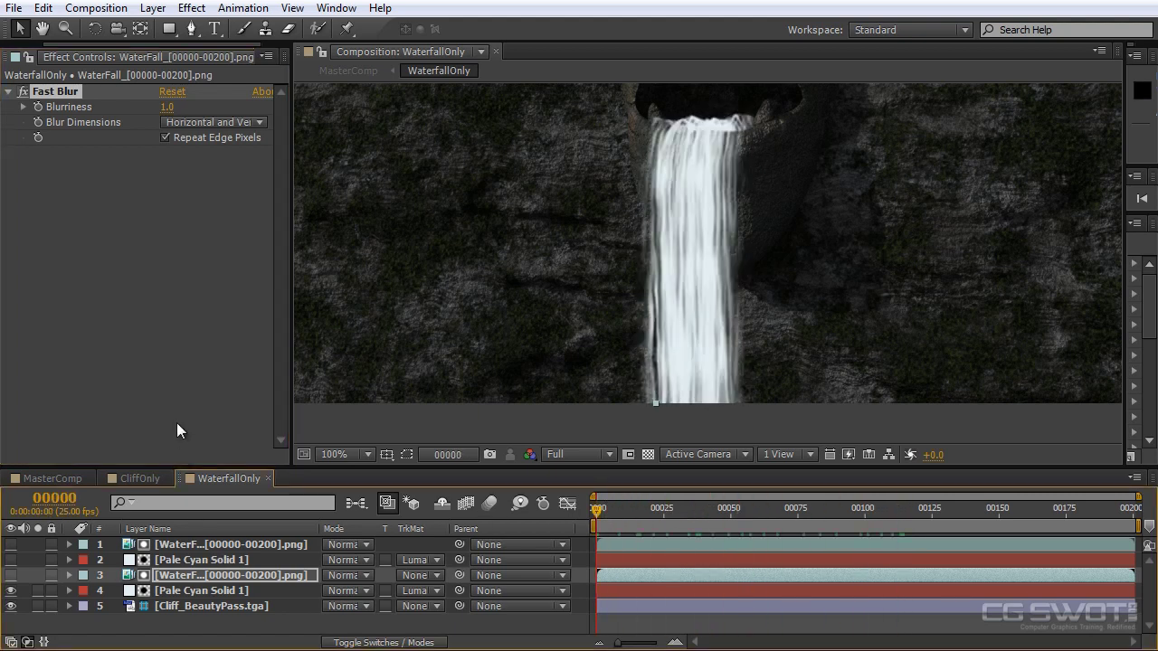
Show the upper Pale Cyan Solid 1 again and widen the layer name column to fit the full WaterFall name
left_click(183, 560)
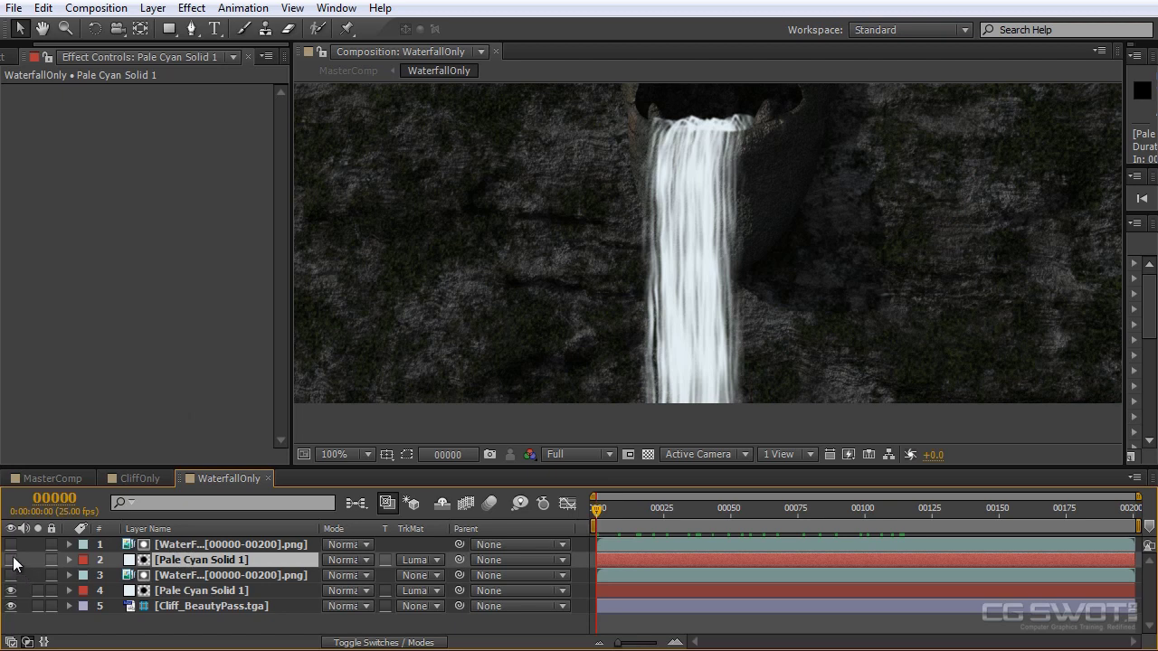
left_click(12, 560)
left_click(194, 545)
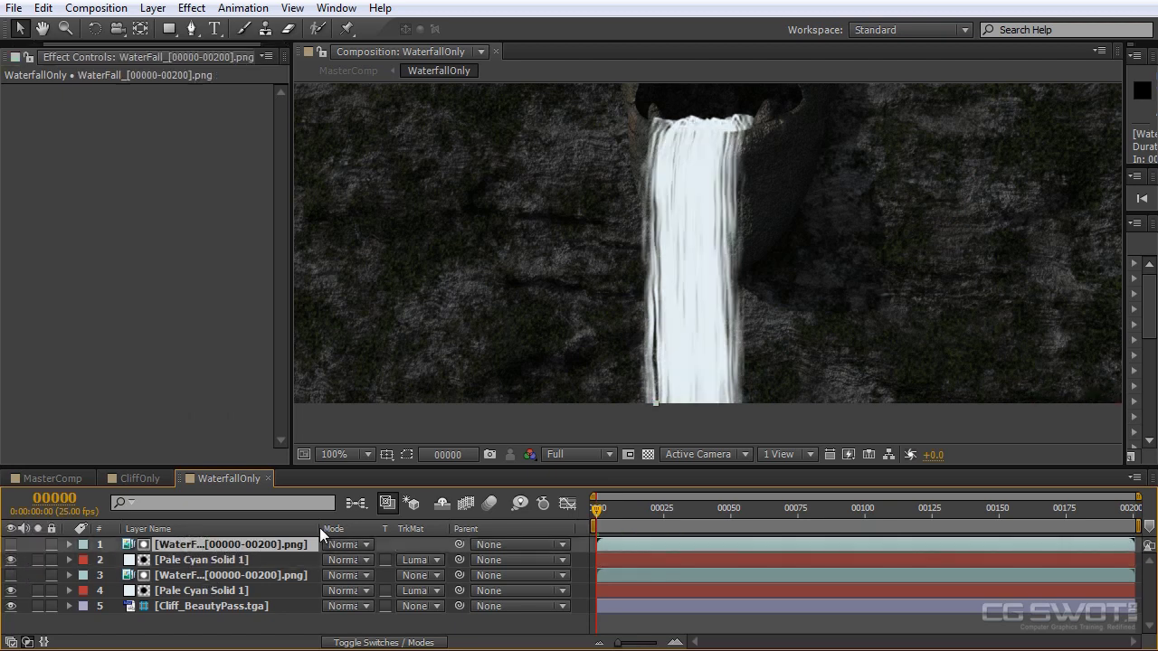
left_click_drag(319, 528, 348, 528)
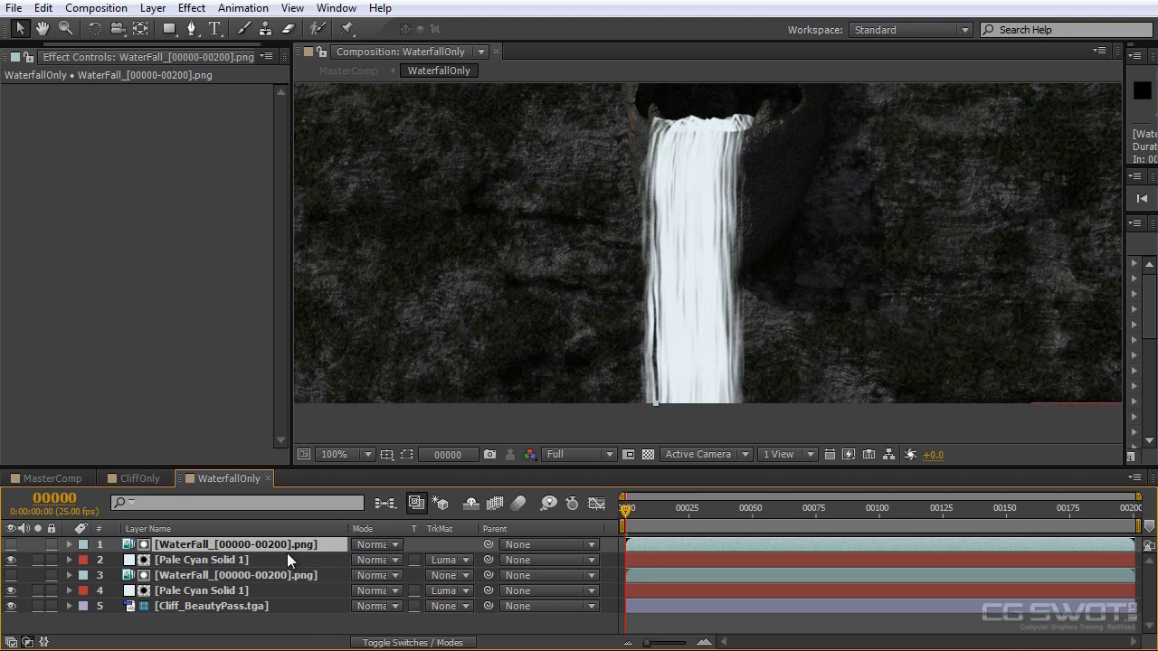
Apply Directional Blur to the top WaterFall matte layer with a Blur Length of 98.7 and inspect the cave opening
right_click(60, 150)
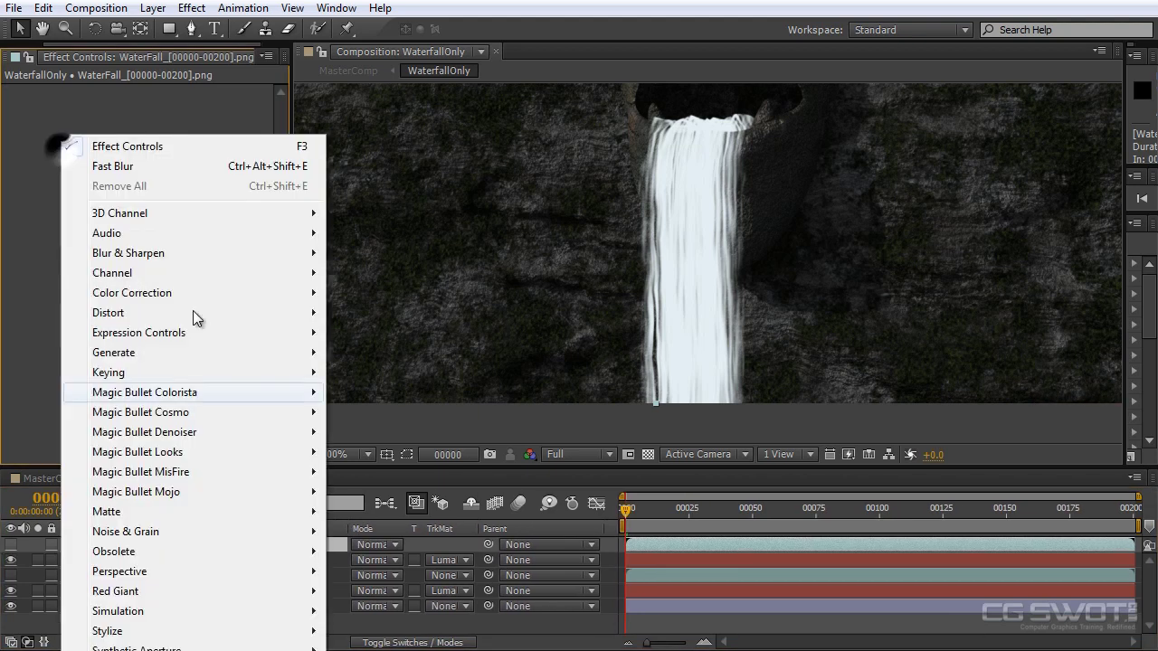
mouse_move(177, 257)
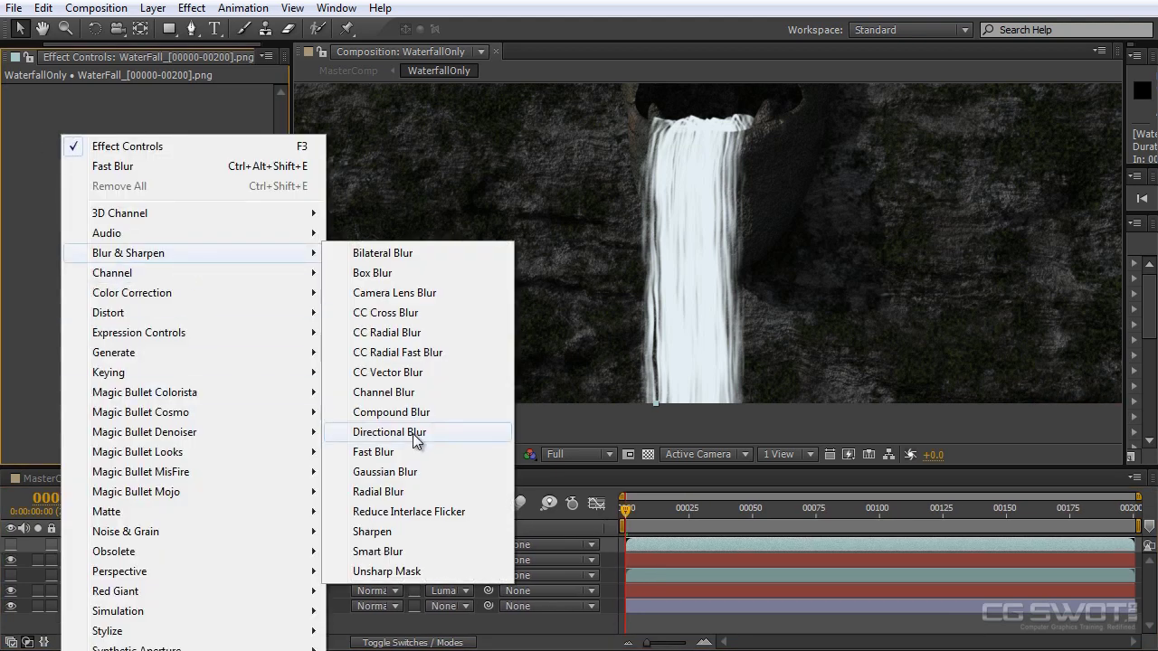
left_click(411, 436)
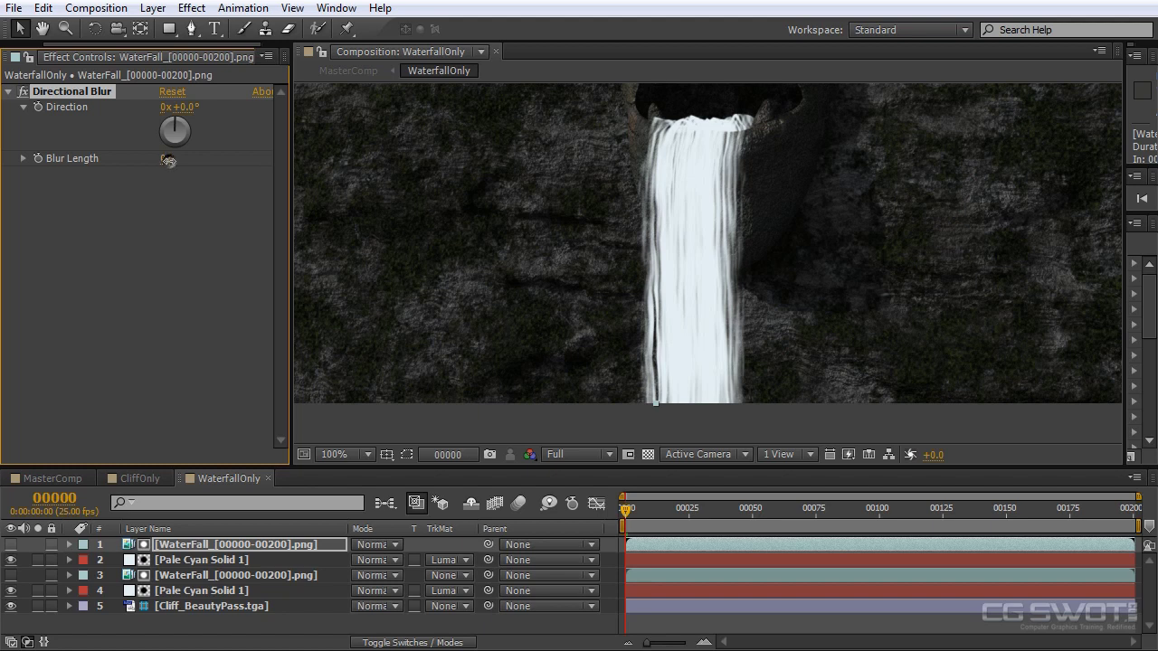
left_click_drag(167, 159, 840, 169)
left_click_drag(974, 168, 1041, 168)
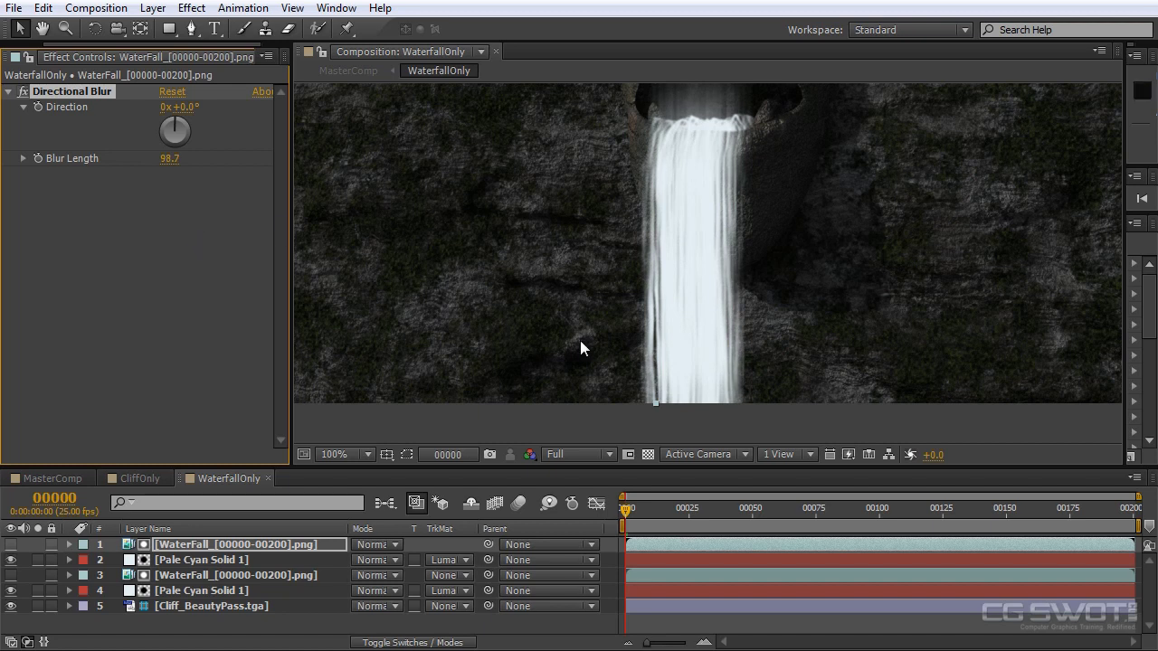
scroll(580, 338, "down", 1)
left_click_drag(744, 271, 812, 262)
scroll(667, 328, "up", 1)
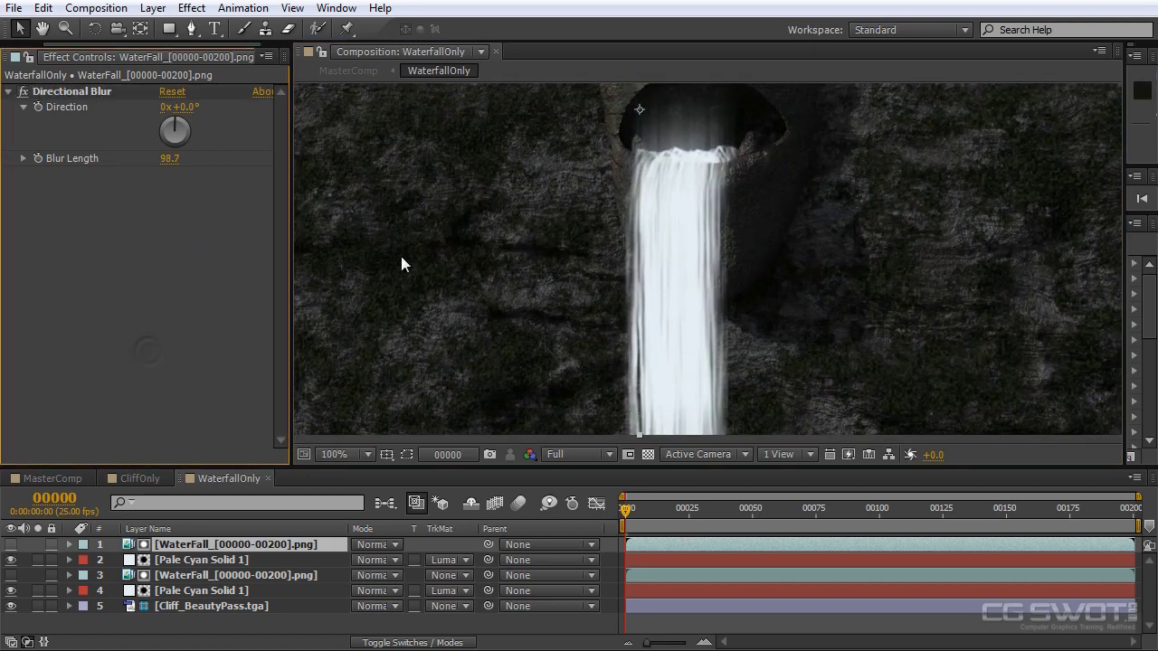
left_click(199, 297)
left_click_drag(763, 178, 734, 305)
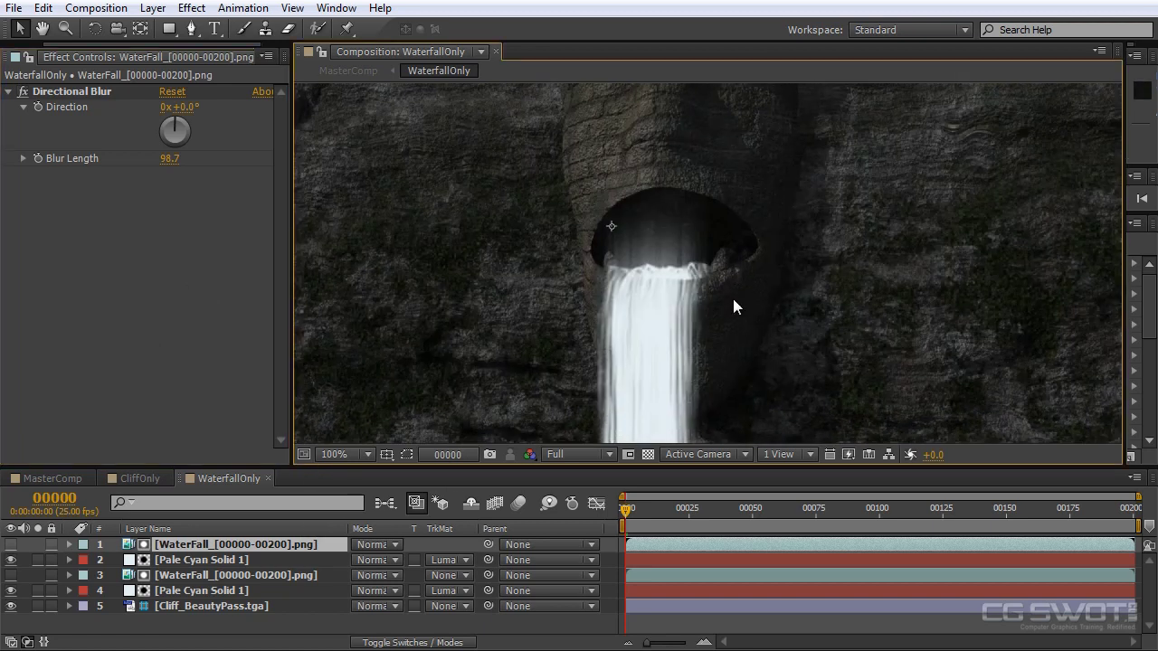
scroll(733, 305, "up", 1)
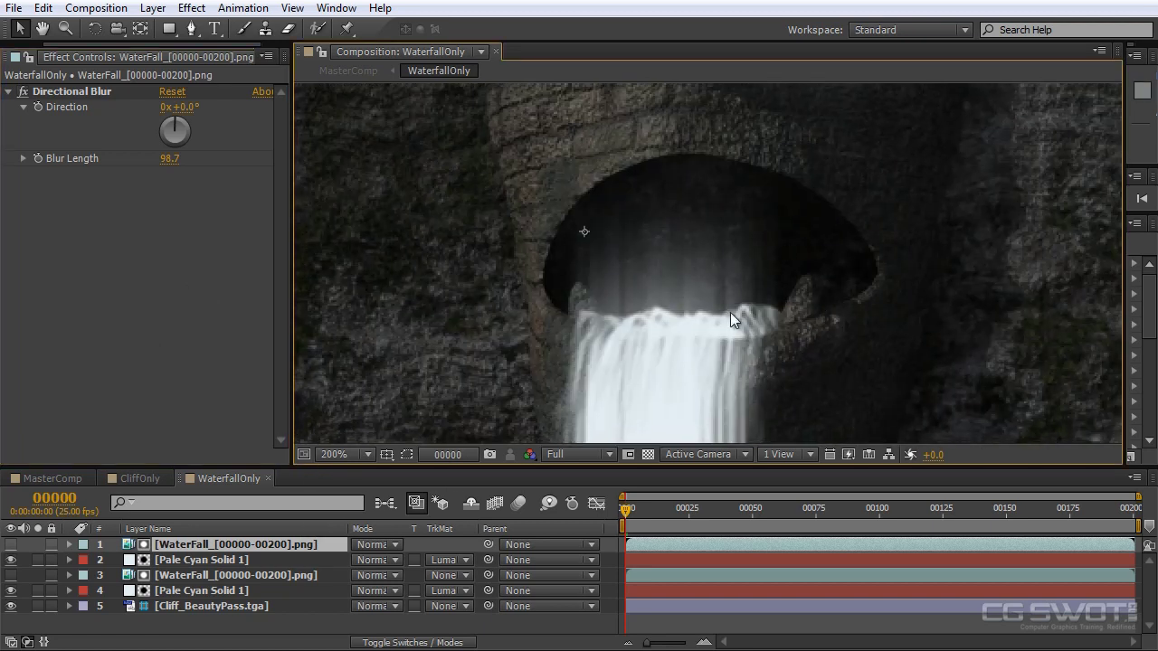
Compare the waterfall with and without the upper Pale Cyan Solid 1, then select that solid
left_click(207, 560)
left_click(10, 561)
left_click(10, 561)
left_click(218, 546)
left_click(219, 559)
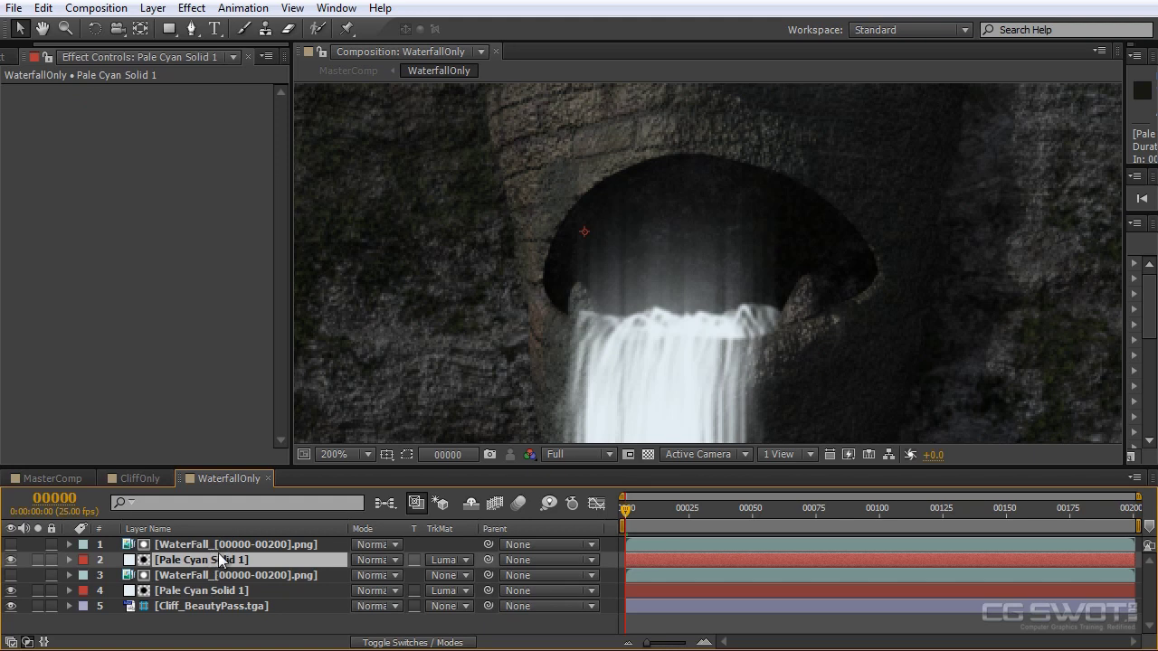
Draw a rectangular mask over the cave opening on the upper Pale Cyan Solid 1 and set its mode to Subtract
left_click(169, 29)
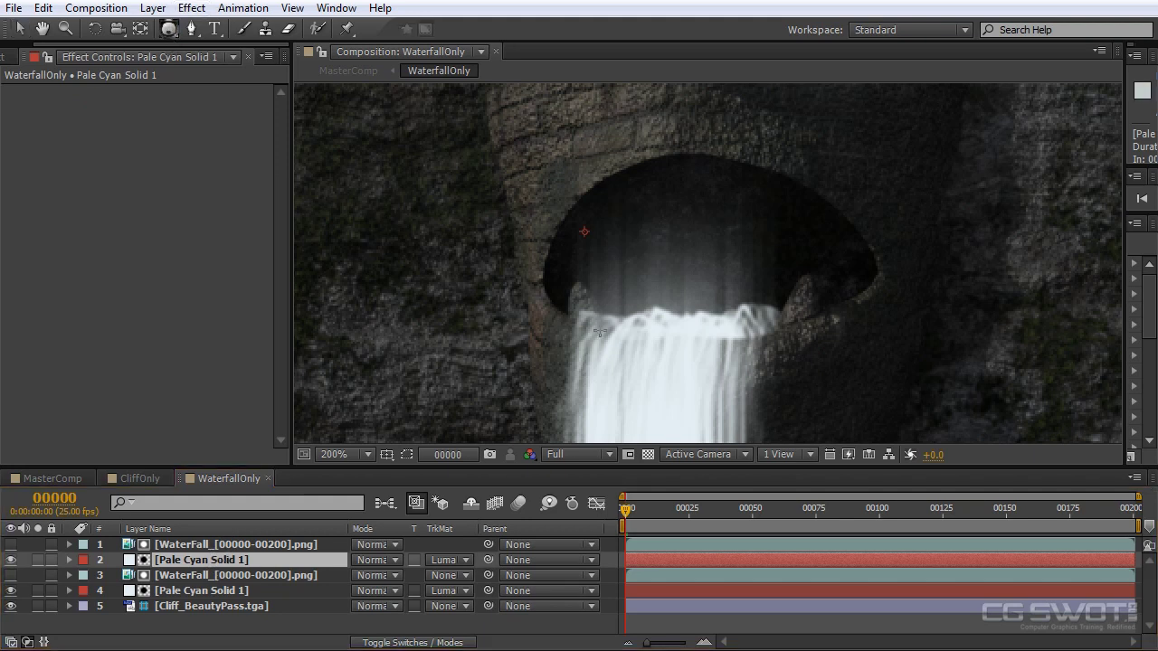
left_click_drag(545, 261, 488, 289)
key("comma")
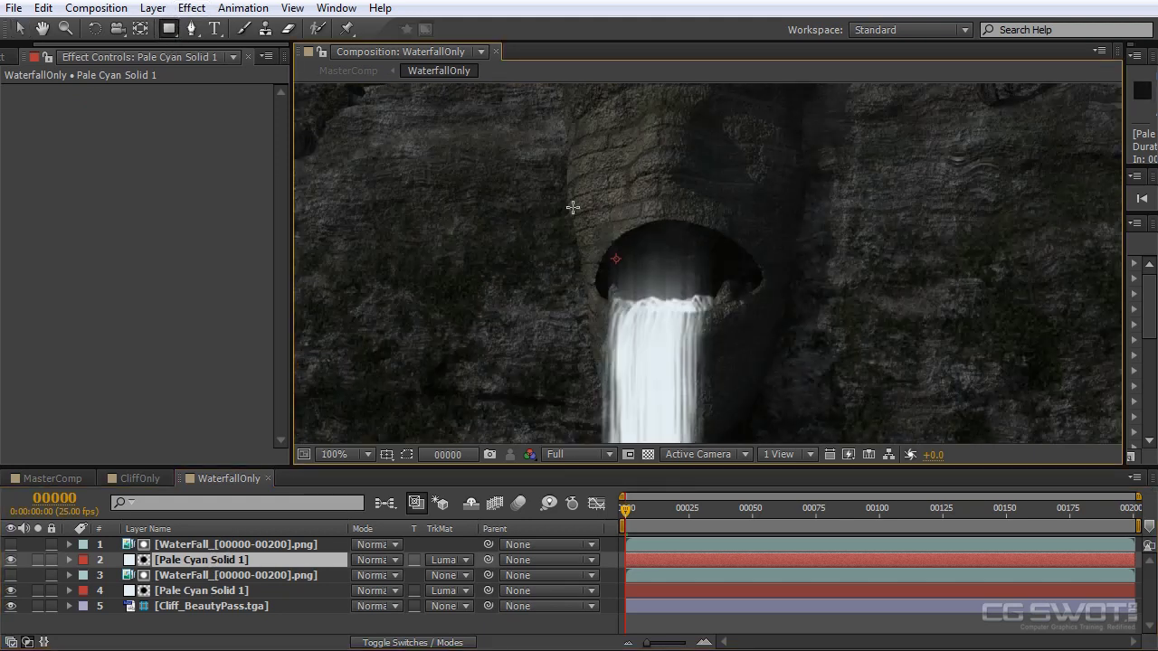
left_click_drag(482, 130, 808, 310)
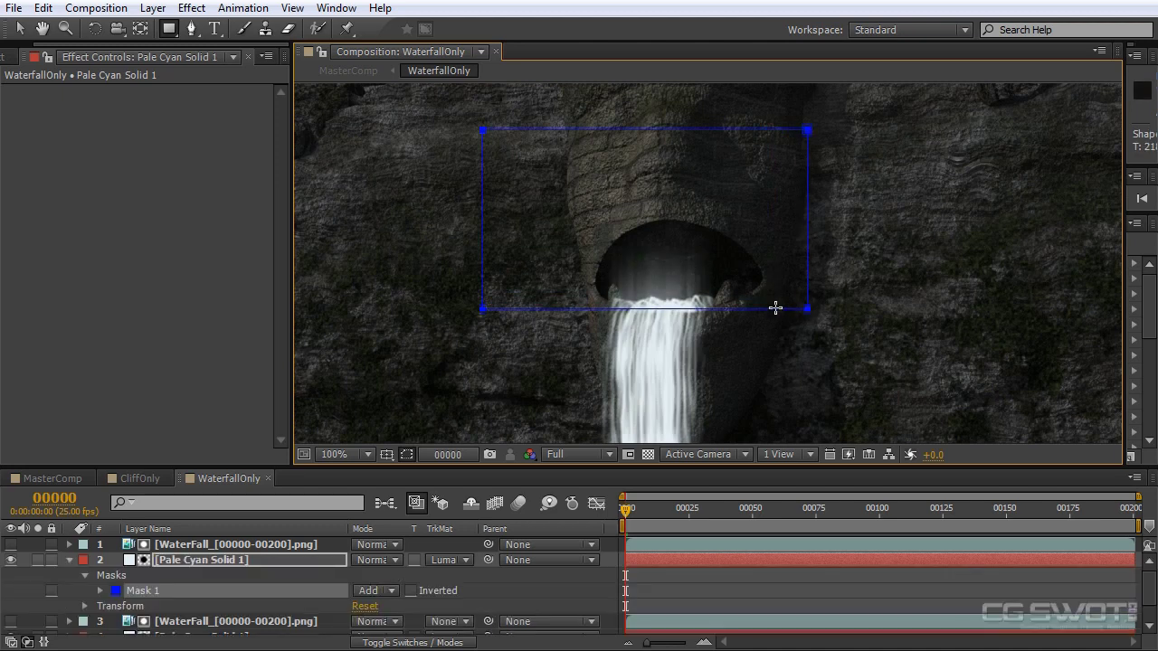
left_click(381, 590)
left_click(393, 644)
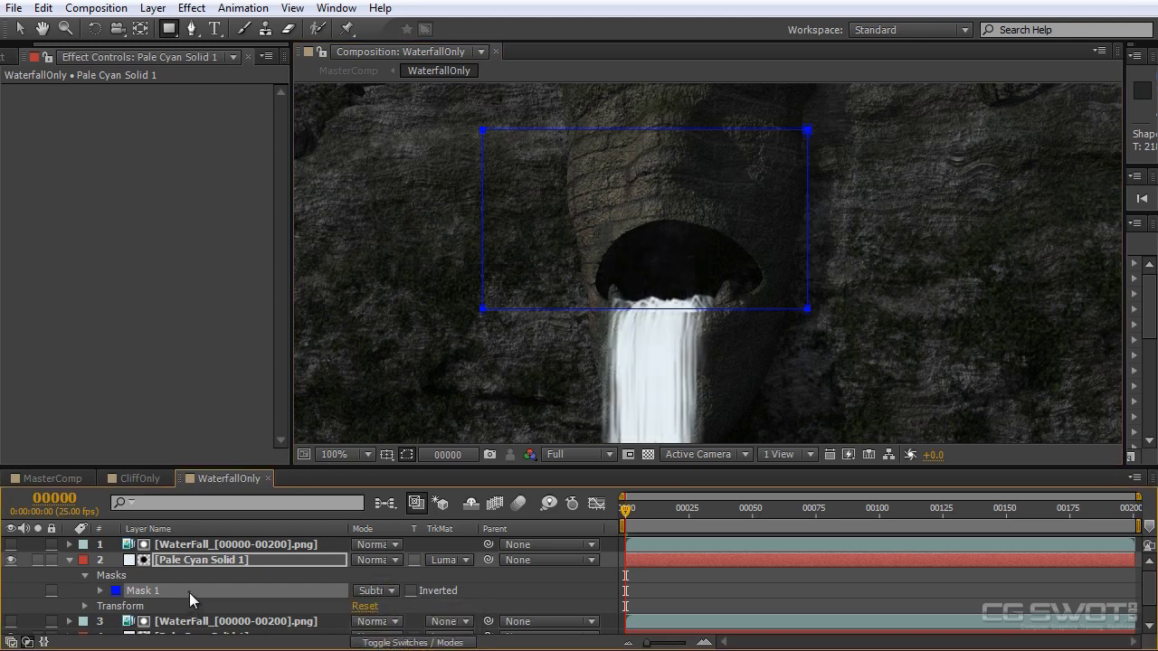
Set Mask 1's feather to 37 pixels on the upper solid, hide the mask outlines and inspect the waterfall's top edge
key("f")
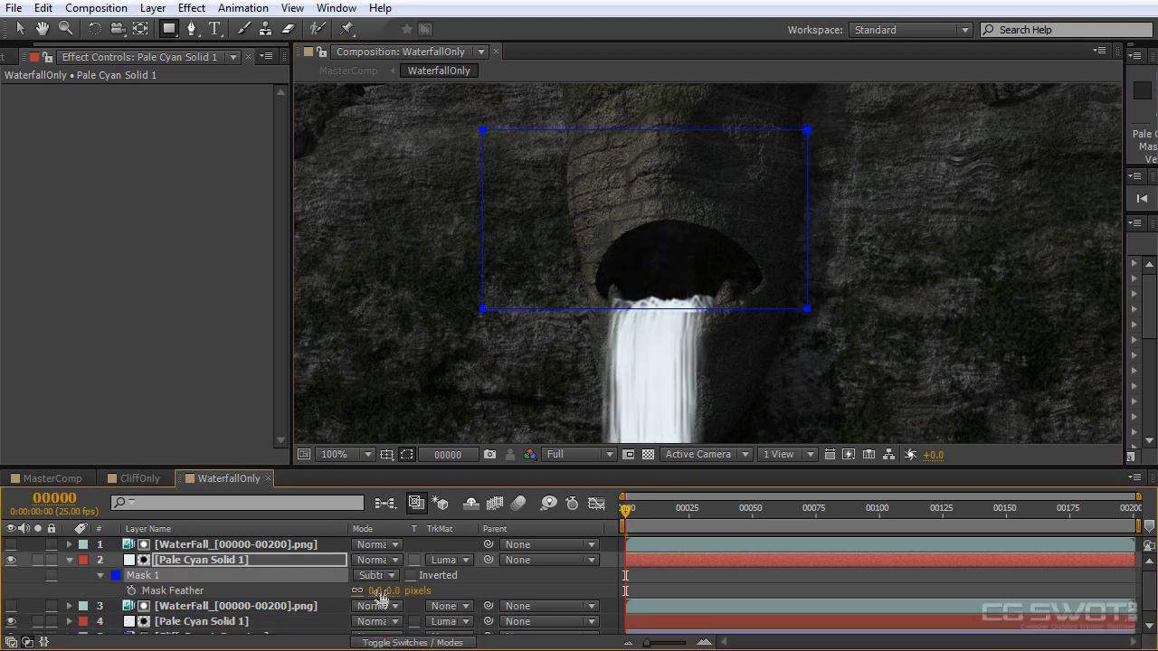
left_click(406, 454)
left_click_drag(371, 591, 408, 591)
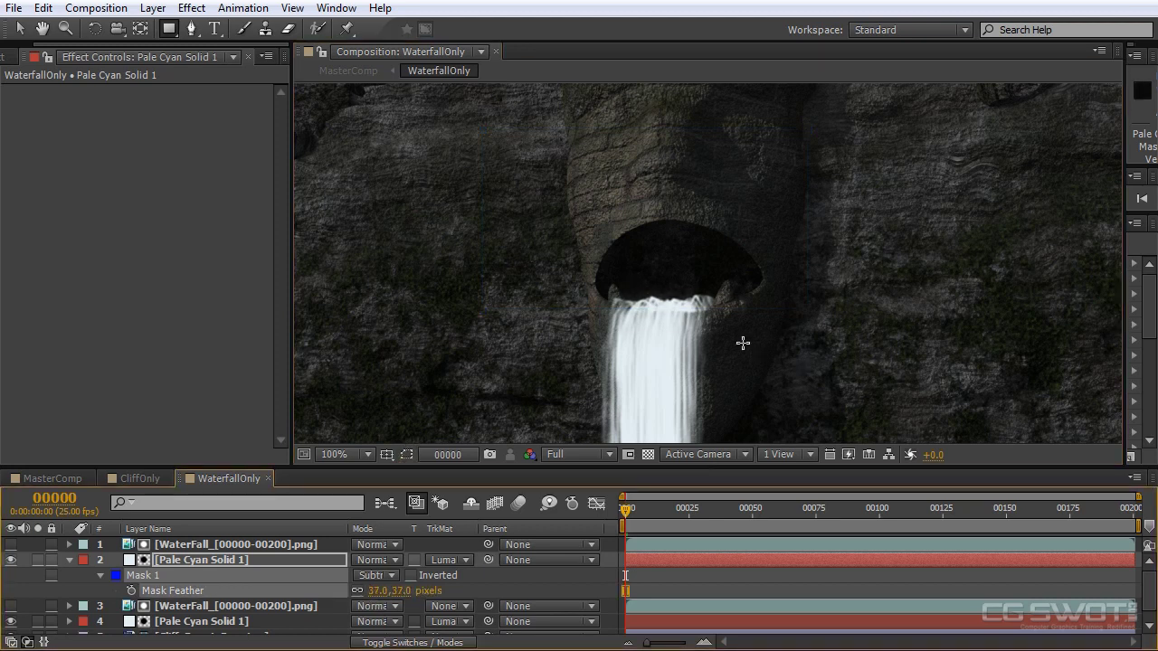
scroll(766, 347, "up", 2)
scroll(772, 282, "down", 3)
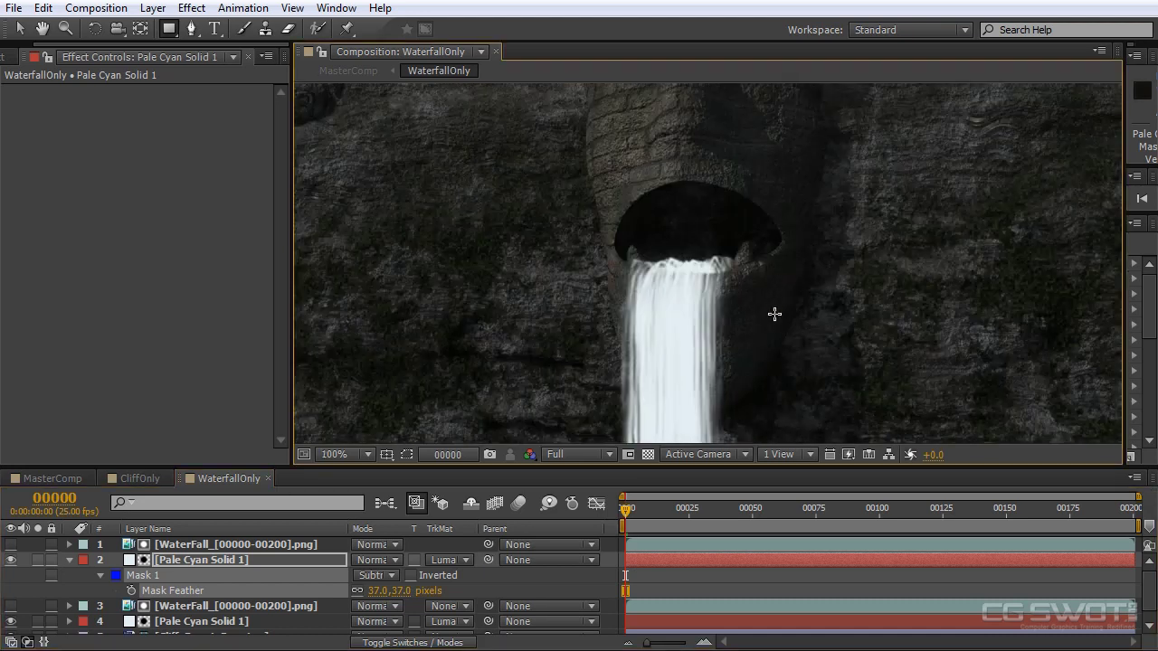
Toggle the masked upper Pale Cyan Solid 1 off and on to check its contribution, and collapse its properties
left_click(9, 561)
left_click(10, 561)
left_click(11, 561)
left_click(12, 563)
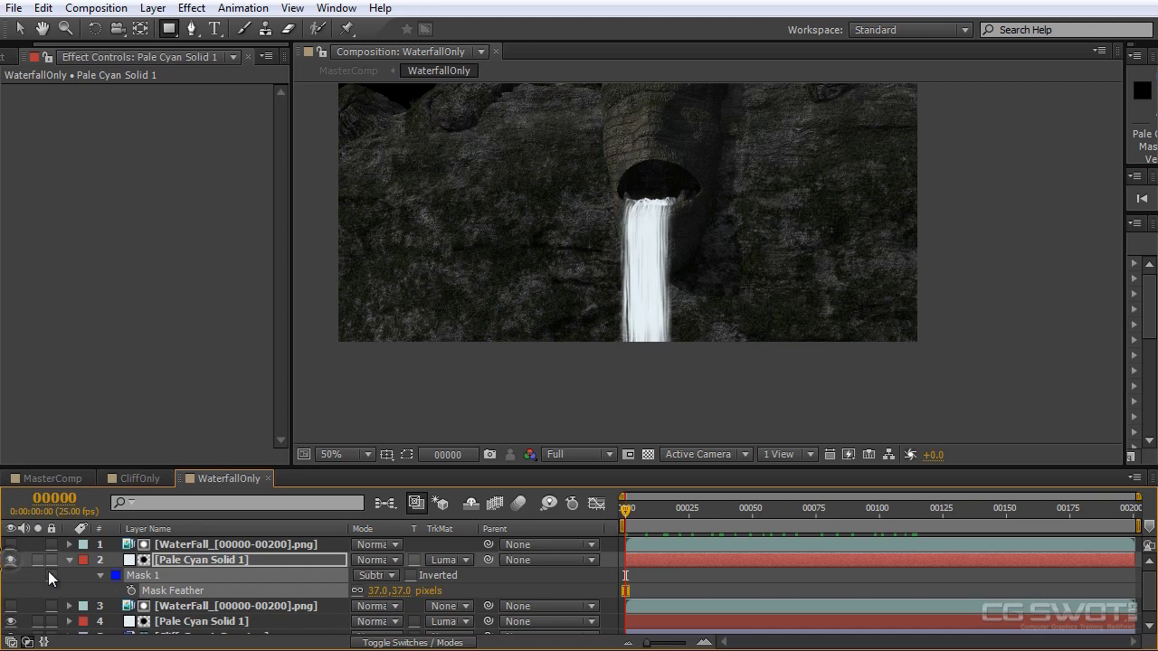
left_click(70, 561)
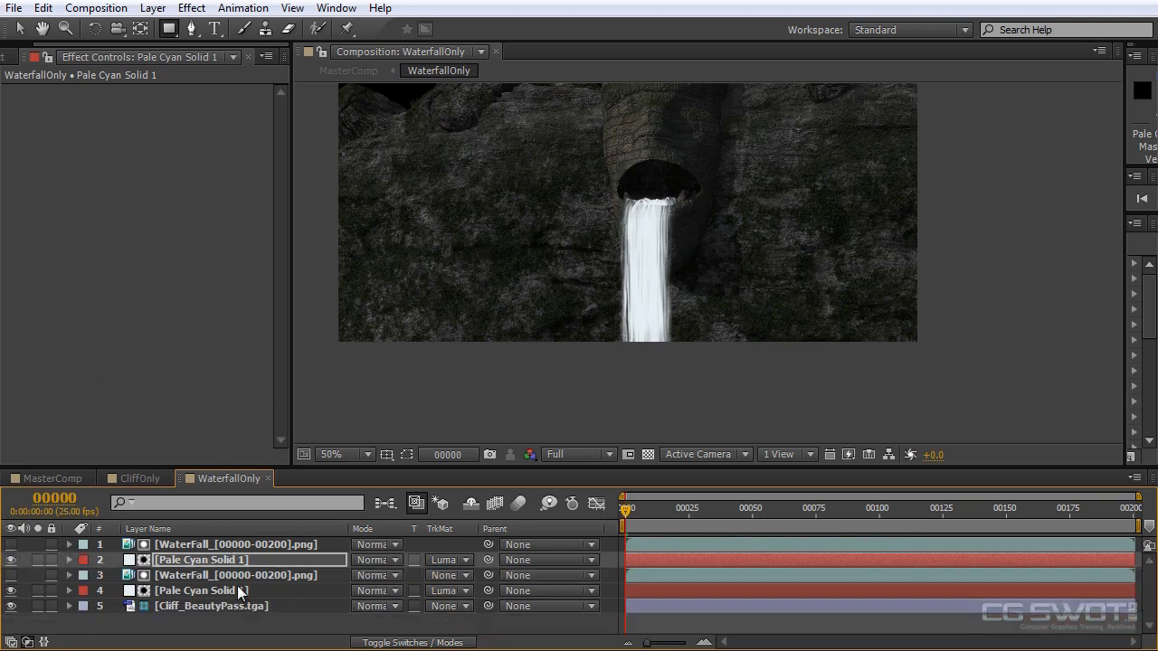
Set the lower Pale Cyan Solid 1's opacity to 65%, inspect the waterfall, and collapse and deselect the layer
left_click(198, 592)
left_click(196, 605)
left_click(196, 591)
key("t")
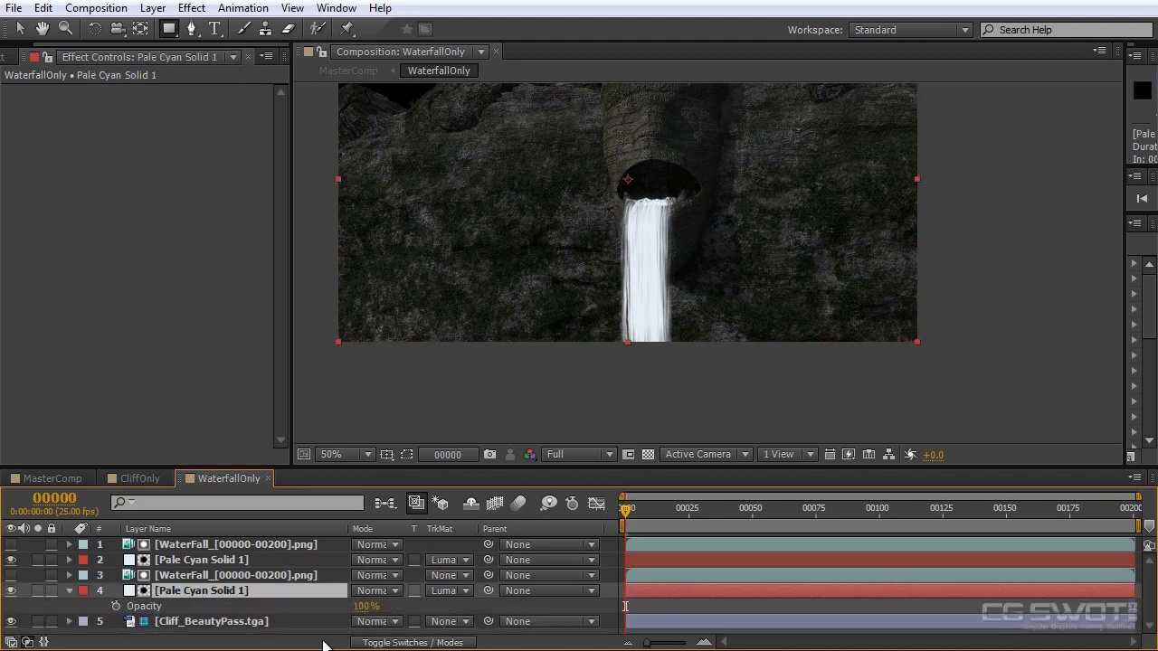
left_click_drag(361, 606, 307, 613)
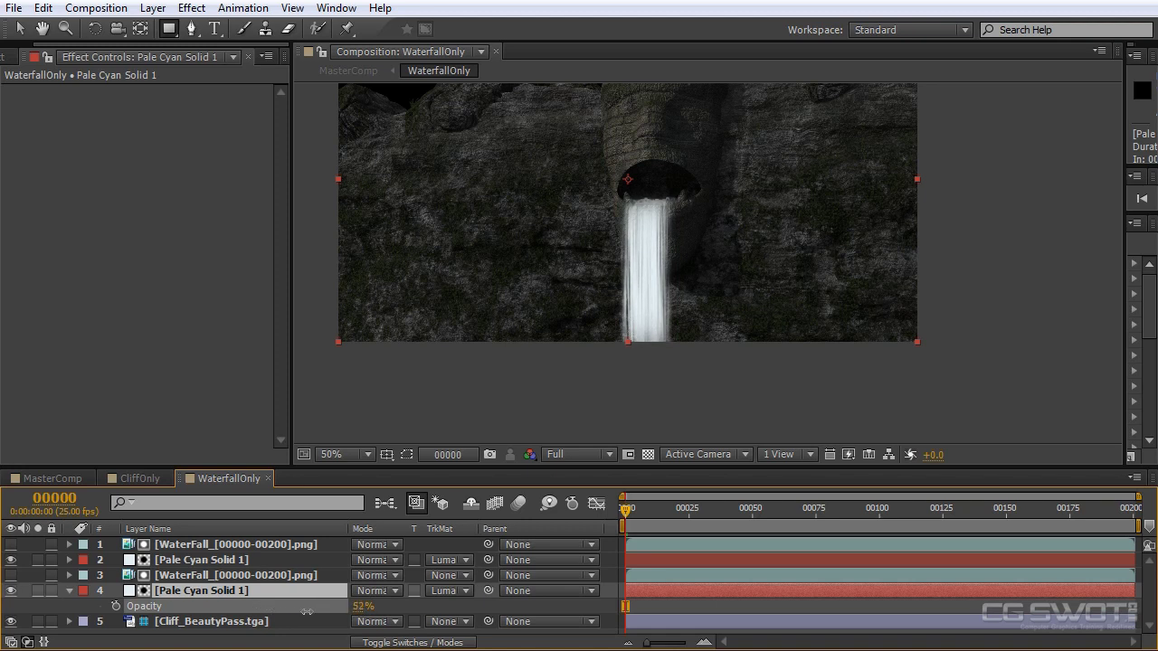
left_click(362, 606)
type("65")
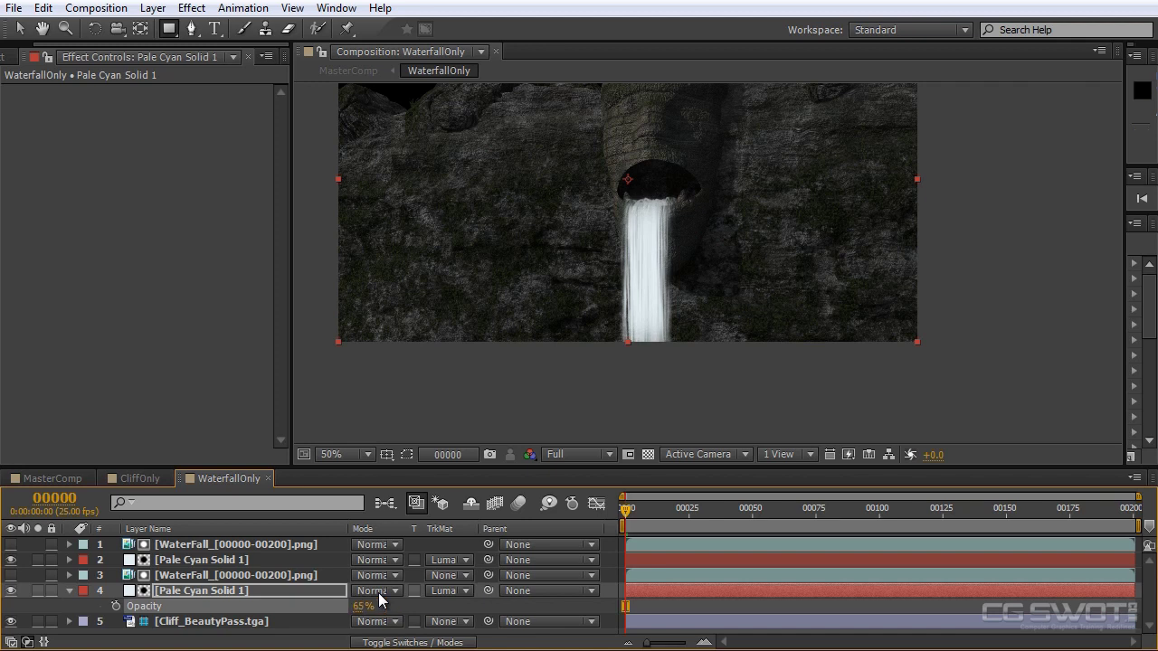
scroll(664, 316, "up", 2)
left_click_drag(664, 316, 693, 310)
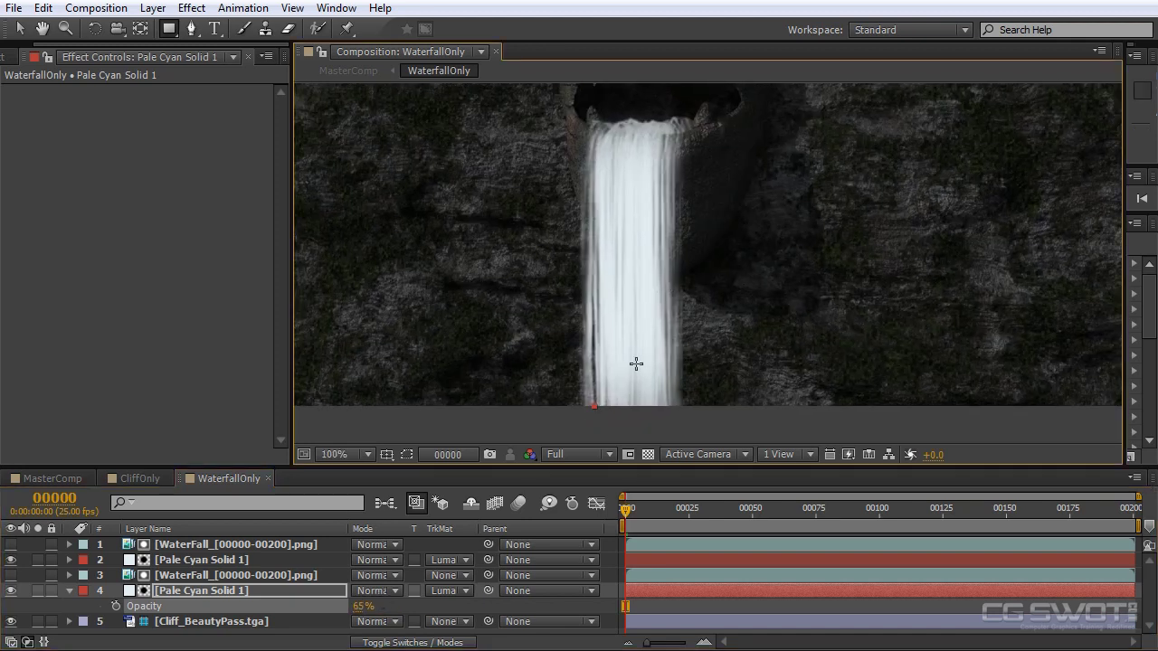
left_click(67, 589)
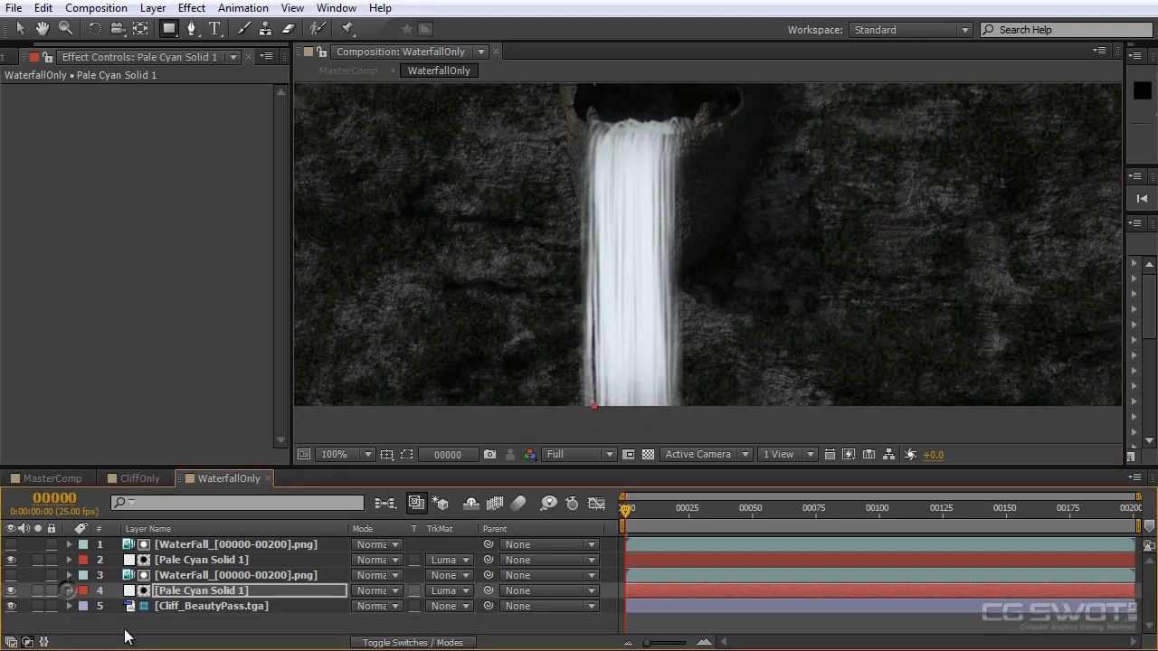
key("F2")
left_click_drag(95, 45, 36, 44)
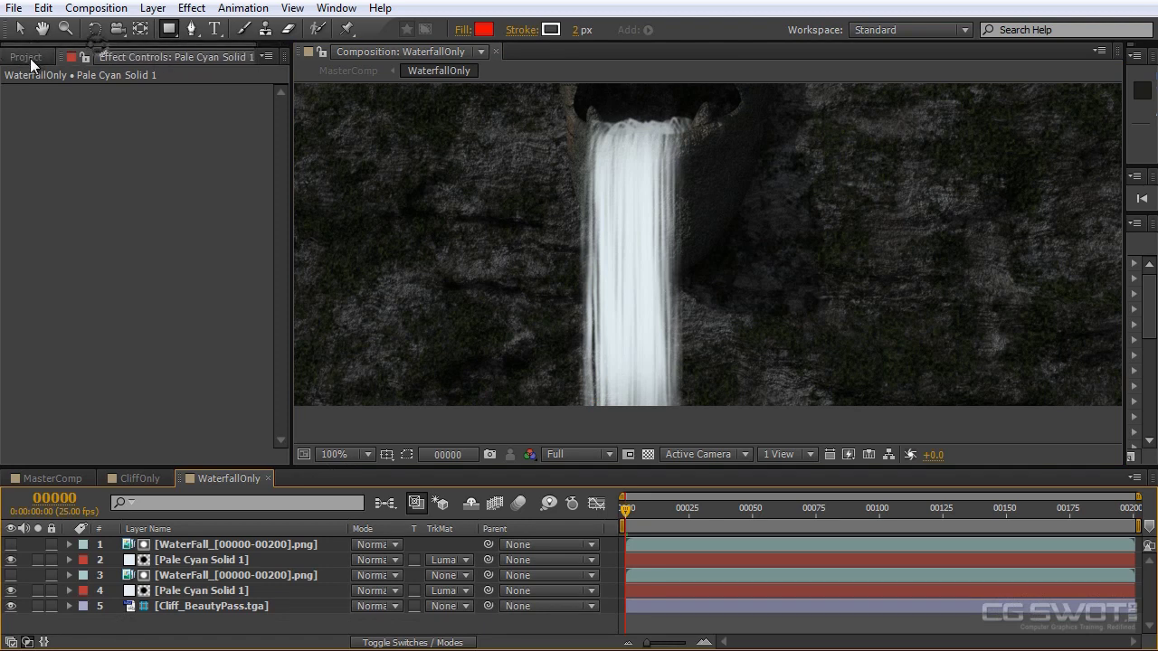
left_click(33, 57)
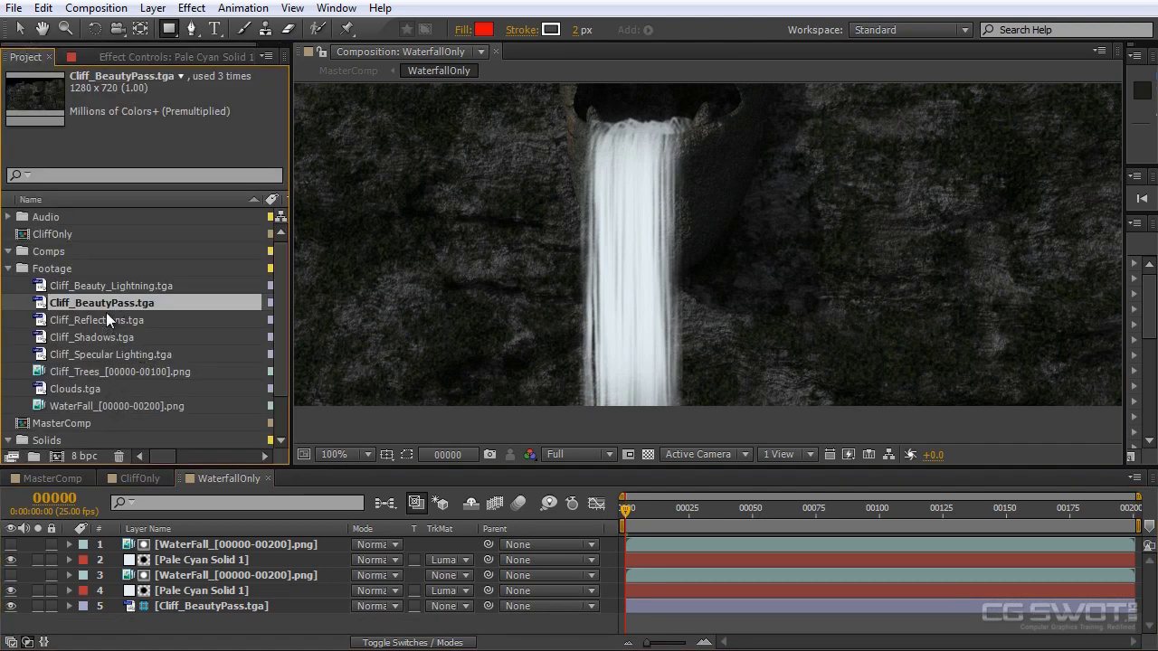
left_click_drag(102, 400, 179, 532)
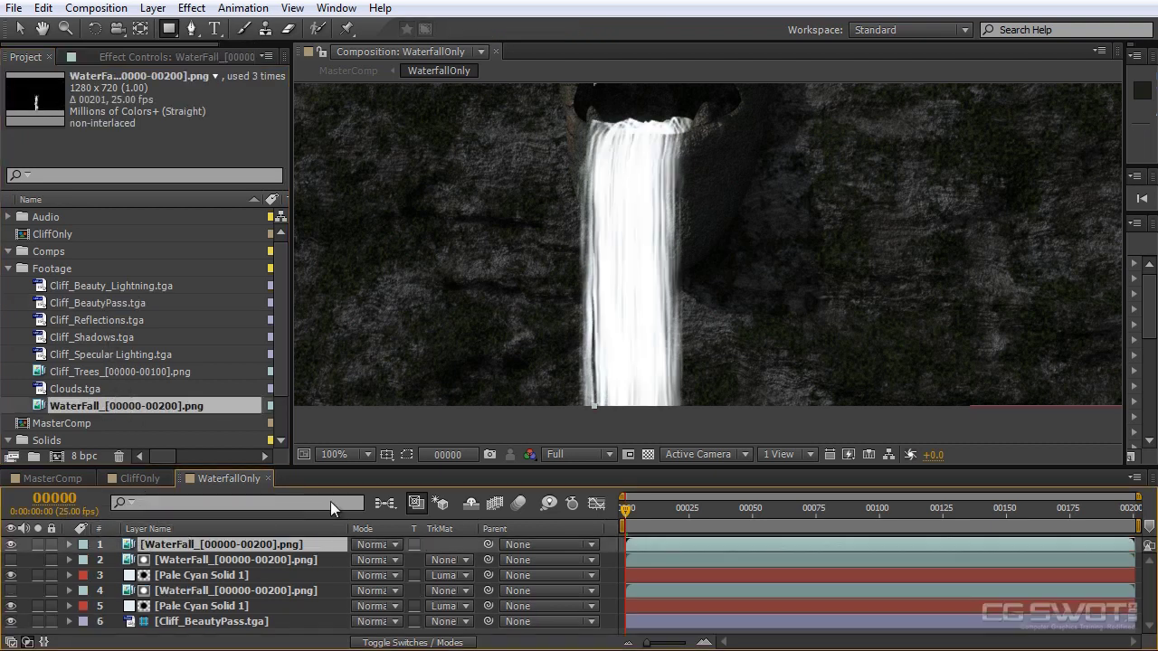
left_click(38, 544)
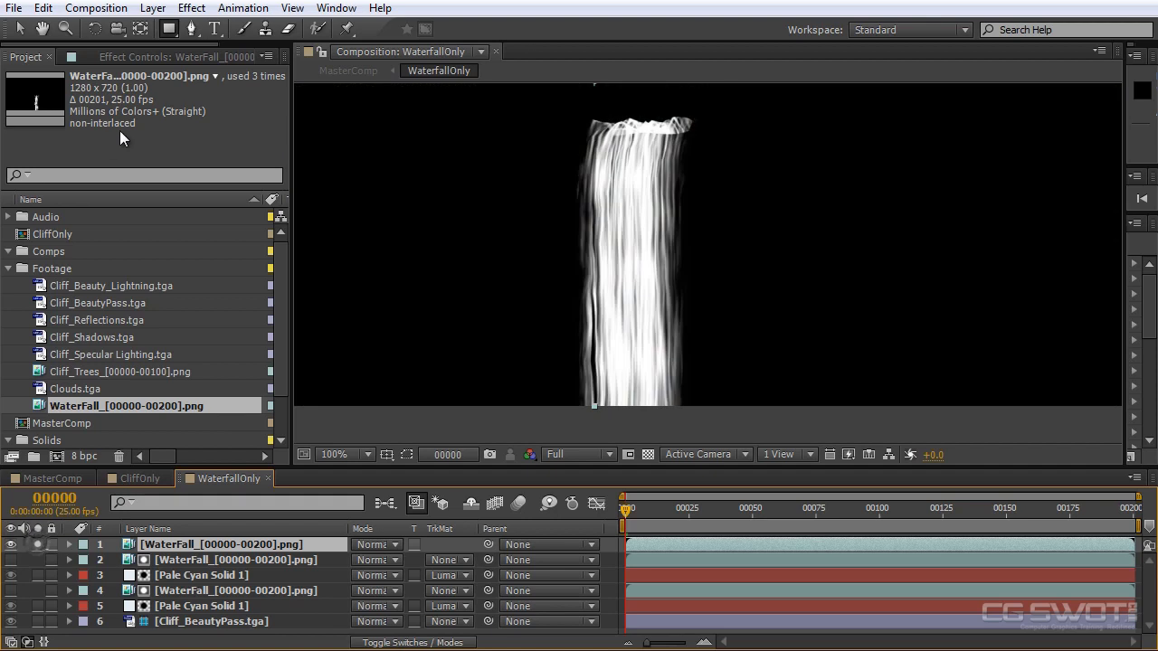
Search the effects for "glass" and apply CC Glass to the soloed WaterFall layer
left_click(176, 57)
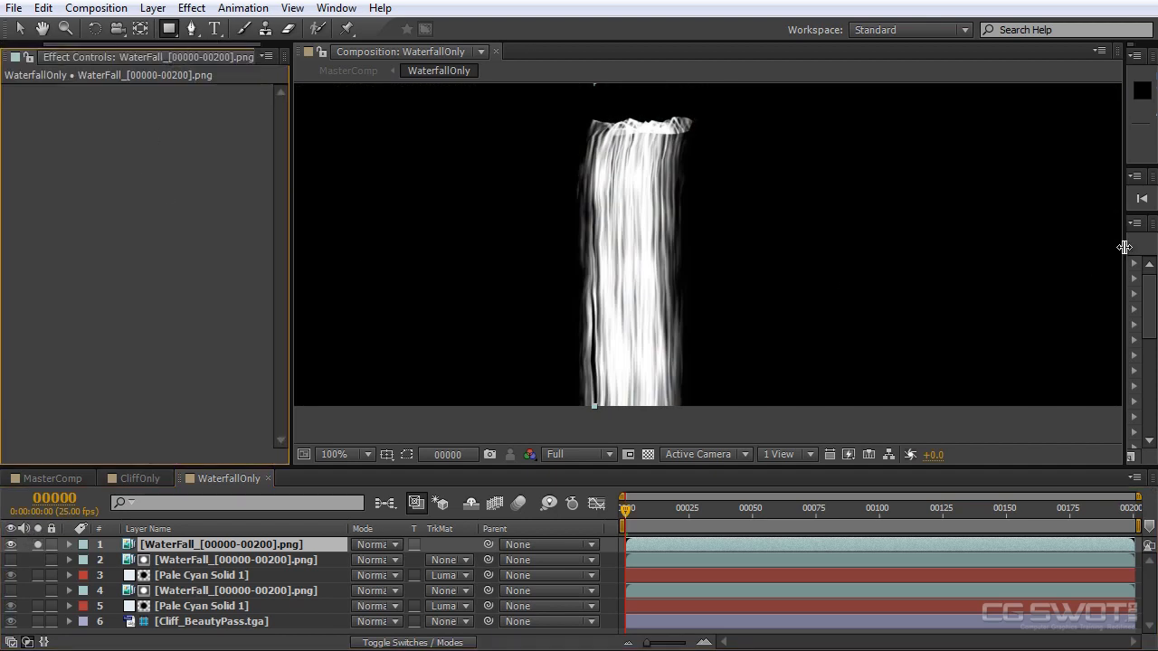
left_click_drag(1125, 248, 922, 262)
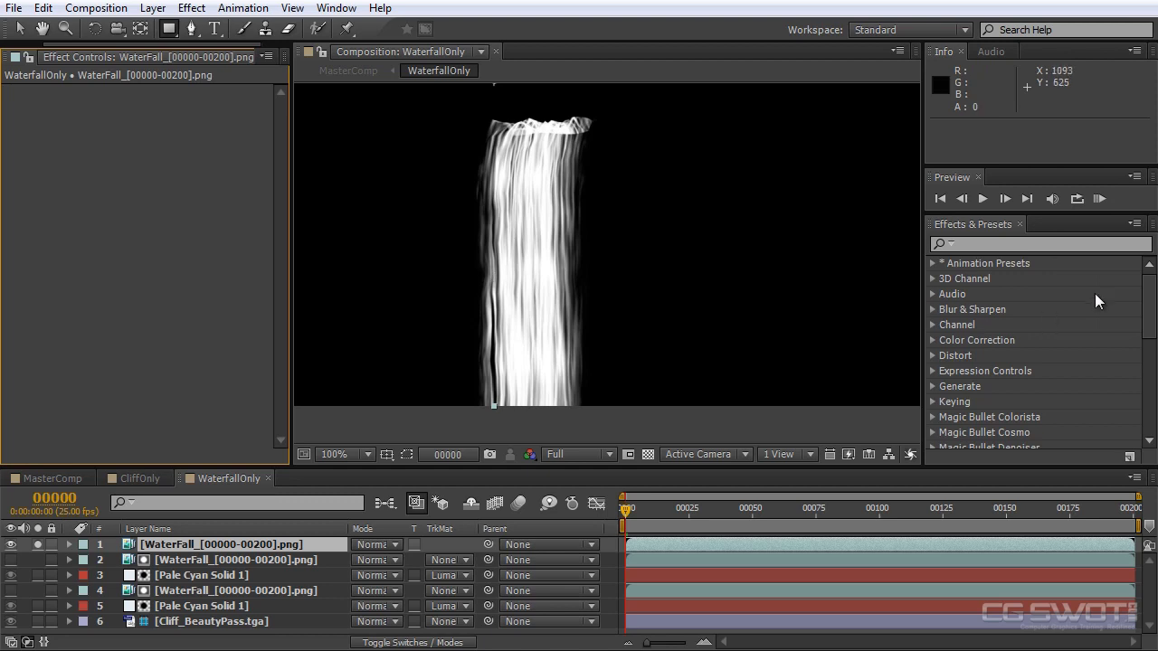
left_click(1150, 306)
scroll(1147, 306, "down", 4)
scroll(1145, 306, "up", 3)
scroll(1145, 305, "up", 2)
left_click(996, 246)
type("glass")
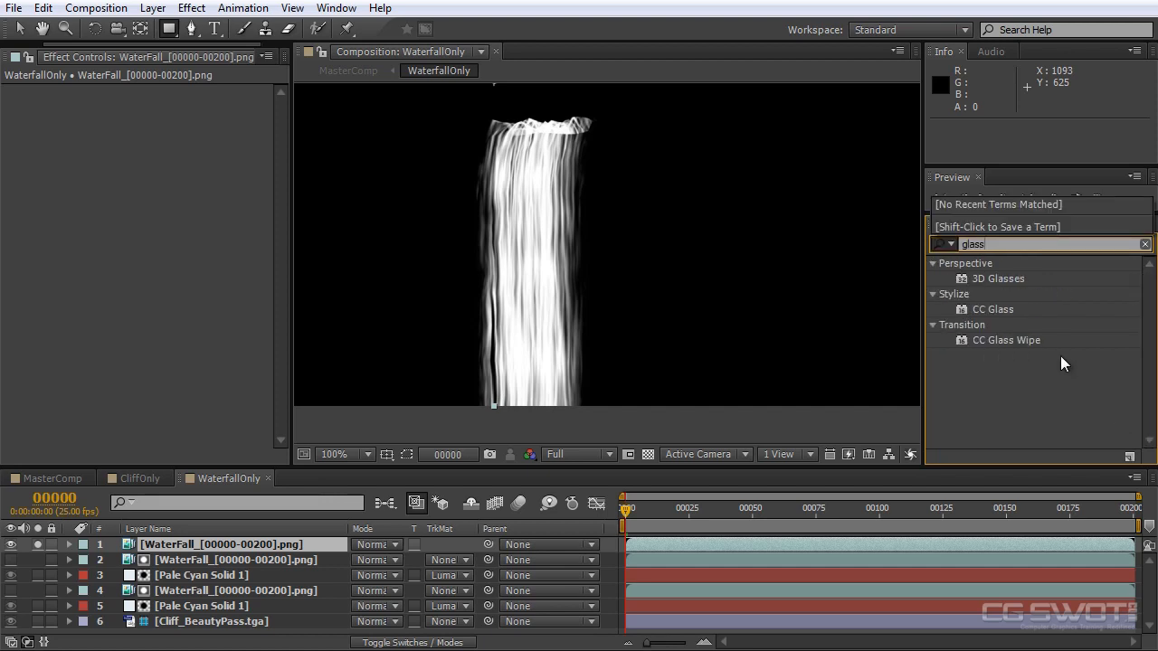
left_click(1003, 312)
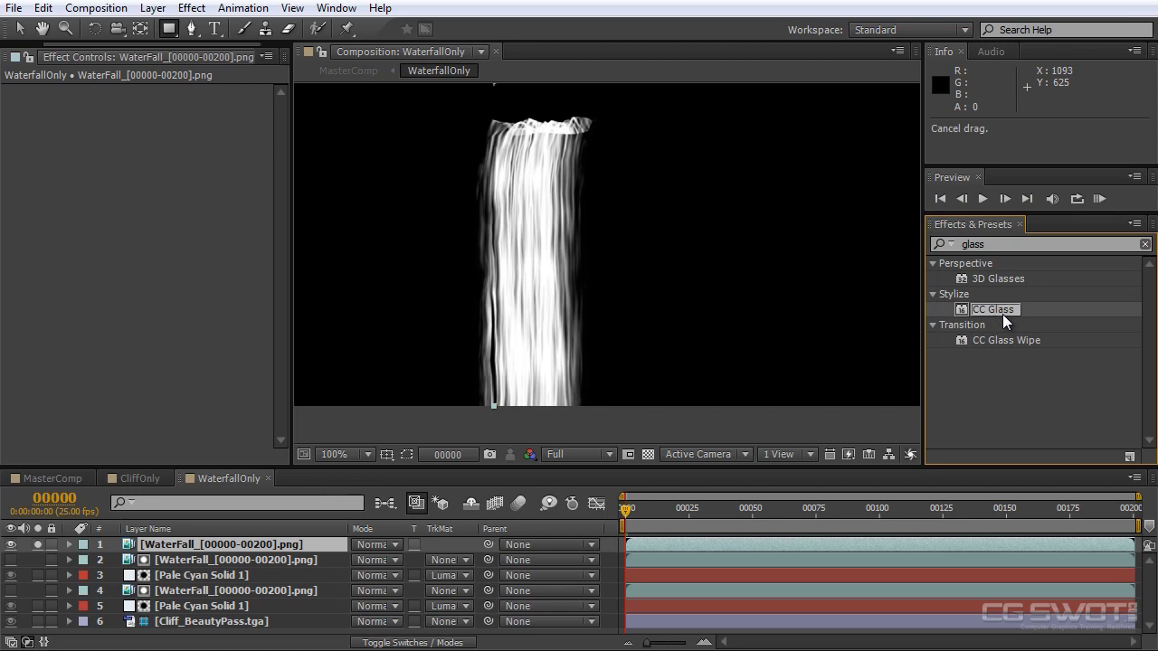
left_click_drag(1002, 314, 189, 548)
key("v")
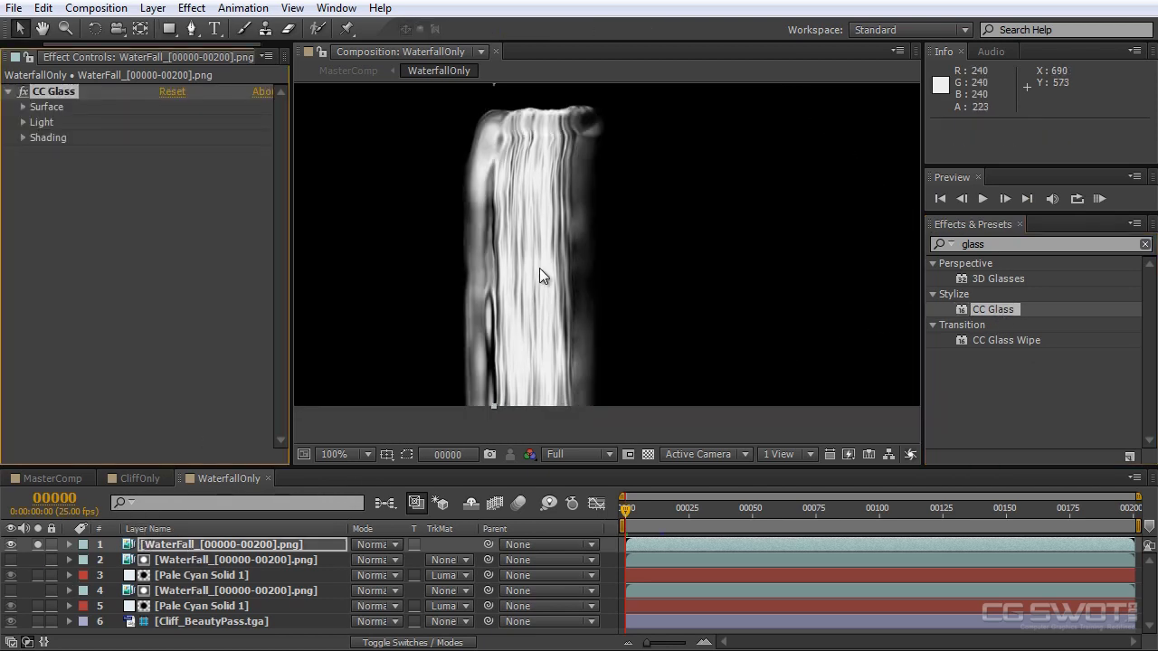
Expand CC Glass's Surface, Light and Shading settings and set the bump map Property to Alpha
left_click_drag(633, 245, 696, 270)
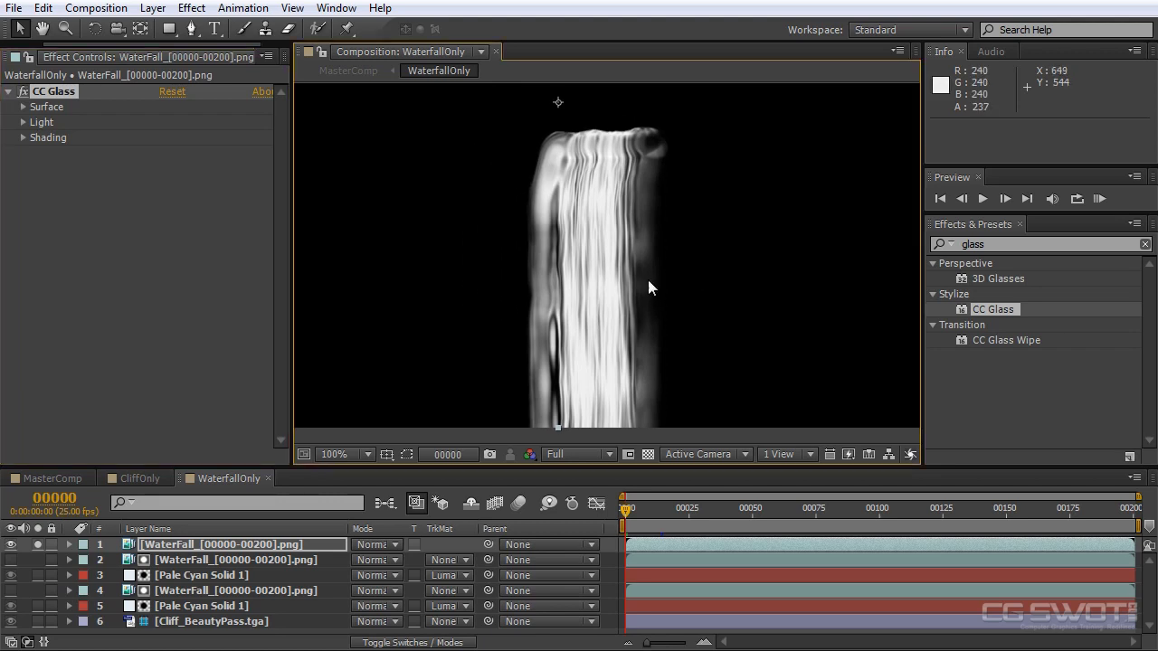
left_click(22, 107)
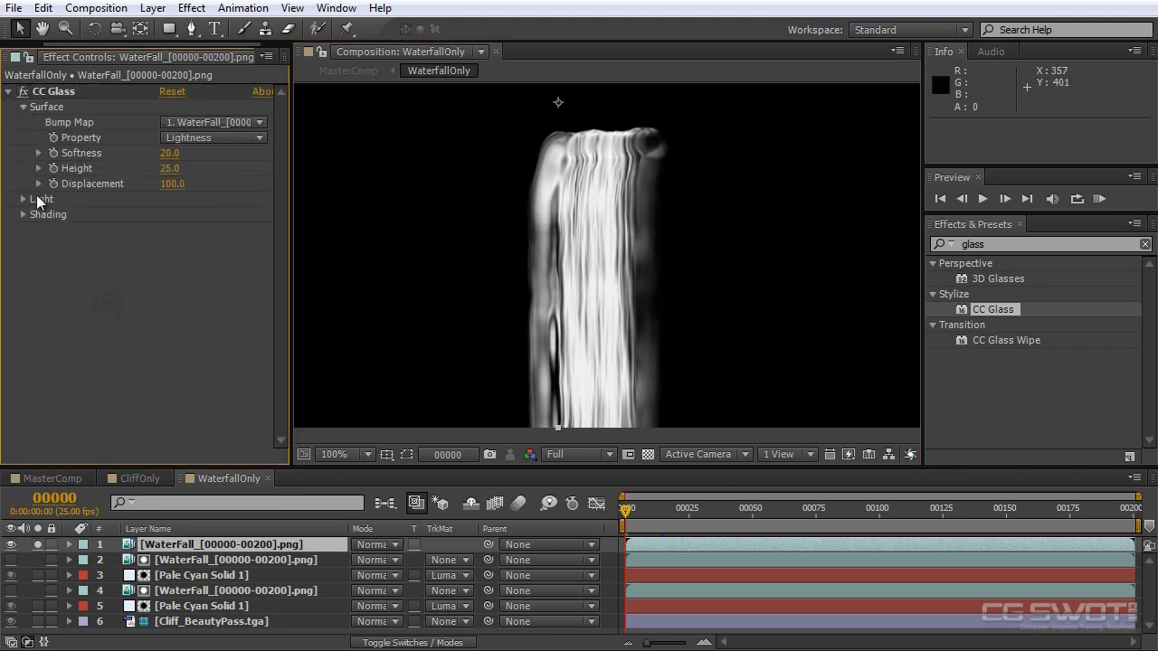
left_click(23, 198)
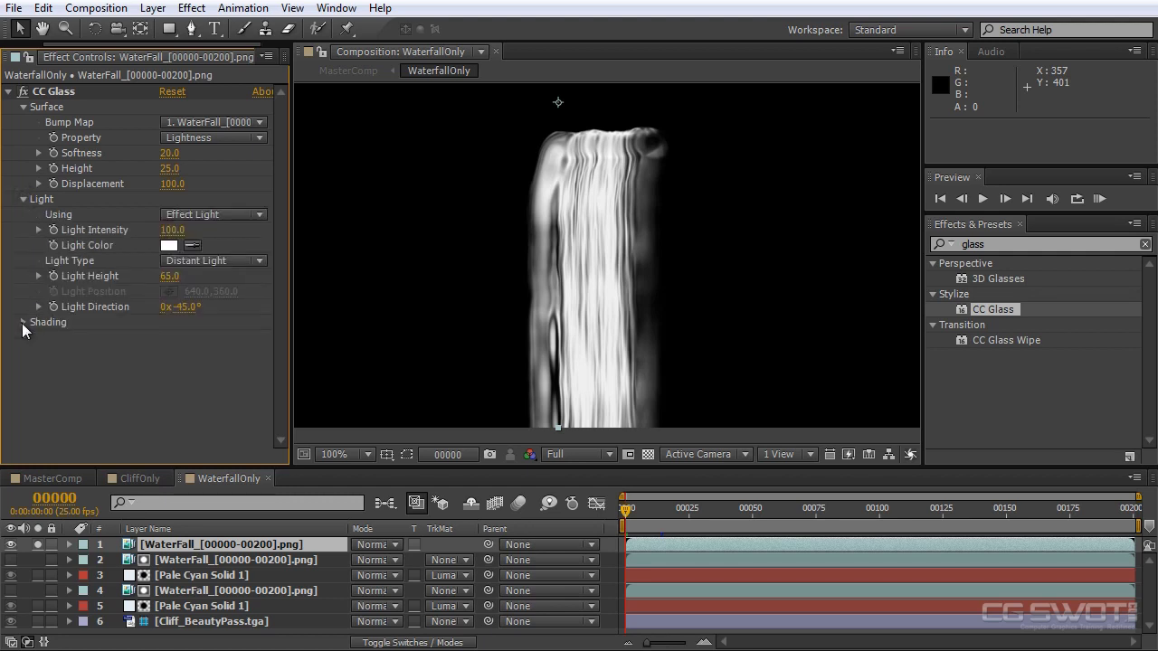
left_click(22, 322)
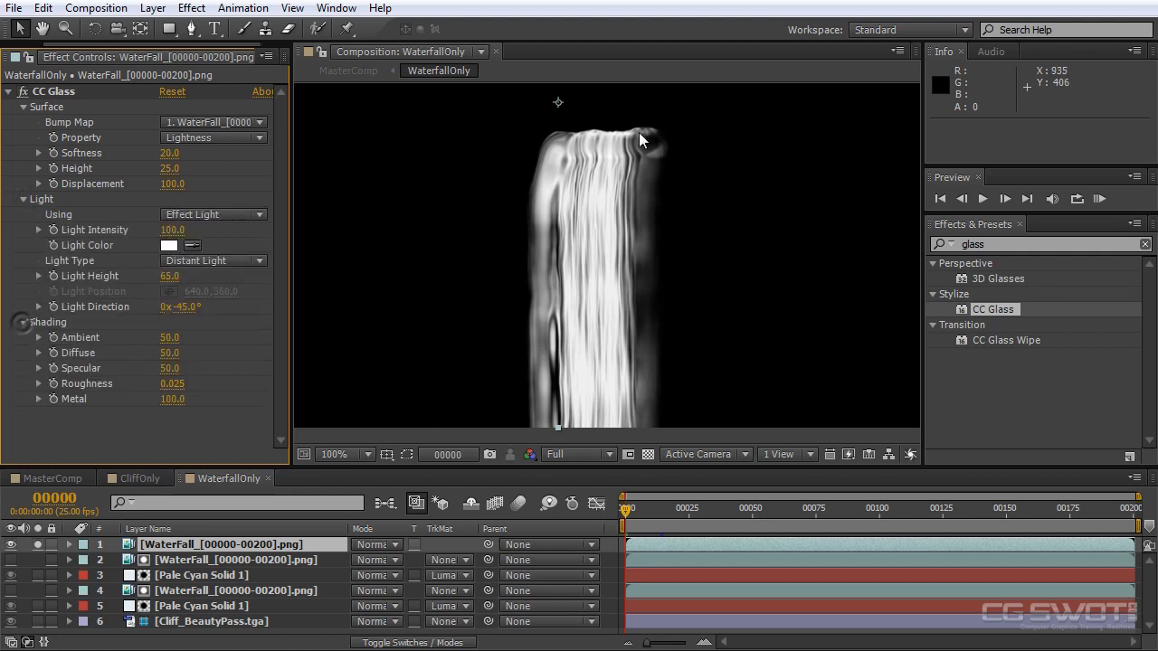
left_click(244, 557)
left_click(236, 546)
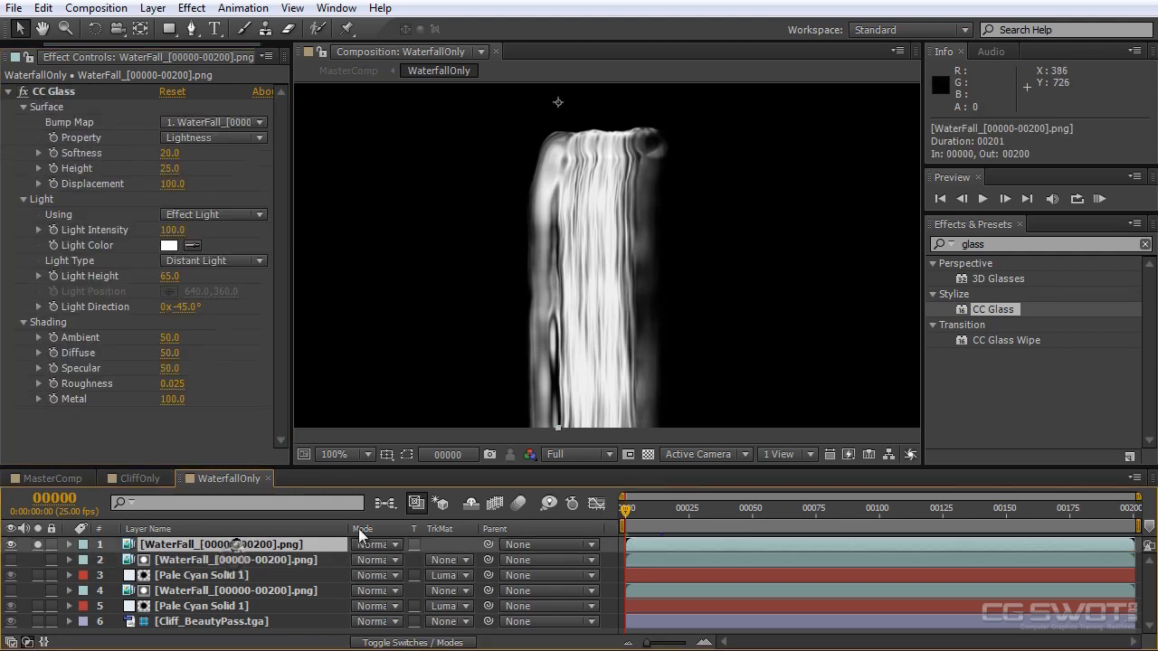
left_click(217, 137)
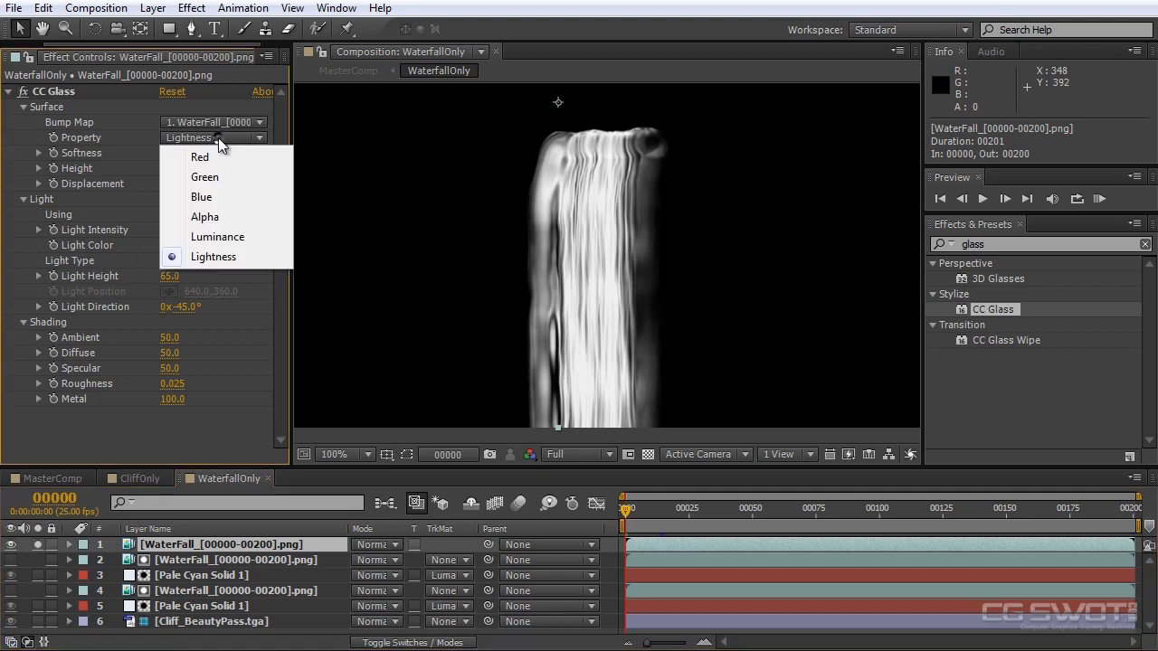
left_click(218, 220)
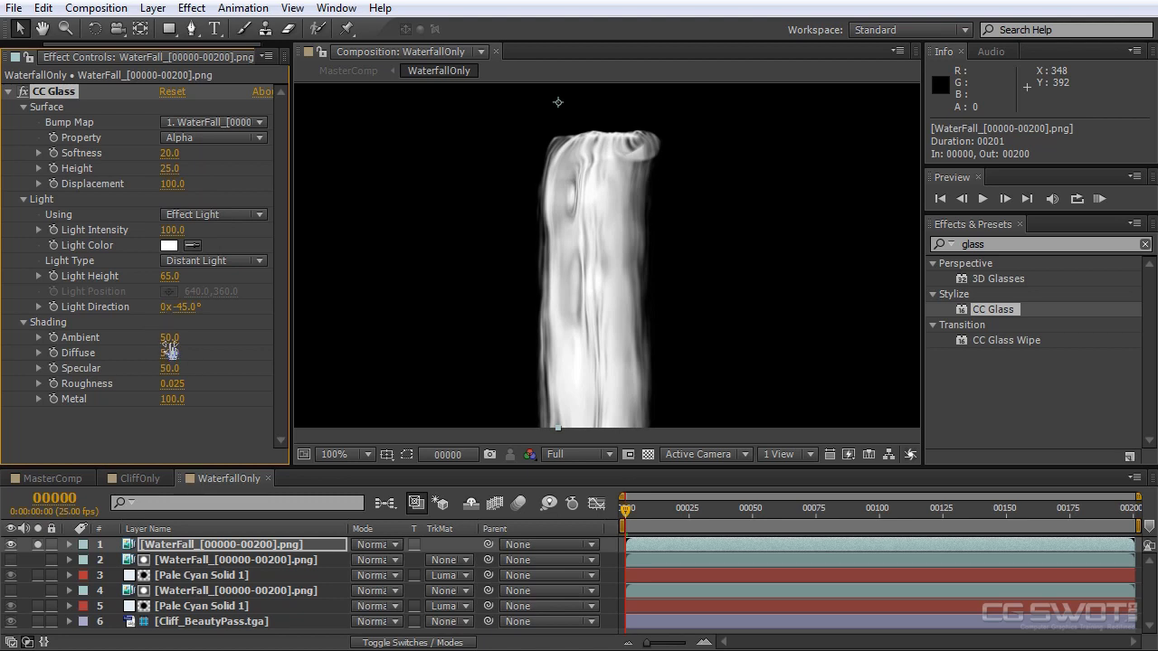
Set CC Glass to Softness 10.2, Height 53, Displacement 42, Ambient 0, Diffuse 0 and Specular 100, checking the highlights at frame 78
left_click_drag(169, 338, 91, 353)
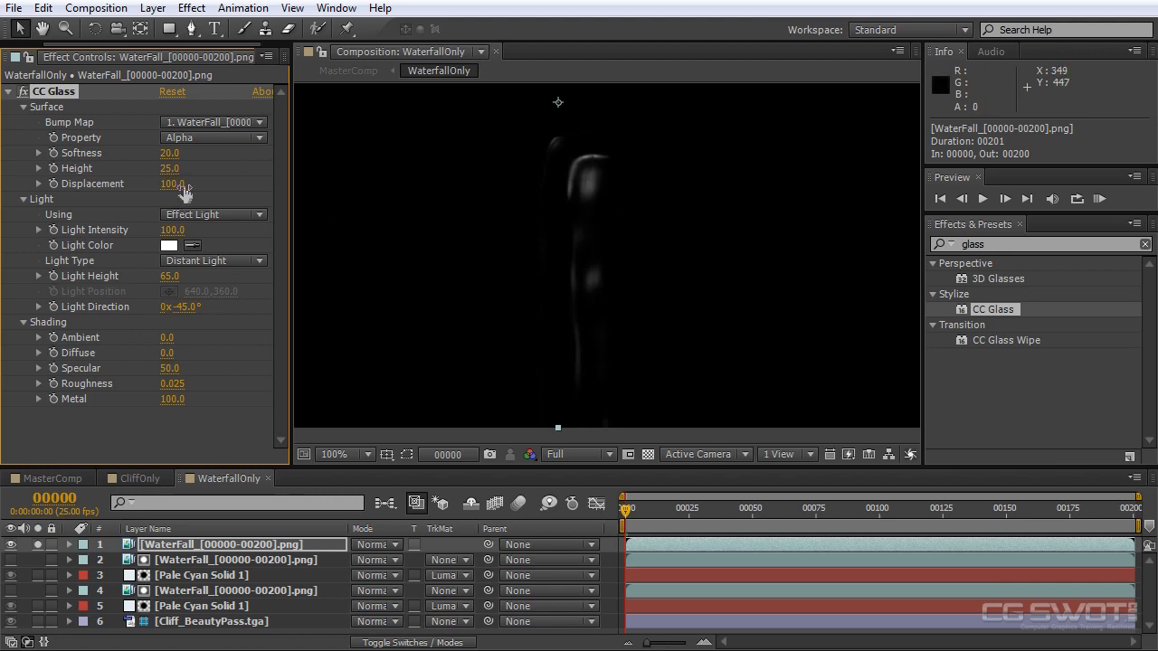
left_click_drag(170, 153, 78, 153)
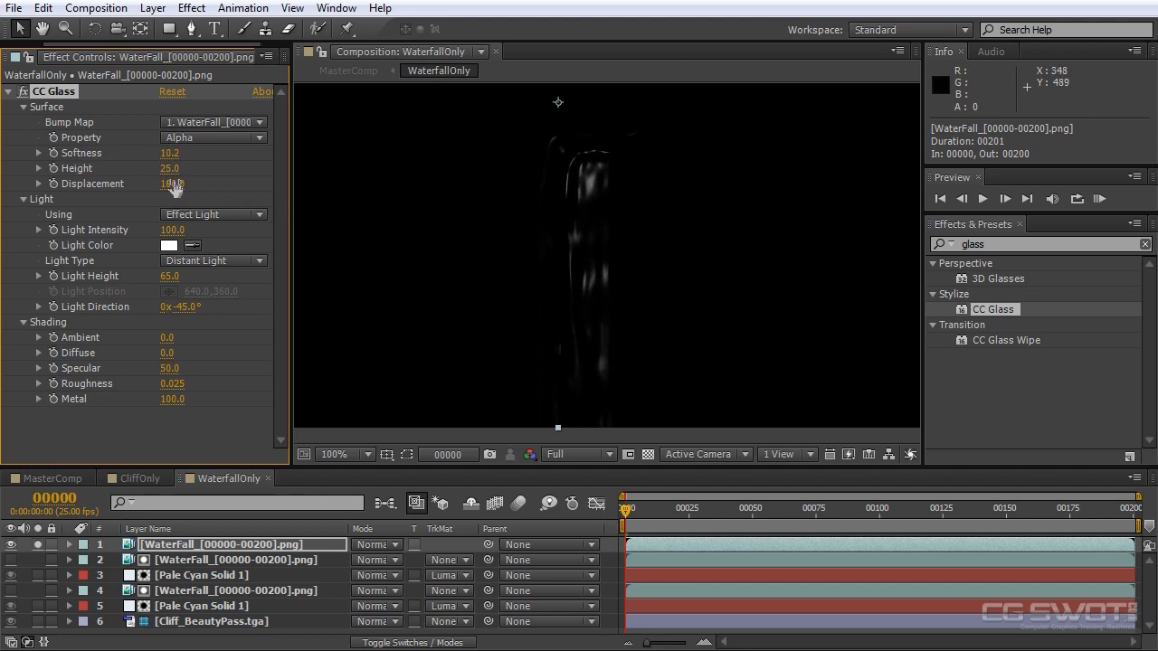
left_click_drag(172, 172, 96, 184)
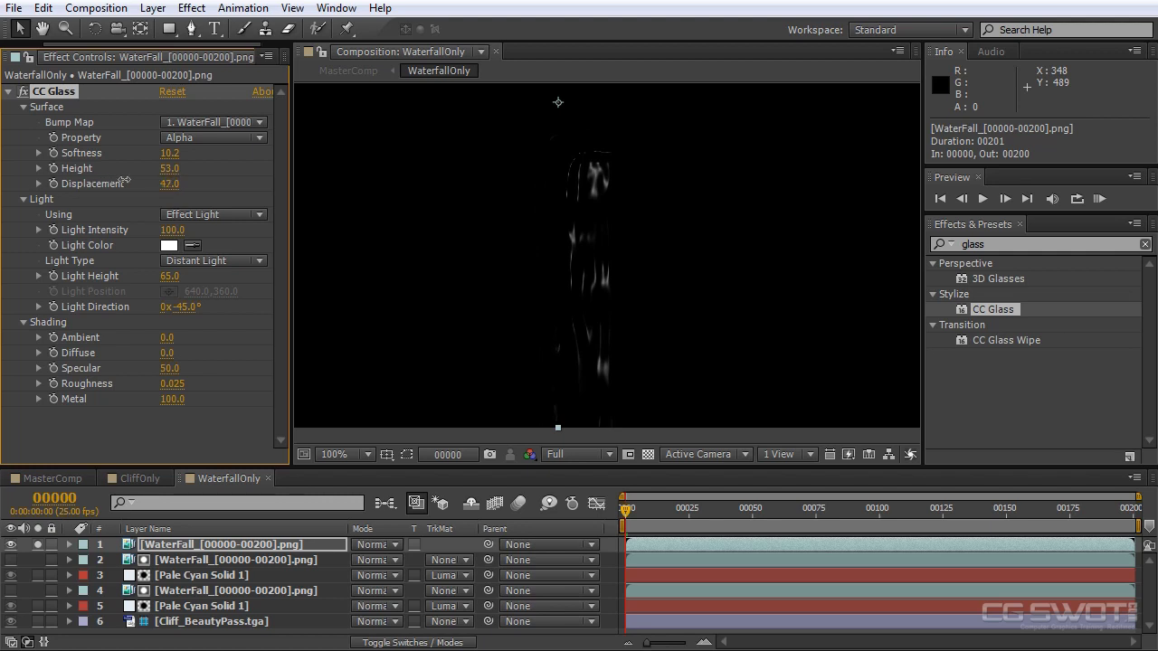
left_click_drag(677, 509, 823, 511)
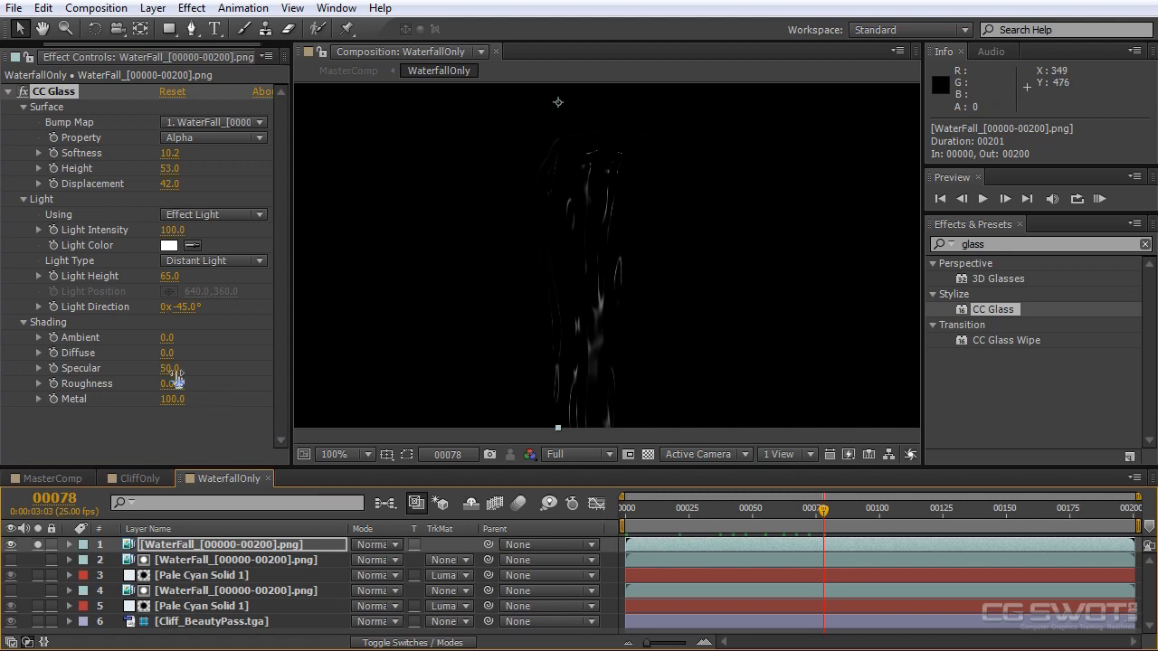
left_click_drag(170, 371, 236, 468)
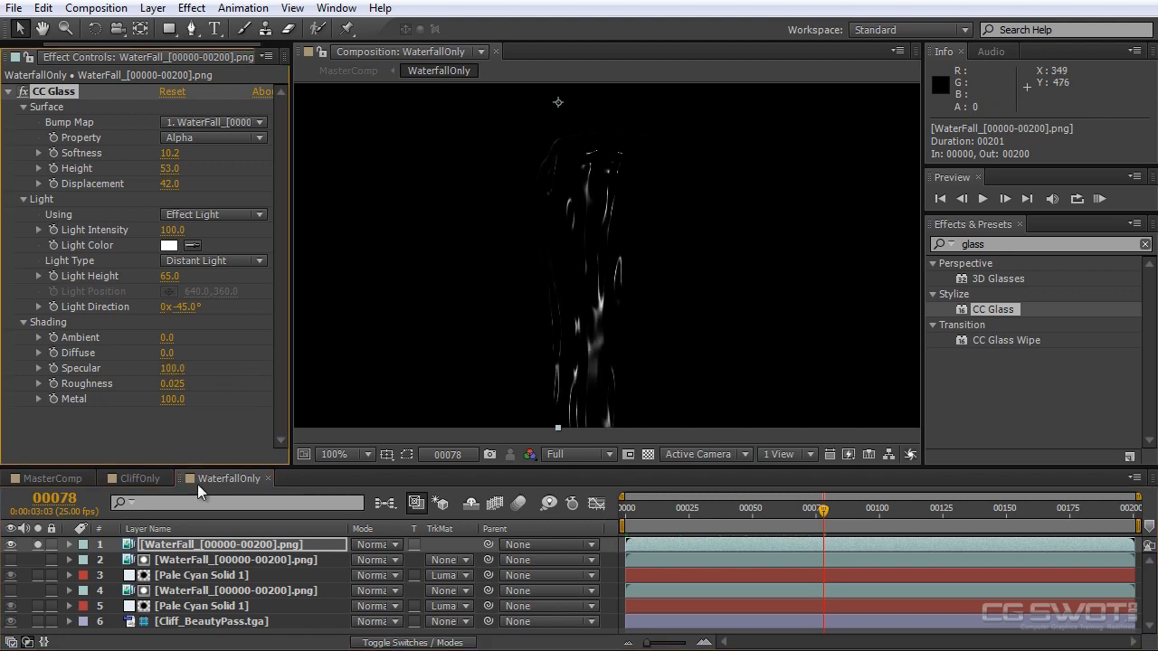
Turn off solo on the CC Glass waterfall layer and set its blending mode to Screen, checking the highlights at frame 50
left_click(37, 544)
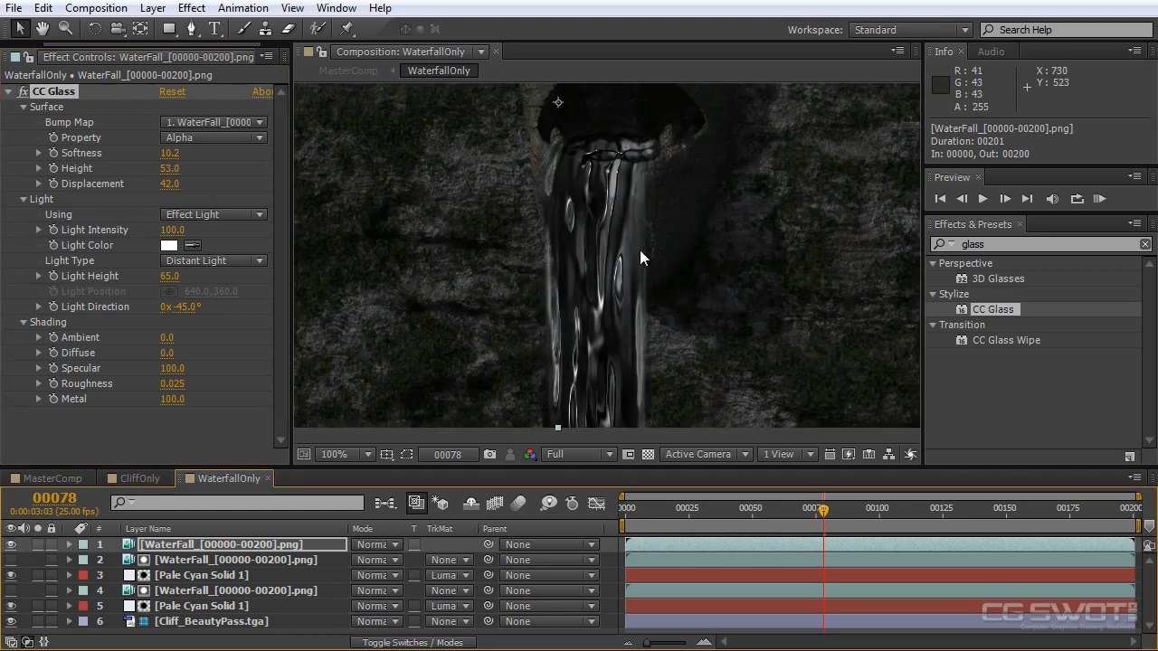
left_click(396, 544)
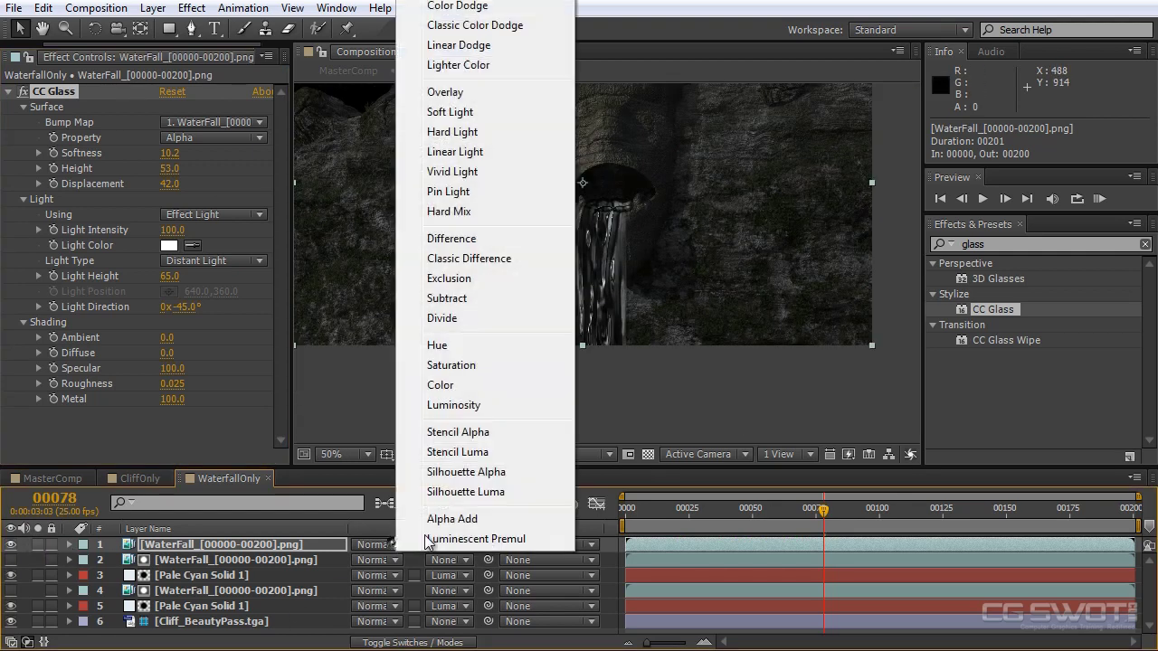
left_click(475, 5)
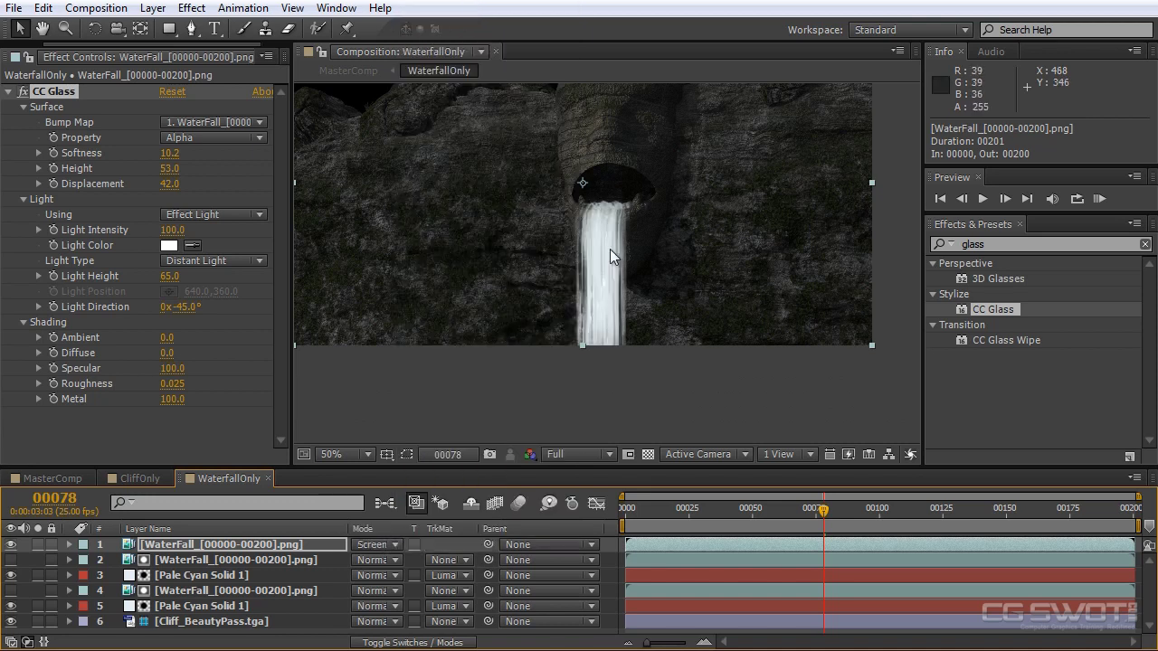
key(".")
left_click_drag(647, 518, 752, 518)
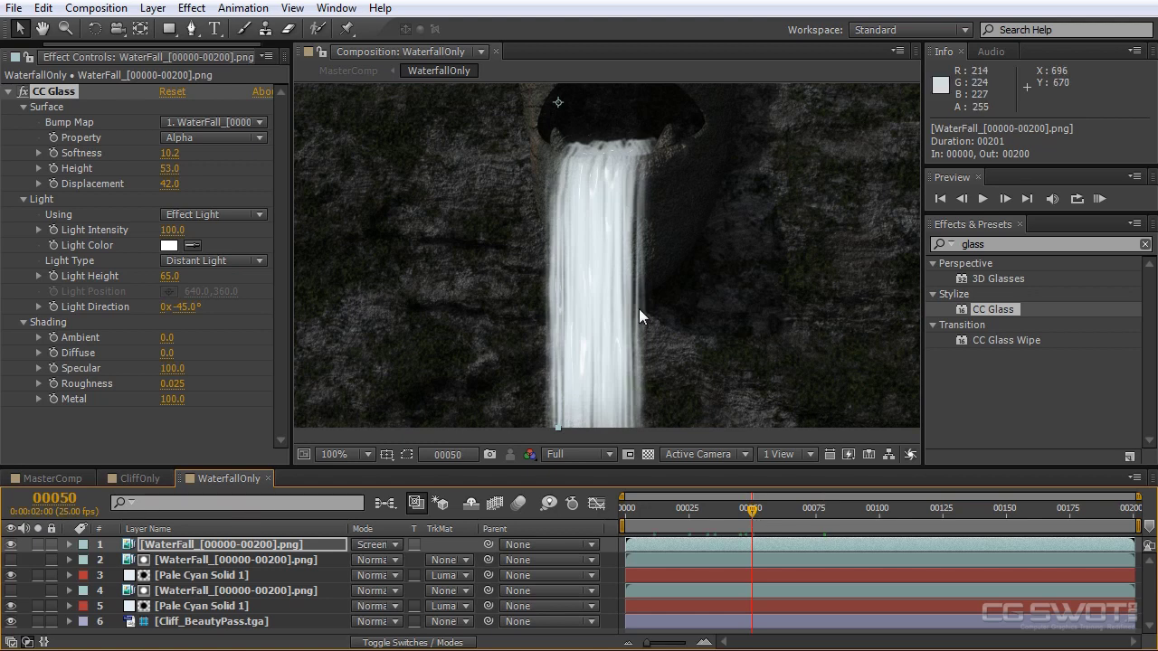
Move the CC Glass layer below the upper Pale Cyan Solid 1 and set its blending mode to Add, checking frames 141 and 34
left_click_drag(250, 544, 247, 586)
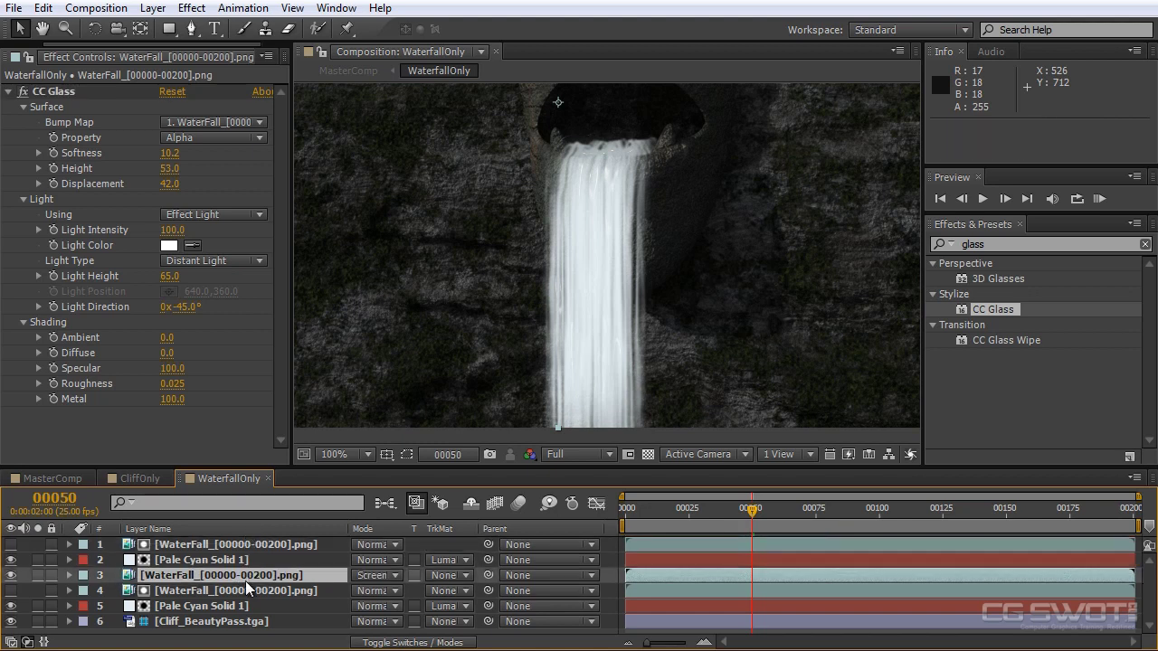
left_click(393, 574)
left_click(394, 0)
left_click_drag(640, 513, 984, 521)
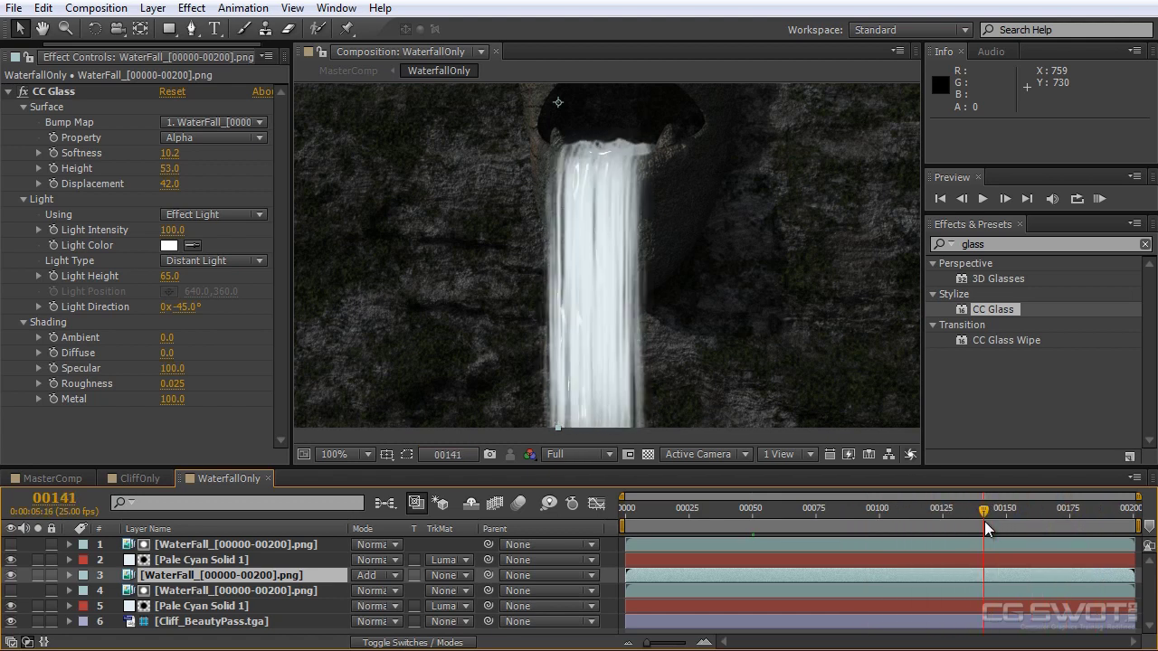
left_click(711, 509)
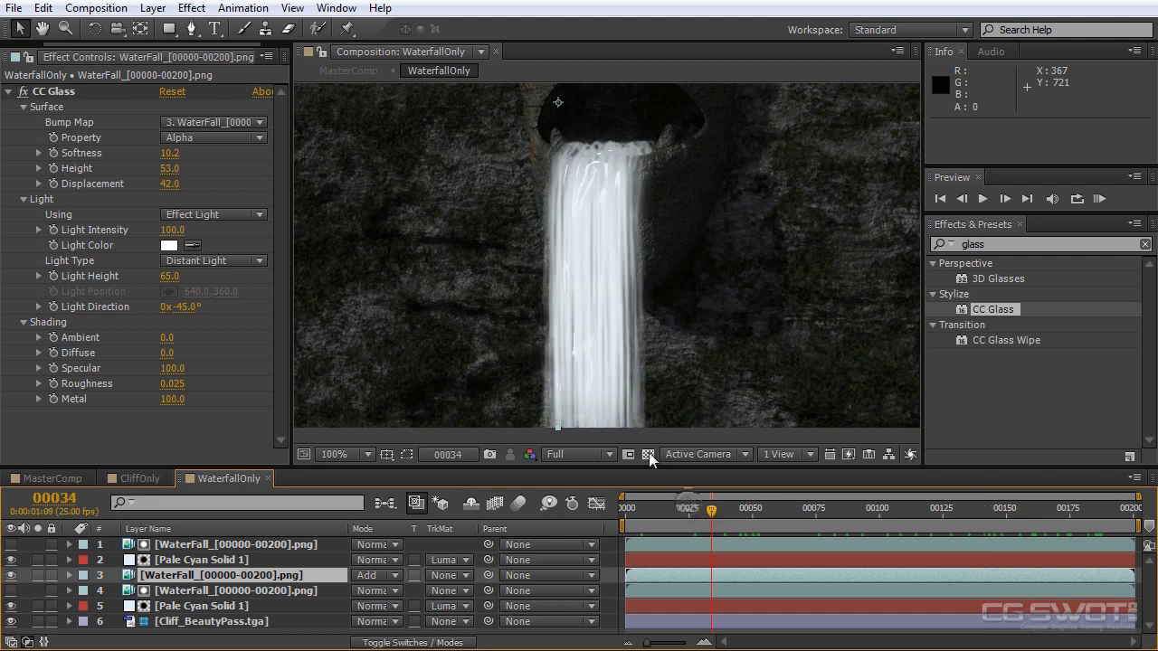
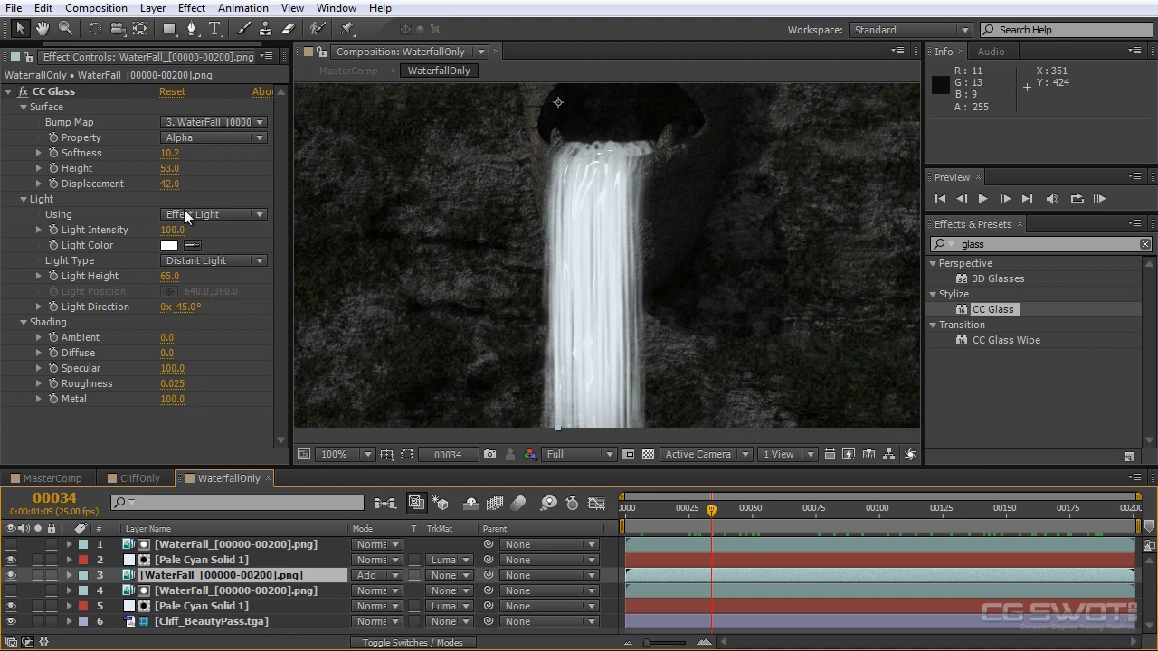
Set CC Glass to Specular 73, Height 40, Displacement -2 and Softness 9.4, inspecting the waterfall up close at frame 83
left_click_drag(182, 368, 150, 368)
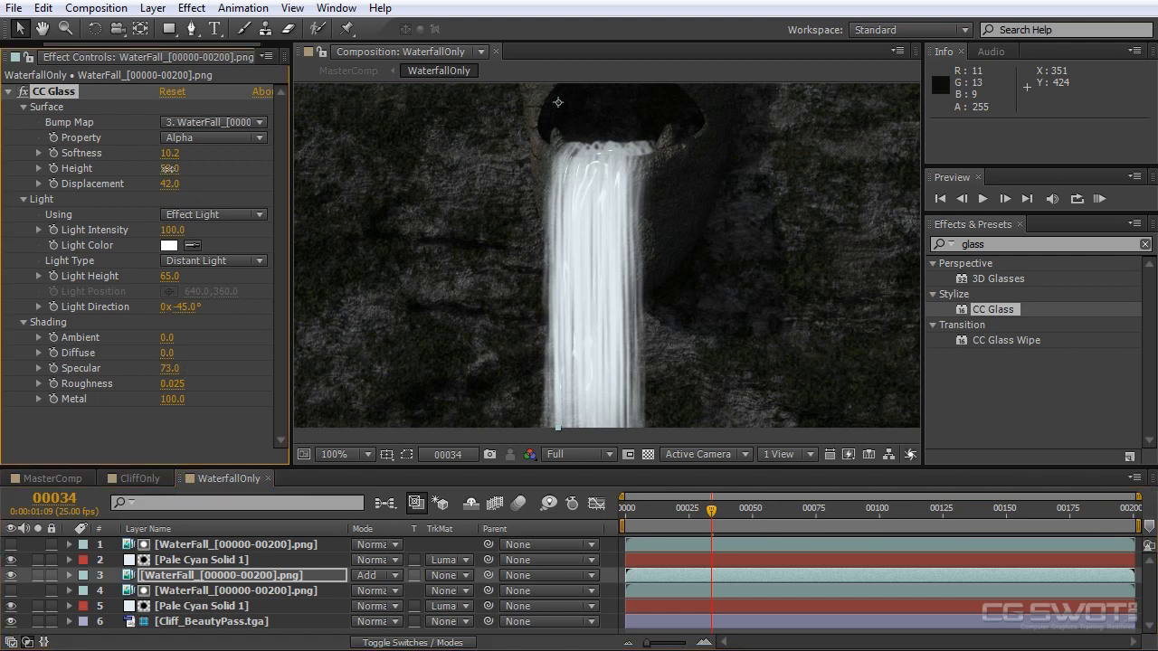
left_click_drag(165, 169, 120, 182)
left_click_drag(177, 156, 165, 154)
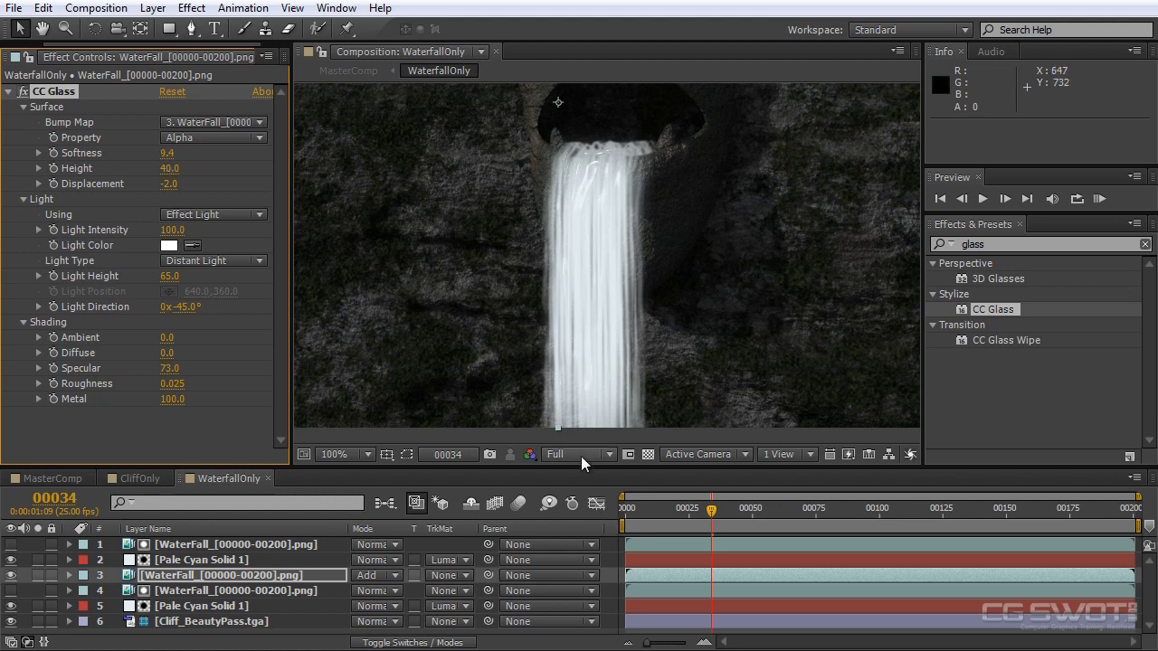
left_click(795, 510)
left_click(835, 513)
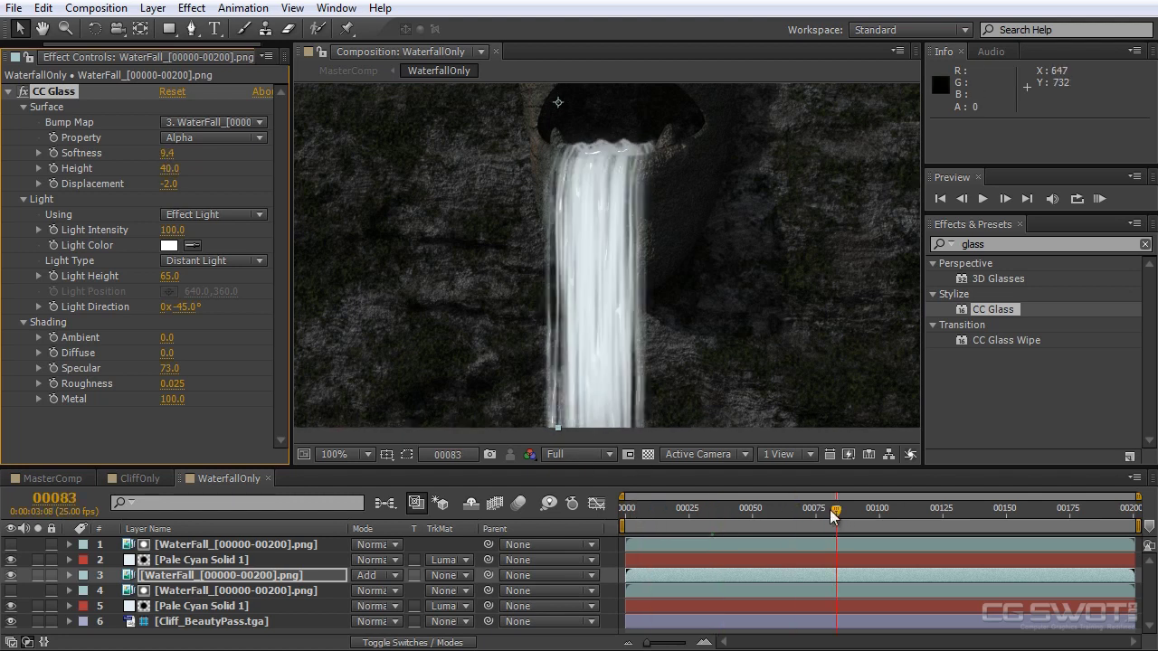
scroll(664, 245, "up", 1)
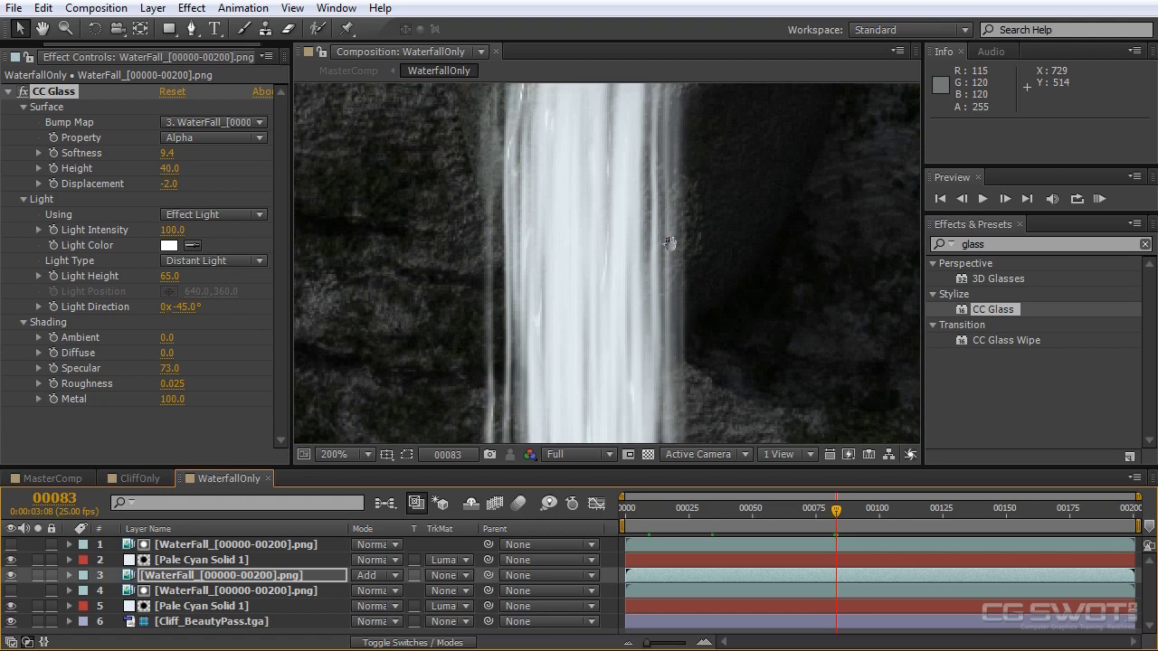
left_click_drag(670, 220, 672, 352)
Move the CC Glass waterfall layer back to the top of the layer stack and apply Fast Blur to it
left_click_drag(228, 575, 232, 540)
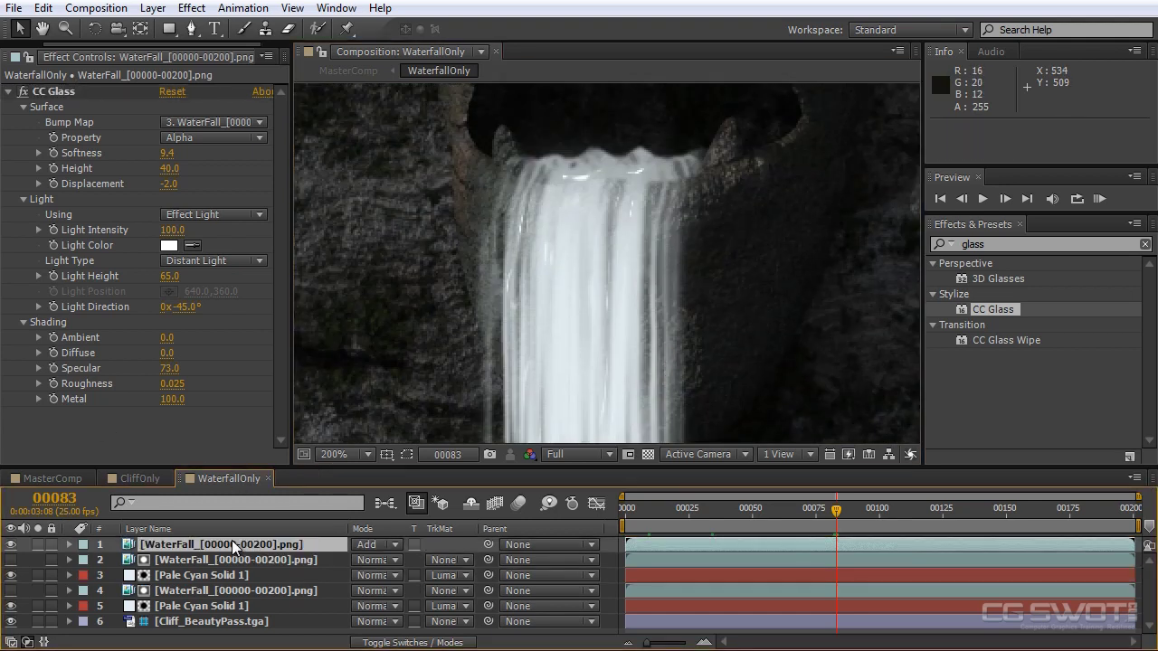
right_click(76, 424)
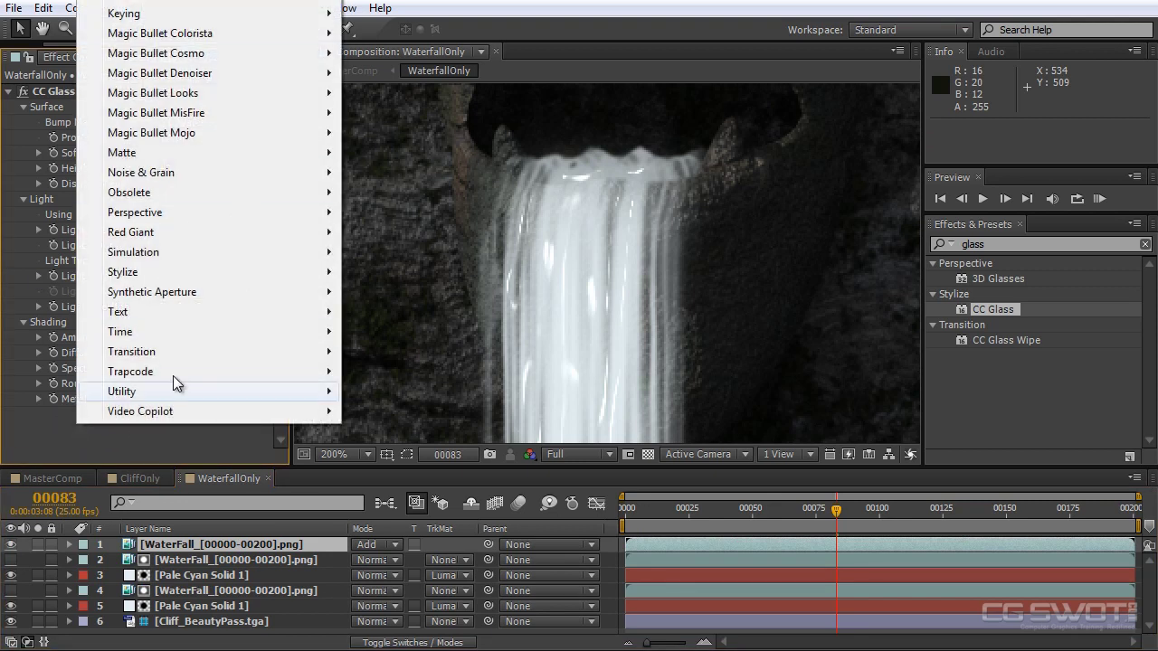
mouse_move(208, 2)
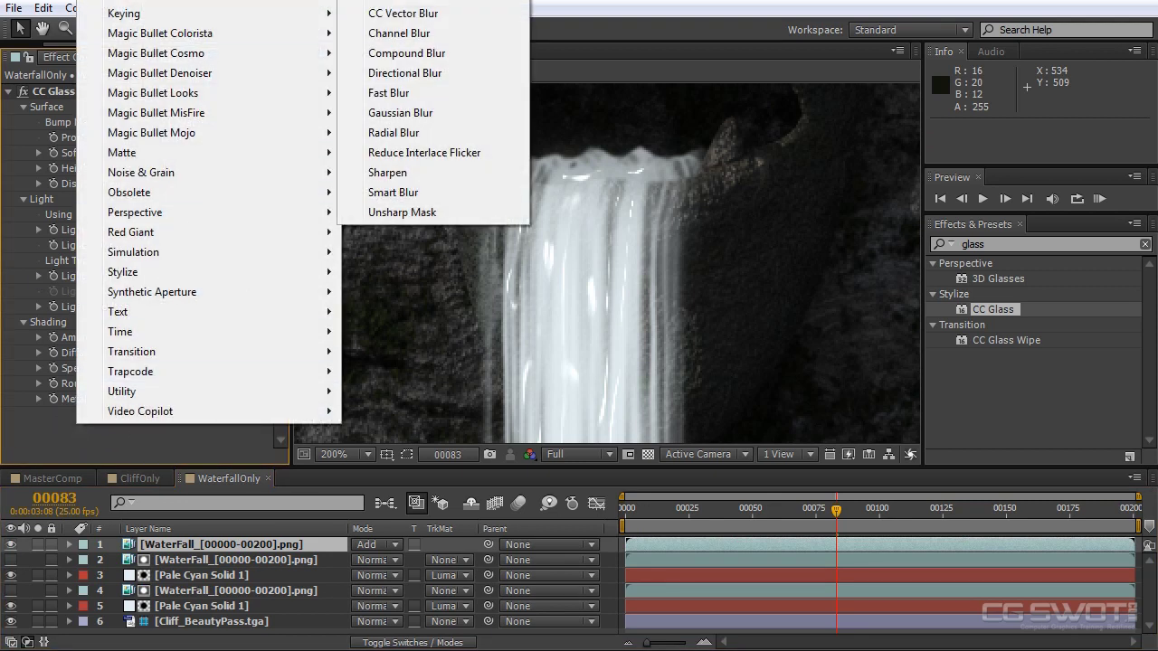
left_click(423, 92)
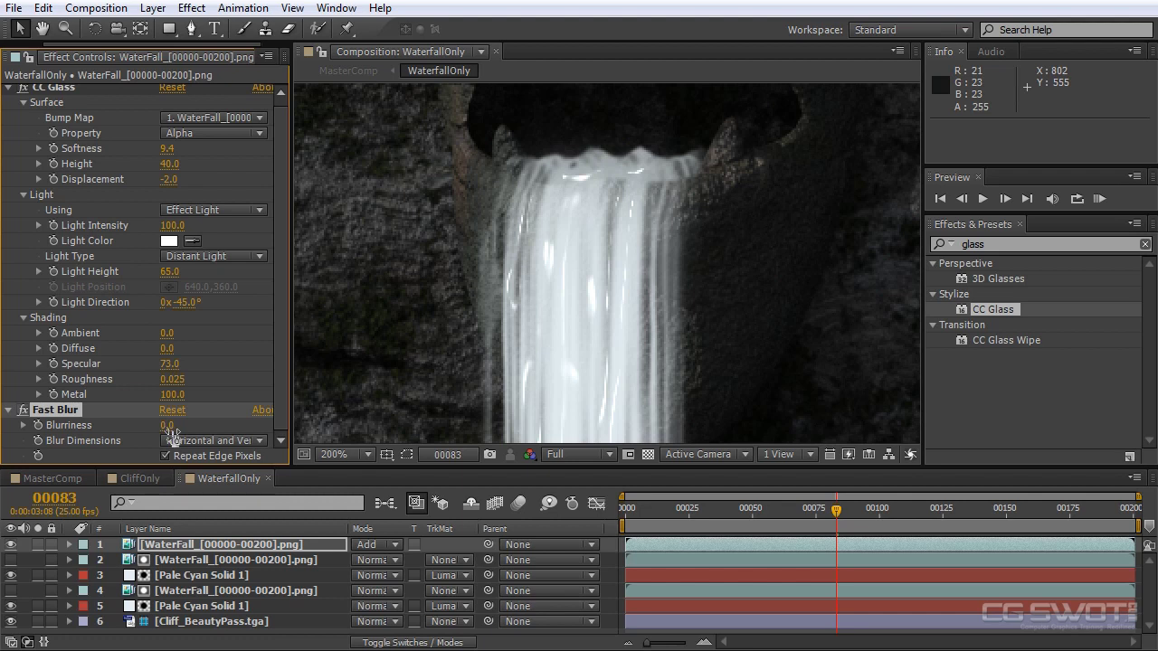
Set the Fast Blur blurriness of the top waterfall layer to 1 and check the water at frame 59
type("2")
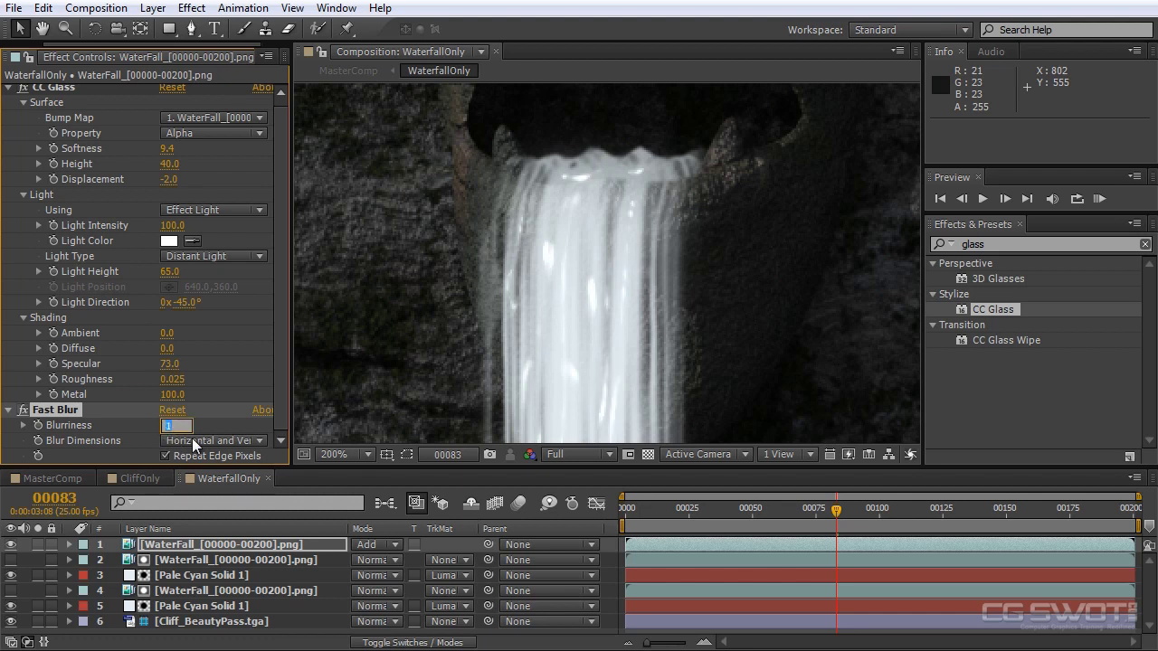
left_click(8, 410)
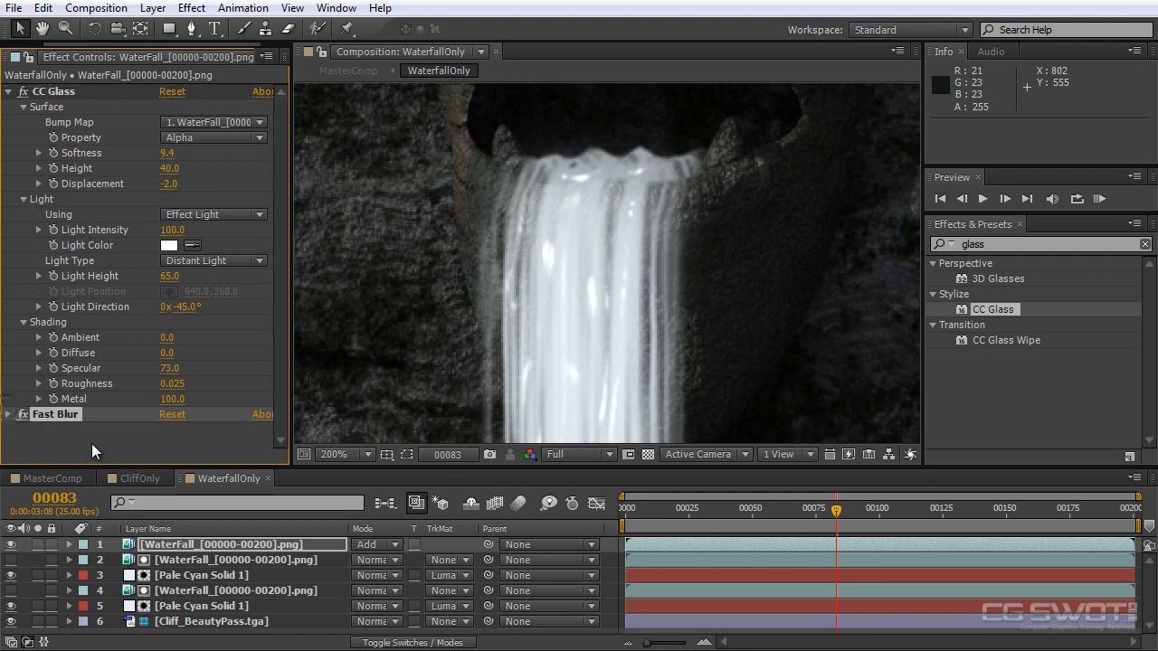
scroll(649, 253, "down", 2)
left_click(776, 509)
scroll(672, 334, "down", 2)
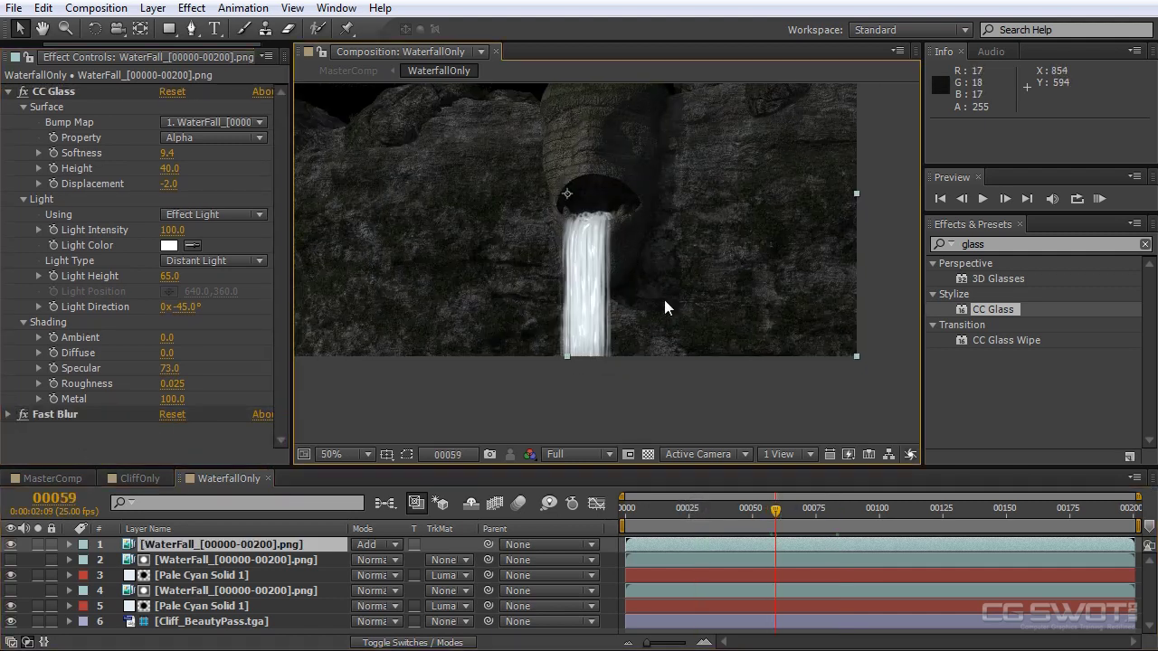
scroll(673, 321, "up", 2)
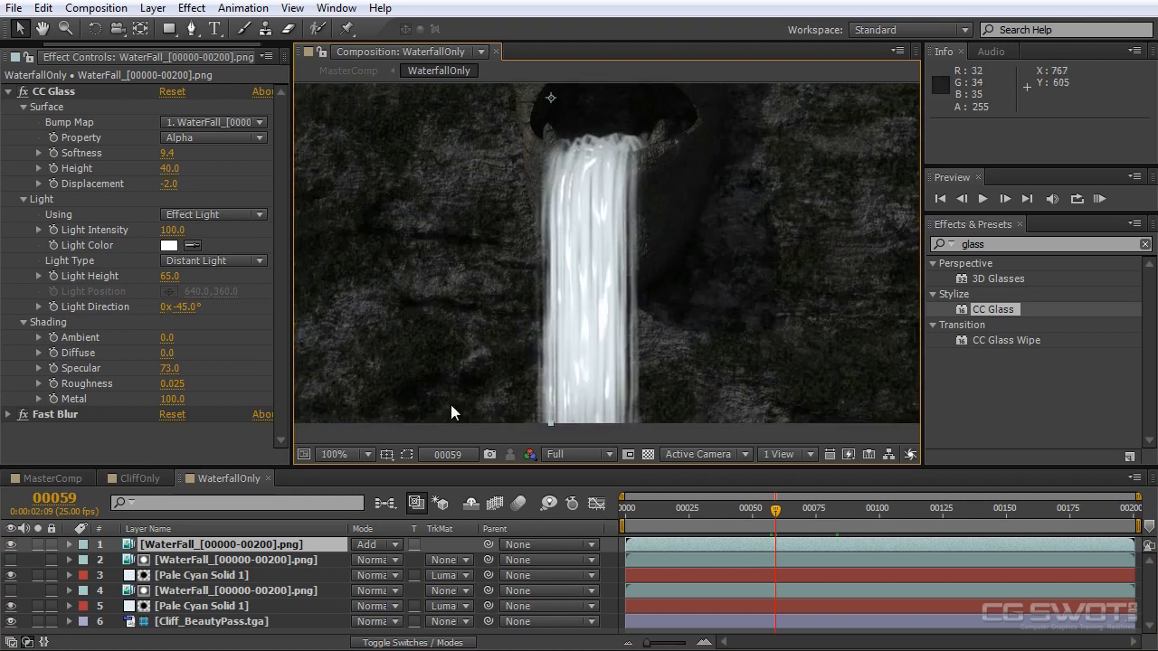
Lower the opacity of the top WaterFall layer to 44%
left_click(213, 544)
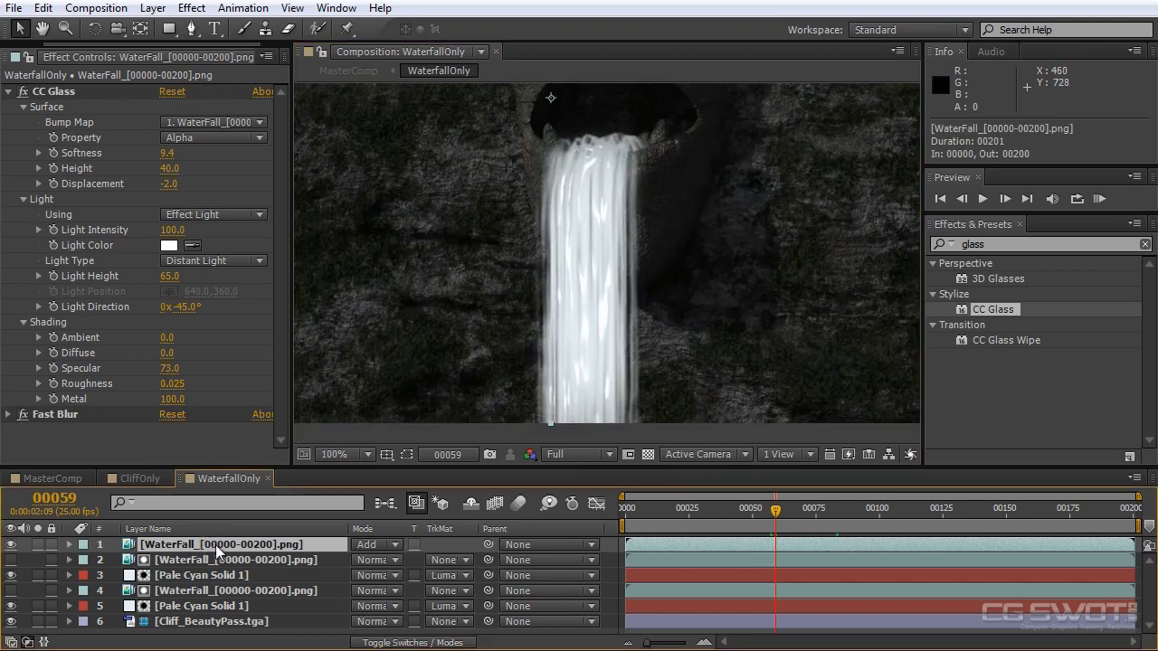
key("t")
left_click_drag(366, 561, 296, 562)
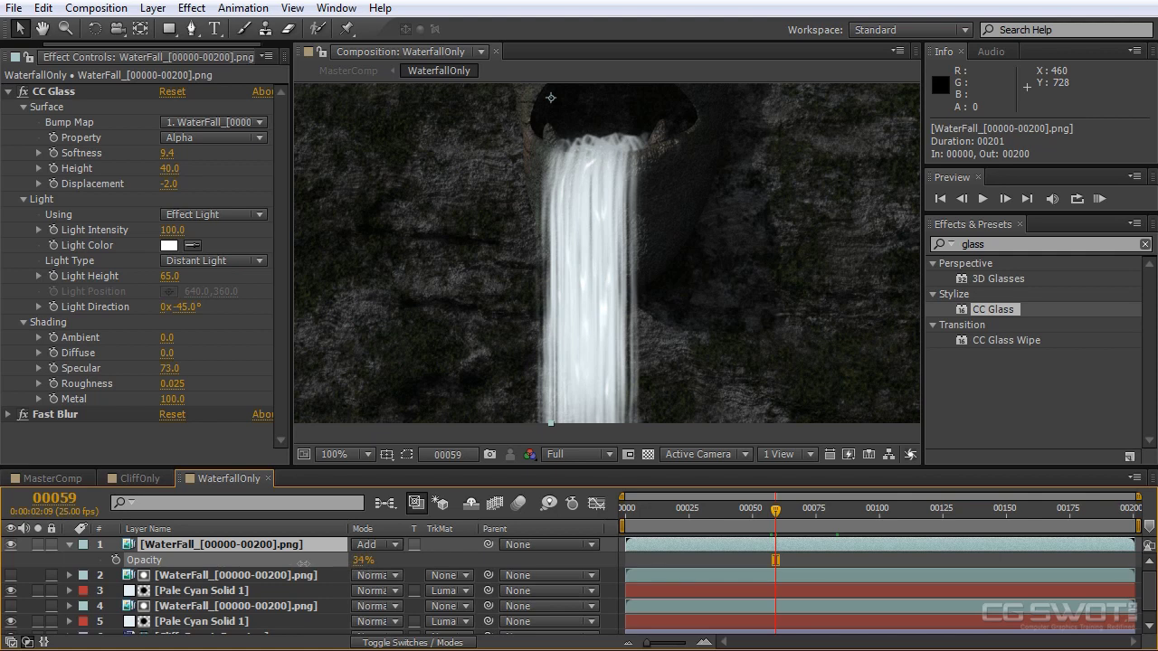
Switch to the MasterComp composition and examine the waterfall up close at frame 16
left_click(52, 479)
left_click_drag(689, 335, 688, 270)
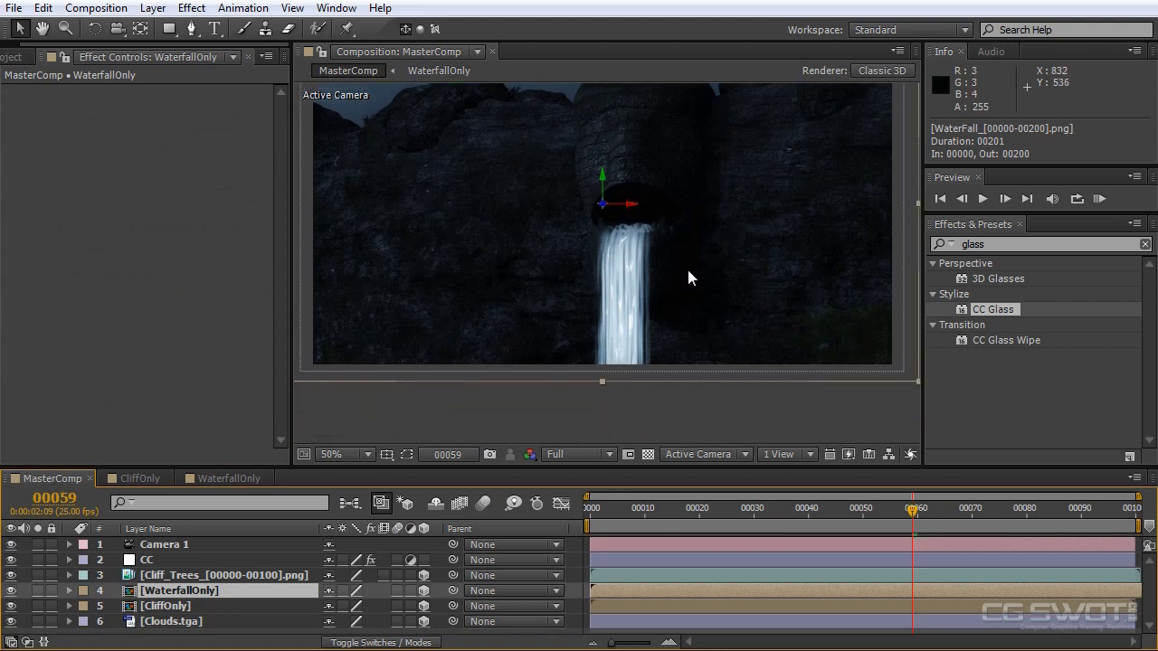
scroll(690, 278, "up", 2)
mouse_move(679, 508)
left_mouse_down()
mouse_move(637, 511)
mouse_move(681, 511)
left_mouse_up()
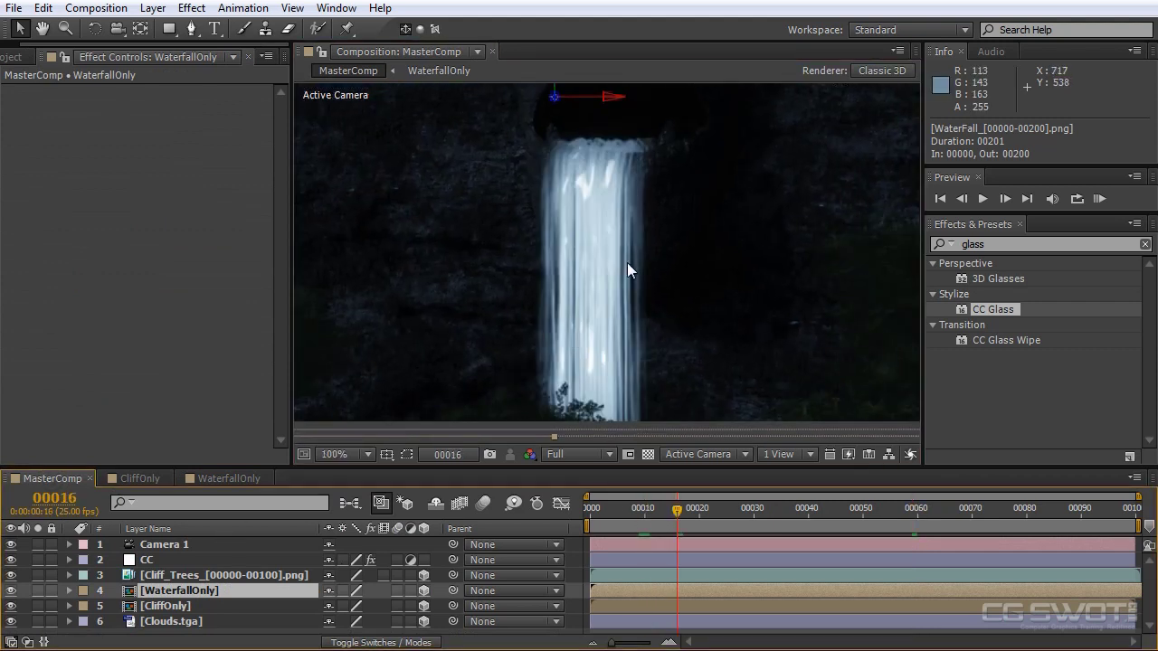
Apply the Tint color correction effect to the WaterfallOnly layer in MasterComp
left_click(186, 607)
left_click(199, 592)
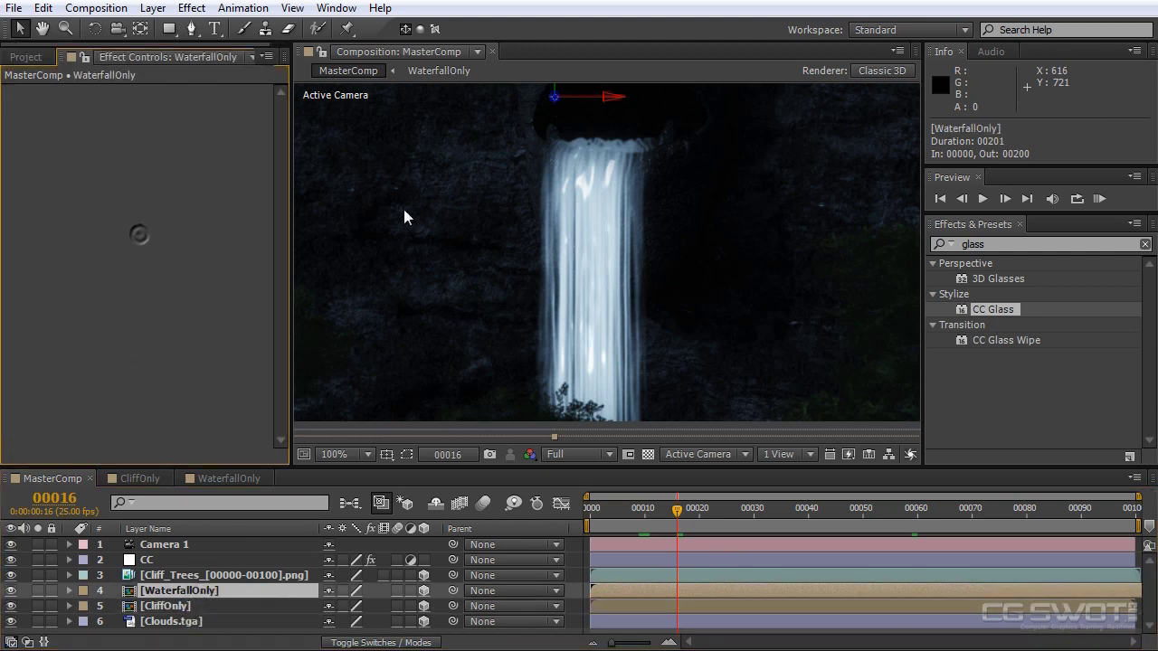
right_click(117, 138)
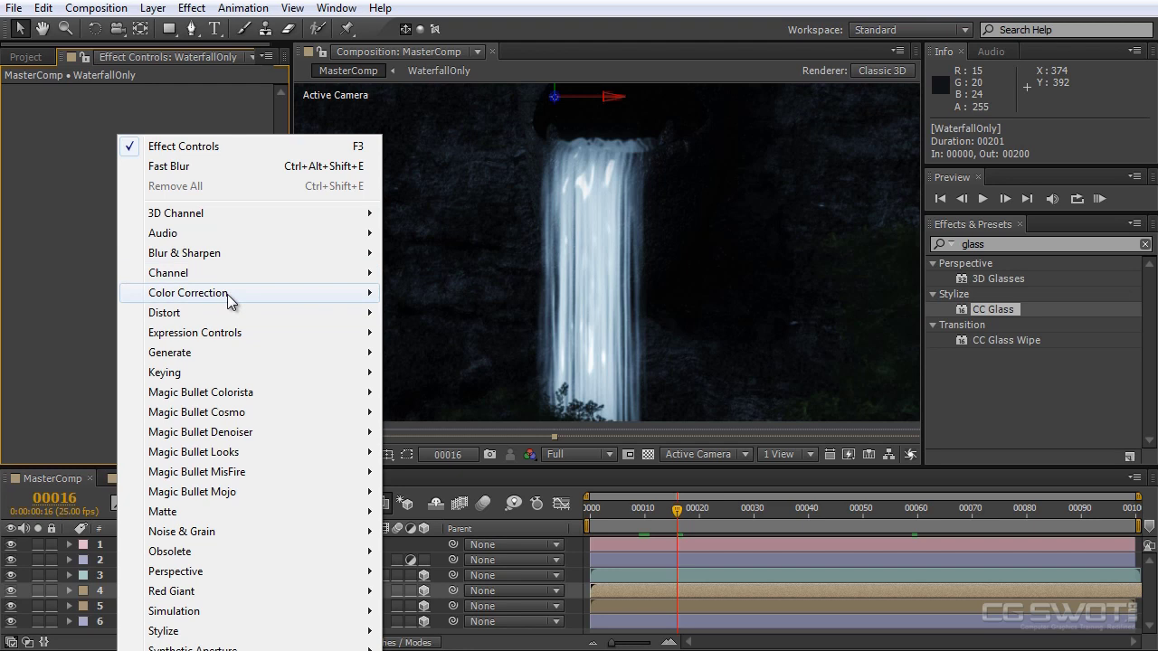
mouse_move(231, 294)
left_click(548, 432)
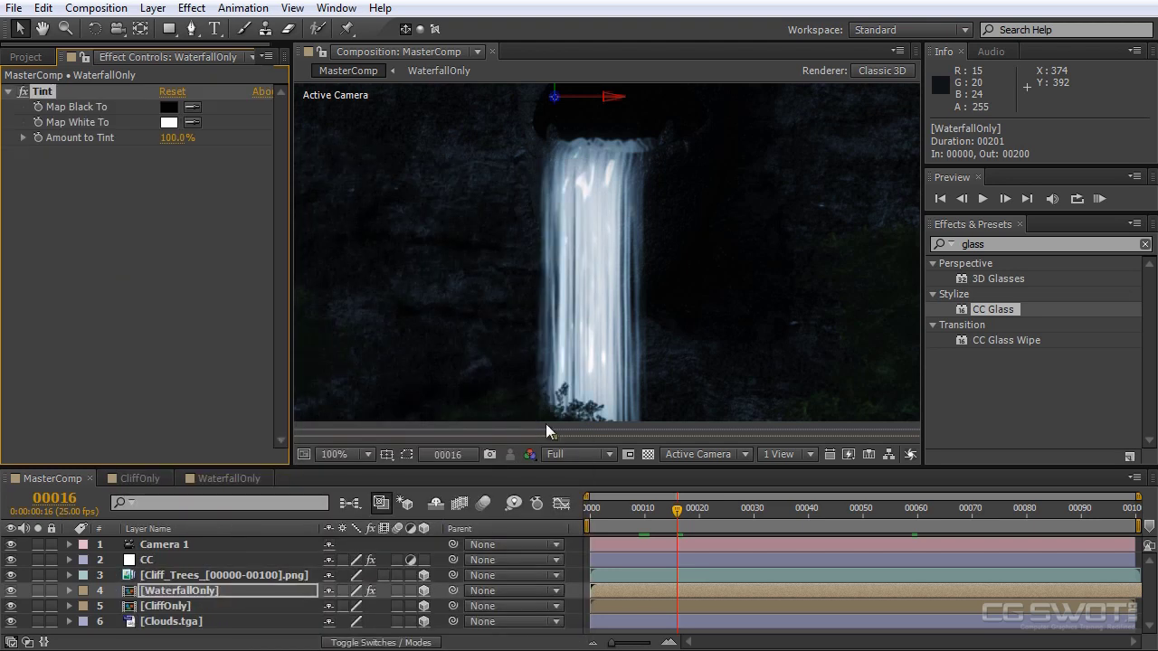
Set the Tint effect's Map White To color to light grey D0D1D2 and check the waterfall at frame 34
left_click(169, 122)
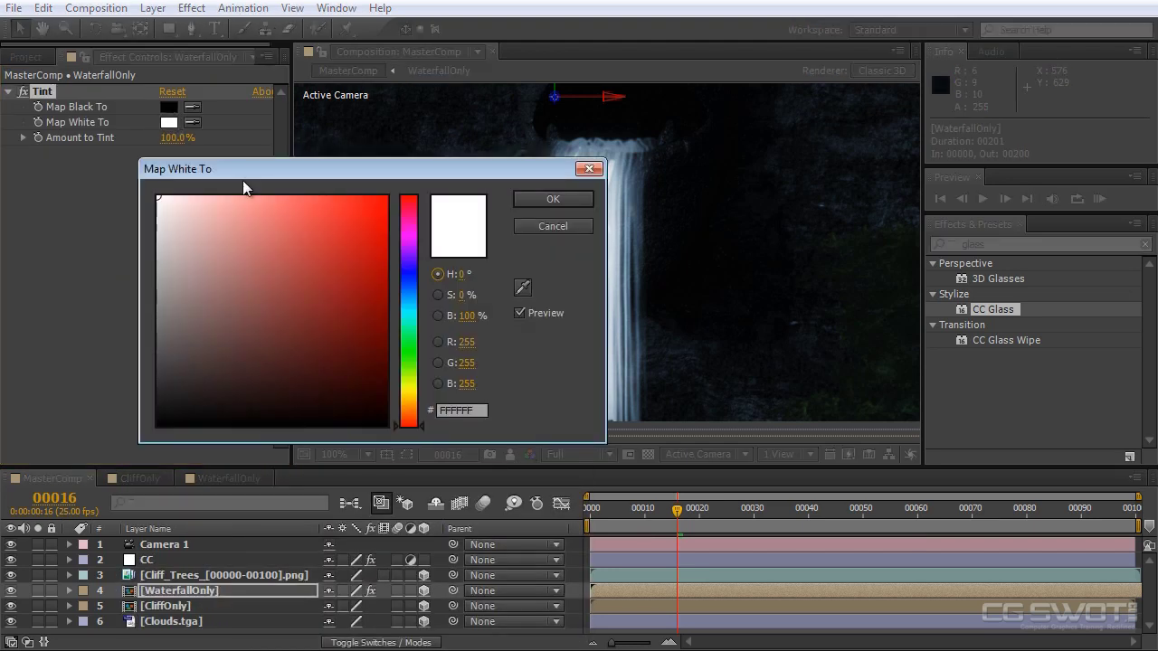
left_click_drag(318, 173, 239, 277)
left_click(80, 328)
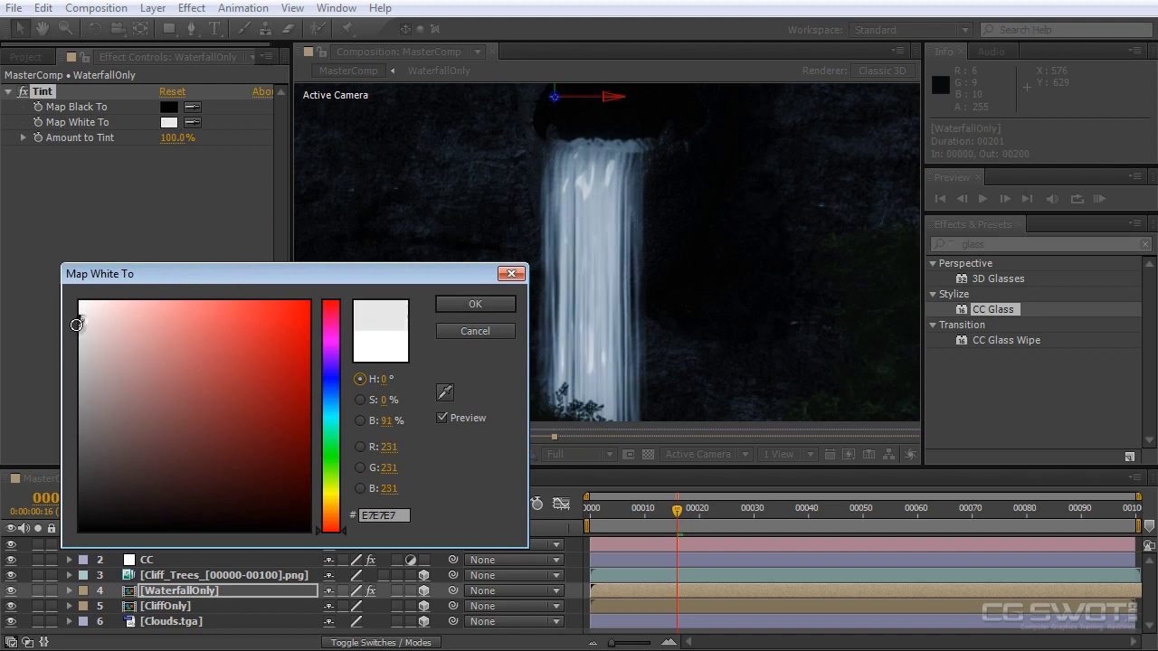
left_click_drag(336, 417, 335, 403)
left_click_drag(81, 327, 81, 341)
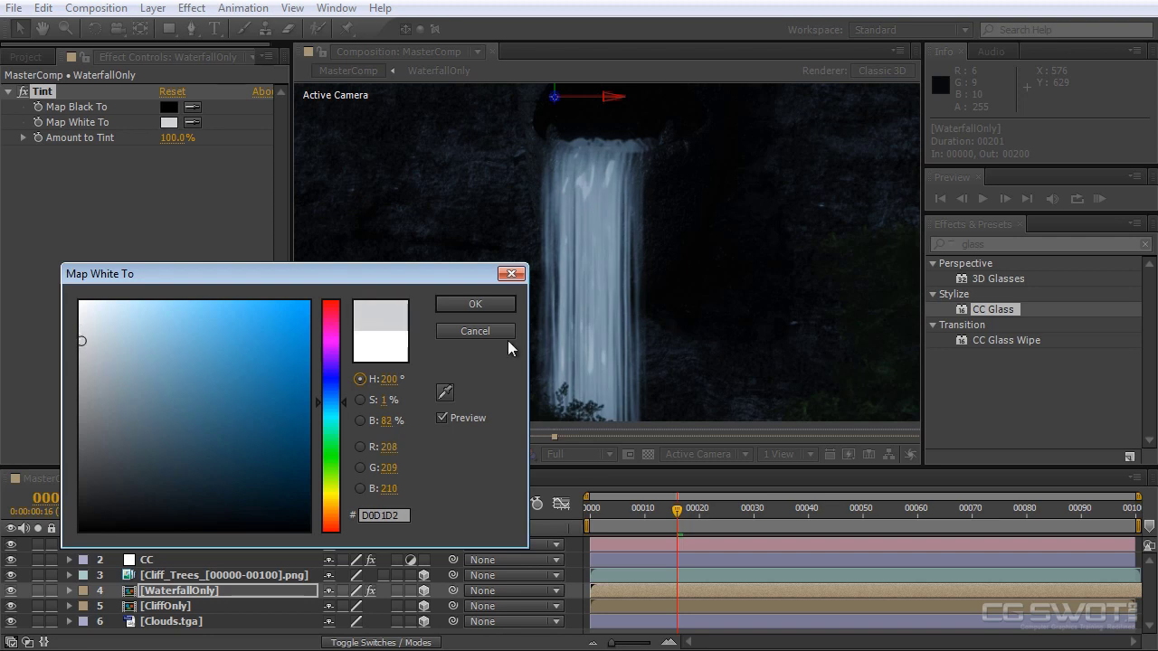
left_click(475, 305)
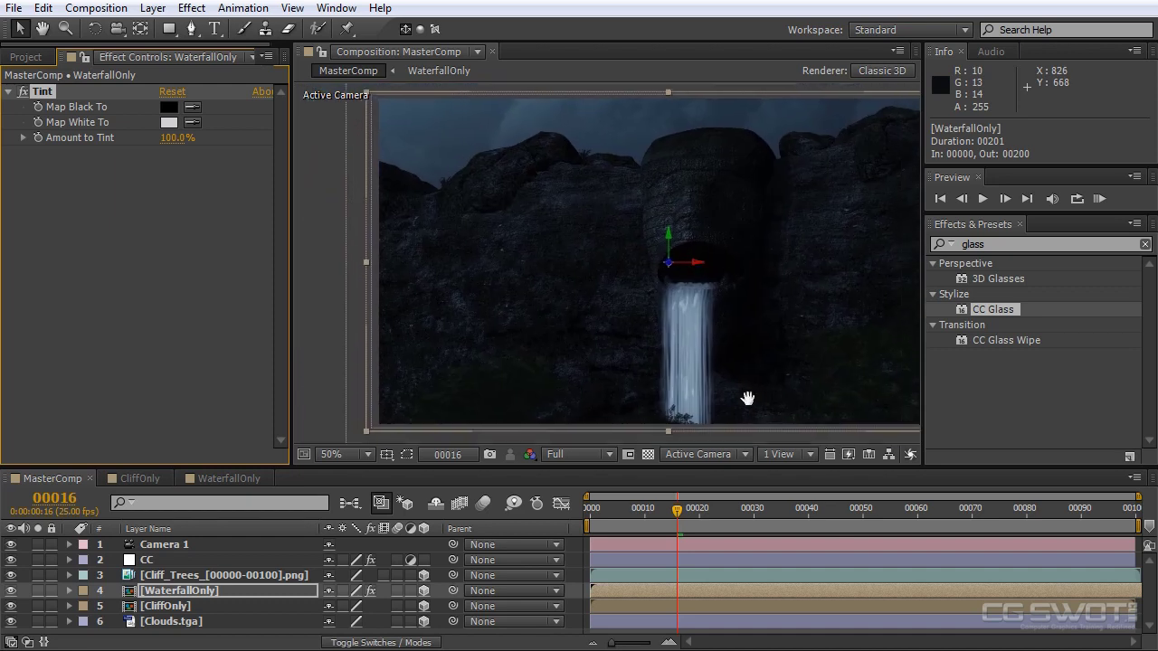
left_click_drag(677, 507, 778, 507)
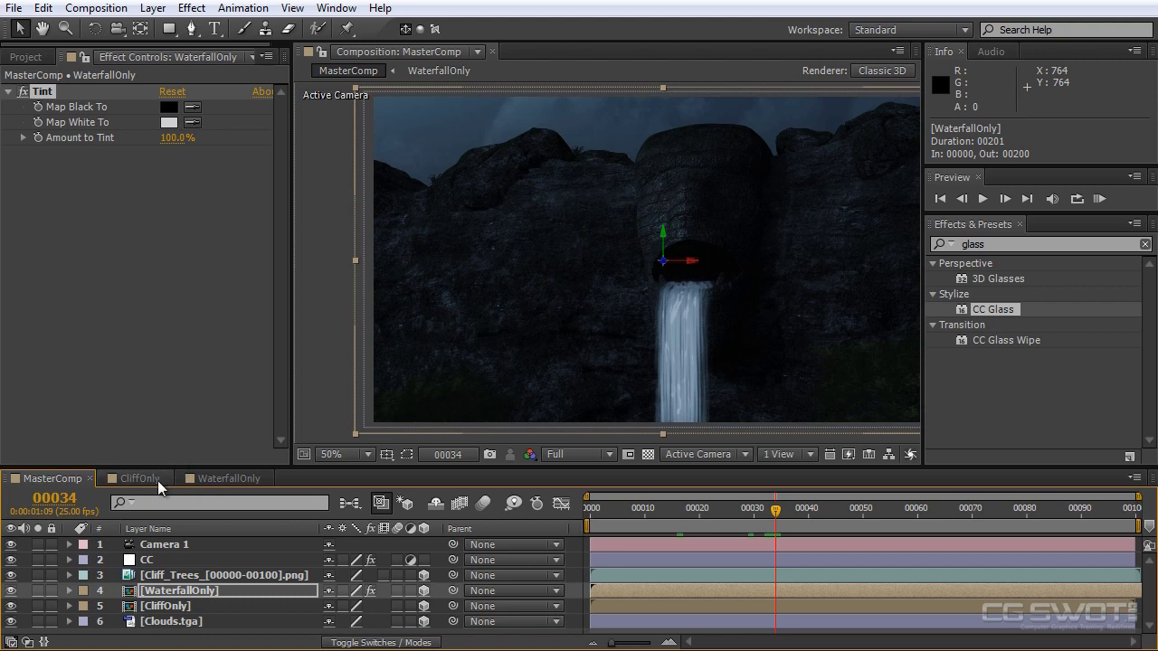
In the WaterfallOnly composition, pre-compose the five layers above Cliff_BeautyPass.tga into a new composition named WaterOnly
left_click(202, 477)
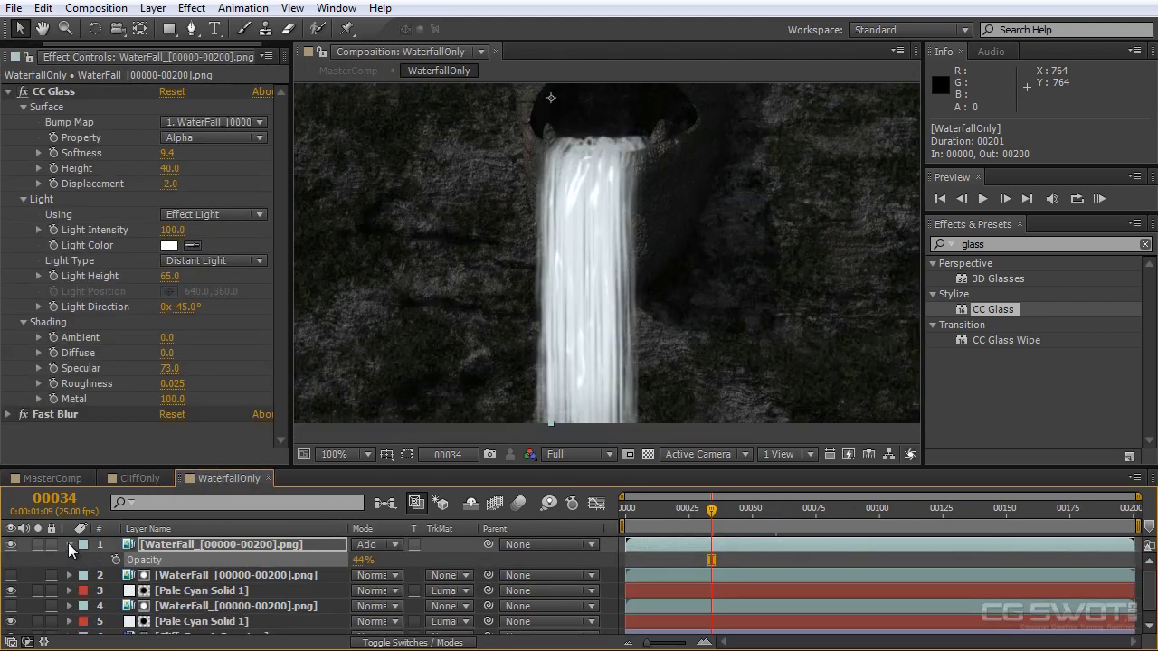
left_click(69, 545)
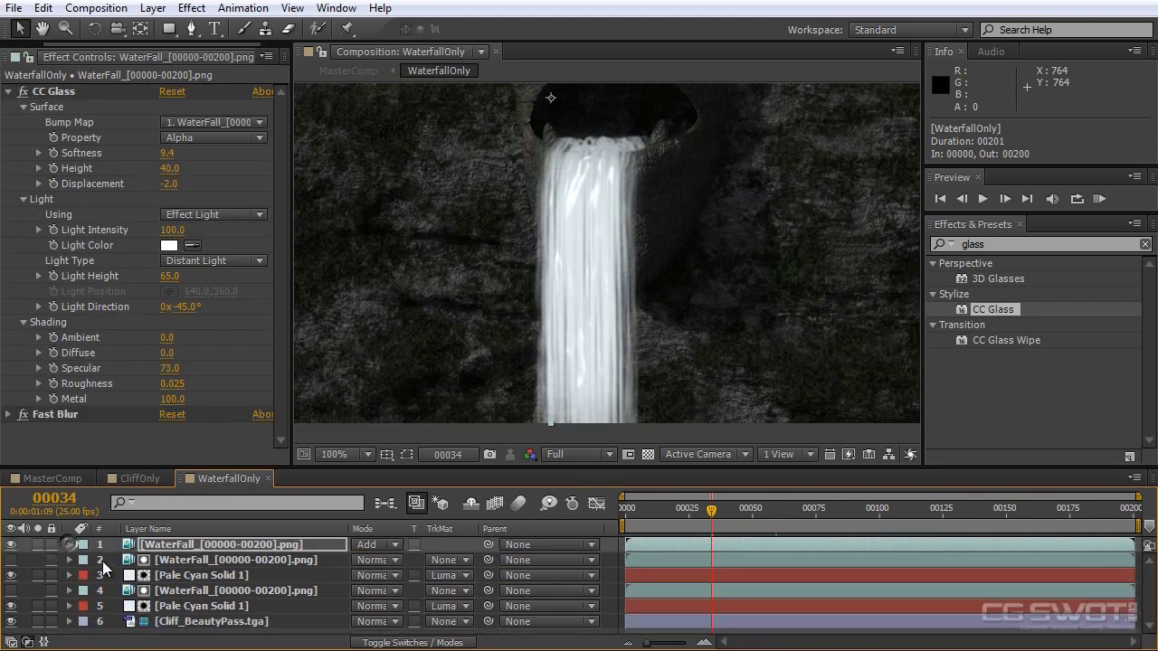
left_click(215, 610)
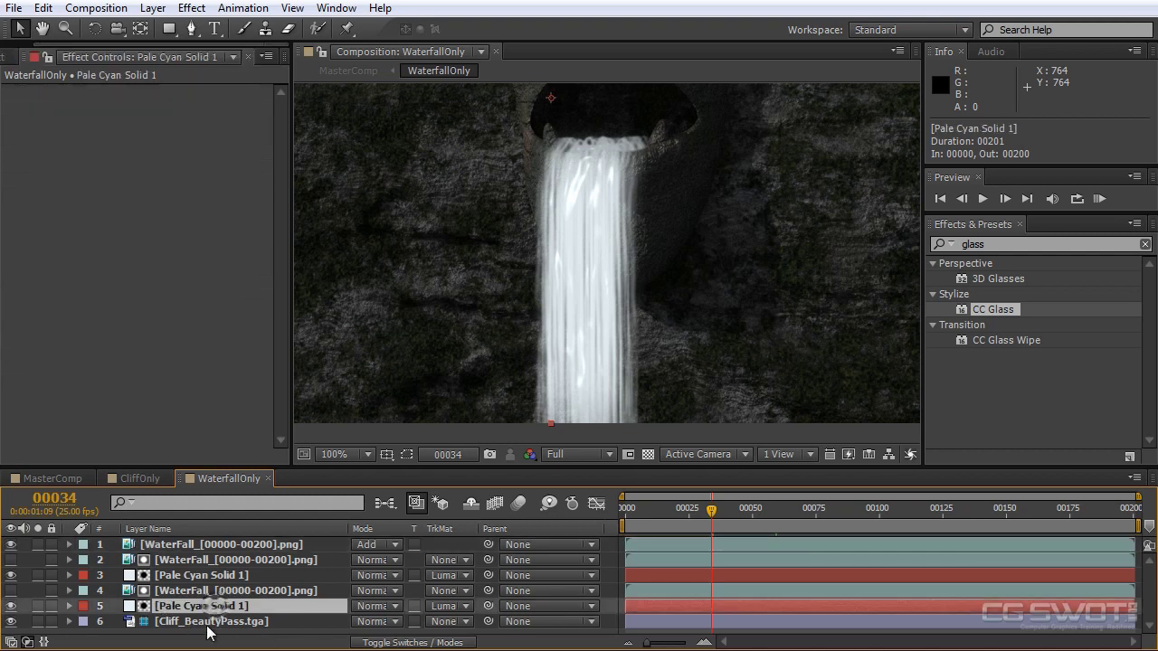
left_click(215, 546, "shift")
left_click(153, 7)
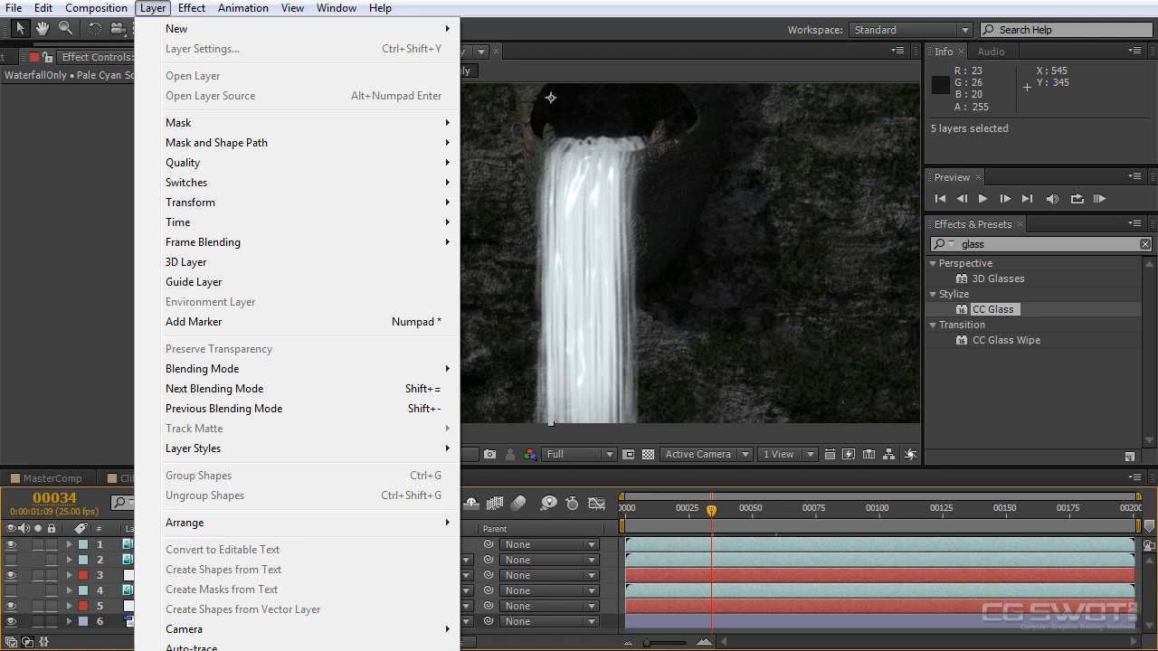
key("ctrl+shift+c")
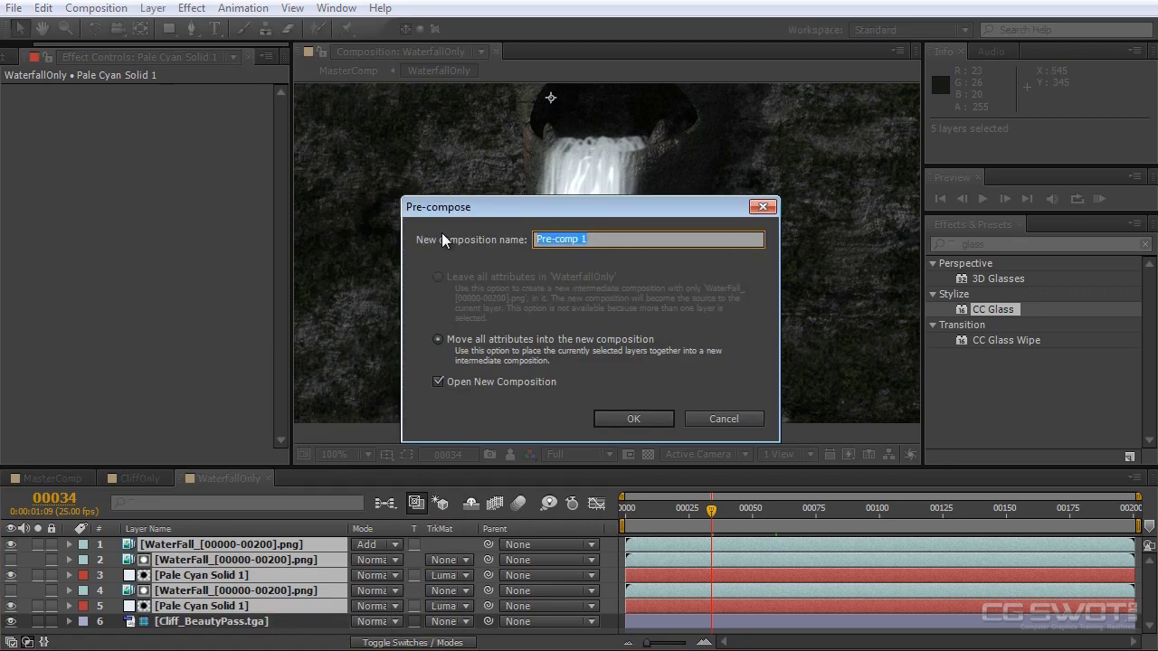
type("WaterGem")
key("BackSpace")
key("BackSpace")
key("BackSpace")
type("only")
left_click(638, 425)
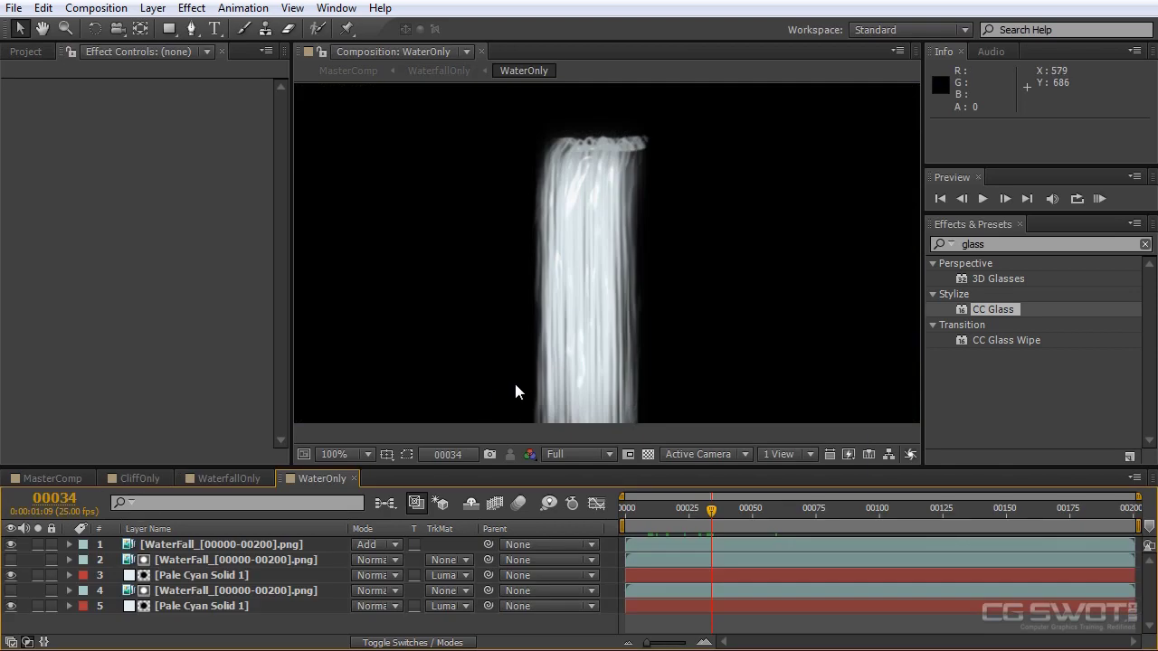
Return to the WaterfallOnly composition, inspect the water against the cliff and leave all layers deselected
scroll(678, 314, "down", 1)
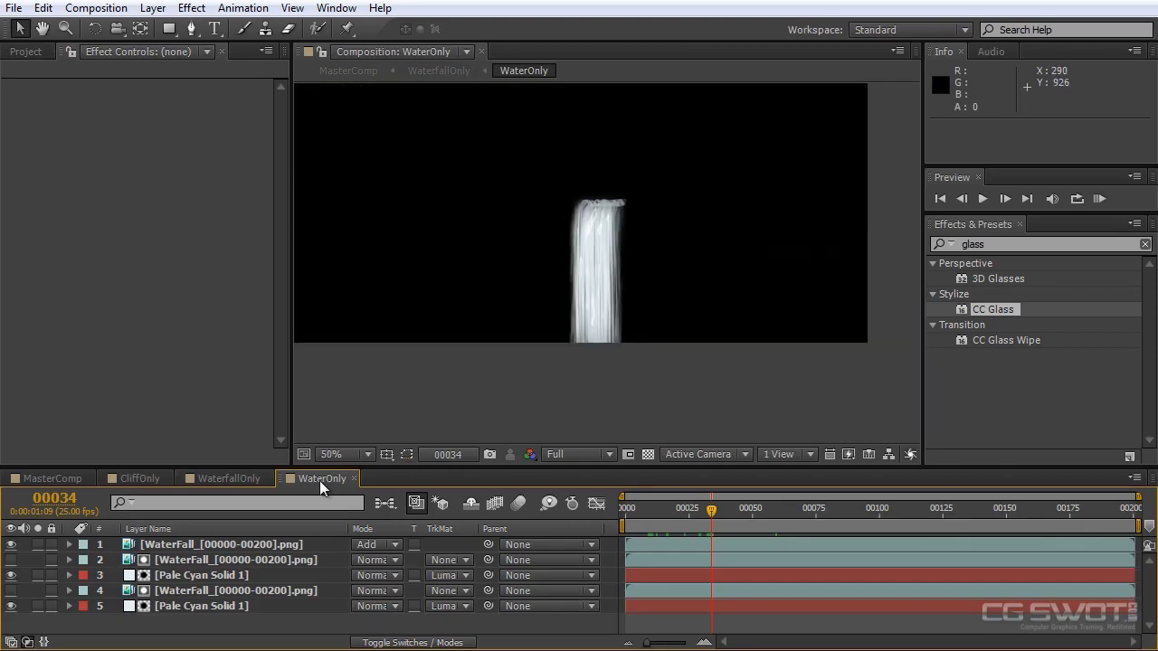
left_click(251, 478)
left_click(155, 584)
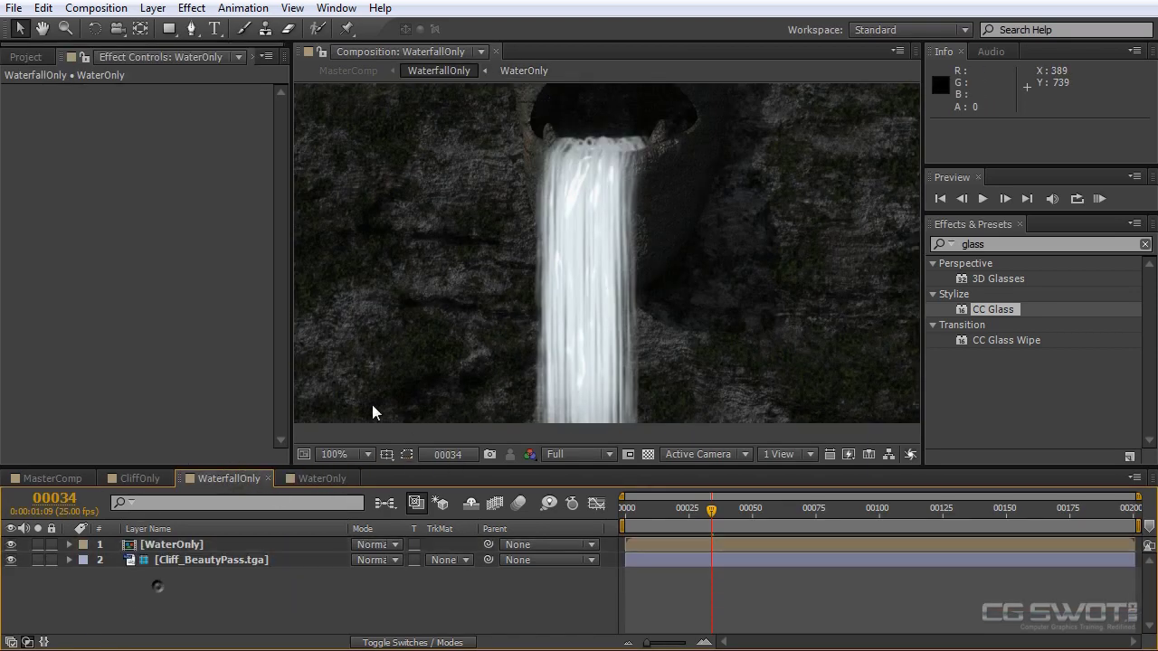
left_click_drag(523, 333, 587, 379)
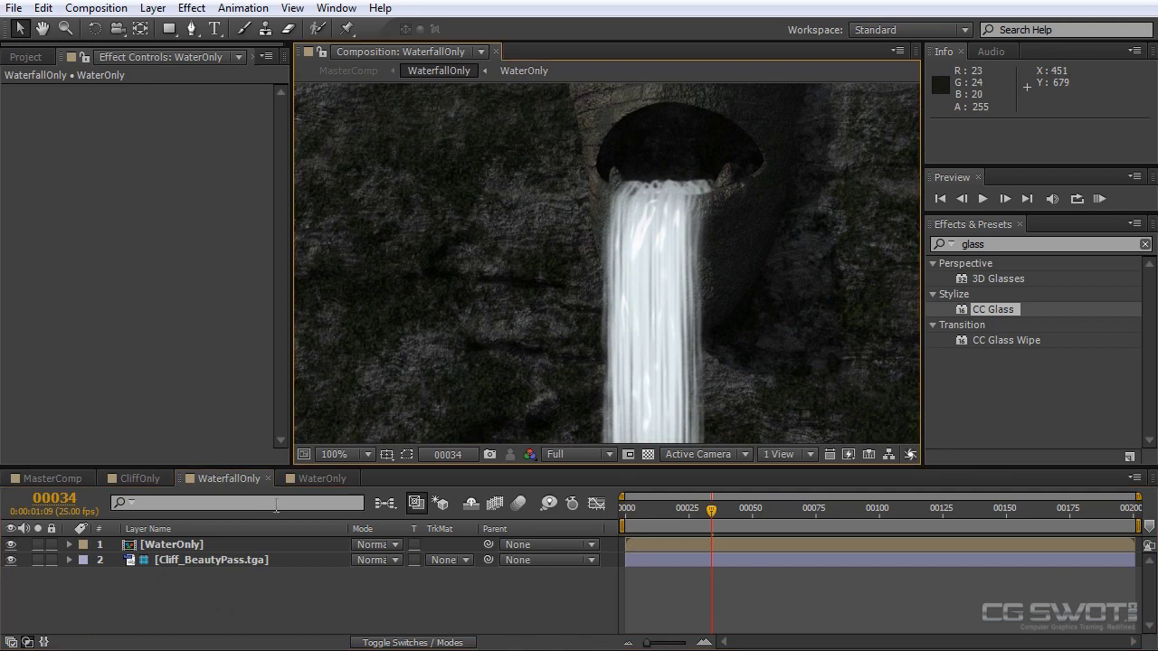
left_click(172, 544)
left_click(207, 597)
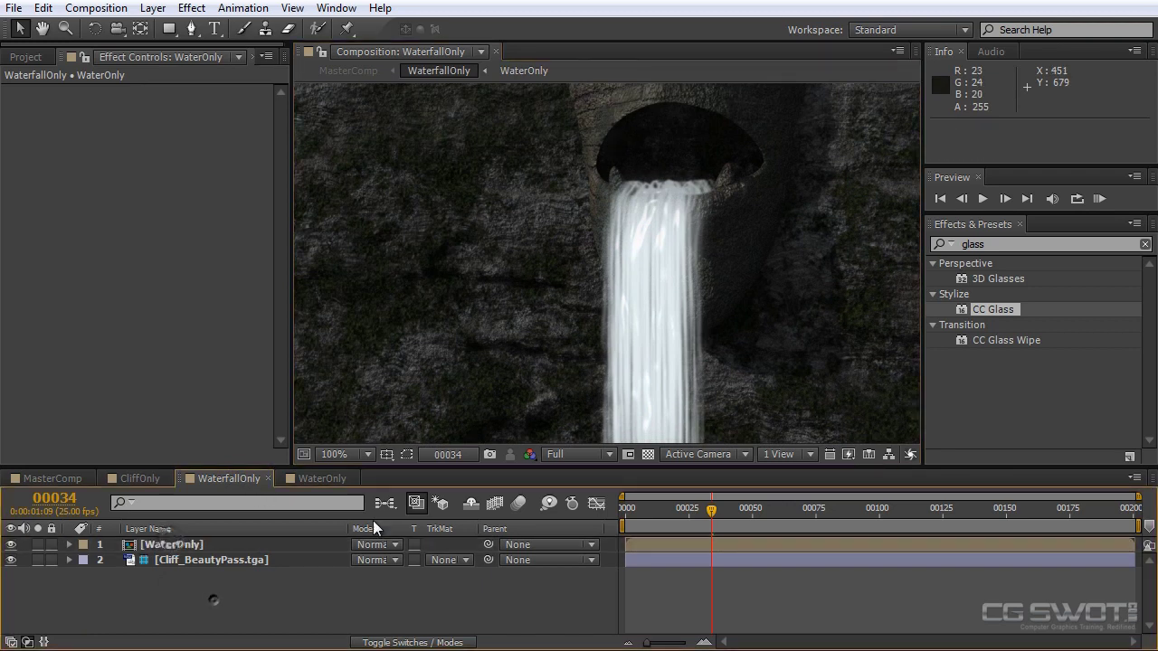
Create a 1280 x 720 px solid layer named Particles01 in the WaterfallOnly composition
scroll(596, 313, "down", 2)
left_click_drag(573, 304, 582, 331)
left_click(152, 9)
mouse_move(158, 27)
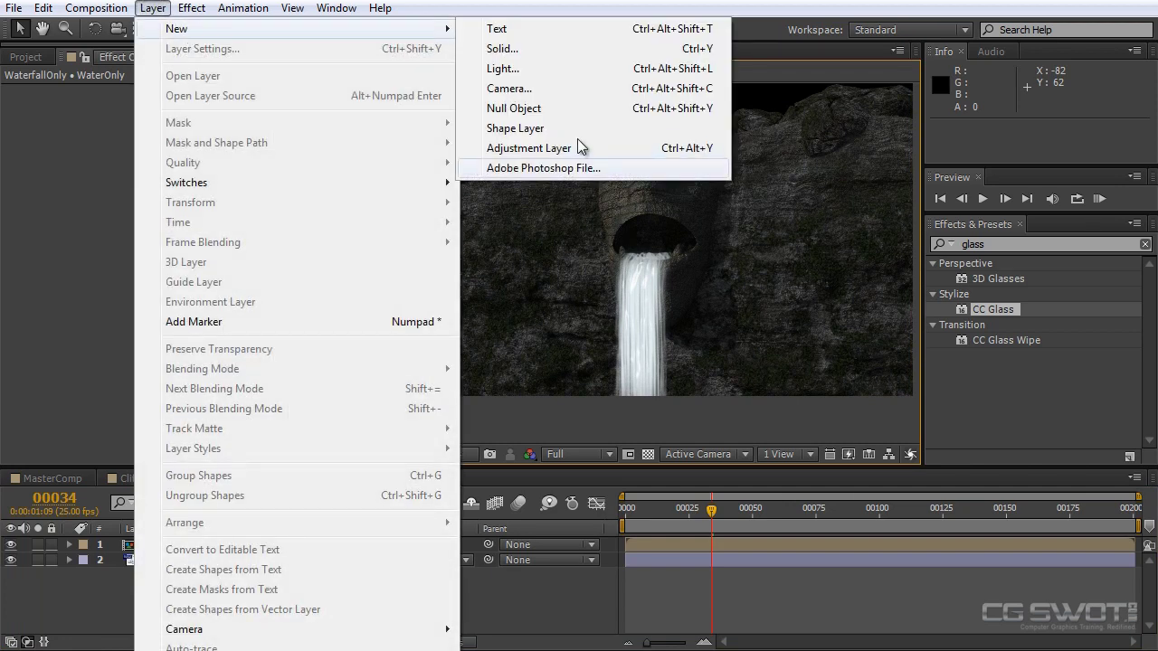
left_click(540, 49)
type("Particles")
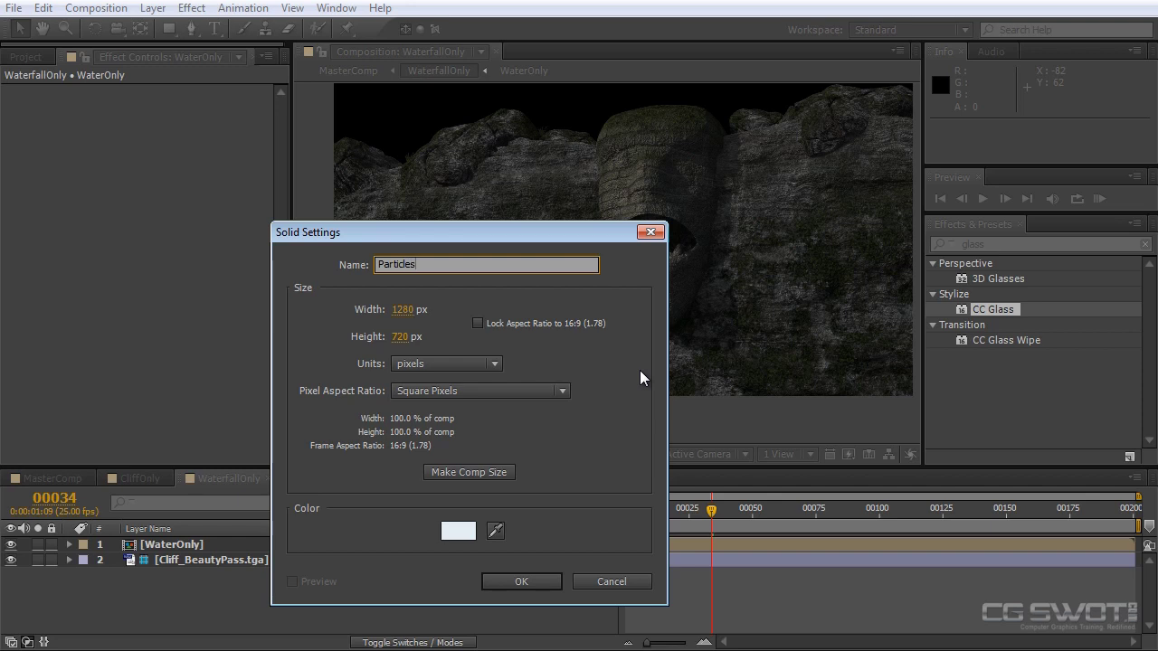
type("01")
left_click(521, 581)
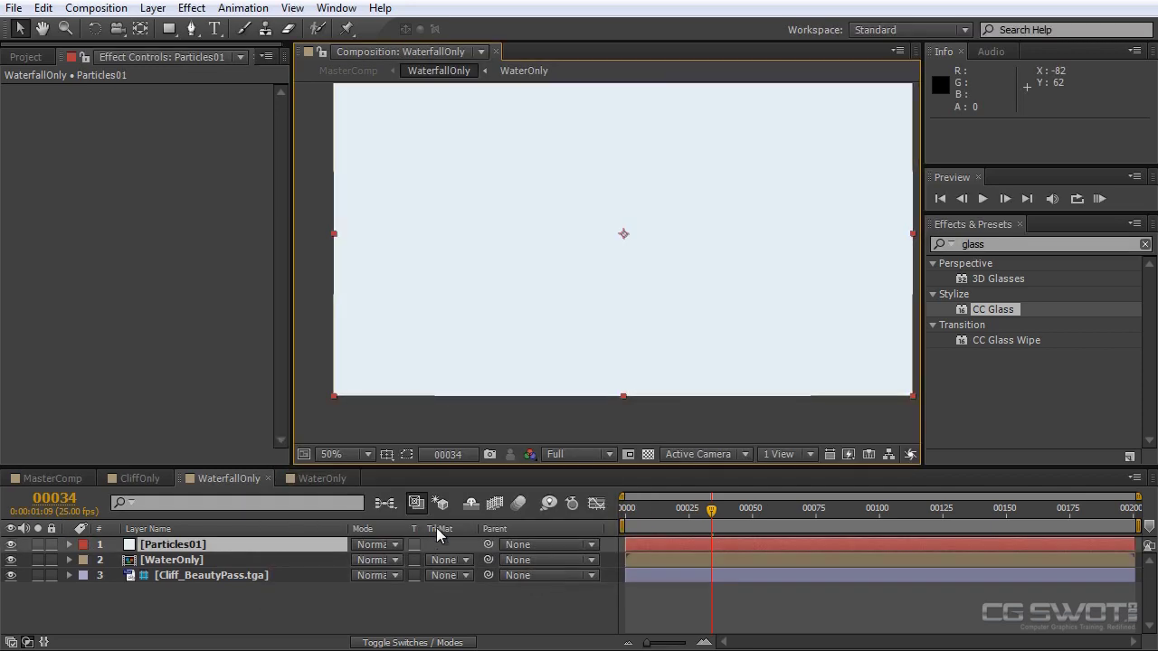
Change the color of the Particles01 solid to black (000000)
left_click(152, 7)
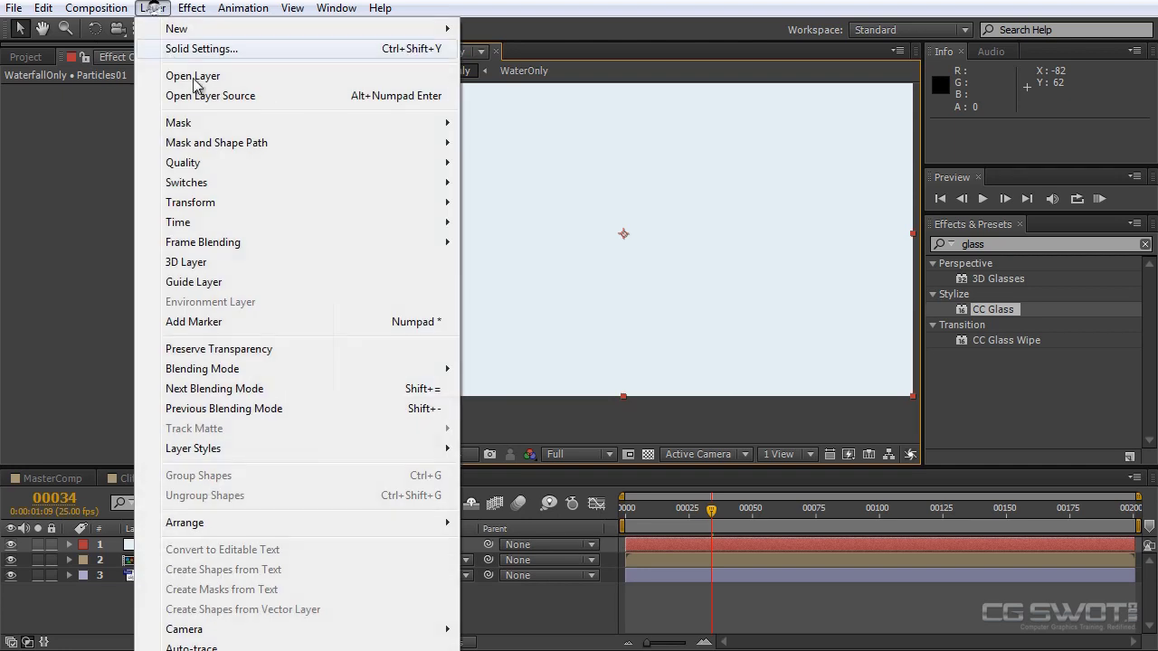
left_click(220, 46)
left_click(568, 412)
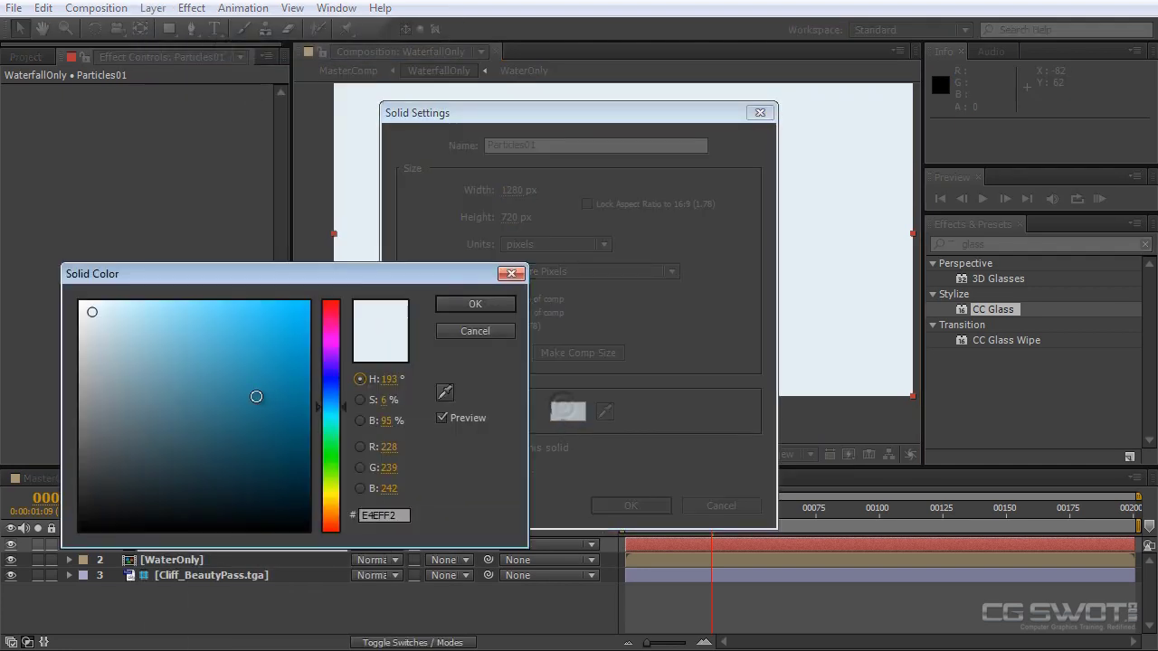
type("000000")
left_click(475, 305)
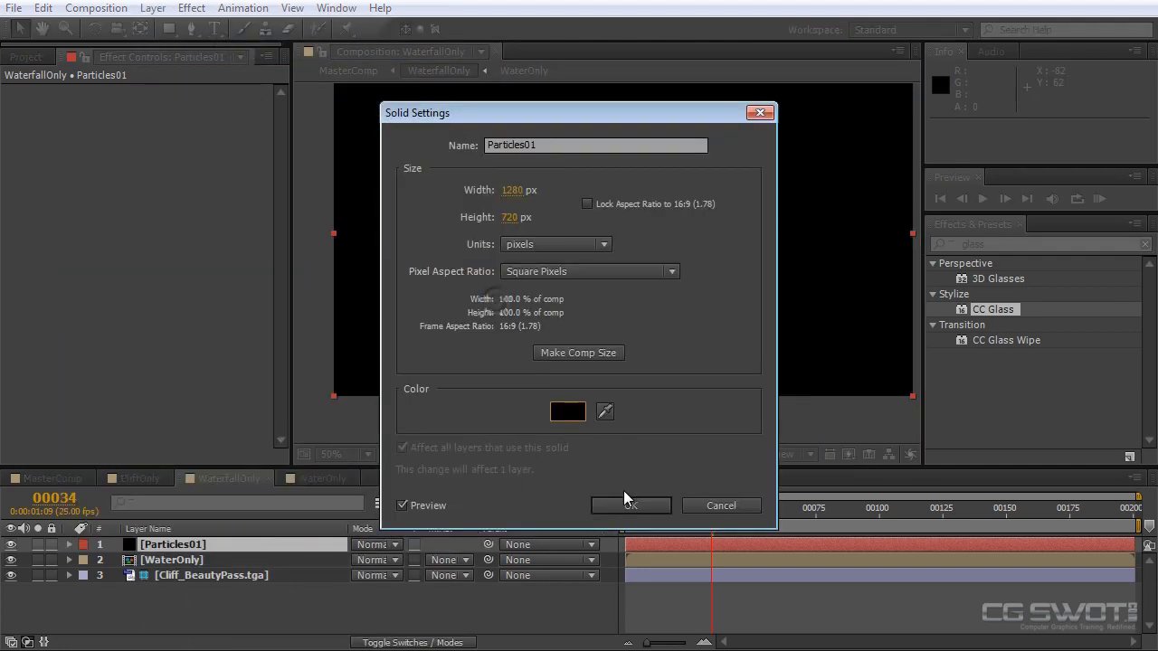
left_click(631, 504)
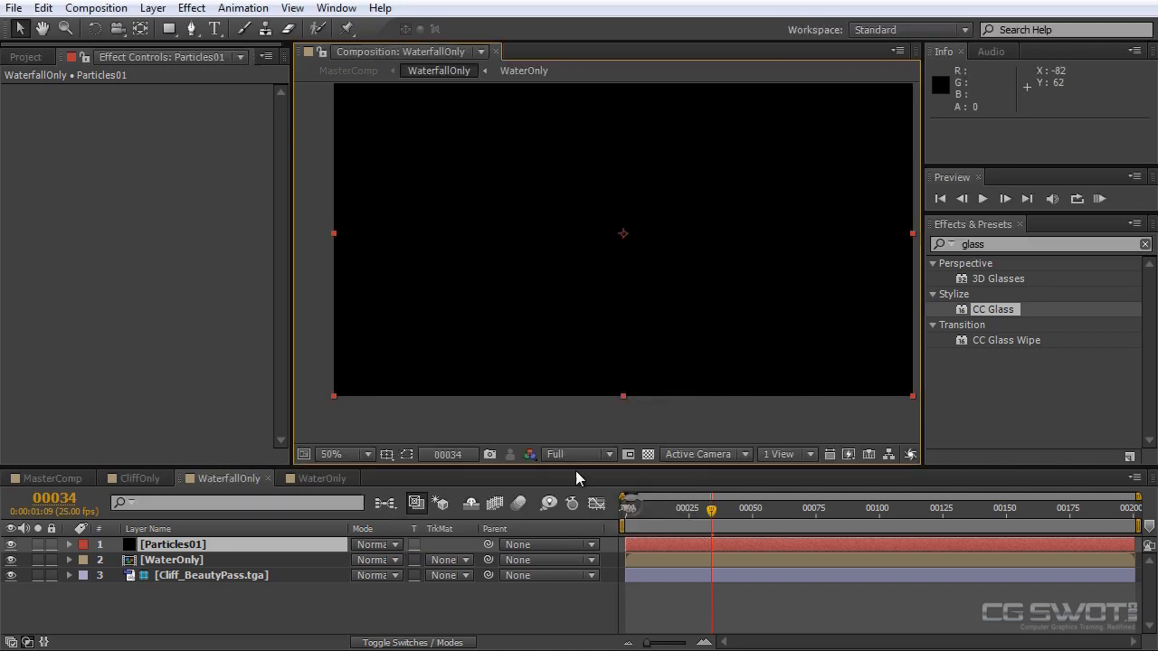
left_click(200, 546)
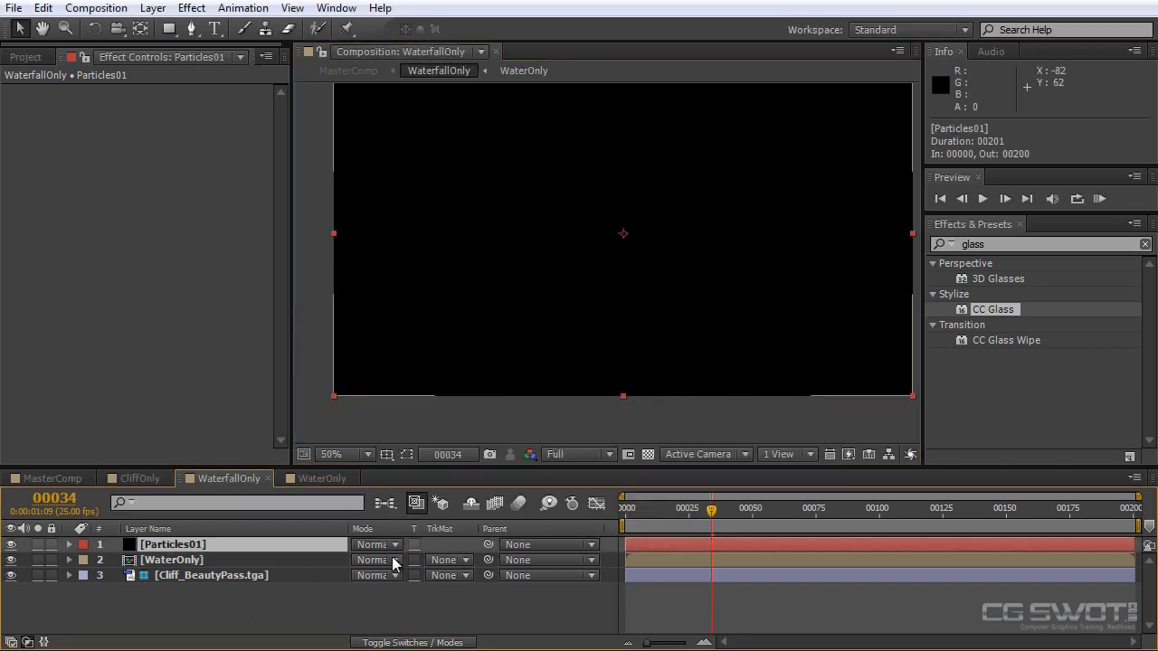
left_click(285, 591)
left_click(270, 549)
left_click(283, 608)
left_click(294, 548)
left_click(343, 609)
Apply the Particular effect to the Particles01 layer
left_click(287, 544)
left_click(216, 245)
right_click(181, 346)
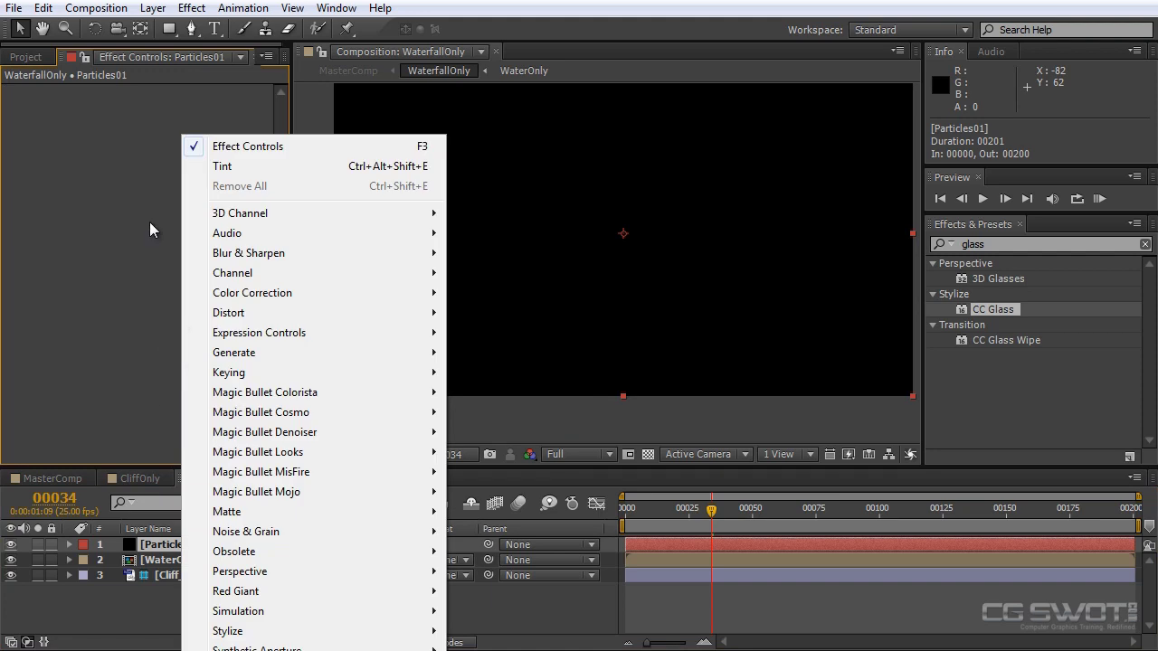
right_click(131, 106)
right_click(122, 94)
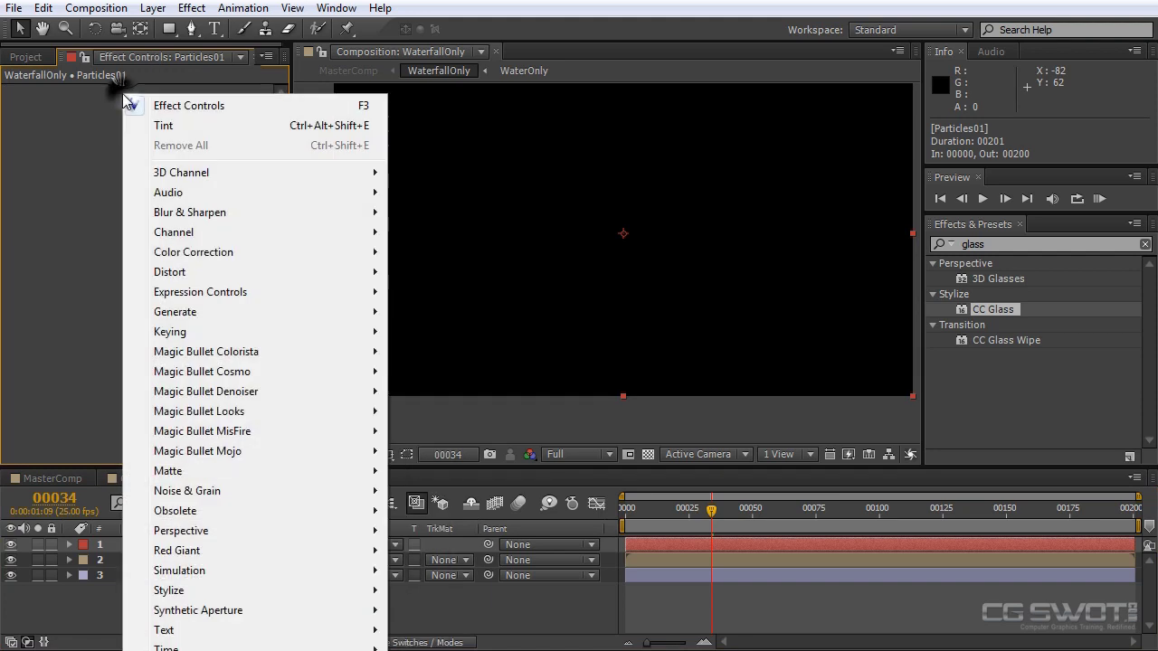
left_click(150, 14)
mouse_move(191, 11)
mouse_move(268, 619)
left_click(490, 650)
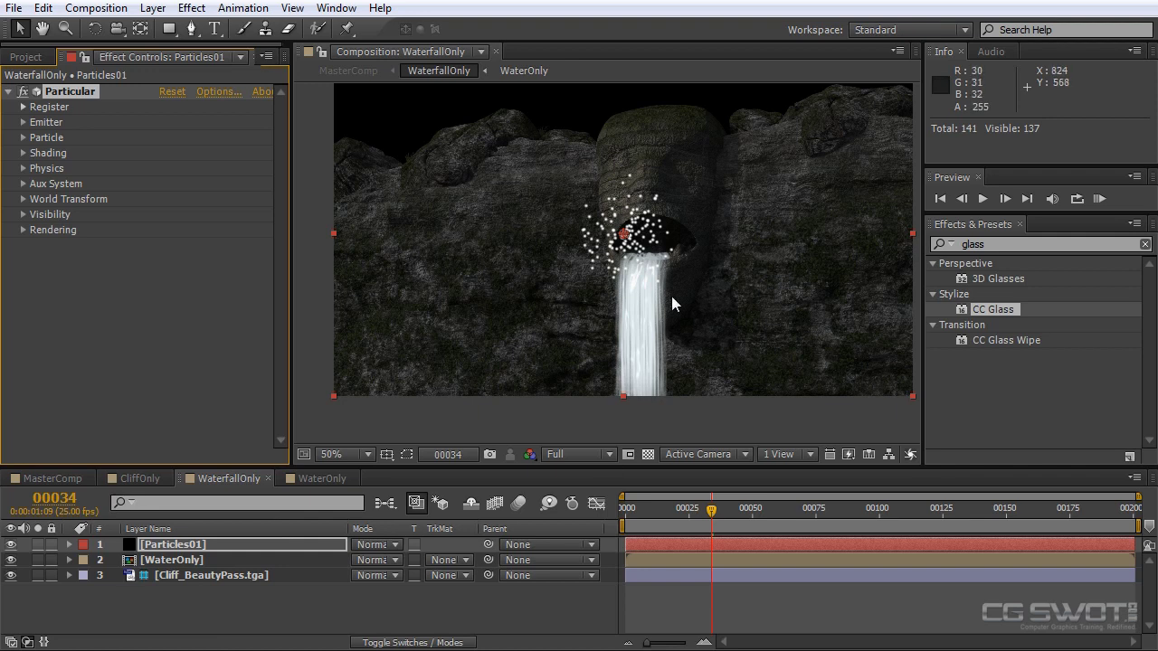
Hide the WaterOnly layer and go to frame 25 to see the particles alone against the cliff
left_click(11, 560)
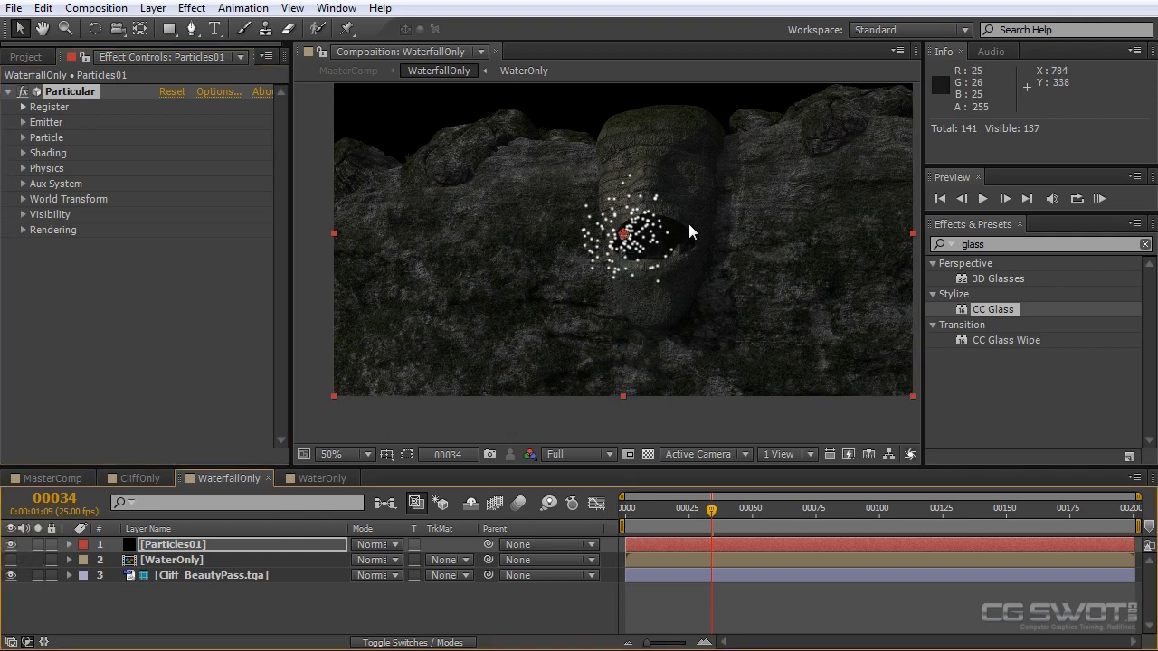
scroll(688, 224, "up", 2)
mouse_move(683, 524)
left_mouse_down()
mouse_move(606, 509)
mouse_move(689, 511)
left_mouse_up()
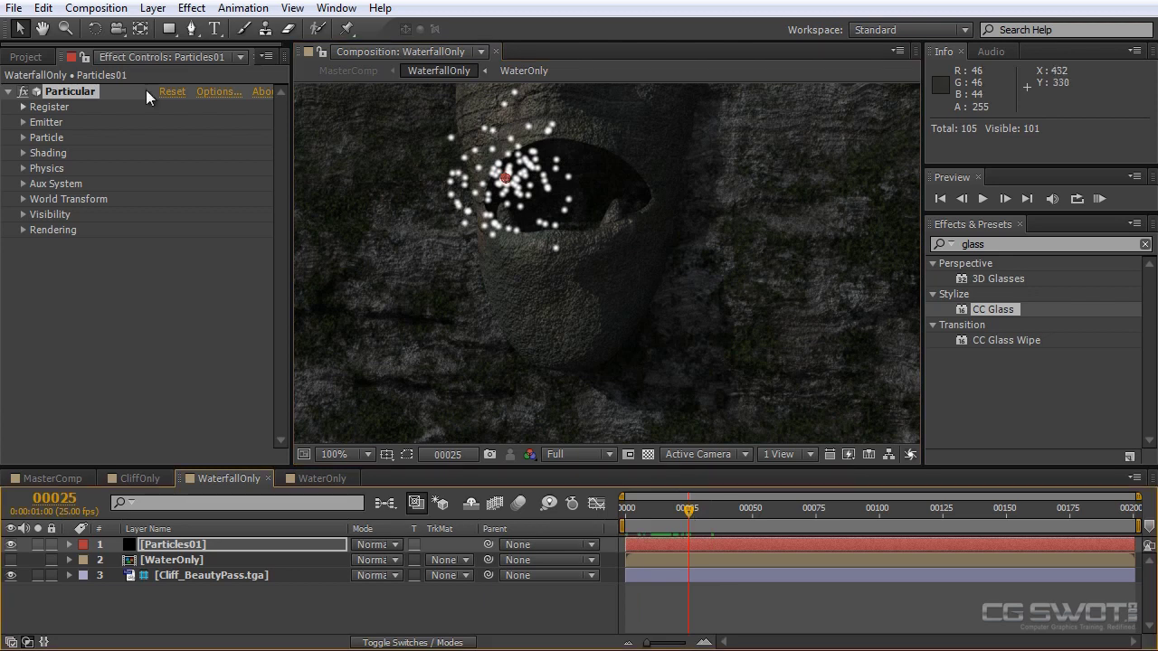
Set Particular's emitter type to Box and move the emitter to the lower lip of the spout, at about 691, 416
left_click(21, 124)
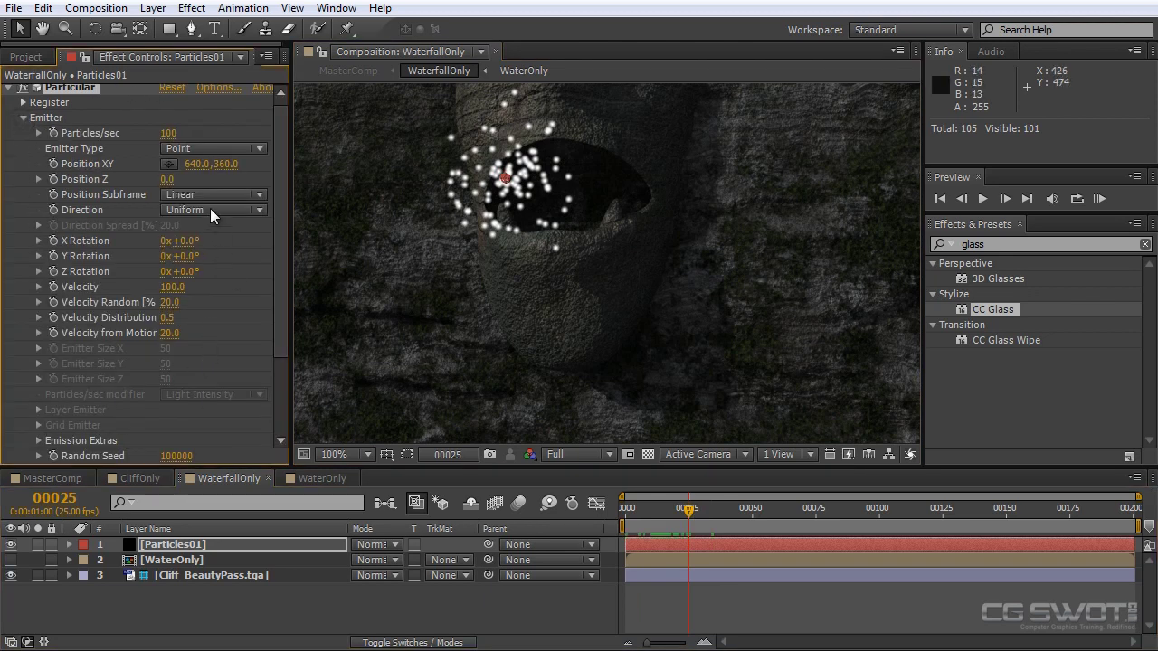
left_click(220, 150)
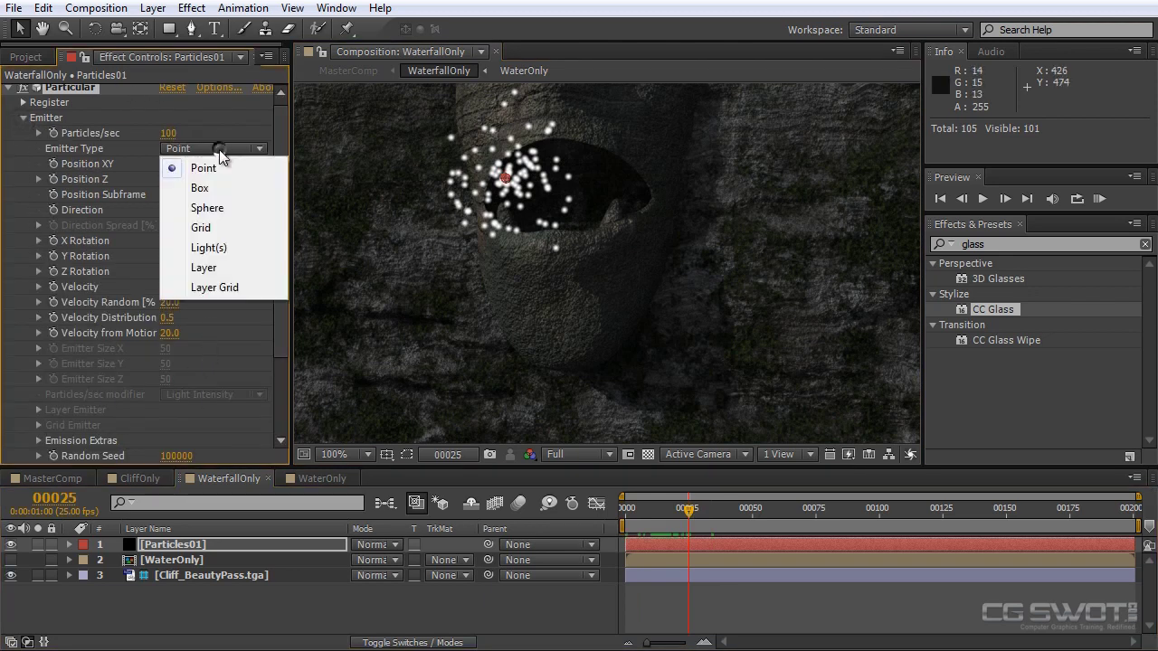
left_click(240, 191)
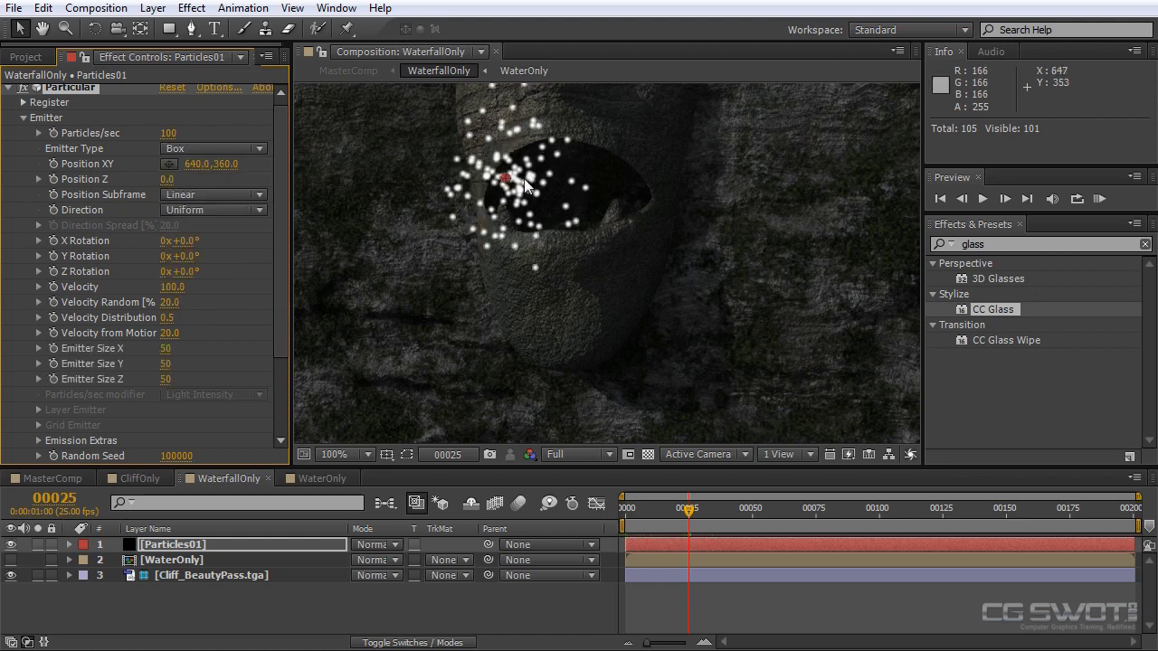
left_click_drag(506, 179, 552, 229)
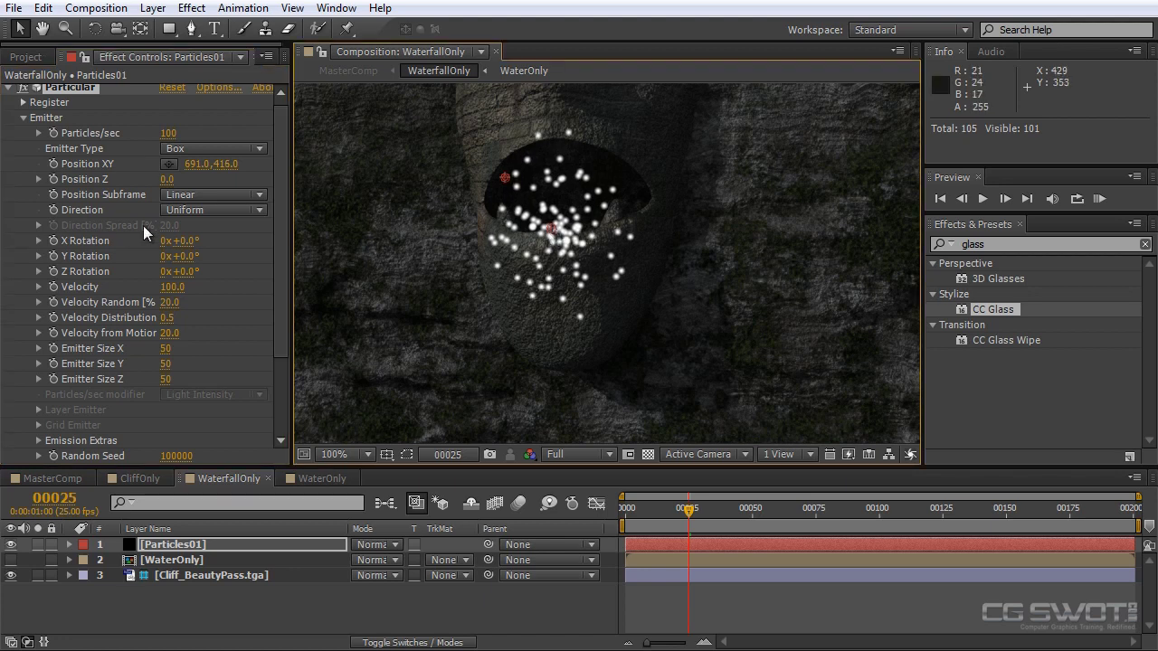
Set the emitter size to 101 in X and 0 in Y and Z, with a Directional emission direction
left_click_drag(165, 379, 87, 381)
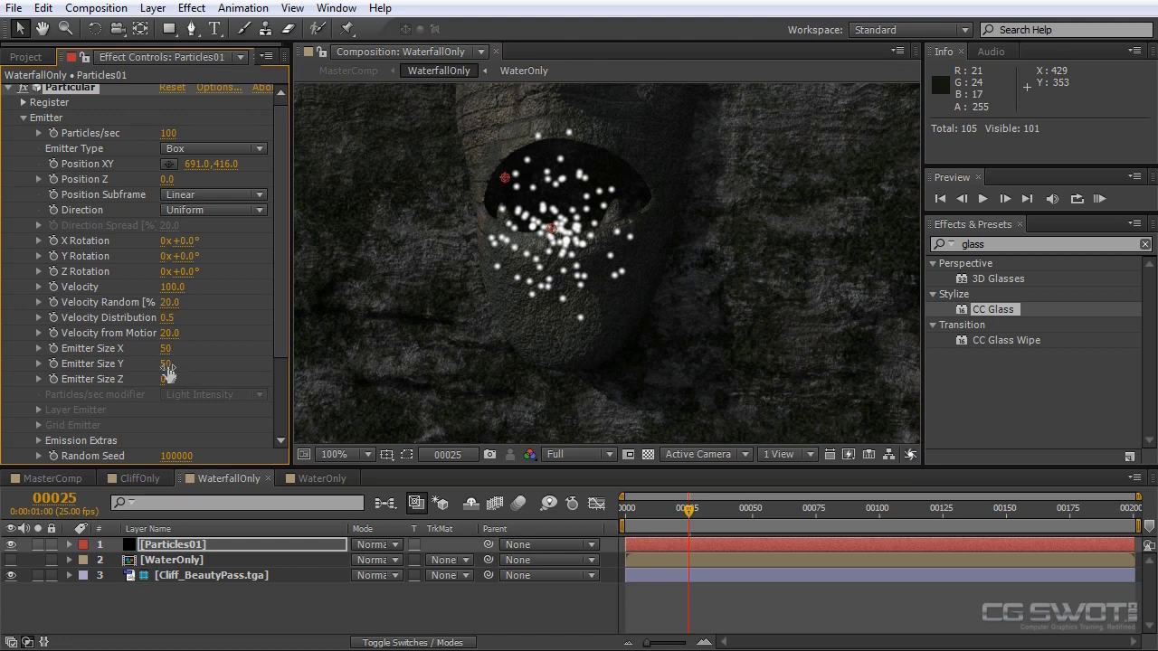
left_click_drag(165, 366, 118, 364)
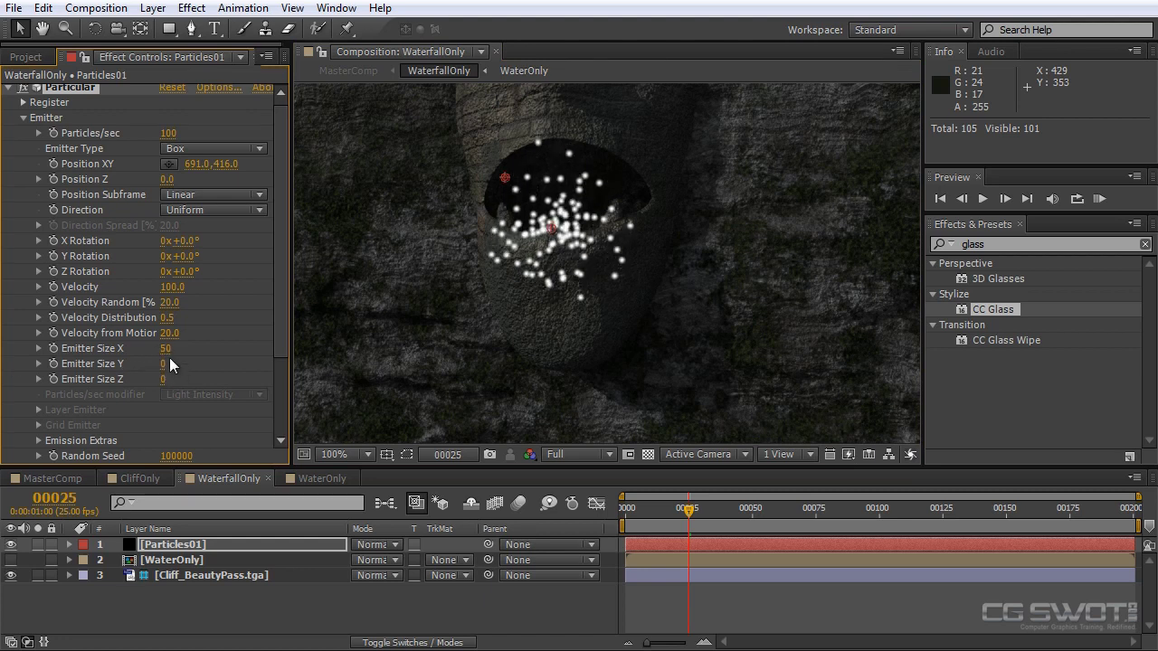
left_click(208, 210)
left_click(220, 248)
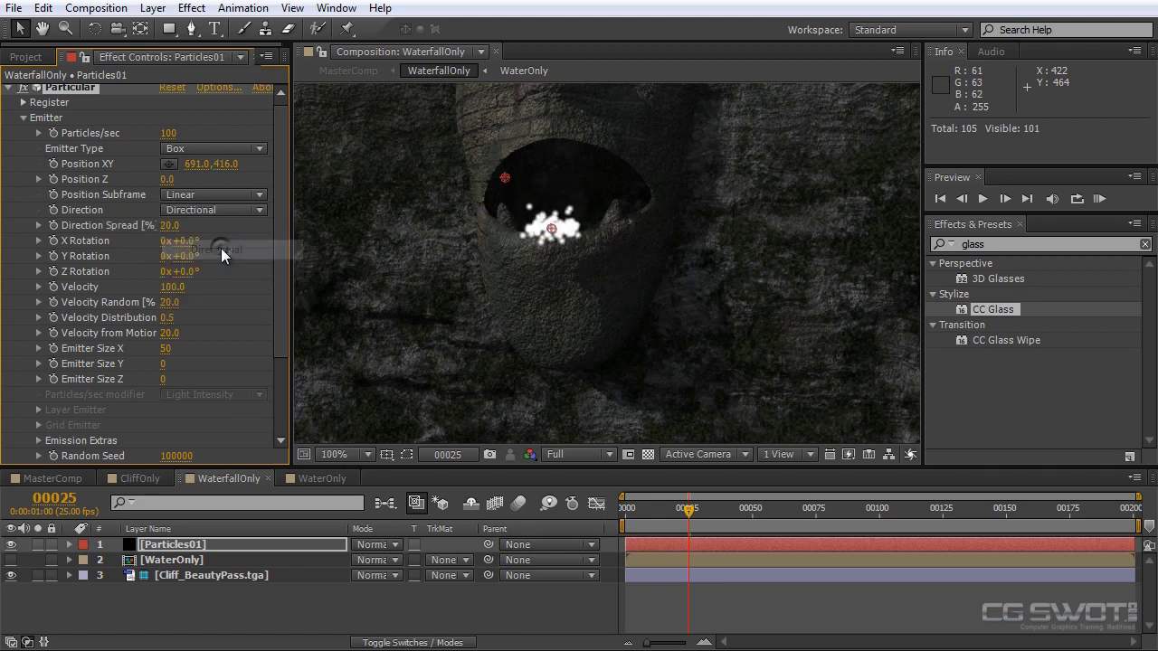
left_click_drag(629, 511, 711, 513)
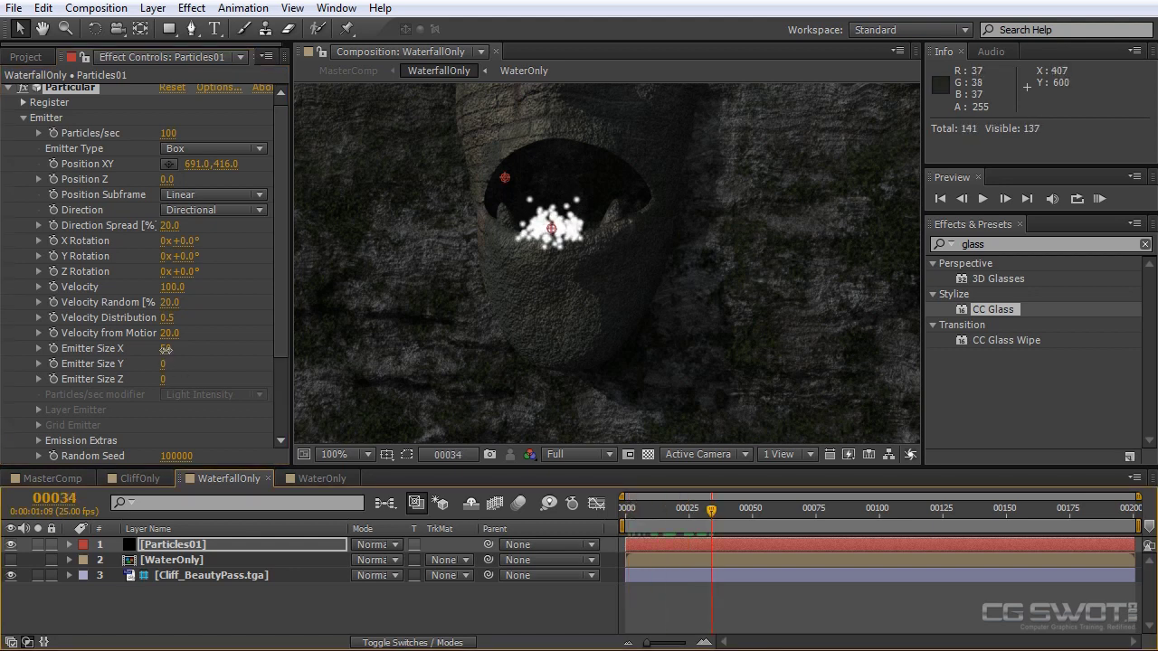
left_click_drag(167, 351, 205, 349)
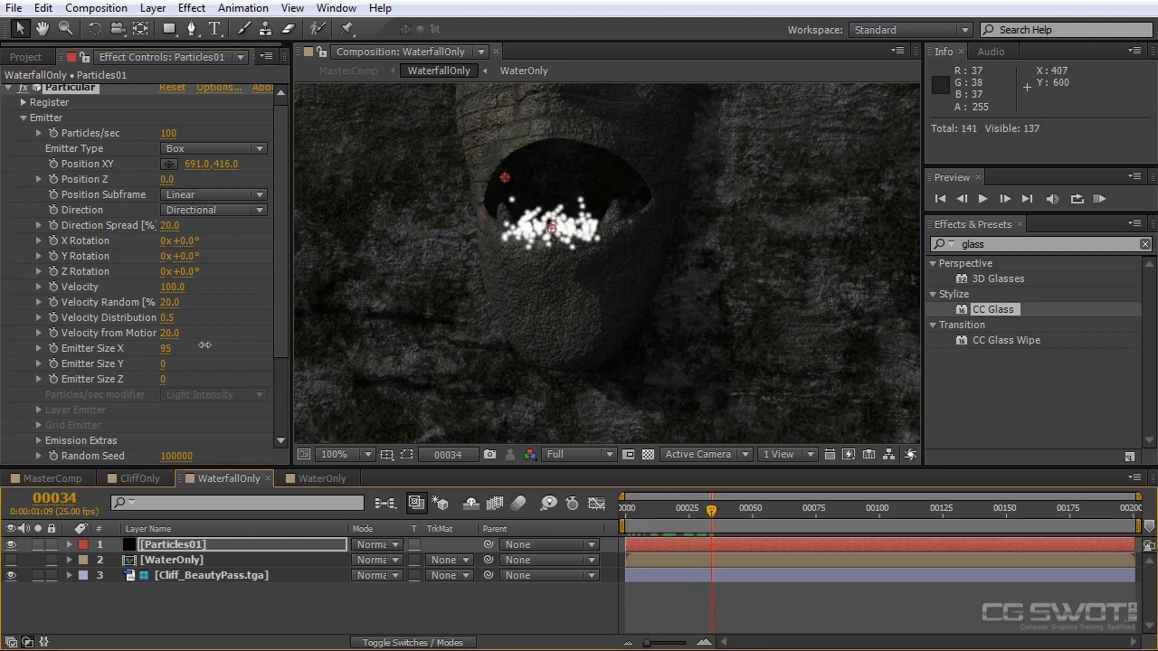
Try an emitter Y rotation of 80° at frame 95 and undo it
left_click_drag(623, 509, 867, 509)
mouse_move(190, 256)
left_mouse_down()
mouse_move(263, 246)
mouse_move(257, 260)
left_mouse_up()
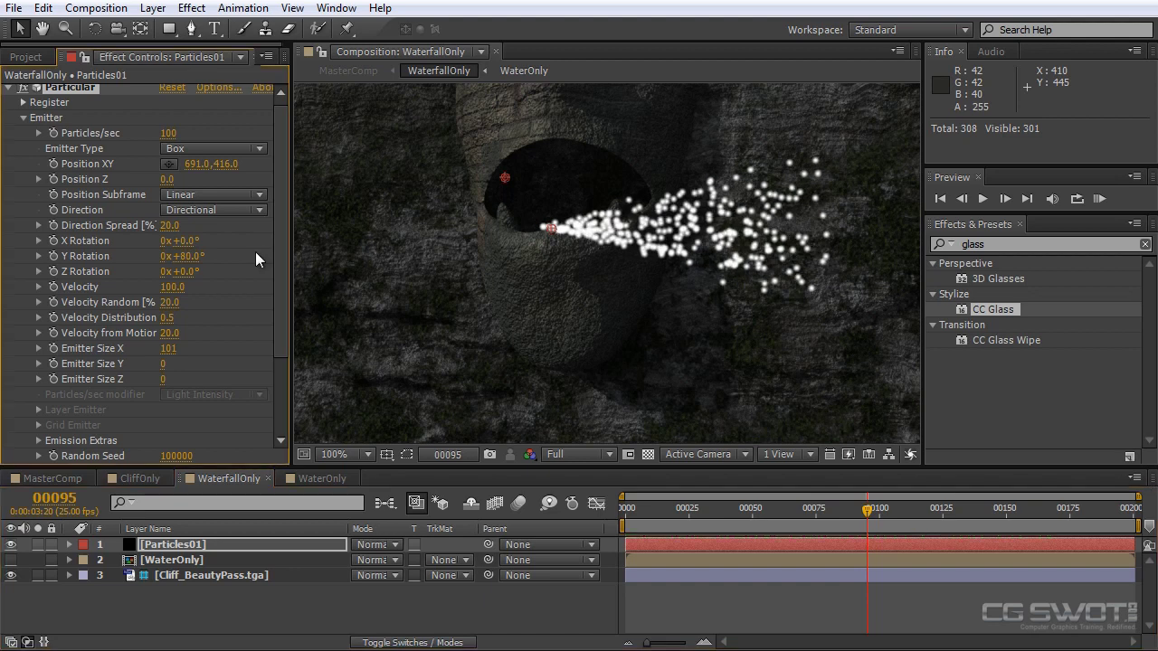
key("ctrl+z")
Set the particle emitter's Y rotation to -4°
scroll(605, 279, "down", 1)
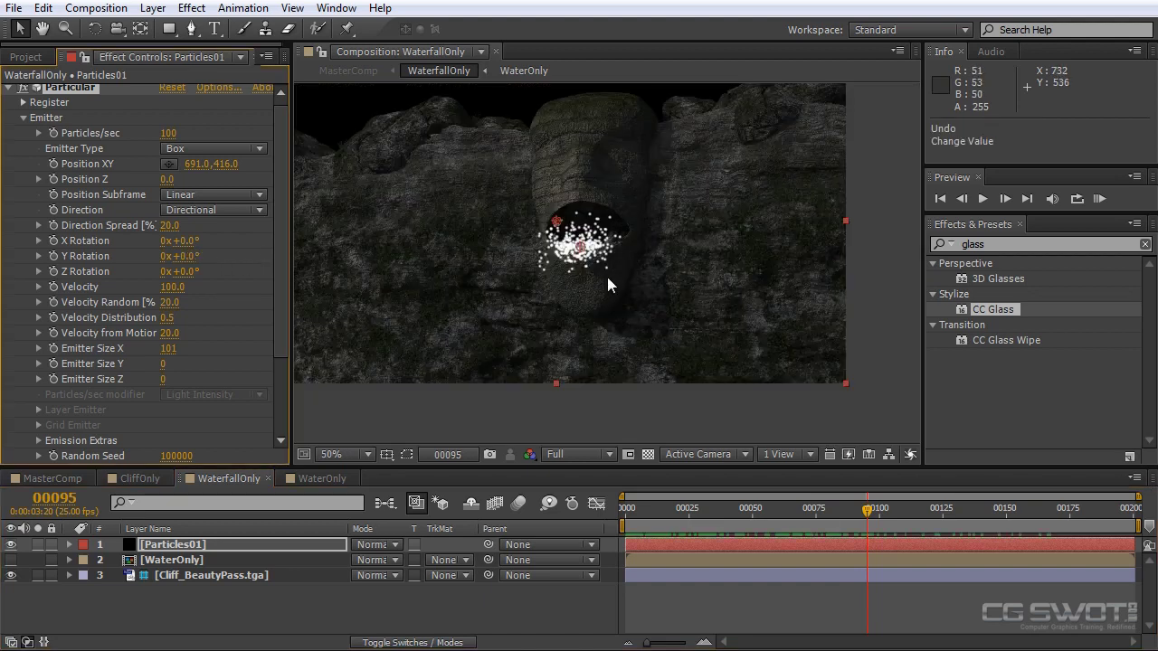
left_click_drag(604, 189, 606, 290)
scroll(625, 288, "up", 1)
left_click_drag(631, 234, 642, 212)
scroll(642, 212, "down", 1)
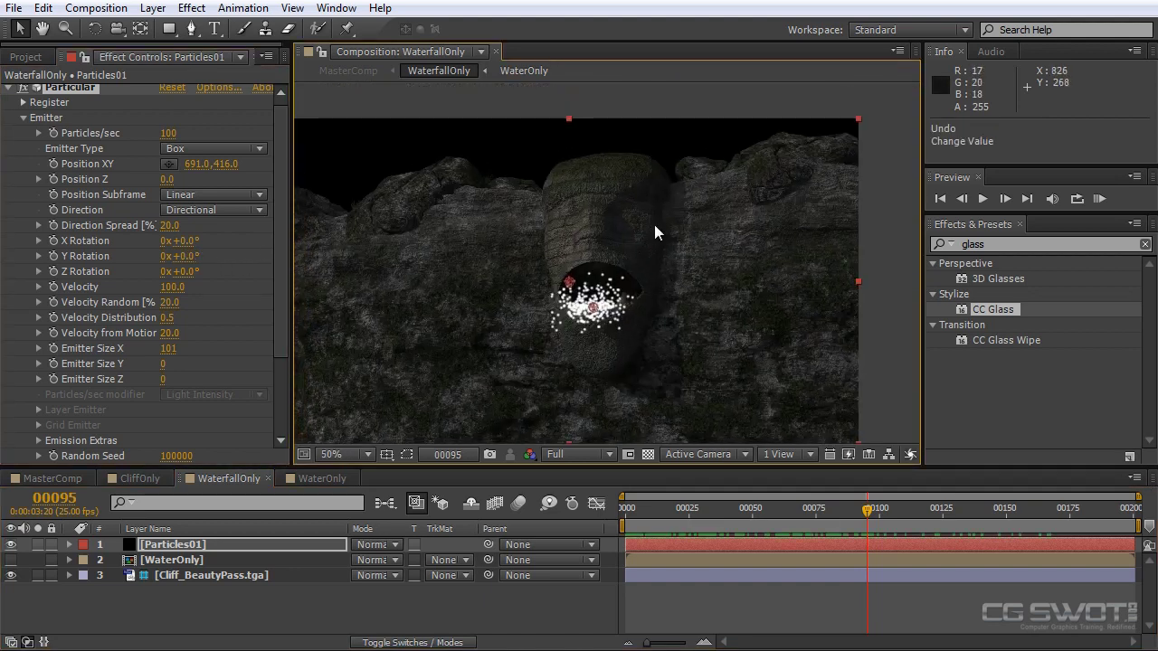
scroll(634, 235, "up", 1)
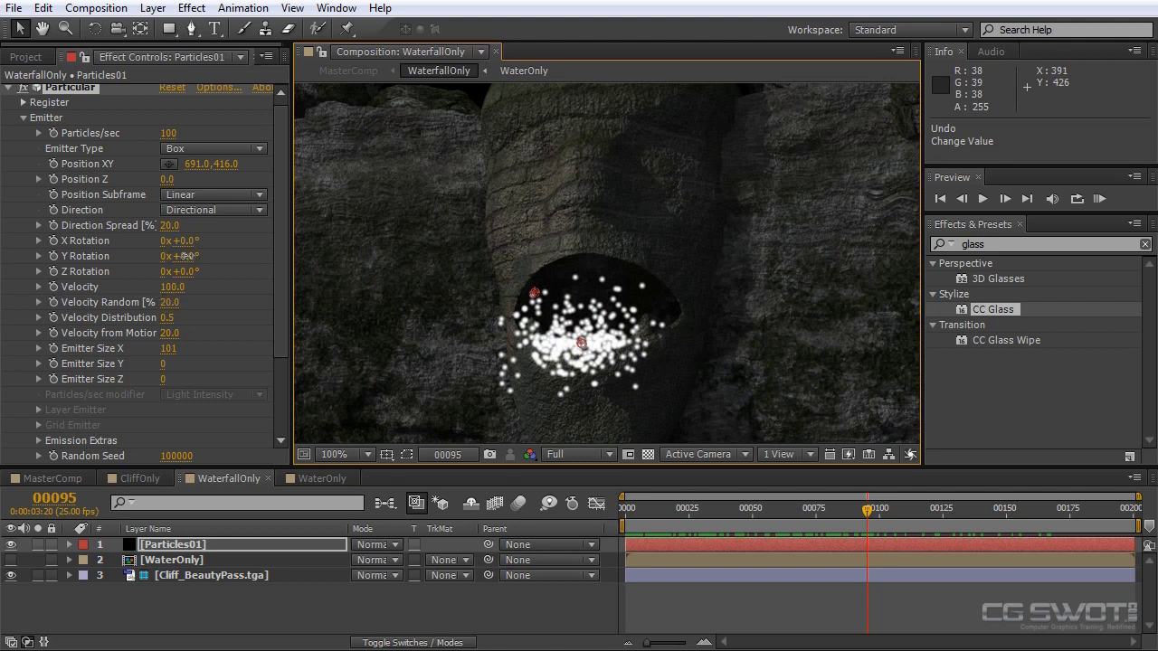
left_click_drag(184, 256, 185, 257)
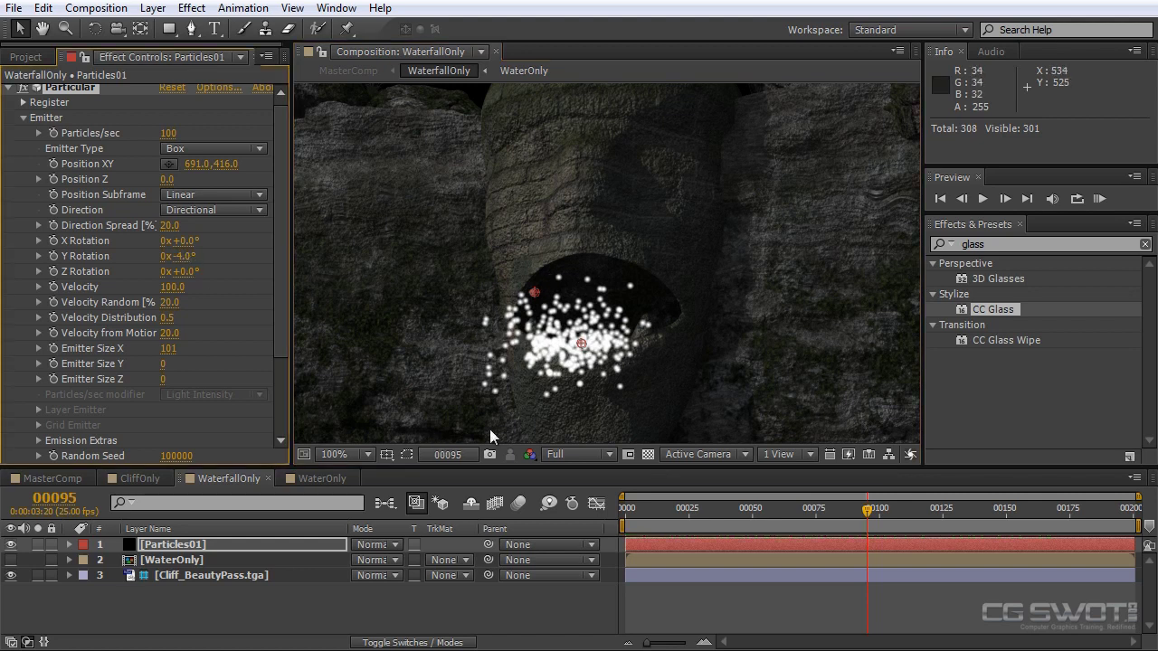
Go to frame 113 and set the emitter's Velocity Random to 100%
left_click_drag(632, 508, 459, 509)
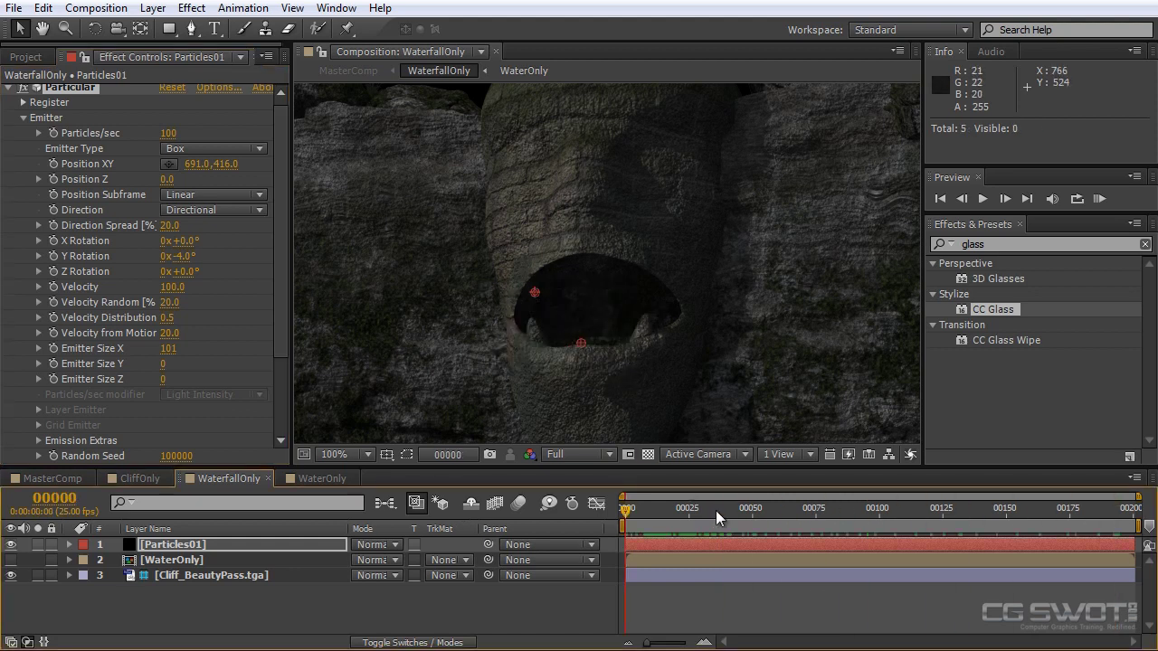
left_click(912, 509)
scroll(619, 318, "down", 2)
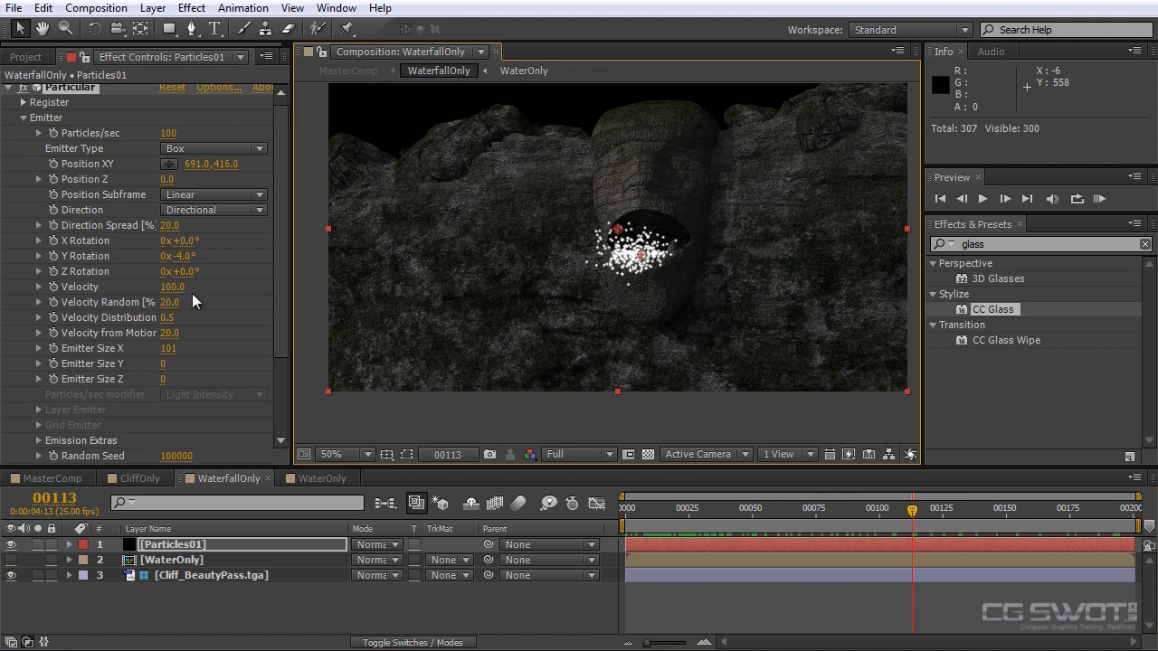
mouse_move(172, 303)
left_mouse_down()
mouse_move(280, 304)
mouse_move(272, 443)
left_mouse_up()
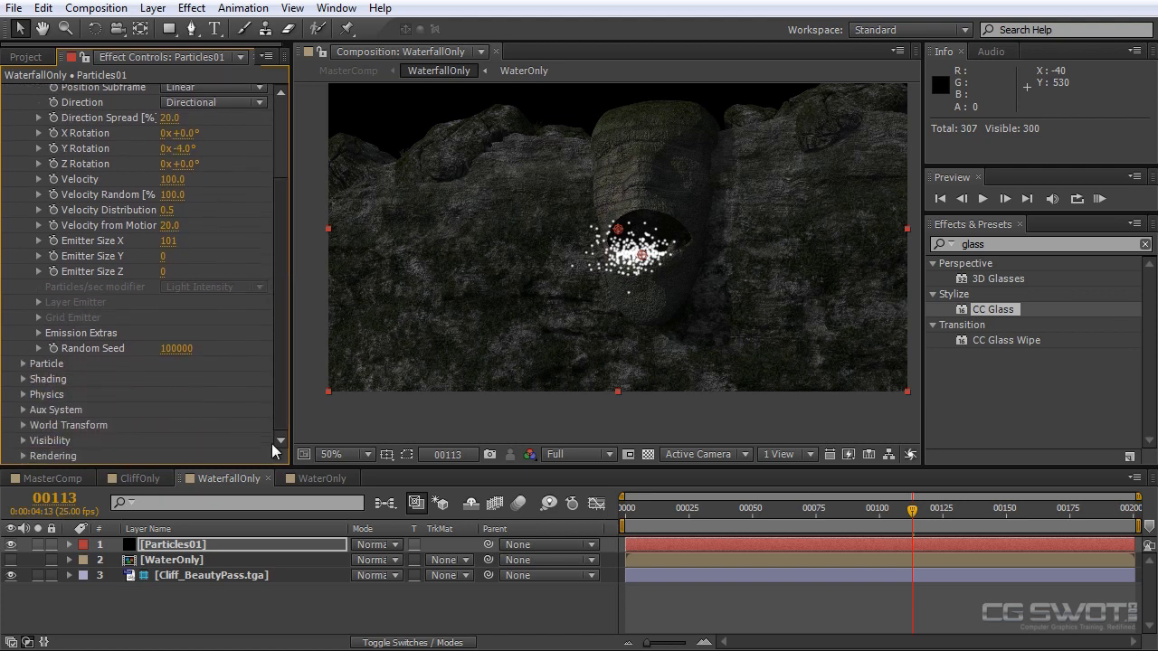
Set the particles' gravity to 140 in the Physics settings and preview the falling particles from frame 0
left_click(22, 396)
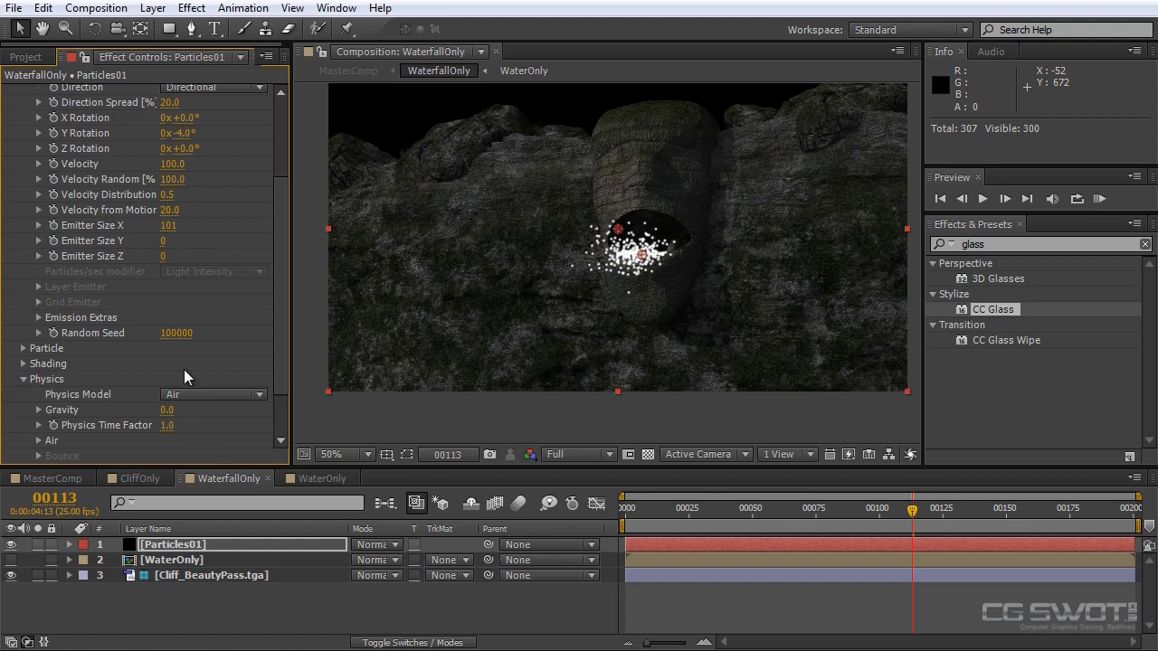
left_click_drag(164, 415, 298, 412)
left_click_drag(626, 509, 543, 522)
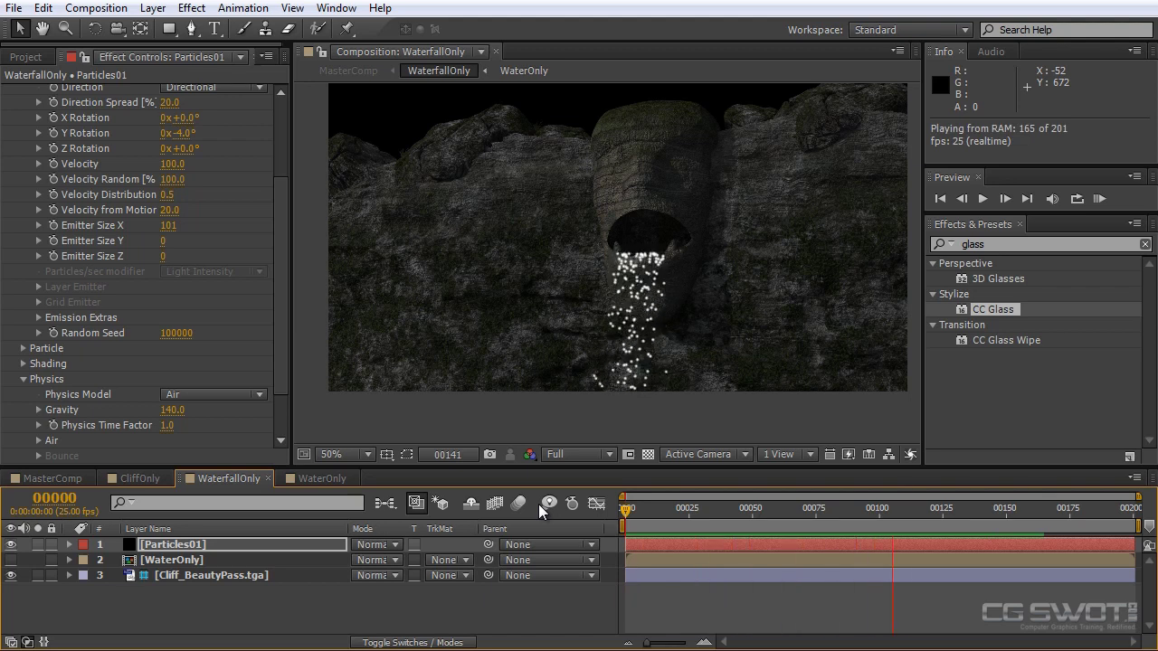
key("space")
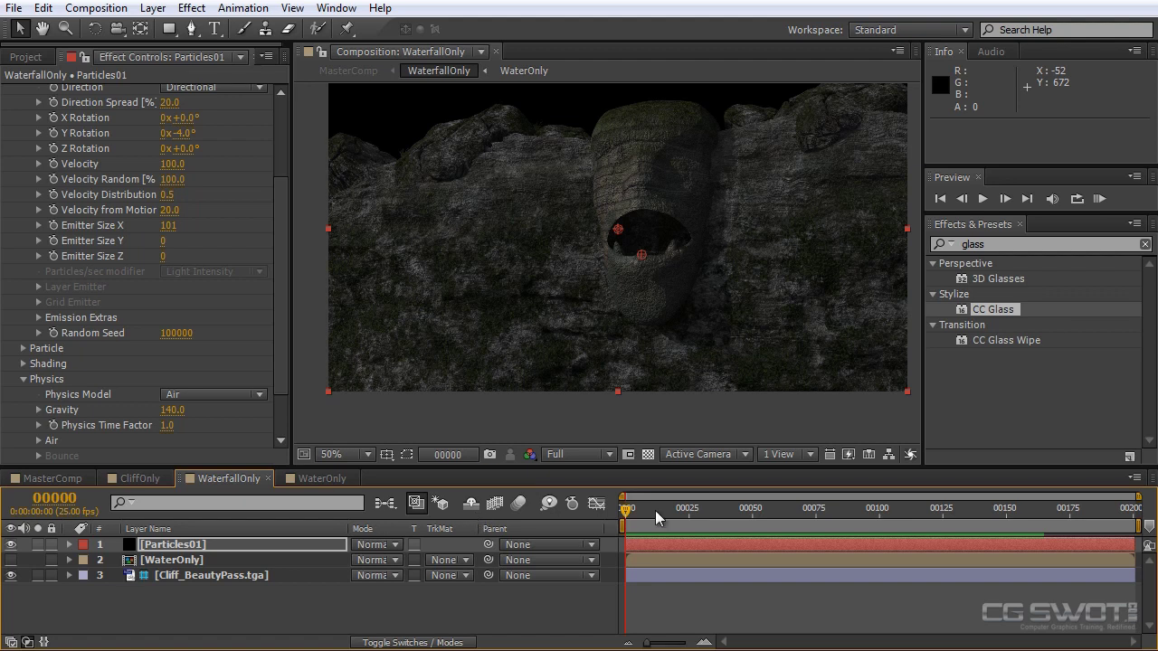
Show the WaterOnly layer and preview the particles together with the water from frame 0
left_click(704, 509)
left_click(295, 604)
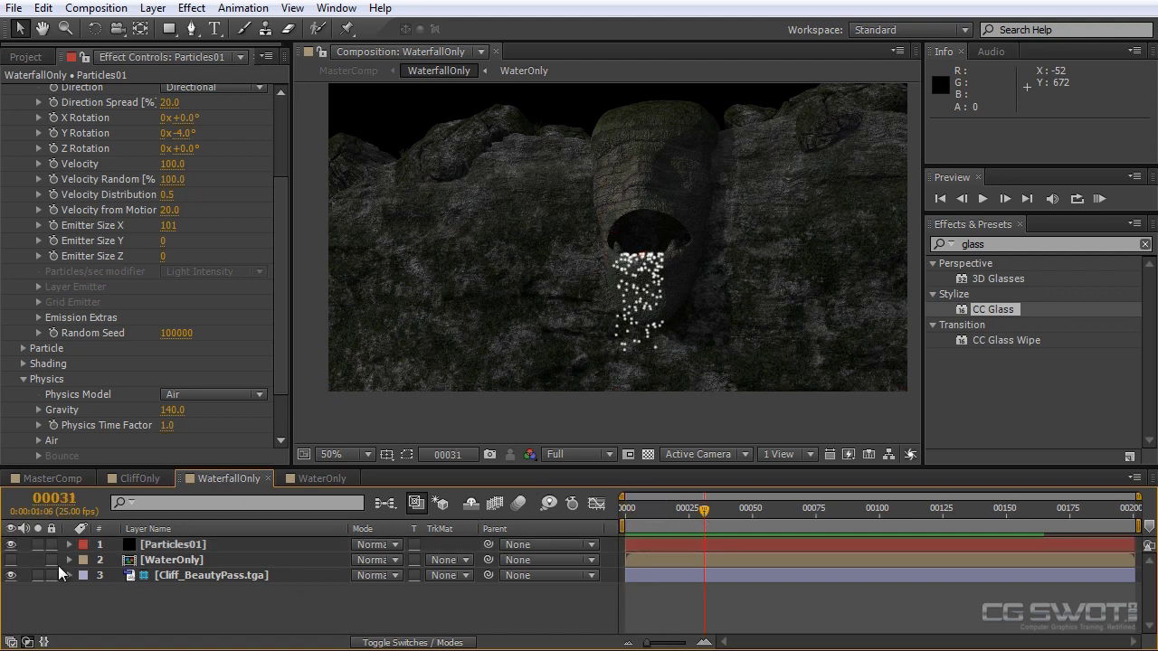
left_click(11, 560)
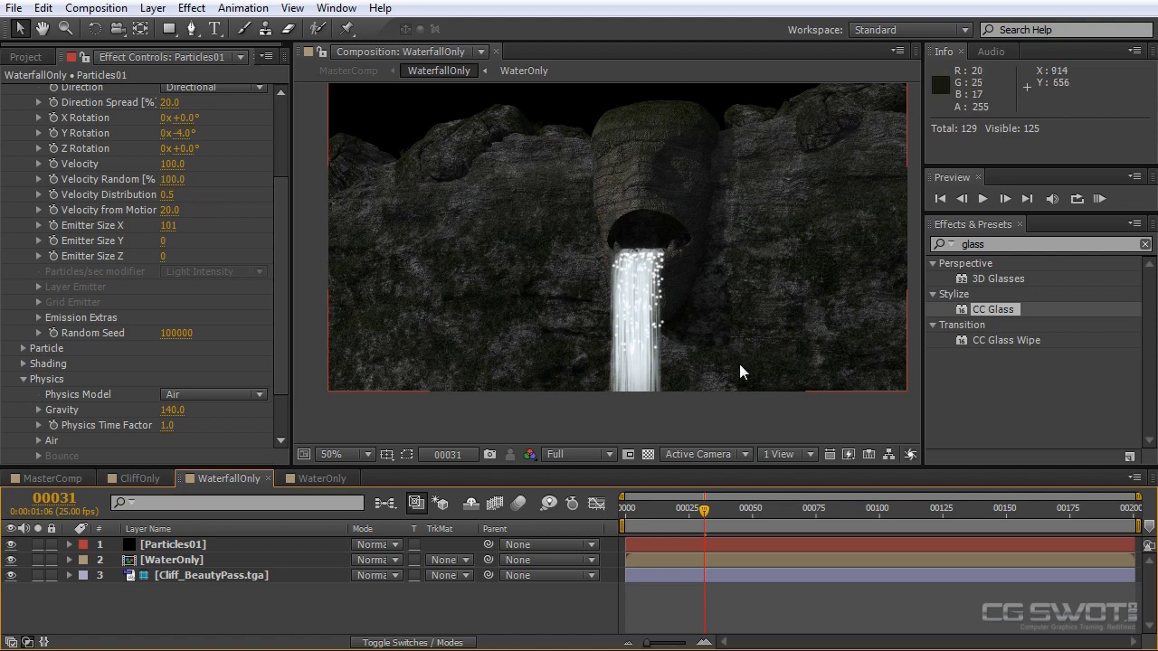
key("Home")
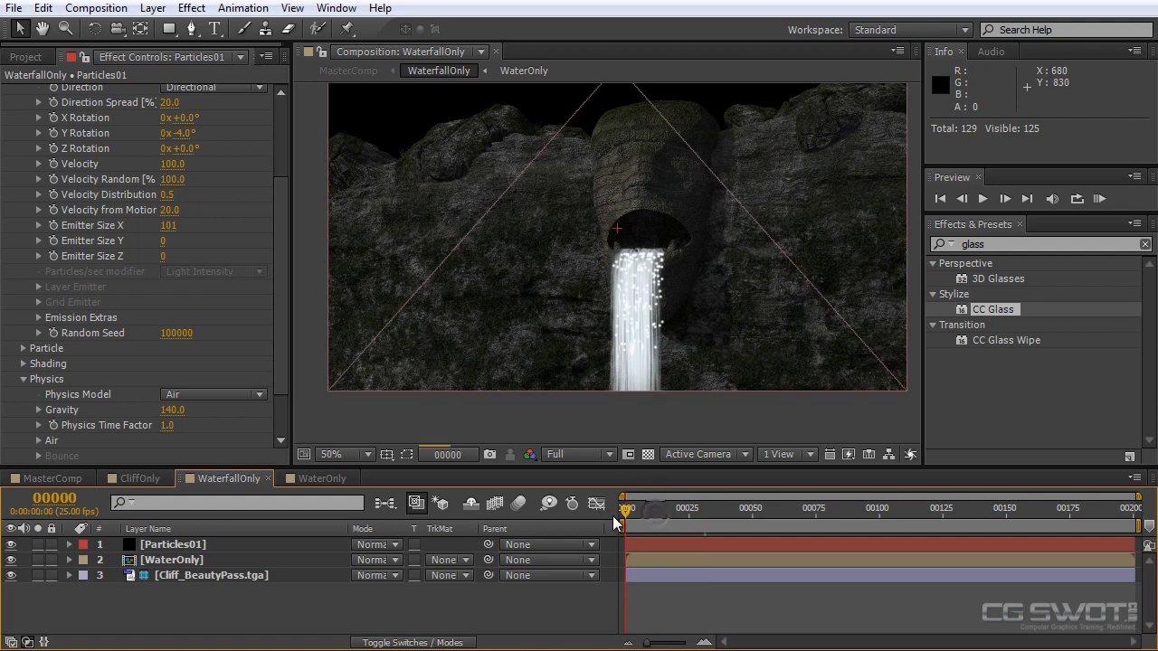
key("KP_0")
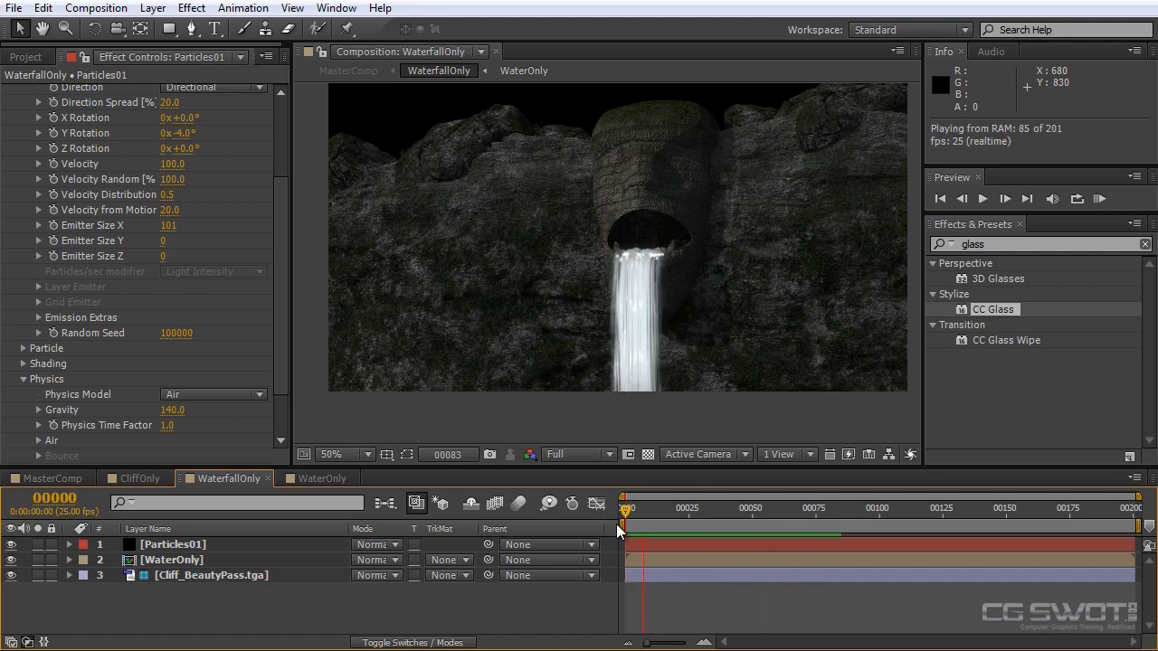
key("space")
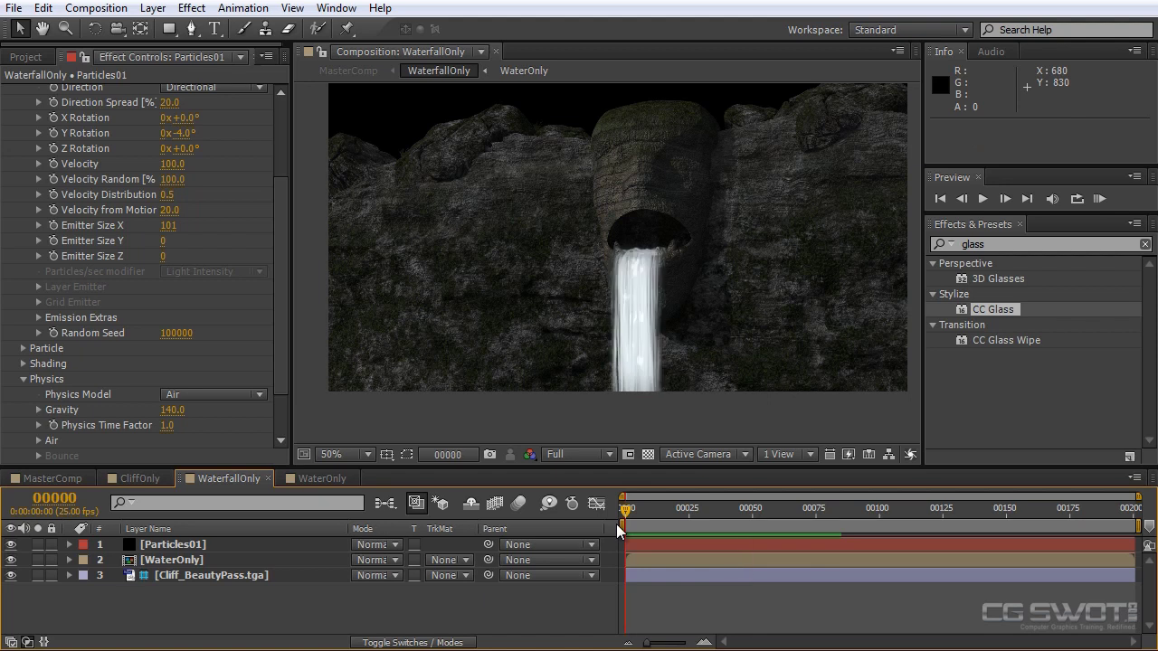
Go to frame 62 and hide the WaterOnly layer to isolate the particles below the spout
left_click_drag(704, 508, 781, 507)
left_click(11, 560)
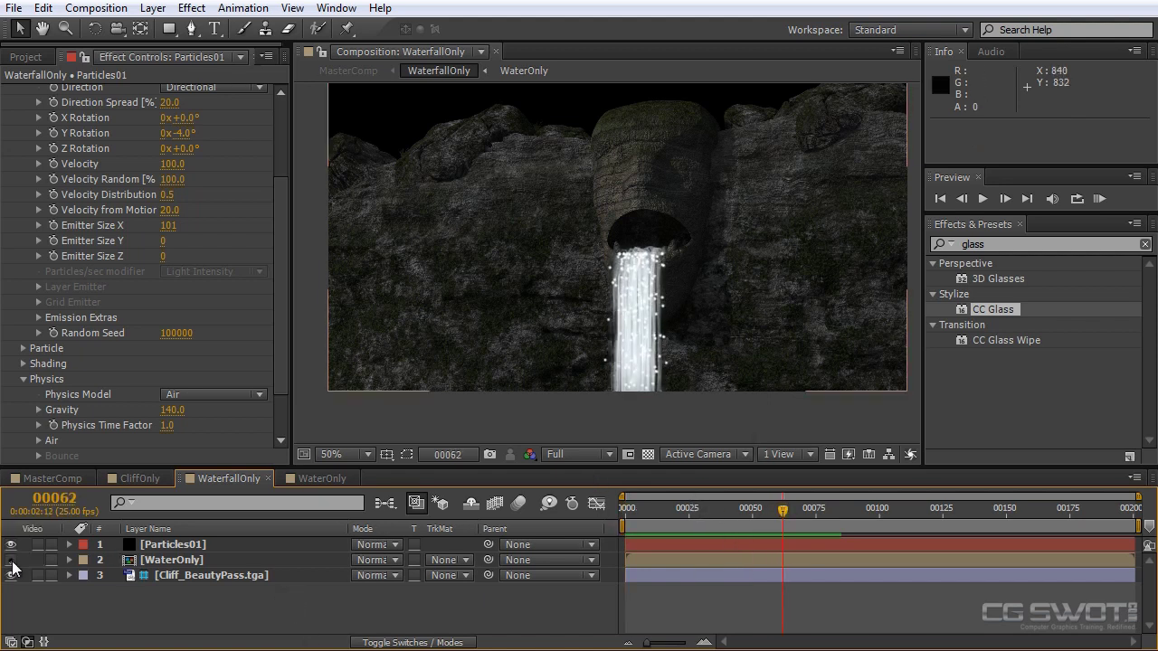
scroll(549, 272, "up", 2)
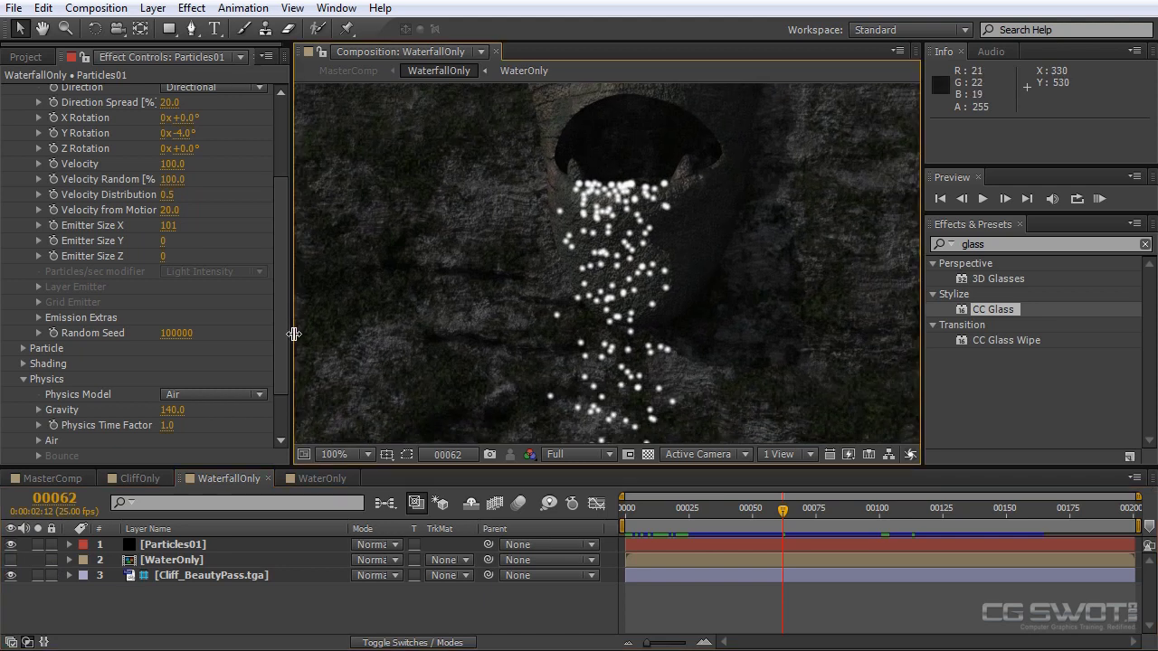
left_click_drag(283, 338, 281, 212)
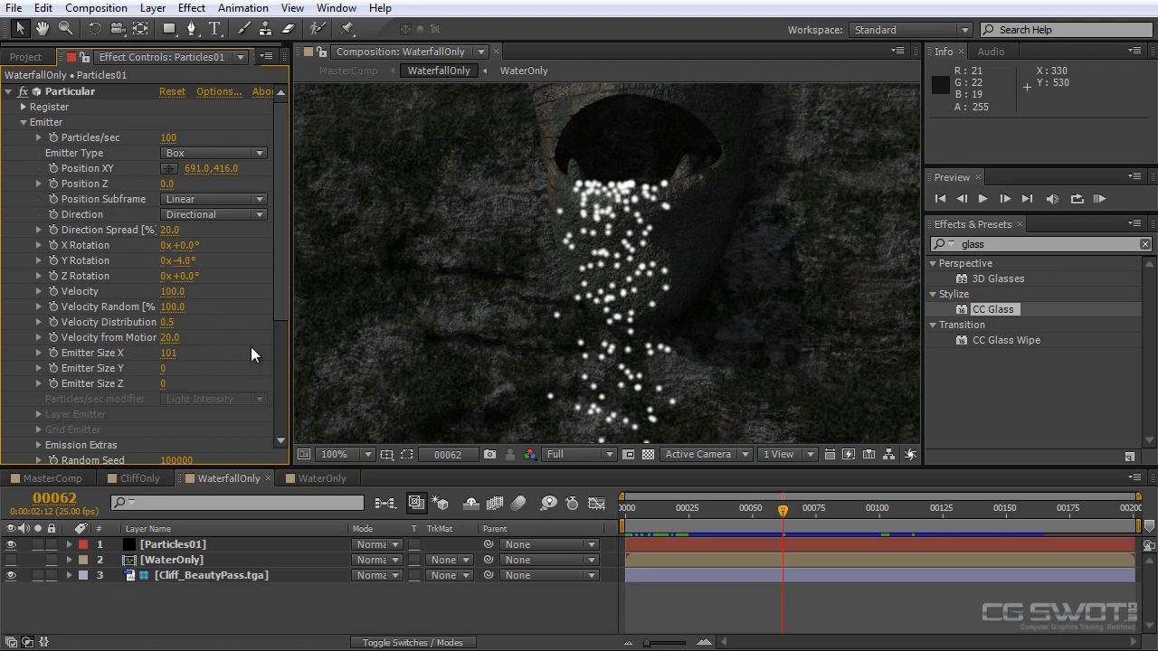
mouse_move(281, 249)
left_mouse_down()
mouse_move(287, 368)
mouse_move(274, 377)
left_mouse_up()
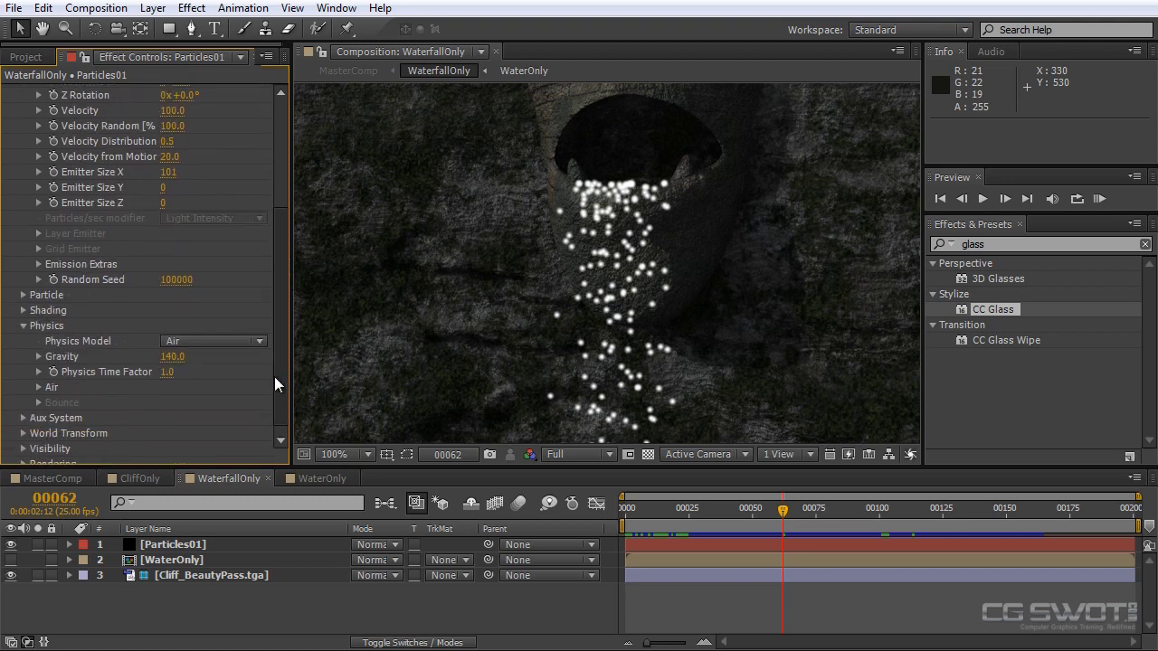
left_click(38, 264)
left_click_drag(531, 285, 531, 285)
left_click(37, 265)
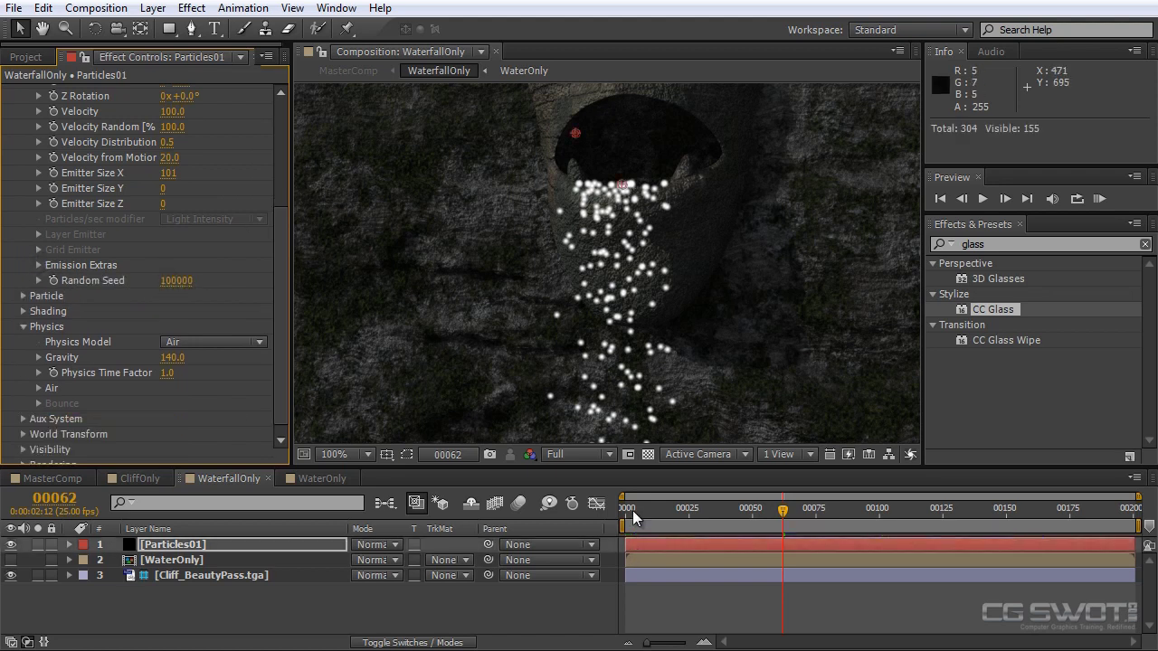
Go to frame 0 and set the particle Size to 0.8 in Particular's Particle settings
left_click(631, 509)
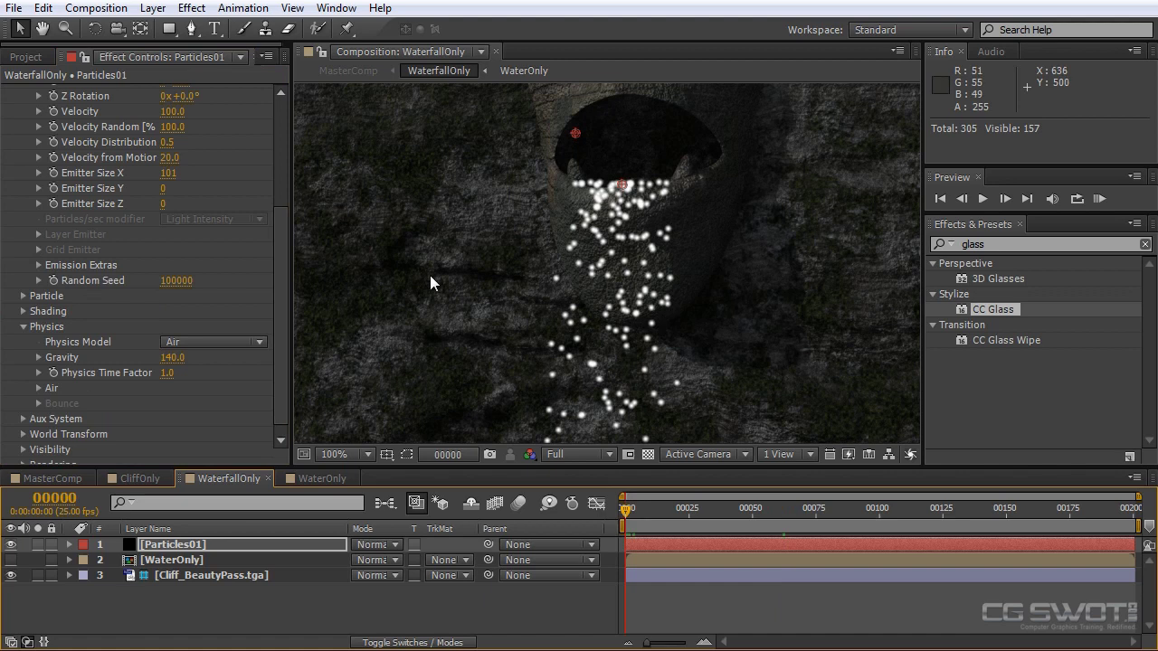
scroll(279, 316, "down", 2)
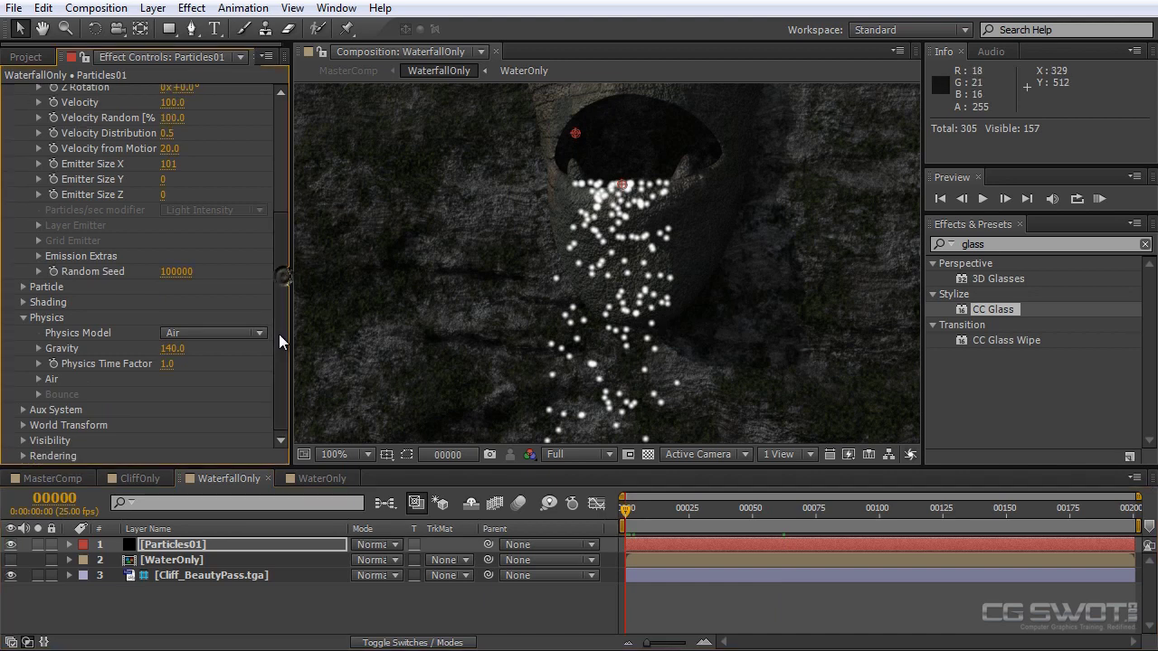
left_click(22, 287)
scroll(36, 290, "down", 3)
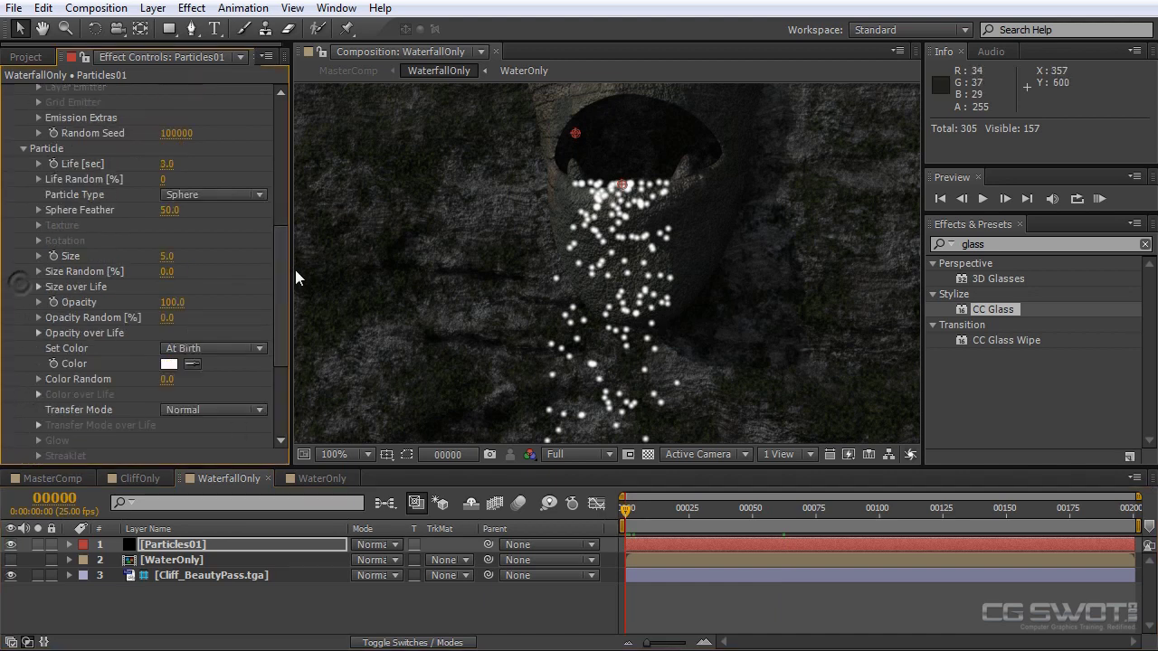
left_click(167, 256)
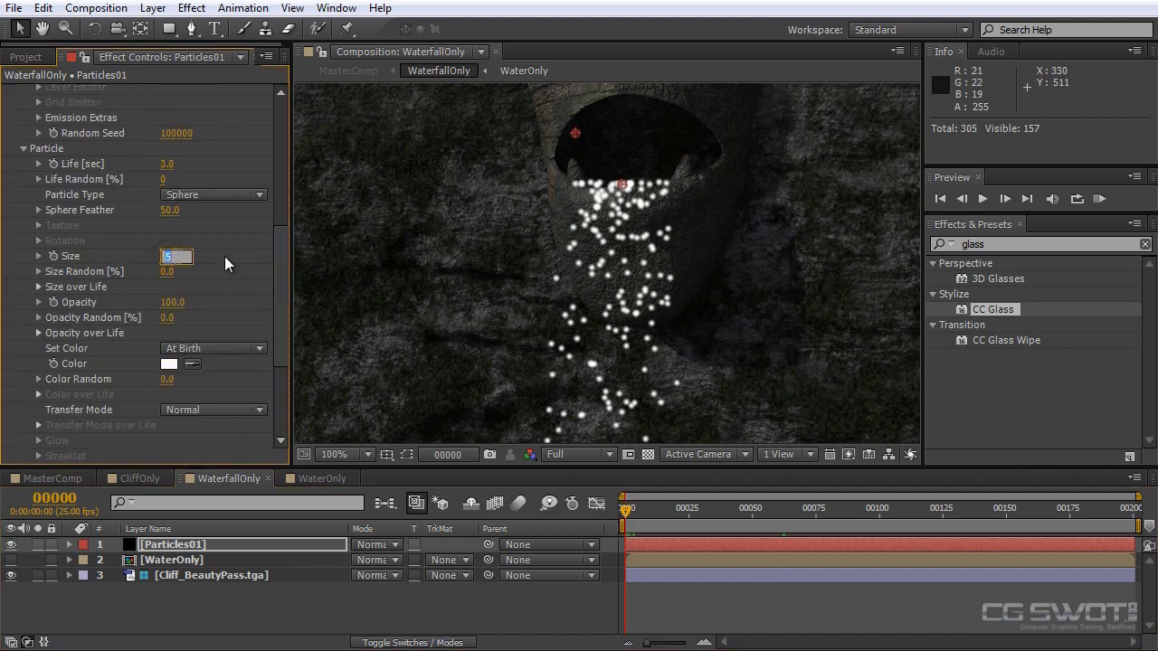
key("BackSpace")
type("0.8")
key("Return")
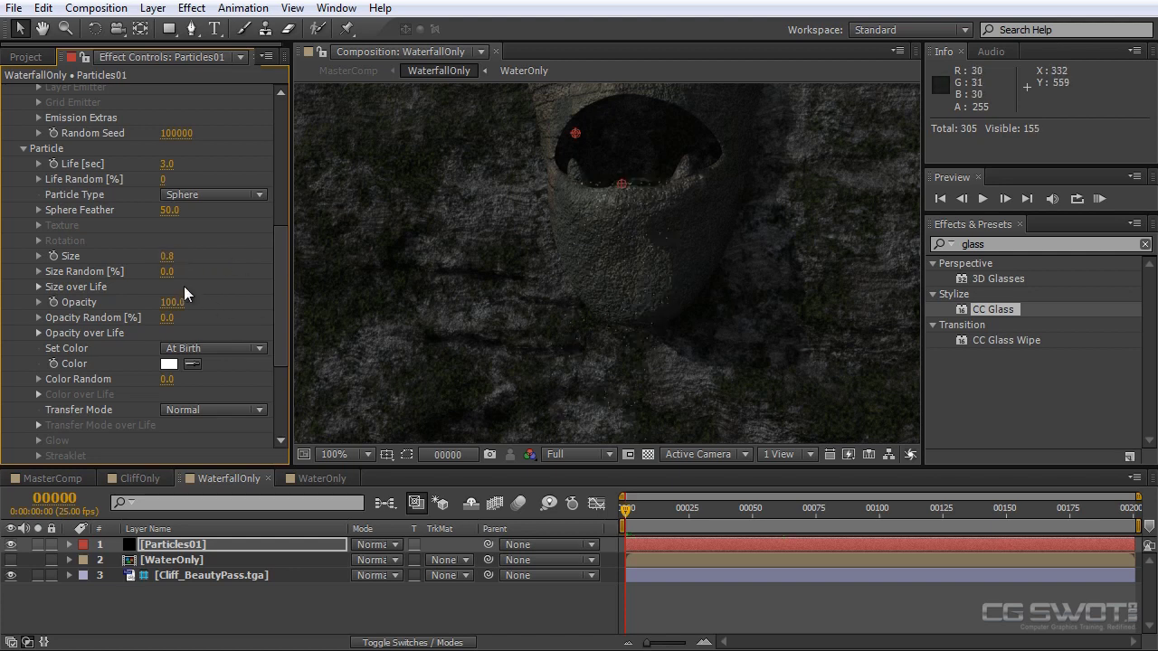
Set the particles' Size Random to 100%, check them around frame 16 and return to frame 0
left_click_drag(169, 273, 829, 275)
left_click_drag(634, 511, 675, 513)
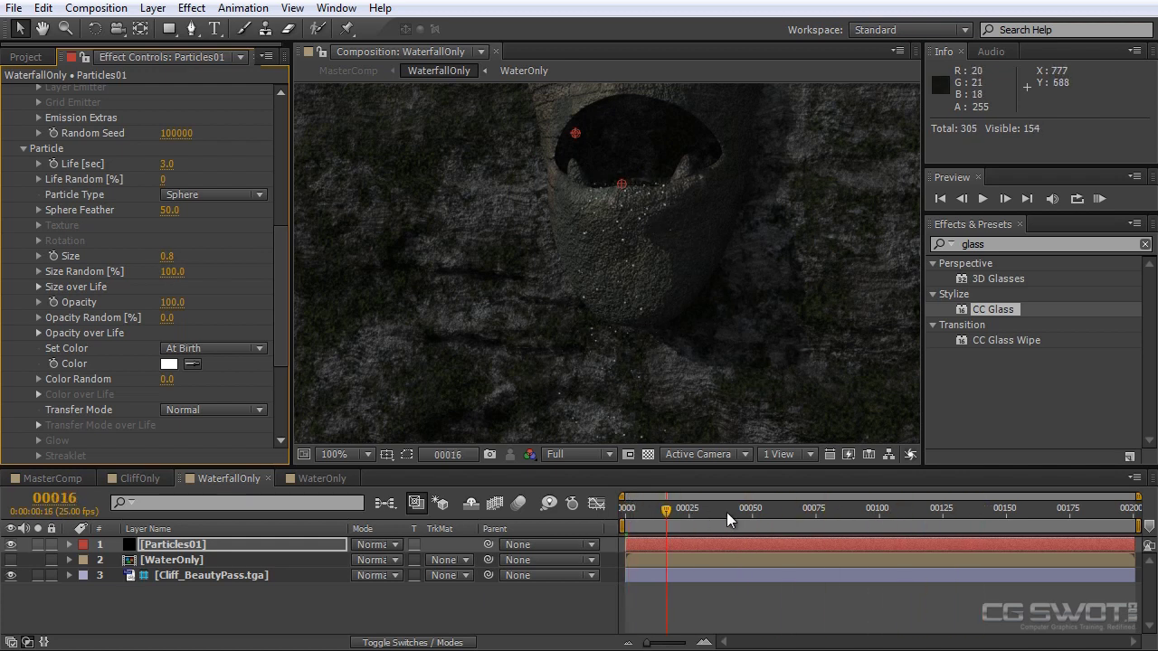
key("Home")
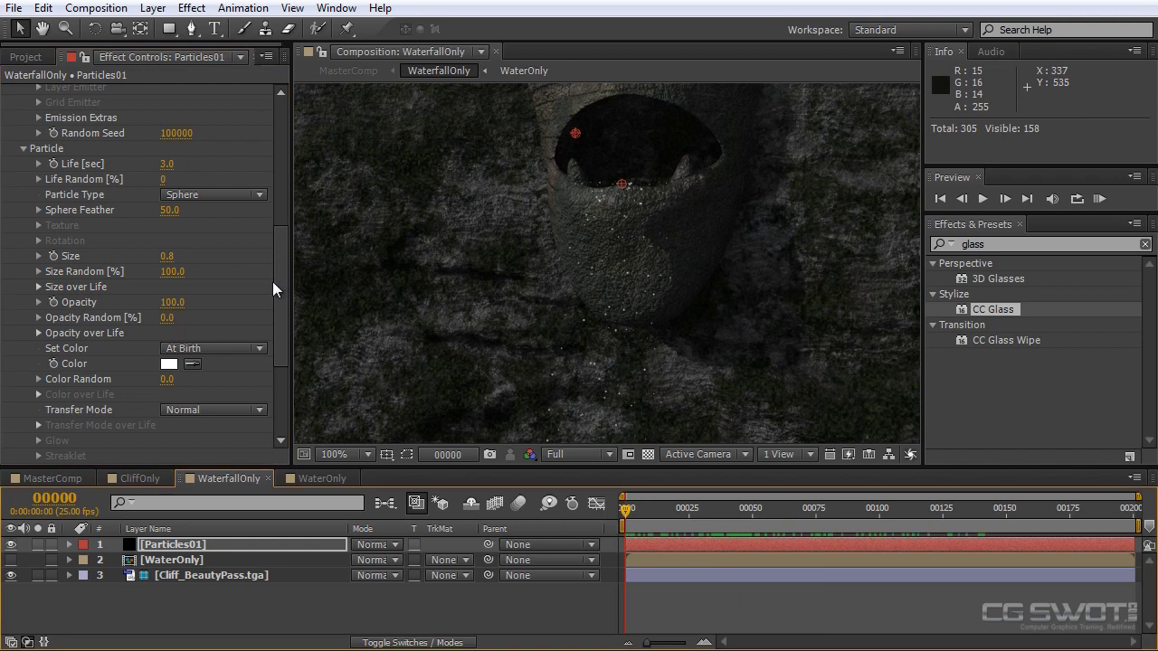
Set the emitter's Particles/sec to 1110 and look over the denser fall below the spout
left_click_drag(274, 281, 263, 93)
left_click_drag(168, 138, 258, 137)
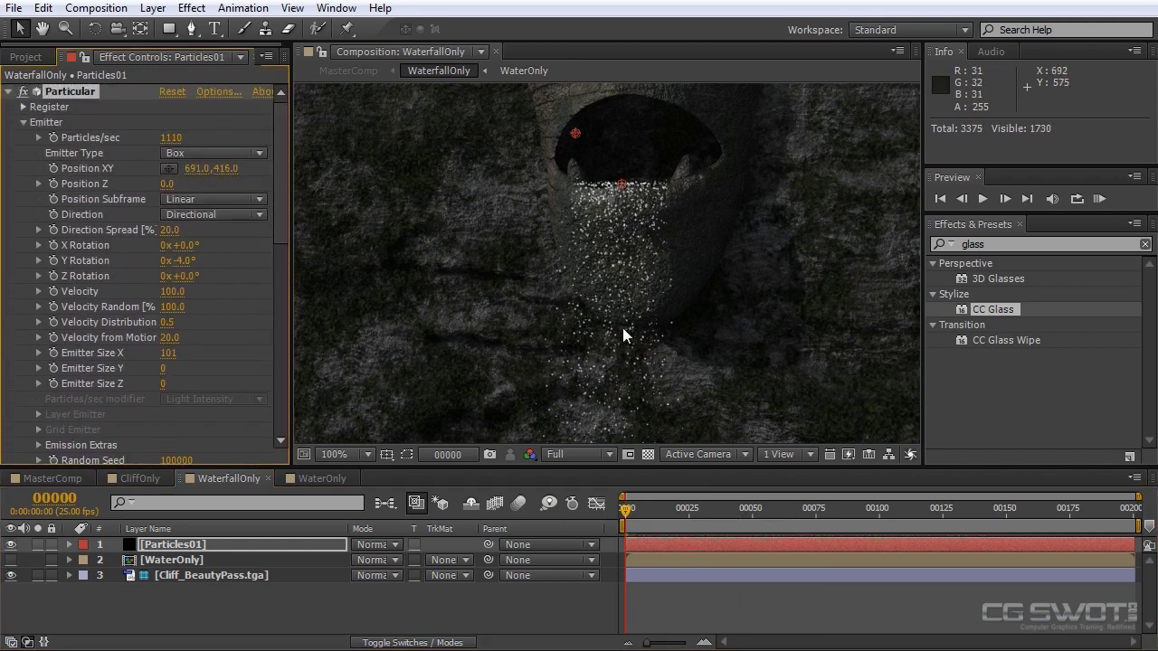
scroll(622, 327, "down", 2)
left_click_drag(627, 326, 616, 317)
left_click_drag(609, 511, 572, 507)
scroll(670, 353, "up", 1)
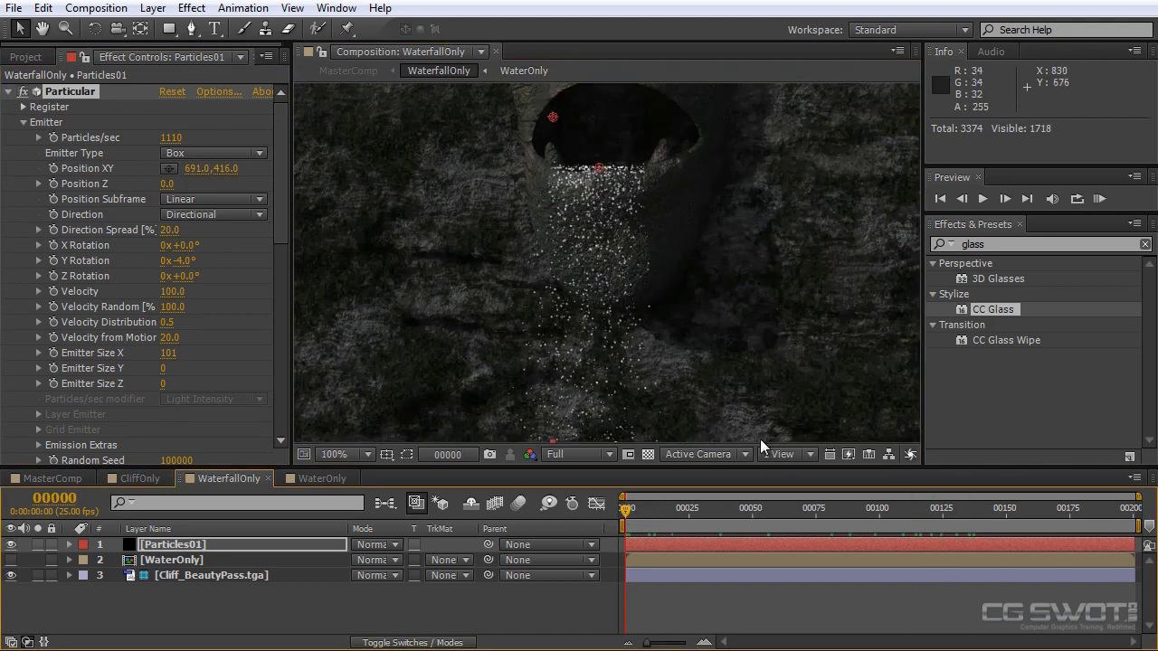
left_click_drag(707, 371, 731, 276)
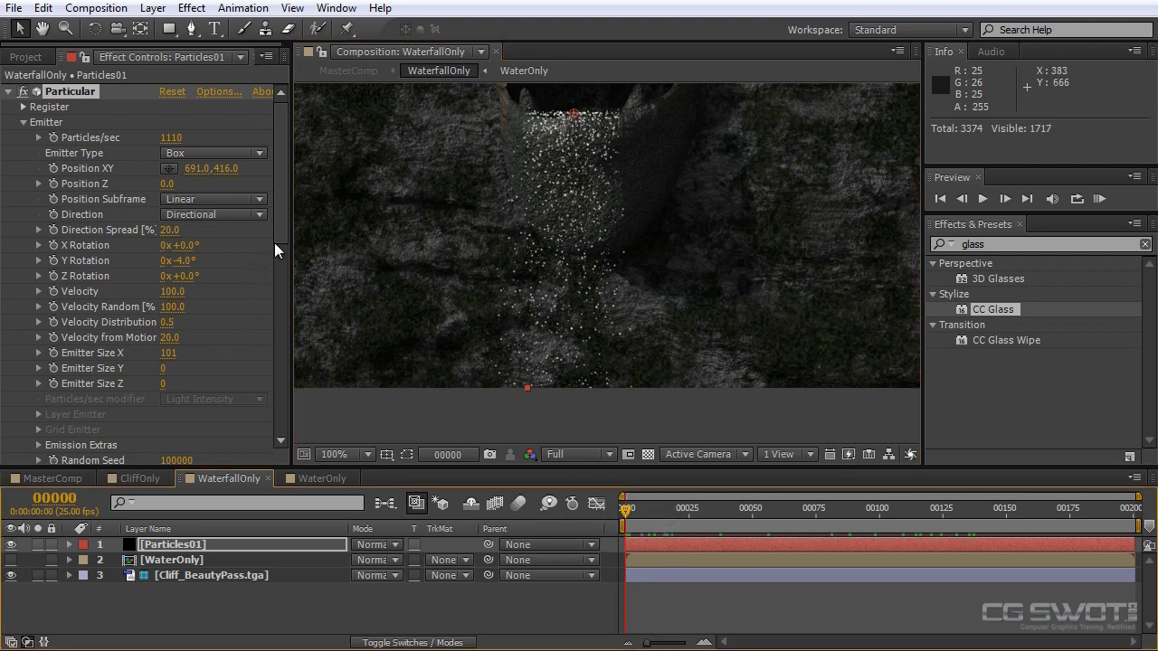
Set the particles' Opacity Random to 68% and Sphere Feather to 0
scroll(276, 325, "down", 10)
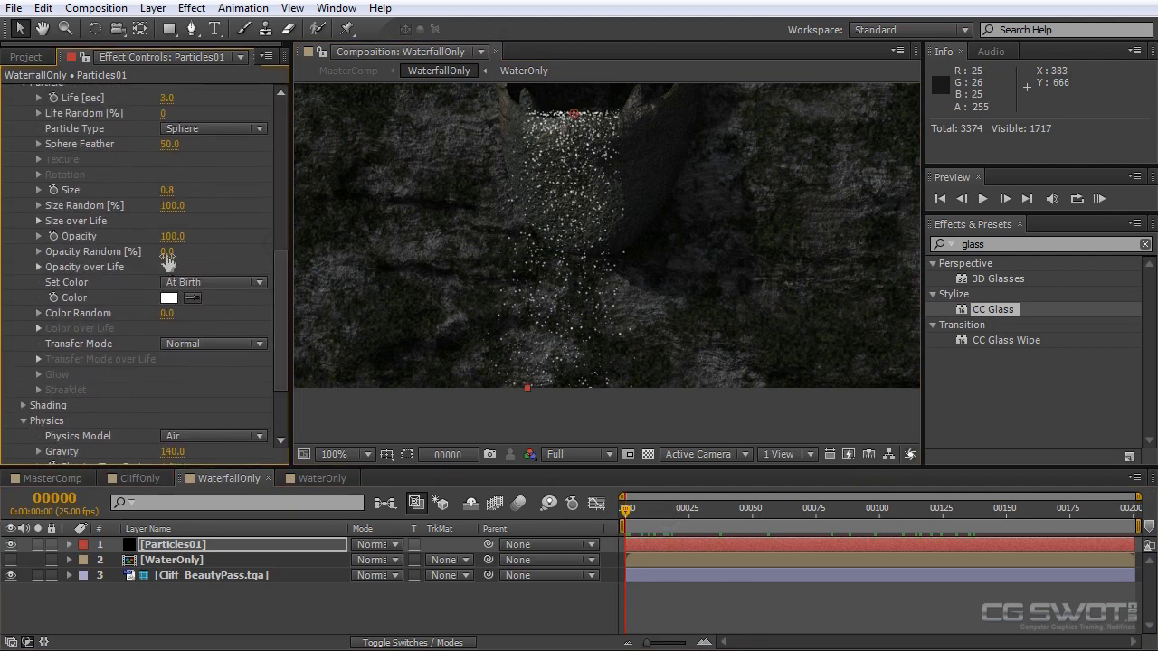
left_click_drag(167, 252, 220, 250)
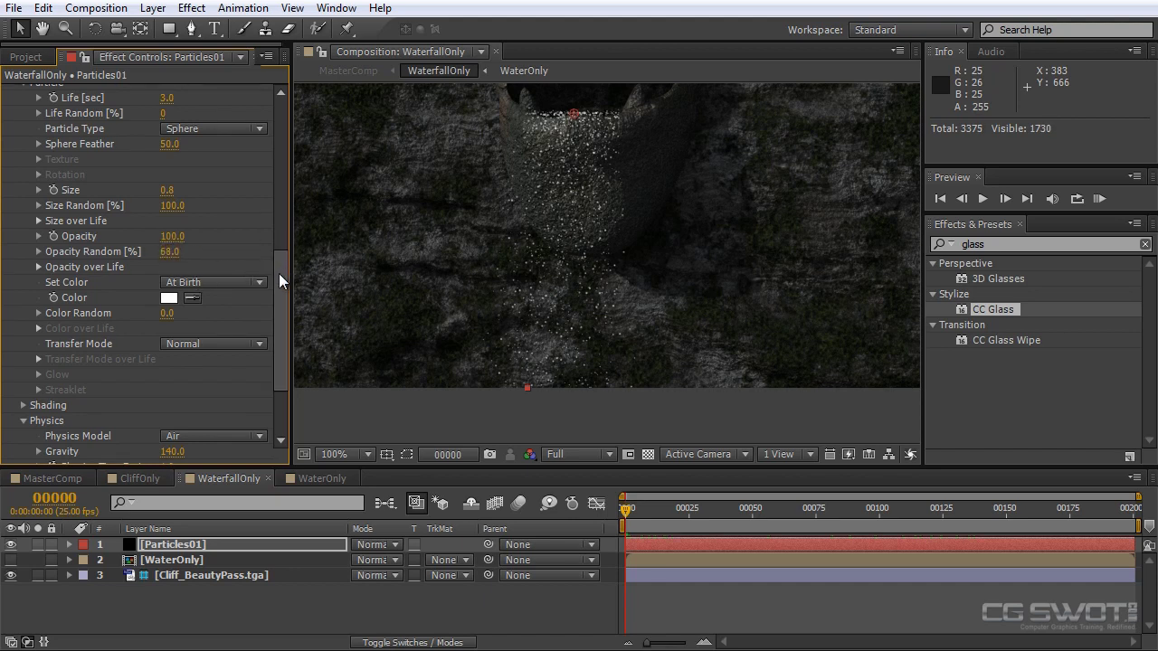
scroll(279, 273, "up", 2)
left_click_drag(172, 193, 11, 196)
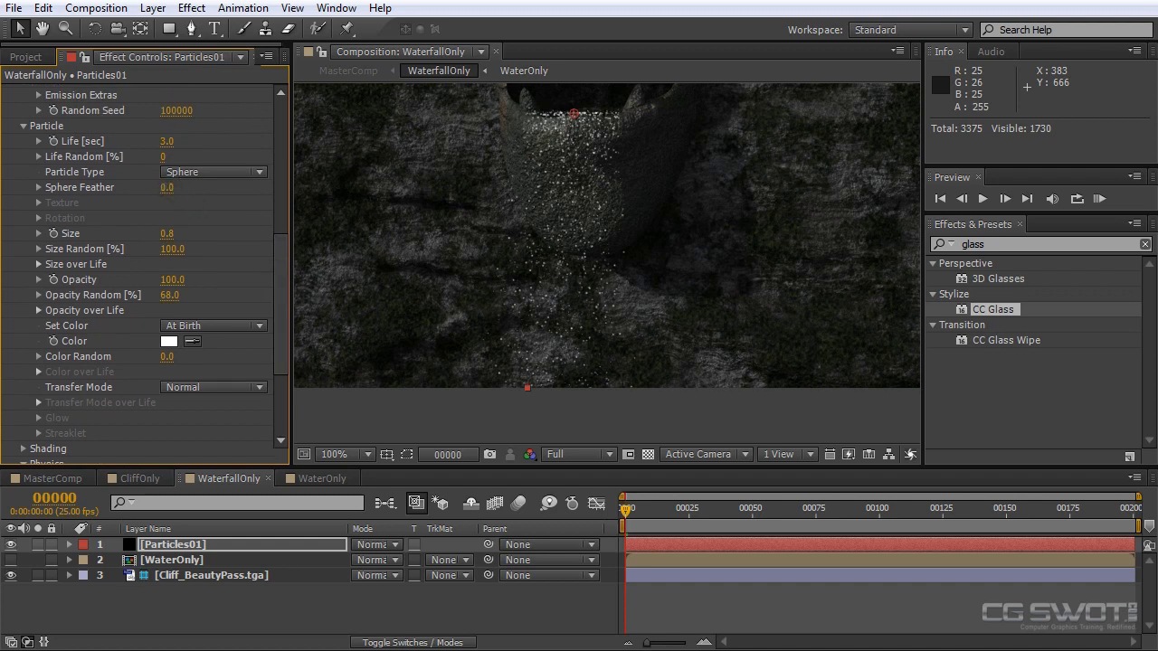
Play a RAM preview of the falling particles and inspect them at frame 0 with no layer selected
key("KP_0")
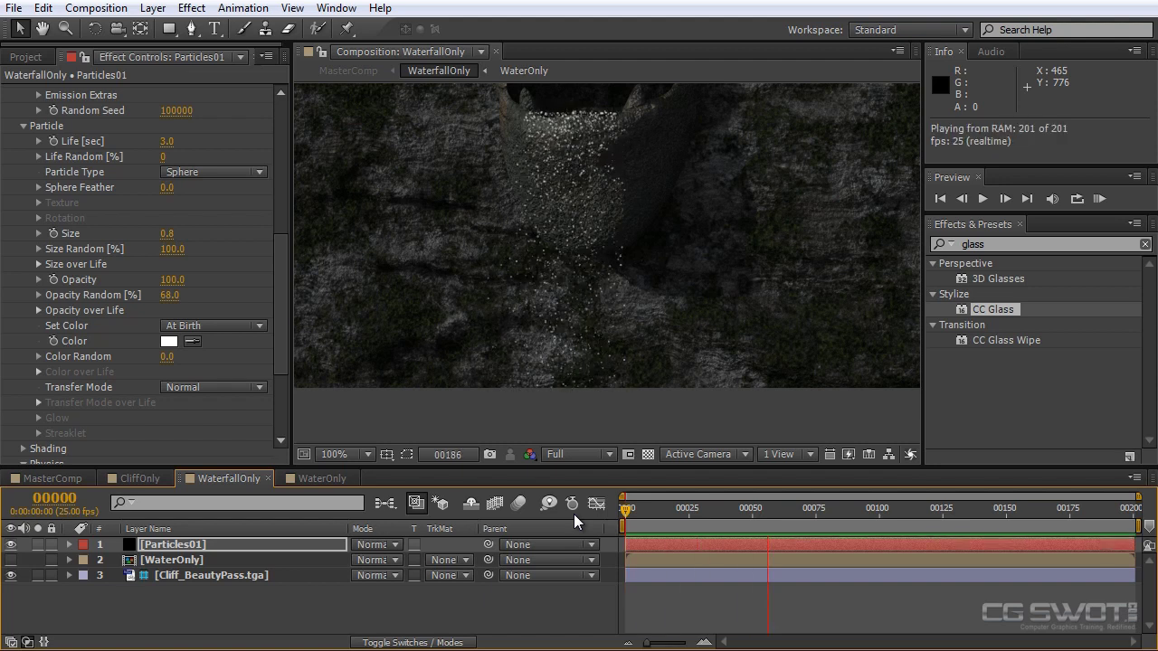
key("space")
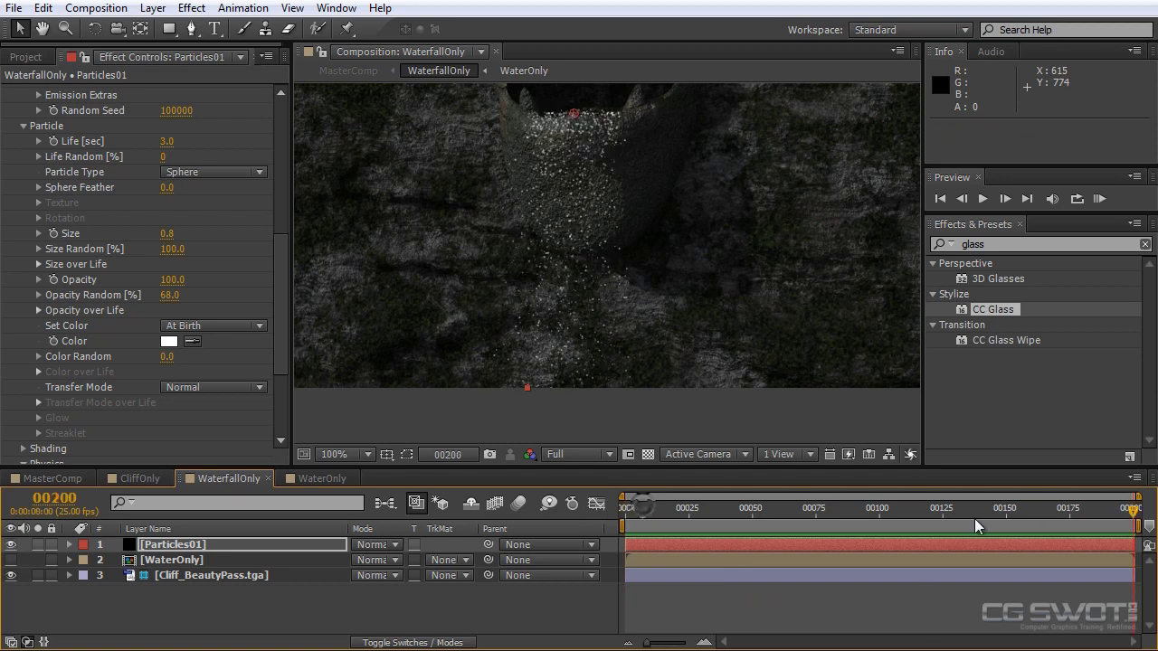
left_click(173, 611)
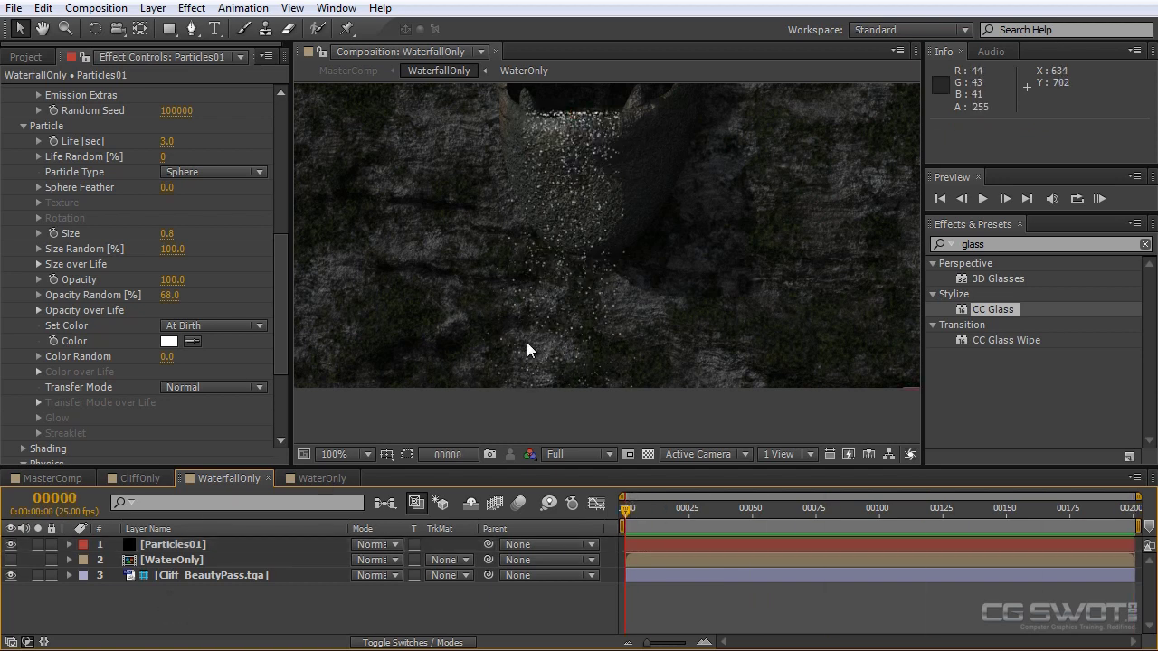
left_click_drag(603, 284, 642, 321)
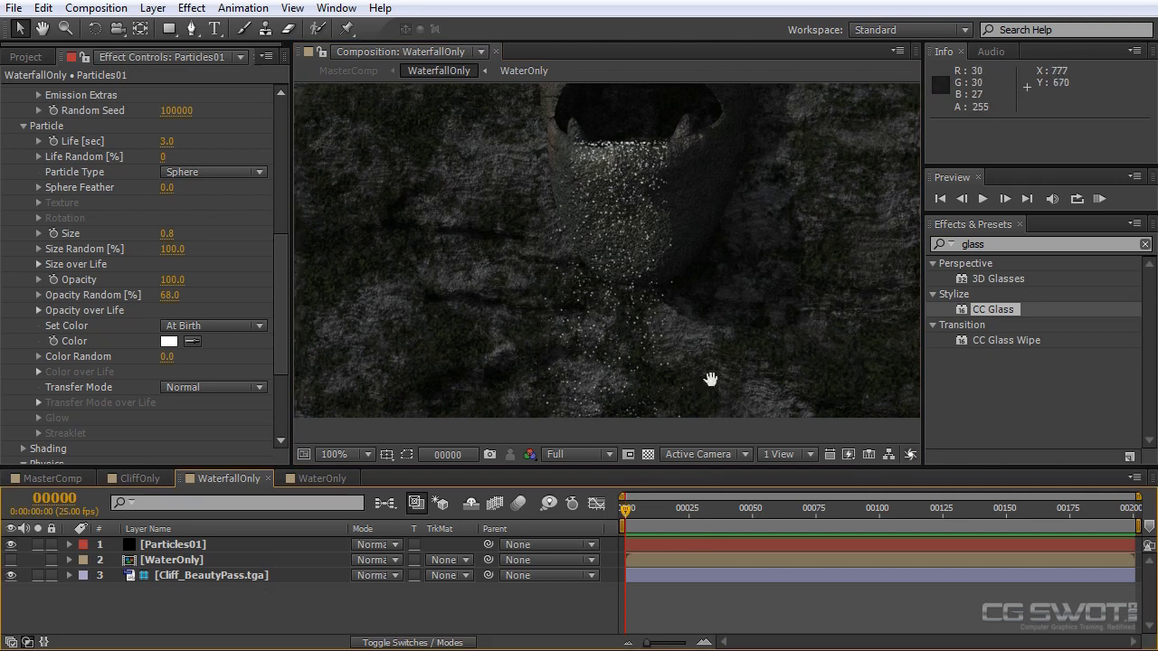
left_click_drag(711, 383, 732, 387)
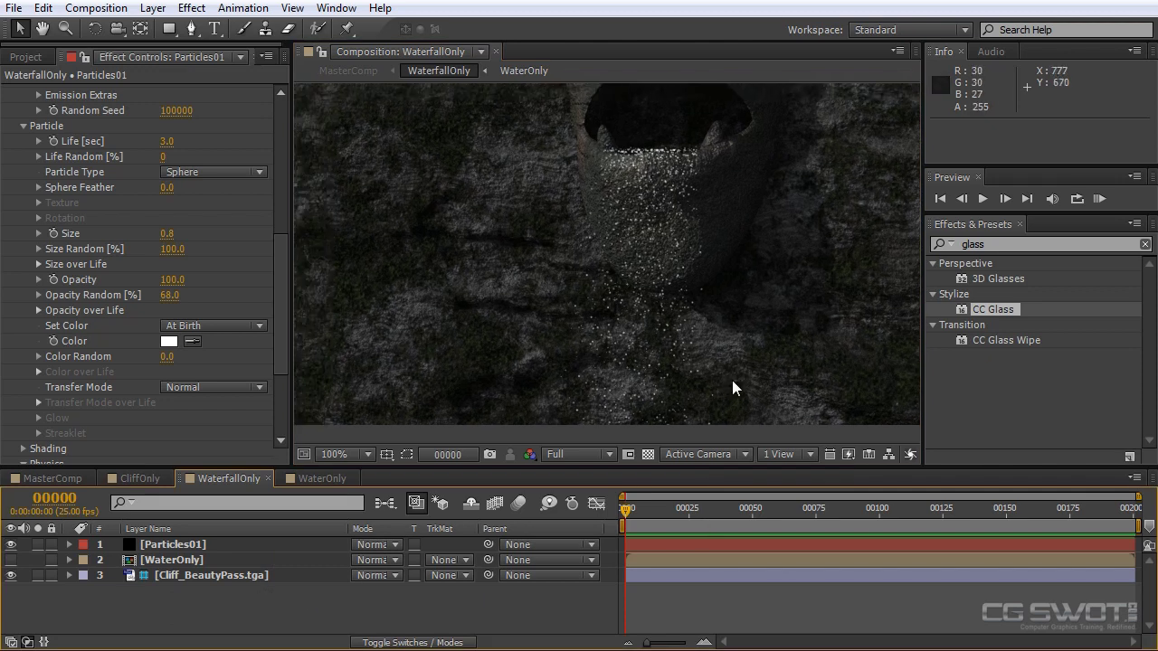
Show the WaterOnly layer and move the particle emitter up to the waterfall's upper lip, at 695, 407
left_click(11, 560)
scroll(689, 160, "up", 2)
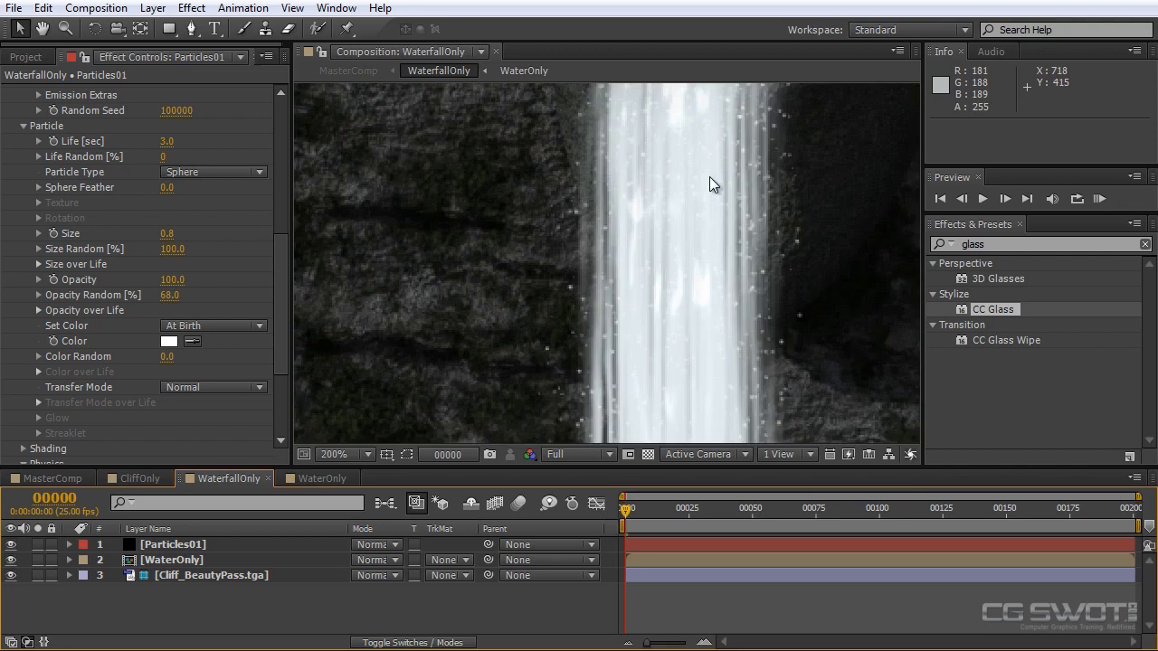
left_click_drag(678, 149, 625, 227)
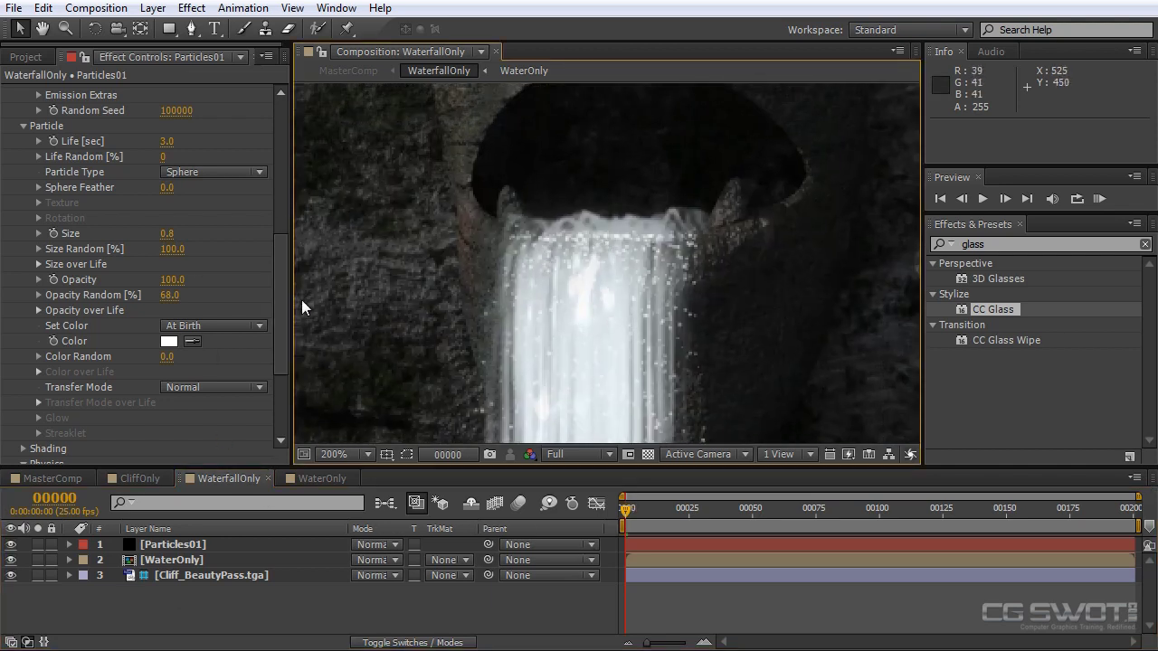
left_click_drag(281, 228, 279, 138)
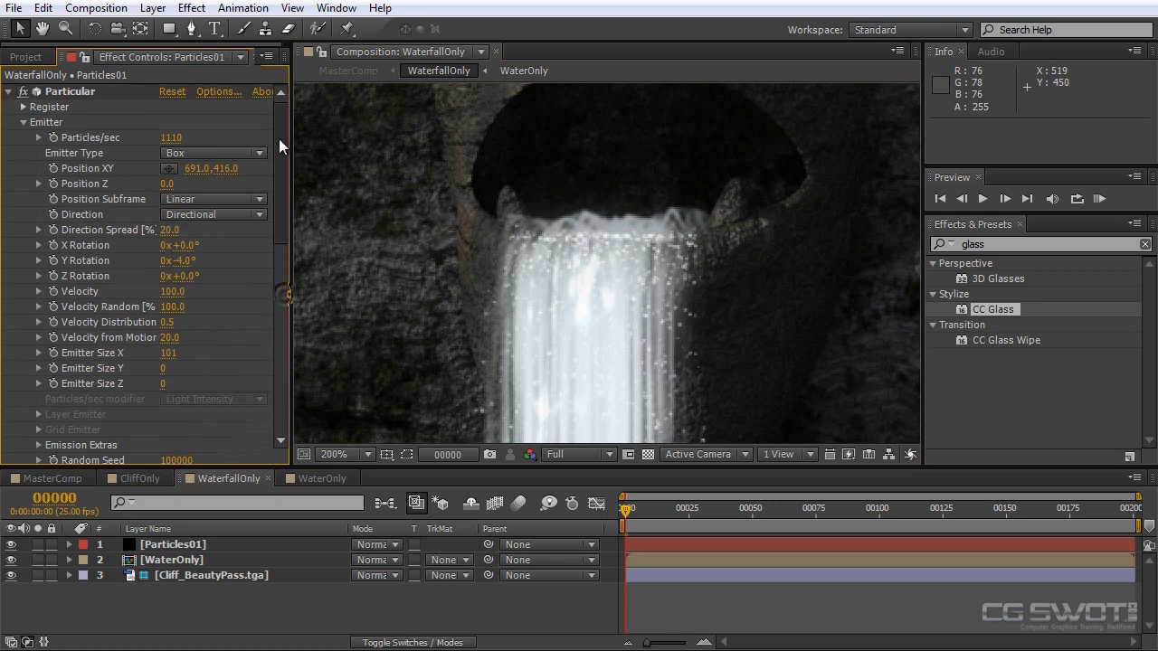
left_click(61, 94)
left_click_drag(606, 237, 609, 222)
mouse_move(667, 510)
left_mouse_down()
mouse_move(815, 510)
mouse_move(661, 512)
left_mouse_up()
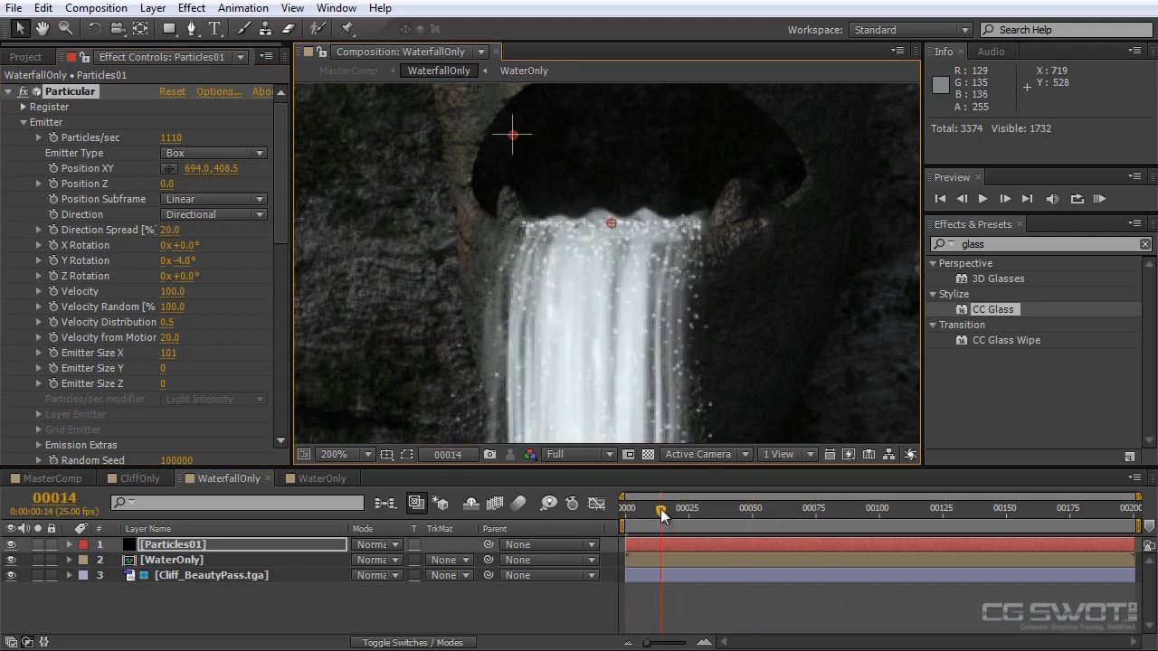
left_click_drag(611, 224, 613, 221)
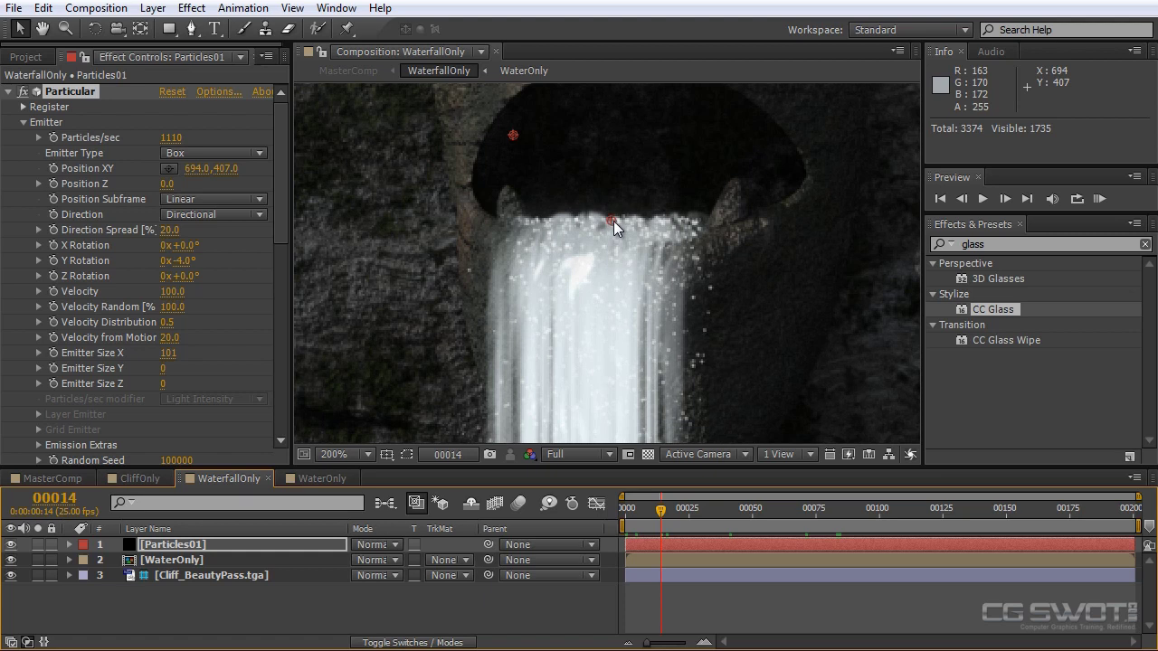
Set the emitter's Direction Spread to 13% and check the particles along the water's edges at frame 103
left_click_drag(172, 260, 177, 231)
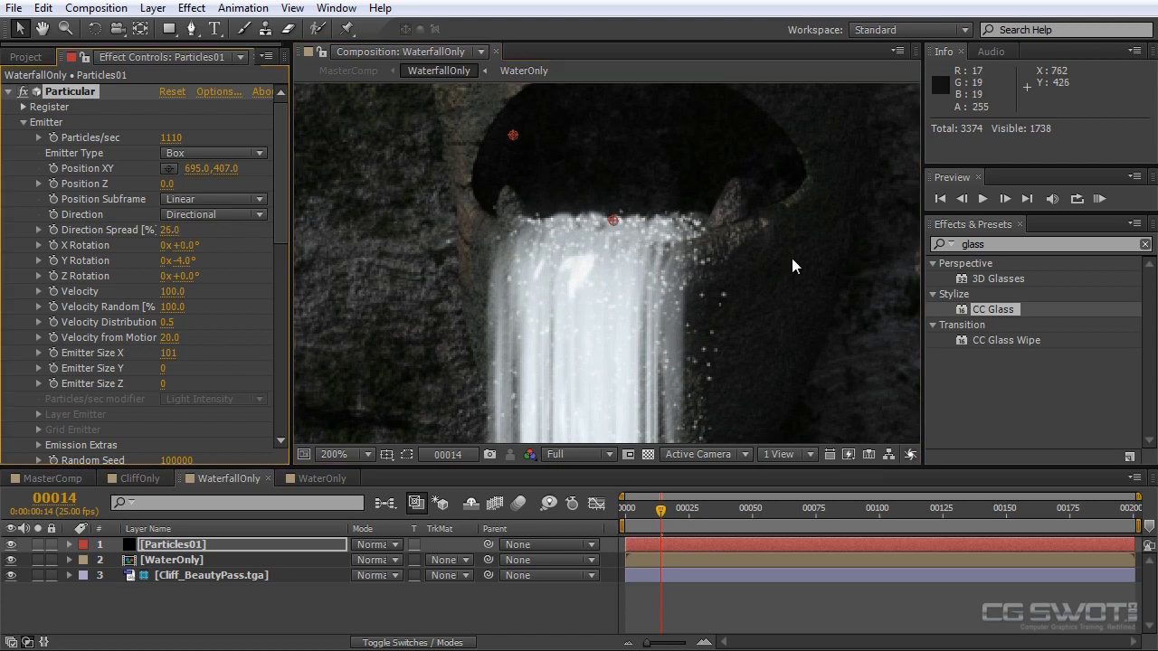
left_click_drag(673, 294, 631, 159)
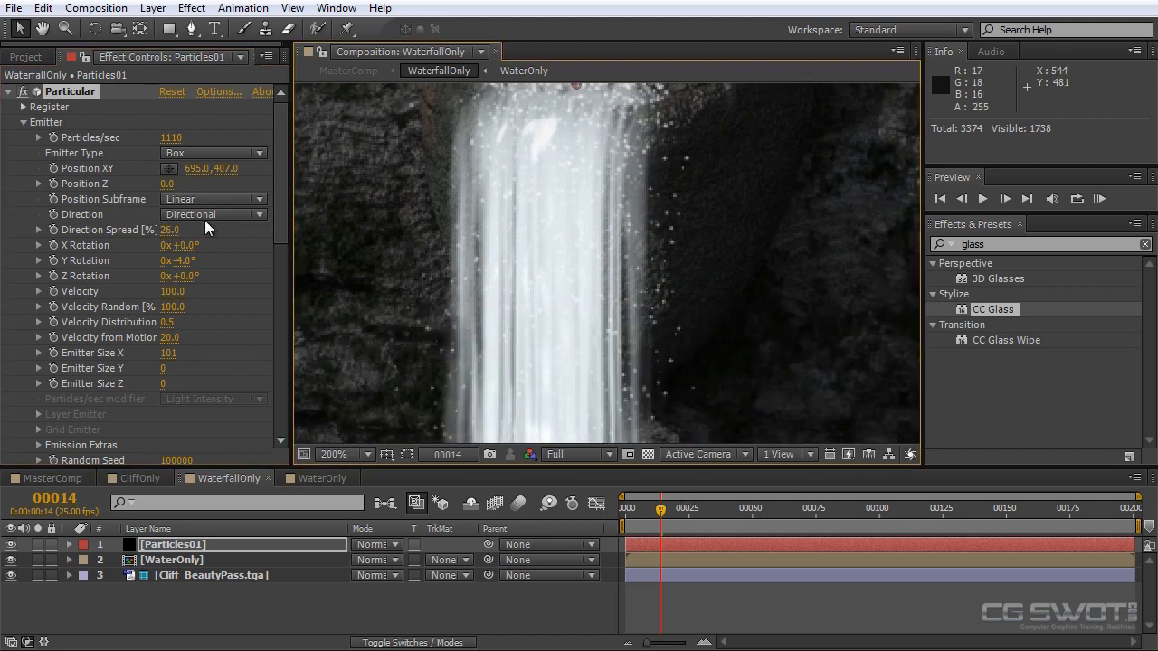
left_click_drag(171, 231, 157, 232)
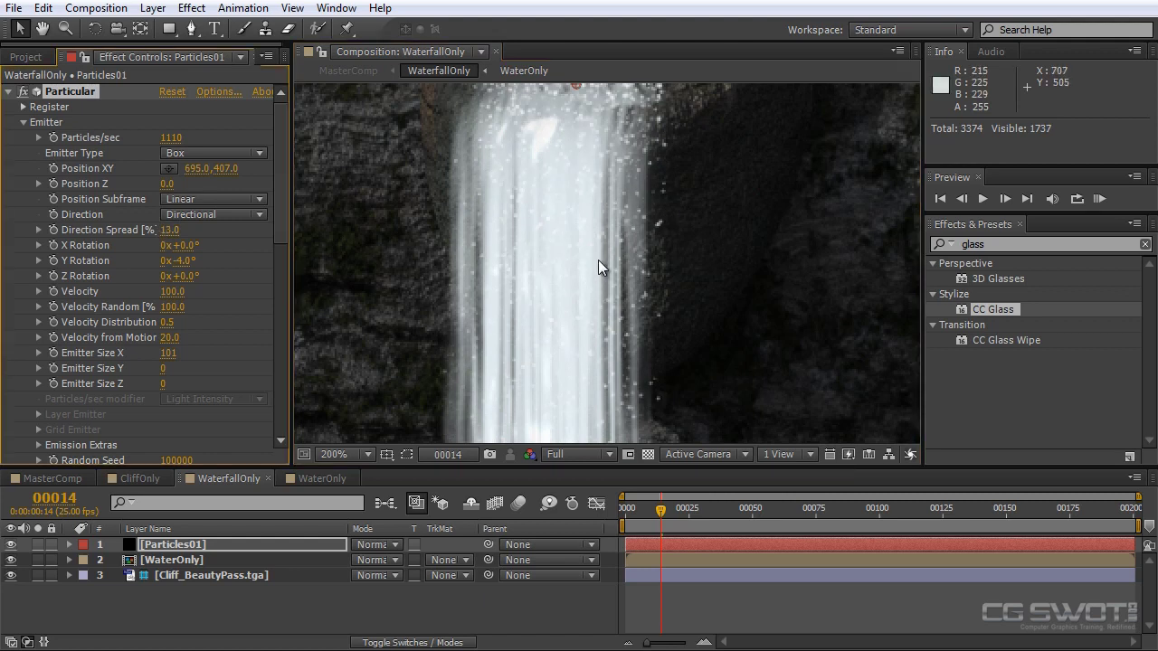
scroll(590, 264, "down", 2)
left_click_drag(631, 516, 886, 517)
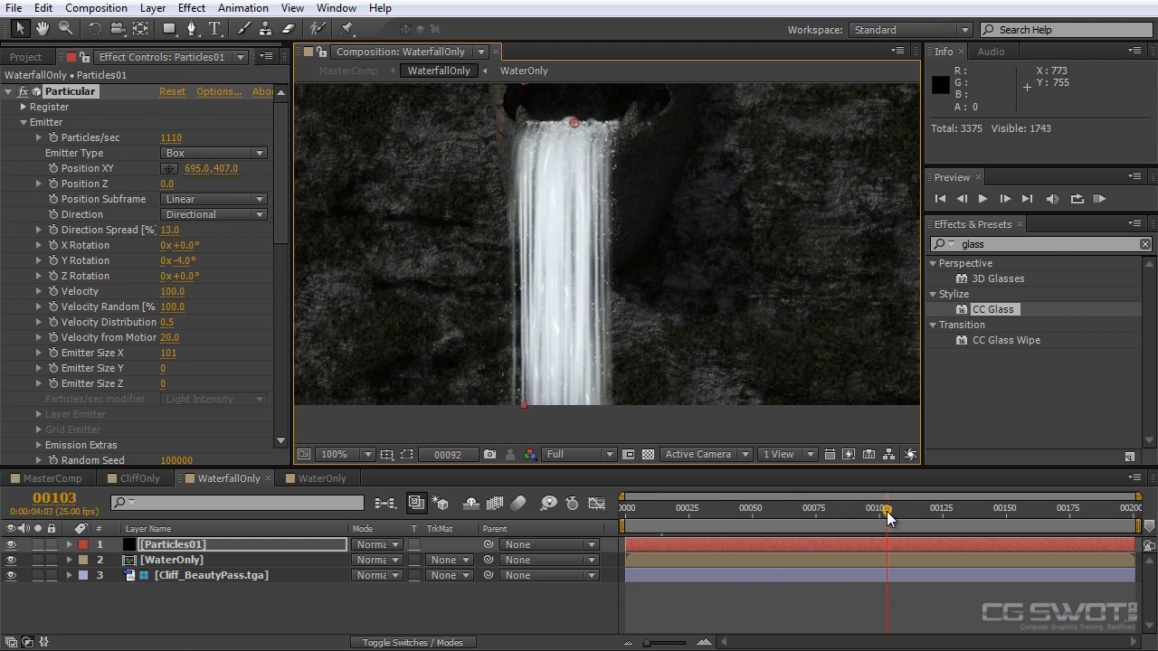
scroll(674, 362, "up", 2)
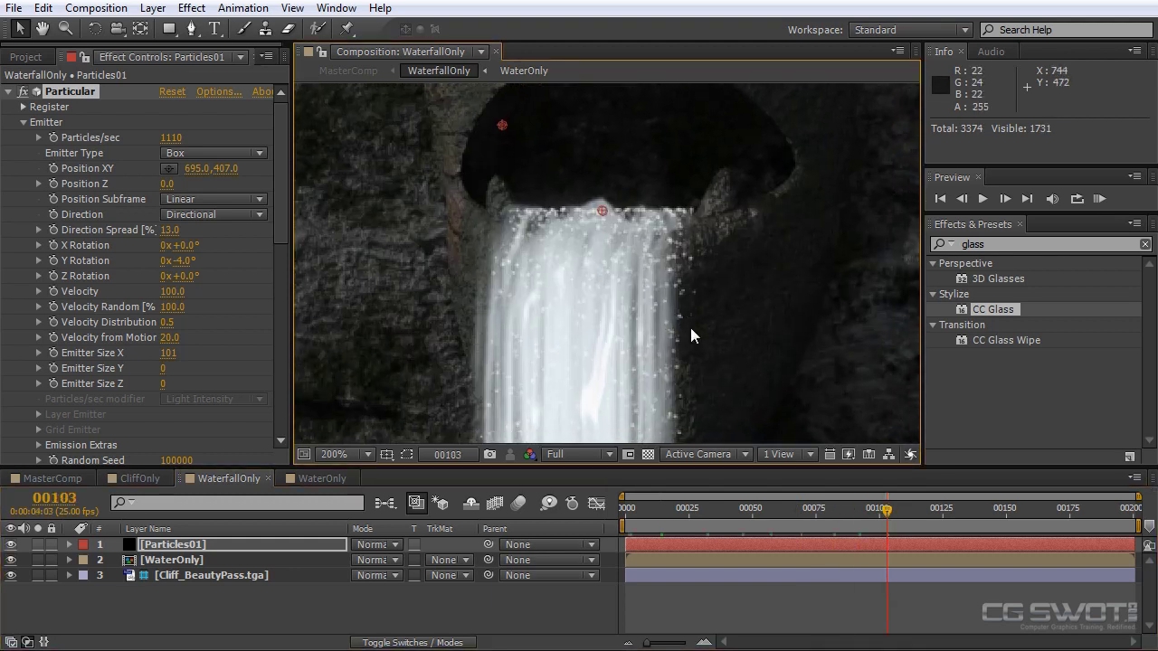
scroll(690, 328, "down", 2)
Create a black 1280 × 720 px solid layer named Mask01
left_click(191, 8)
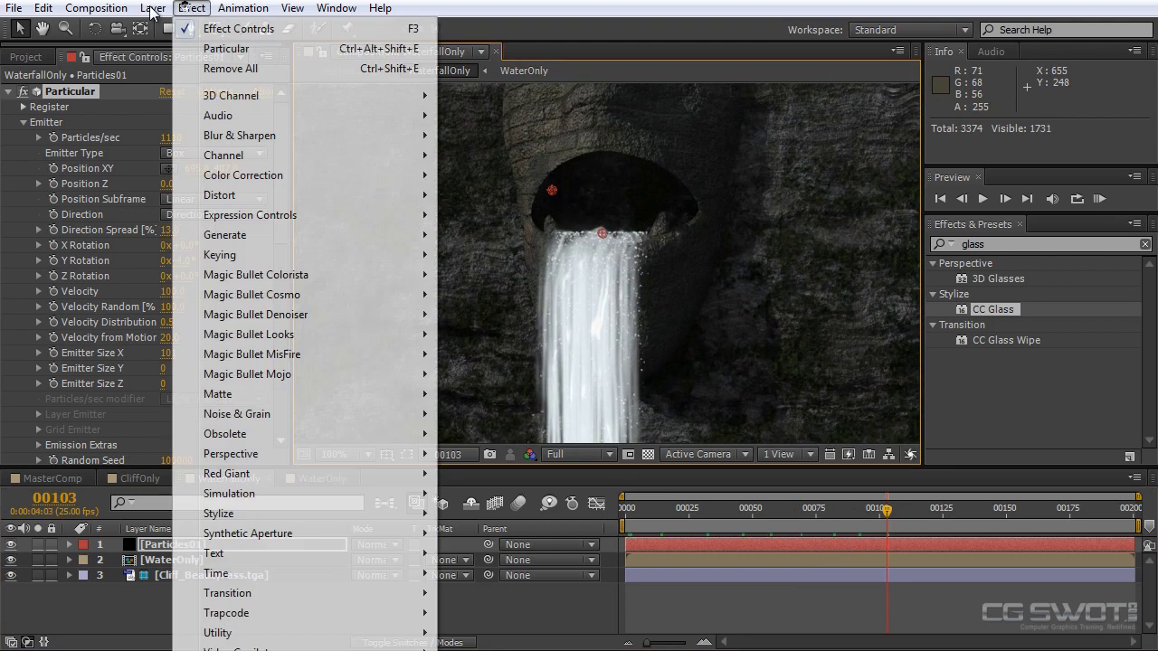
mouse_move(217, 27)
left_click(496, 48)
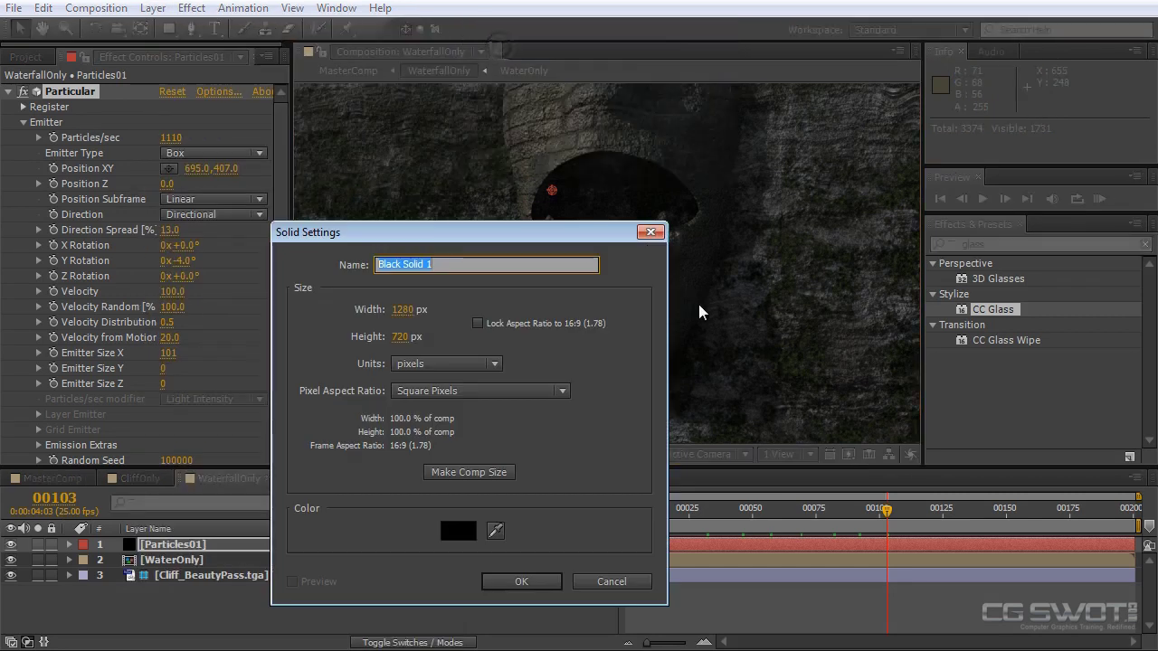
type("Mask01")
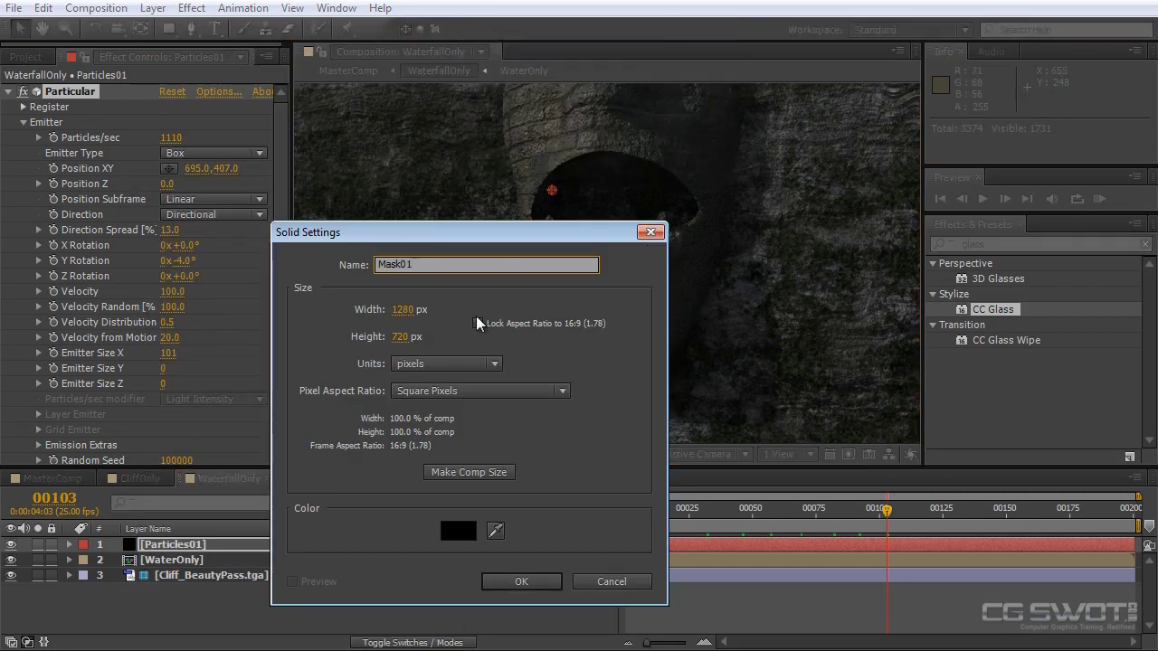
left_click(523, 582)
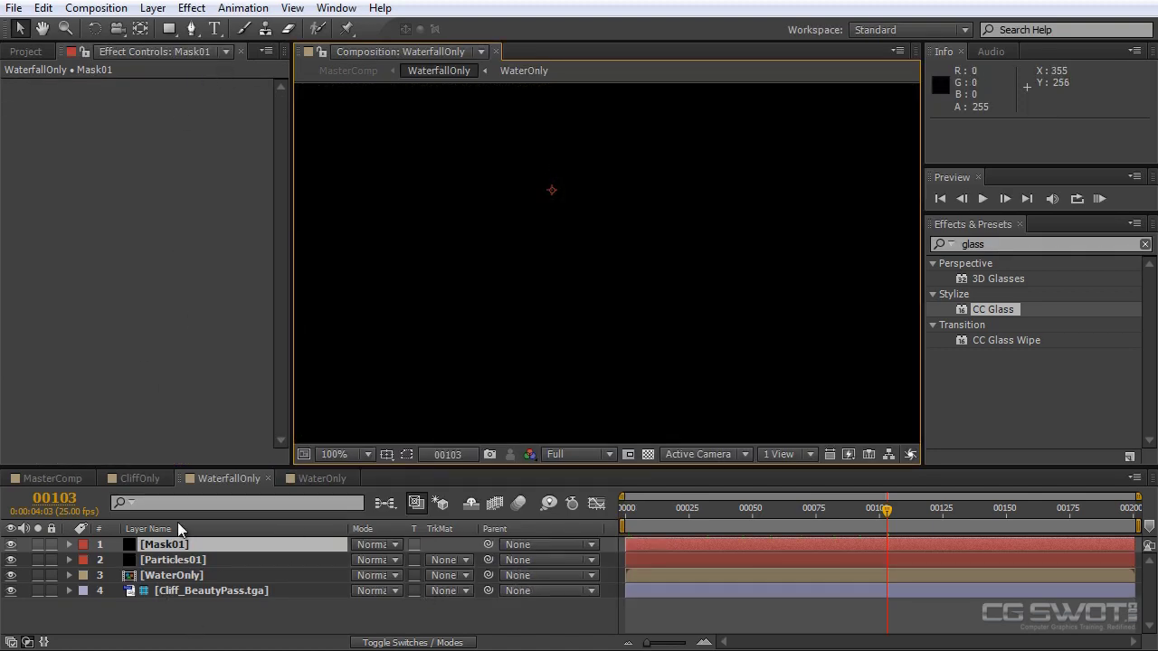
Draw a rectangular mask about 419 × 132 px on Mask01 over the spout opening, ending at the waterfall's lip, and collapse the layer
left_click(171, 28)
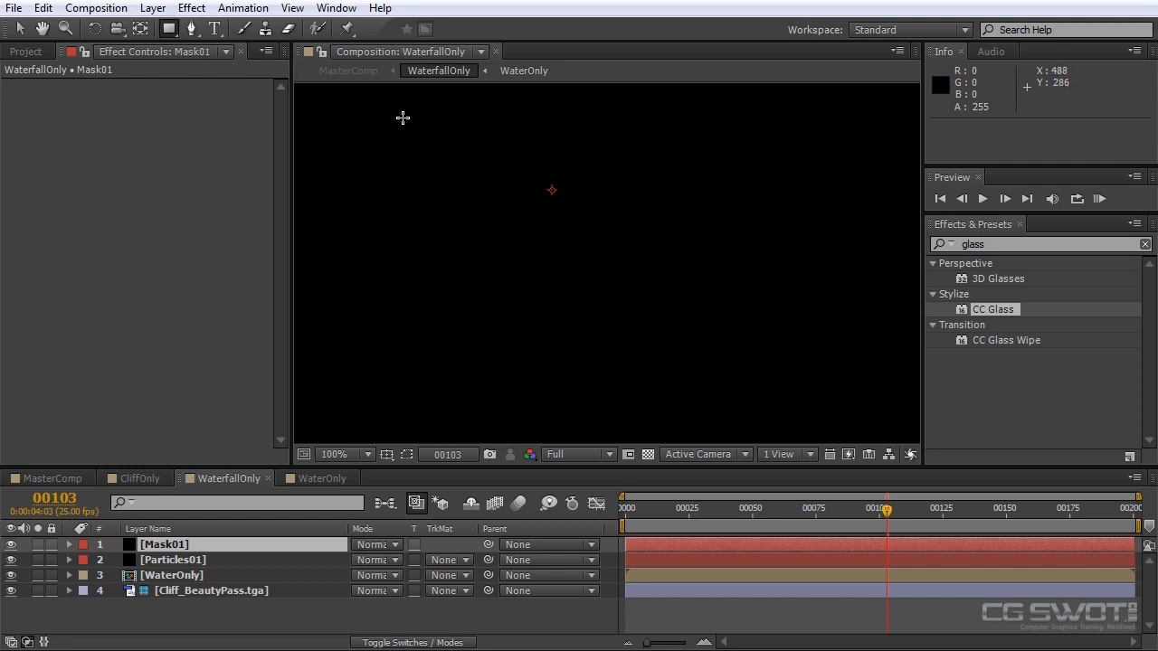
left_click_drag(400, 117, 778, 237)
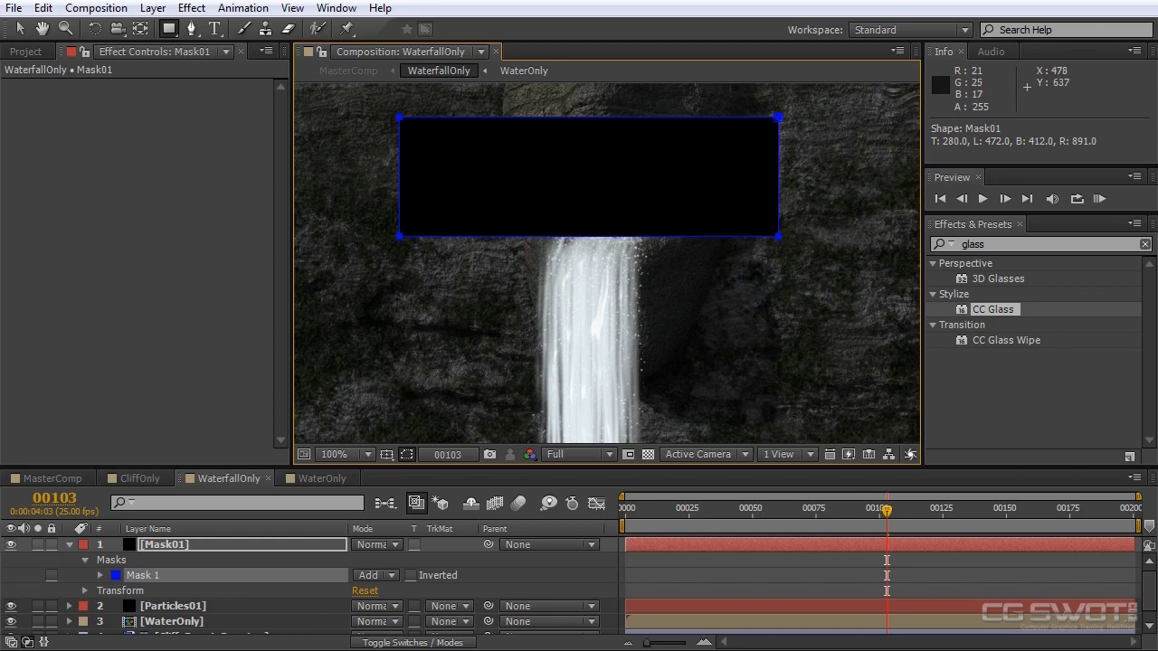
left_click(70, 544)
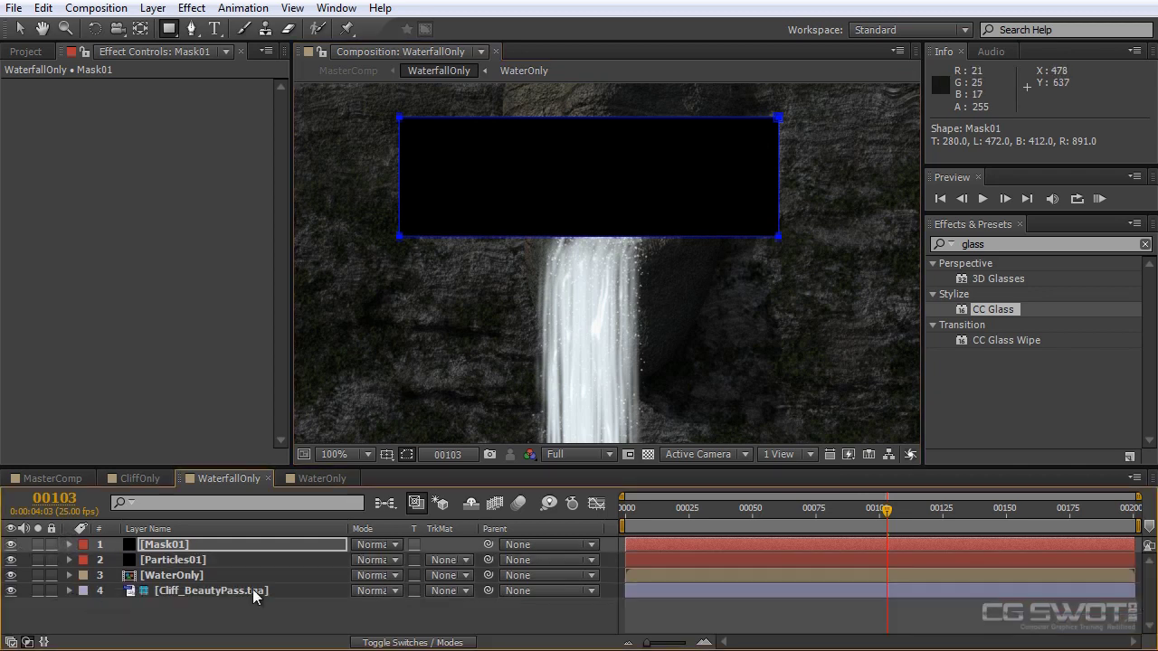
Set the track matte of the Particles01 layer to Alpha Inverted Matte using Mask01
left_click(172, 555)
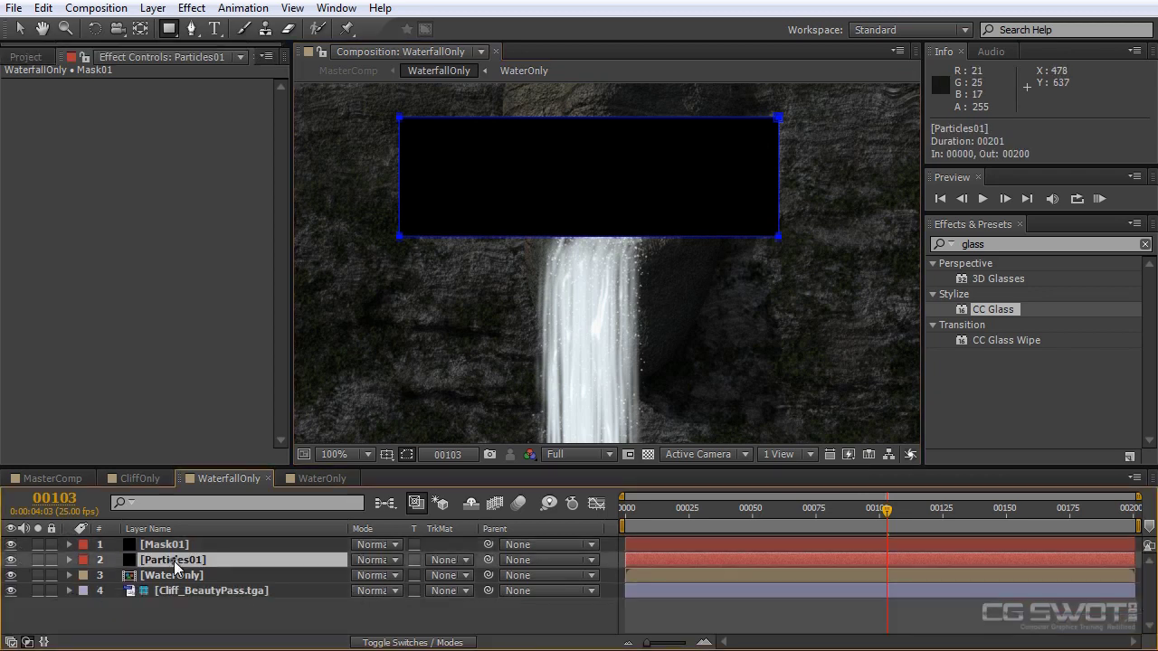
left_click(458, 559)
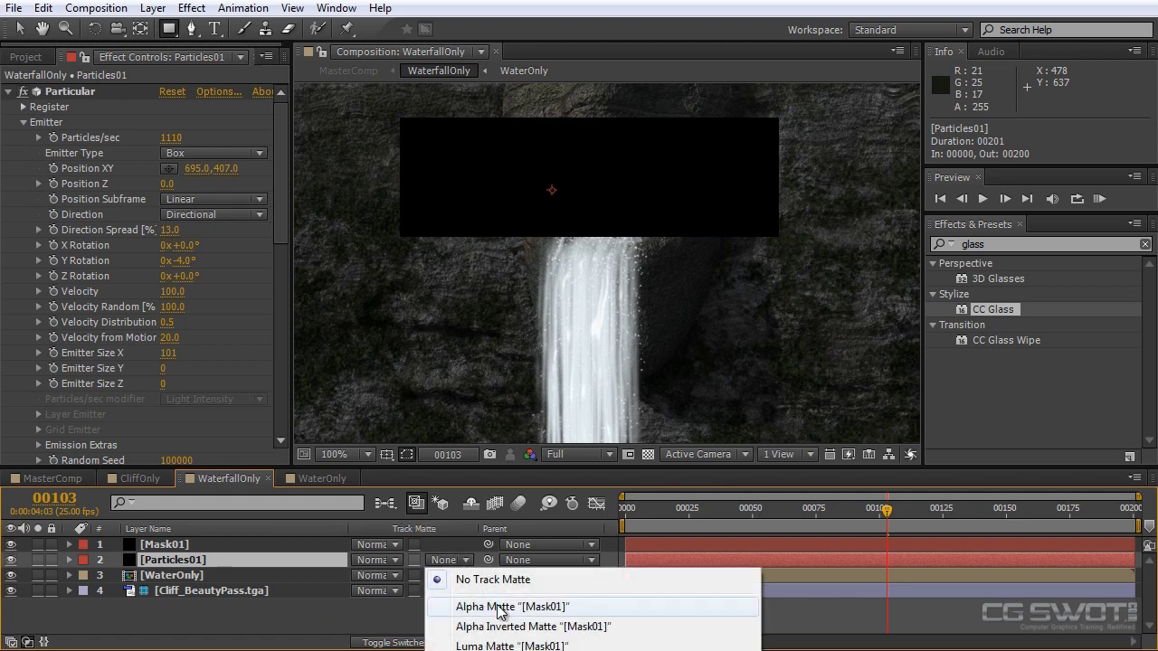
left_click(505, 628)
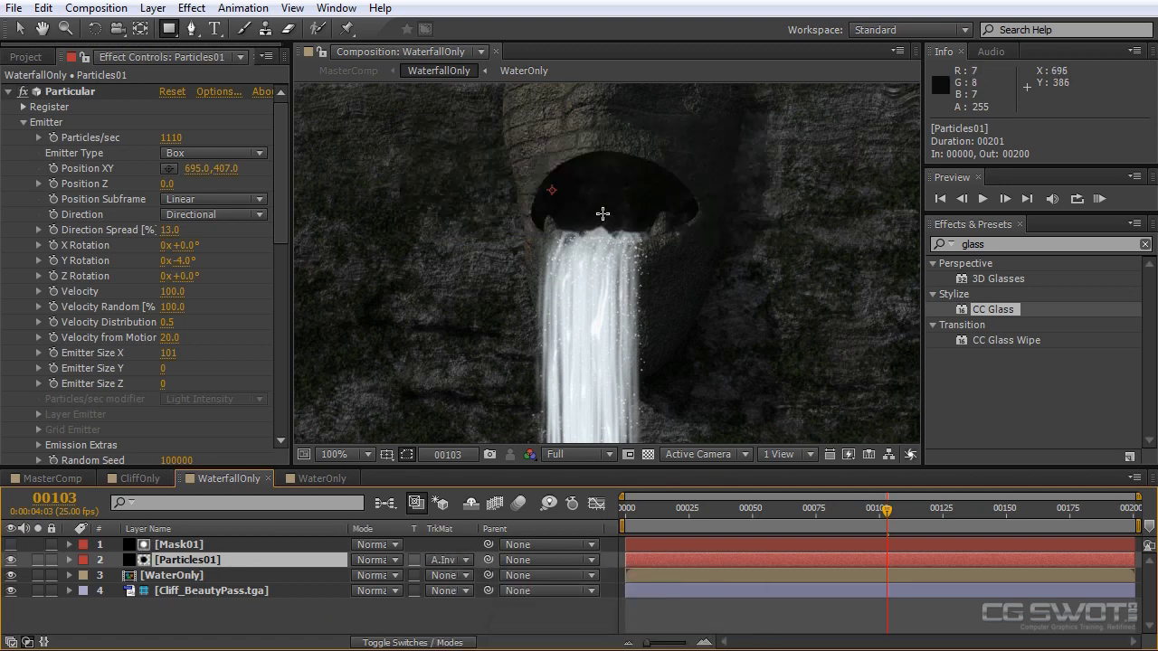
Set the Mask Feather of Mask01's rectangular mask to 13 pixels and collapse the layer
scroll(602, 217, "up", 1)
left_click(179, 545)
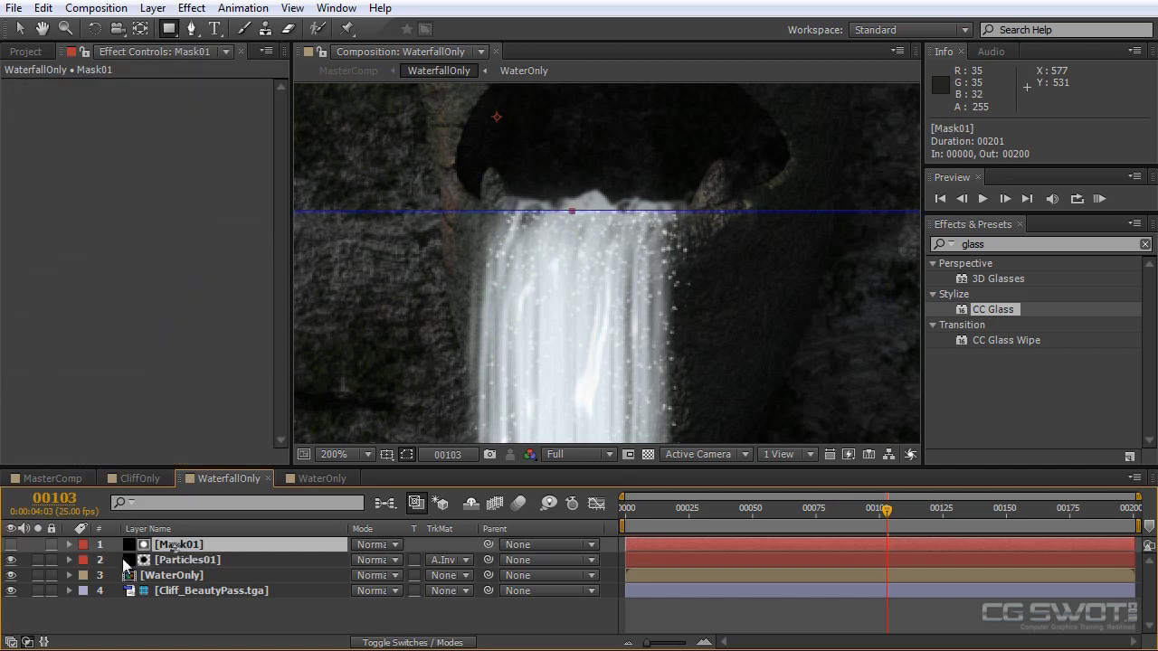
left_click(68, 544)
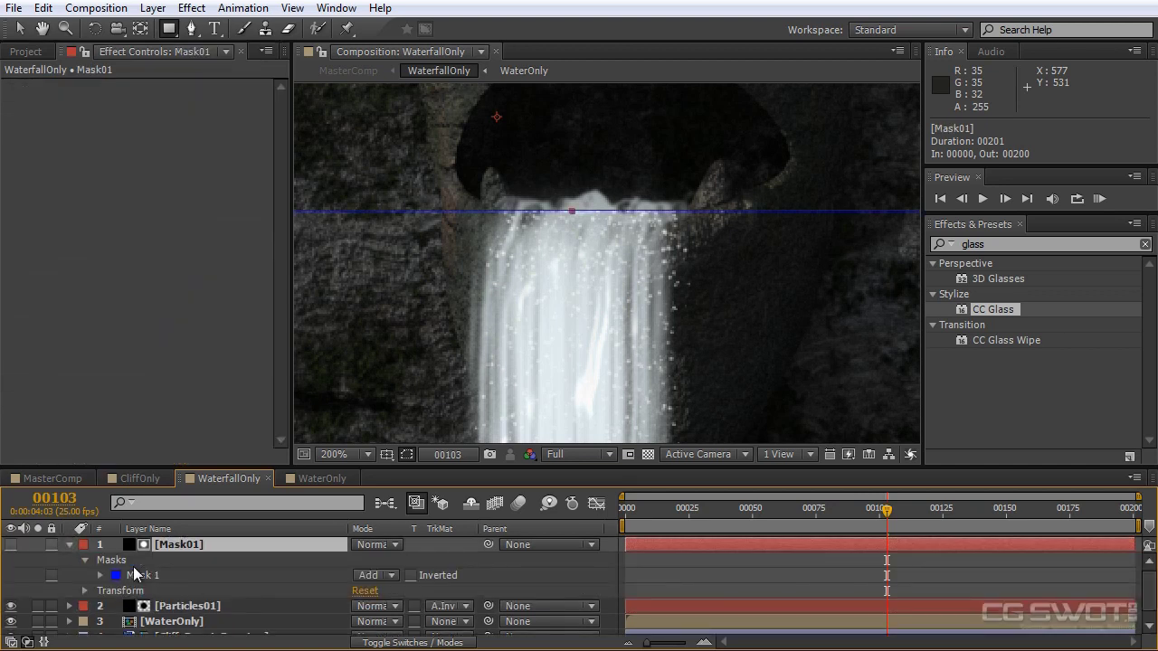
key("f")
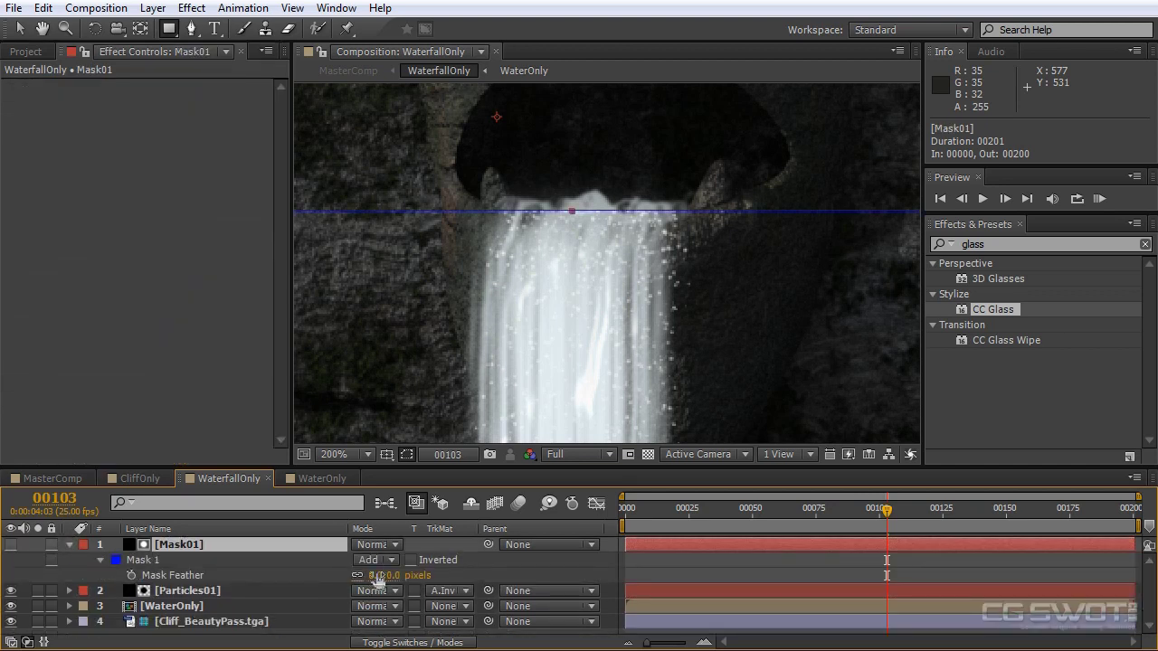
left_click_drag(377, 575, 389, 575)
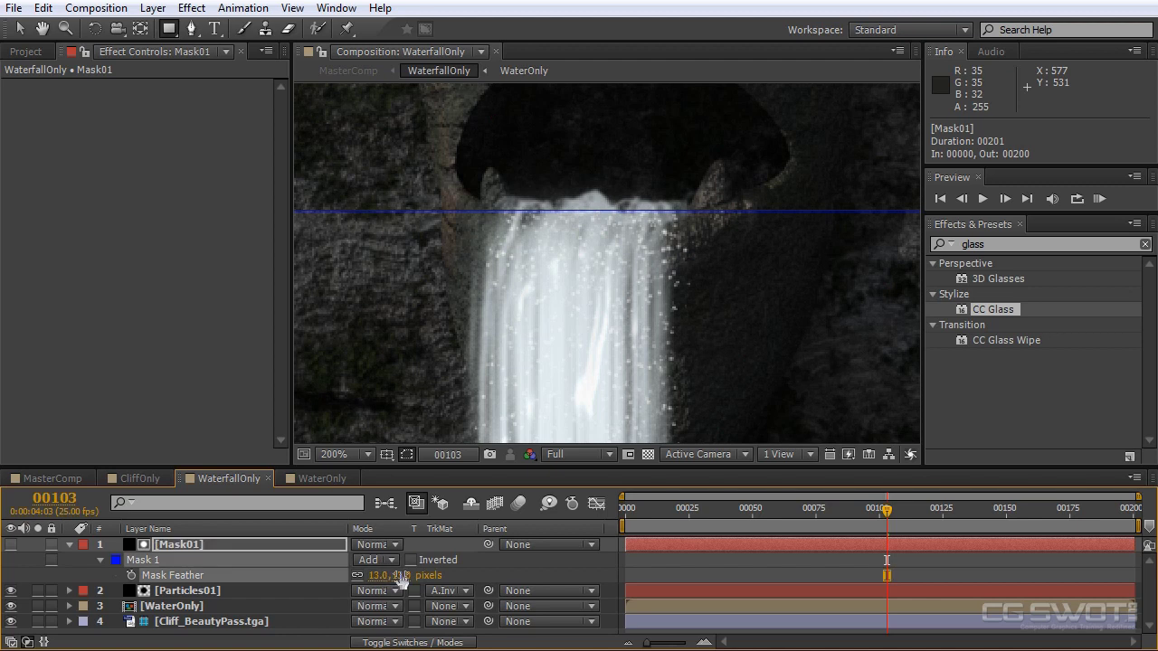
left_click(70, 546)
Hide the mask outlines and check the masked spray along the timeline, closely examining the waterfall's lip at frame 59
left_click(408, 455)
left_click_drag(631, 509, 1132, 510)
left_click_drag(1062, 510, 775, 511)
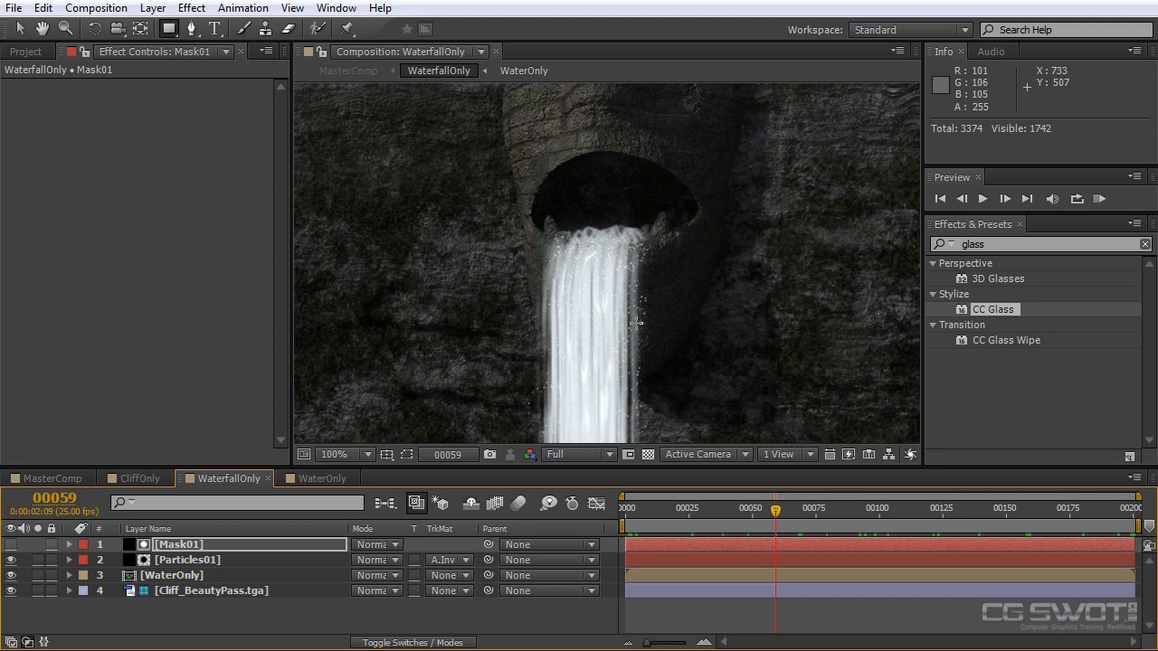
scroll(639, 321, "up", 2)
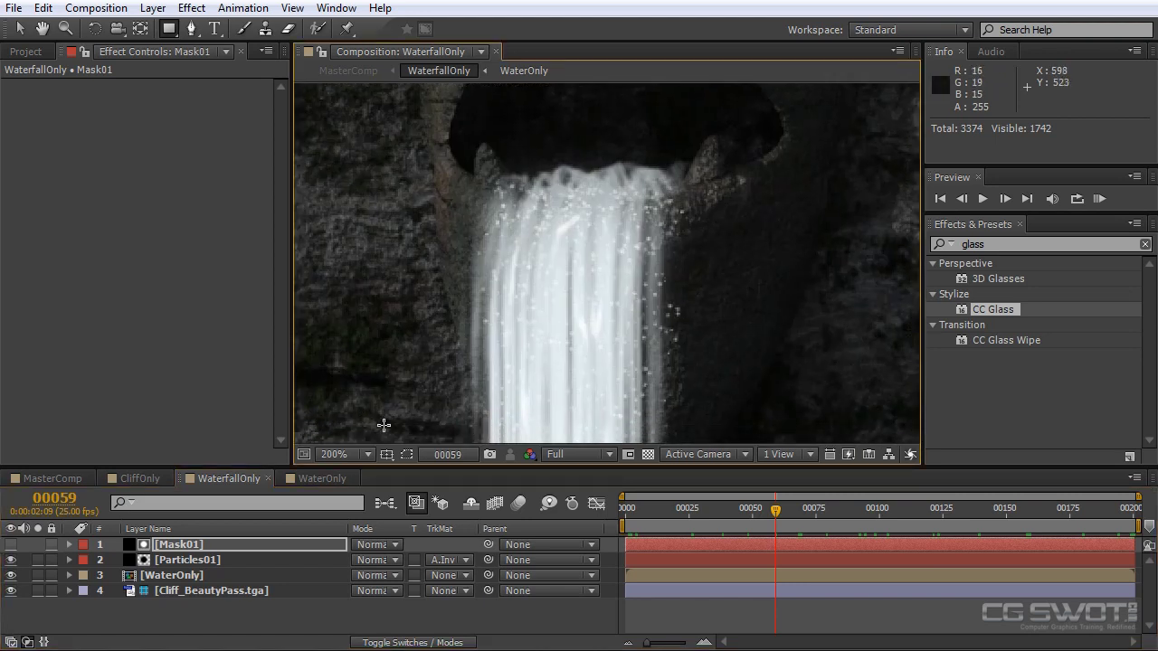
Copy the Cliff_BeautyPass.tga layer from WaterfallOnly into the WaterOnly composition and place it beneath all the other layers
left_click(325, 478)
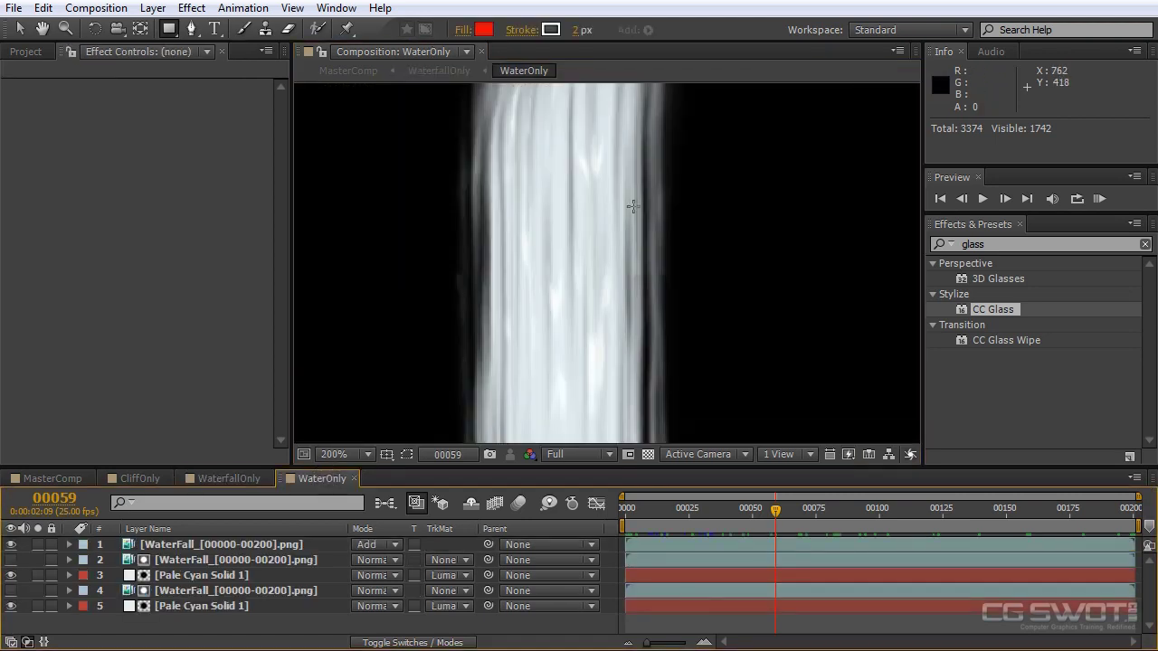
left_click(207, 477)
left_click(206, 593)
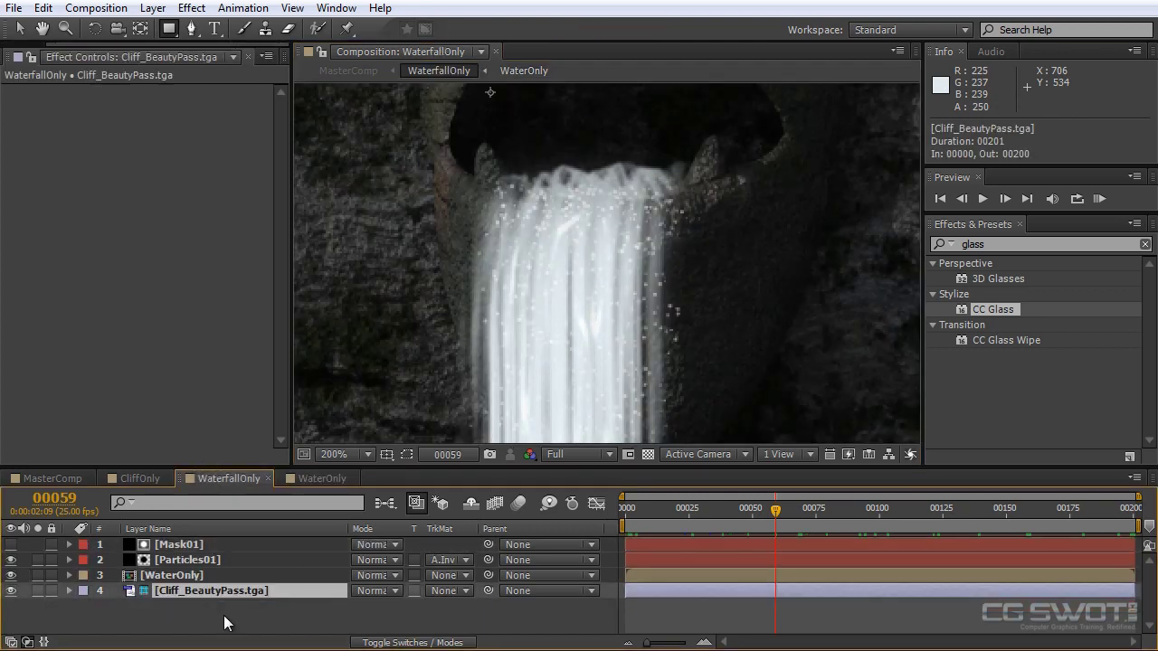
key("ctrl+c")
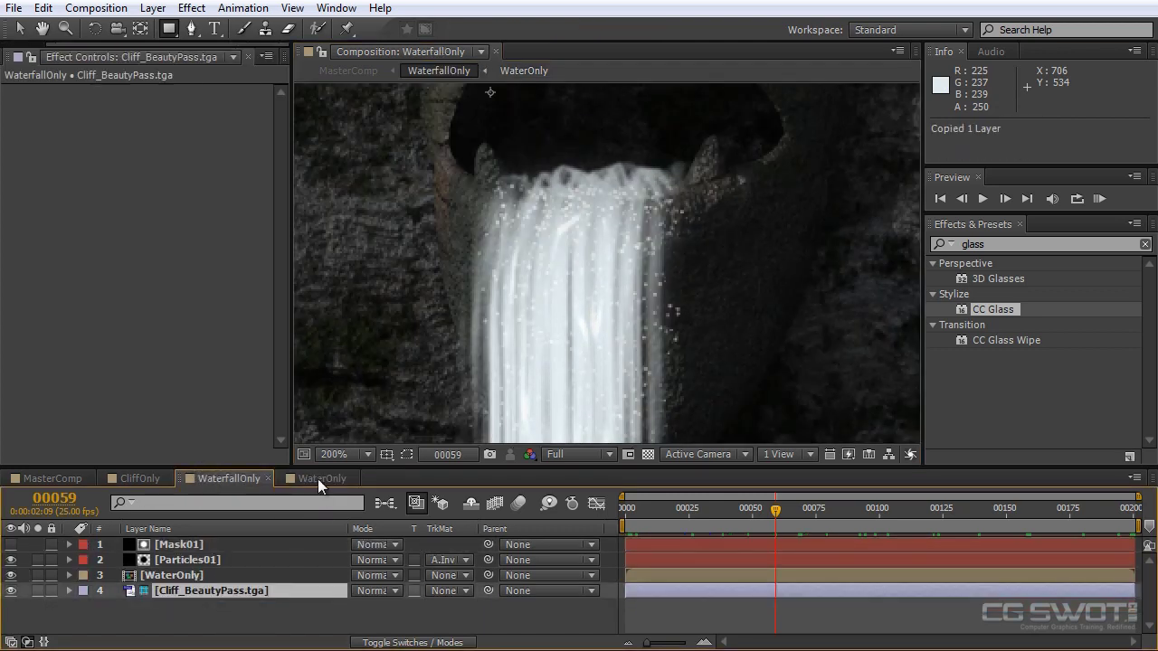
left_click(317, 480)
key("ctrl+v")
left_click_drag(224, 544, 197, 636)
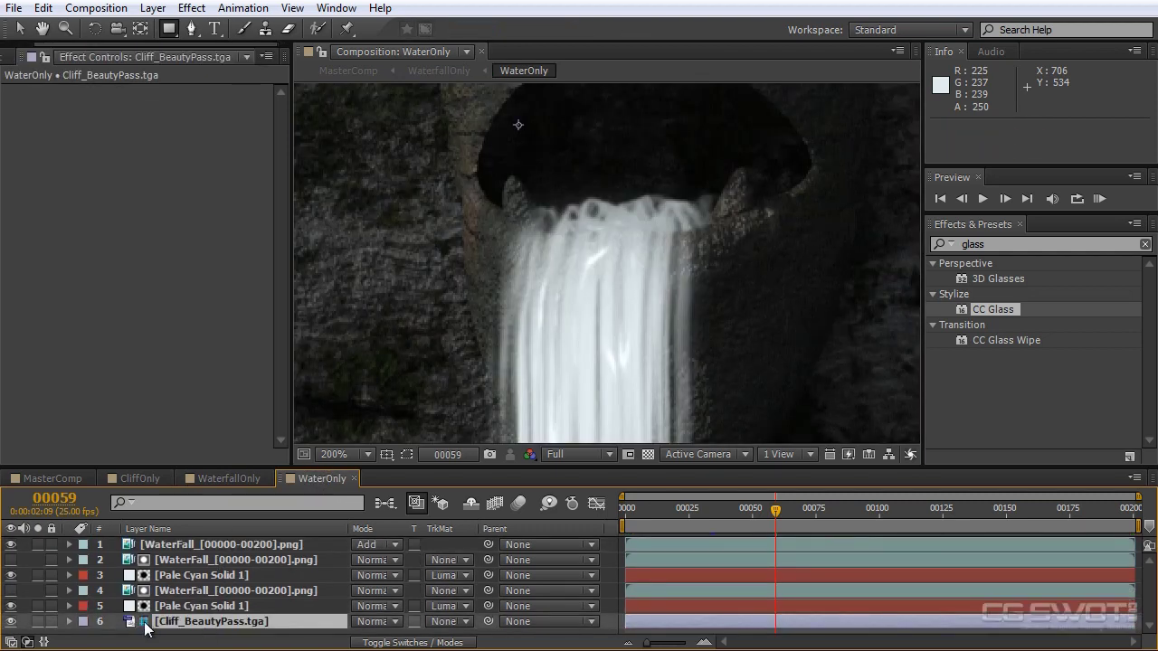
Draw a rectangular mask about 204 × 58 px over the water's upper edge on the lower Pale Cyan Solid 1 and set it to Subtract
left_click(172, 607)
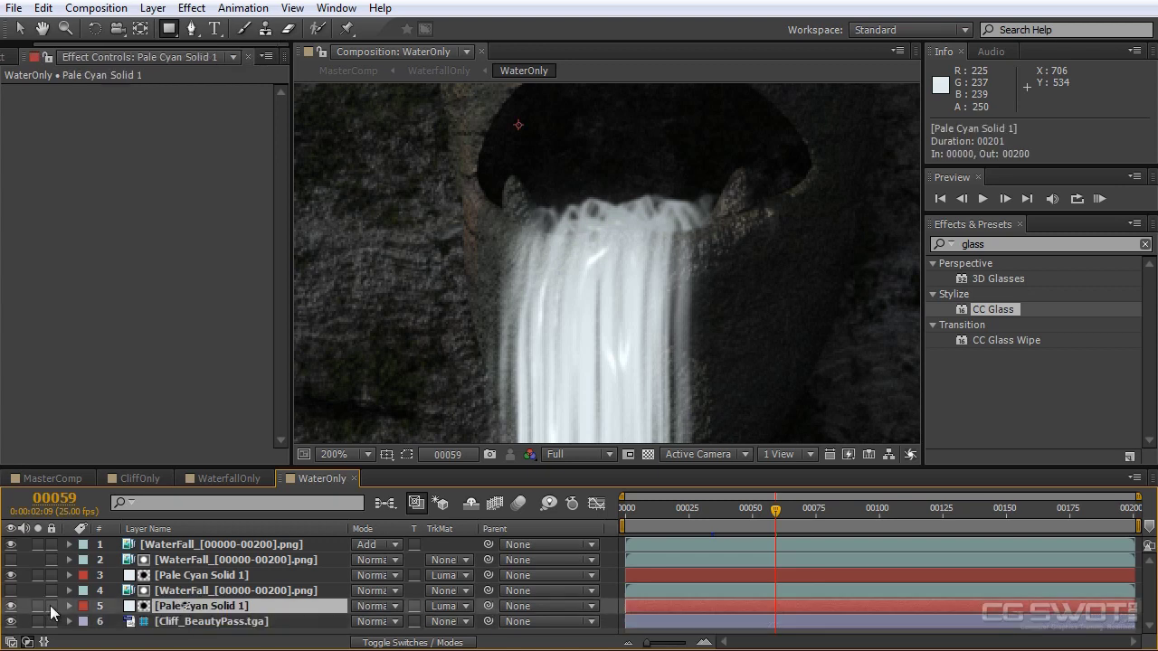
left_click(11, 606)
left_click(11, 607)
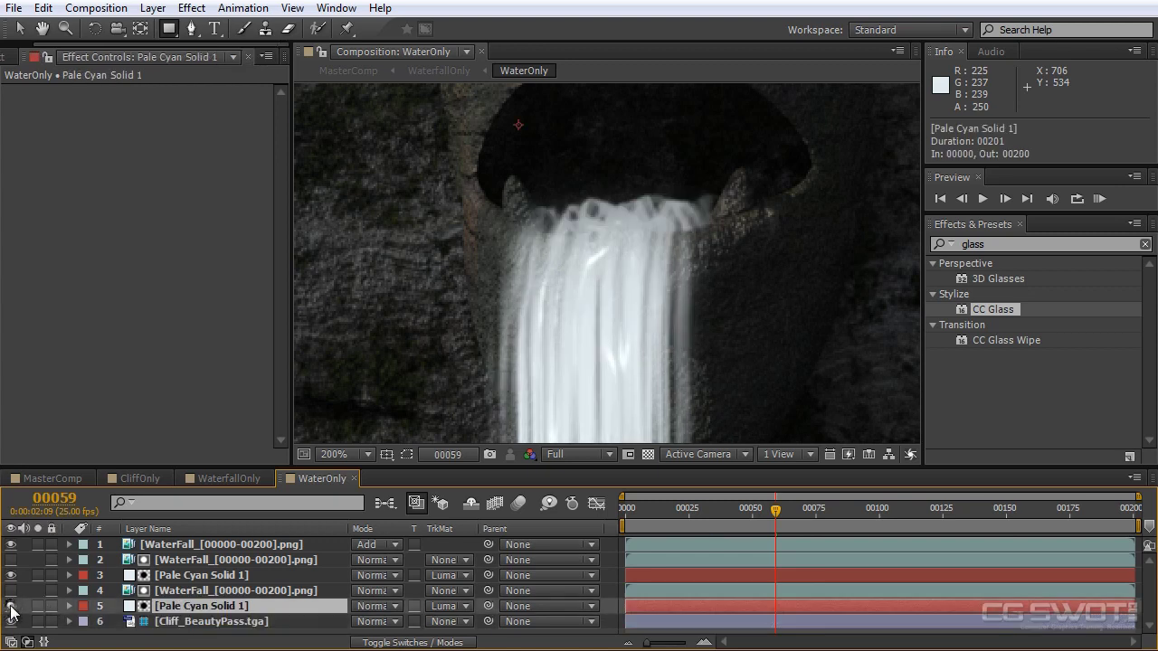
left_click(214, 591)
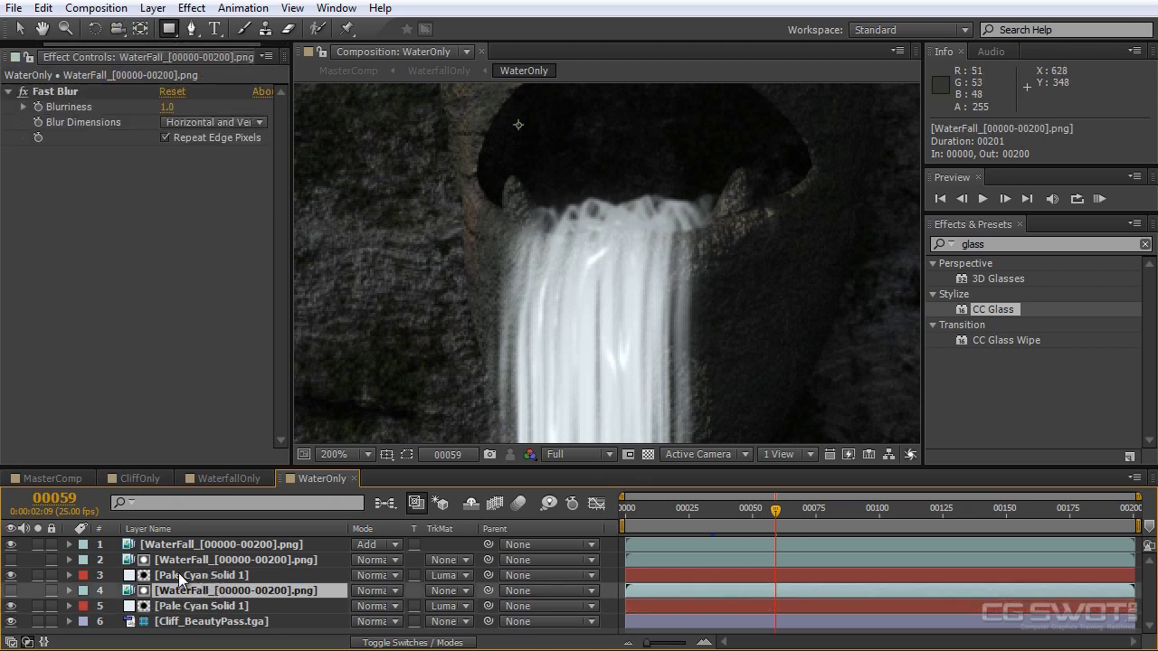
left_click(199, 608)
left_click(169, 29)
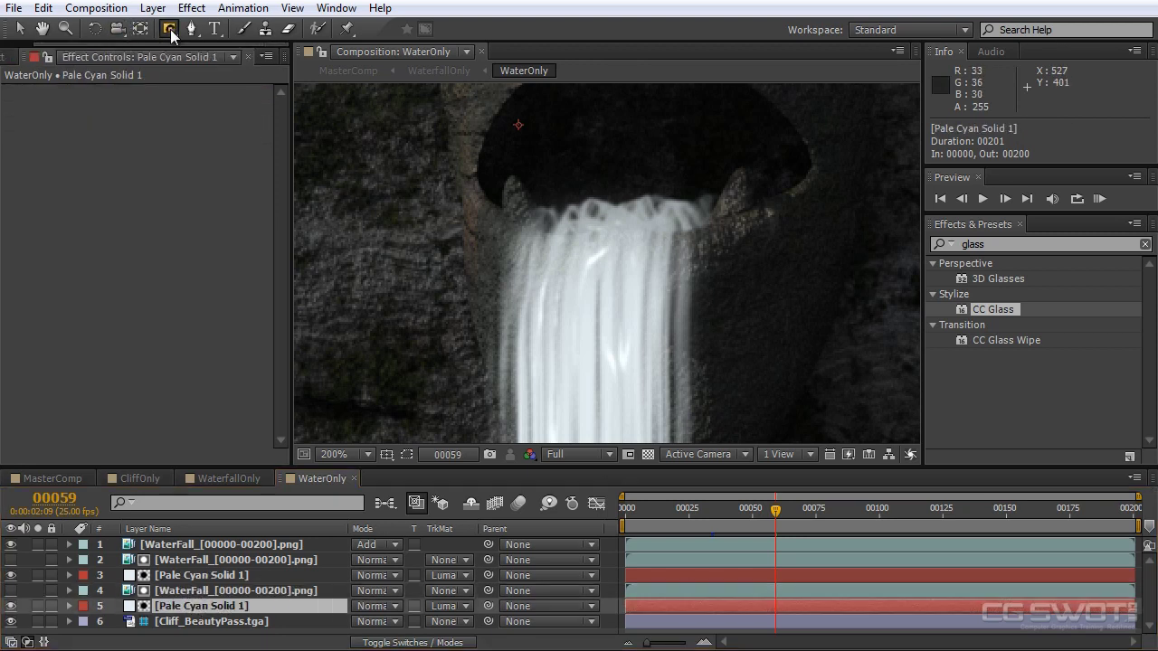
left_click_drag(449, 124, 818, 228)
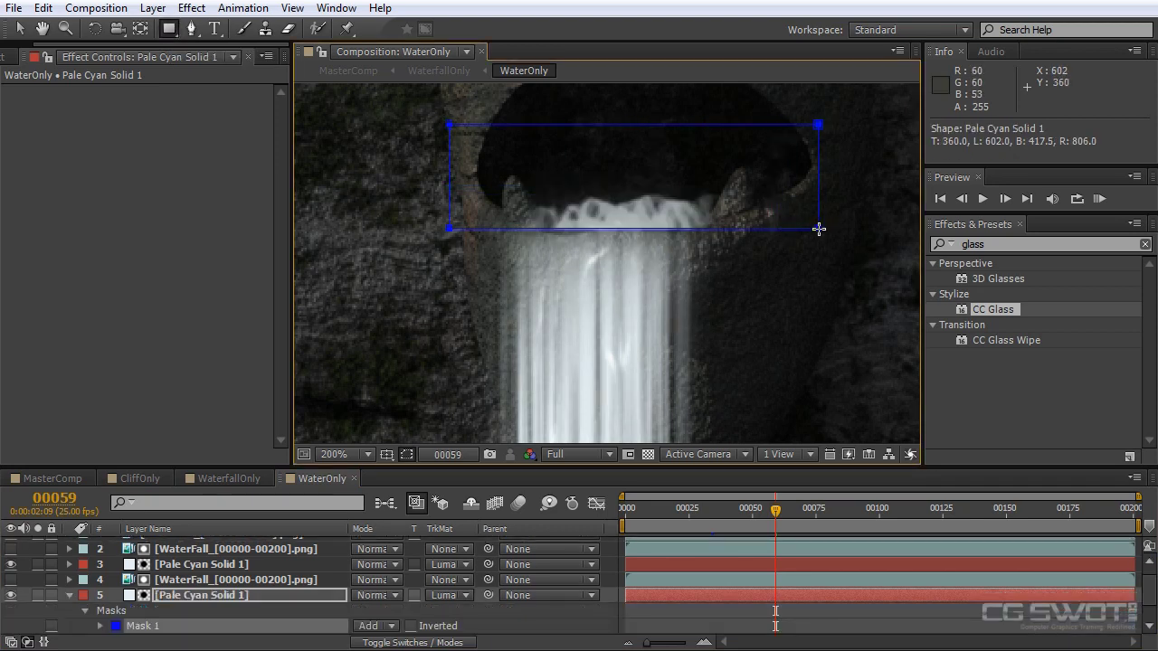
left_click(391, 626)
left_click(399, 650)
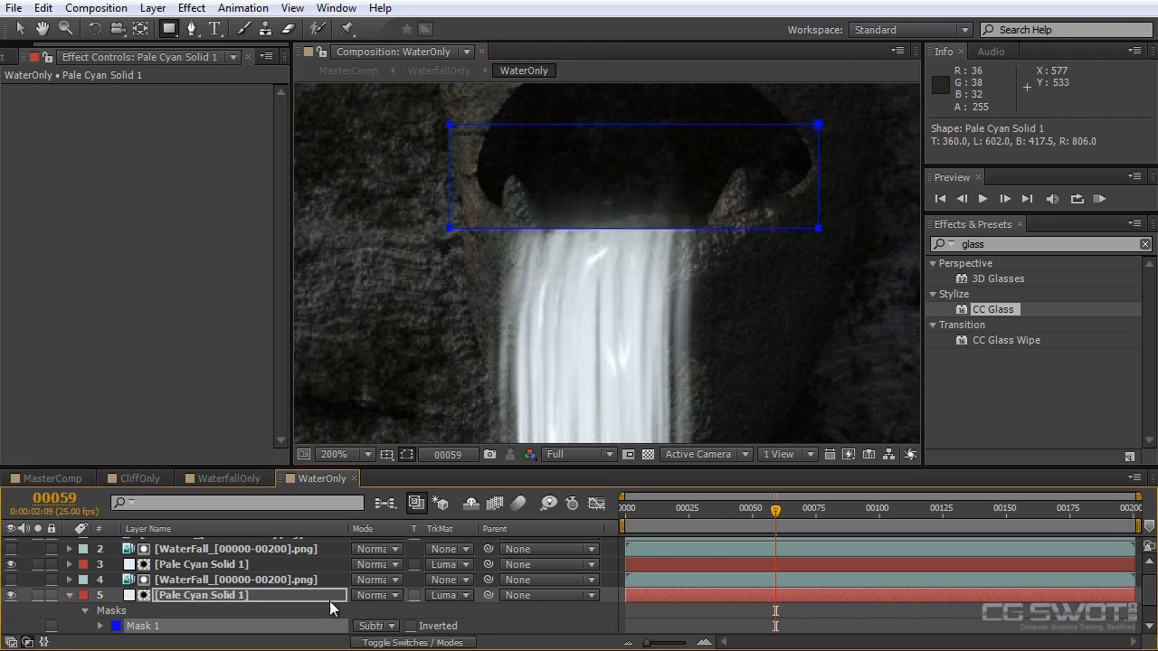
left_click(70, 596)
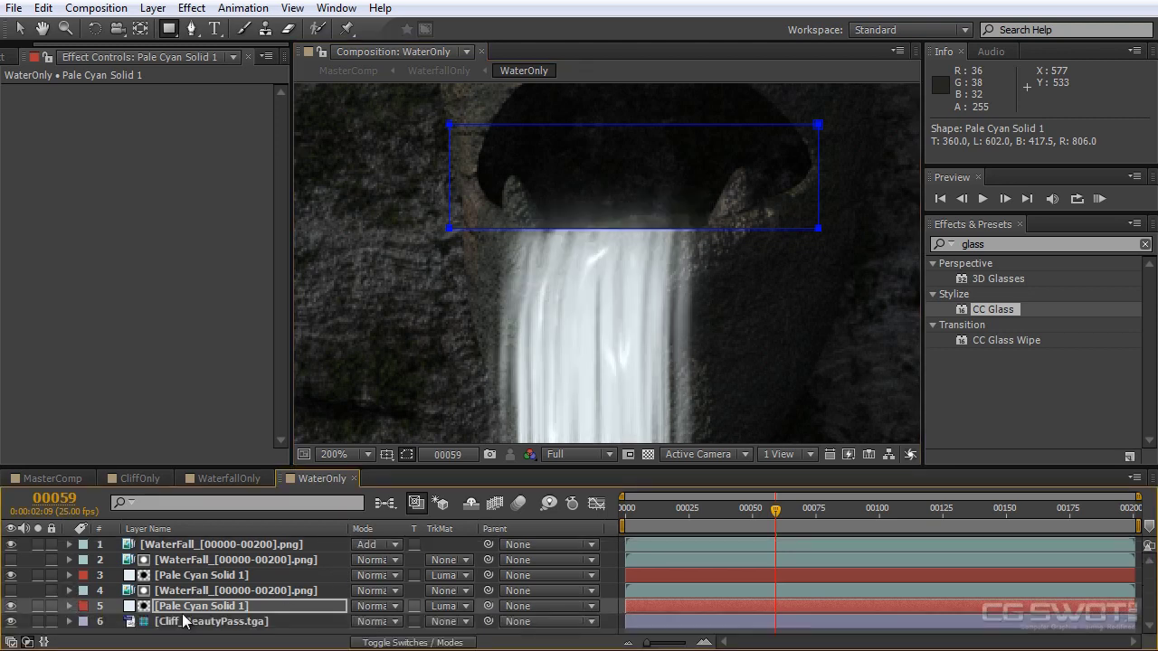
Try a Mask Feather of 15 pixels on the lower Pale Cyan Solid 1's mask with outlines hidden, checking it around frame 58
key("f")
left_click(411, 459)
left_click_drag(378, 626, 775, 519)
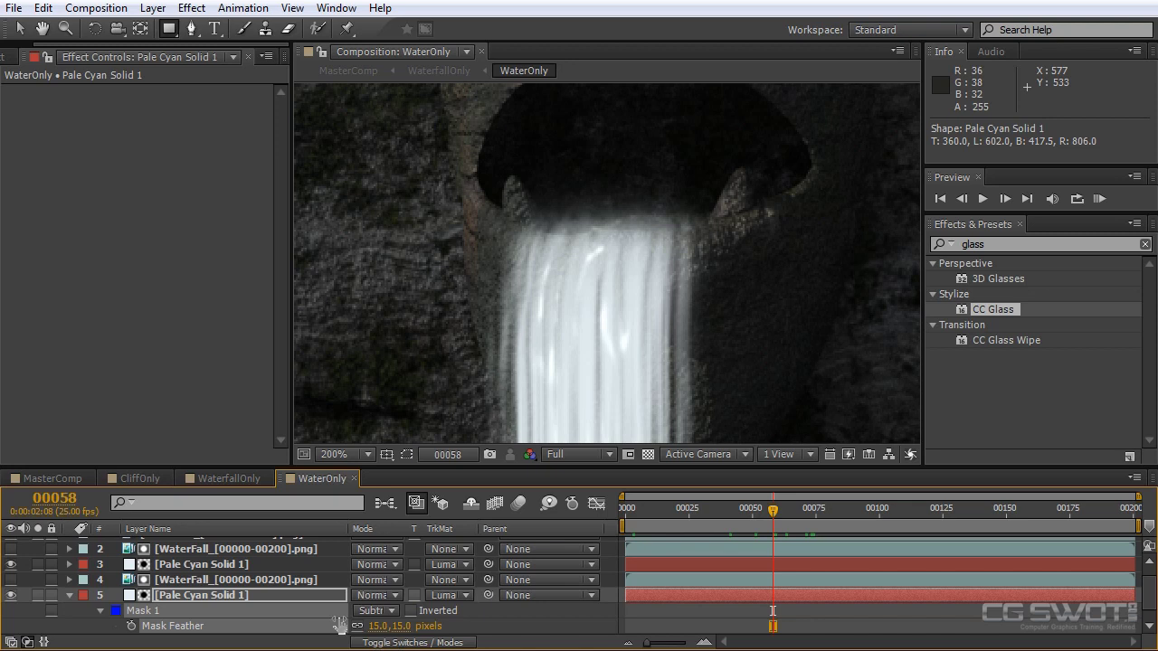
Move the lower solid's whole mask by -8, -8.5 px, set its Mask Feather to 5 pixels and check the lip at frame 53
left_click(158, 613)
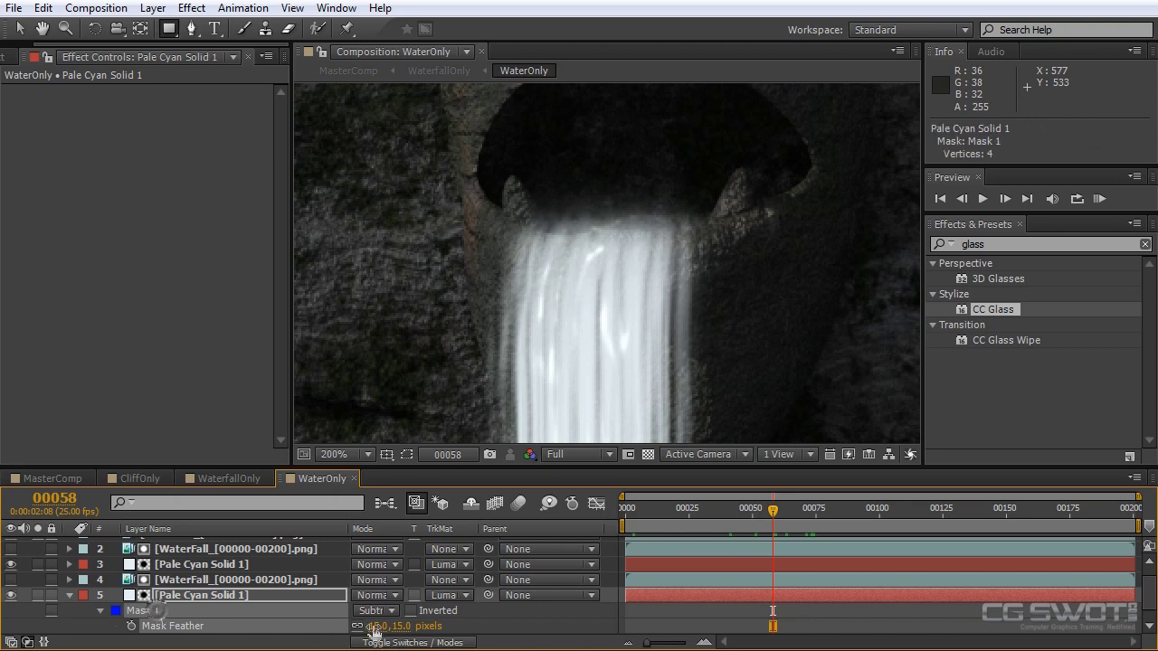
left_click(404, 440)
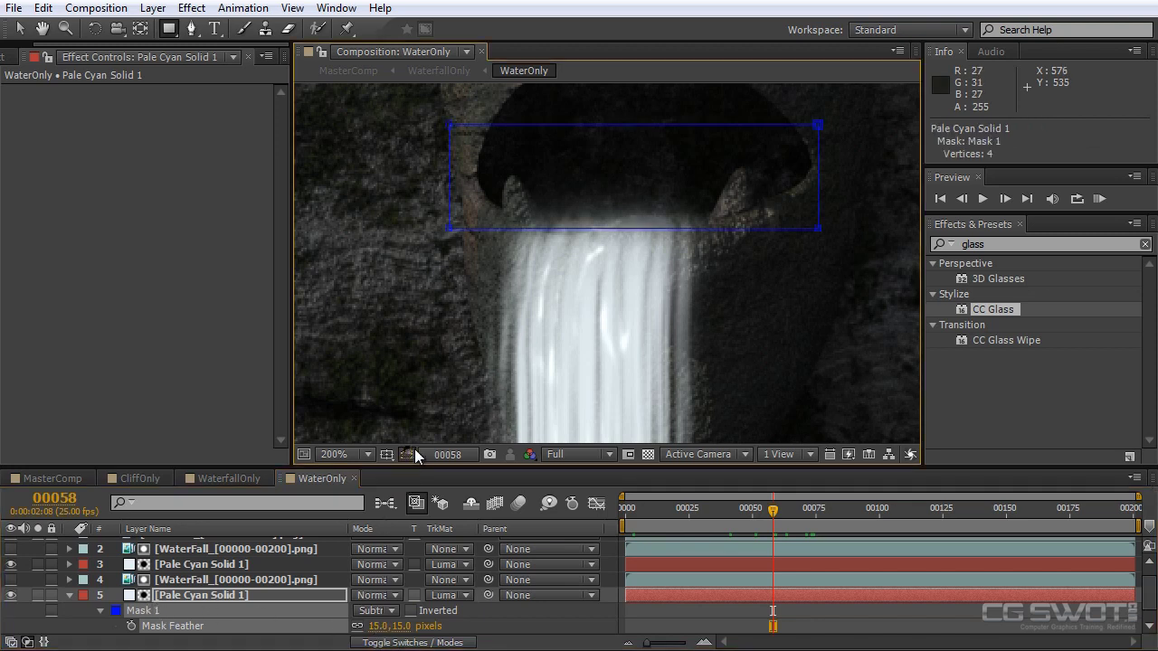
left_click(19, 29)
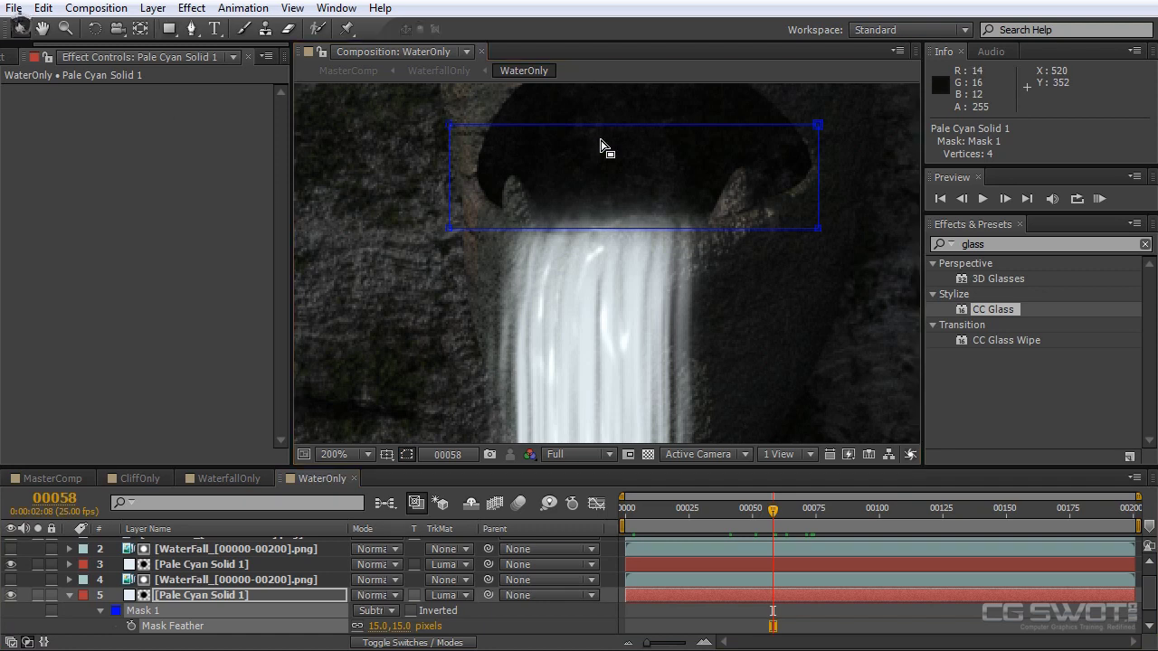
double_click(600, 126)
left_click_drag(703, 188, 685, 171)
left_click_drag(380, 633, 371, 632)
left_click_drag(719, 509, 760, 511)
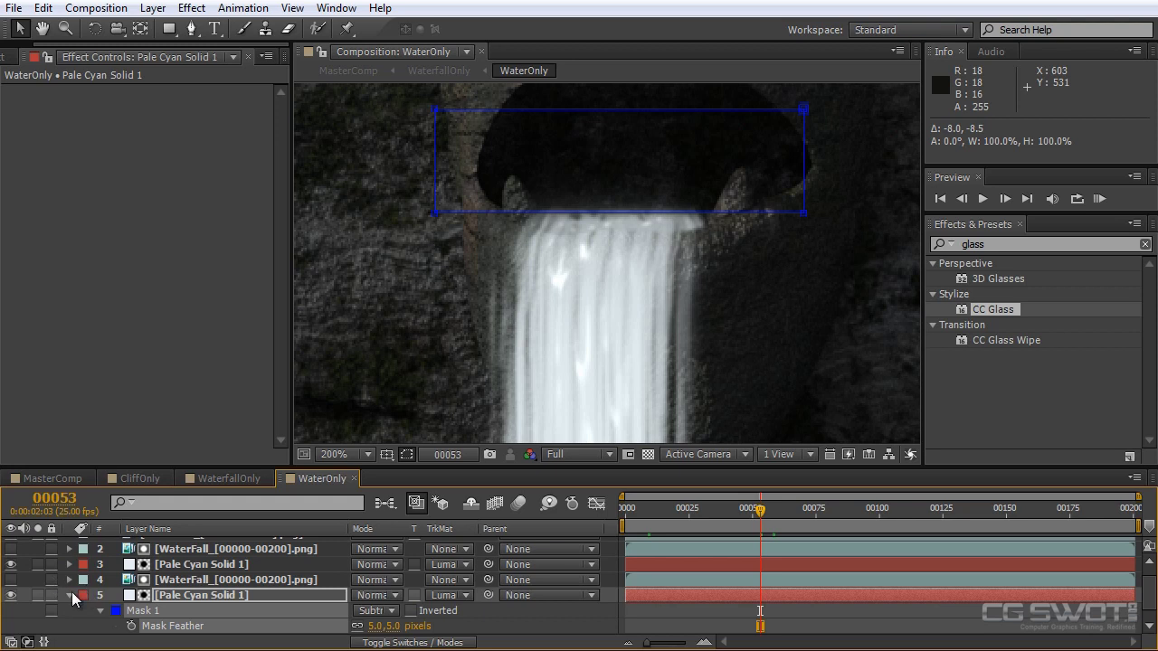
Return to the WaterfallOnly composition and examine the masked water and spray at several frames up to frame 88
left_click(237, 478)
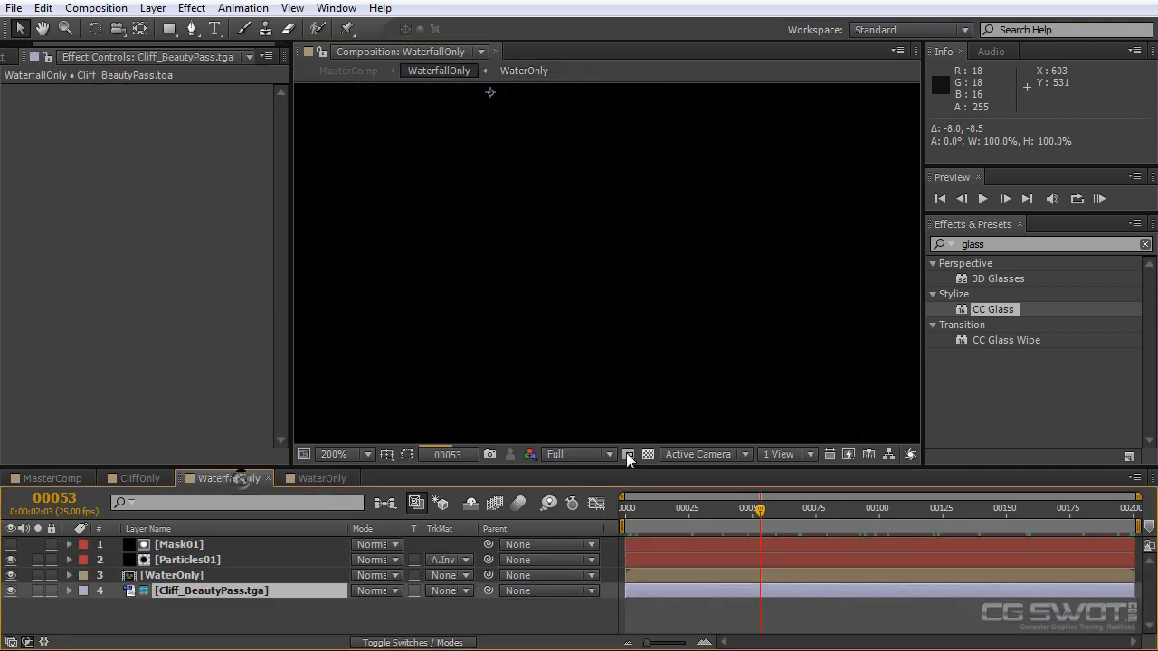
left_click_drag(666, 313, 688, 291)
left_click(228, 626)
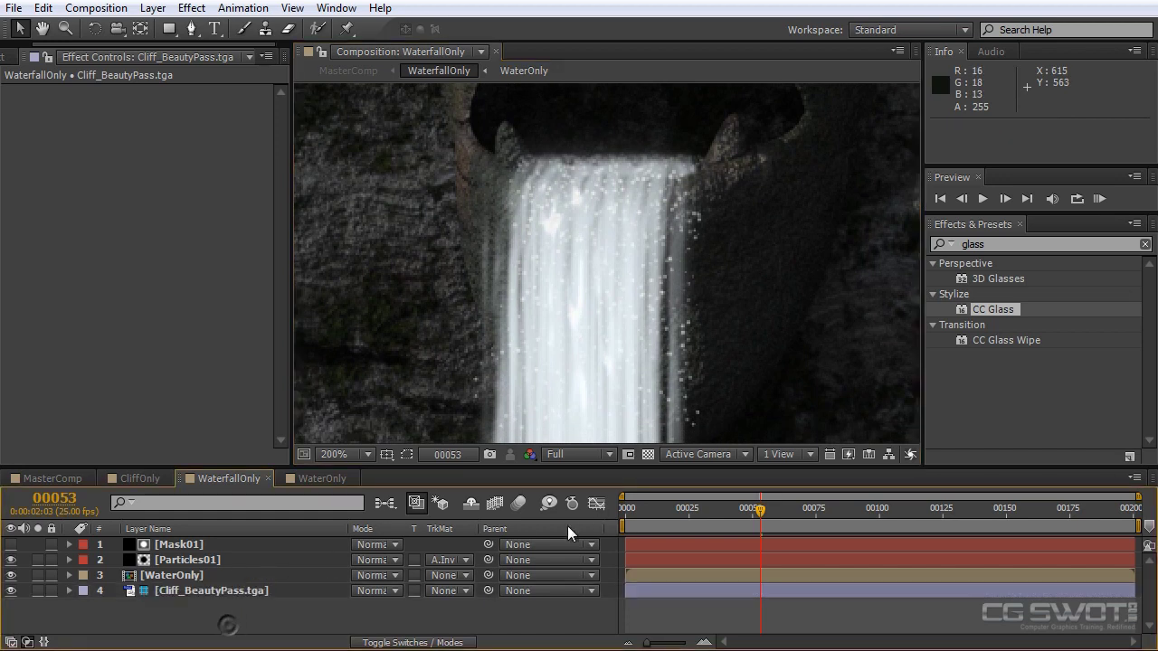
left_click_drag(690, 514, 832, 513)
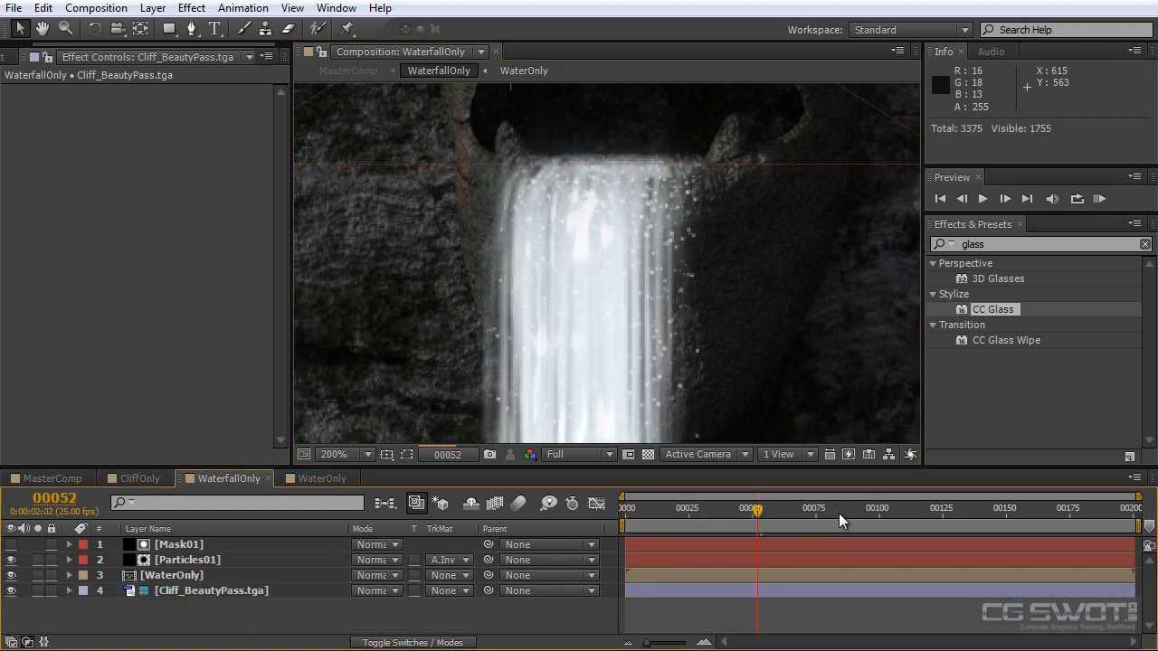
left_click(849, 513)
scroll(736, 362, "down", 2)
left_click_drag(758, 277, 742, 302)
key("period")
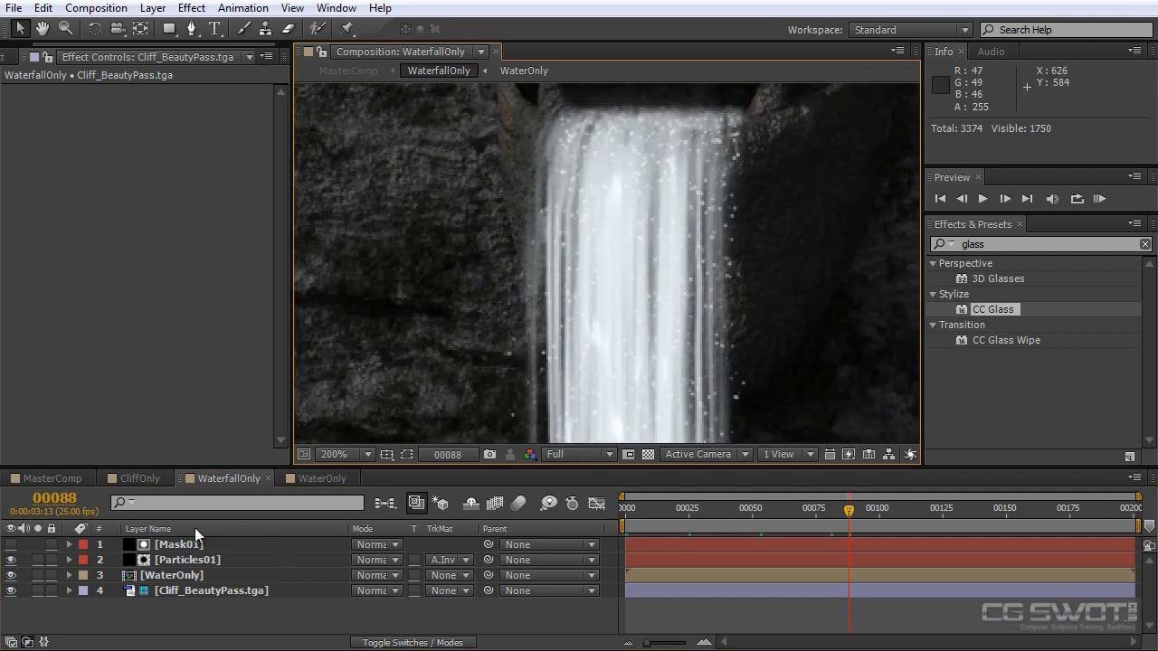
Turn Motion Blur on in the Rendering settings of Particles01's Particular effect and inspect the blurred spray at frame 88
left_click(193, 561)
left_click_drag(280, 183, 265, 451)
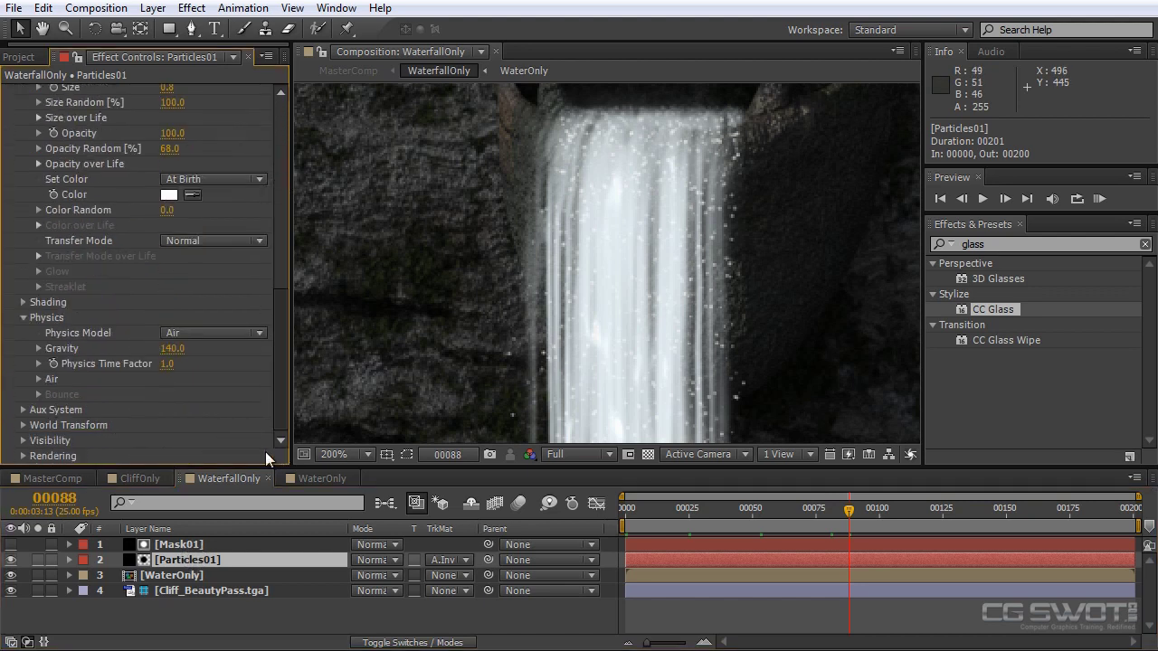
left_click(24, 456)
left_click_drag(285, 333, 279, 382)
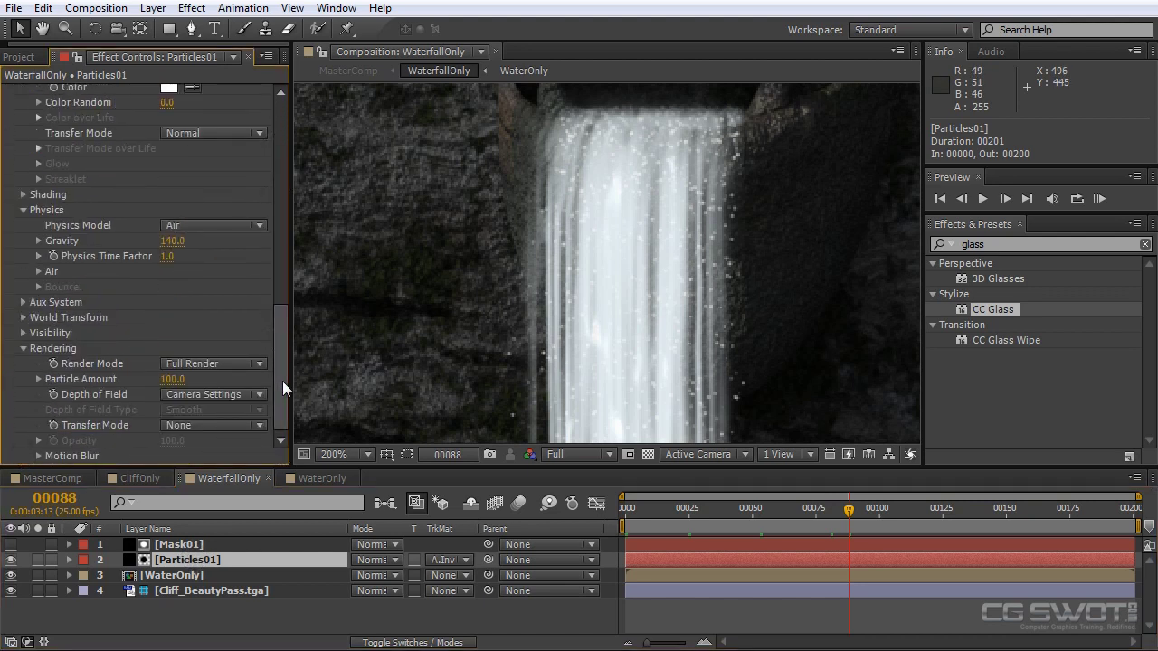
left_click(35, 455)
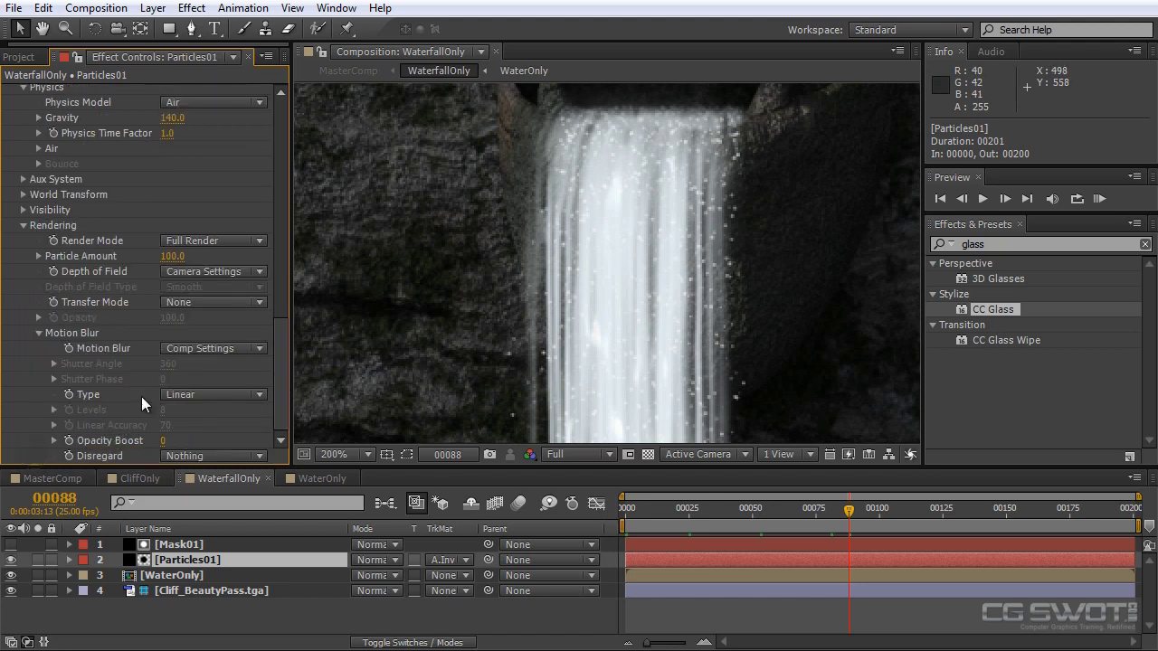
left_click(212, 349)
left_click(202, 410)
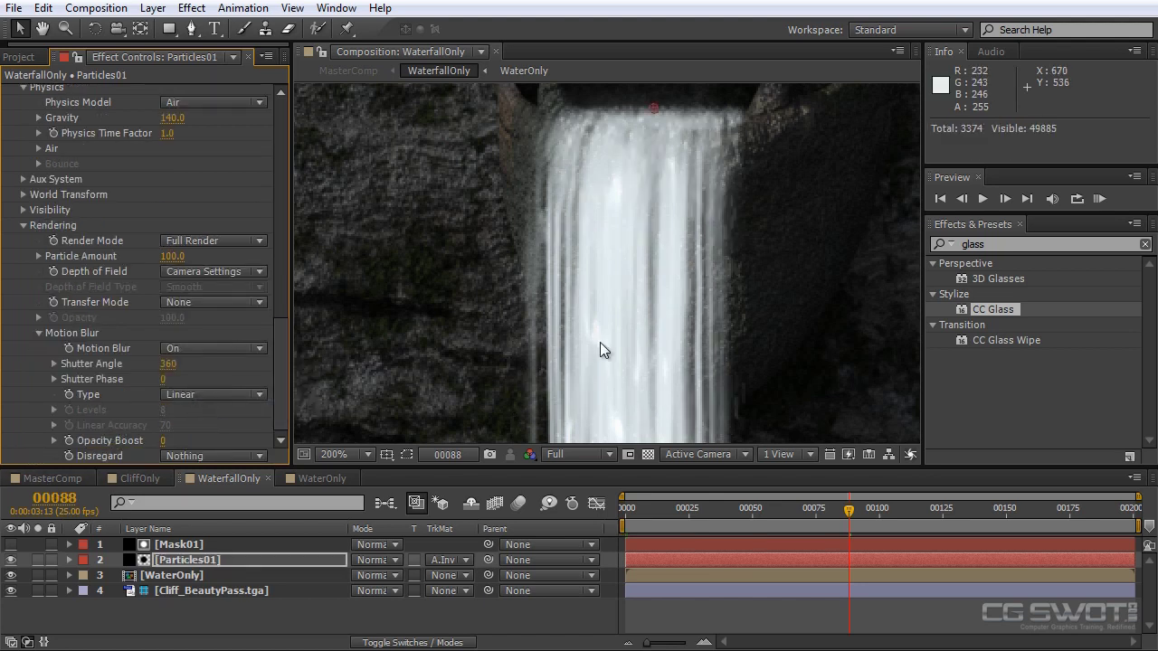
scroll(696, 269, "down", 2)
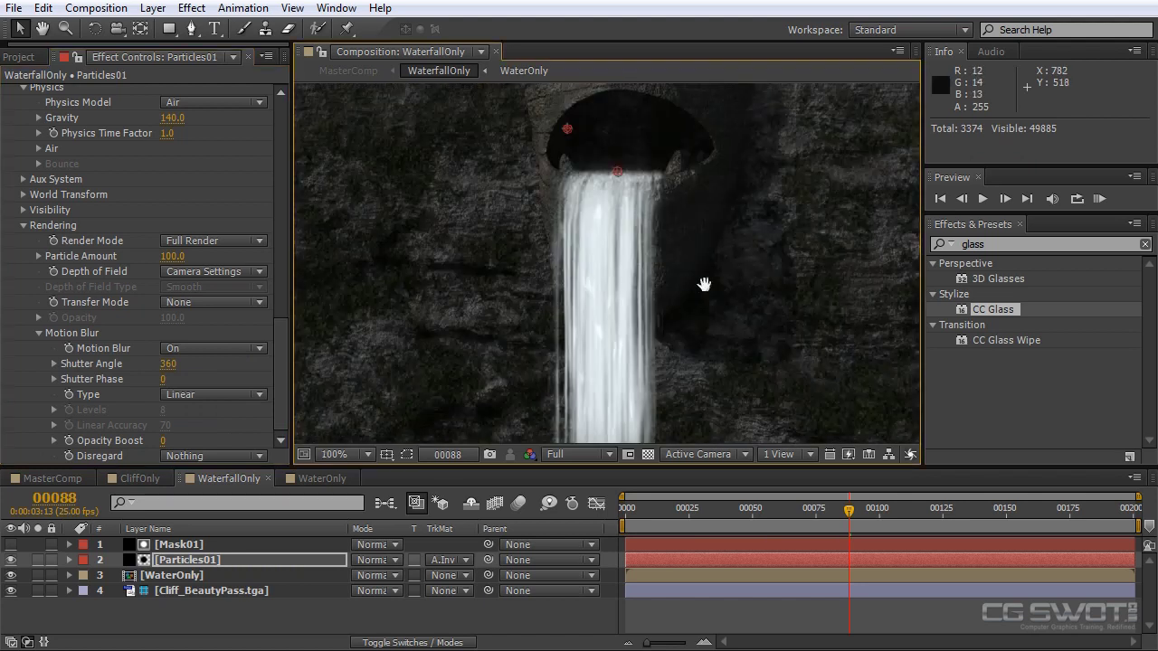
scroll(718, 272, "up", 2)
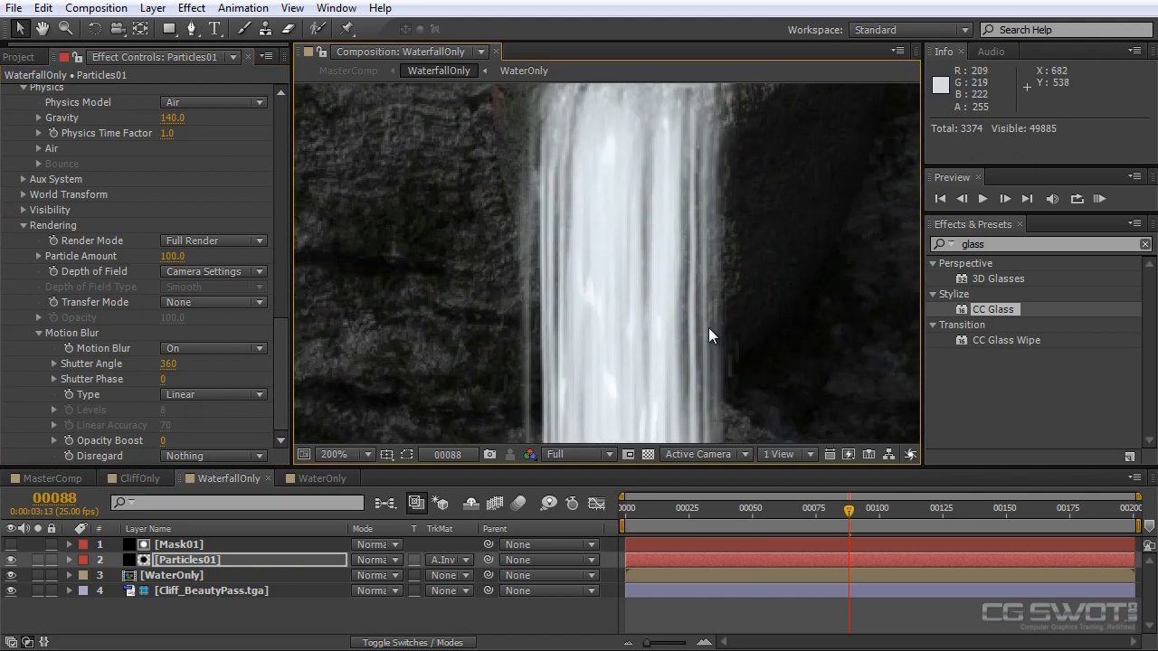
Set the particle Size of Particles01's Particular effect to 1 and check the spray at frame 65
scroll(739, 316, "down", 2)
left_click_drag(684, 509, 790, 509)
left_click_drag(281, 280, 275, 176)
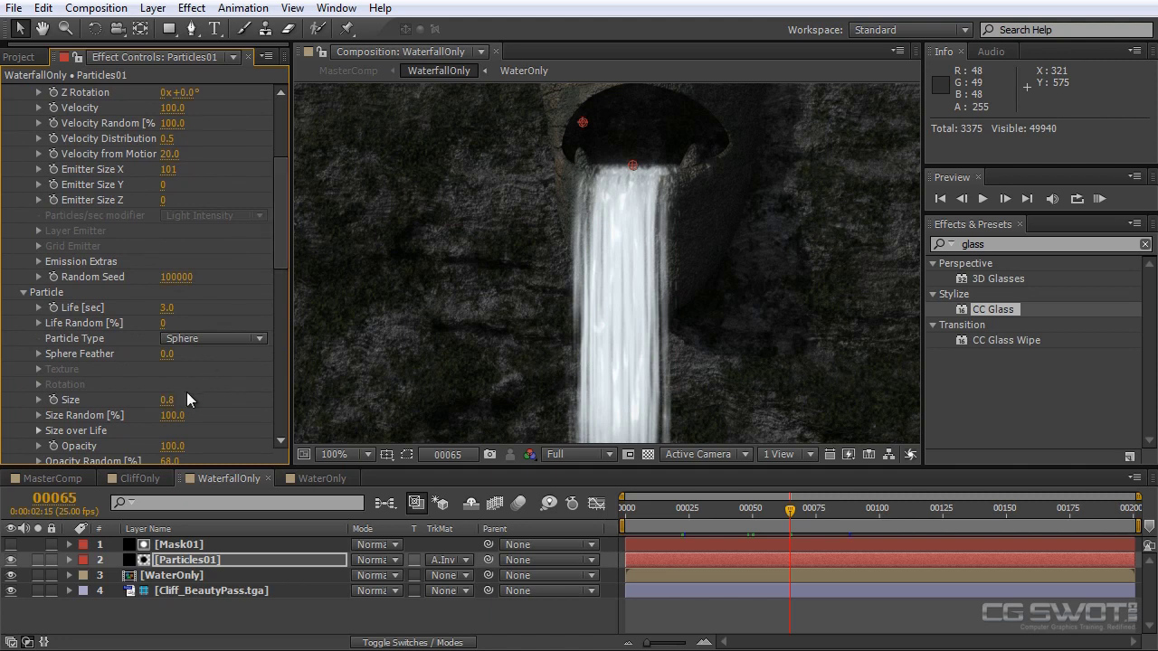
left_click(169, 399)
type("1")
key("Return")
Set the Particular emitter's Particles/sec to 1500 and its Direction Spread to 17%
left_click_drag(277, 255, 265, 143)
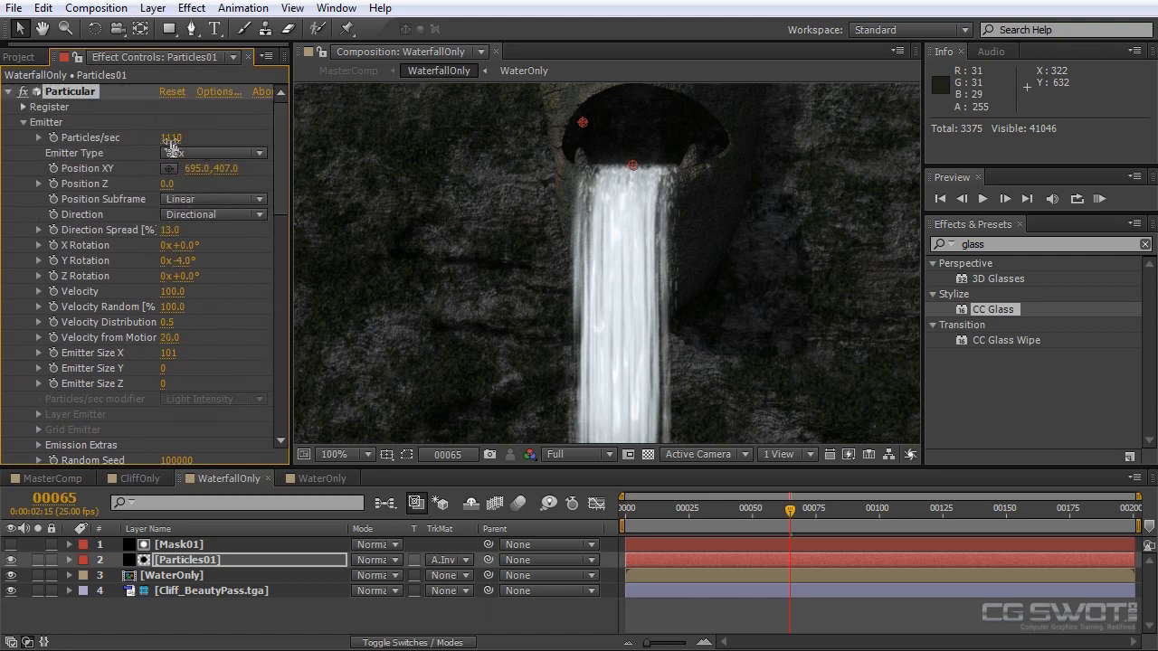
left_click_drag(172, 140, 199, 138)
left_click_drag(283, 190, 276, 172)
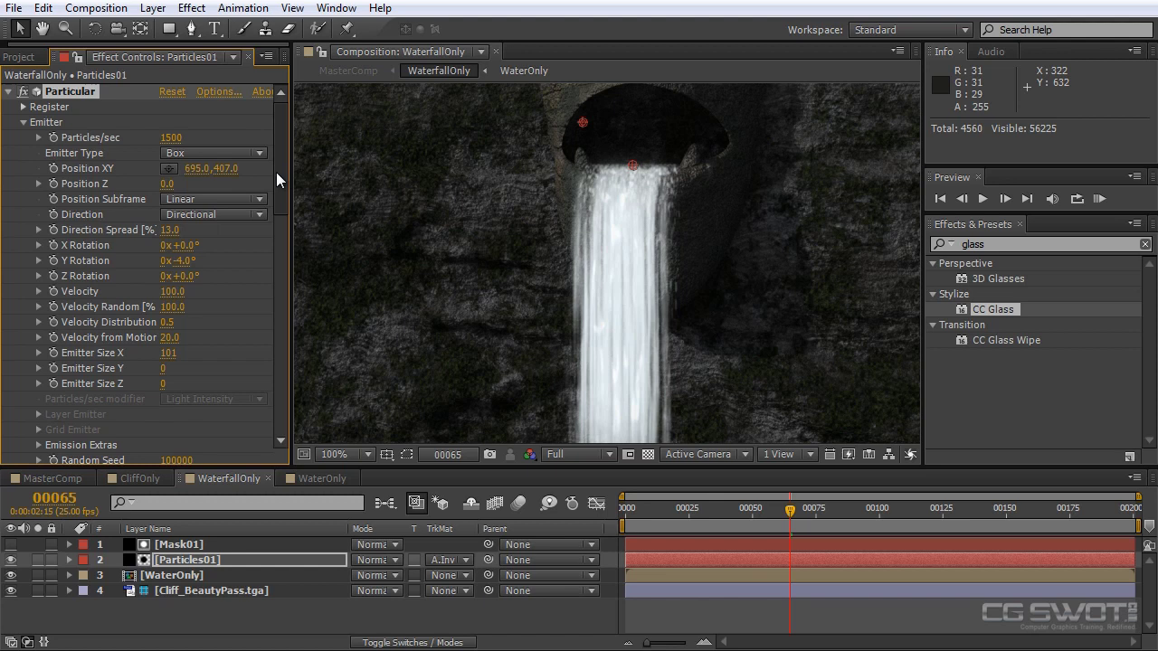
left_click(168, 234)
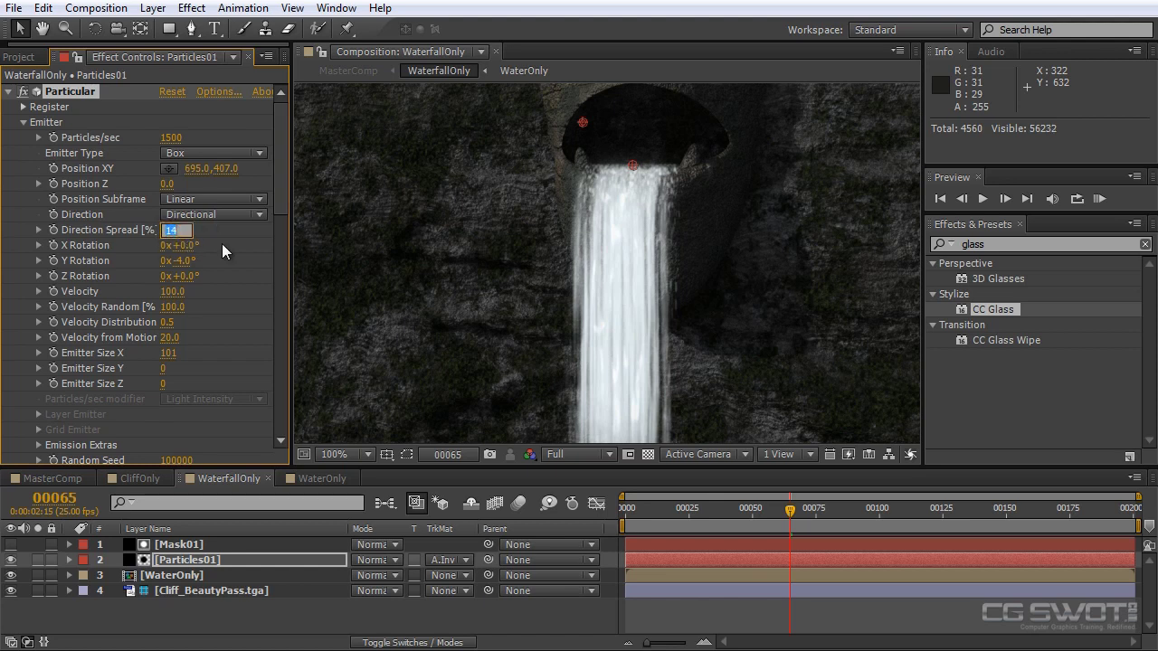
key("Up")
key("Up")
key("Up")
key("Up")
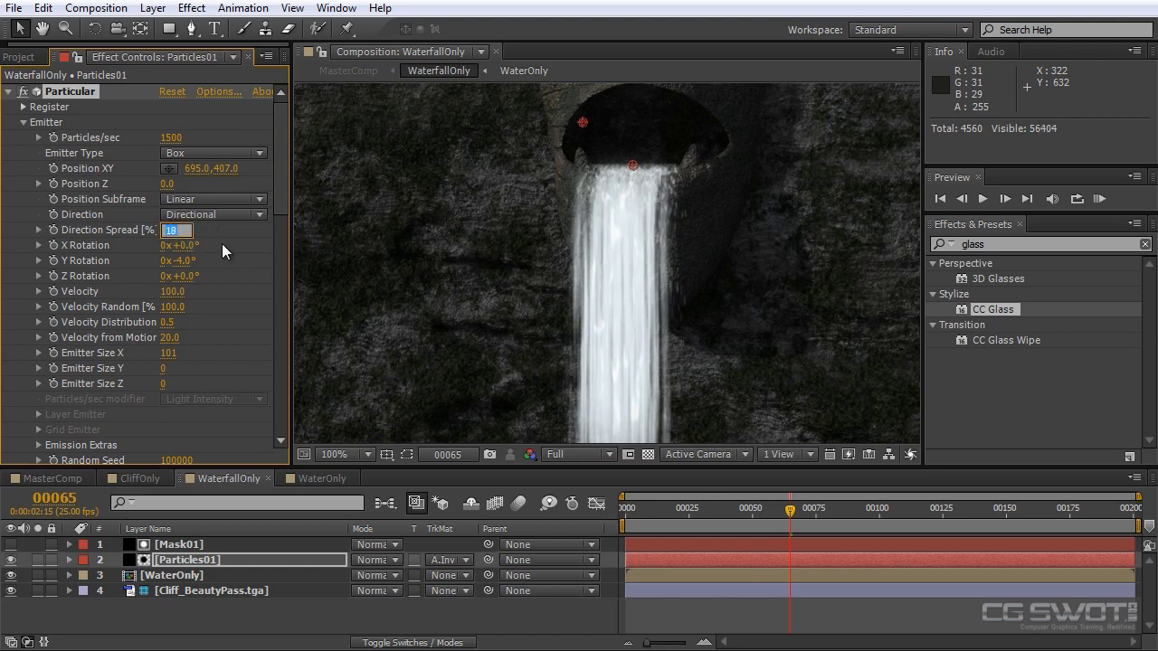
key("Down")
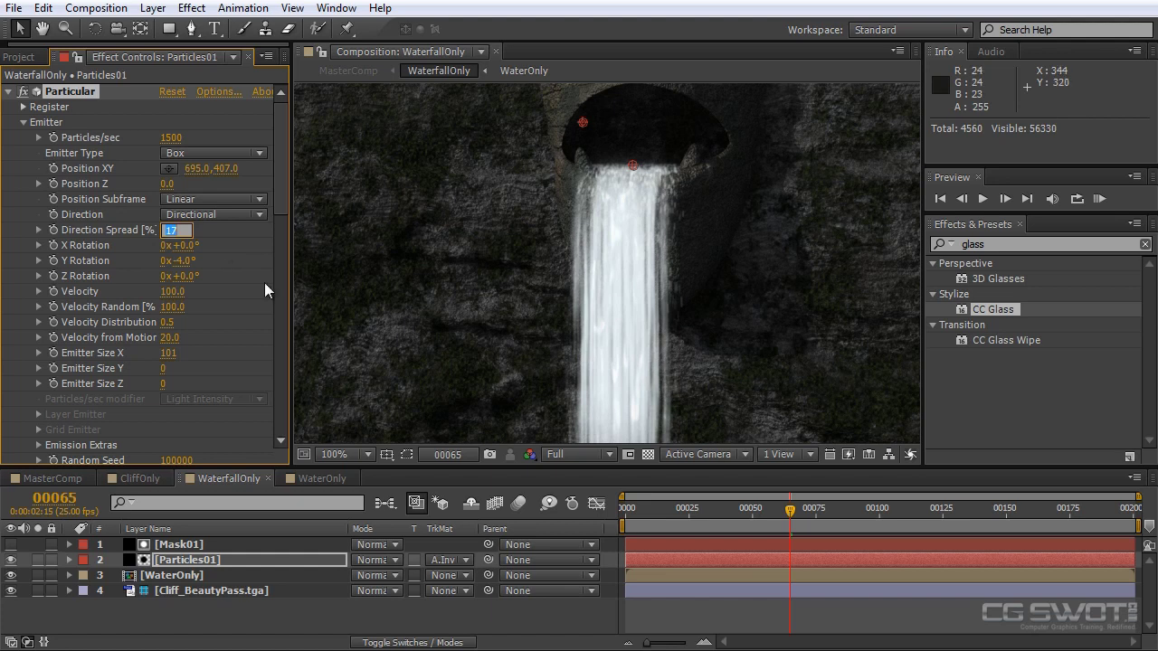
Set the Particles01 layer's blending mode to Screen and check the waterfall at frame 48
left_click(25, 122)
left_click(23, 138)
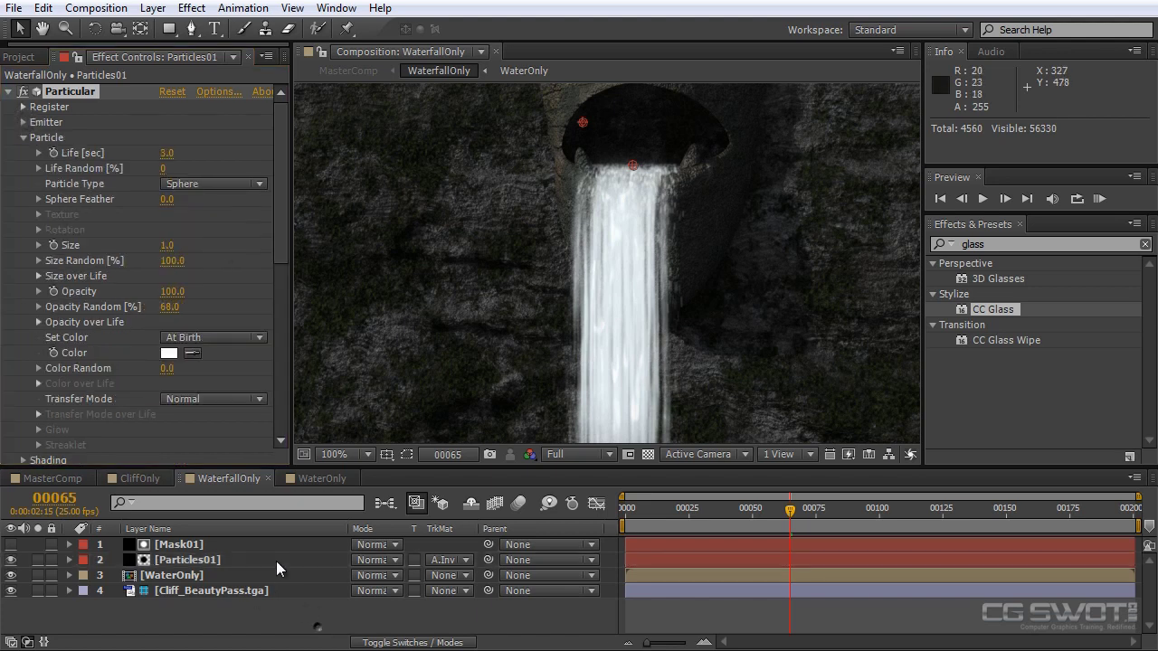
left_click(225, 559)
left_click(392, 559)
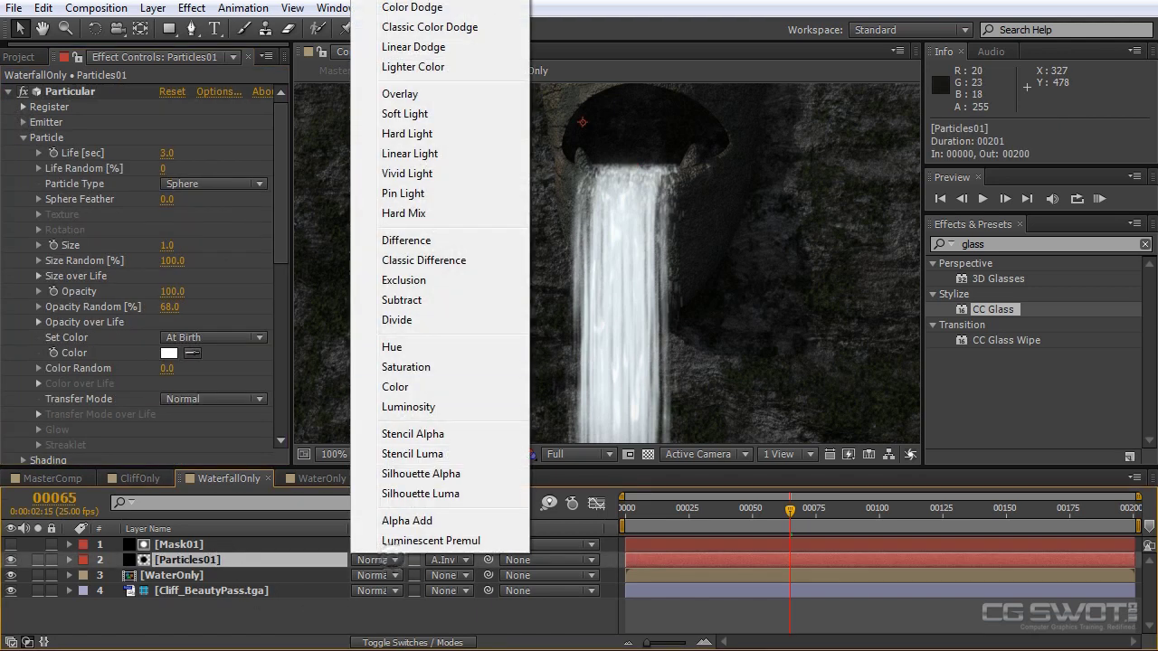
left_click(443, 4)
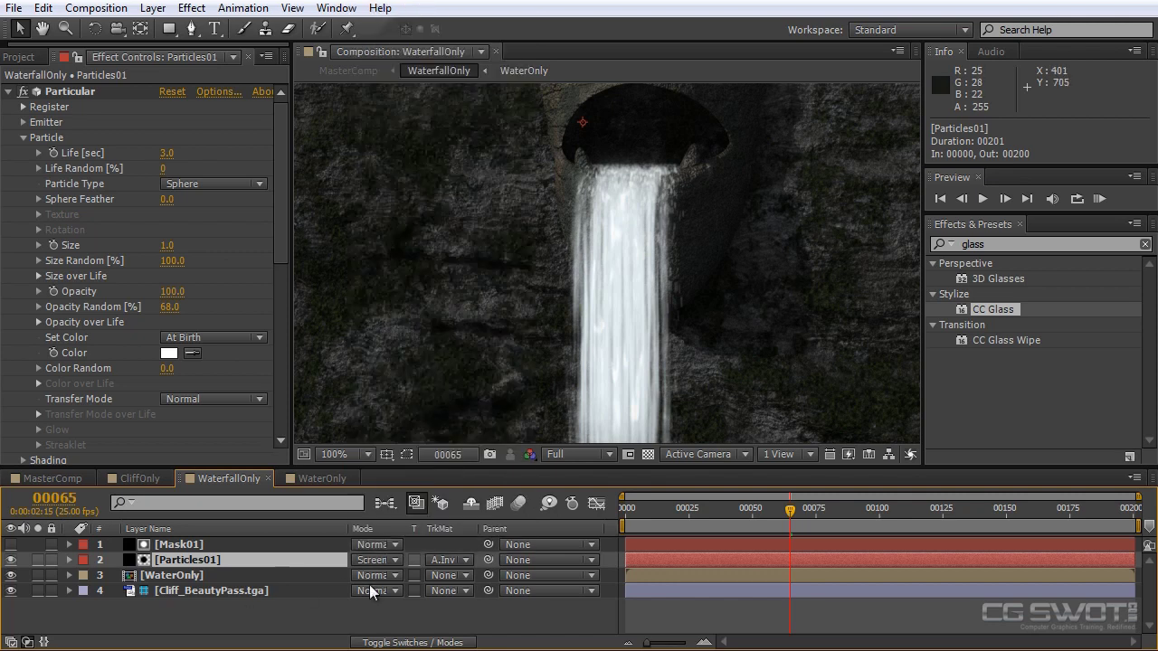
left_click_drag(694, 520, 749, 518)
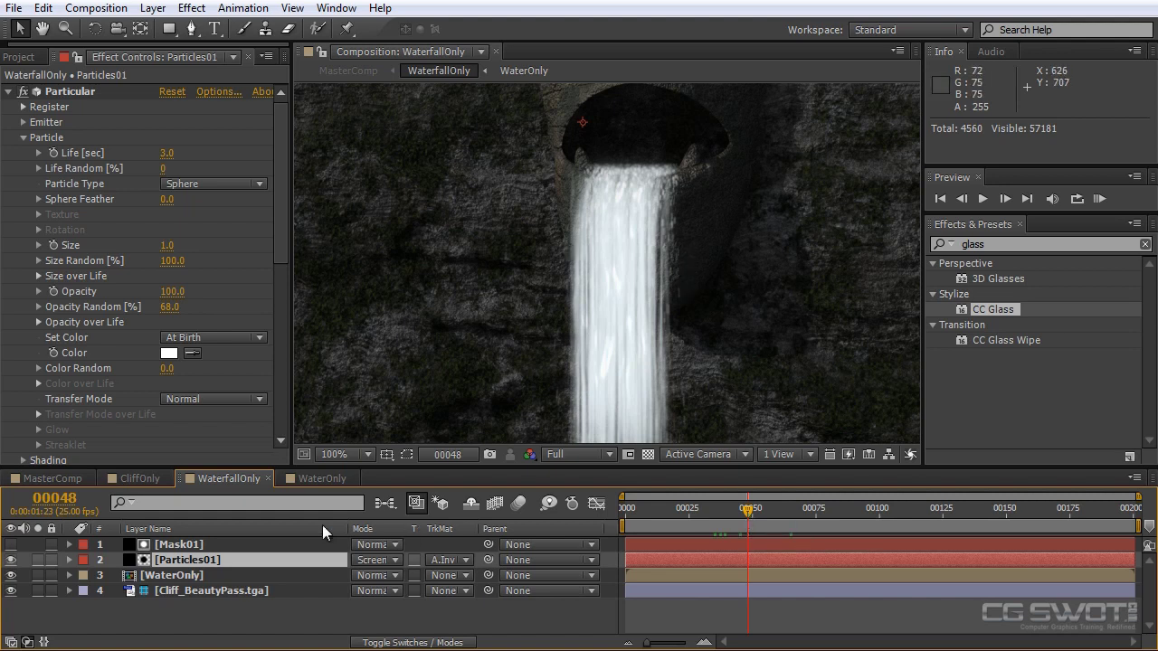
Set the Particles01 emitter's Y Rotation to -6° and check the spray at frame 18
left_click(276, 231)
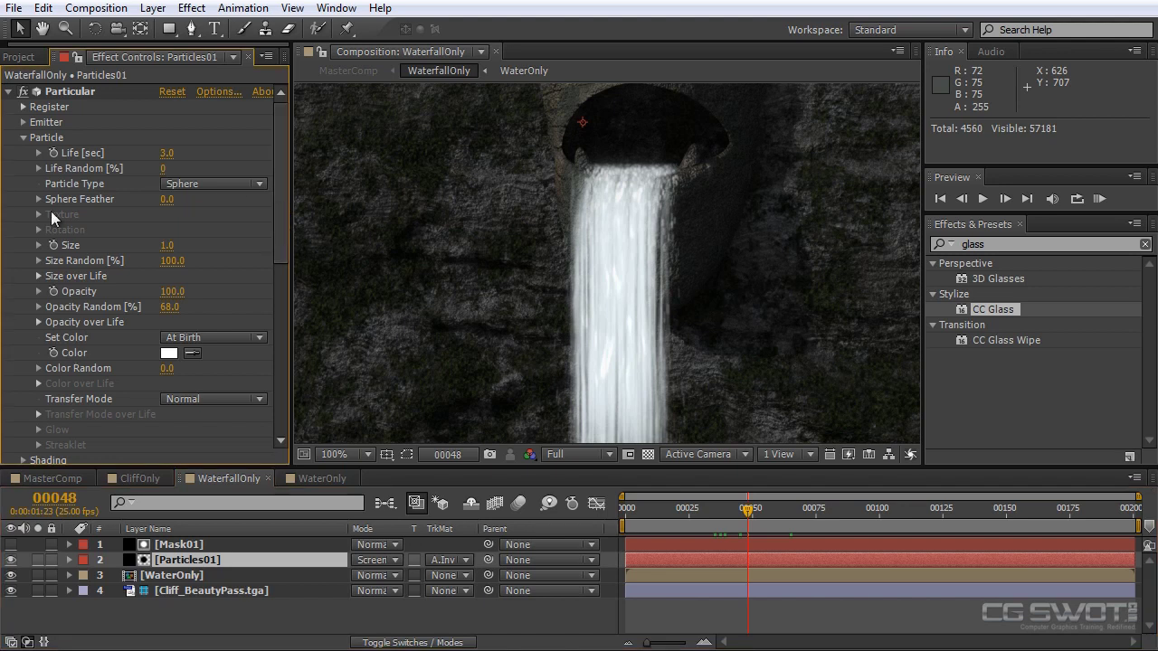
left_click(23, 123)
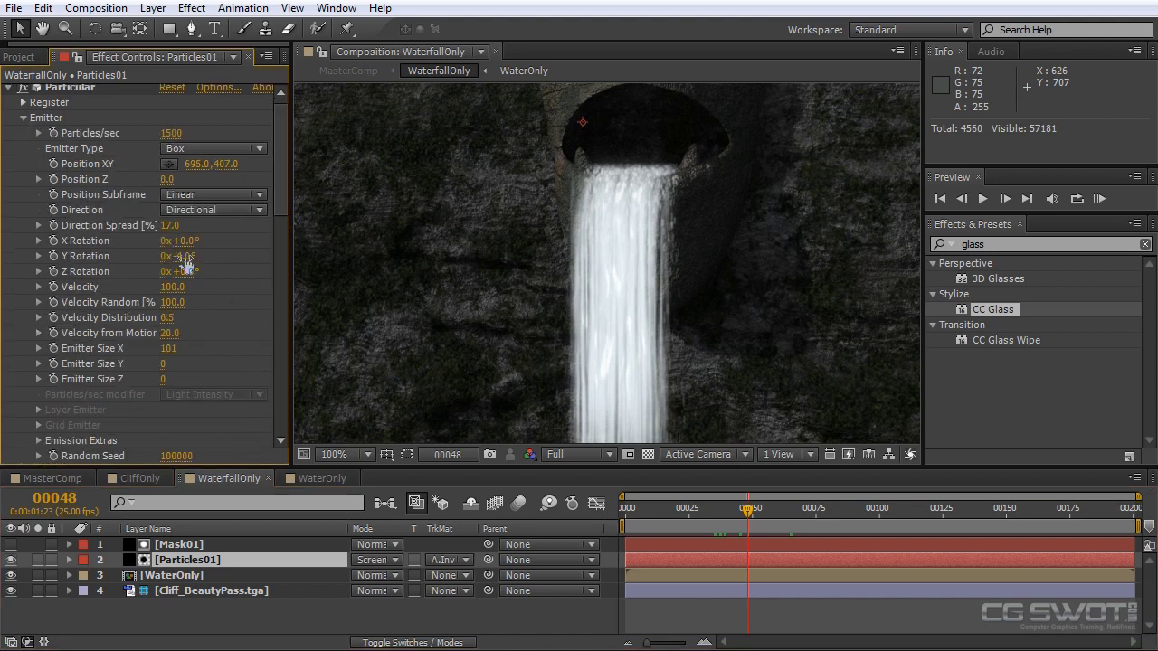
type("-5")
key("Return")
left_click(191, 260)
type("-6")
key("Return")
left_click(671, 518)
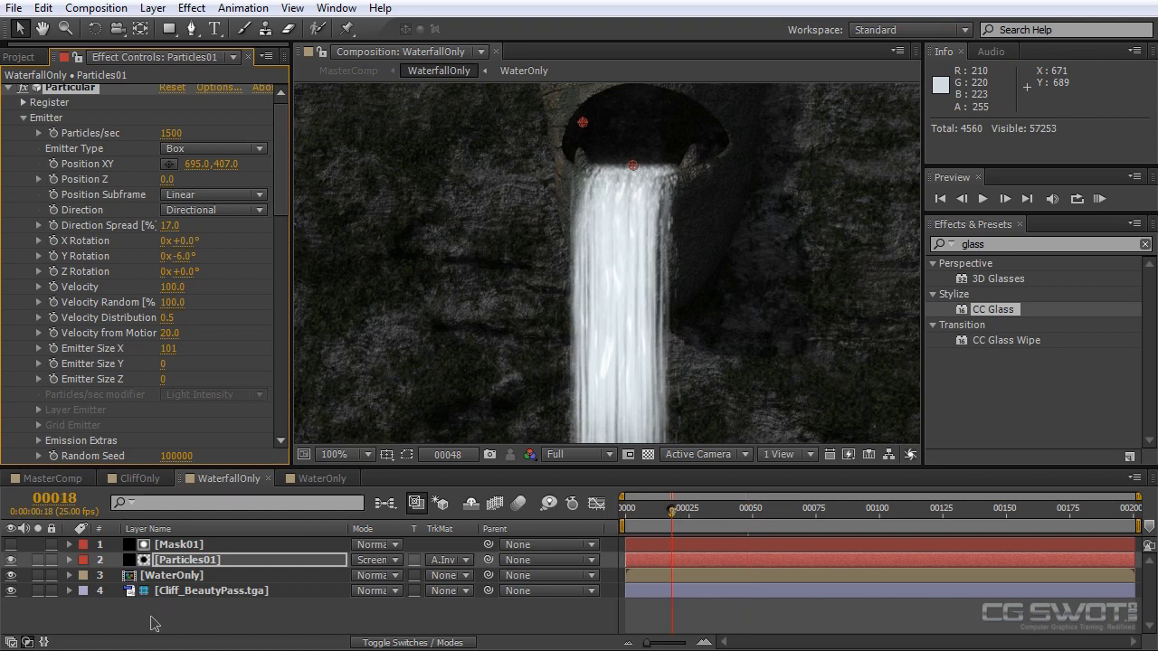
Duplicate the Mask01 and Particles01 layers together and move the copies between WaterOnly and Cliff_BeautyPass.tga
left_click(194, 559)
left_click(194, 545, "ctrl")
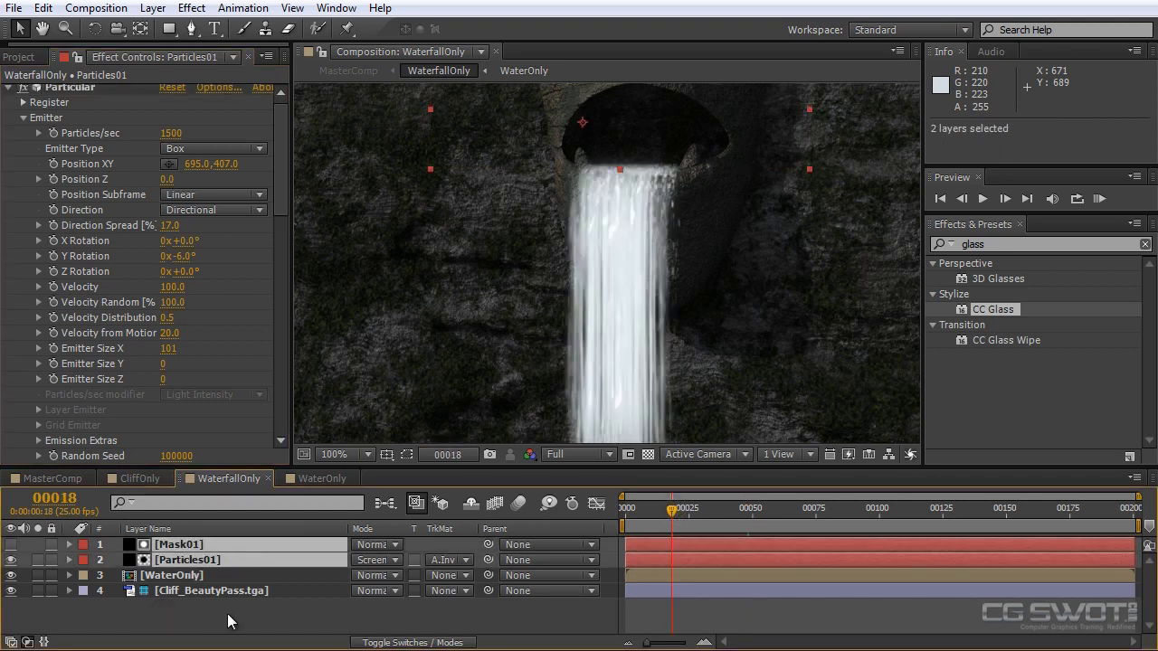
key("ctrl+d")
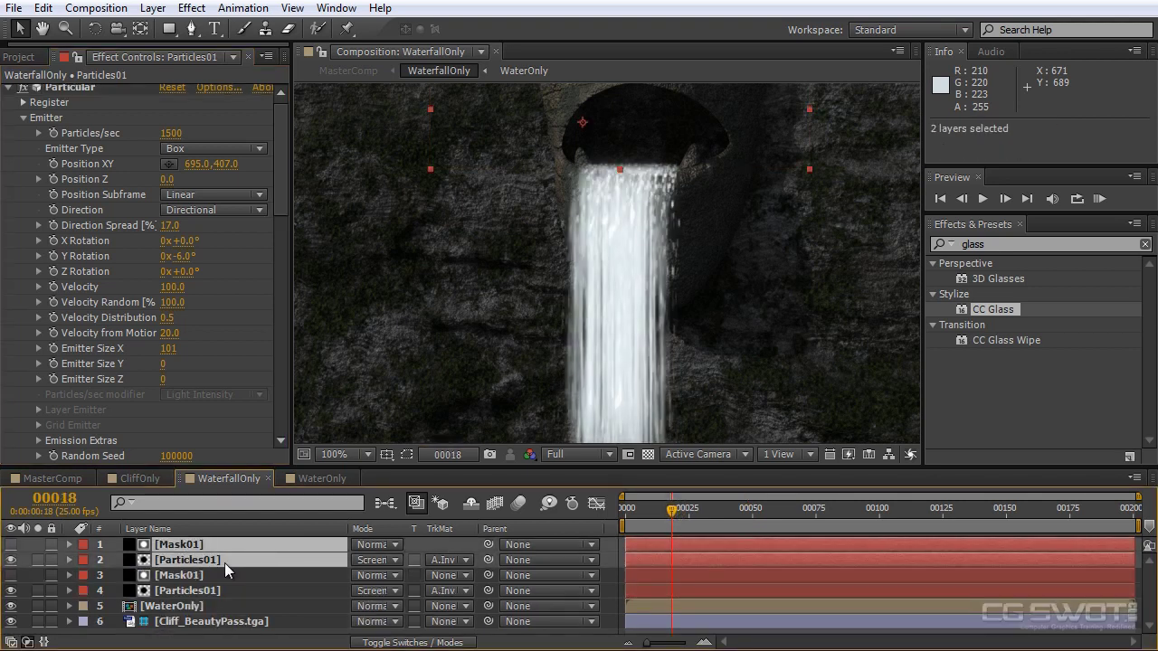
left_click_drag(229, 559, 221, 613)
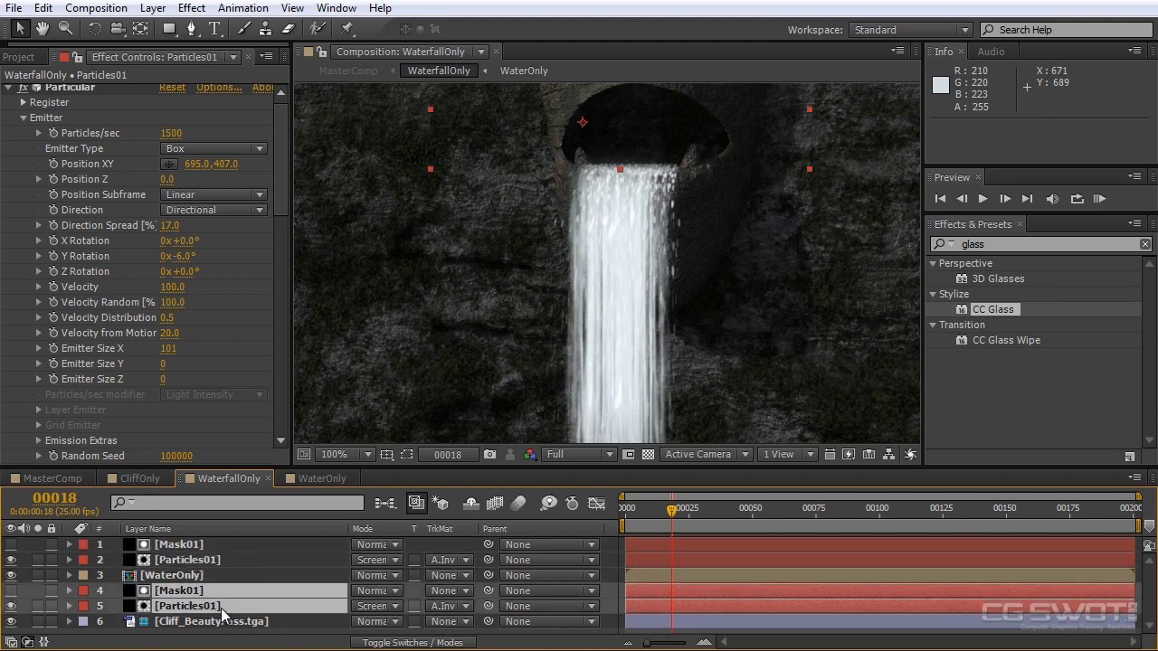
Hide the upper Particles01 layer, select the lower one, and toggle WaterOnly's visibility to compare the spray behind the water
left_click(101, 640)
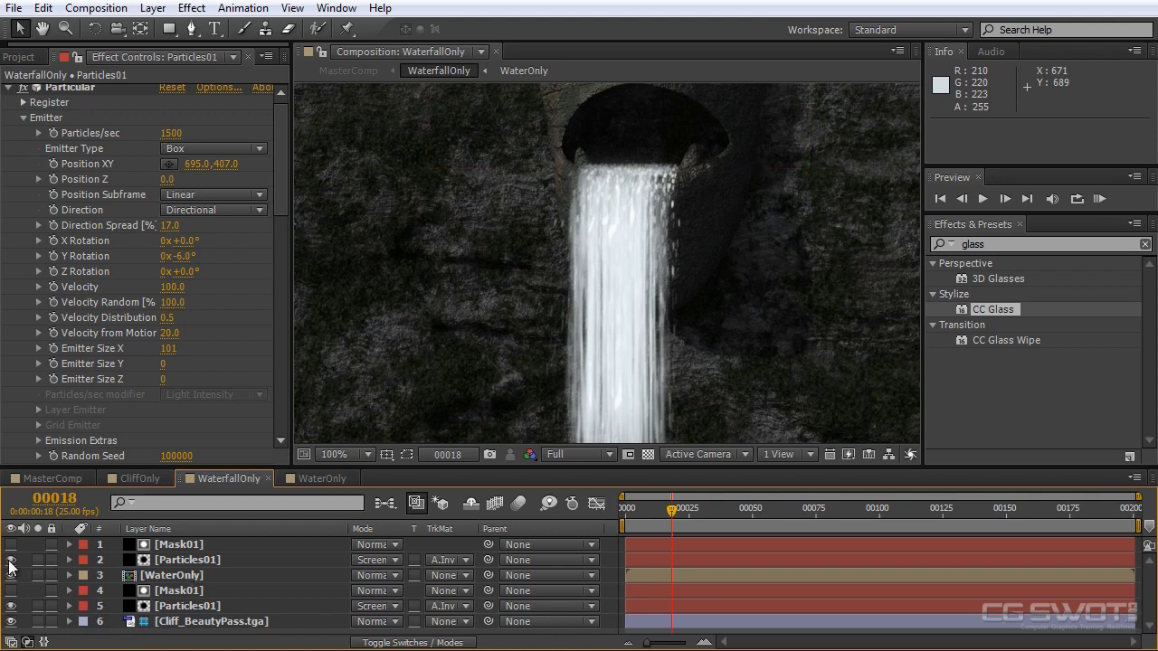
left_click(174, 607)
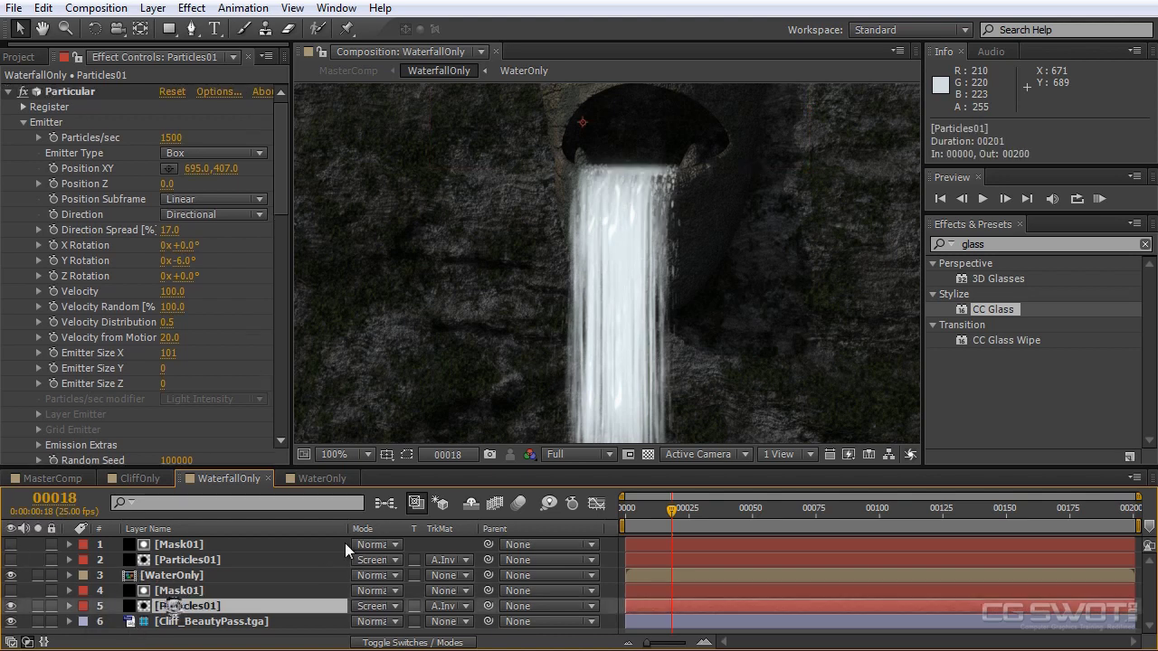
left_click(11, 576)
left_click(11, 576)
left_click(11, 575)
left_click(11, 576)
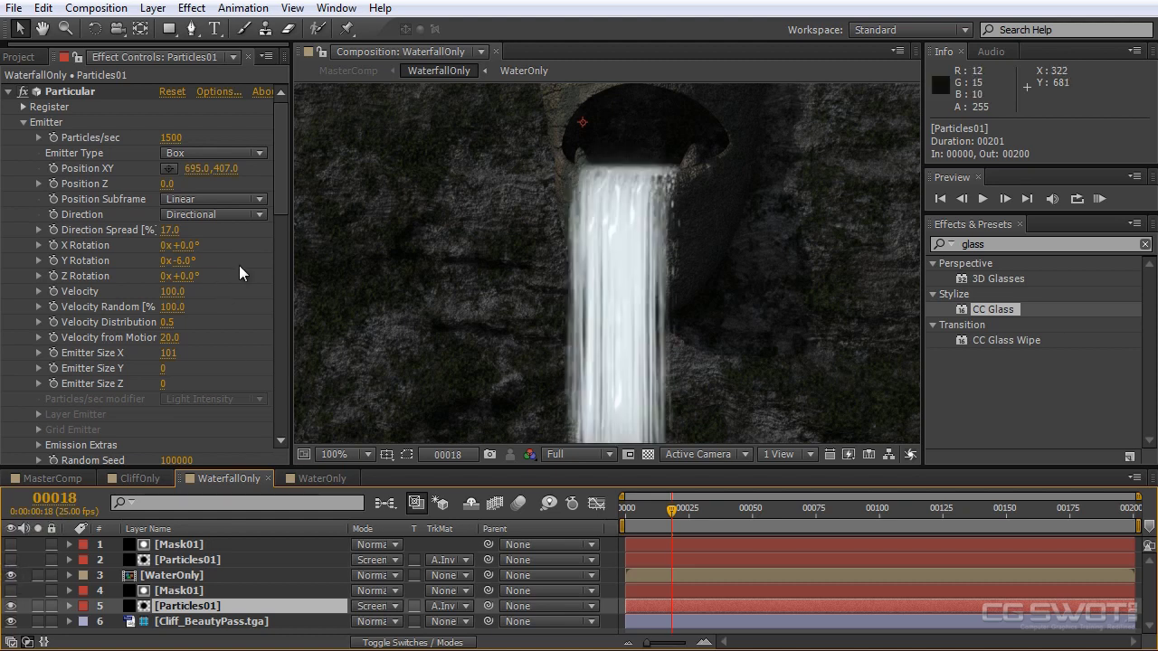
Set the lower Particles01 emitter's Particles/sec to 1770 and its Random Seed to 100
left_click(284, 197)
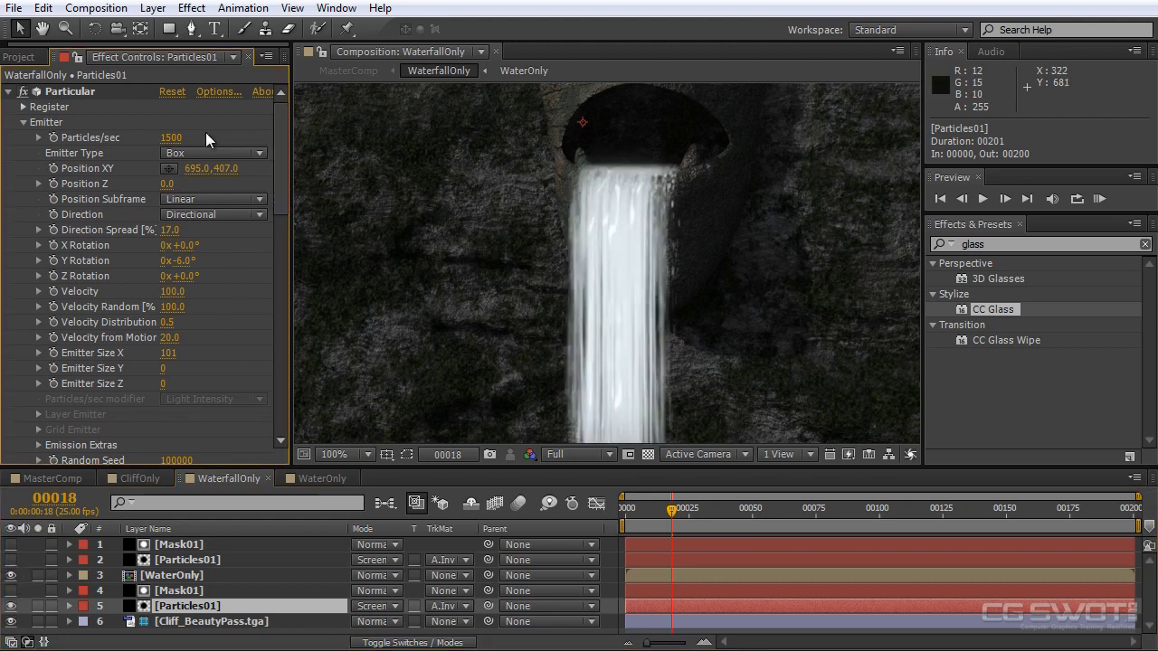
left_click_drag(171, 137, 186, 138)
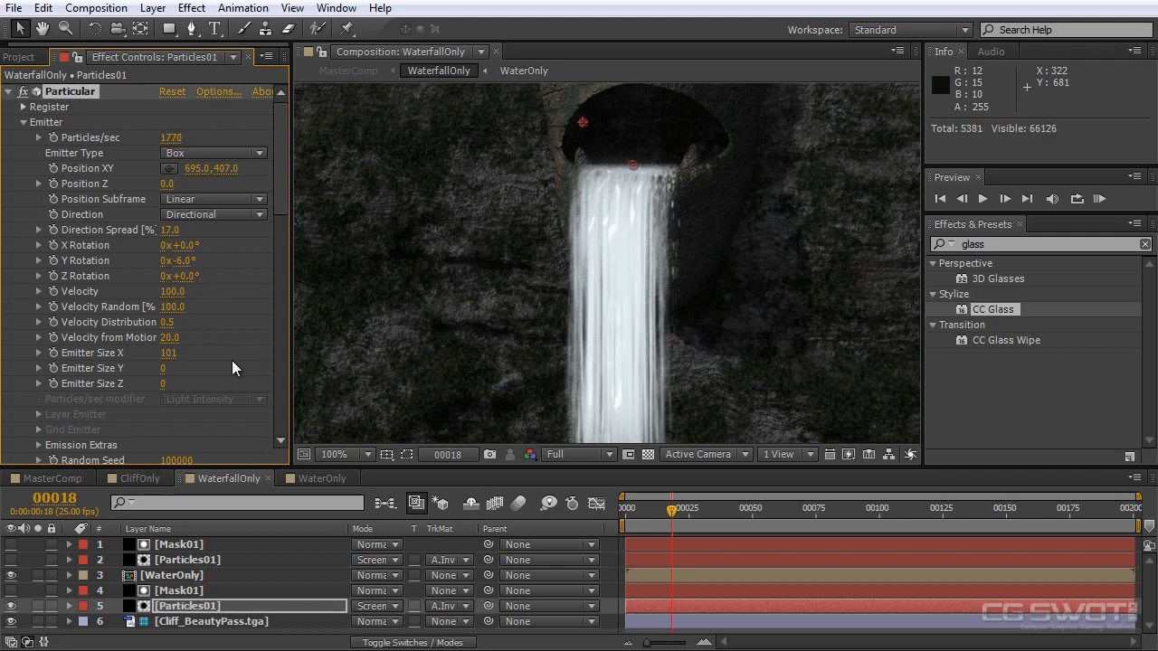
scroll(171, 435, "down", 3)
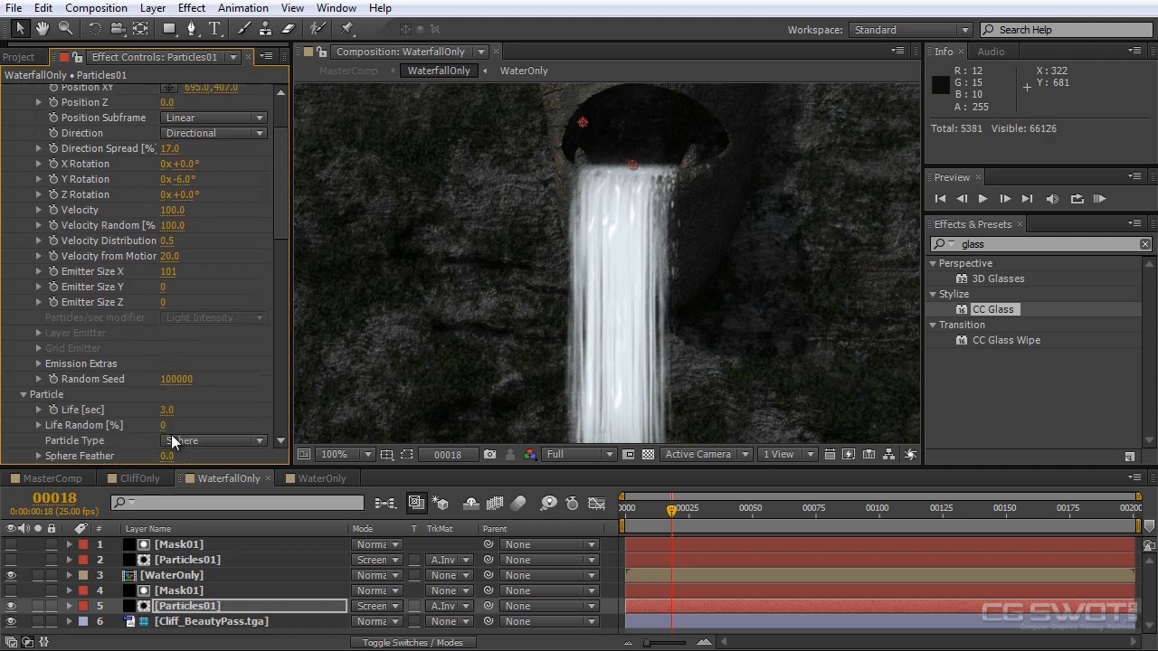
left_click(185, 380)
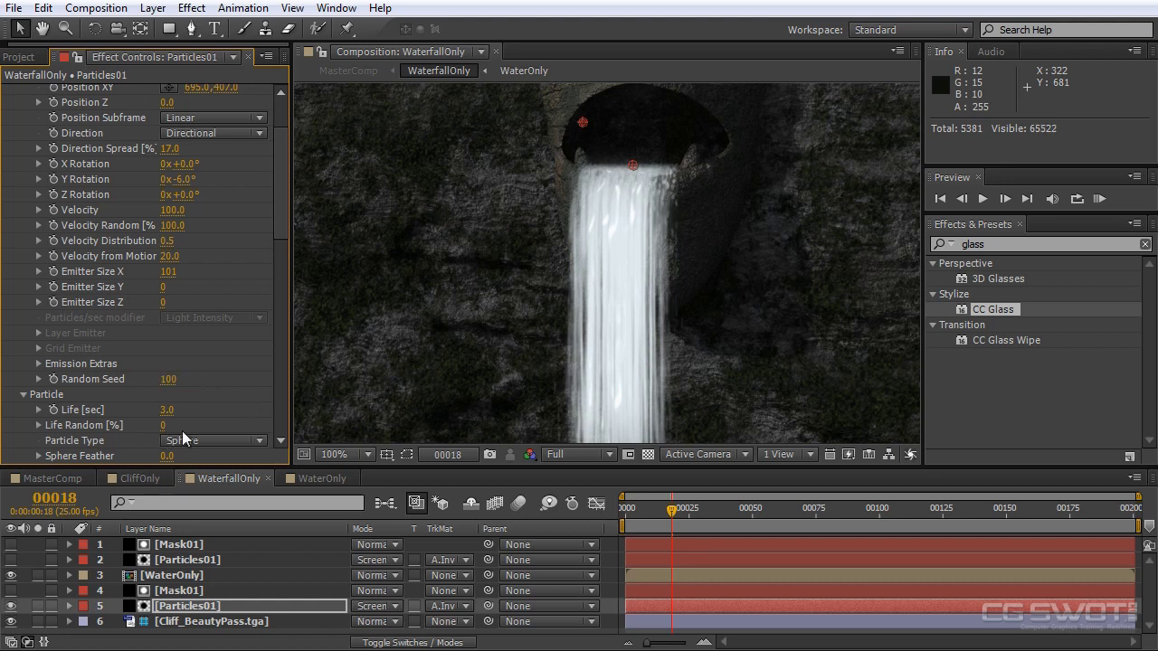
Set the lower Particles01's Direction Spread to 25% and Gravity to 120, checking the spray at frame 46
left_click_drag(282, 200, 266, 164)
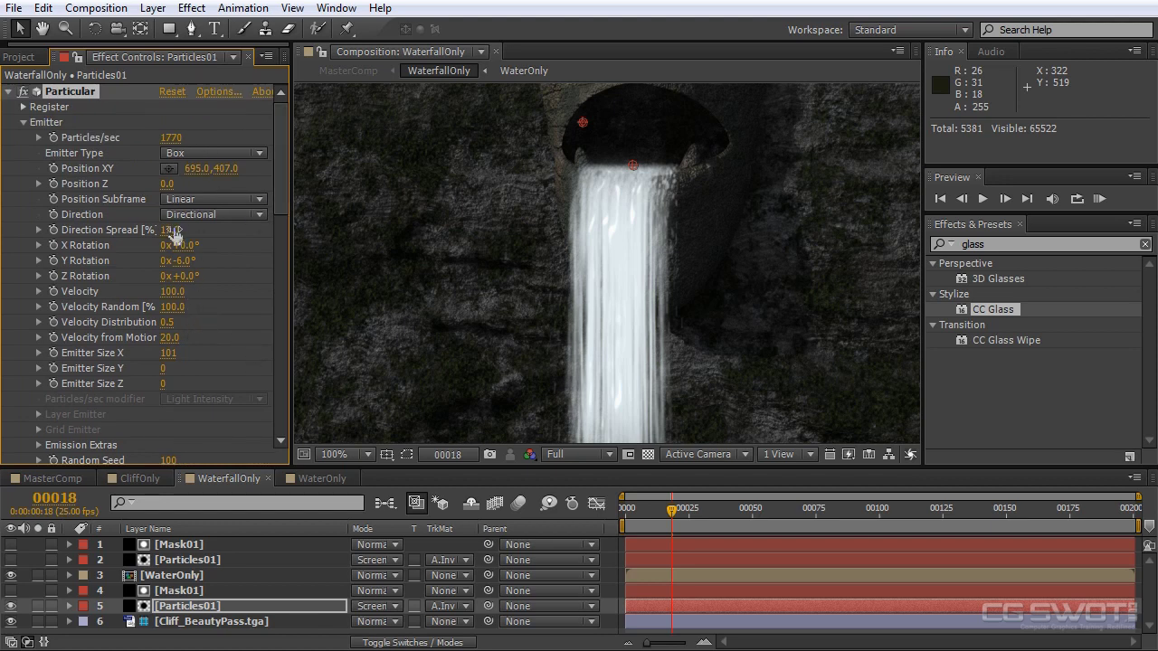
left_click_drag(172, 230, 181, 228)
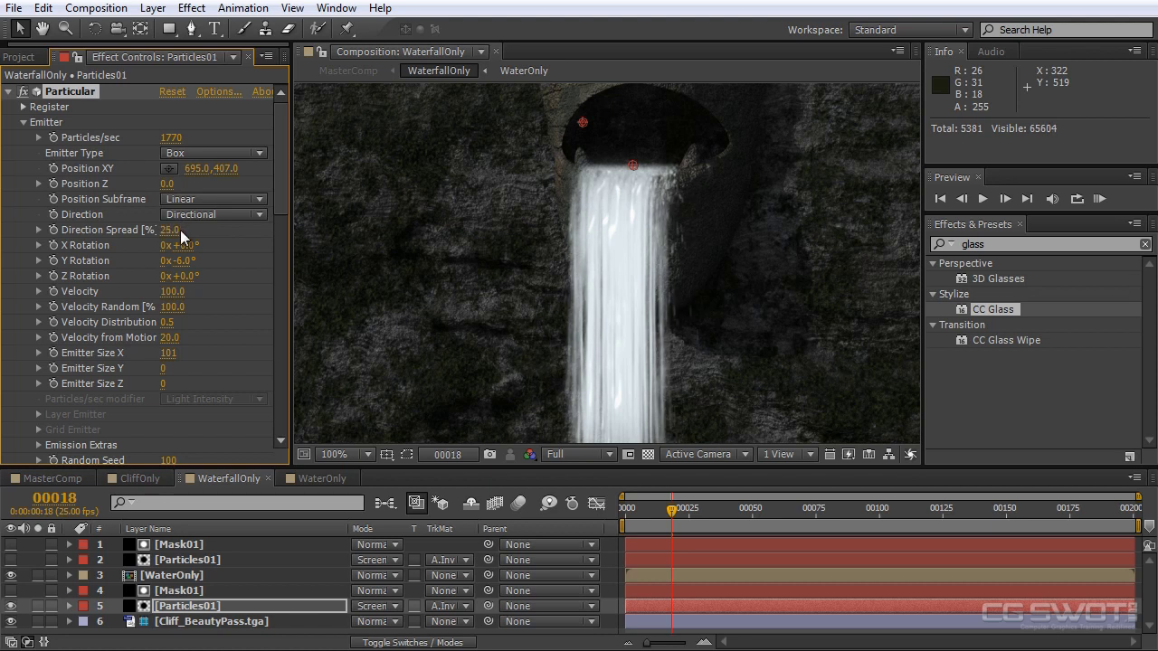
mouse_move(279, 168)
left_mouse_down()
mouse_move(272, 388)
mouse_move(272, 319)
left_mouse_up()
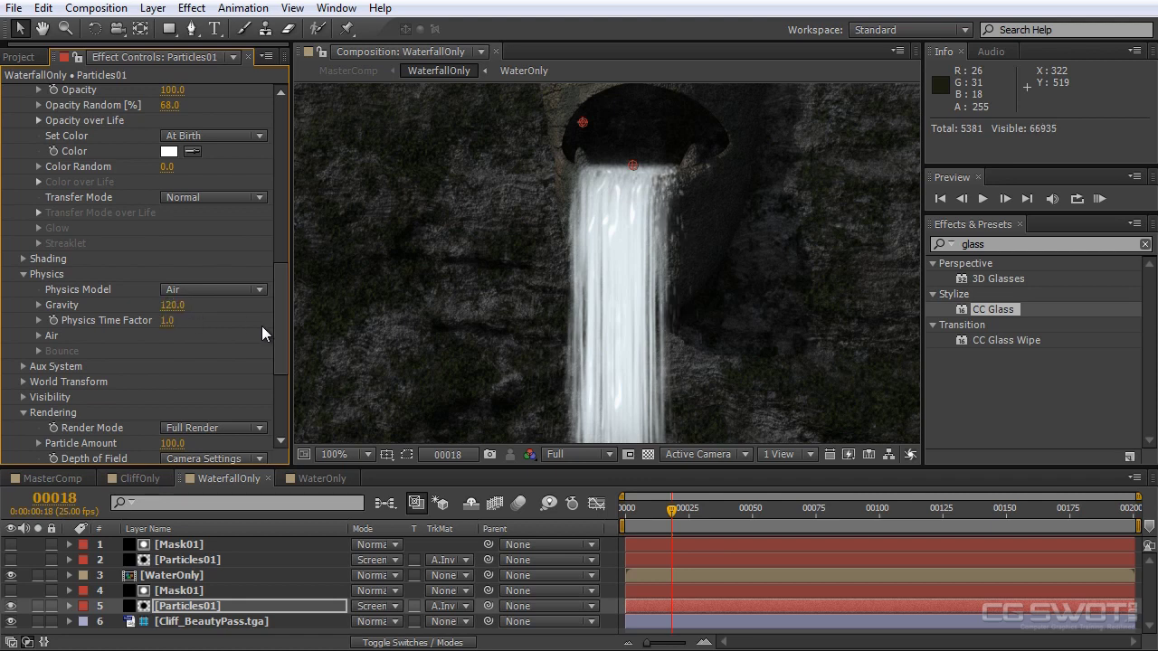
left_click_drag(636, 511, 742, 509)
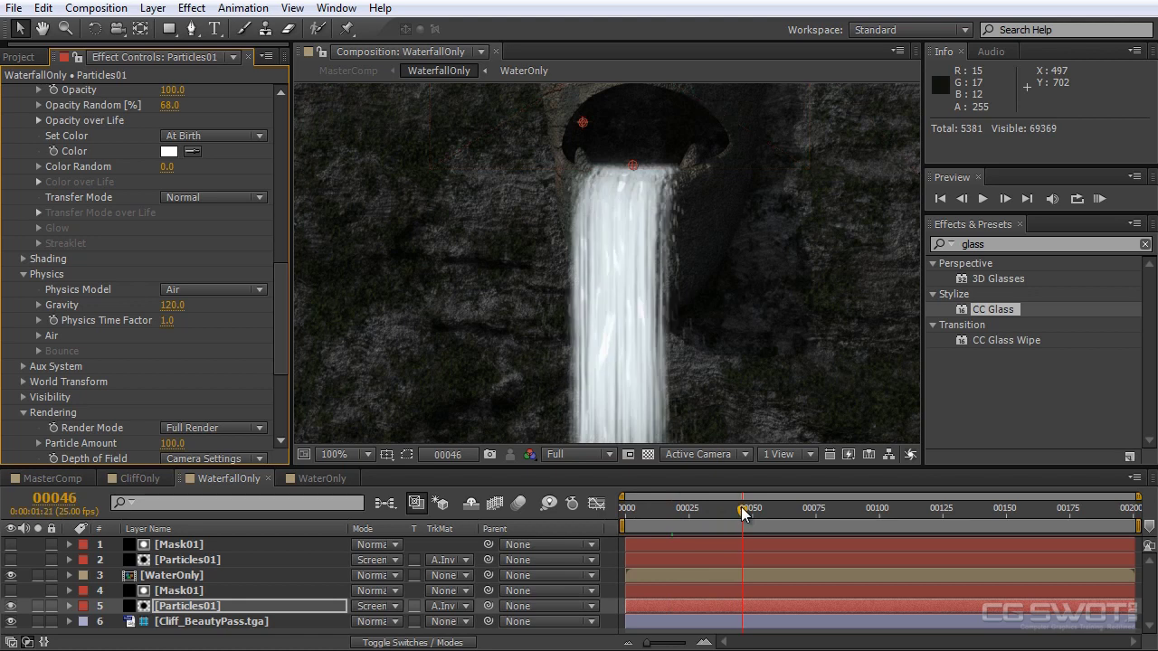
Raise the lower Particles01's particle Life to 8 seconds, trying 6 seconds first
left_click_drag(284, 309, 281, 216)
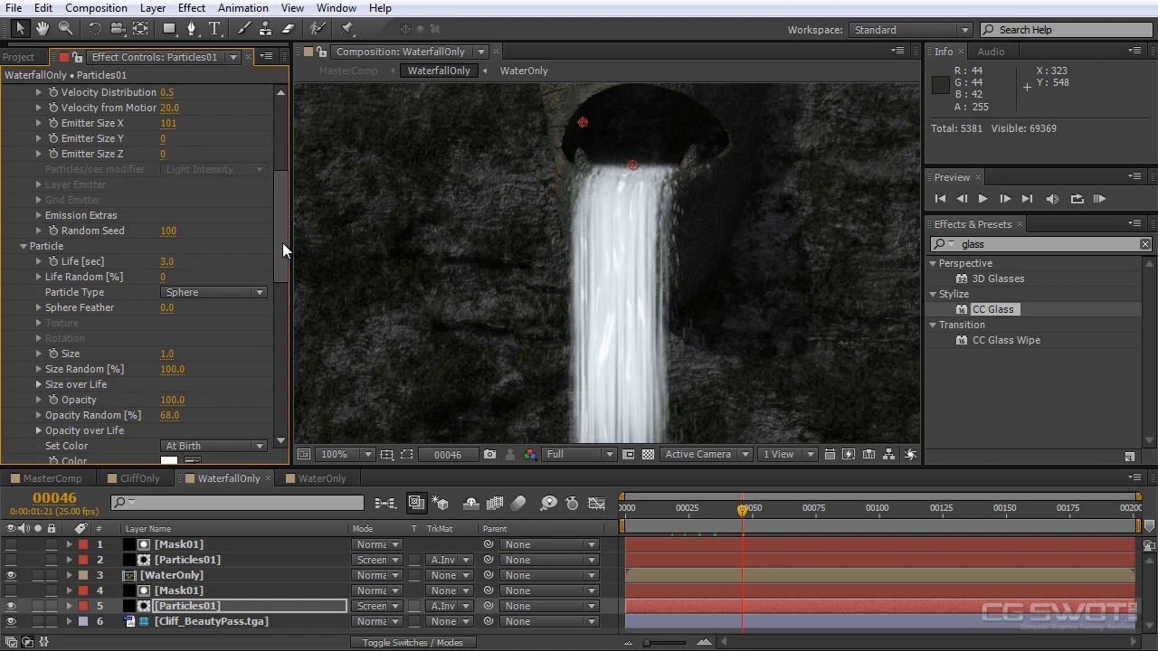
left_click_drag(283, 242, 278, 241)
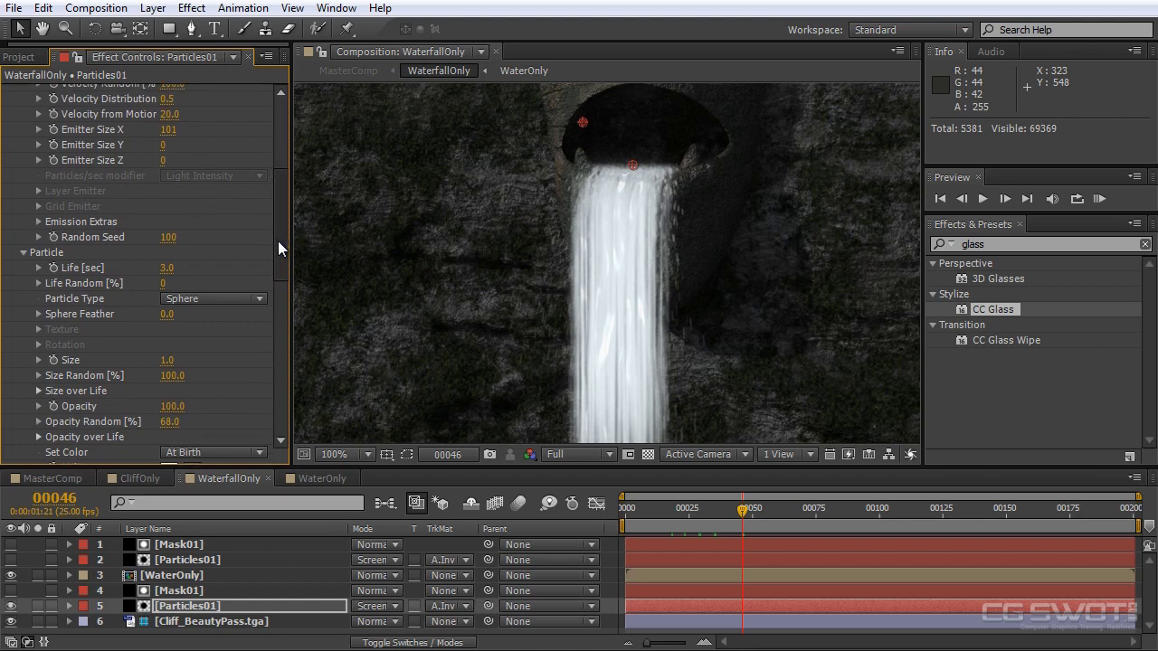
left_click(166, 268)
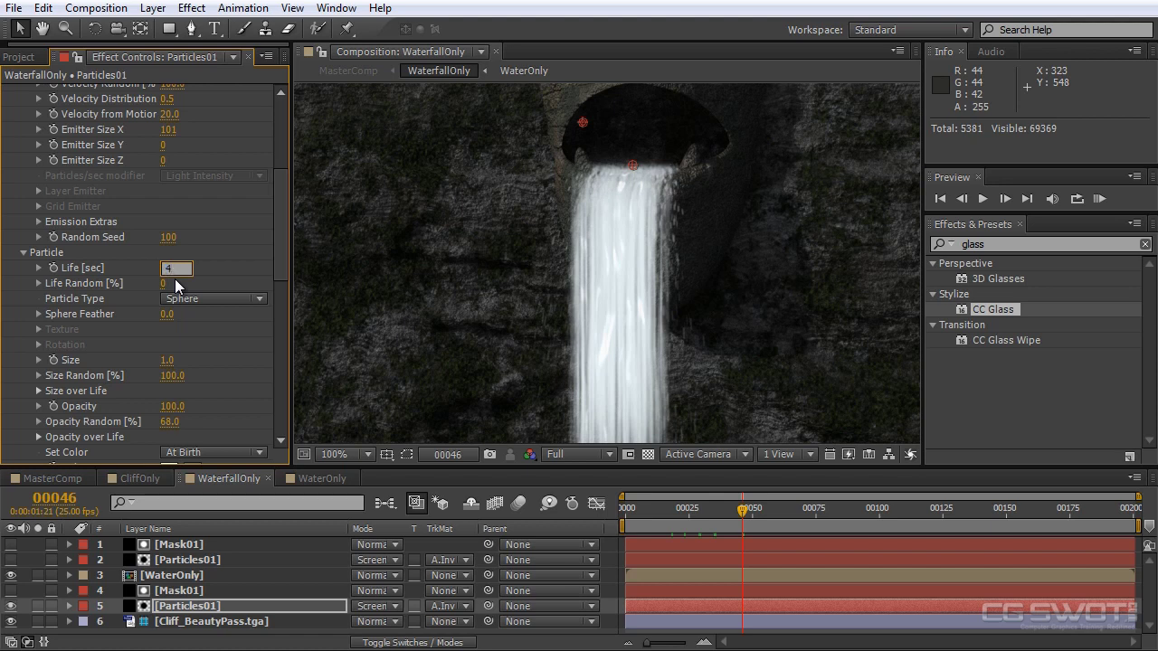
left_click(194, 272)
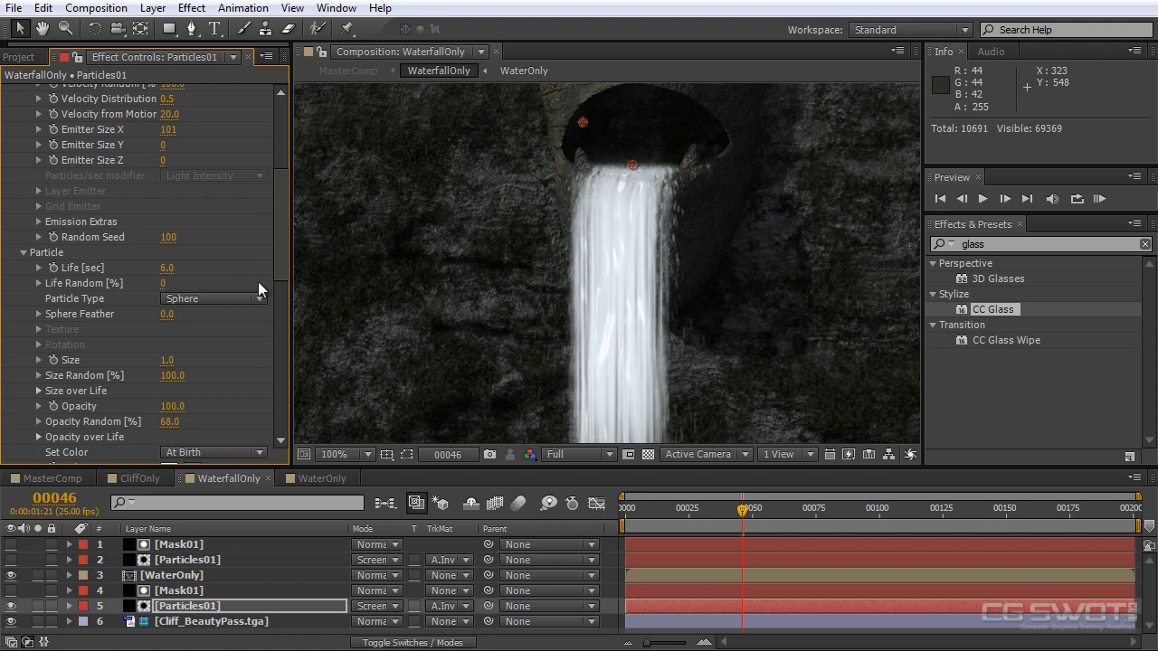
left_click_drag(280, 252, 279, 249)
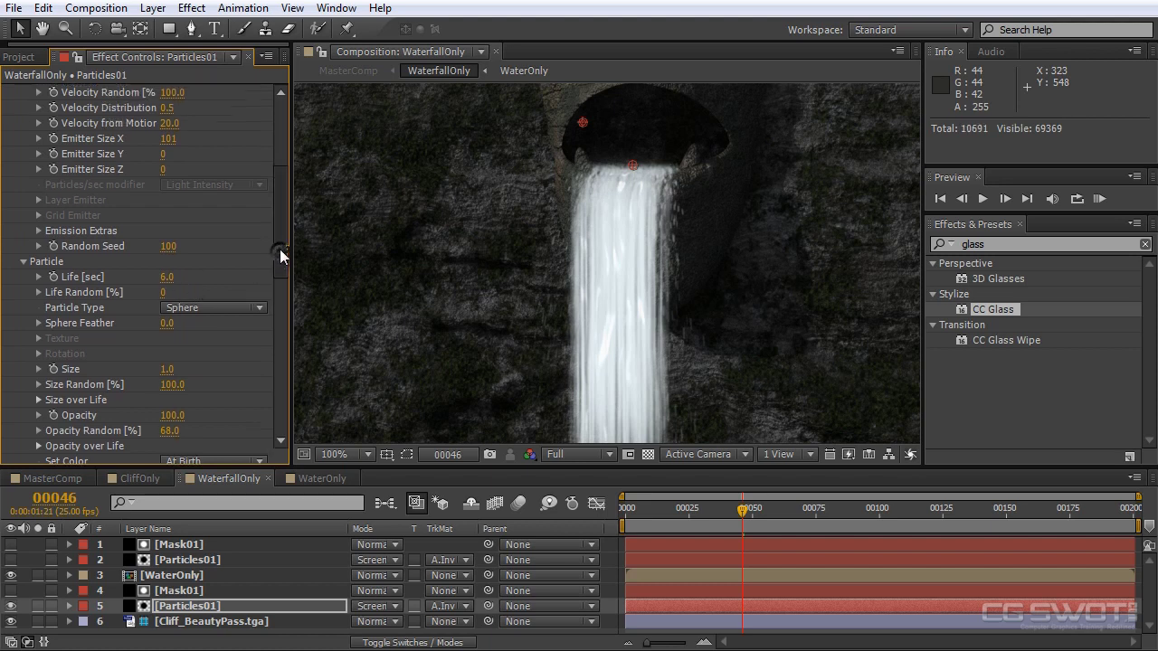
left_click(169, 277)
key("Return")
left_click_drag(285, 246, 283, 191)
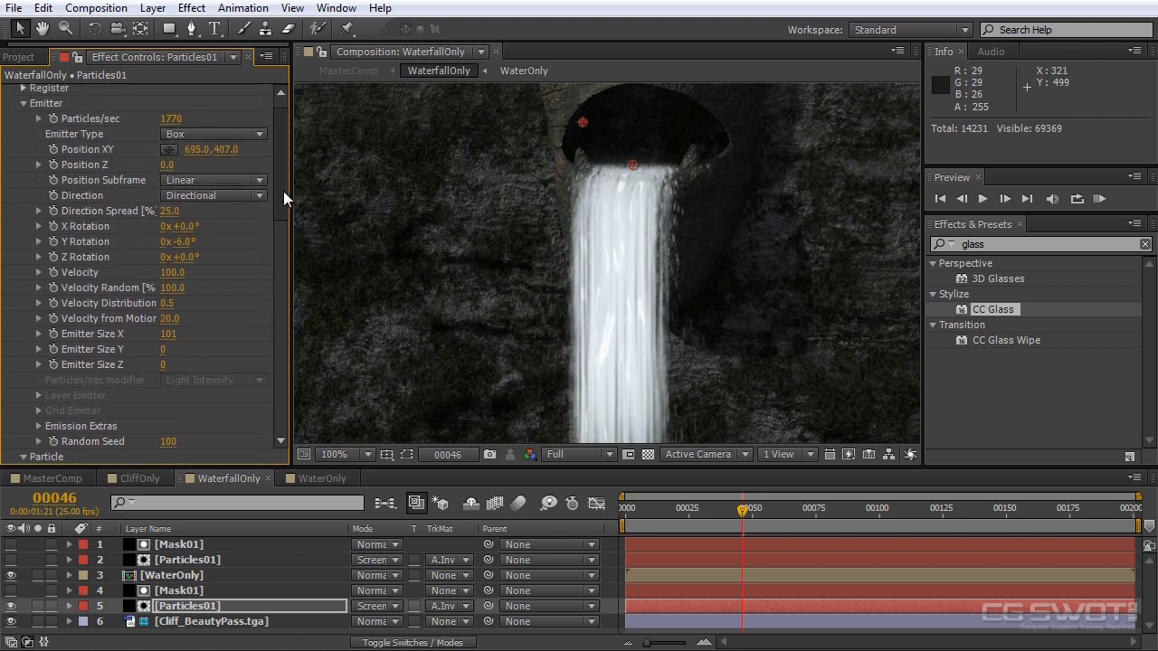
left_click_drag(283, 191, 288, 425)
Set the particle Life of the upper Particles01 layer to 8 seconds
left_click(207, 560)
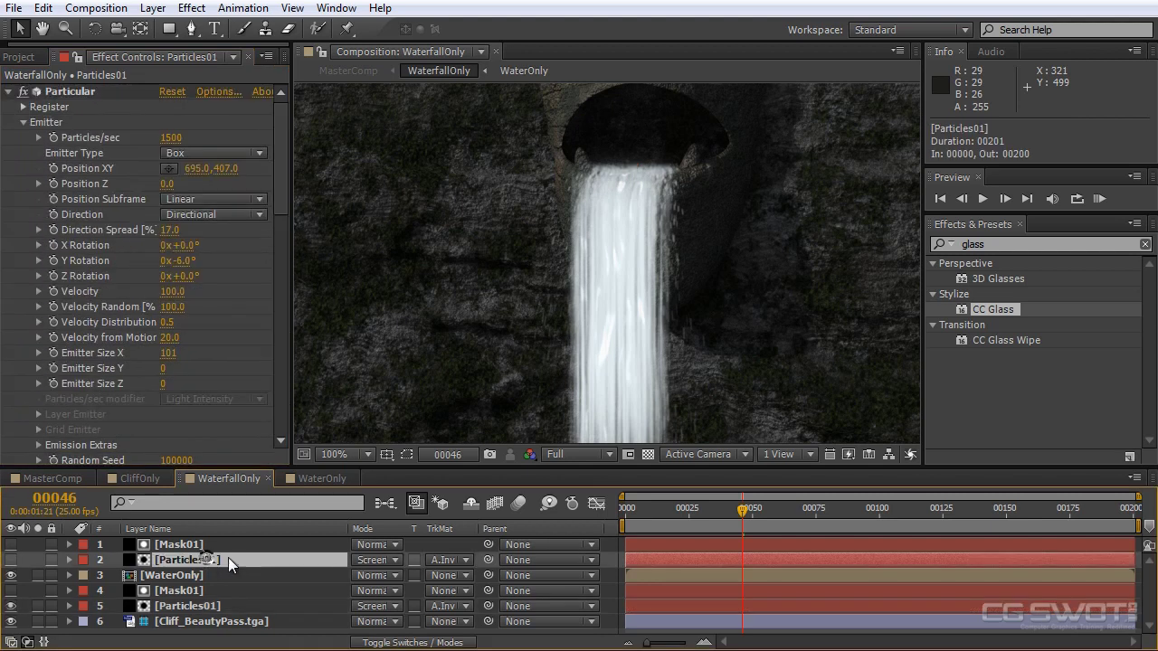
left_click_drag(279, 188, 282, 282)
left_click(169, 199)
type("8")
key("Return")
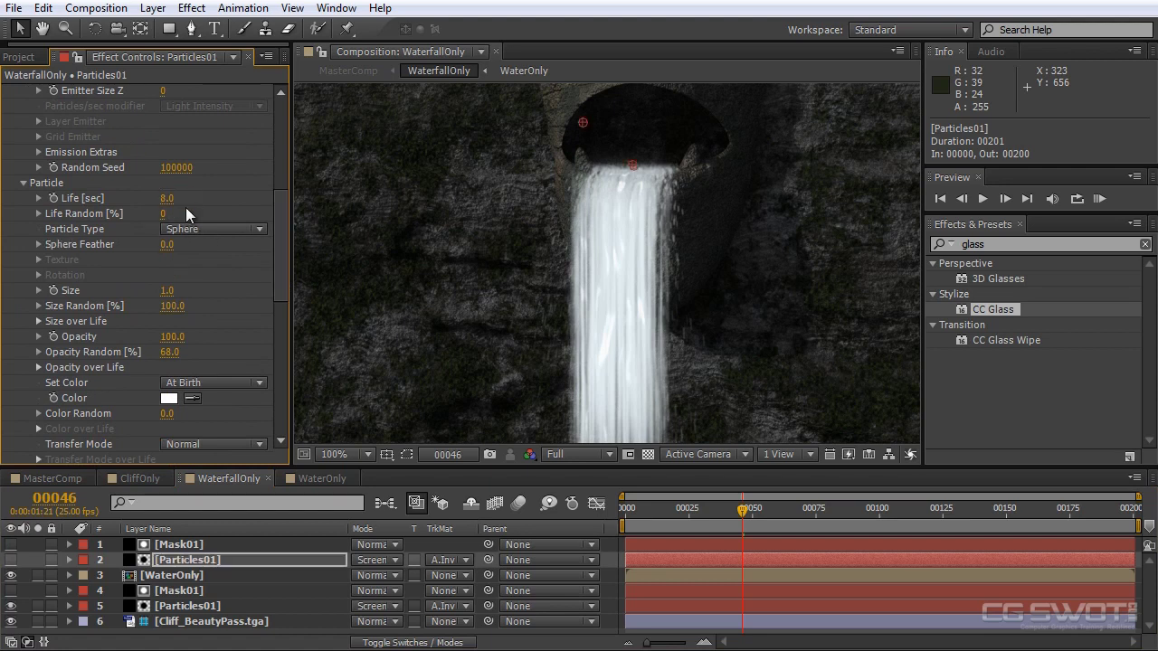
Make the upper Particles01 layer visible again and check the combined spray at frame 69
left_click_drag(281, 242, 277, 305)
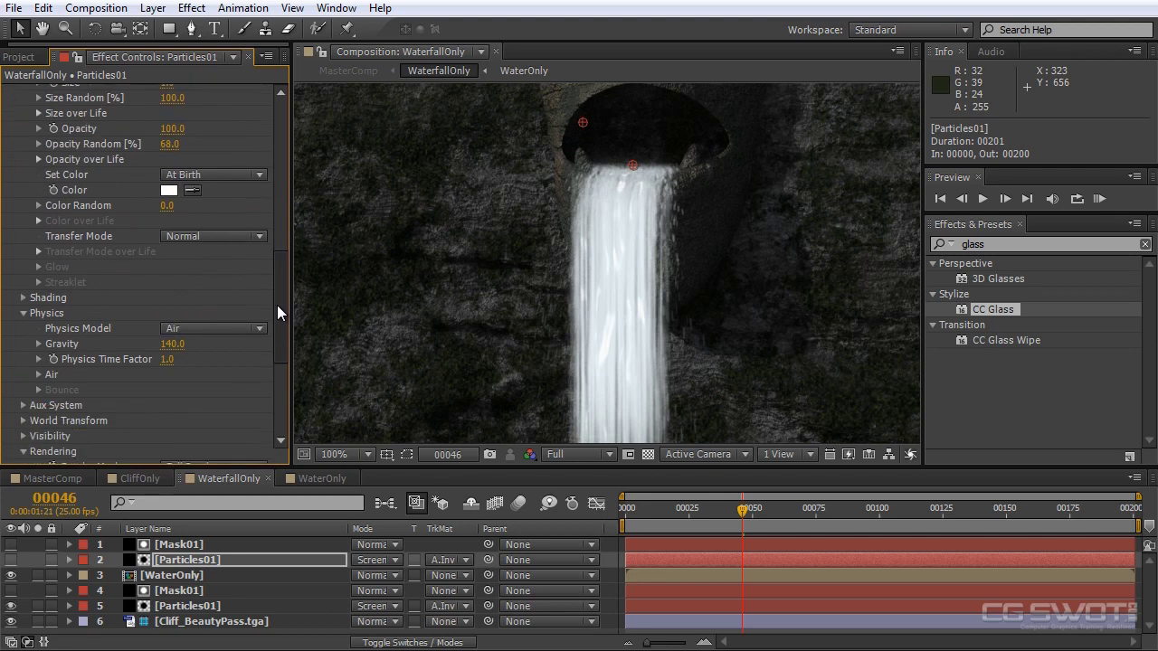
left_click(12, 561)
left_click_drag(722, 515, 801, 518)
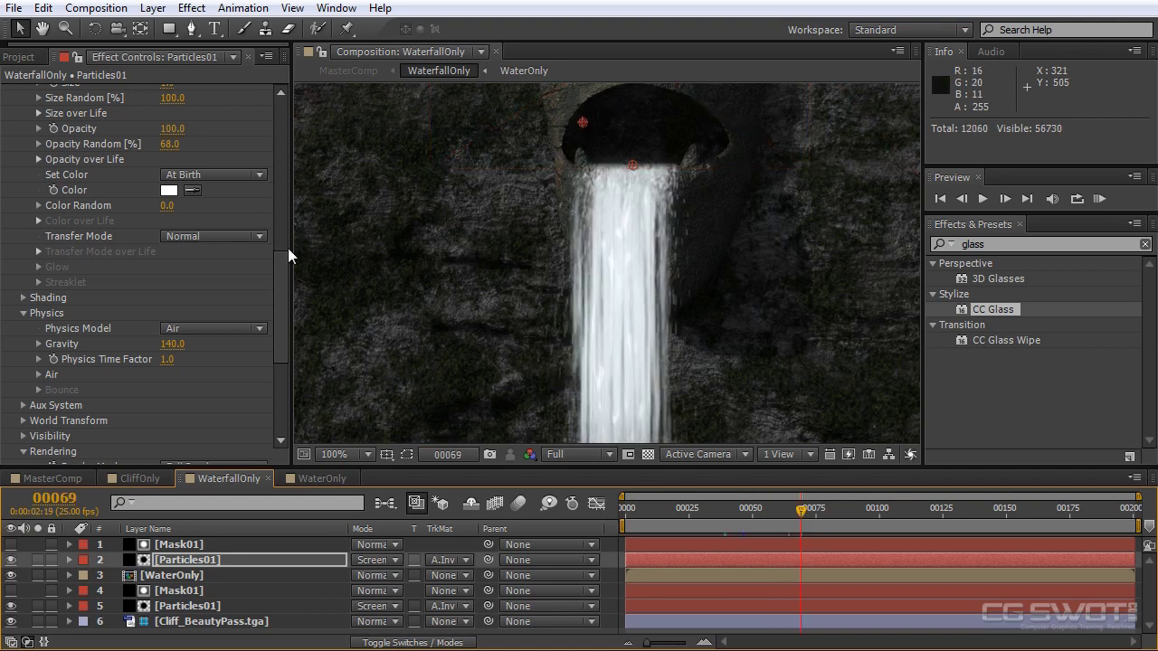
Set the lower Particles01 emitter's Particles/sec to 2100
left_click(196, 610)
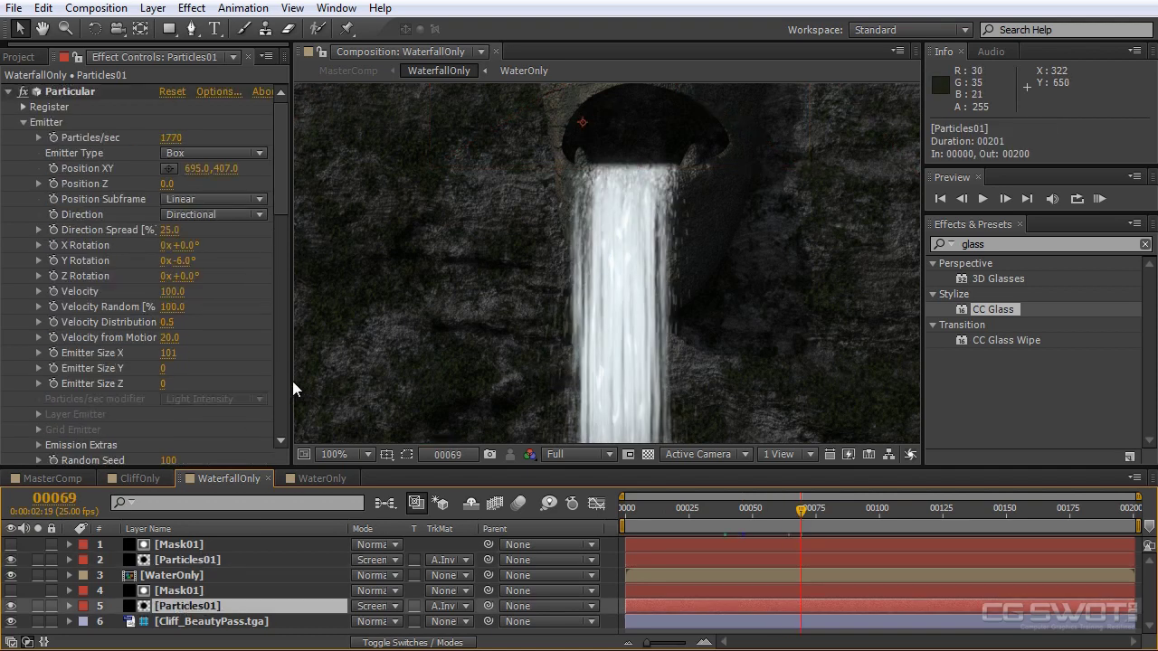
left_click(279, 154)
left_click_drag(170, 139, 196, 144)
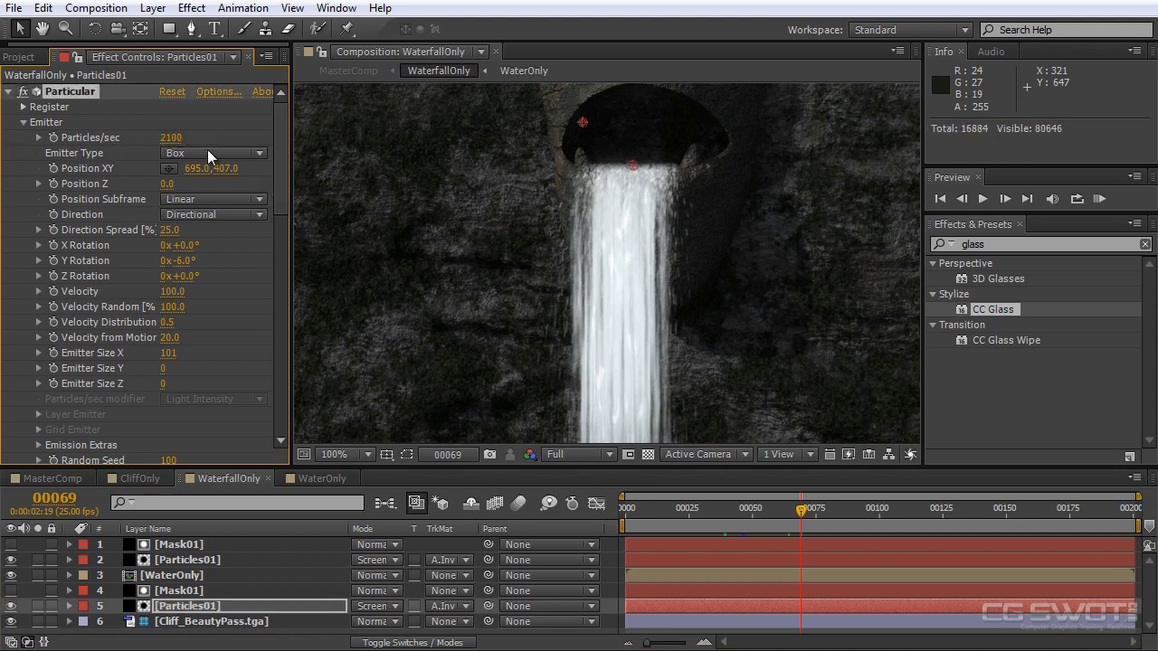
Try a particle Size of 0.5 on the lower Particles01 layer and check the spray at frame 76
left_click_drag(282, 169, 277, 248)
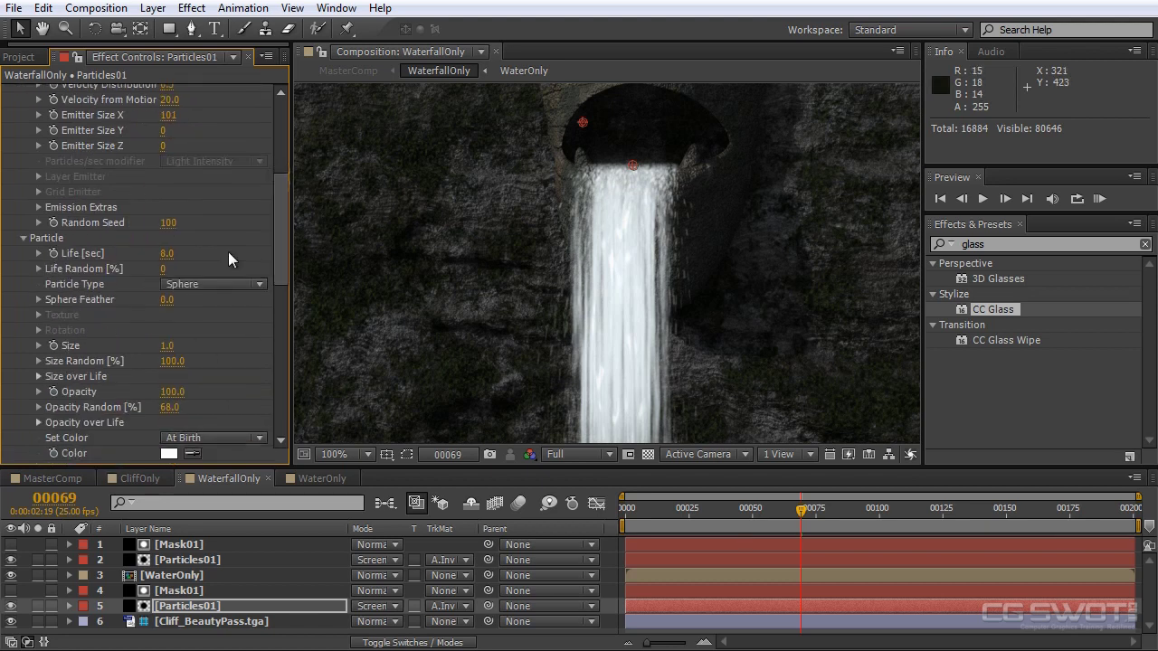
left_click(167, 345)
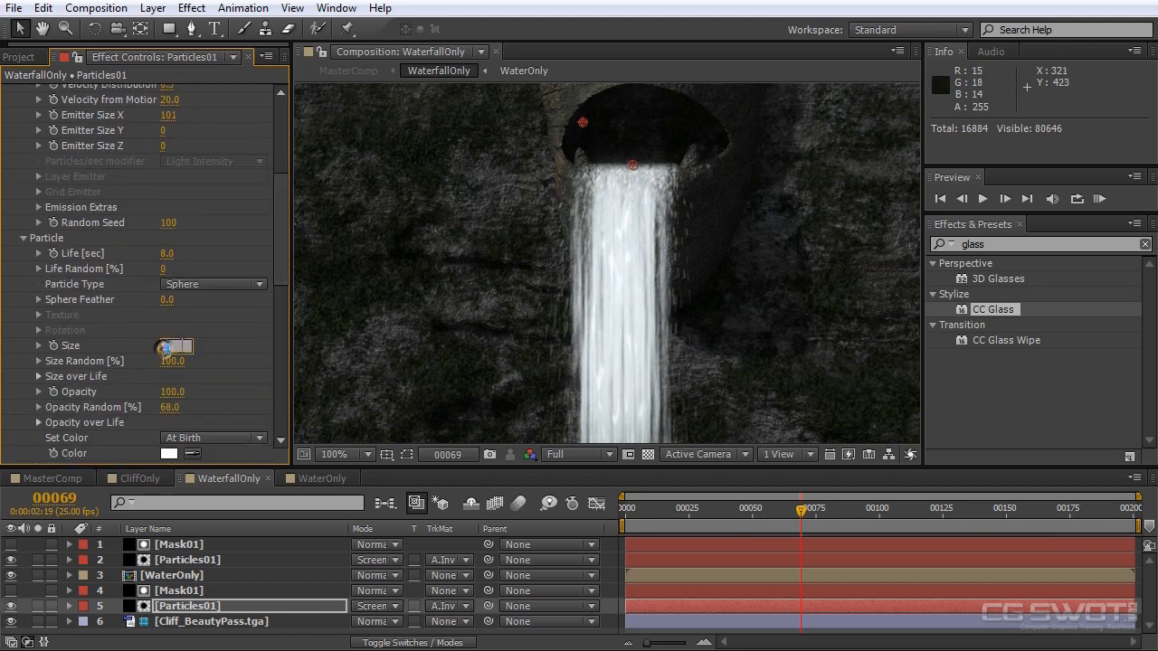
type("0.5")
key("Return")
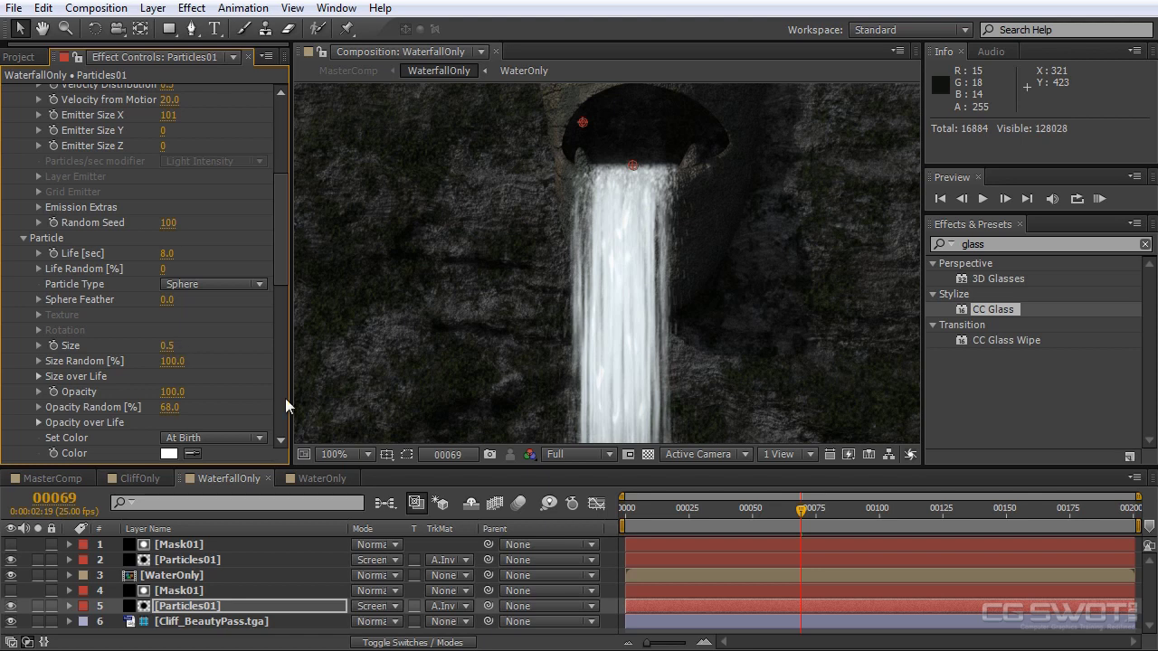
left_click_drag(624, 520, 819, 519)
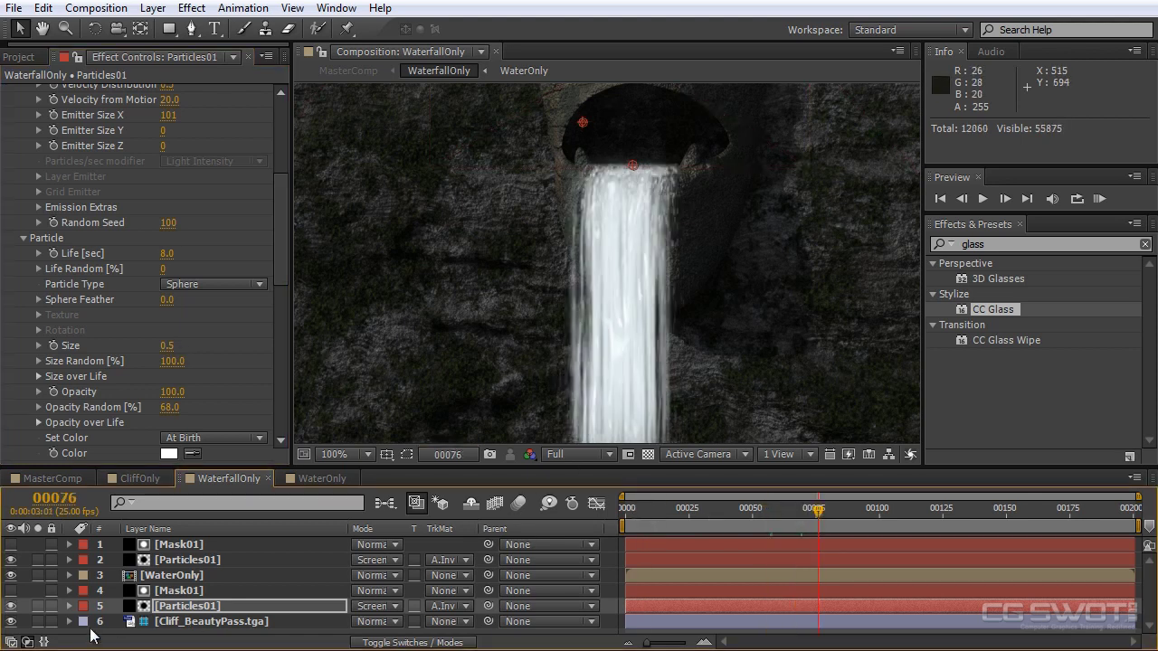
Compare the waterfall with and without the lower Particles01 layer by toggling its visibility
left_click(11, 605)
left_click(11, 605)
left_click(11, 606)
left_click(11, 606)
left_click(11, 606)
left_click(11, 606)
left_click(10, 606)
left_click(11, 605)
left_click(11, 608)
Set the lower Particles01's particle Size to 0.8, trying 1.0 first
left_click(165, 348)
key("Return")
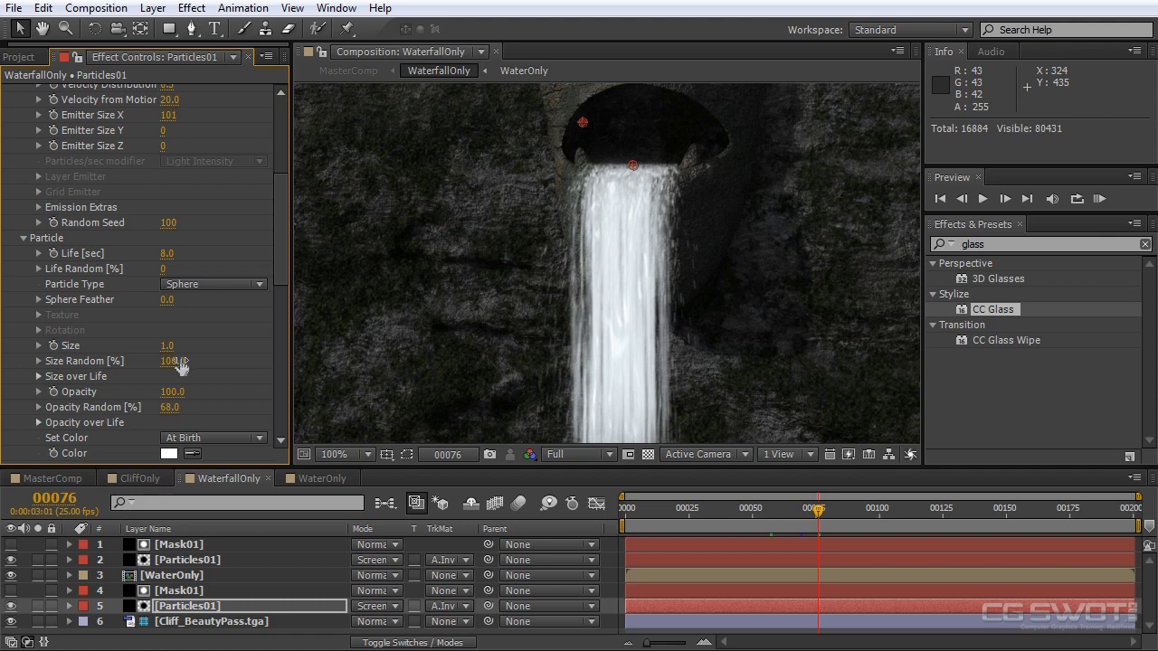
left_click(172, 346)
type(".8")
key("Return")
Set the particle Size of the upper Particles01 layer to 0.5
key("ctrl+Up")
key("ctrl+Up")
key("ctrl+Up")
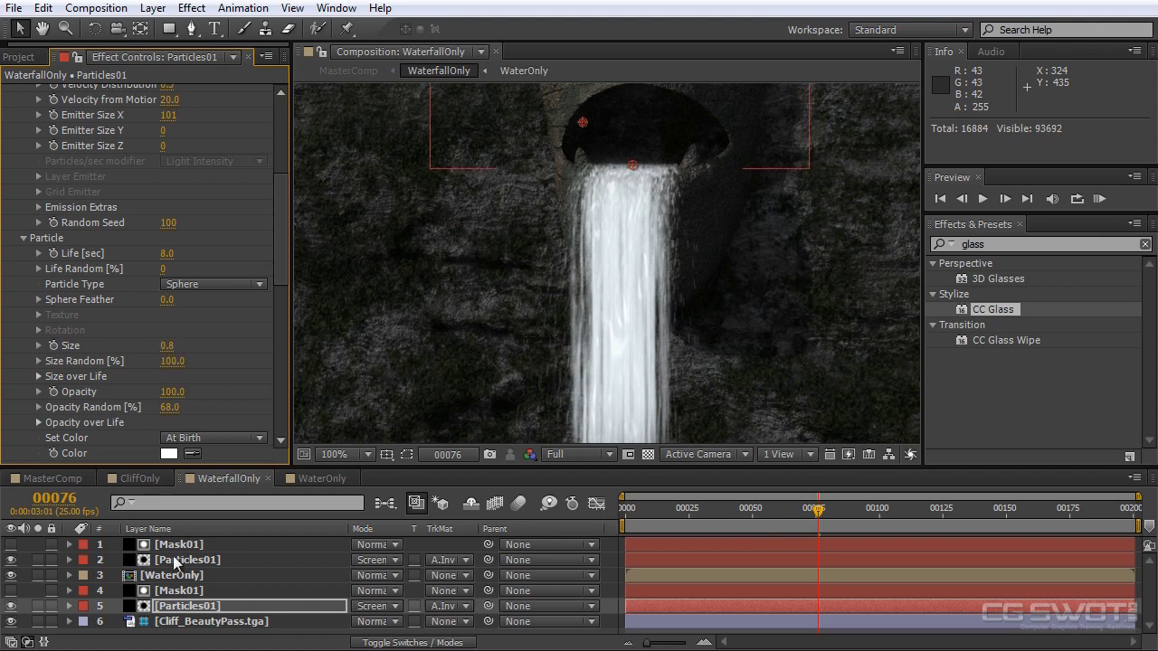
left_click_drag(277, 215, 279, 262)
left_click(169, 379)
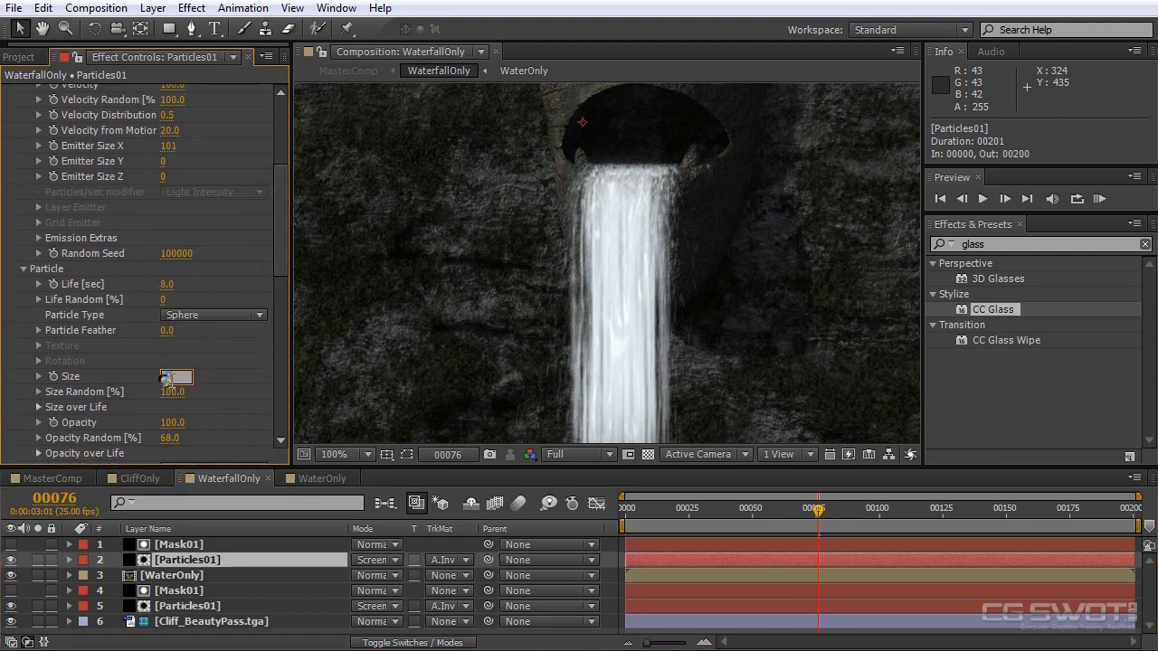
type(".5")
key("Return")
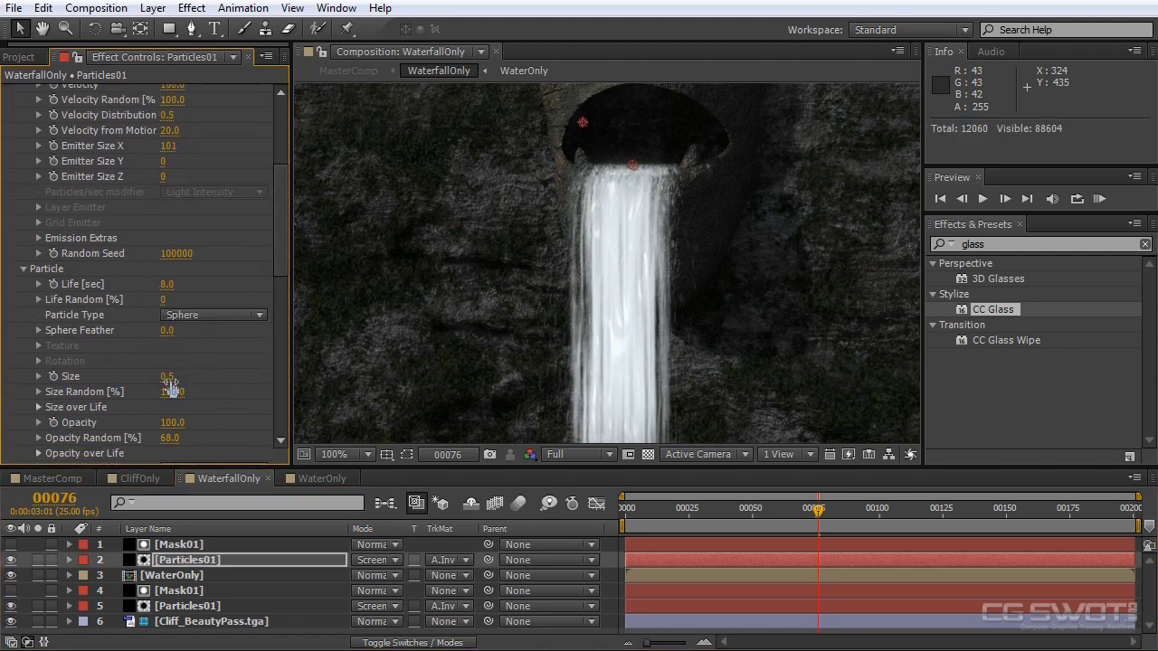
Set the upper Particles01 emitter's Particles/sec to 2490 and check the spray at frame 91
left_click_drag(279, 213, 278, 118)
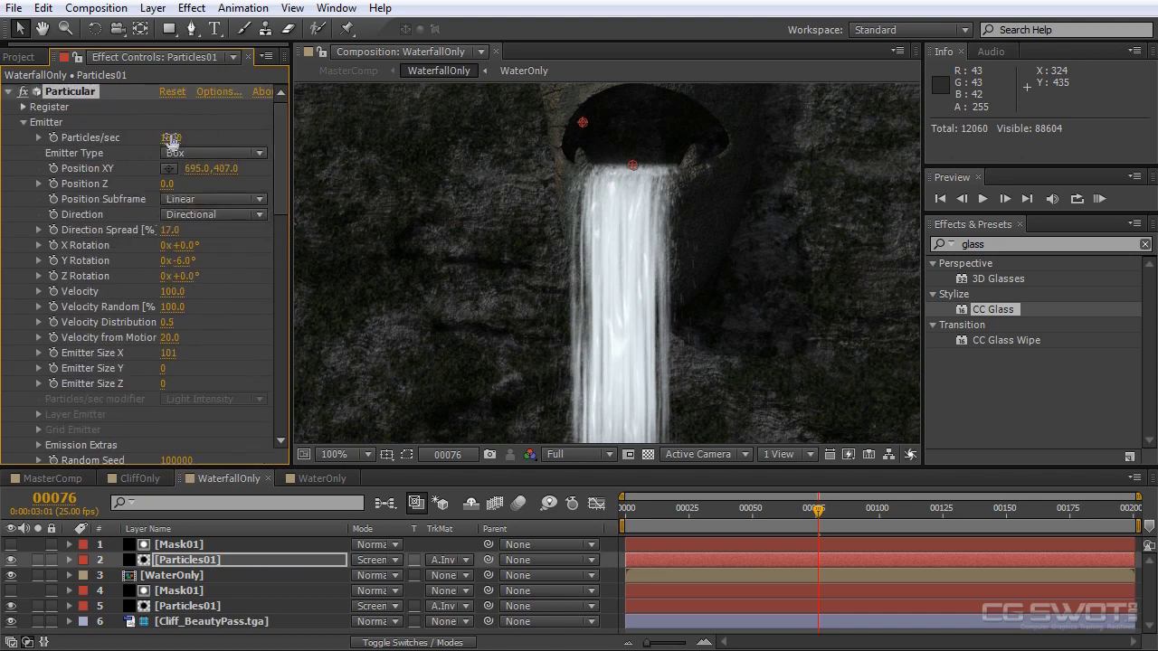
left_click_drag(175, 136, 257, 138)
left_click_drag(661, 528, 856, 517)
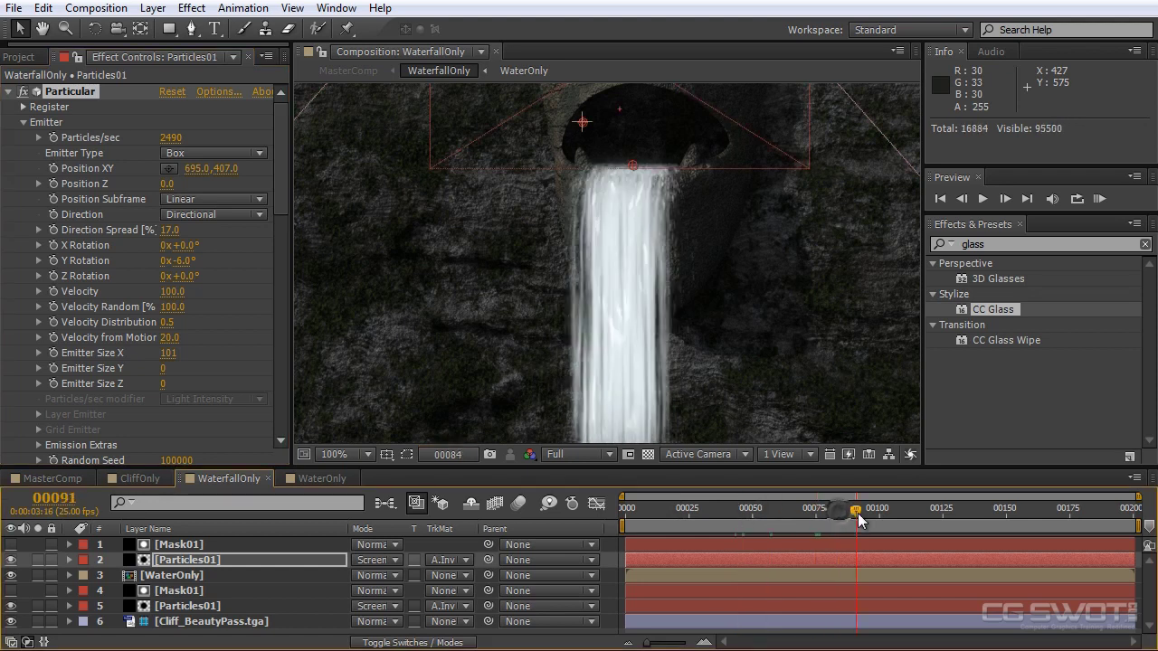
Preview the waterfall in MasterComp at 100% magnification, playing from the first frame
left_click(85, 477)
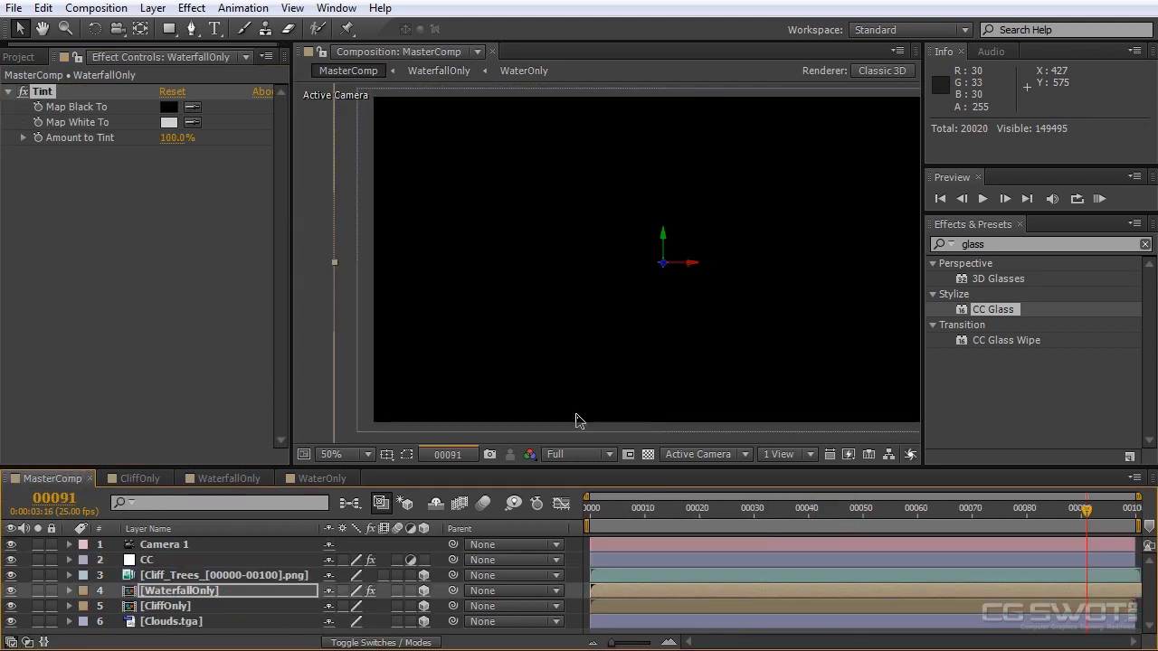
scroll(751, 303, "up", 2)
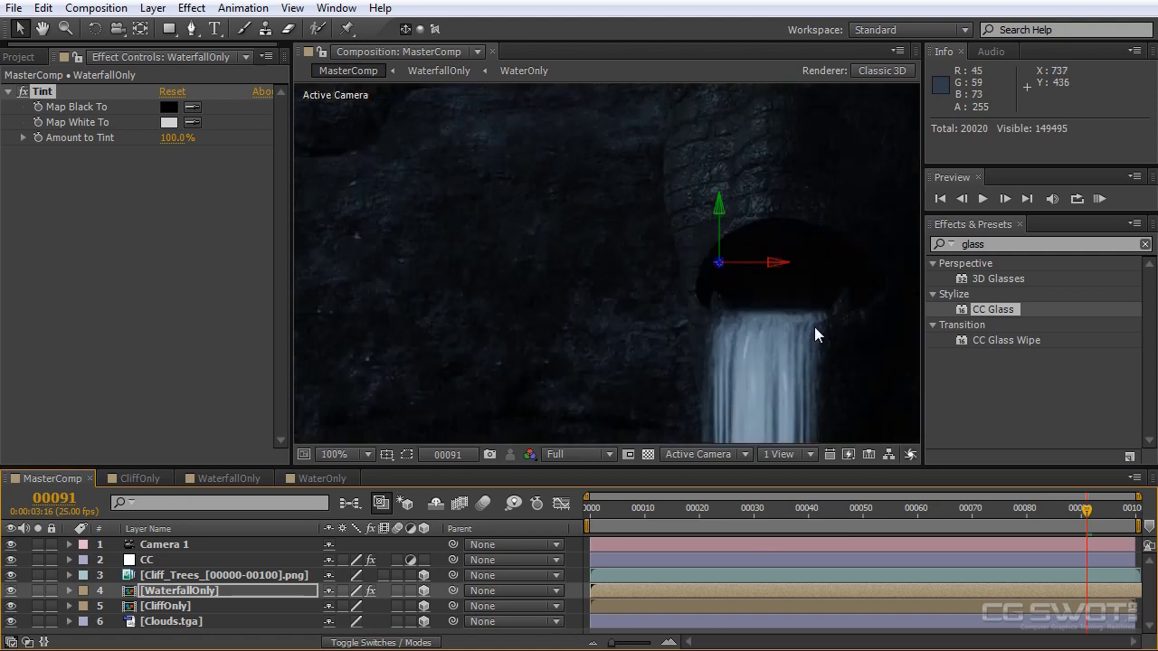
left_click_drag(818, 331, 663, 140)
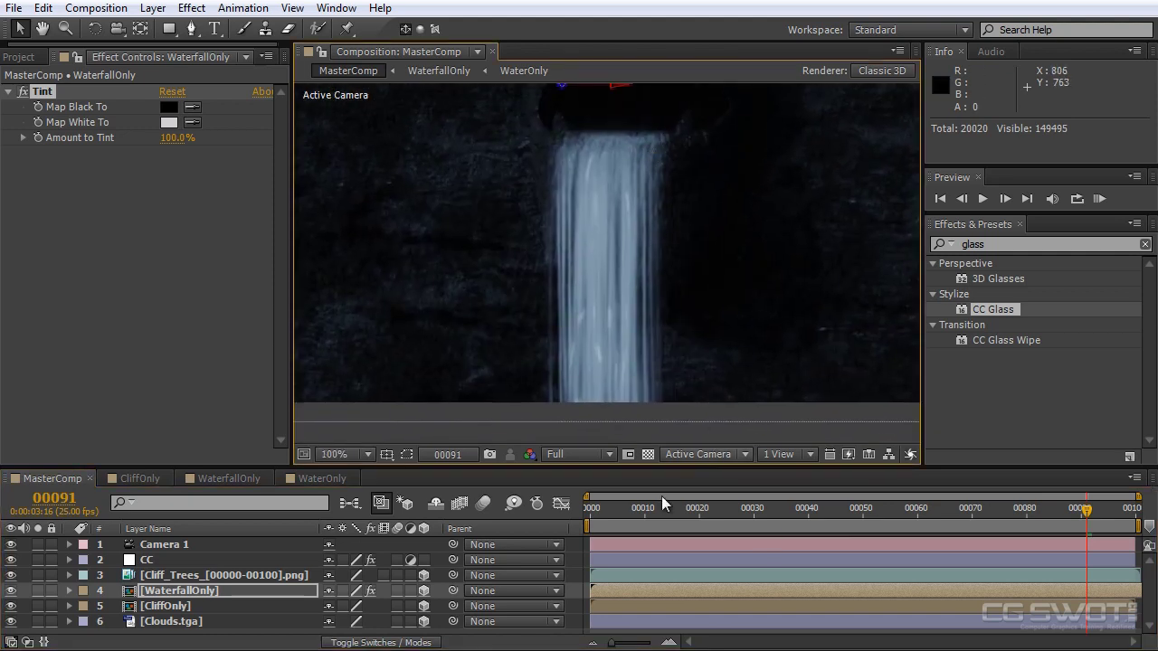
key("Home")
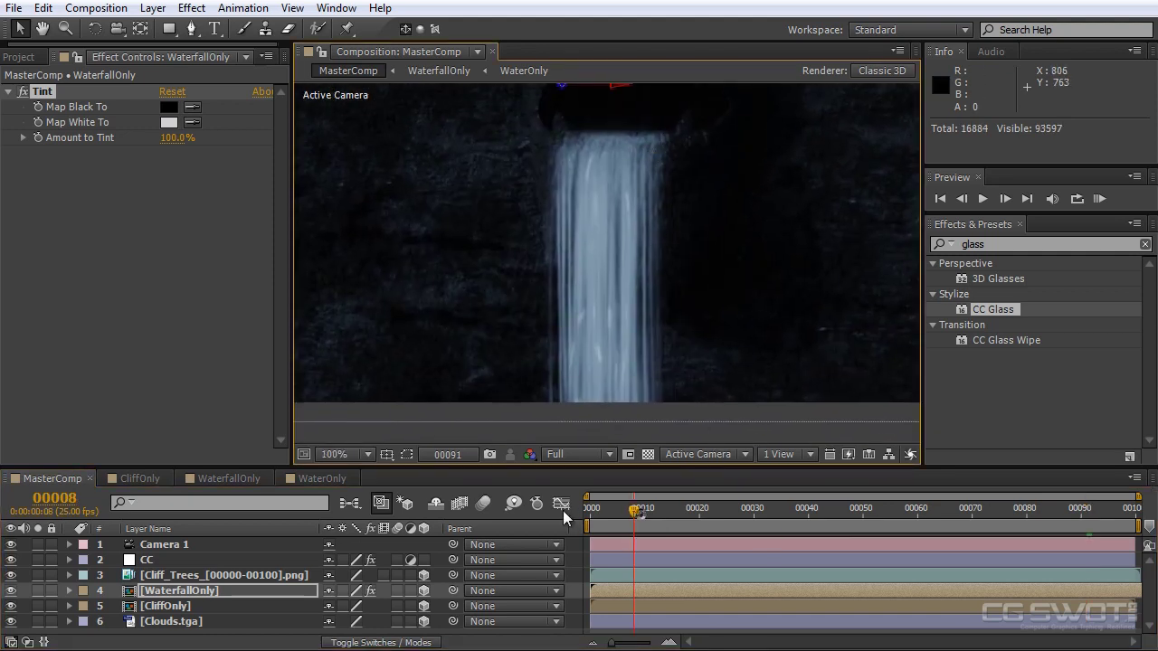
key("KP_0")
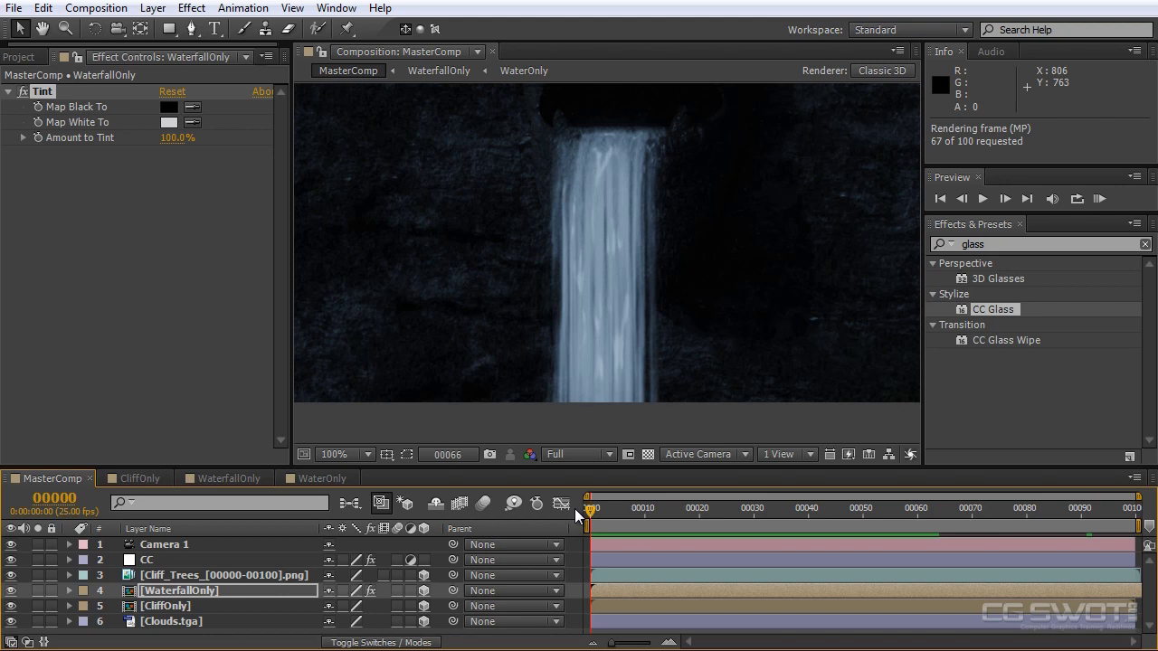
key("space")
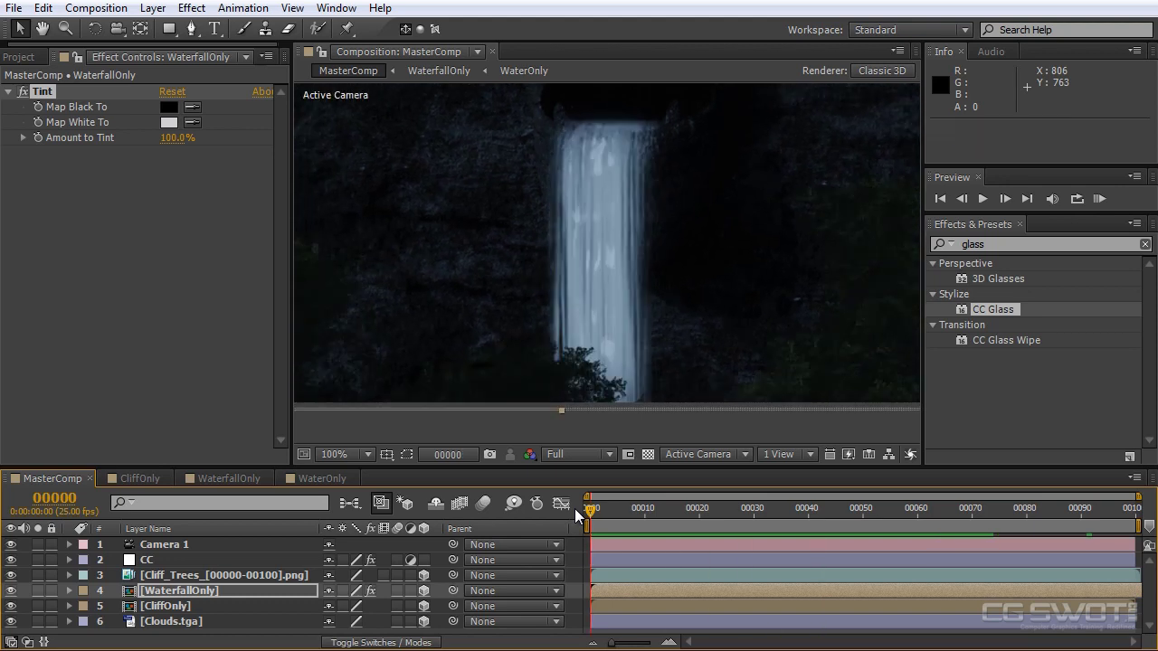
In the WaterOnly composition, select and solo the topmost WaterFall layer that carries CC Glass
left_click(327, 474)
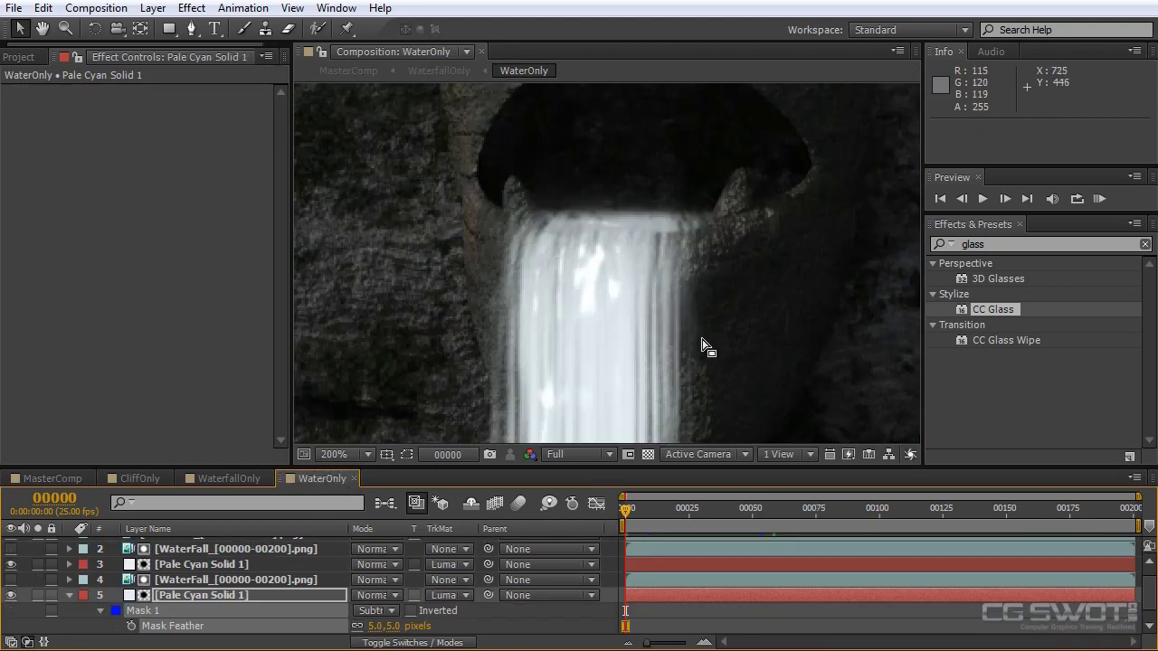
left_click_drag(702, 362, 687, 220)
key("comma")
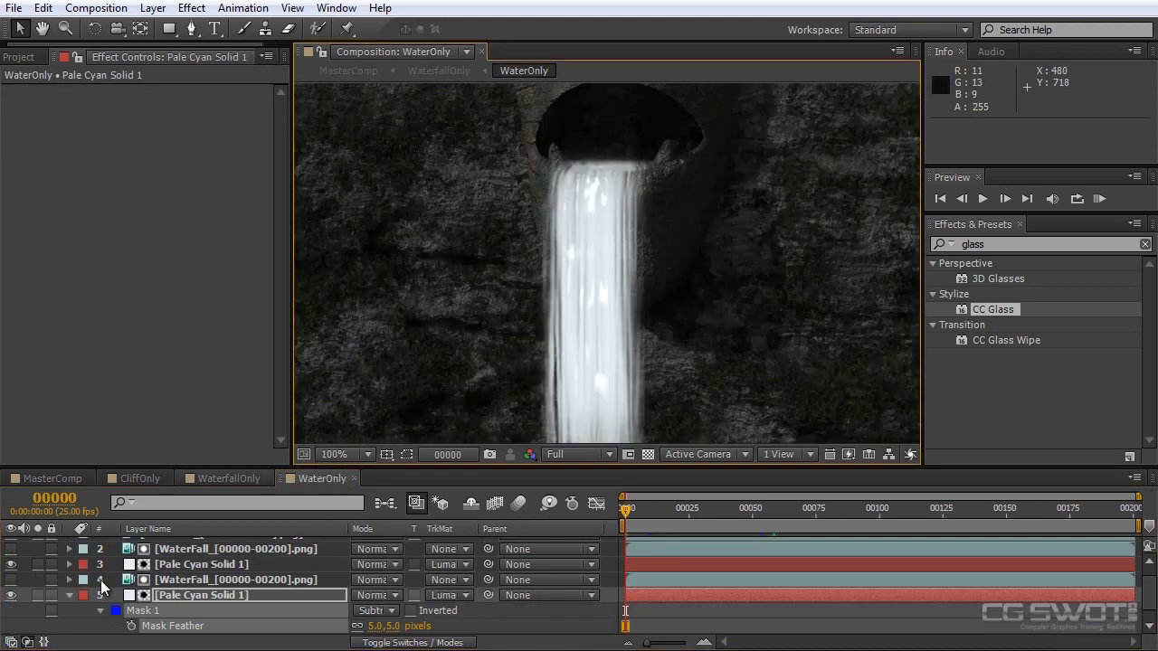
scroll(240, 561, "up", 1)
left_click(219, 548)
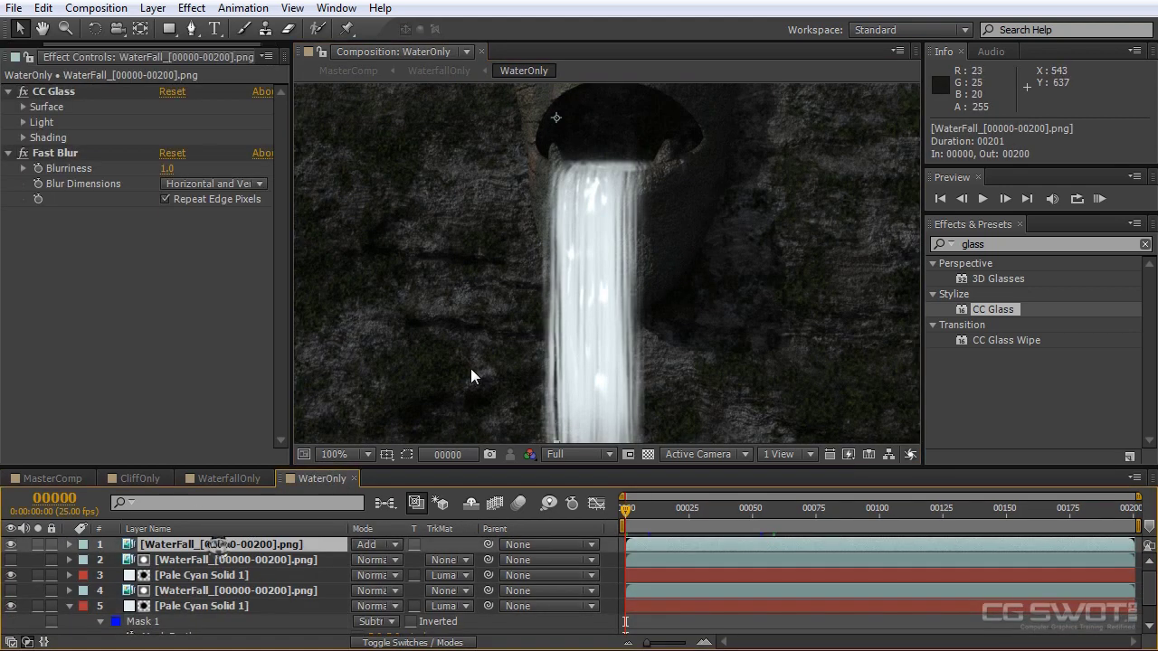
left_click_drag(593, 358, 588, 316)
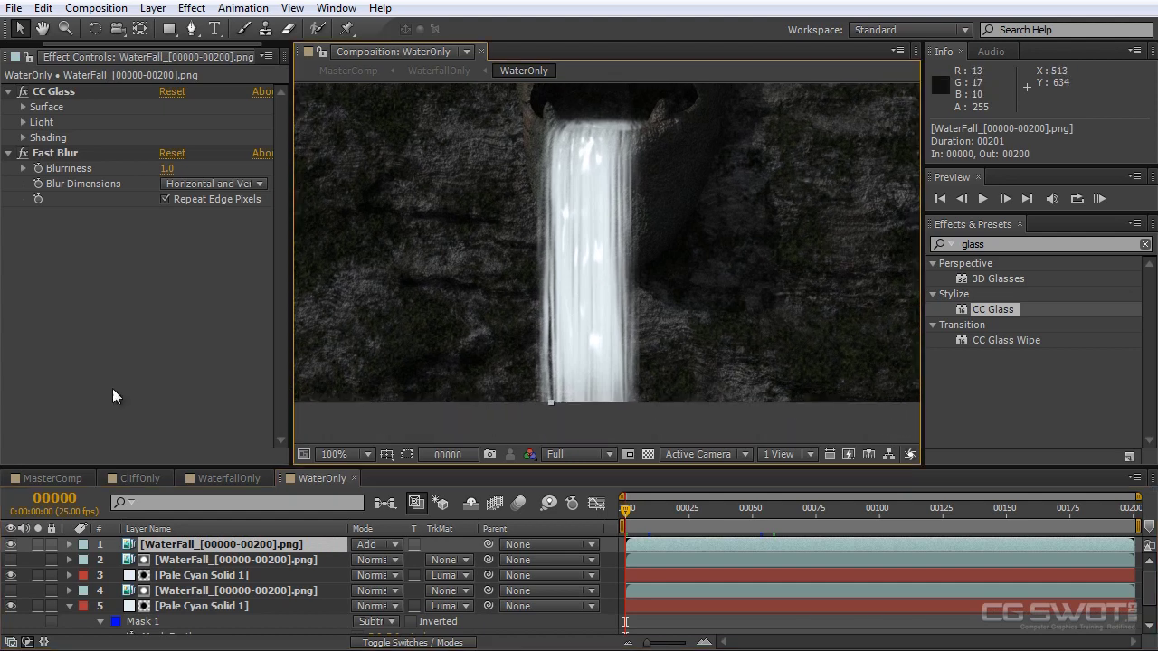
left_click(37, 545)
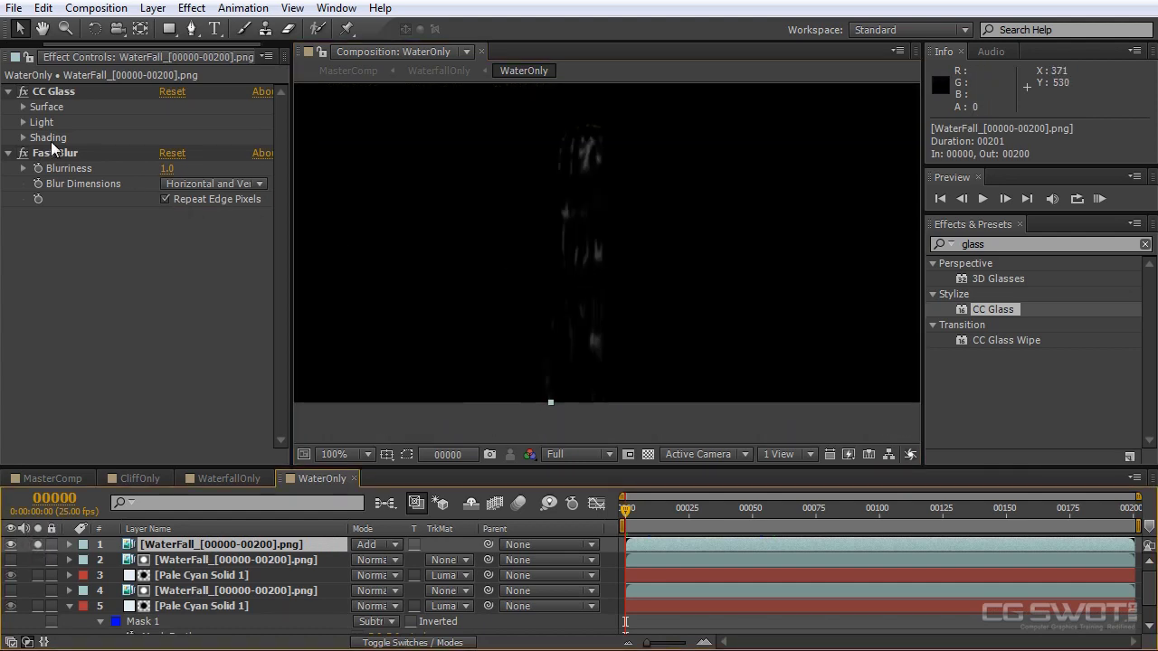
Set the CC Glass light to Intensity 65, Height 100 and Direction 107° on the top WaterFall layer
left_click(23, 107)
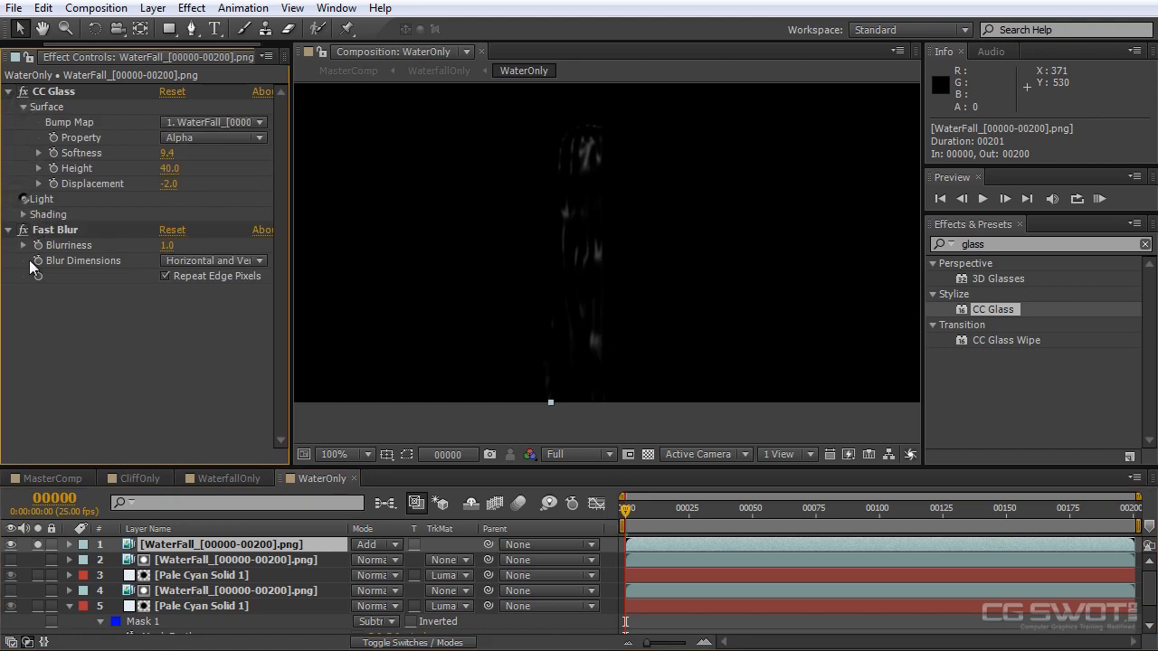
left_click(23, 199)
left_click(23, 323)
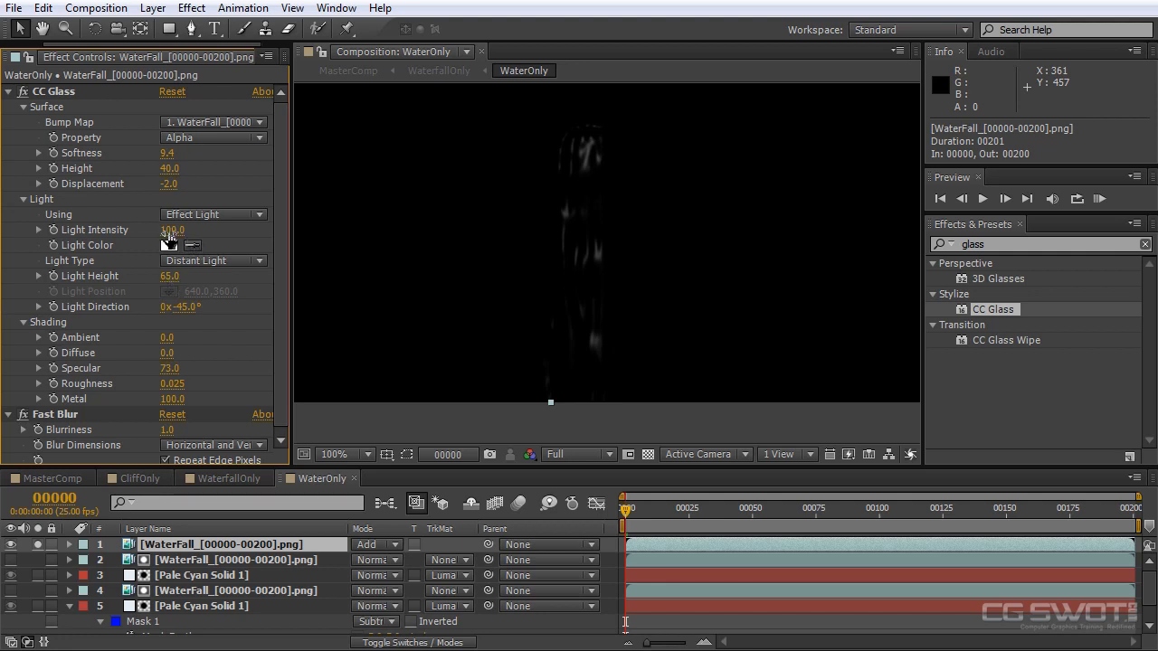
left_click_drag(170, 230, 138, 230)
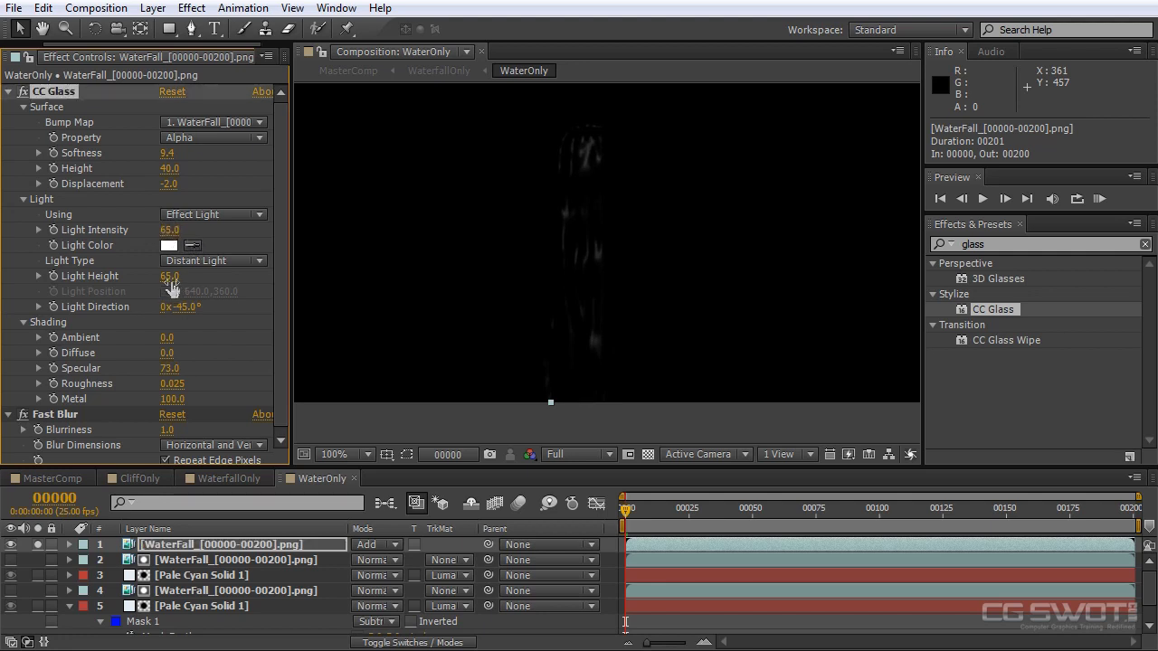
left_click_drag(170, 276, 234, 275)
left_click_drag(189, 314, 323, 306)
left_click_drag(176, 283, 199, 276)
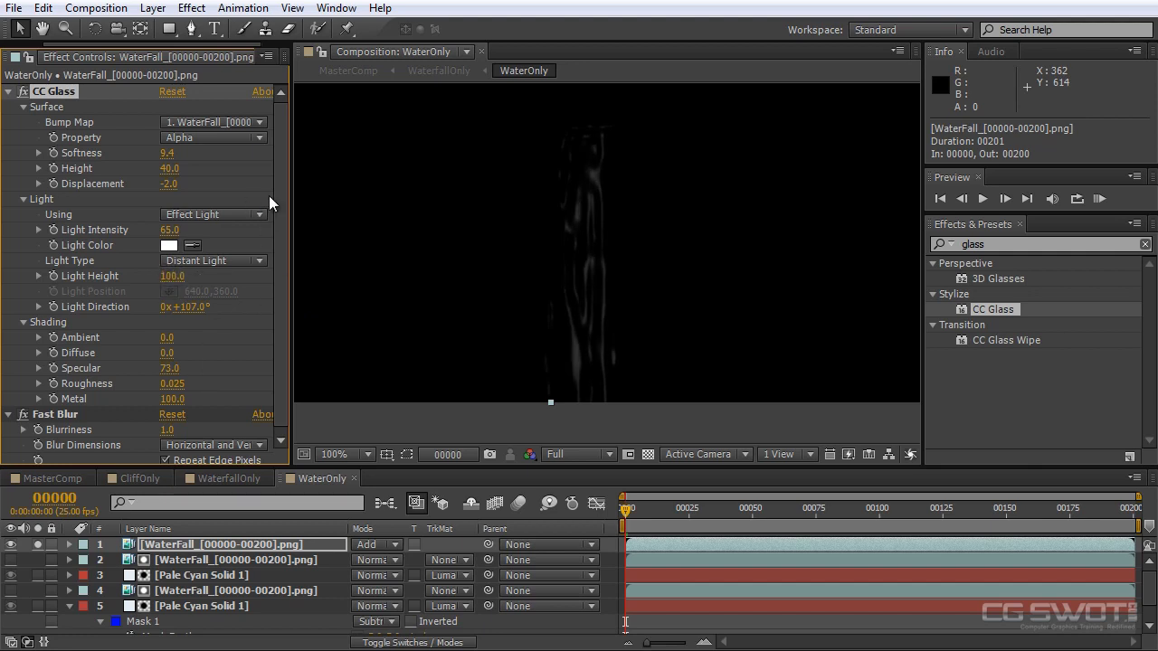
Set the CC Glass surface to Softness 6, Height 48 and Displacement -26, and unsolo the layer
left_click_drag(167, 172, 139, 185)
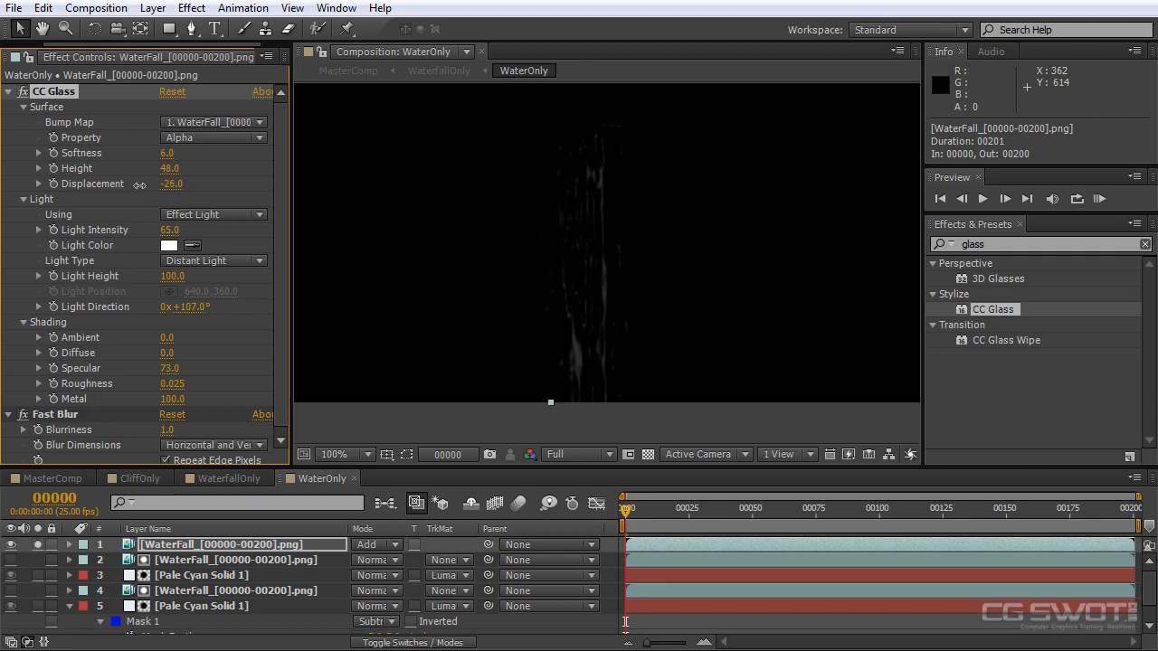
left_click(38, 545)
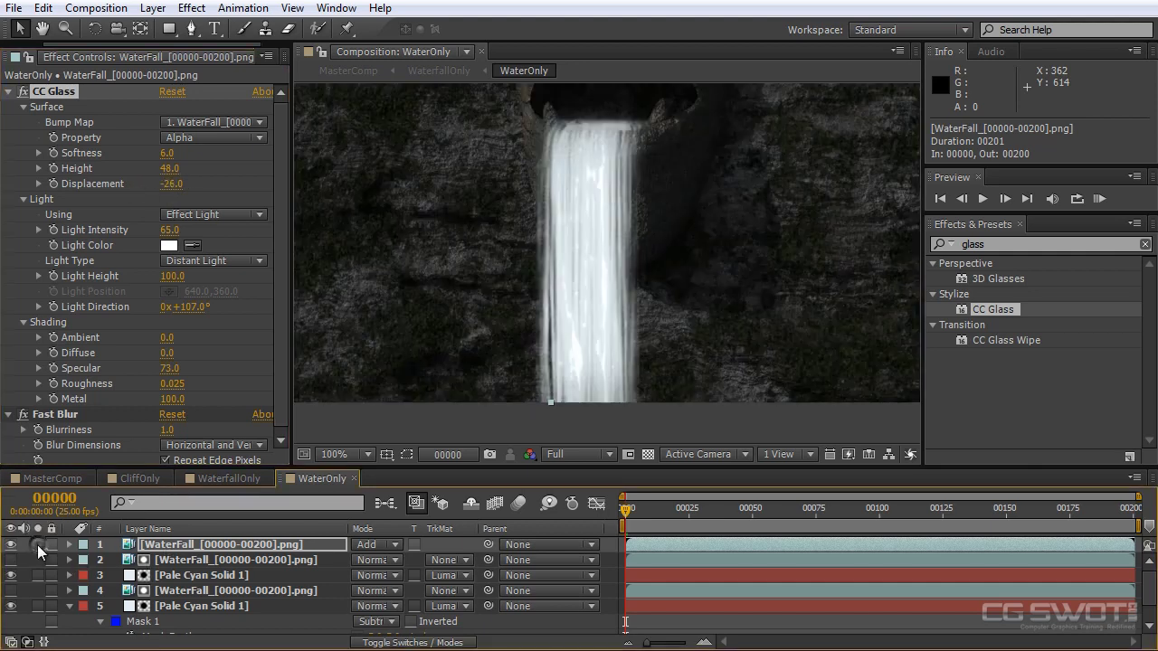
Set the top WaterFall layer's blending mode to Screen and its Opacity to 100%, checking the water at frame 84
left_click(234, 548)
left_click(391, 545)
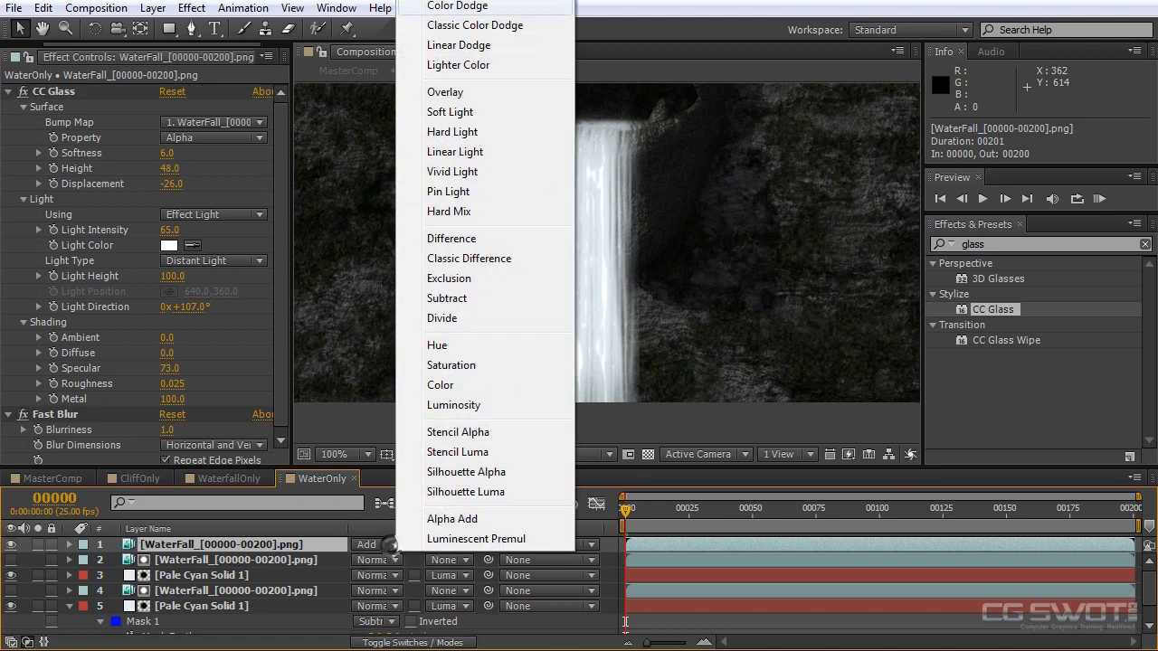
left_click(488, 6)
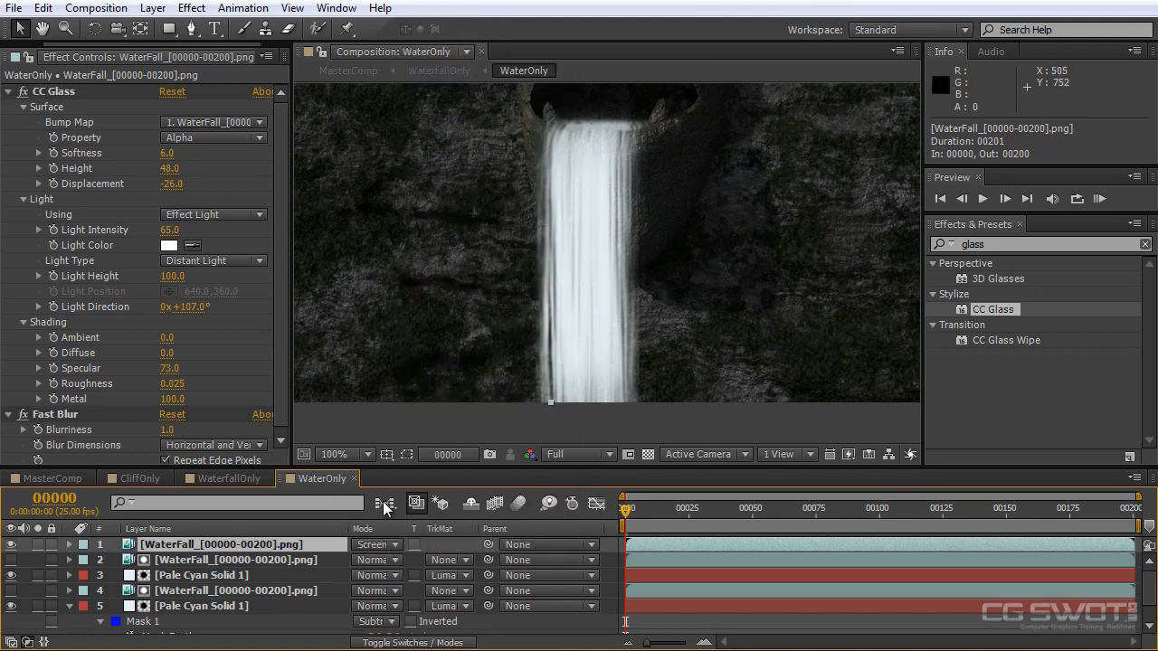
key("t")
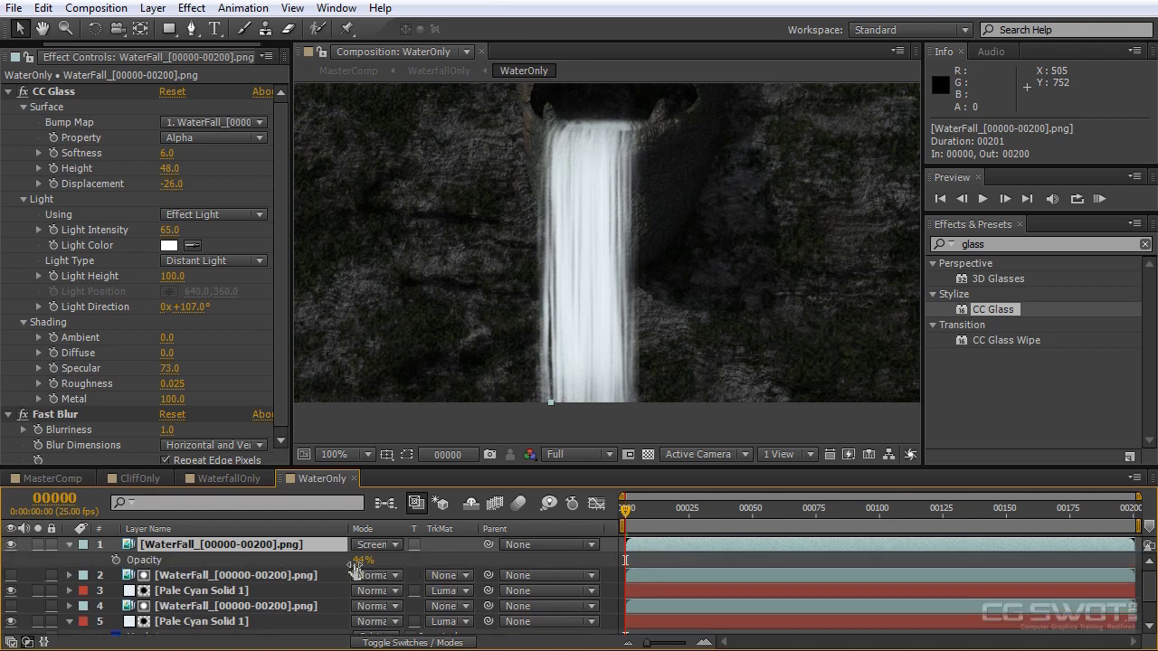
left_click_drag(357, 567, 838, 512)
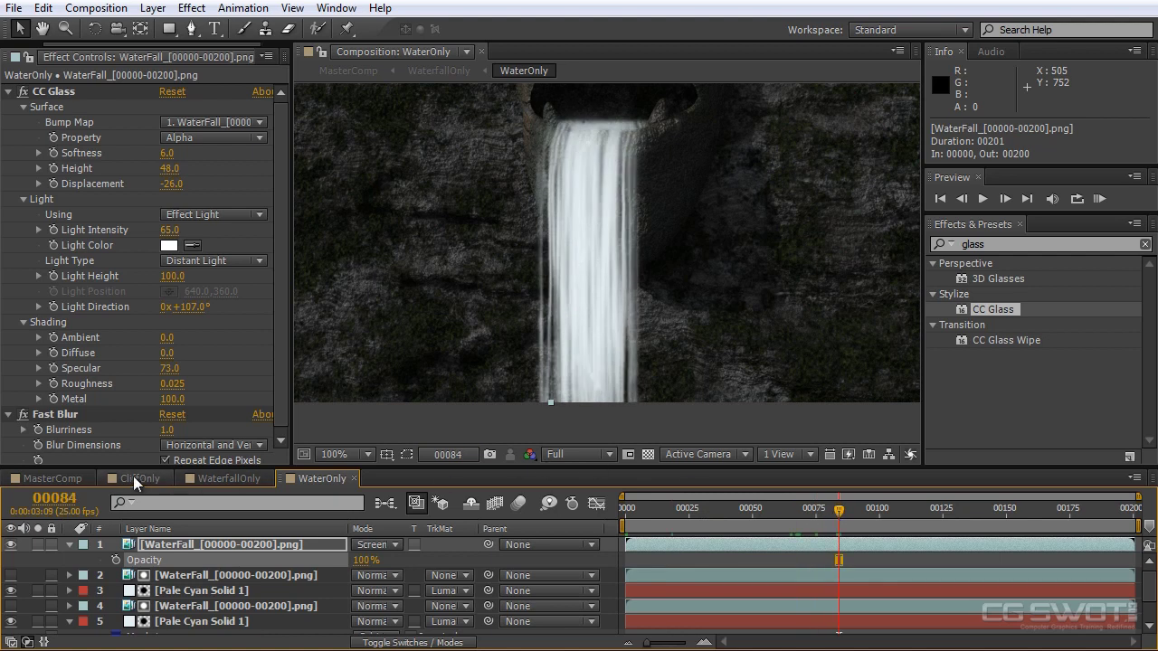
Play a RAM preview of the MasterComp composition from frame 0 to check the waterfall's motion
left_click(50, 481)
key("Home")
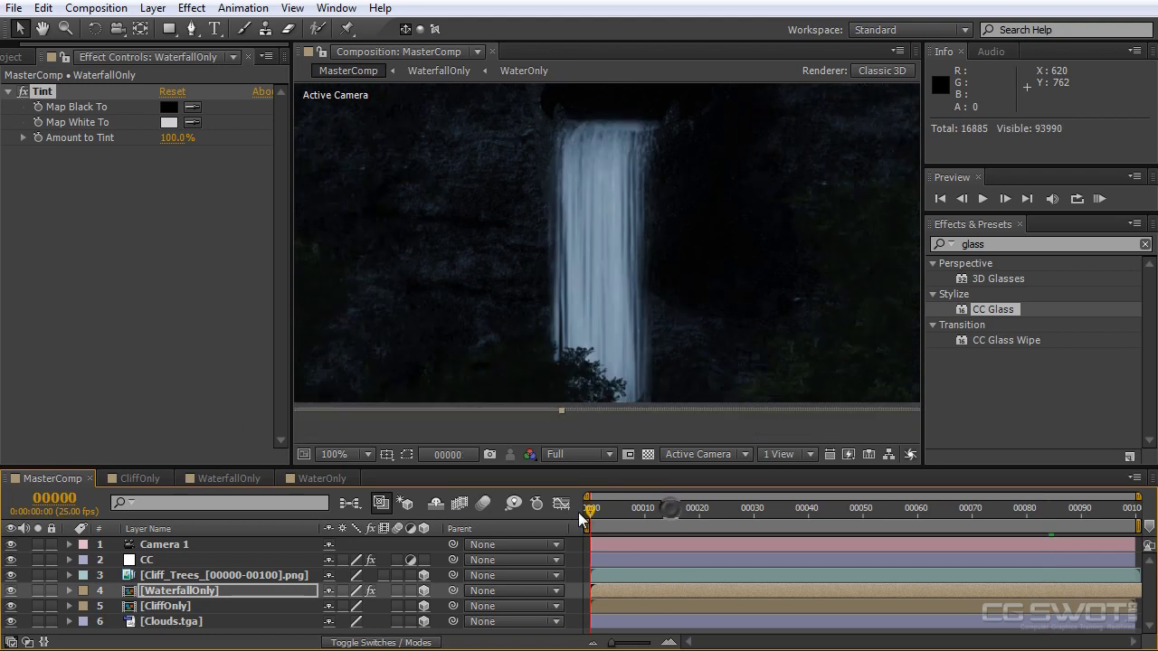
key("KP_0")
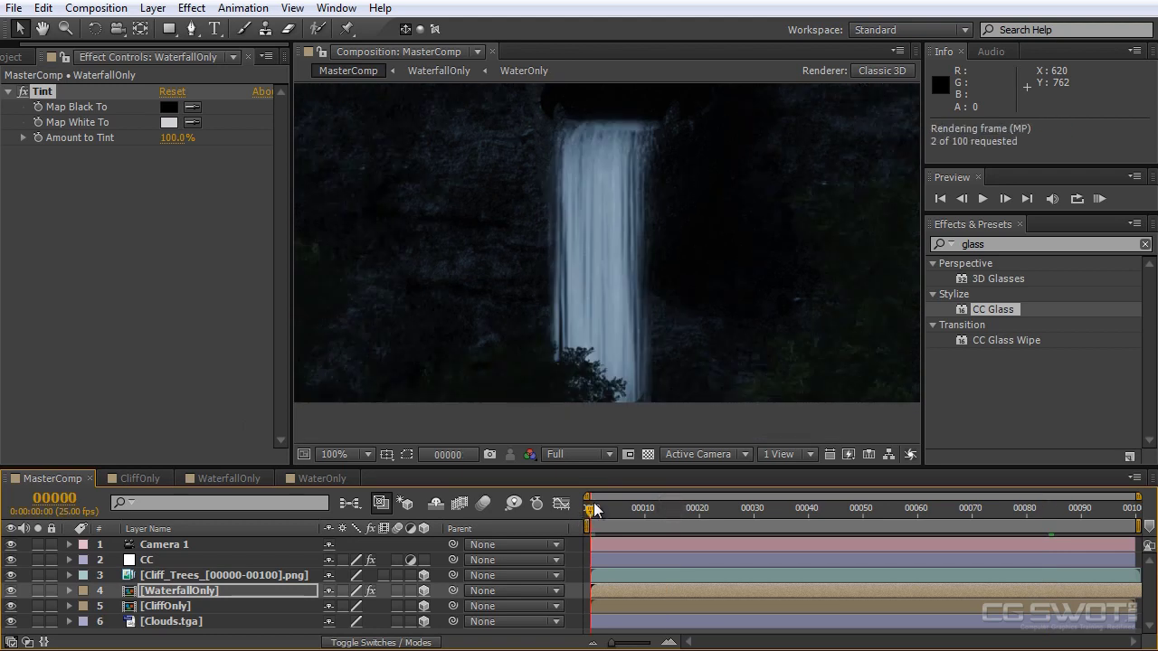
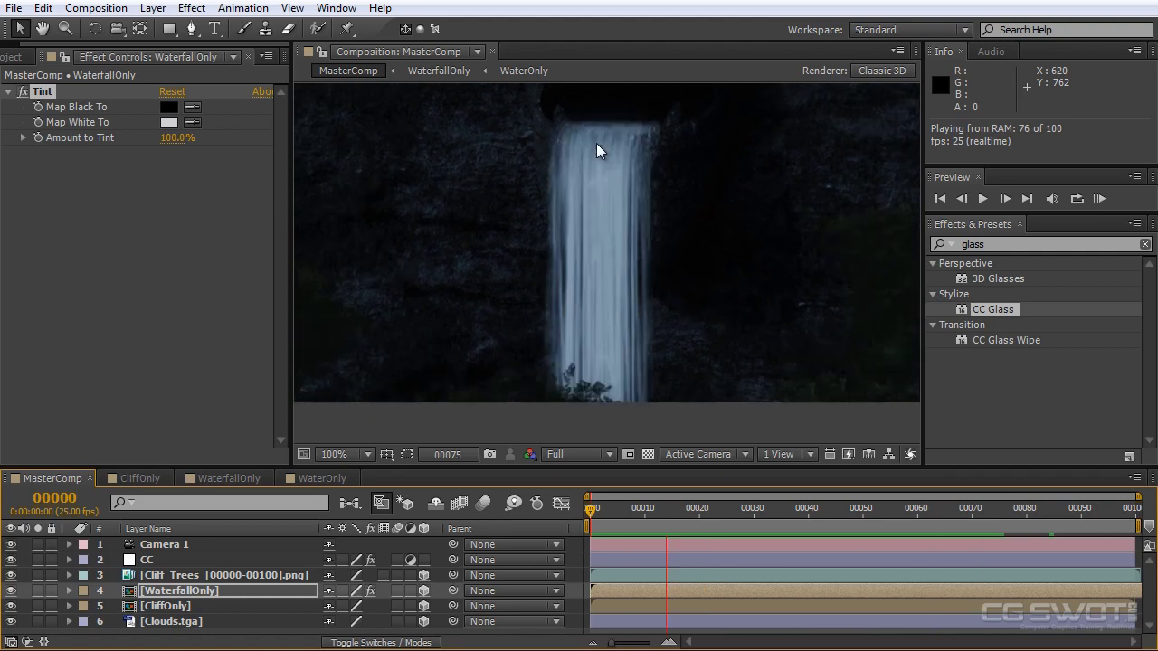
left_click(645, 510)
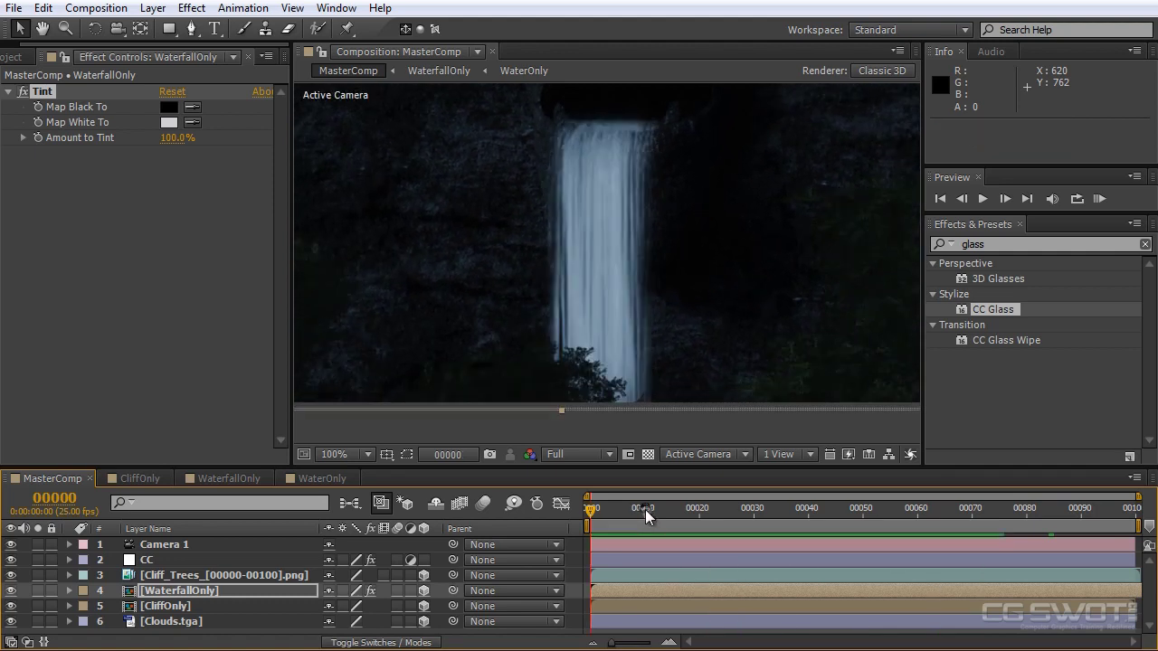
In the WaterOnly composition, create a 1280 x 720 px solid in a pale cyan sampled from the waterfall
left_click(320, 478)
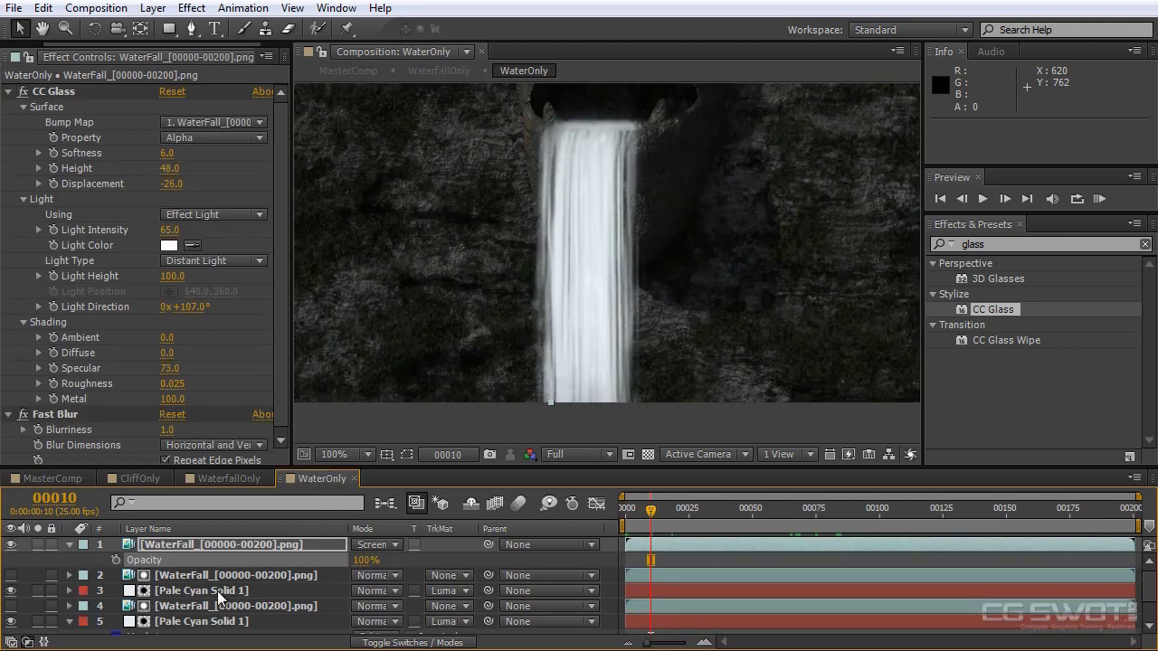
scroll(666, 211, "up", 1)
left_click_drag(679, 206, 718, 370)
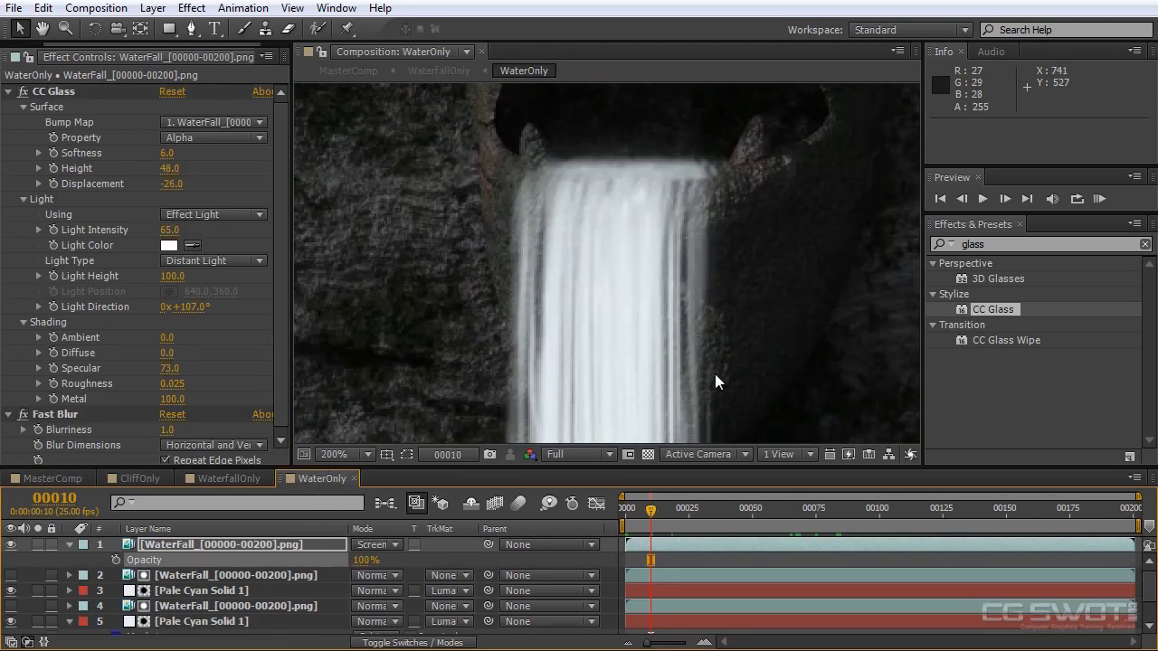
left_click(152, 8)
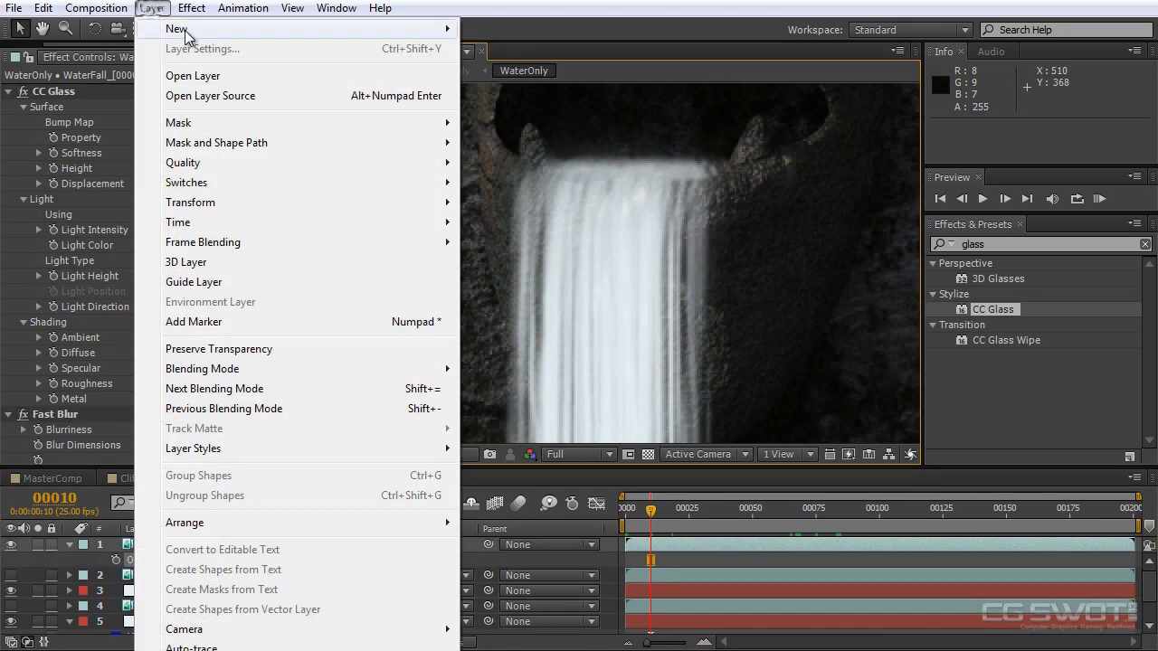
mouse_move(181, 28)
left_click(514, 51)
left_click(495, 533)
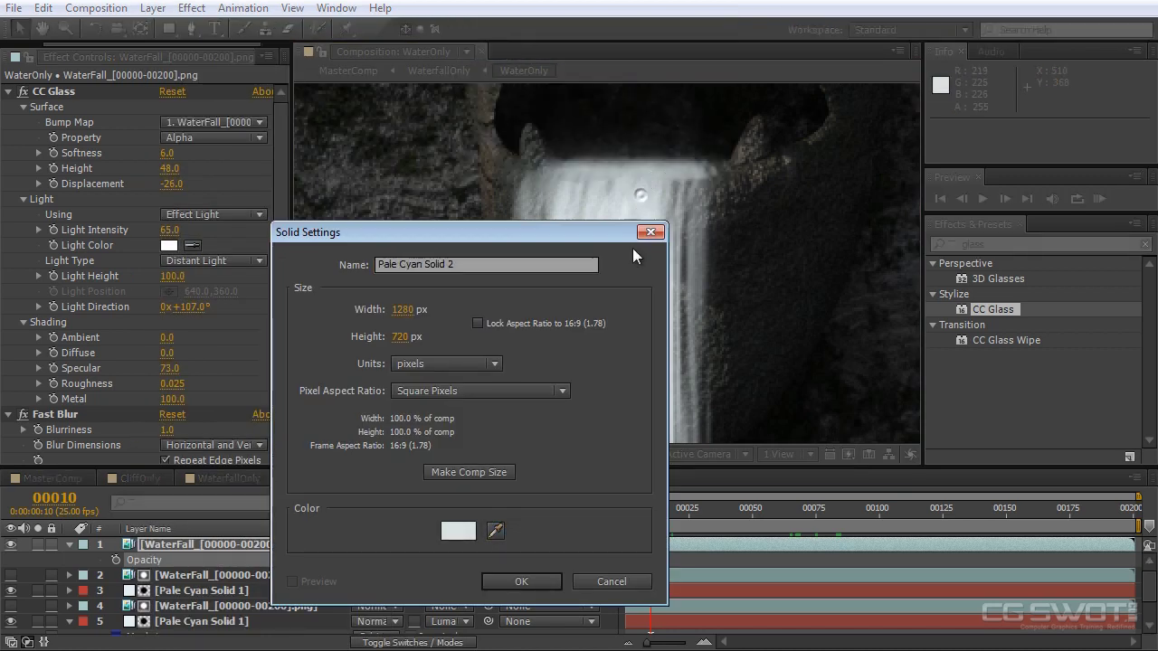
left_click(522, 582)
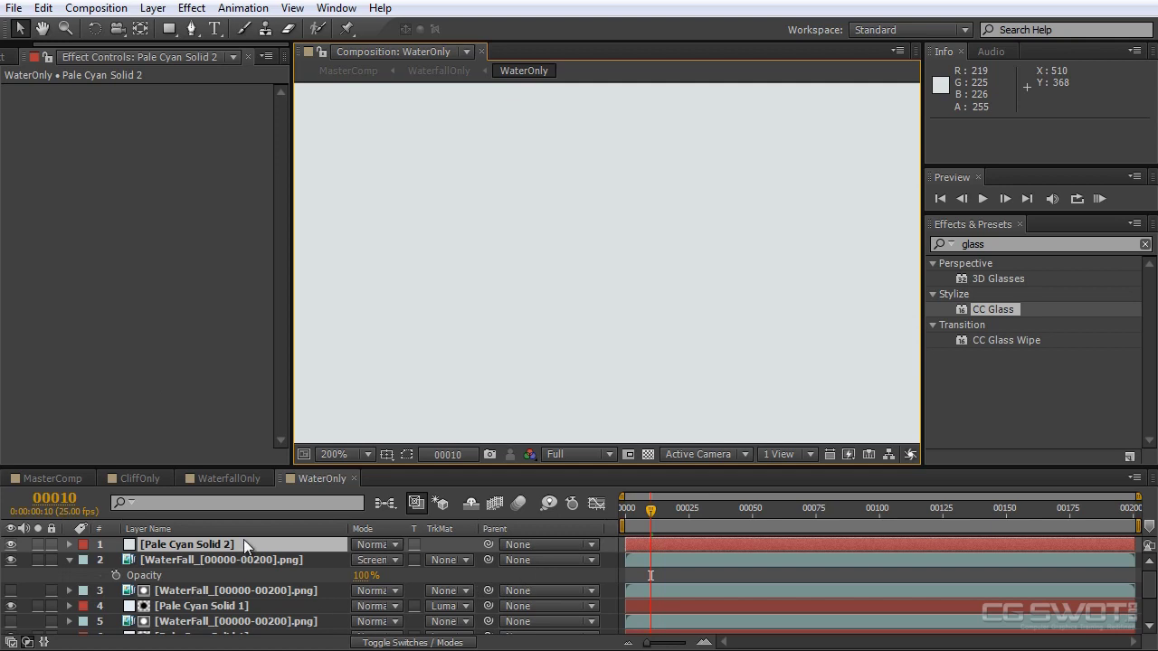
Place the Pale Cyan Solid 2 layer directly above Cliff_BeautyPass.tga in the layer stack and hide it
left_click_drag(249, 555, 251, 620)
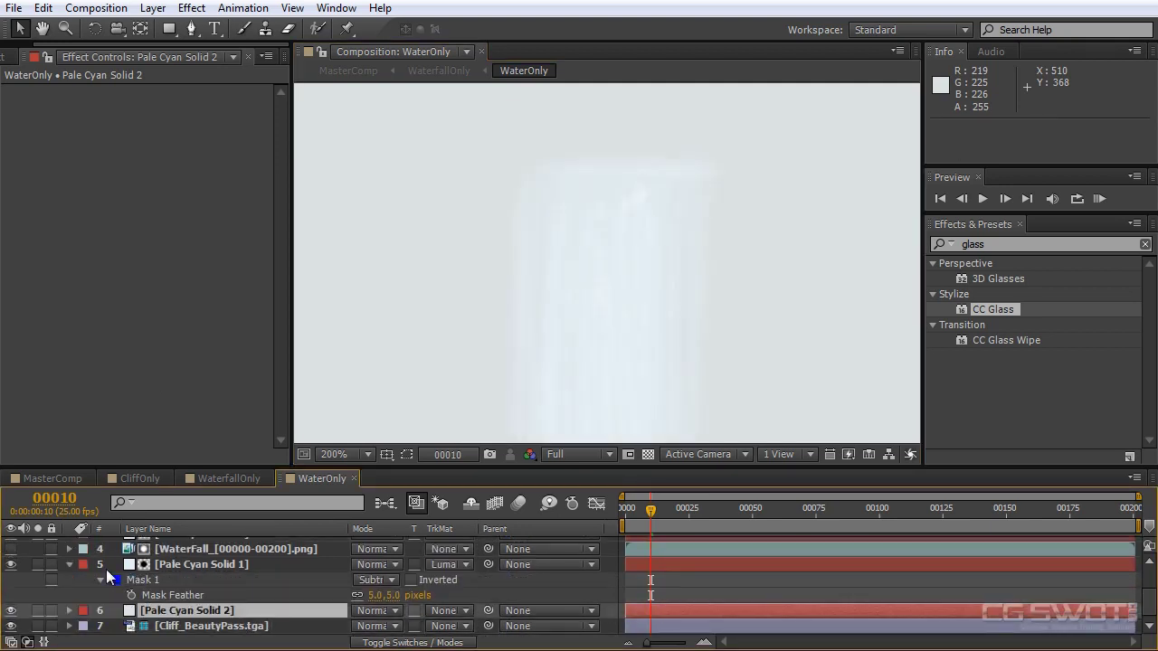
left_click(69, 566)
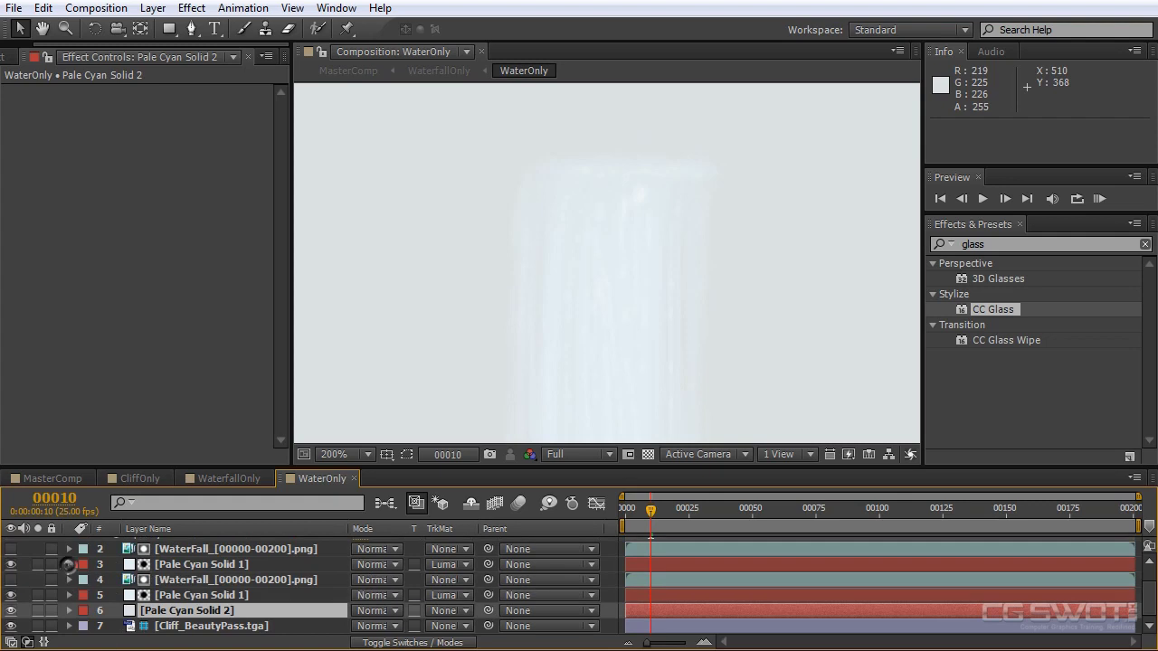
left_click(11, 611)
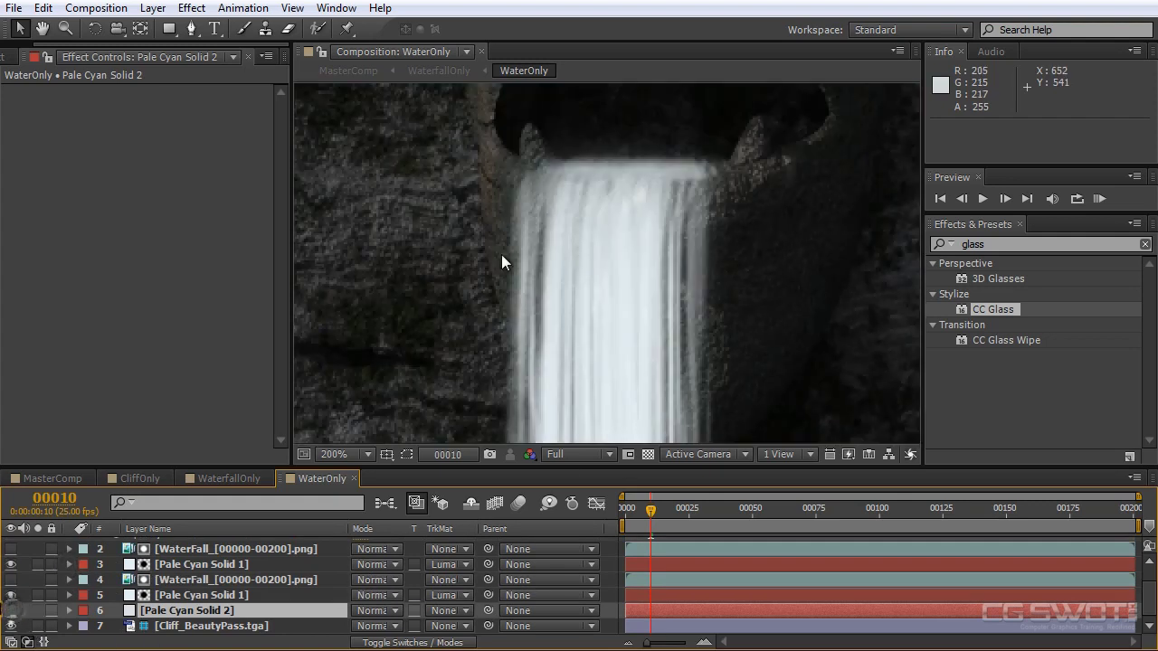
Draw a closed, curved Pen mask on Pale Cyan Solid 2 around the waterfall's upper lip, and show the layer
left_click(191, 29)
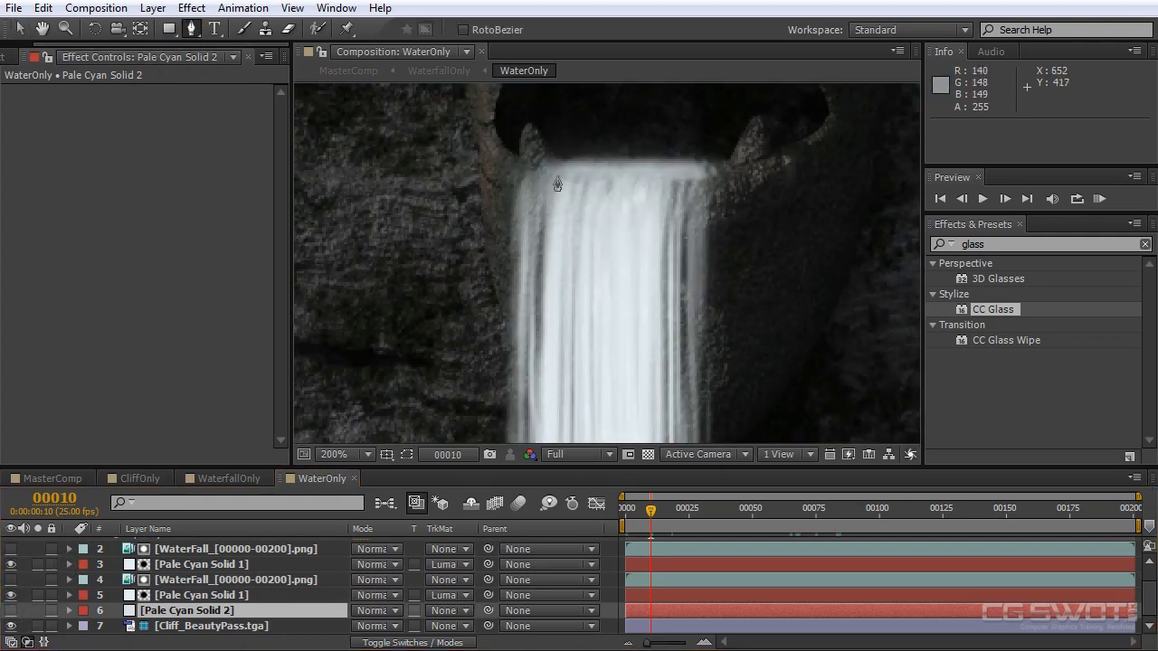
left_click(557, 175)
mouse_move(540, 191)
left_mouse_down()
mouse_move(616, 245)
mouse_move(711, 190)
mouse_move(706, 170)
mouse_move(637, 167)
mouse_move(530, 181)
left_mouse_up()
left_click(11, 611)
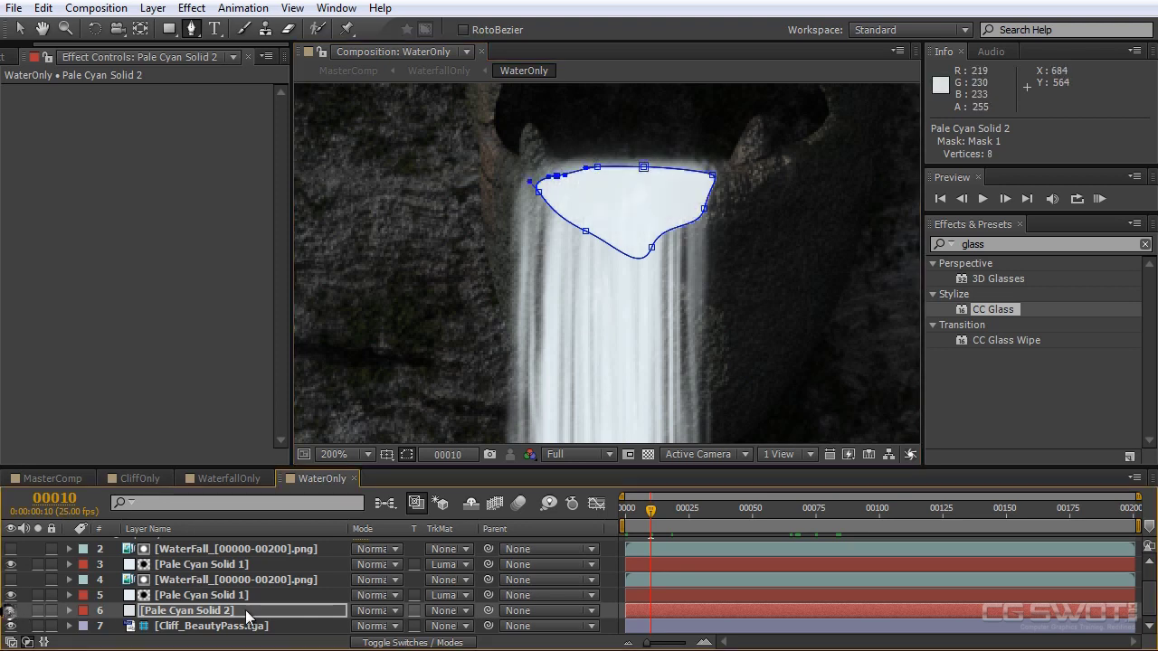
Set the Mask Feather of Pale Cyan Solid 2 to 14 pixels, with the mask outline hidden
left_click(220, 612)
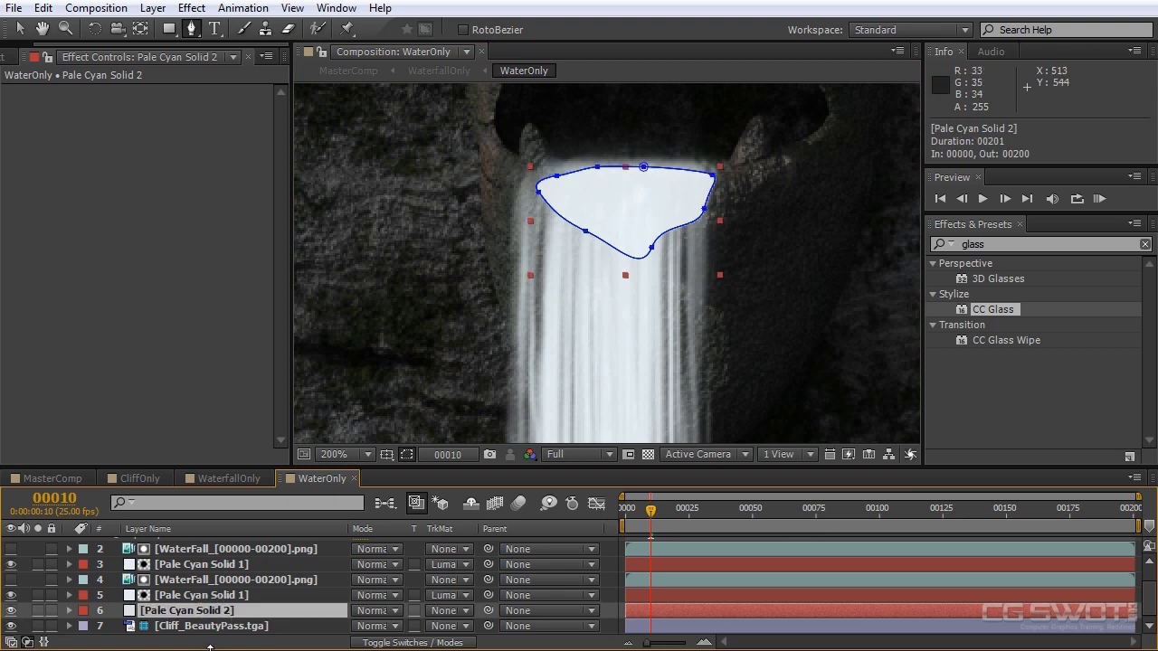
key("f")
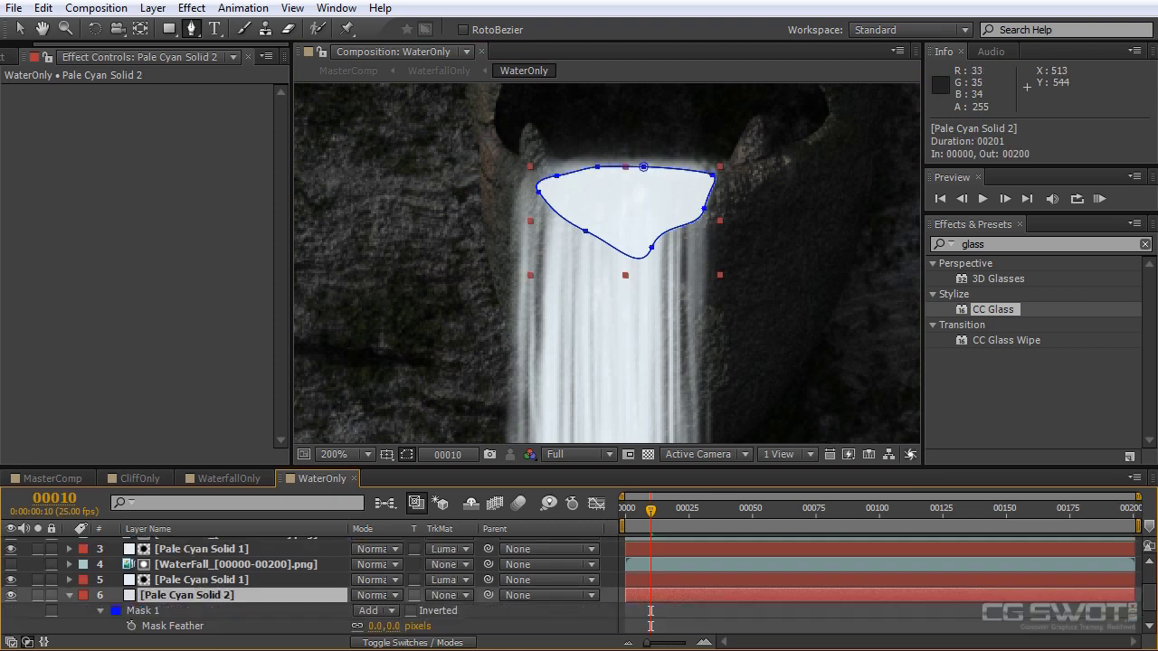
left_click(405, 455)
left_click_drag(374, 625, 391, 626)
left_click(260, 597)
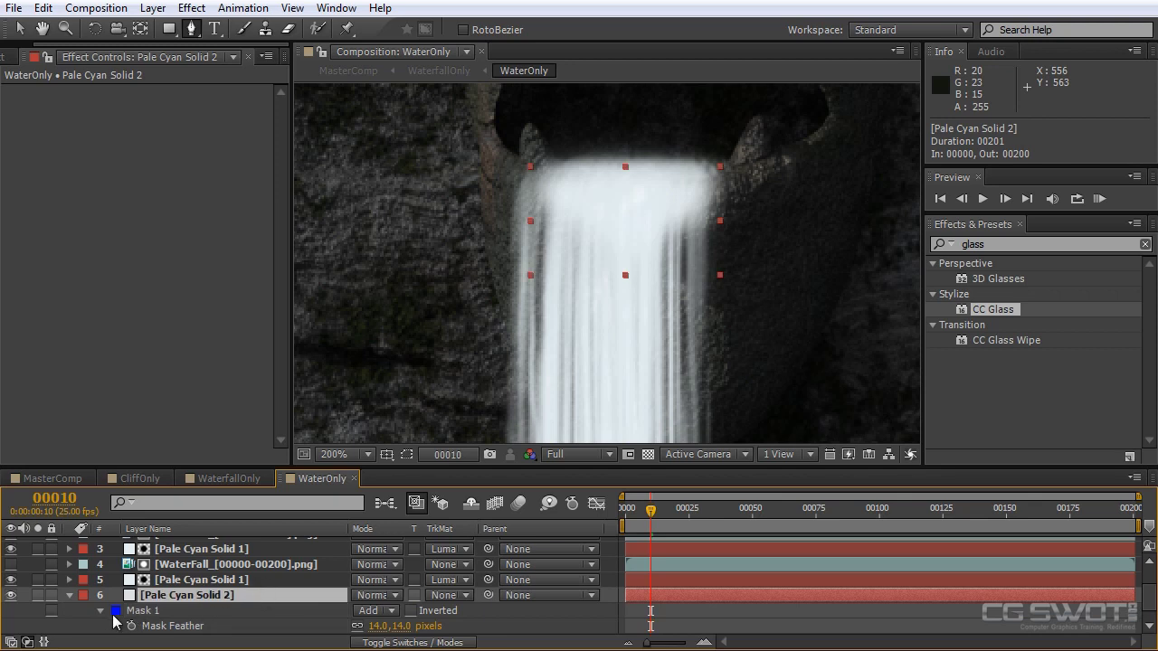
Scale down the mask path of Pale Cyan Solid 2 and lower its upper edge to fit inside the water flow
left_click(102, 610)
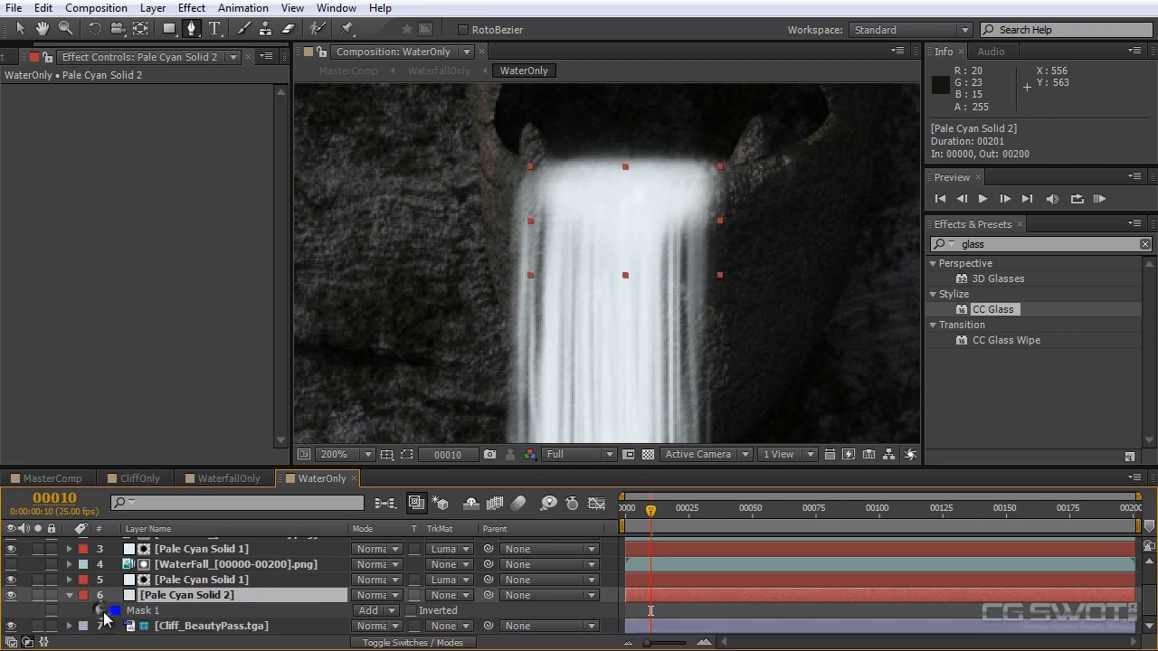
left_click(102, 610)
left_click(176, 579)
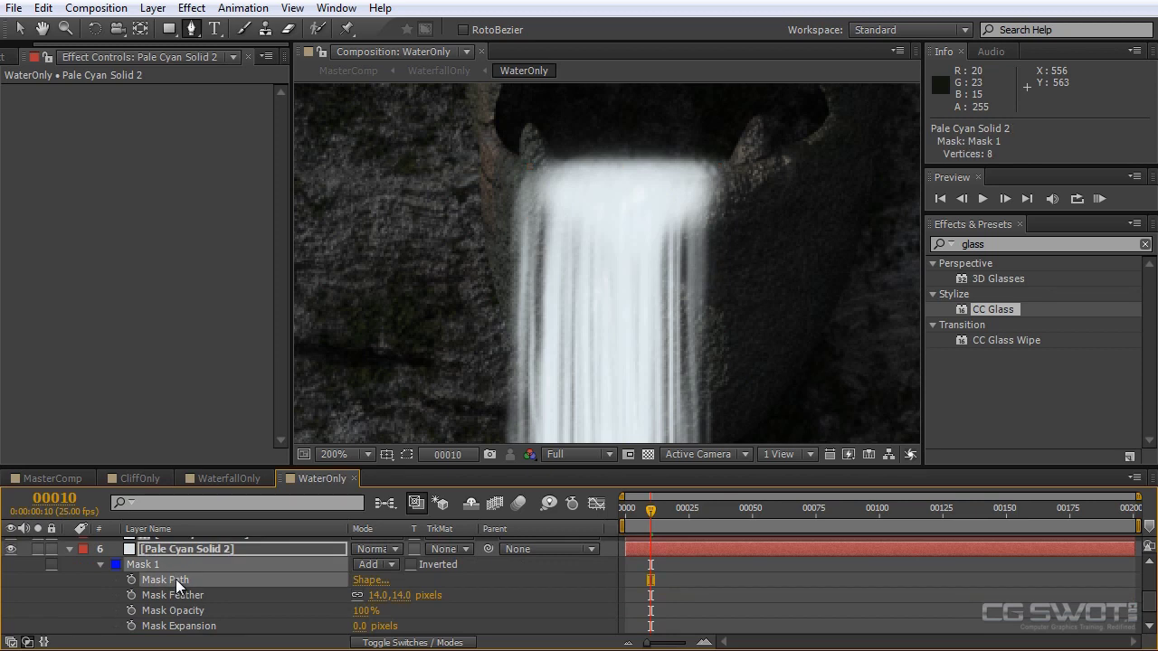
key("v")
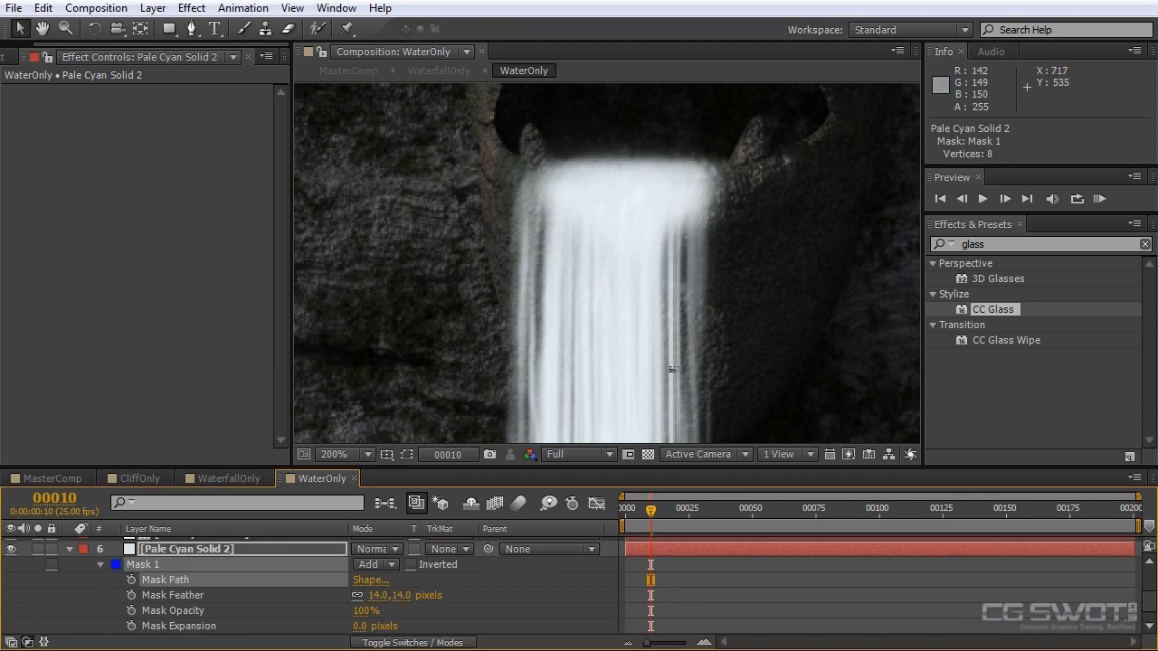
left_click(406, 455)
left_click_drag(720, 277, 694, 283)
left_click_drag(612, 167, 612, 179)
mouse_move(517, 226)
left_mouse_down()
mouse_move(531, 225)
mouse_move(516, 226)
left_mouse_up()
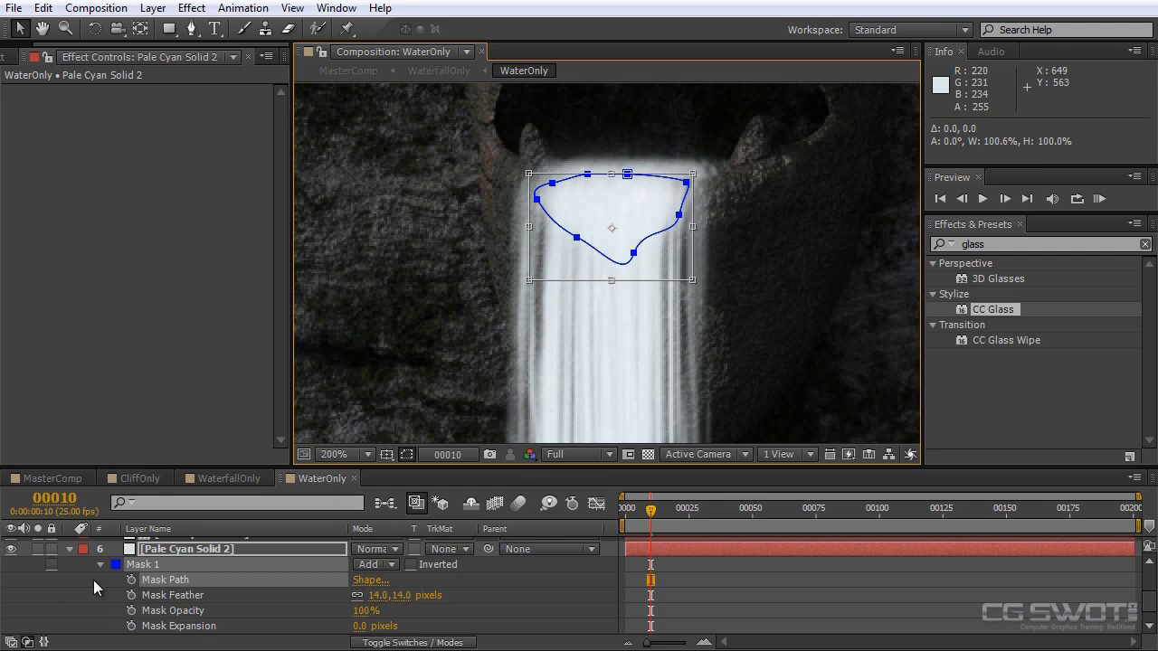
left_click(70, 549)
Hide the mask outline and set the Opacity of Pale Cyan Solid 2 to 57%, viewing the water at frame 4
mouse_move(650, 510)
left_mouse_down()
mouse_move(666, 509)
mouse_move(627, 509)
mouse_move(636, 509)
left_mouse_up()
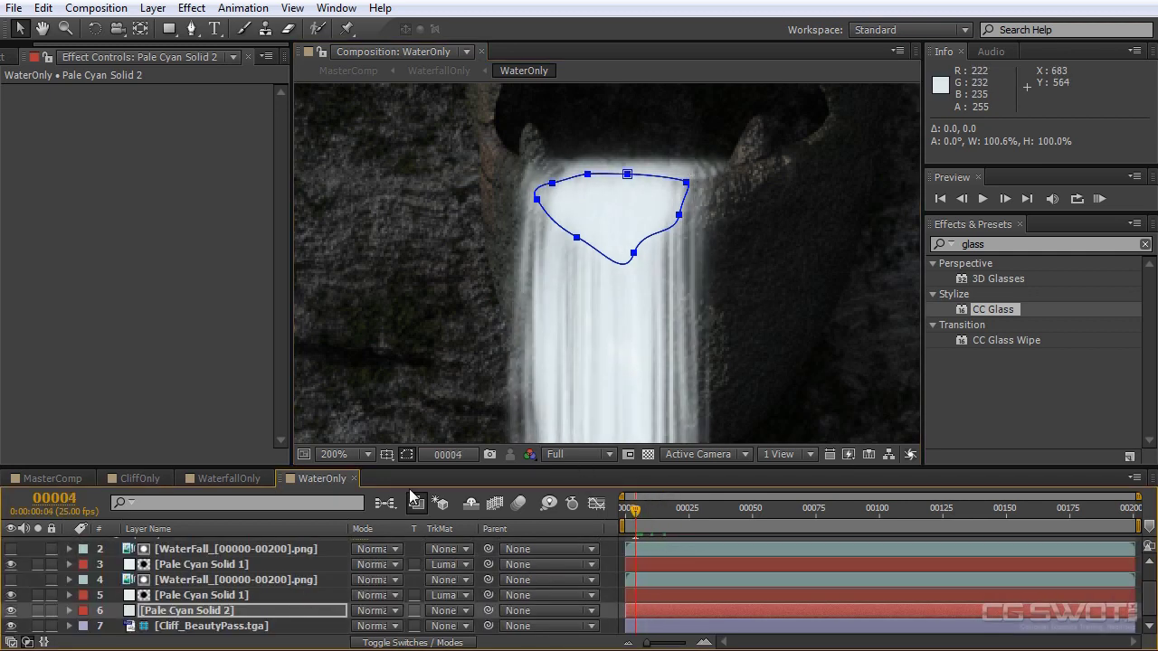
left_click(406, 454)
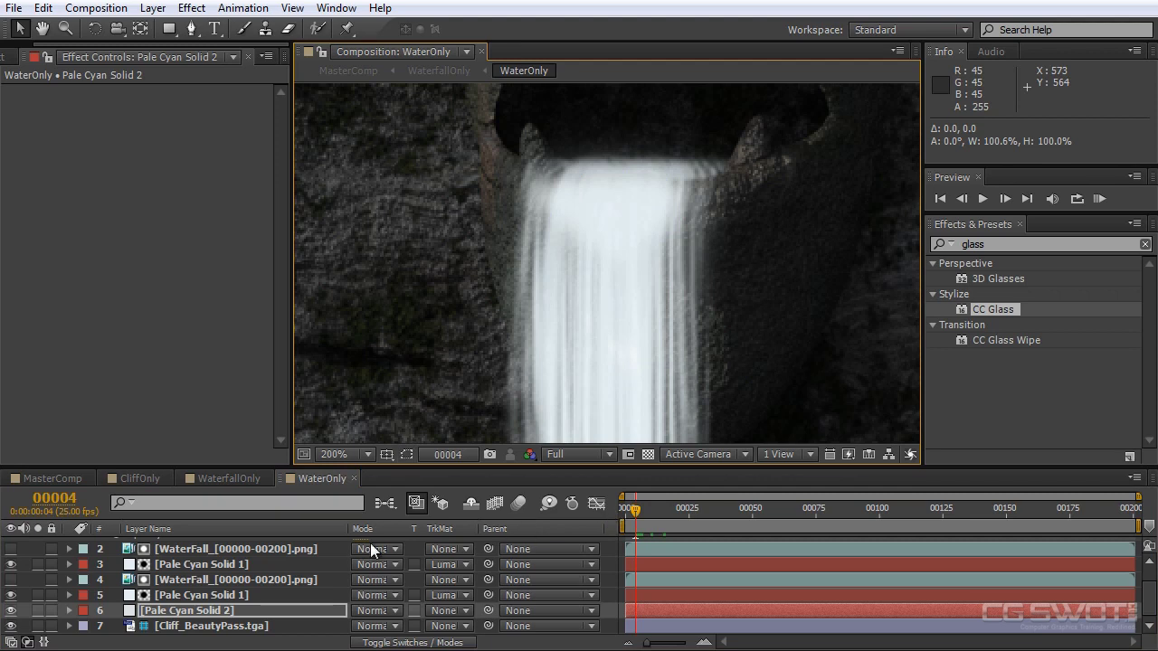
left_click(231, 612)
key("t")
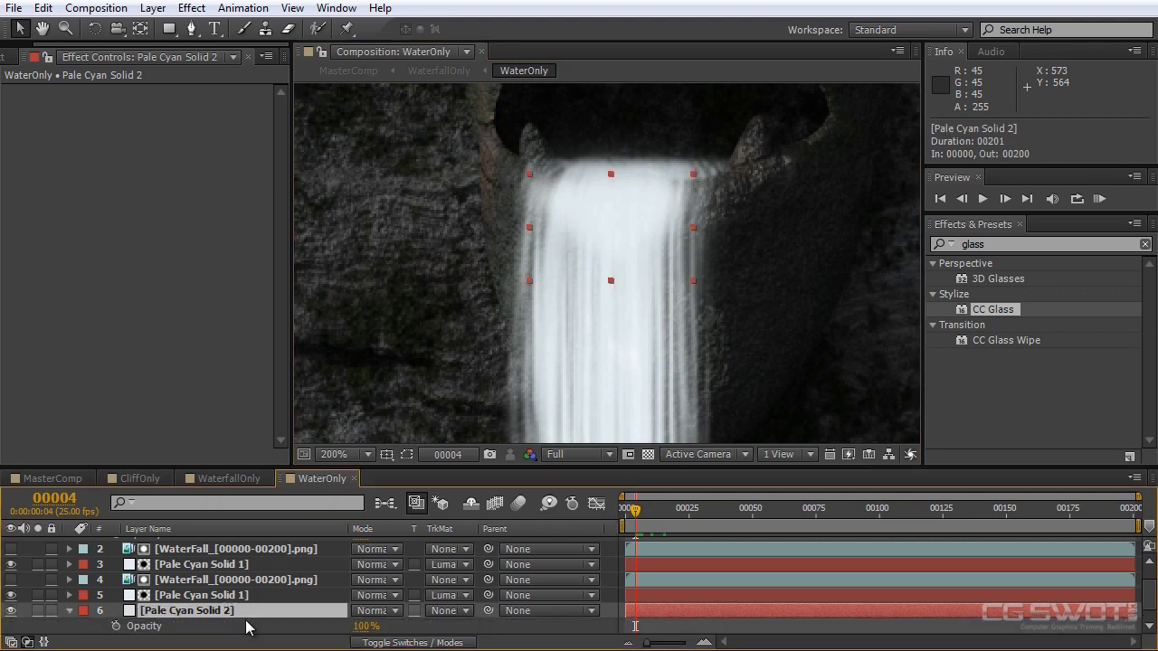
left_click_drag(366, 633, 333, 631)
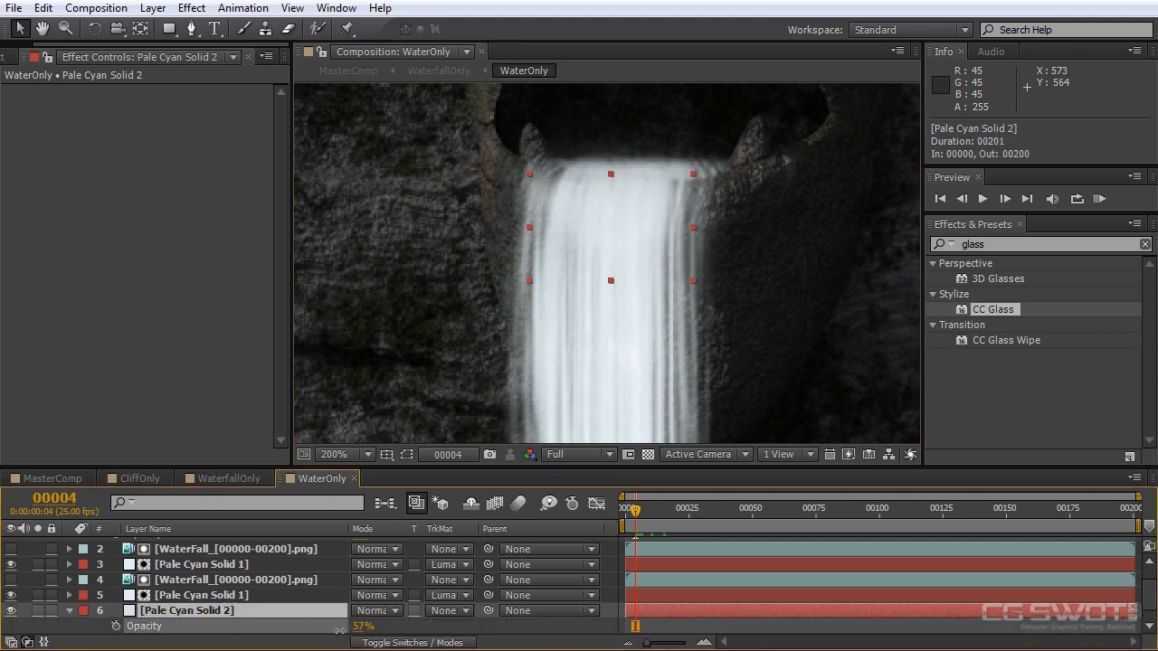
Examine the updated waterfall in MasterComp at different frames, both close up at the spout and across the whole scene
left_click(56, 478)
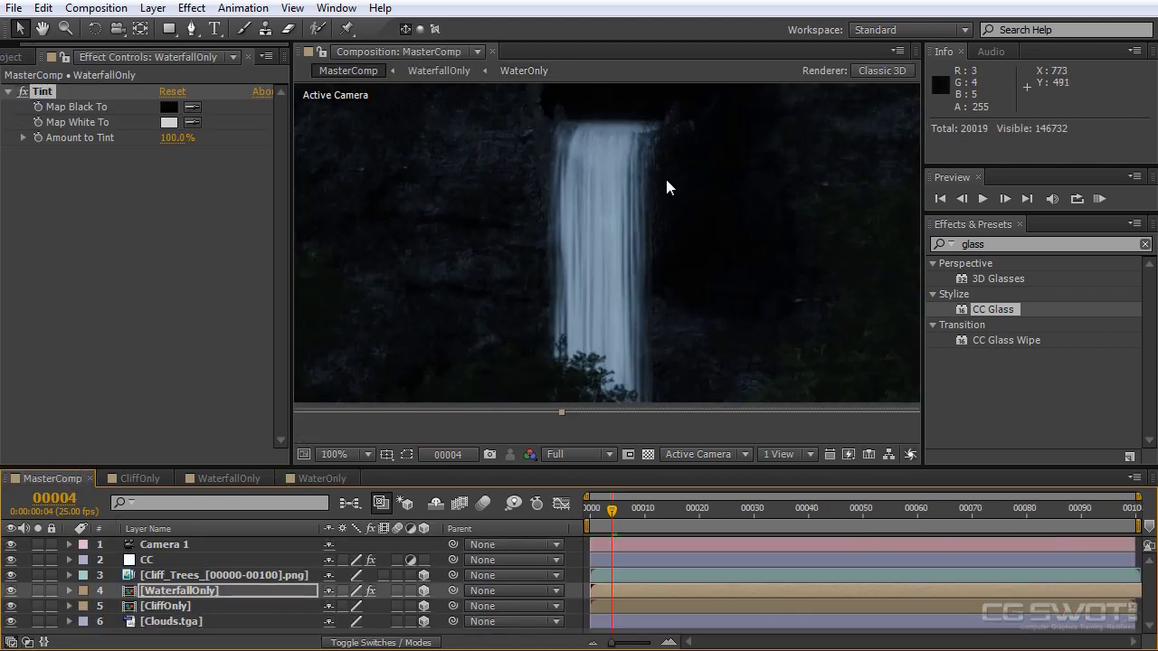
scroll(634, 150, "up", 1)
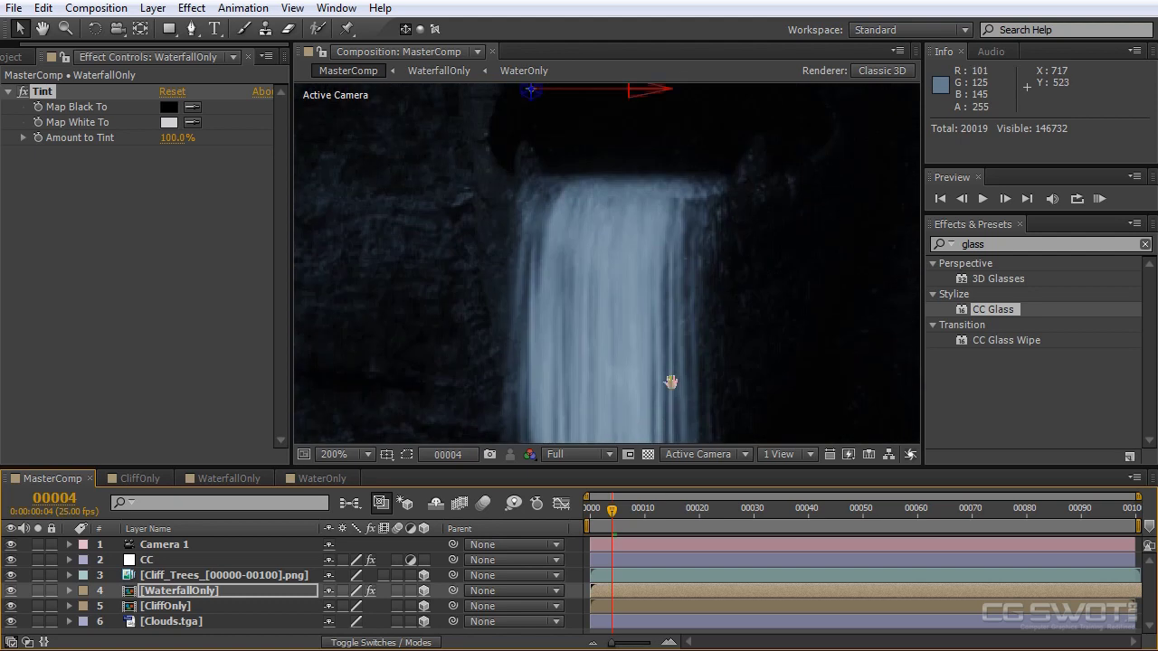
left_click_drag(638, 513, 711, 513)
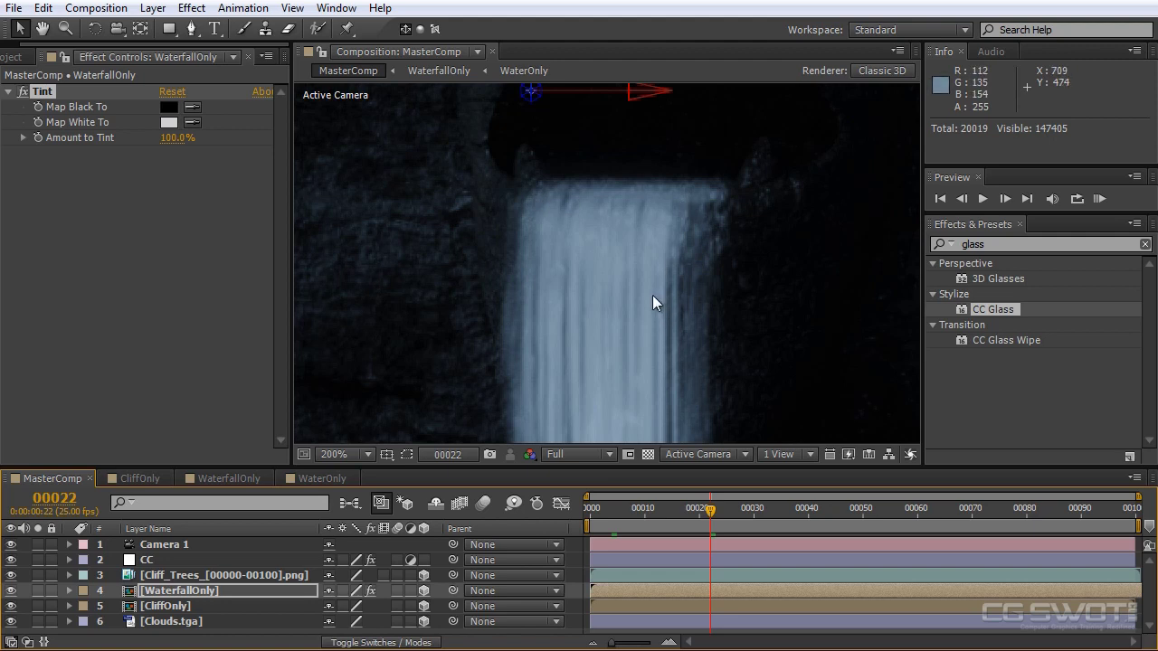
scroll(657, 302, "down", 2)
scroll(731, 322, "up", 1)
left_click_drag(730, 318, 680, 304)
scroll(718, 264, "down", 1)
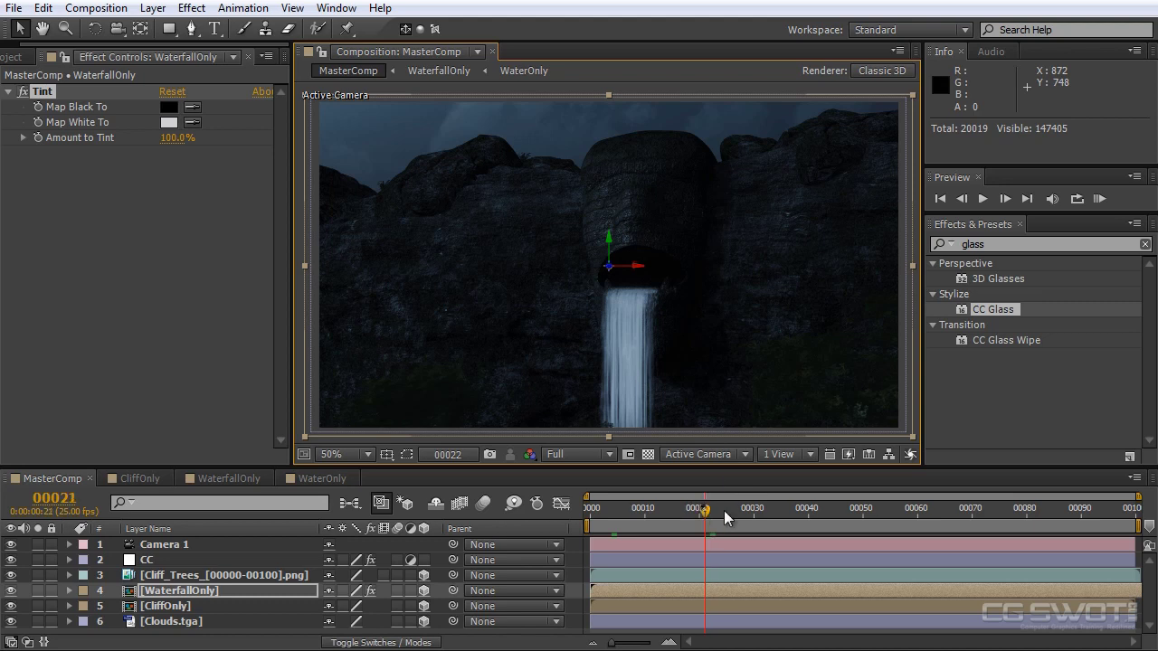
left_click_drag(711, 511, 765, 514)
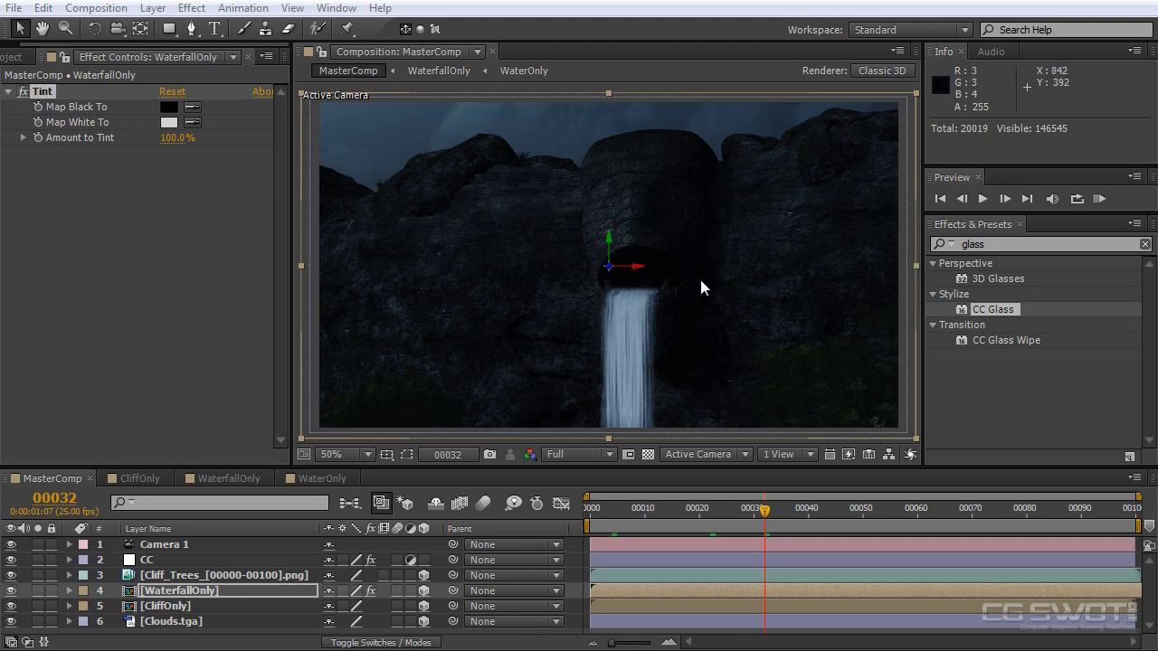
Apply the Curves color correction effect to the Clouds.tga layer in MasterComp
left_click(169, 368)
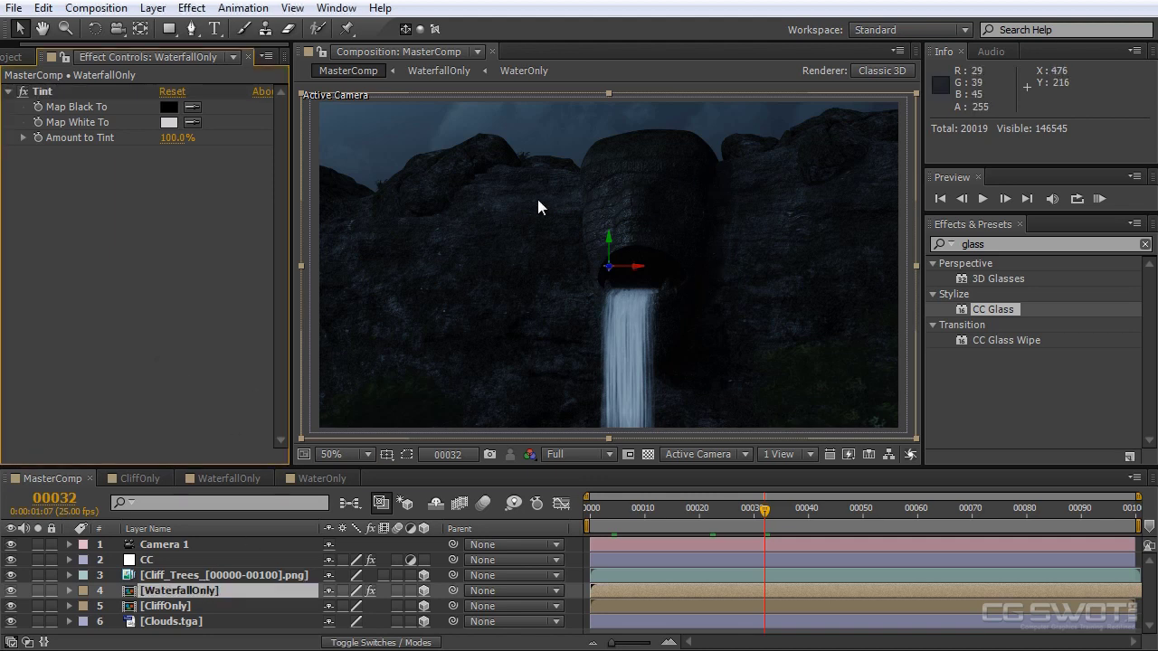
mouse_move(556, 179)
left_mouse_down()
mouse_move(563, 202)
mouse_move(564, 184)
left_mouse_up()
left_click(172, 622)
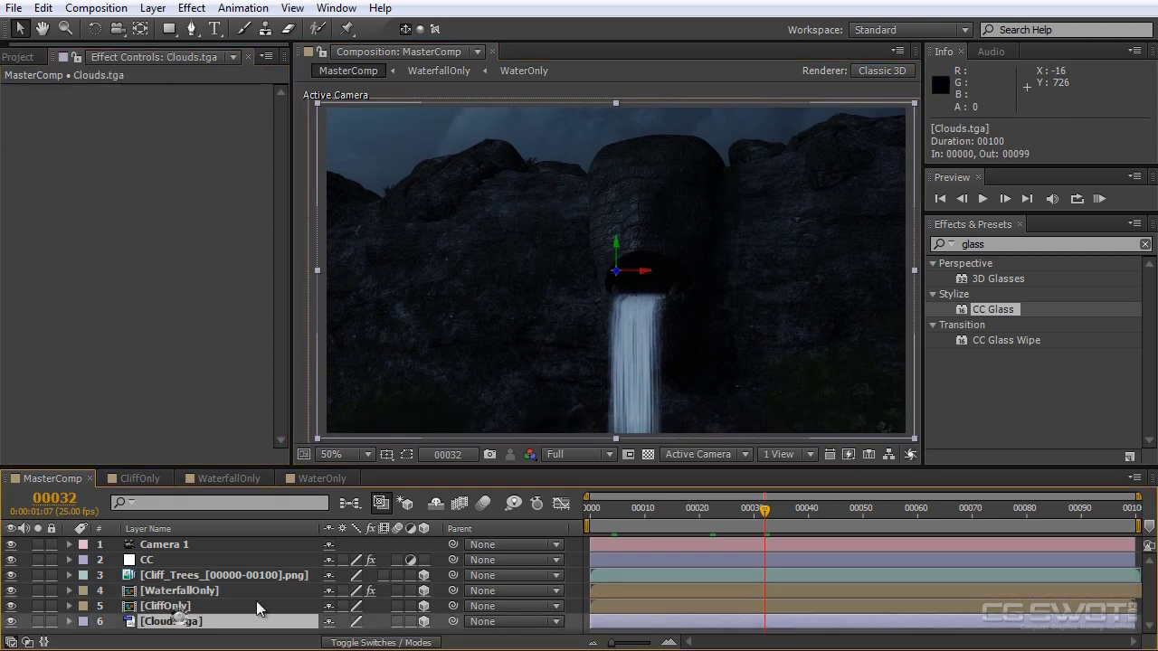
right_click(133, 193)
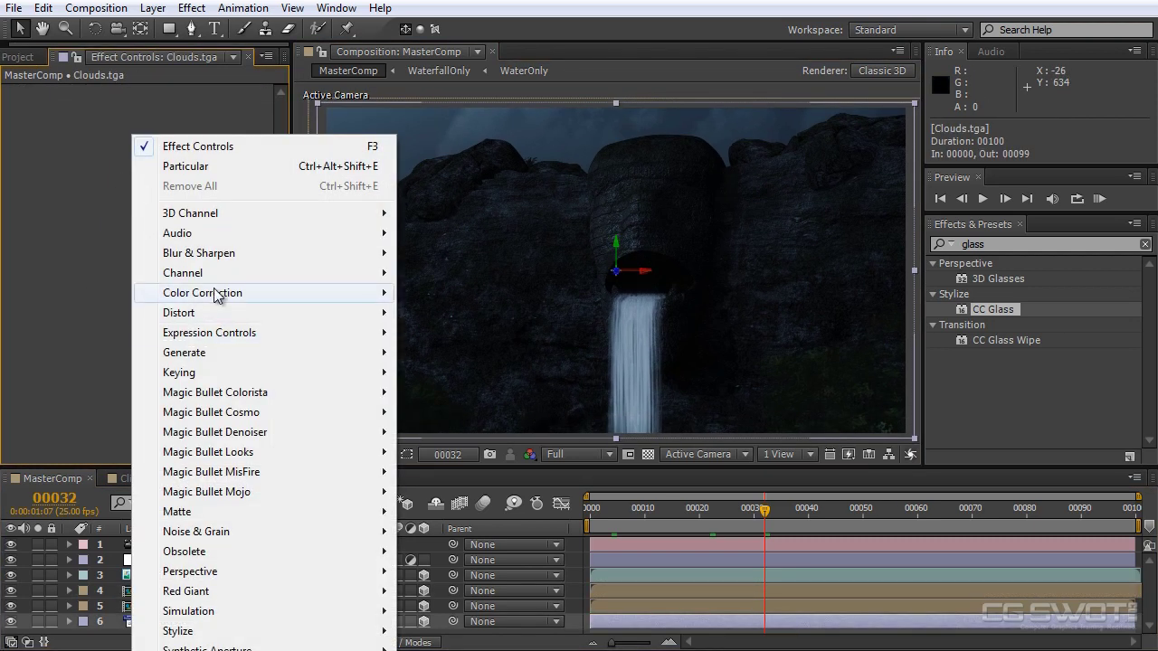
mouse_move(228, 292)
left_click(440, 527)
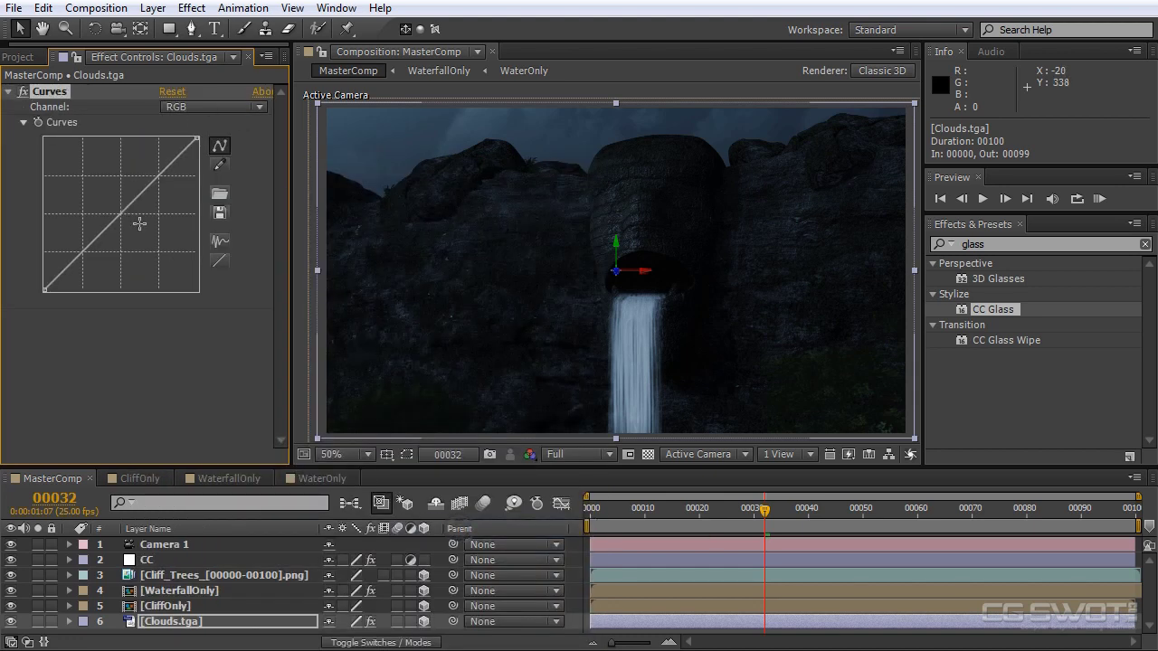
Darken the shadows and midtones of Clouds.tga by adding points to its RGB curve, and check the result in the scene
left_click_drag(95, 245, 96, 251)
left_click_drag(141, 206, 138, 203)
left_click_drag(102, 250, 101, 252)
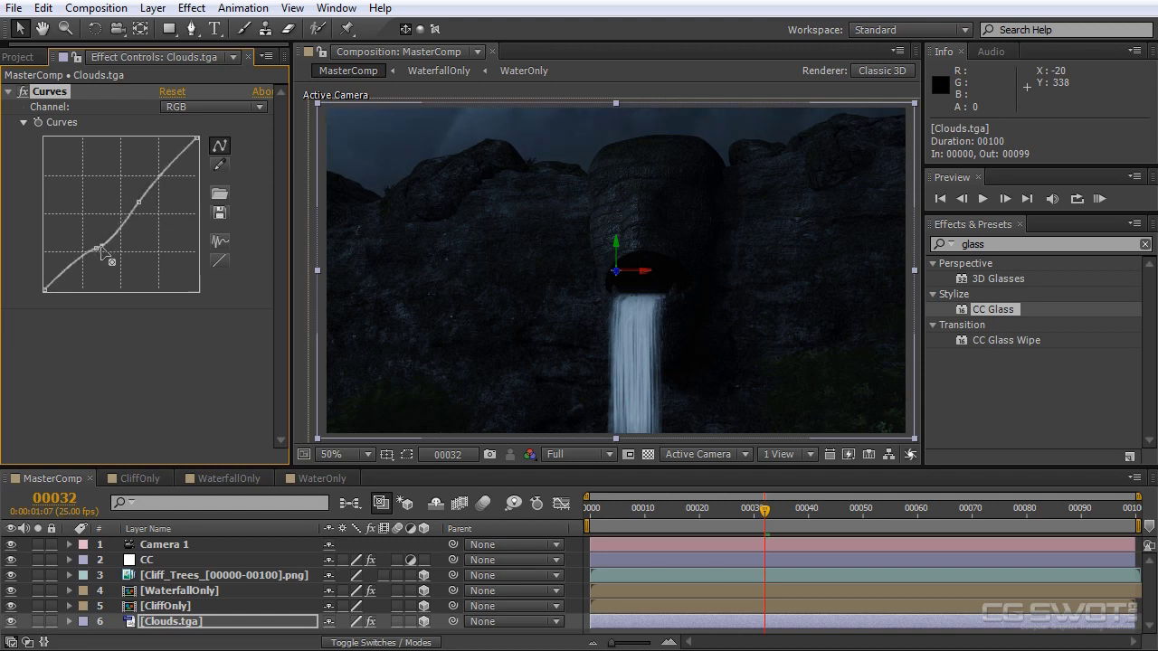
key("comma")
key("period")
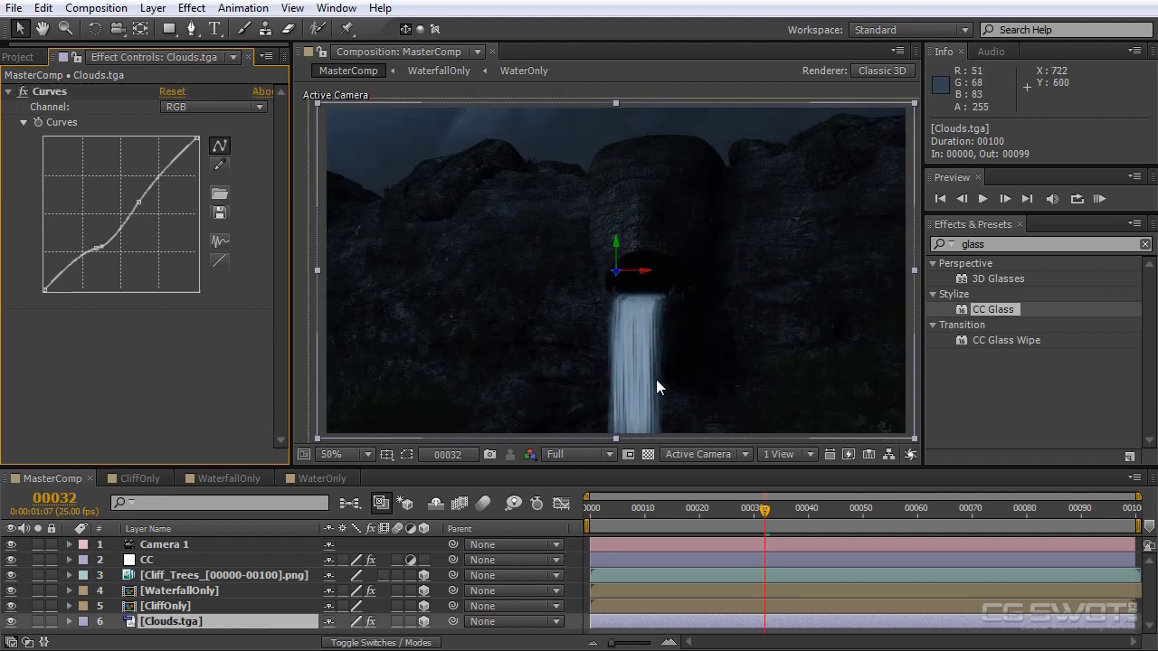
scroll(730, 333, "down", 3)
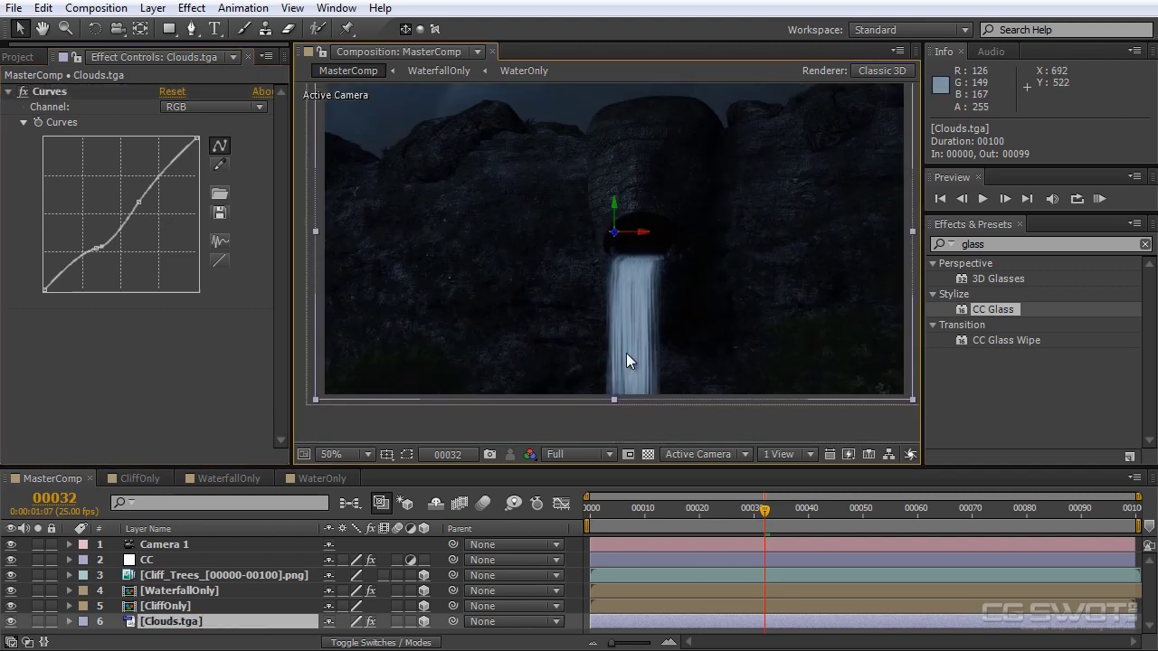
left_click_drag(687, 278, 695, 340)
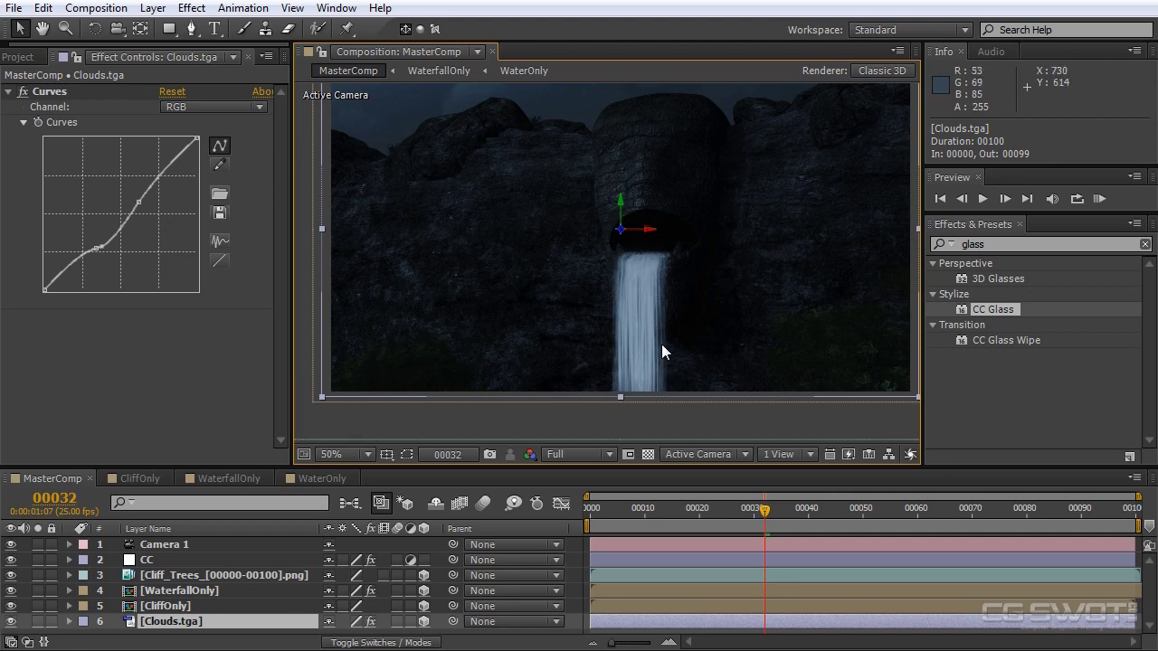
mouse_move(679, 334)
left_mouse_down()
mouse_move(677, 315)
mouse_move(677, 332)
mouse_move(692, 325)
left_mouse_up()
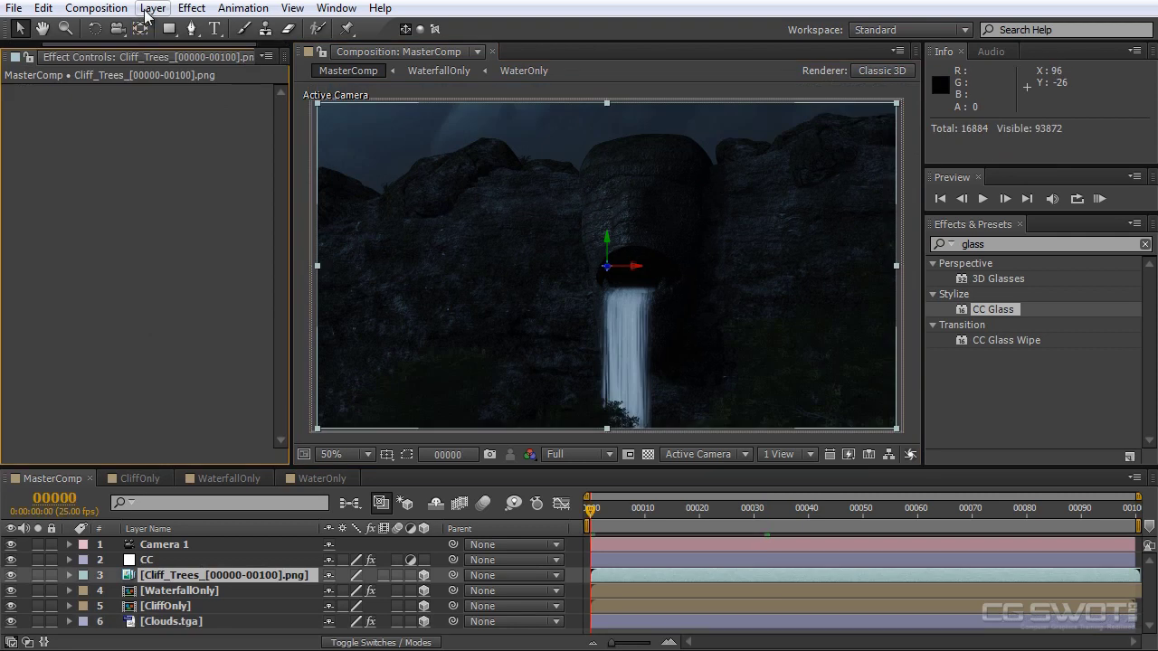
Create a new black 1280 x 720 solid named WaterHazeLow in MasterComp
left_click(153, 7)
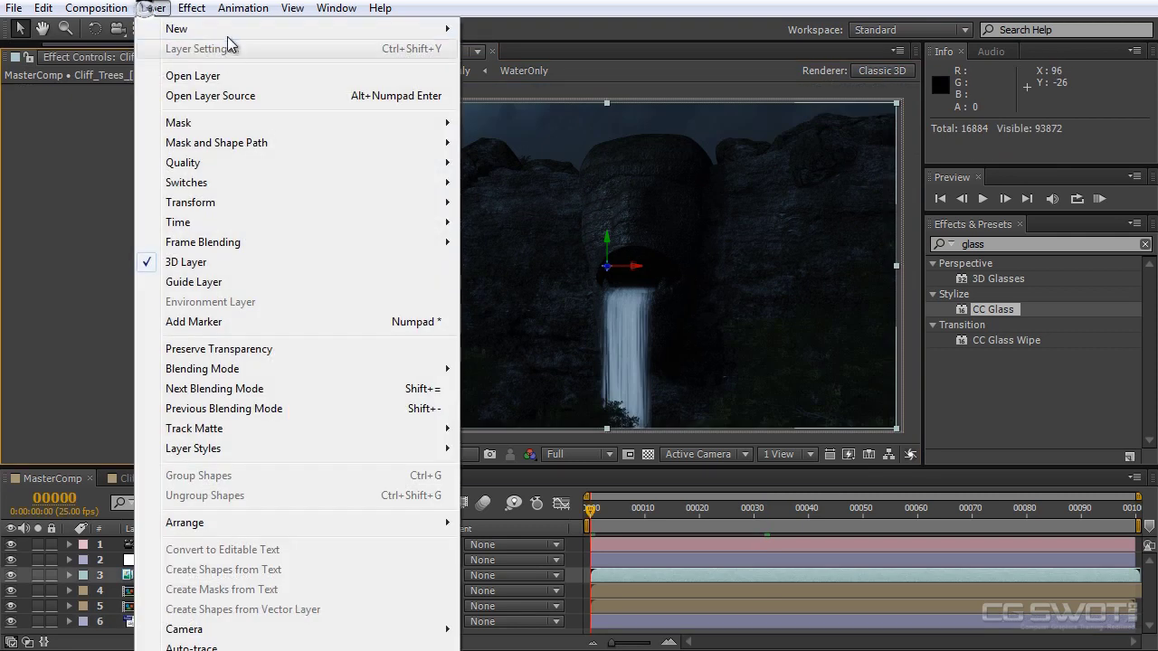
left_click(515, 49)
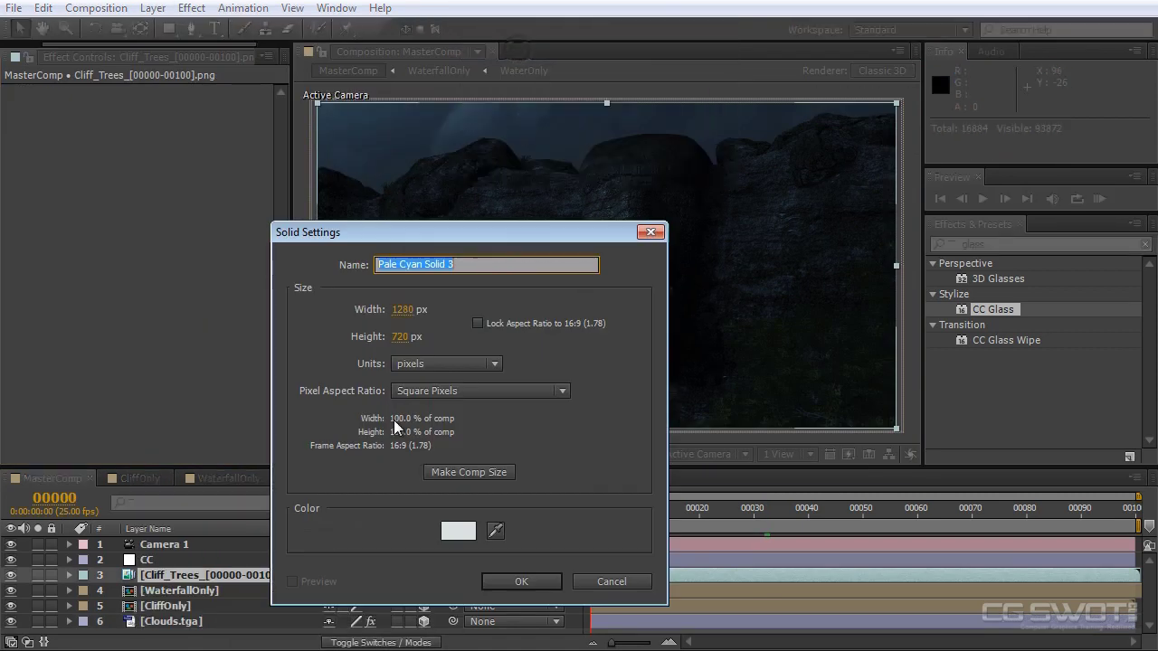
left_click(463, 536)
left_click_drag(171, 414, 80, 529)
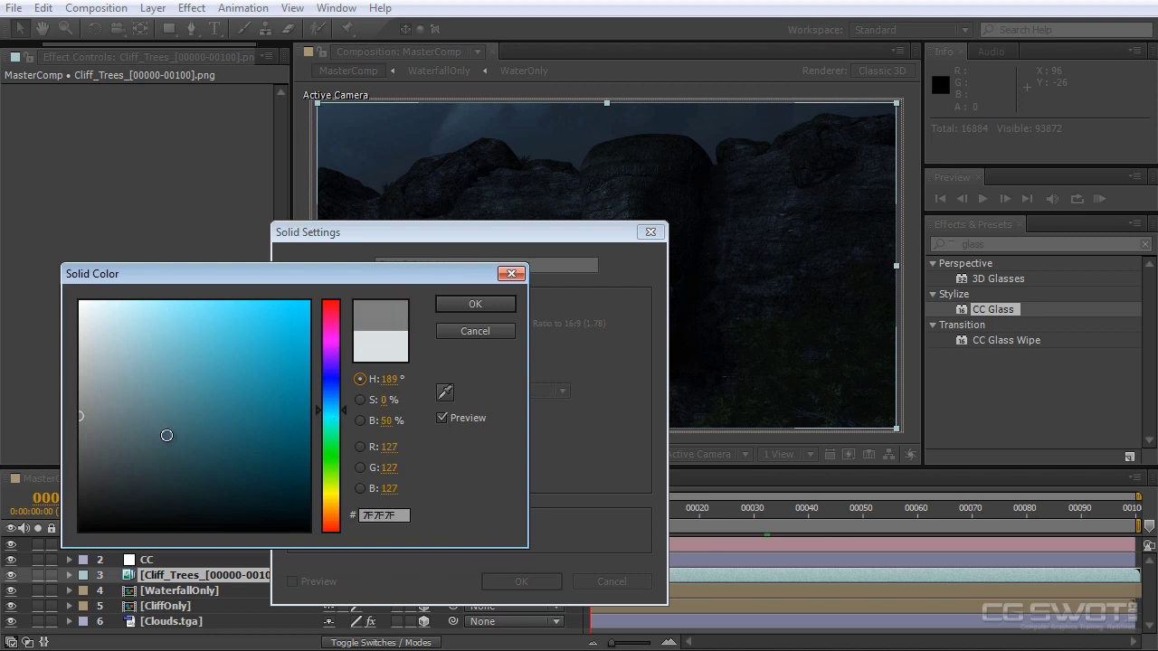
left_click(483, 308)
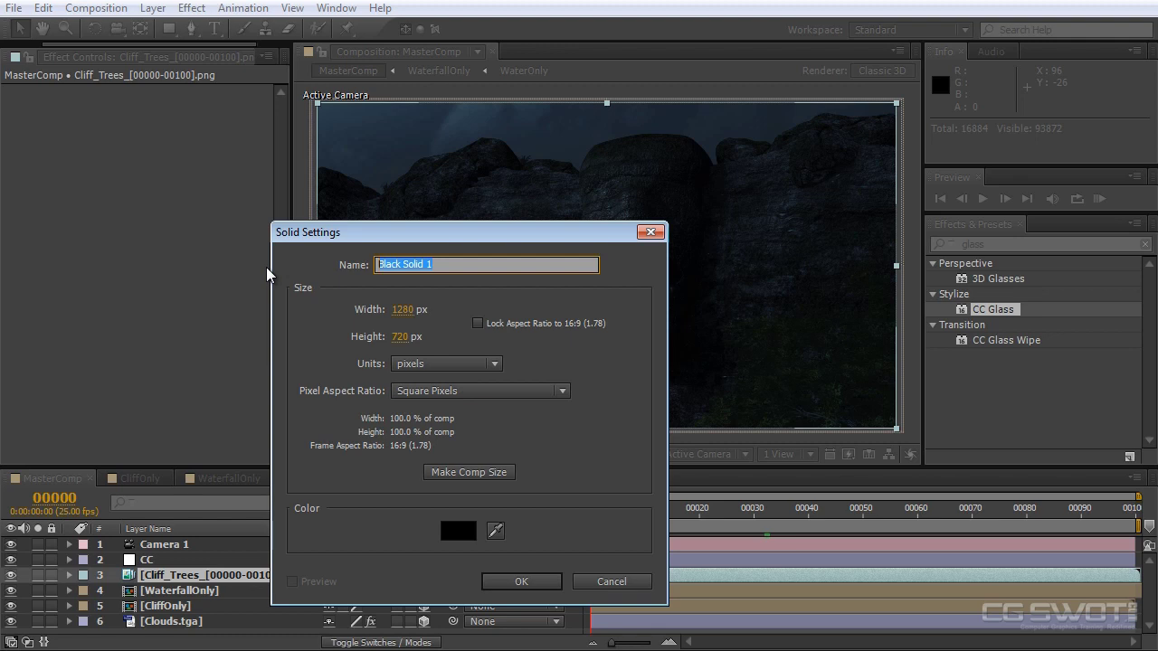
type("WaterHazeLow")
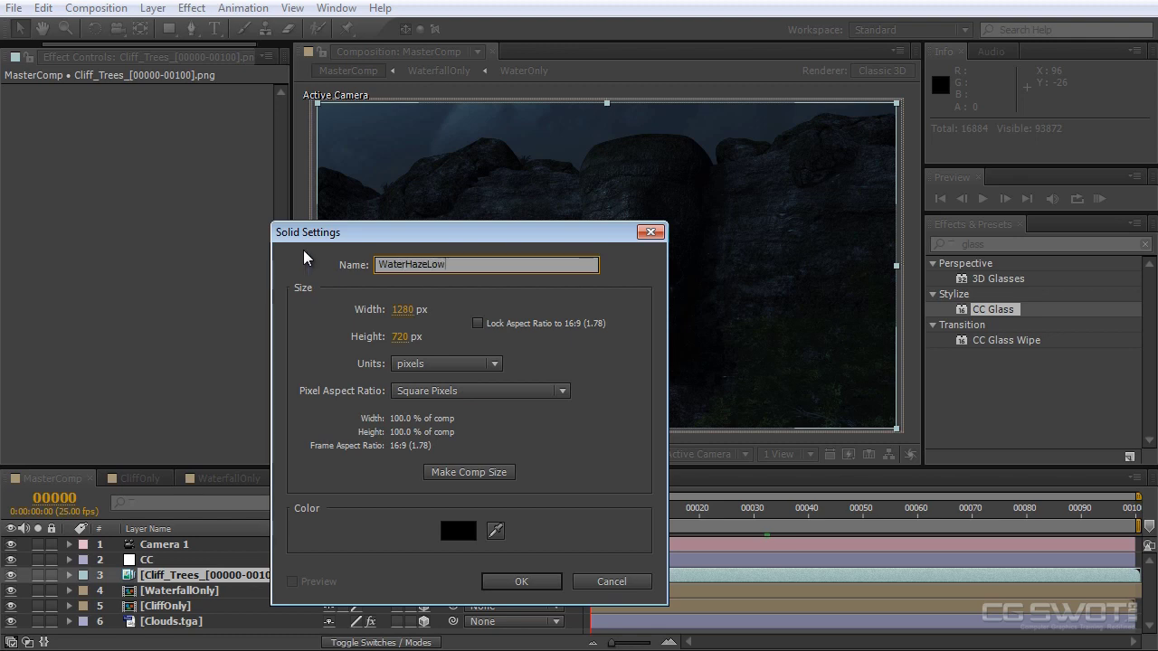
left_click(525, 582)
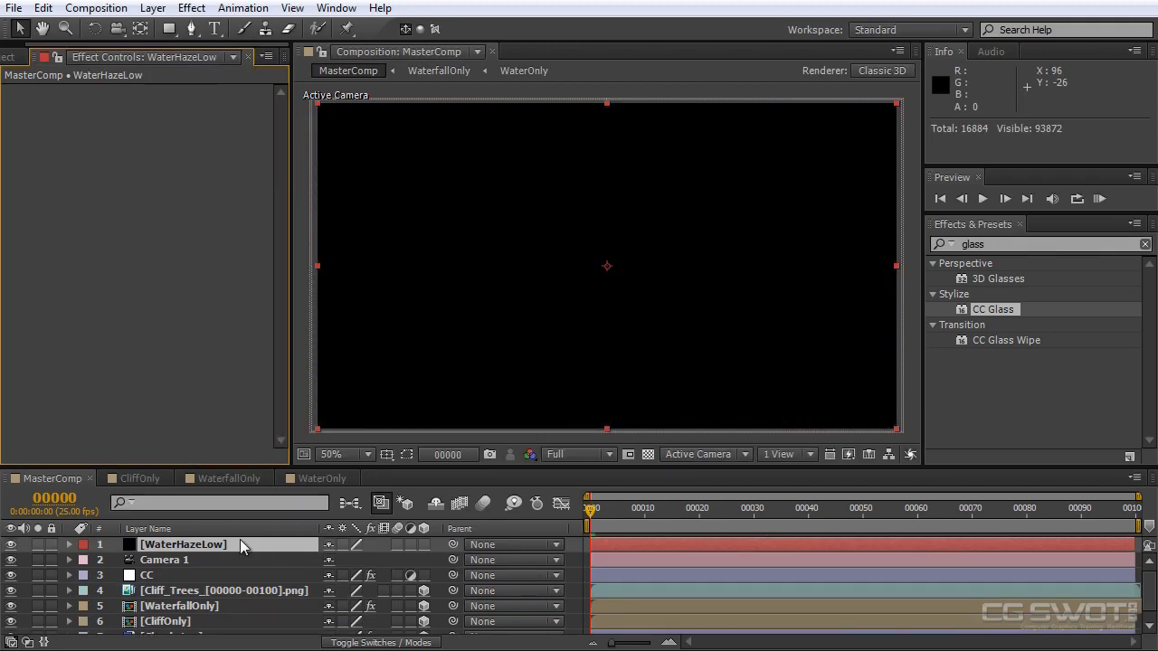
Place WaterHazeLow between CliffOnly and Clouds.tga as a 3D layer and push it back in depth to about Z 4960, using the Left view
left_click_drag(249, 547, 253, 611)
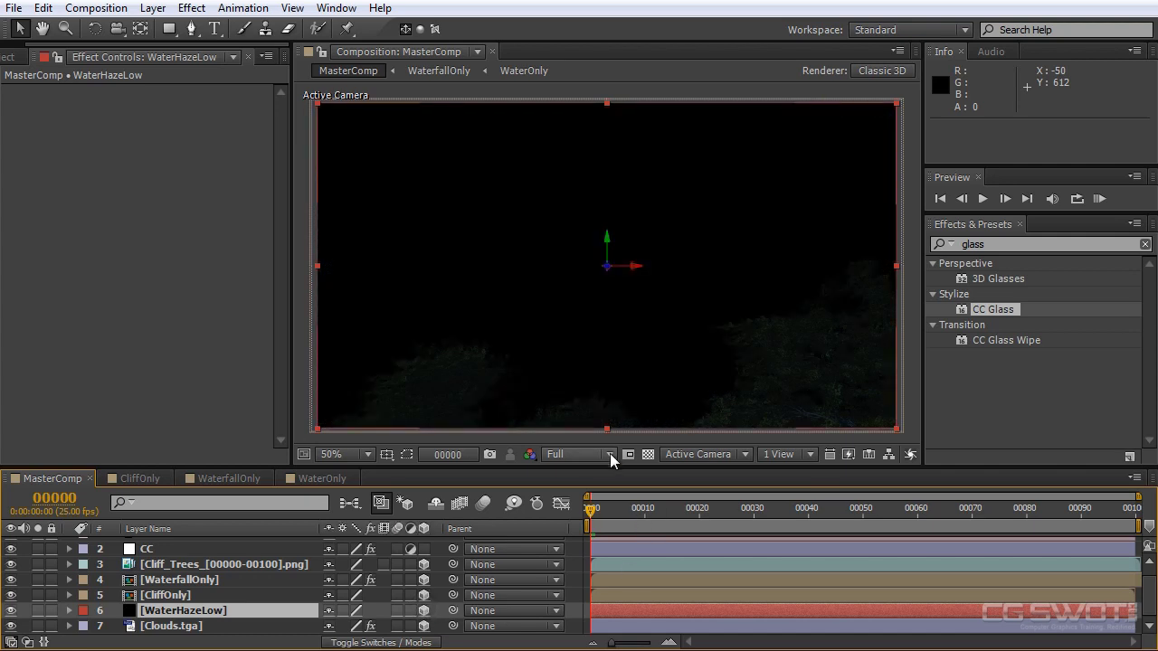
left_click(698, 454)
left_click(731, 552)
scroll(570, 387, "down", 4)
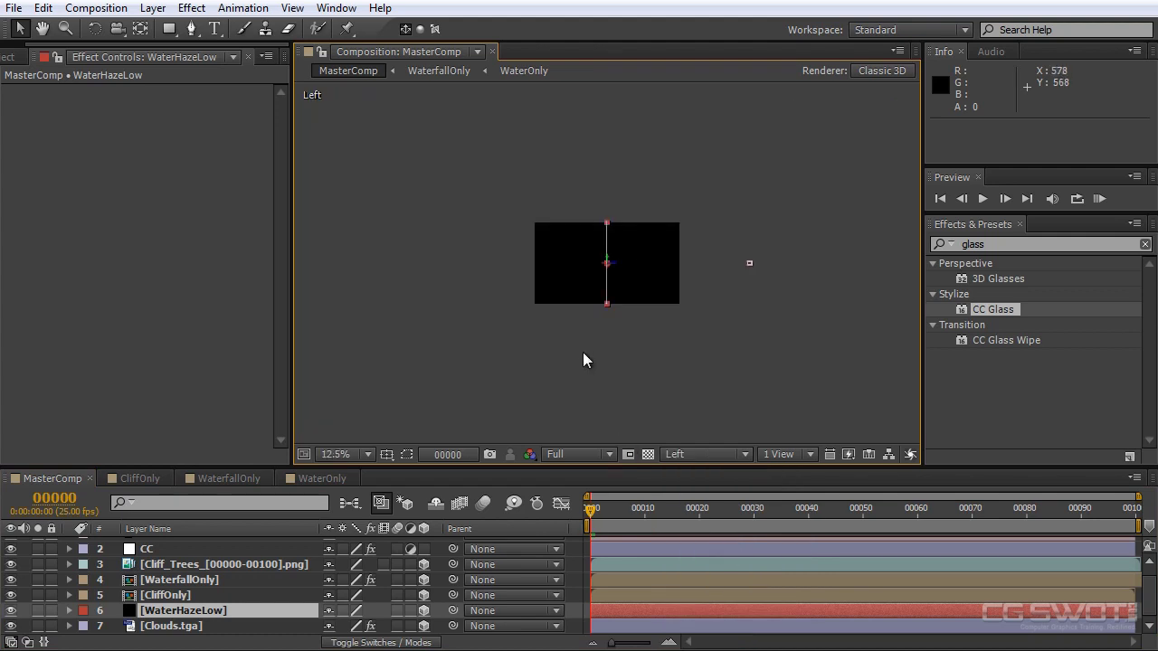
left_click_drag(617, 269, 468, 316)
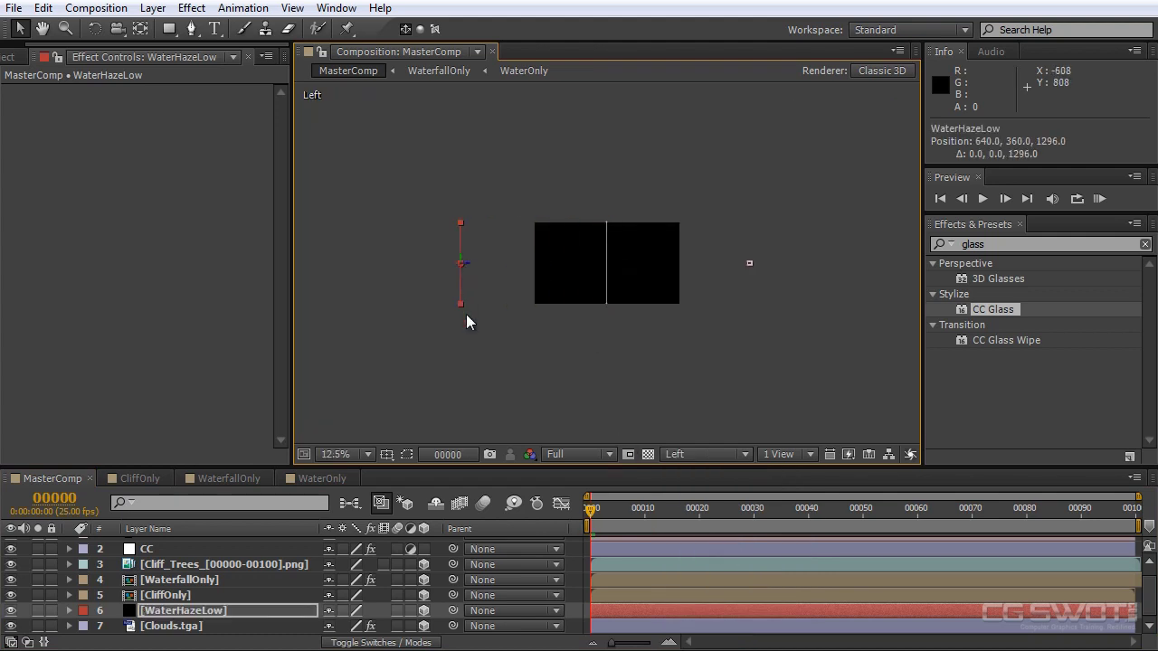
scroll(637, 338, "down", 1)
left_click_drag(704, 284, 591, 285)
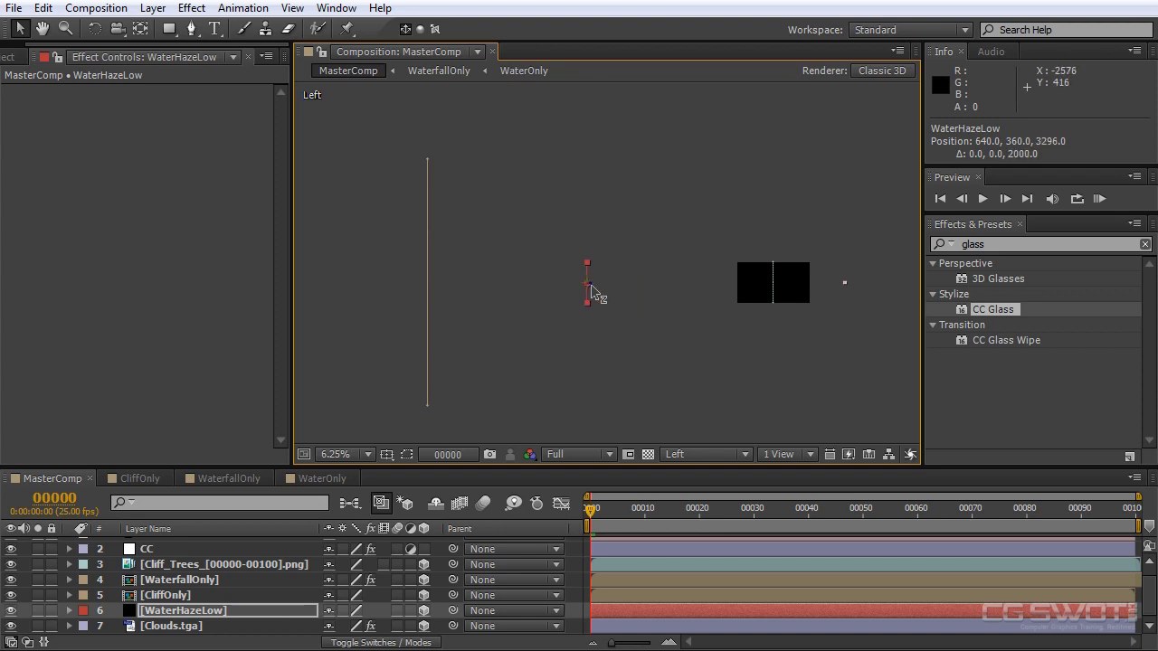
left_click(186, 594)
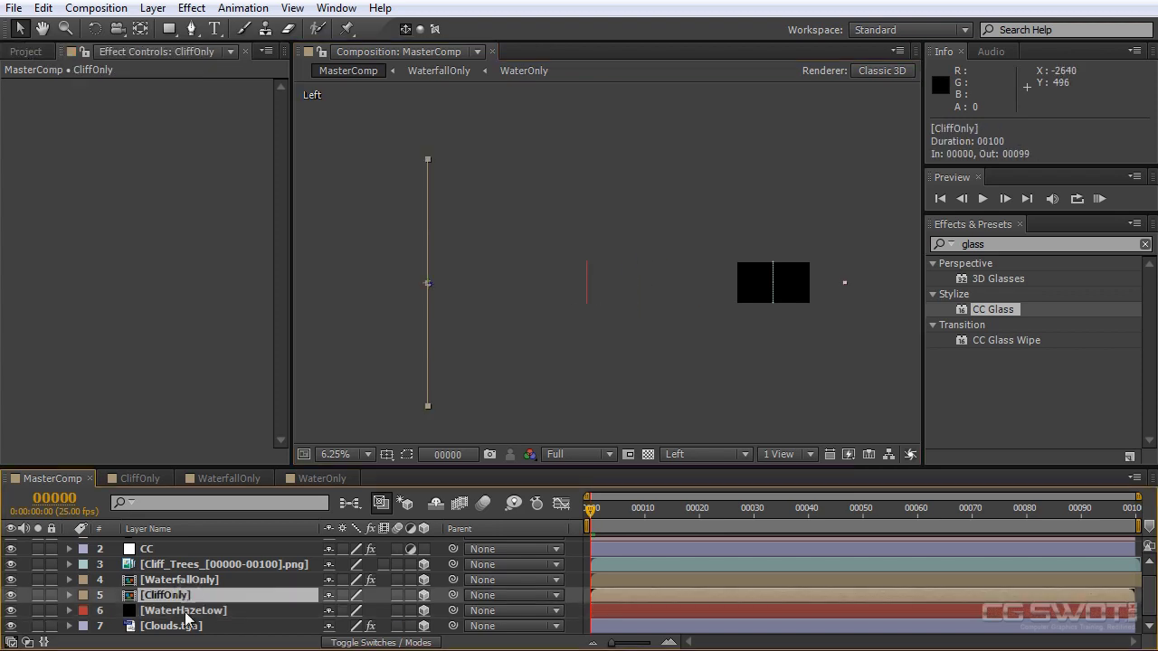
left_click(234, 613)
left_click_drag(592, 284, 497, 284)
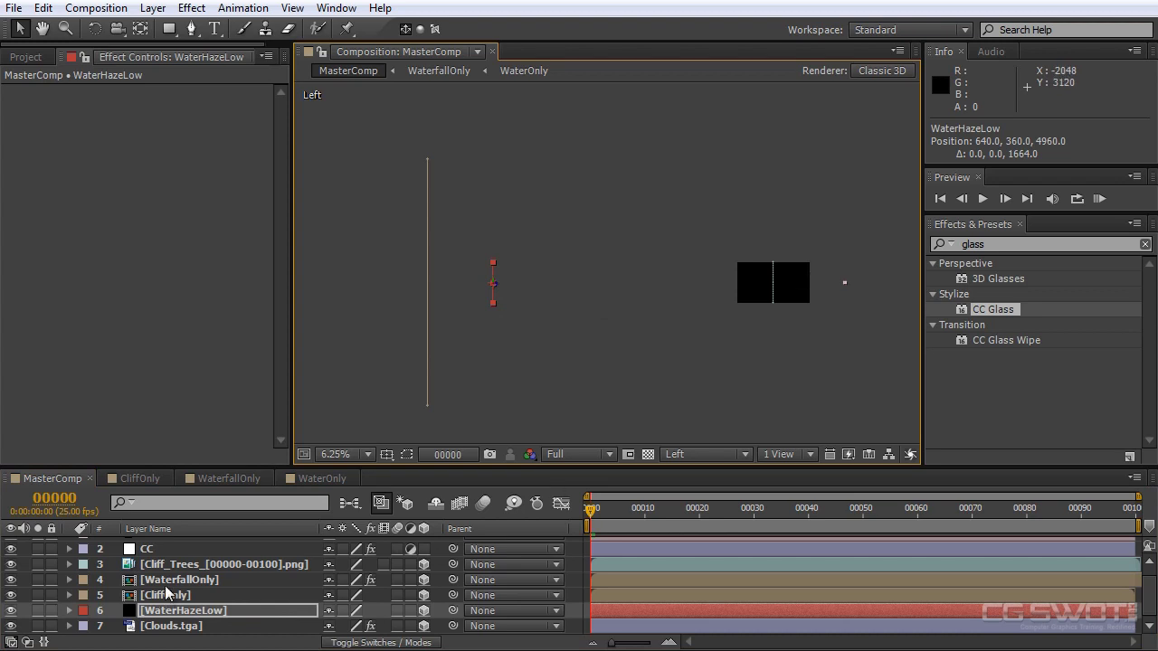
Enlarge WaterHazeLow in the Camera 1 view until it covers the whole frame, checking its coverage over time
left_click(704, 455)
left_click(729, 499)
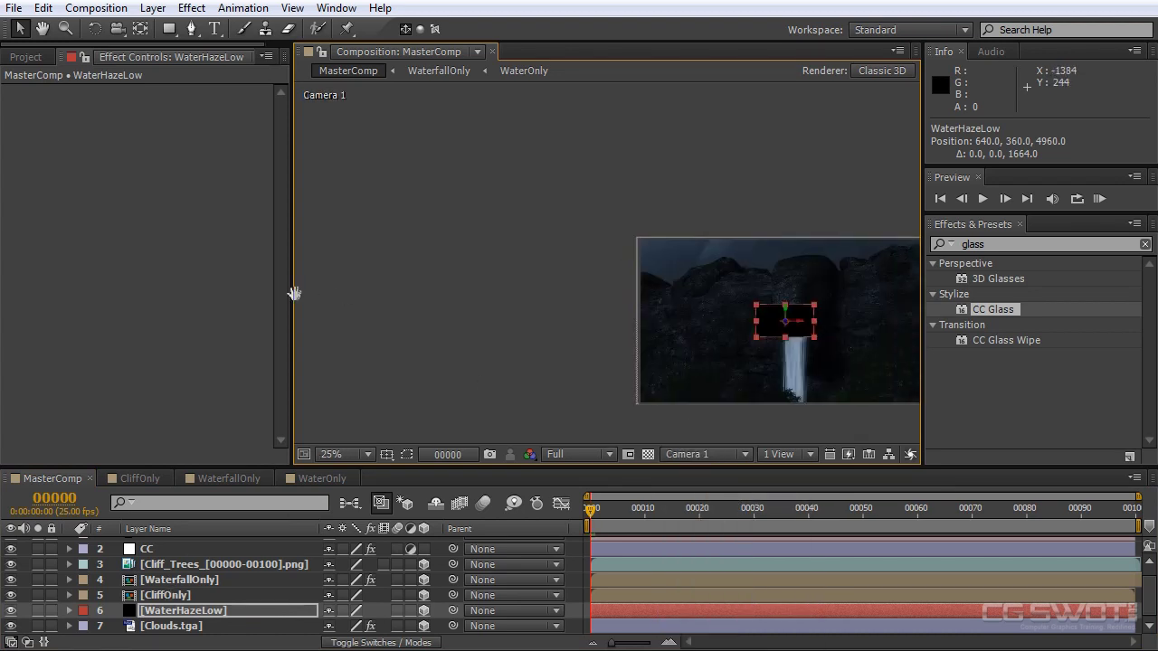
left_click_drag(629, 263, 774, 189)
left_click_drag(999, 511, 544, 515)
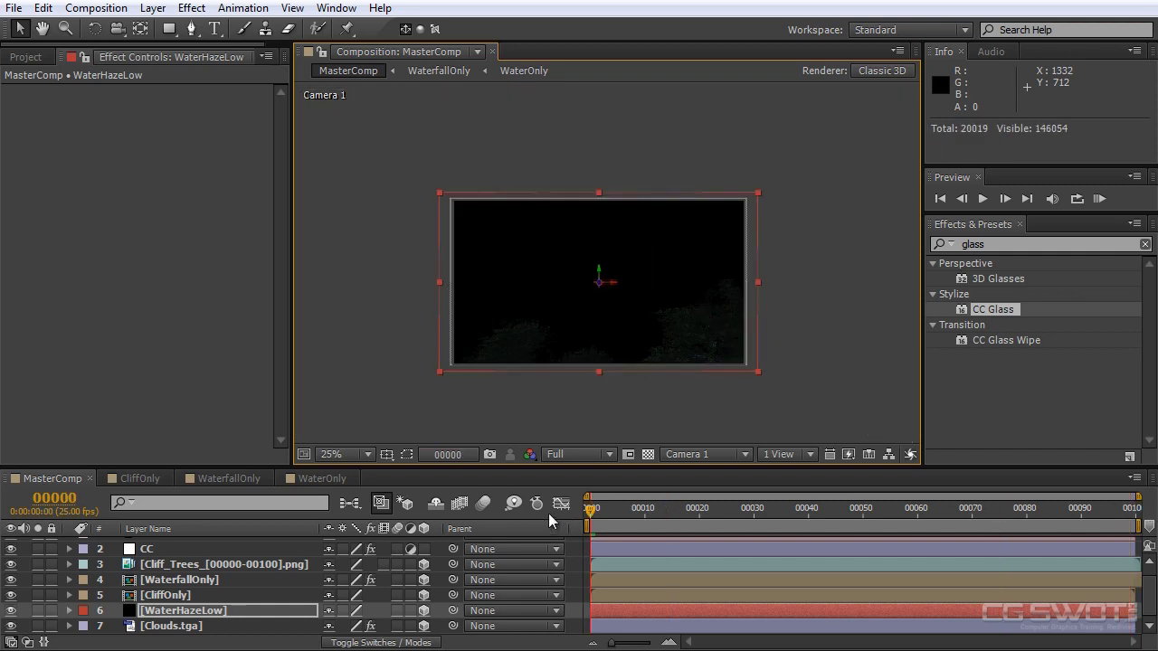
Solo WaterHazeLow and apply the Fractal Noise effect to it
left_click(38, 611)
scroll(589, 318, "up", 2)
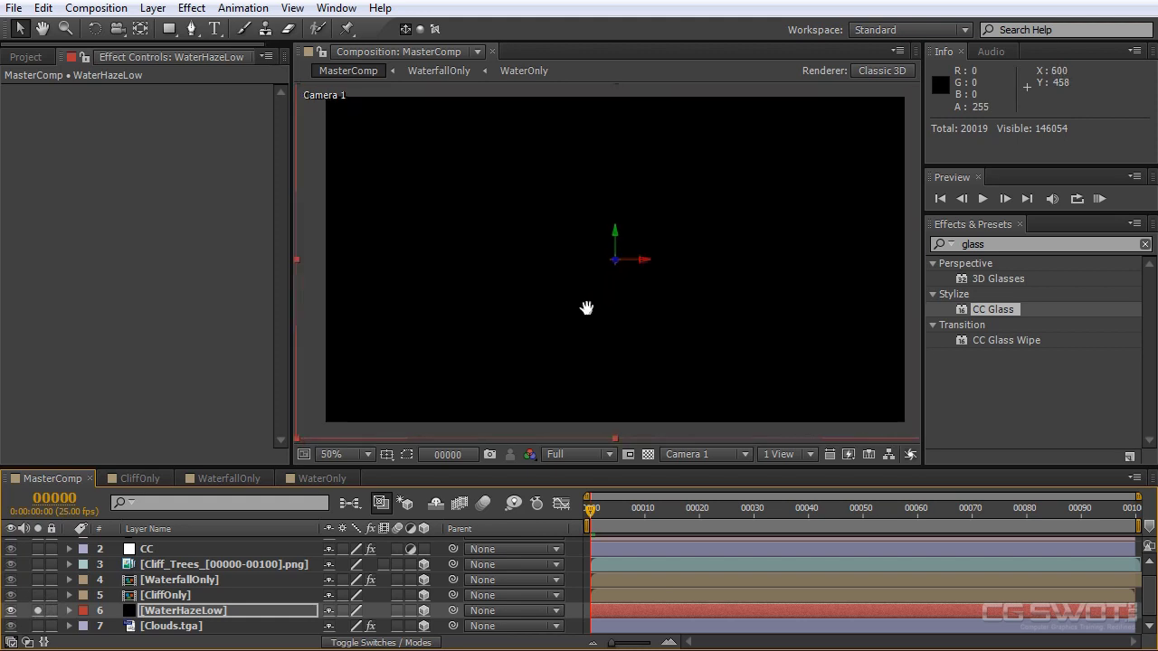
right_click(140, 137)
mouse_move(220, 539)
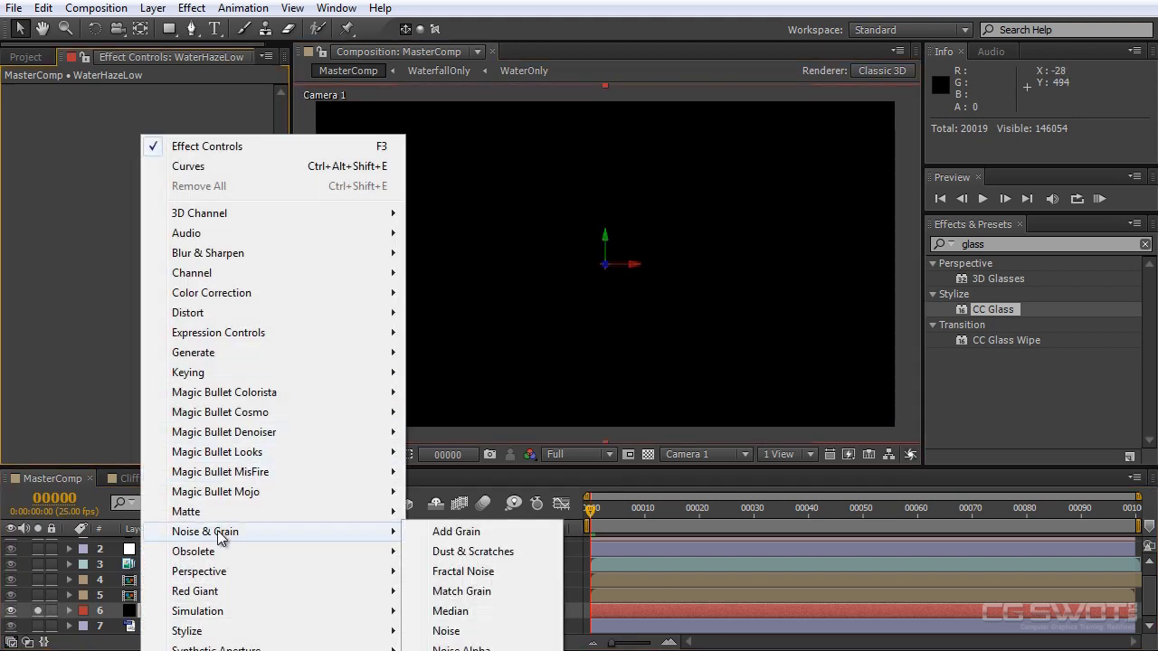
left_click(473, 573)
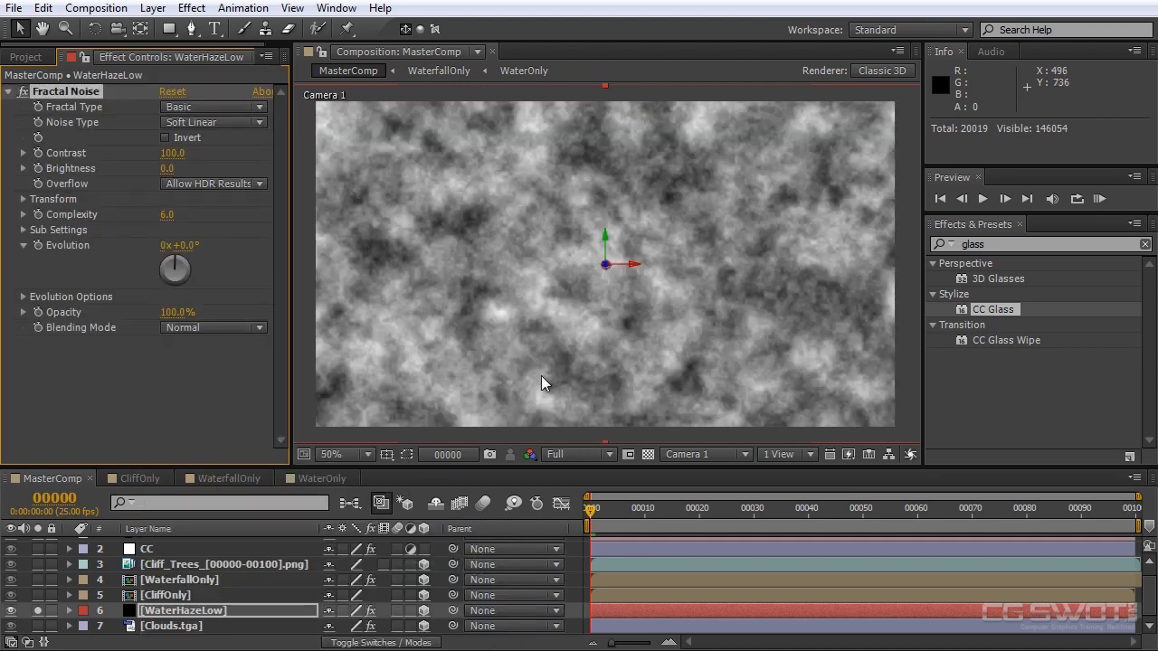
Set the Scale of WaterHazeLow's Fractal Noise transform to 149
left_click_drag(571, 299, 576, 301)
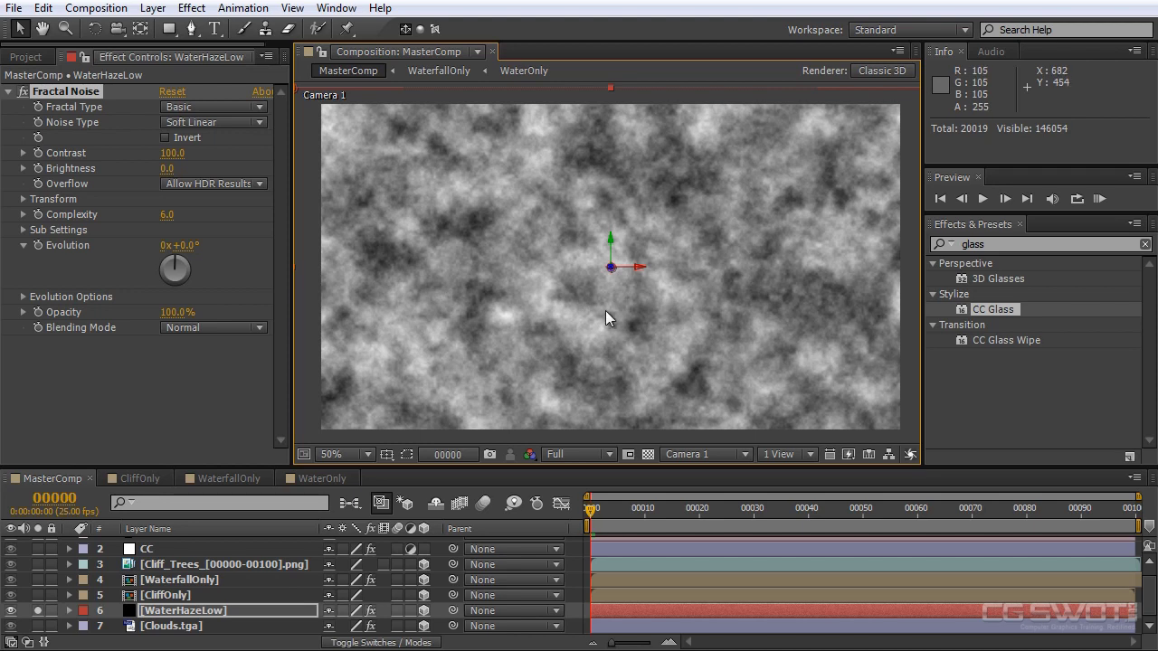
left_click(22, 199)
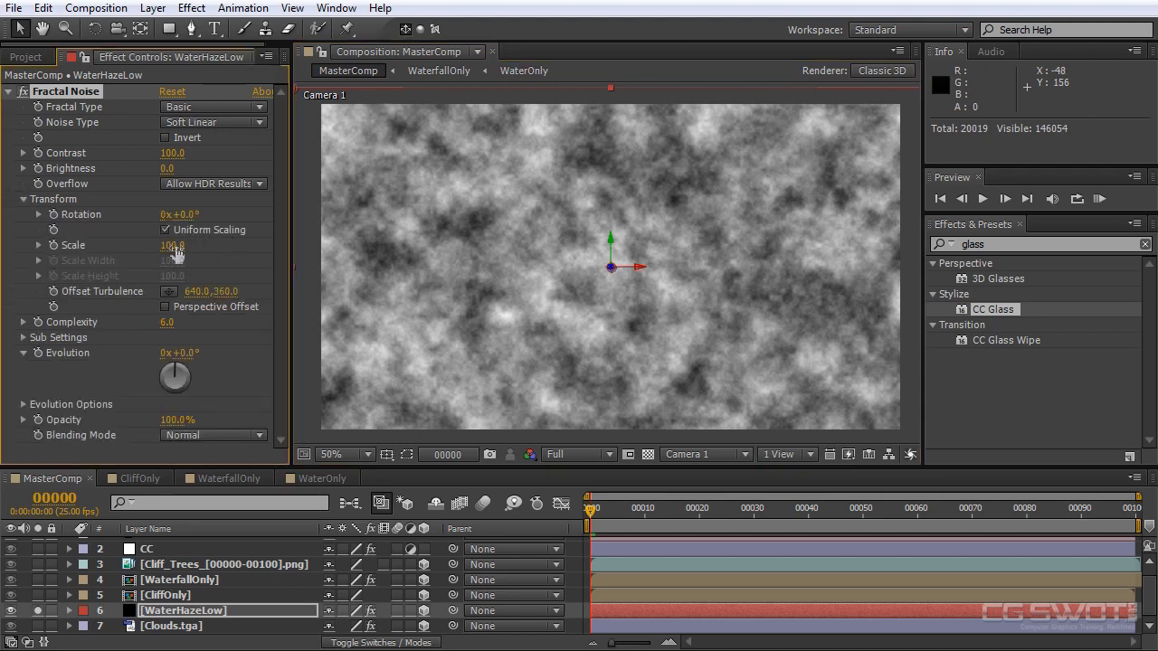
left_click_drag(172, 246, 357, 310)
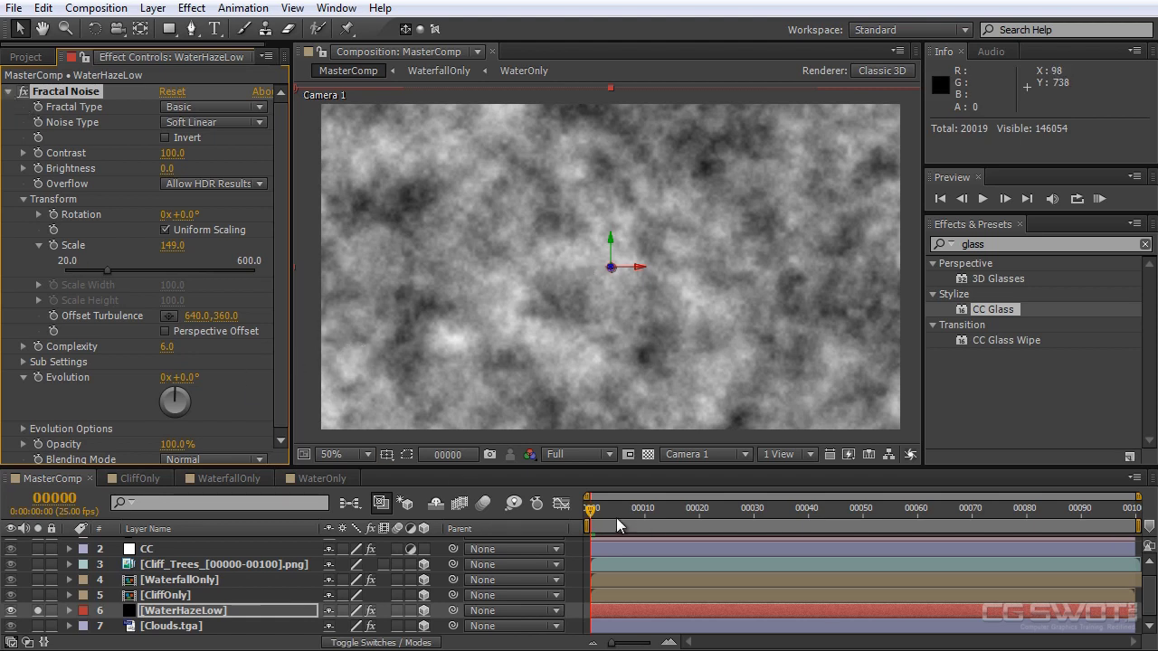
Animate the Fractal Noise Evolution with the expression time*100 and preview the motion from frame 0
left_click(585, 512)
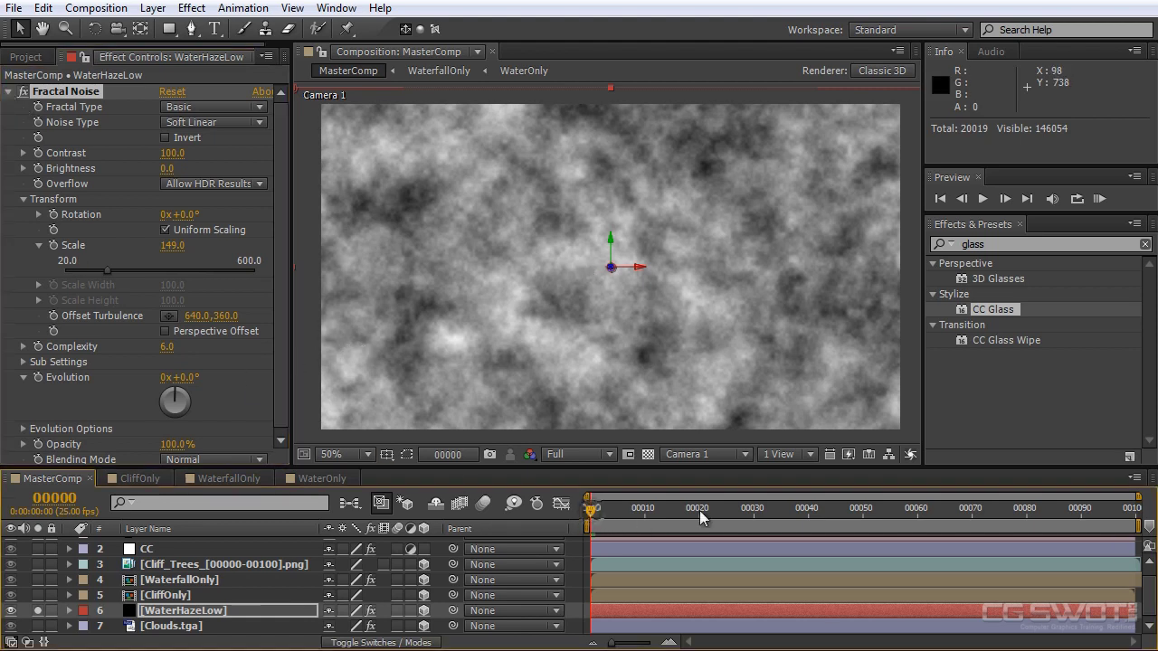
left_click(38, 378, "alt")
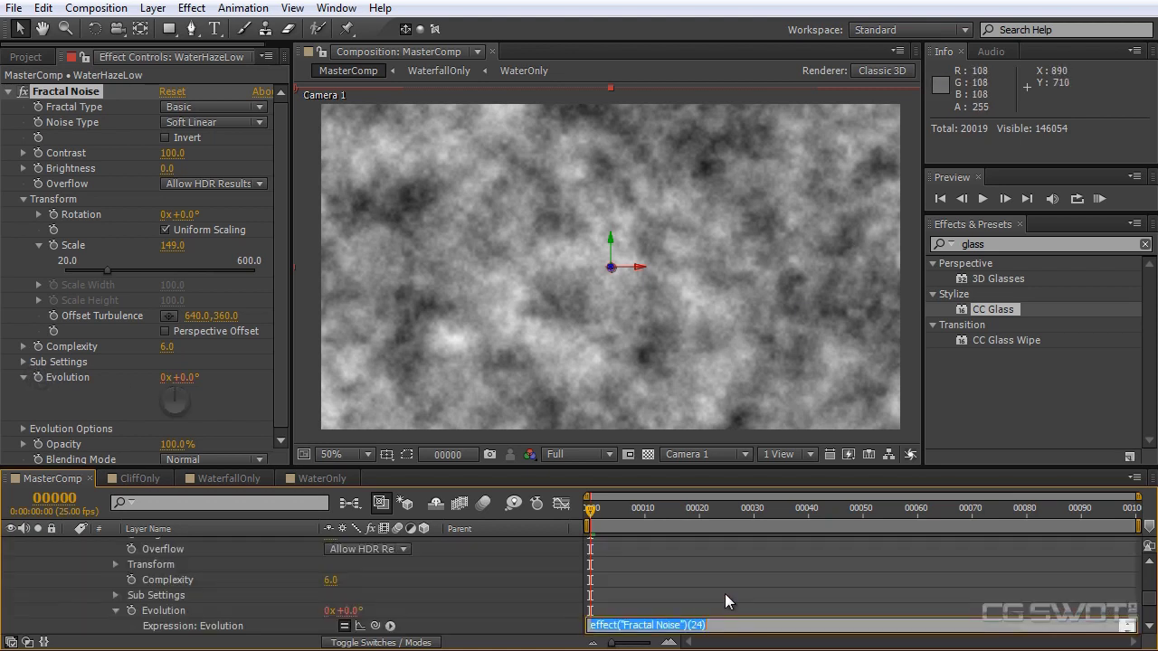
type("time*")
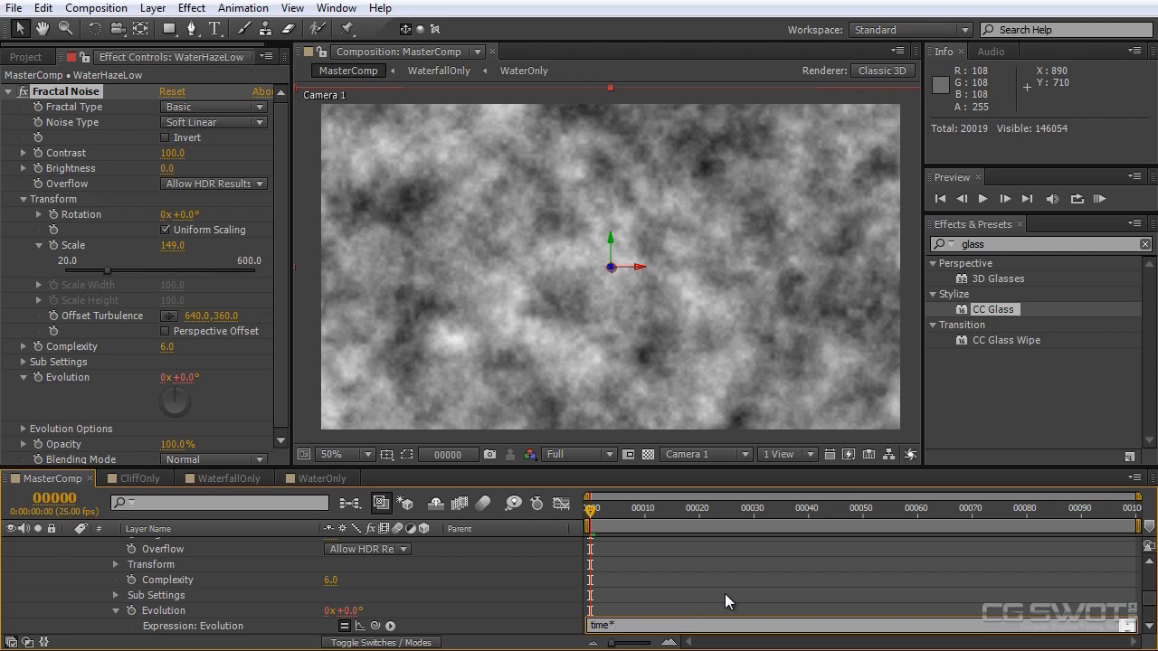
type("100")
left_click_drag(619, 511, 589, 512)
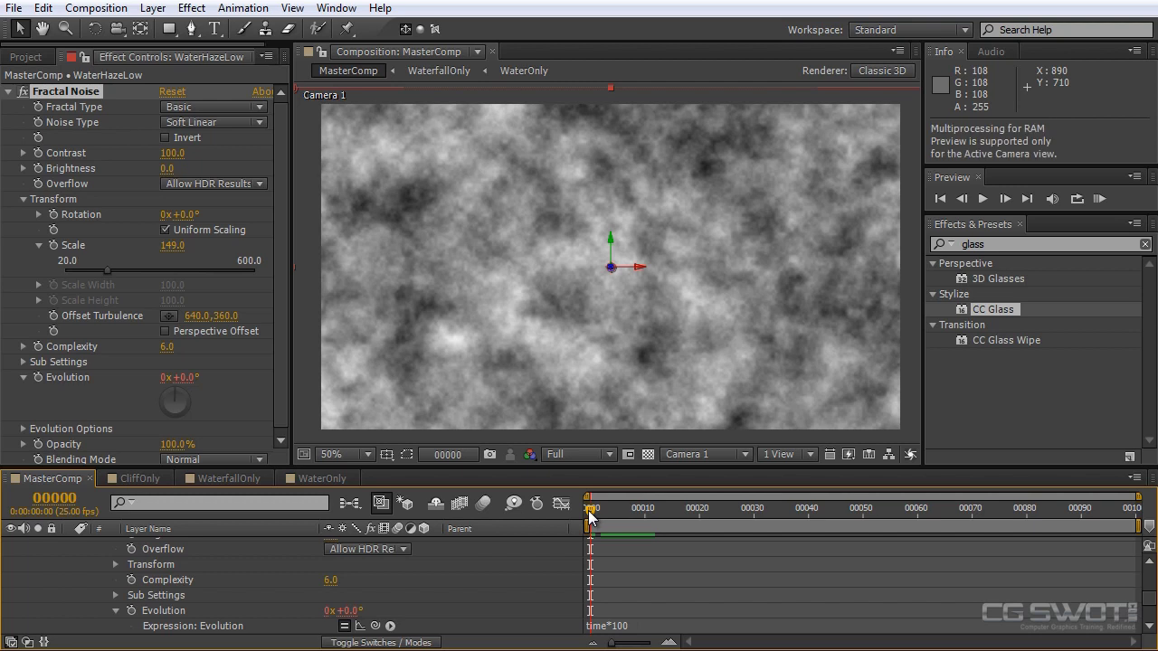
key("KP_0")
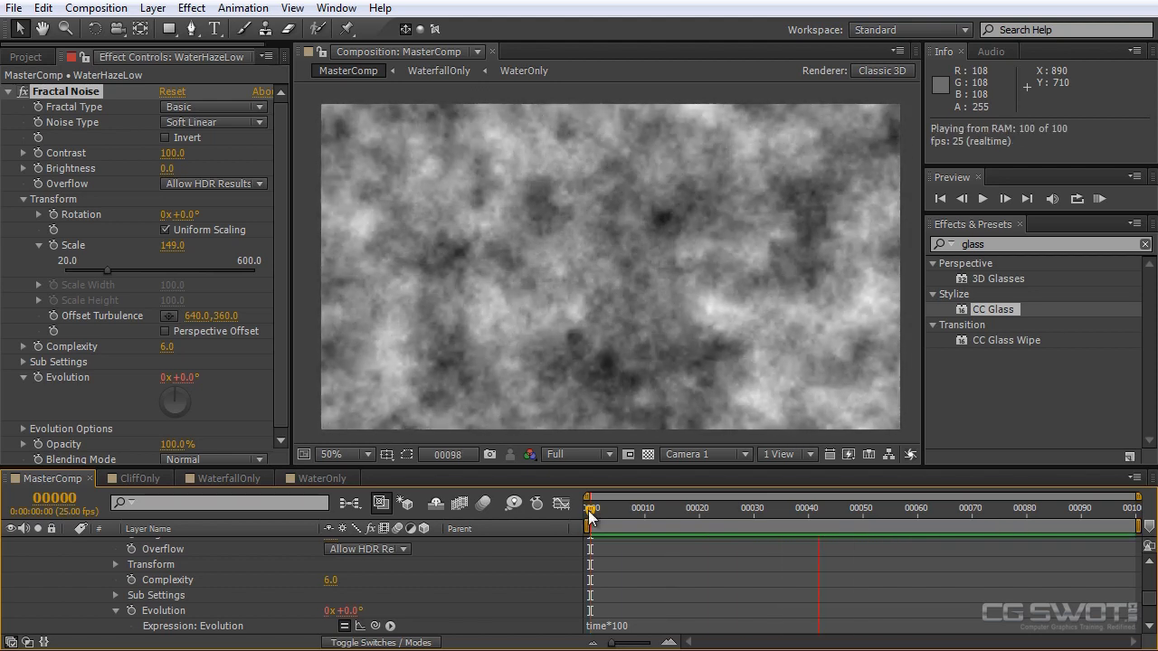
left_click(671, 508)
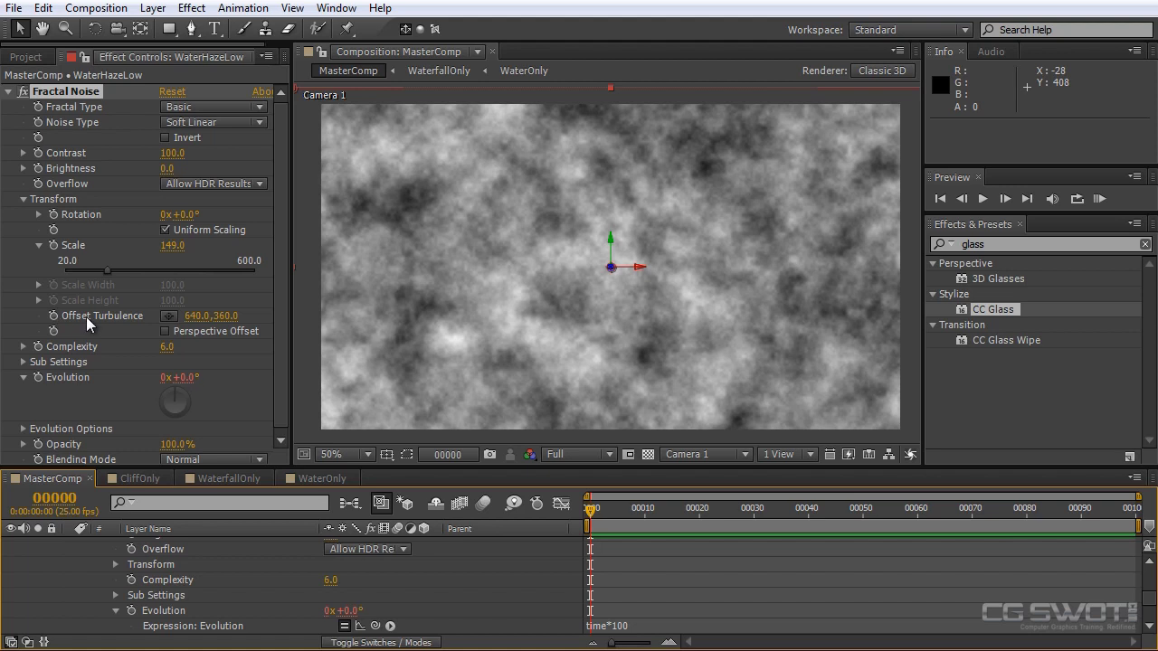
Keyframe the Fractal Noise Offset Turbulence at 636.4, 512.6 on frame 0 and 520.3, 358.4 on frame 99, and scrub through the drift
left_click(54, 316)
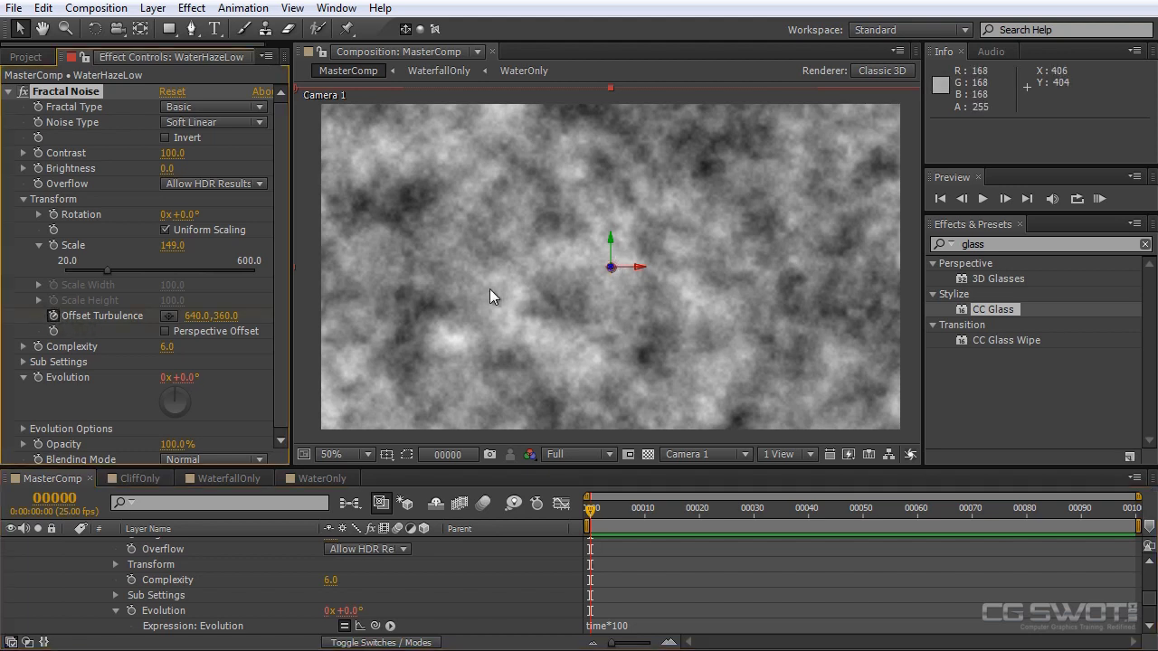
left_click_drag(613, 270, 612, 344)
left_click_drag(720, 495, 1136, 512)
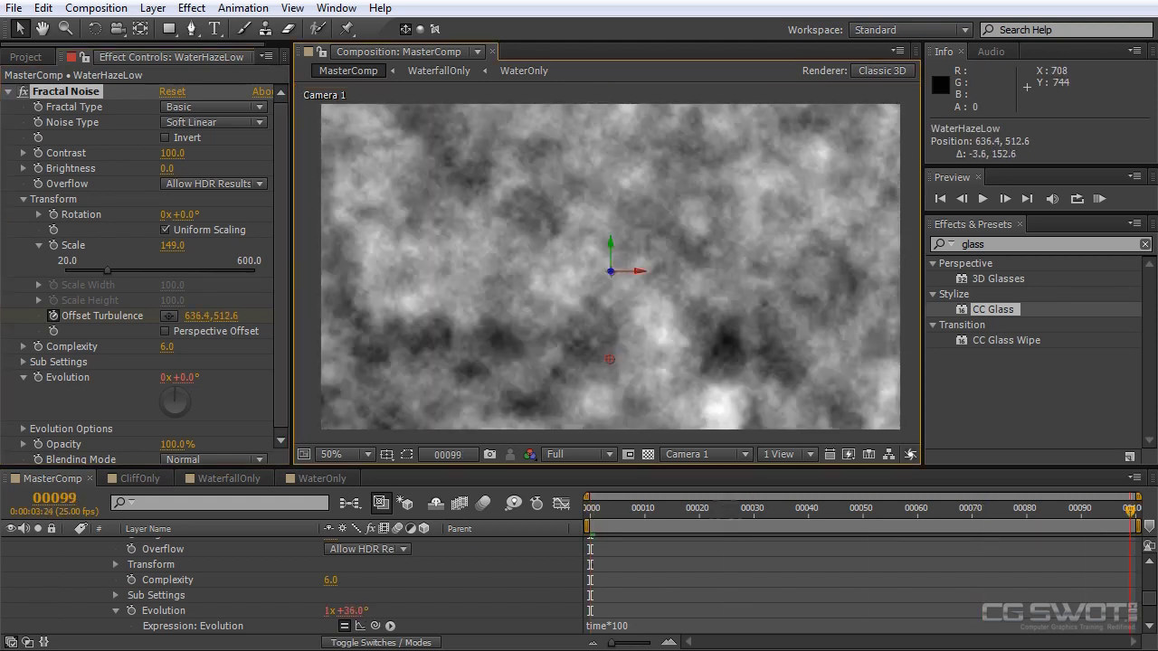
left_click_drag(611, 356, 545, 269)
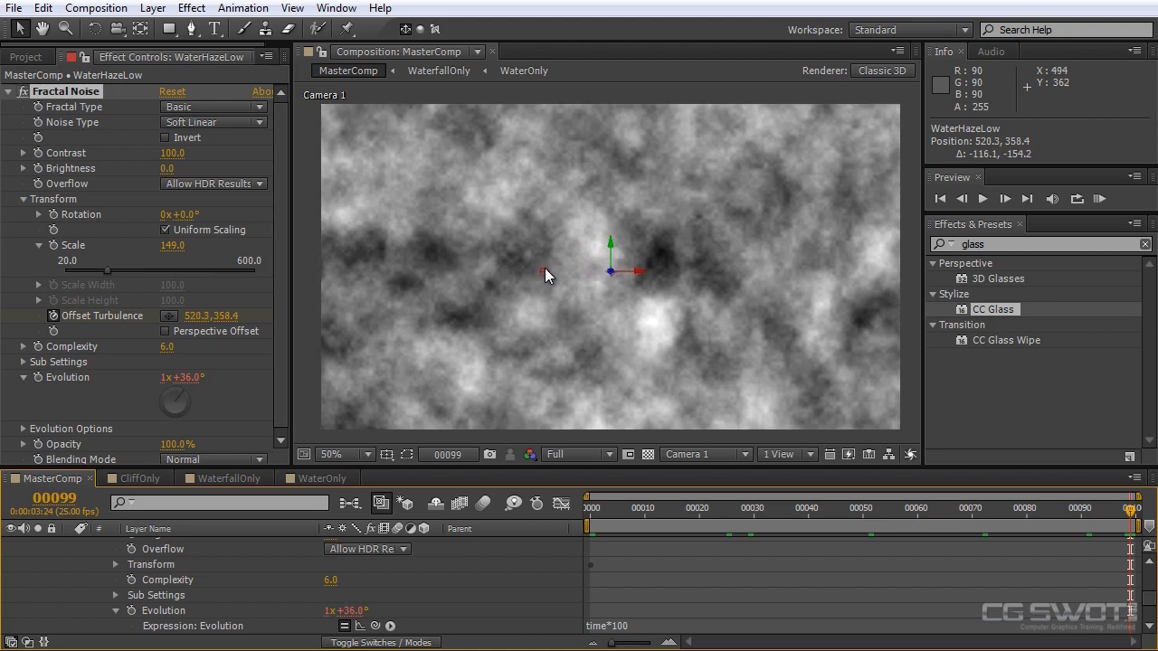
left_click_drag(592, 509, 1143, 514)
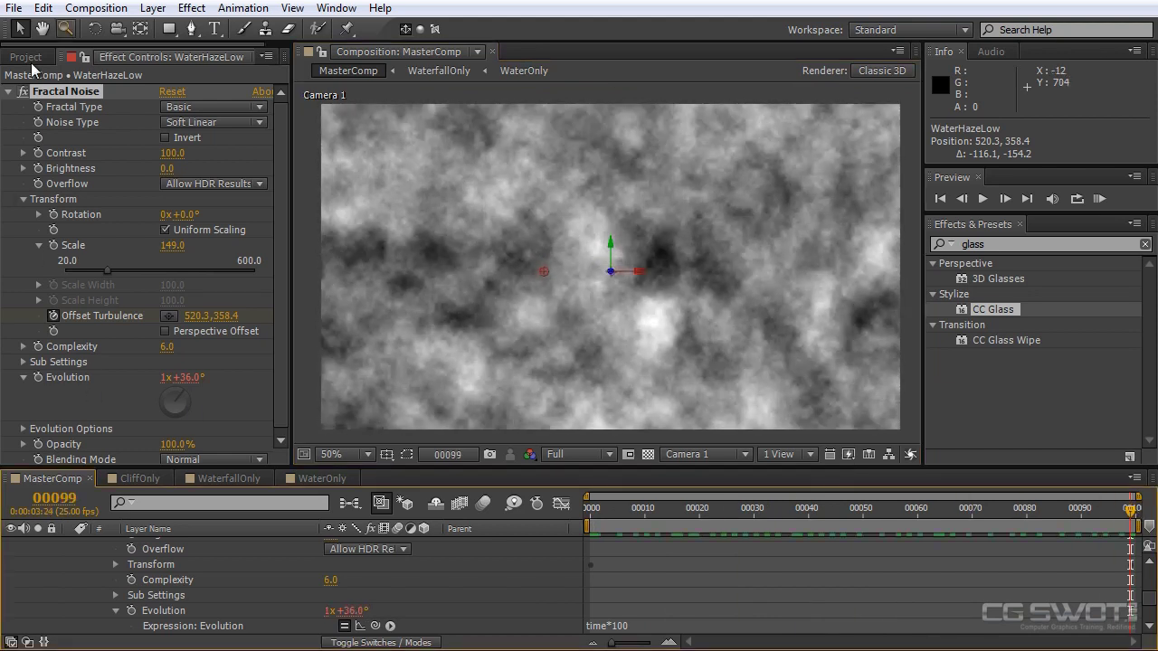
Return to frame 0 and collapse WaterHazeLow's Fractal Noise settings and layer properties
left_click(9, 93)
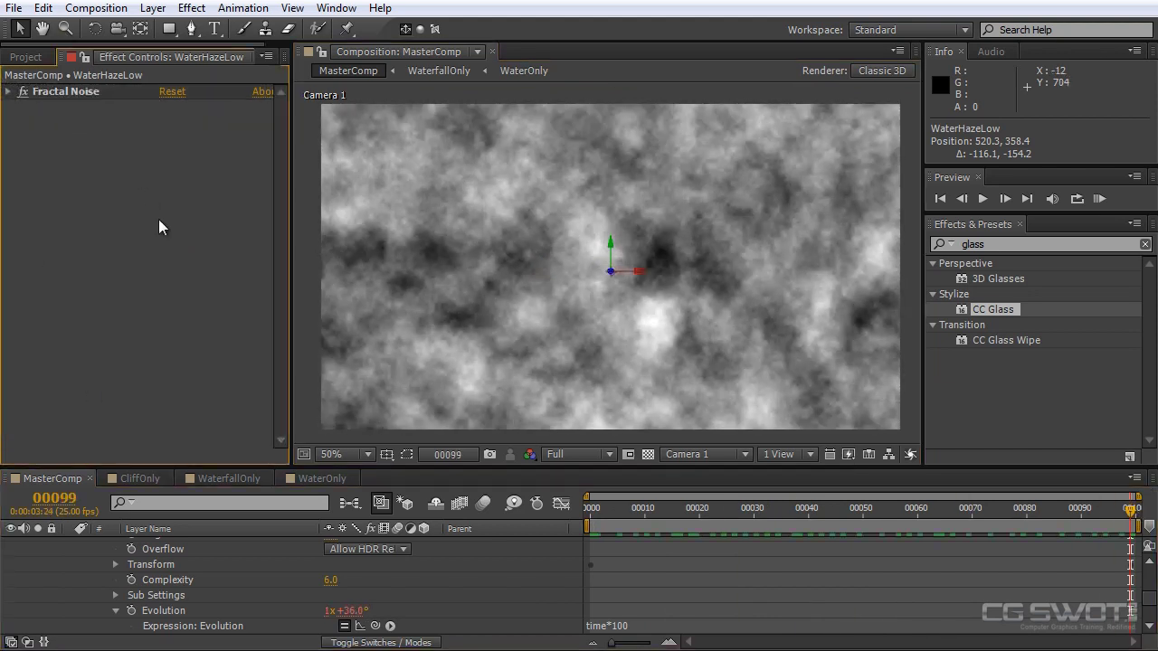
scroll(534, 340, "down", 2)
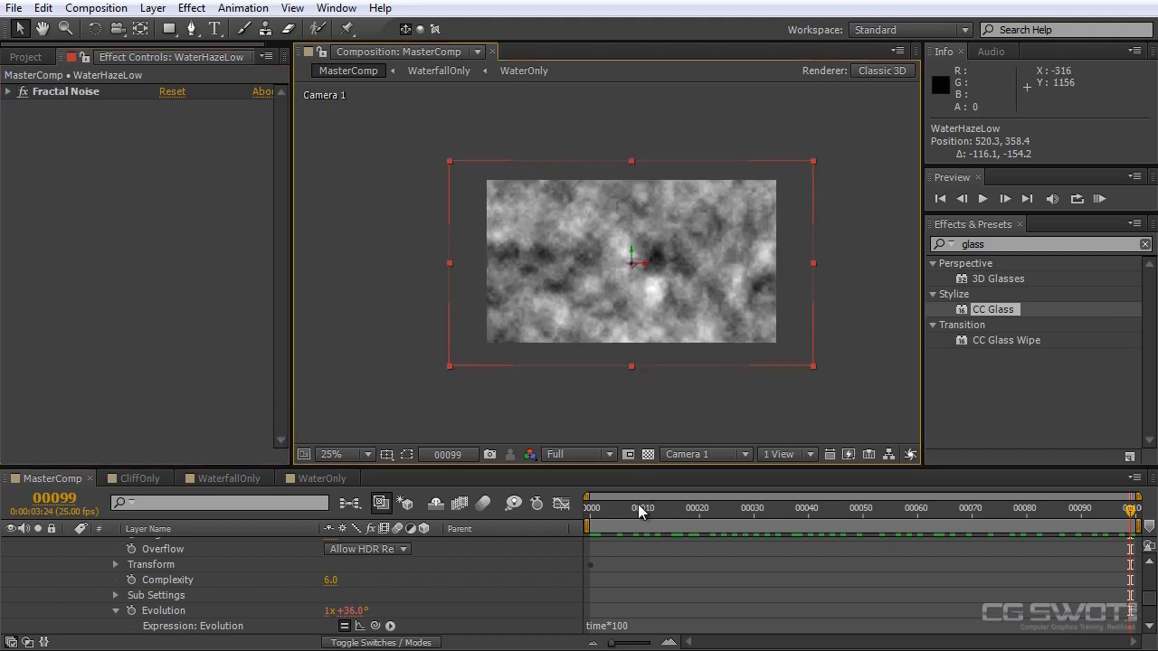
left_click_drag(641, 511, 530, 511)
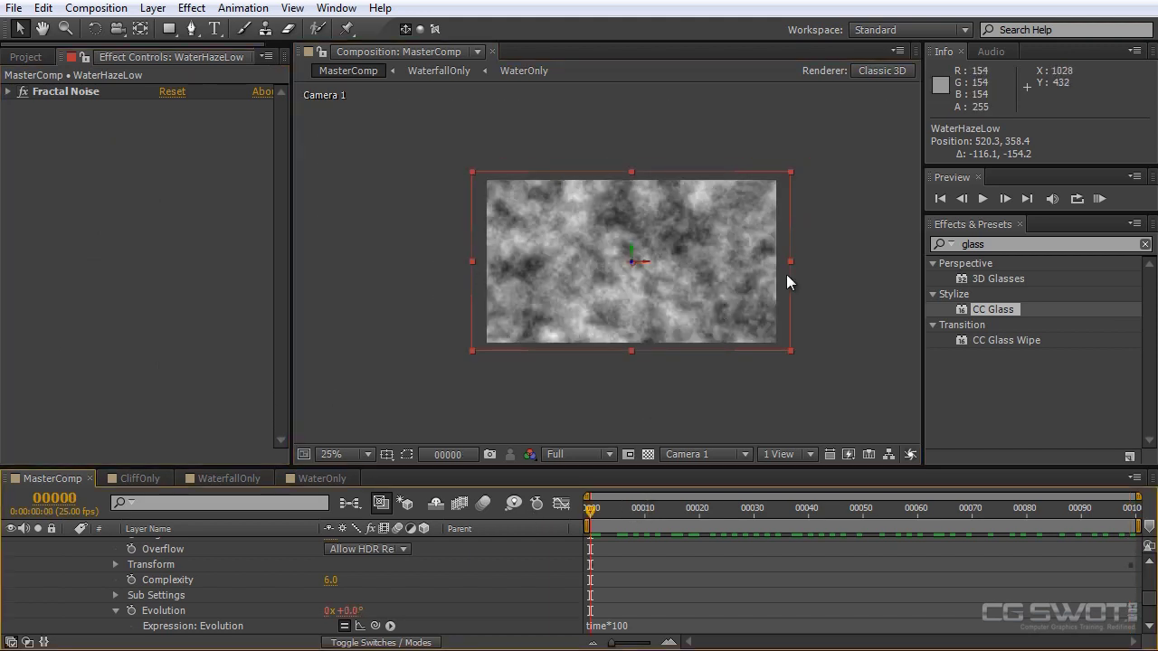
left_click(130, 244)
scroll(79, 559, "up", 5)
left_click(65, 613)
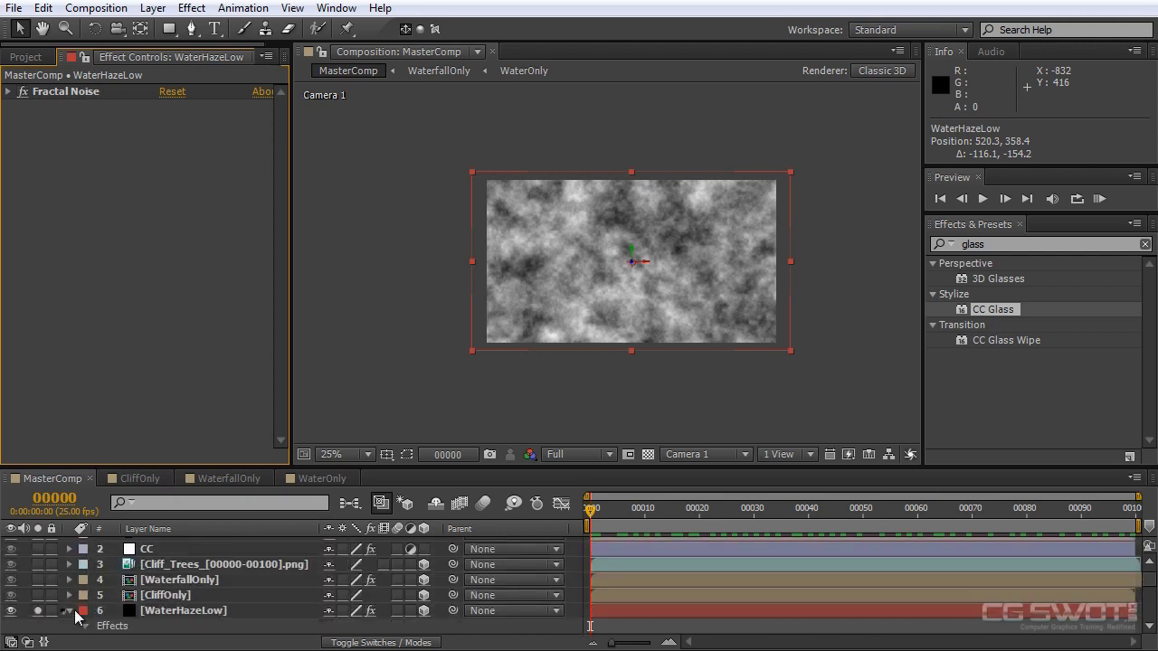
left_click(70, 611)
Set WaterHazeLow's blending mode to Screen and unsolo the layer so it blends over the full scene
left_click(384, 642)
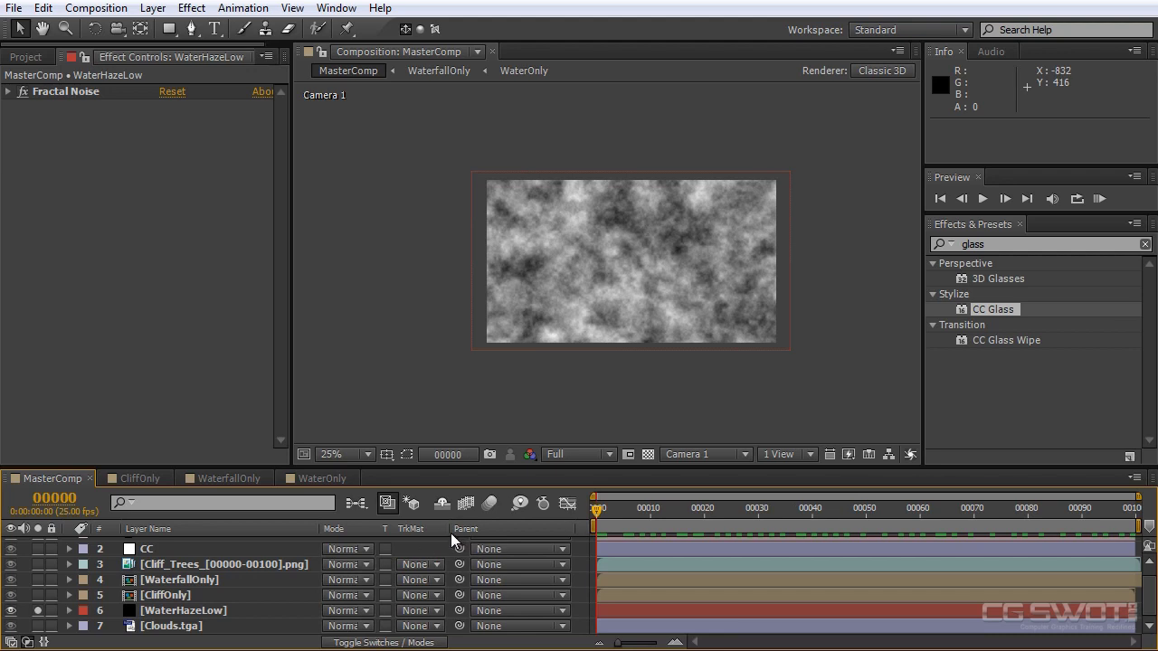
left_click(375, 612)
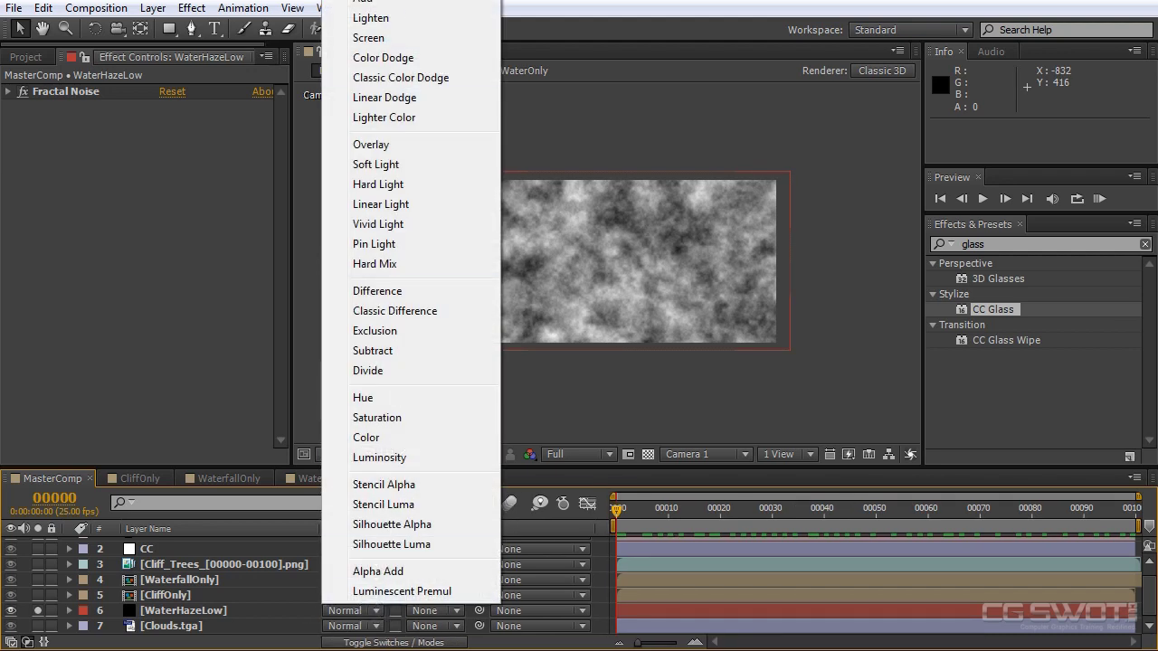
left_click(368, 38)
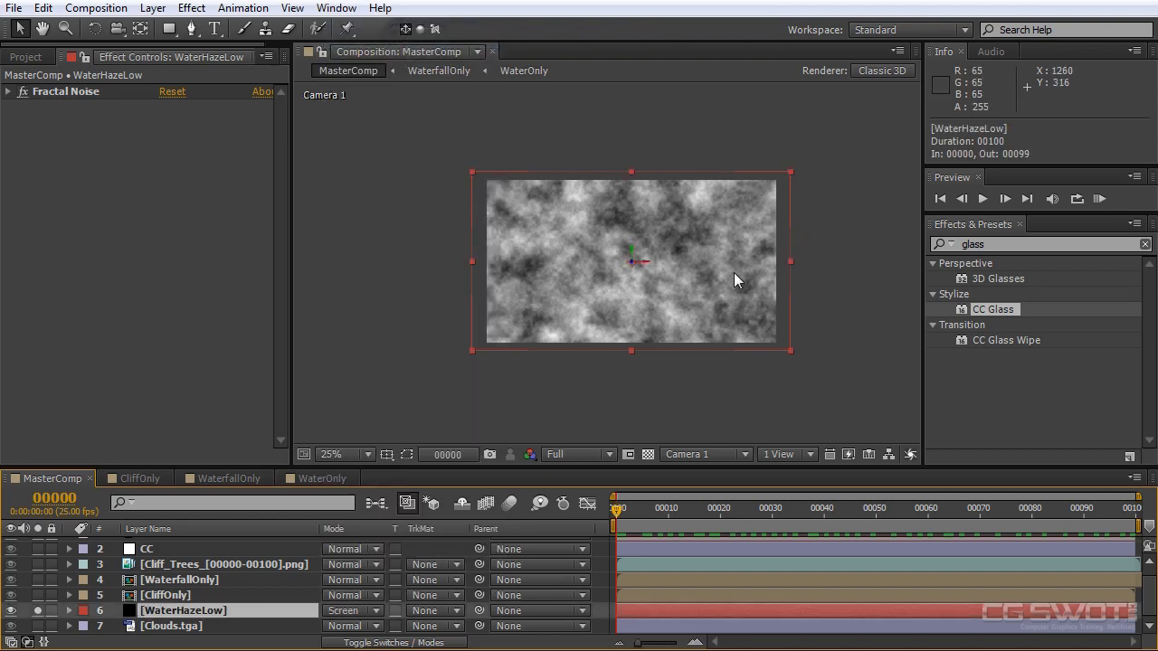
left_click(37, 610)
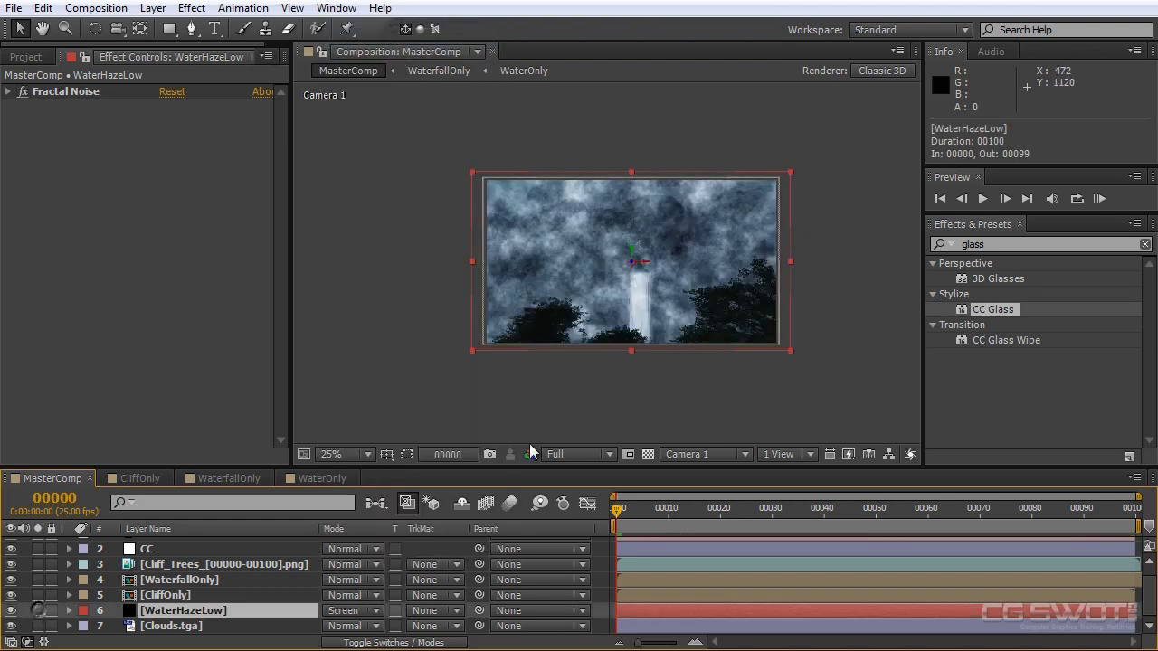
Apply the Linear Wipe transition effect to WaterHazeLow beneath its Fractal Noise effect
scroll(636, 286, "up", 2)
left_click(97, 158)
right_click(84, 132)
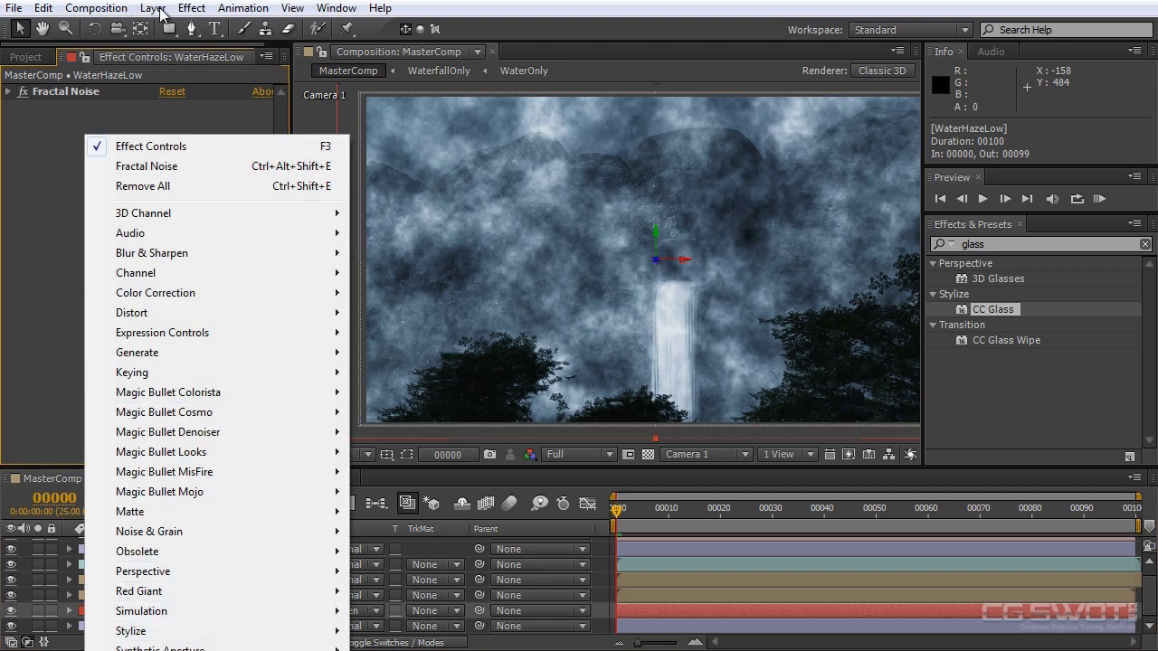
left_click(189, 9)
mouse_move(280, 596)
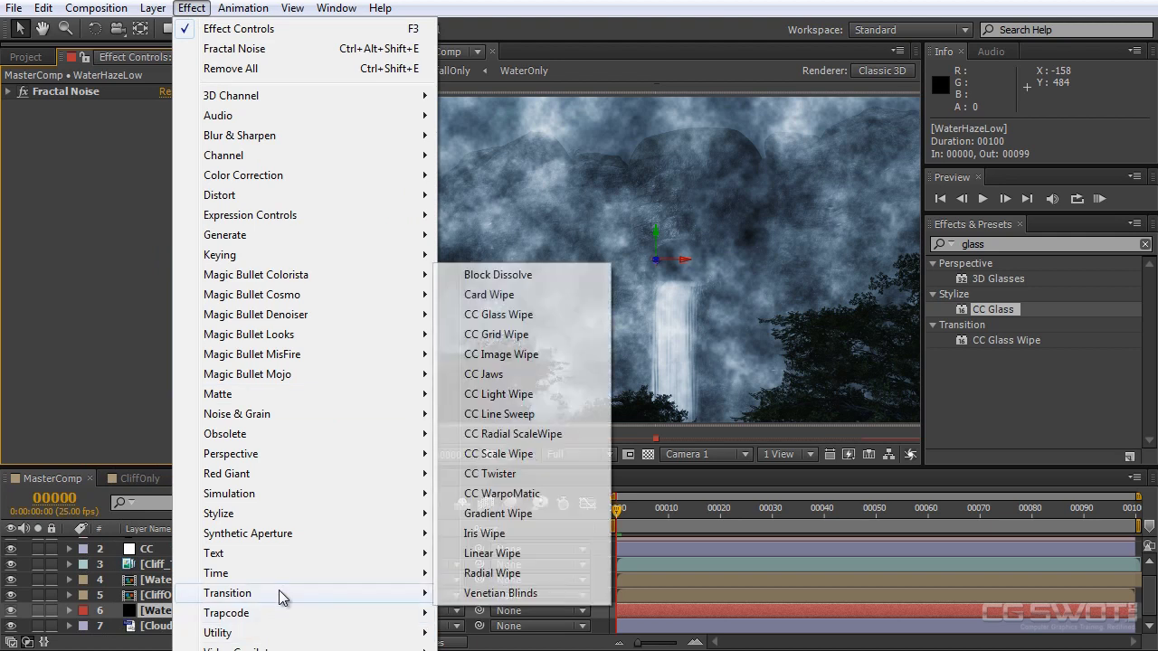
left_click(527, 552)
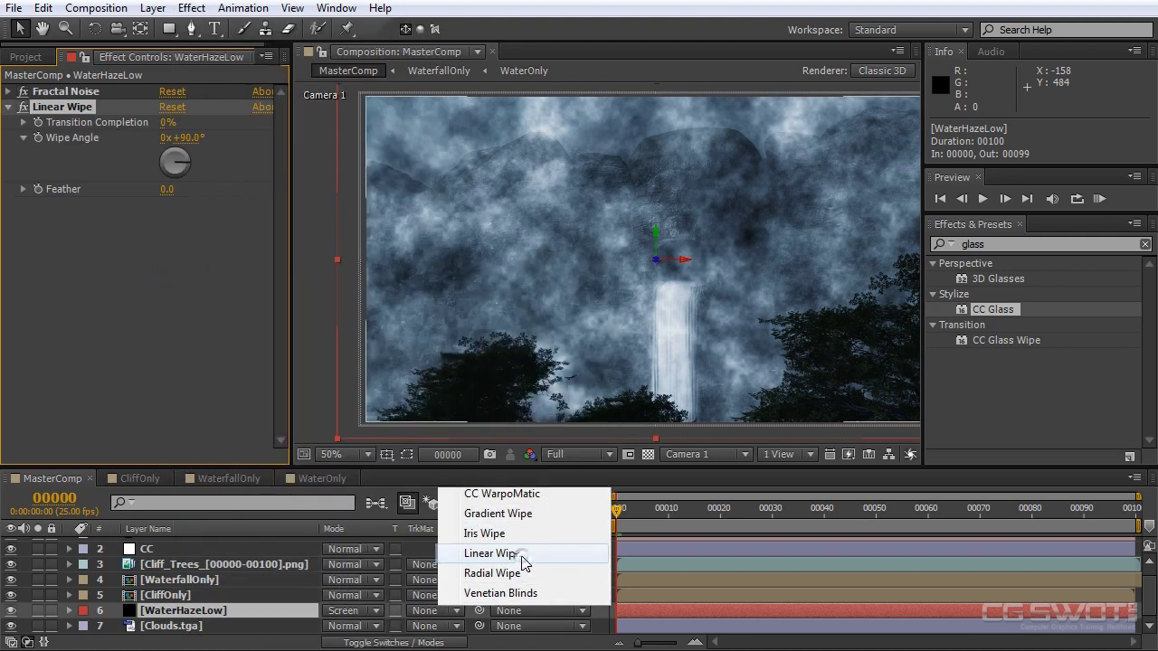
Set WaterHazeLow's Linear Wipe to a 180° wipe angle, 77% transition completion and a feather of 160
left_click(185, 138)
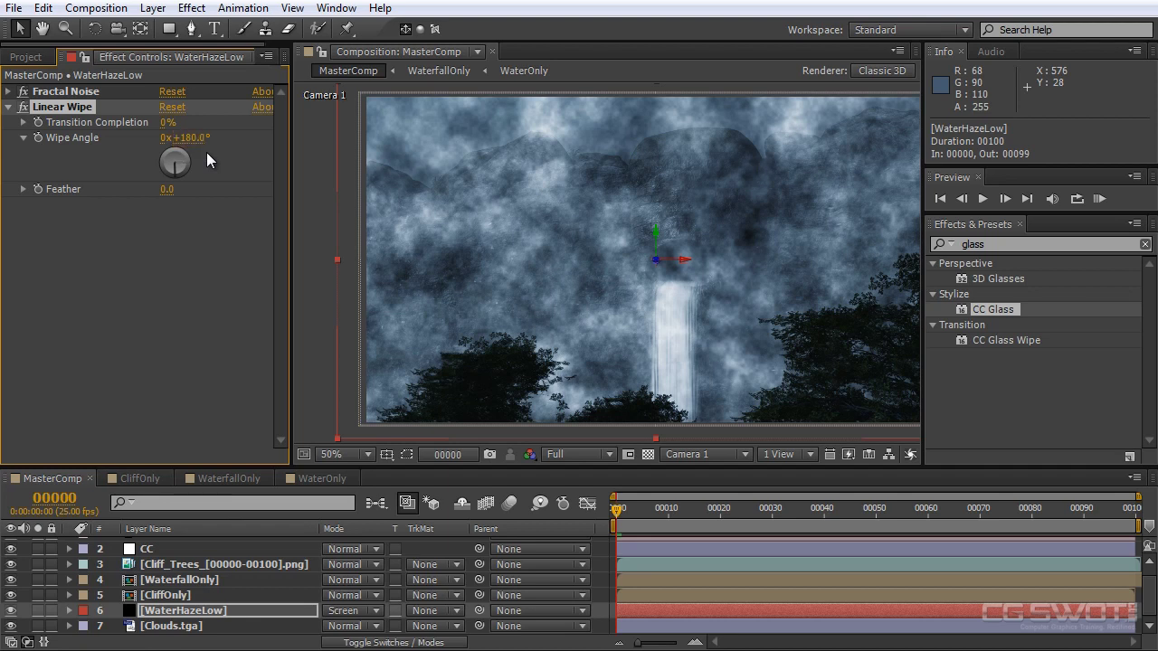
left_click_drag(166, 125, 232, 117)
left_click_drag(172, 190, 288, 187)
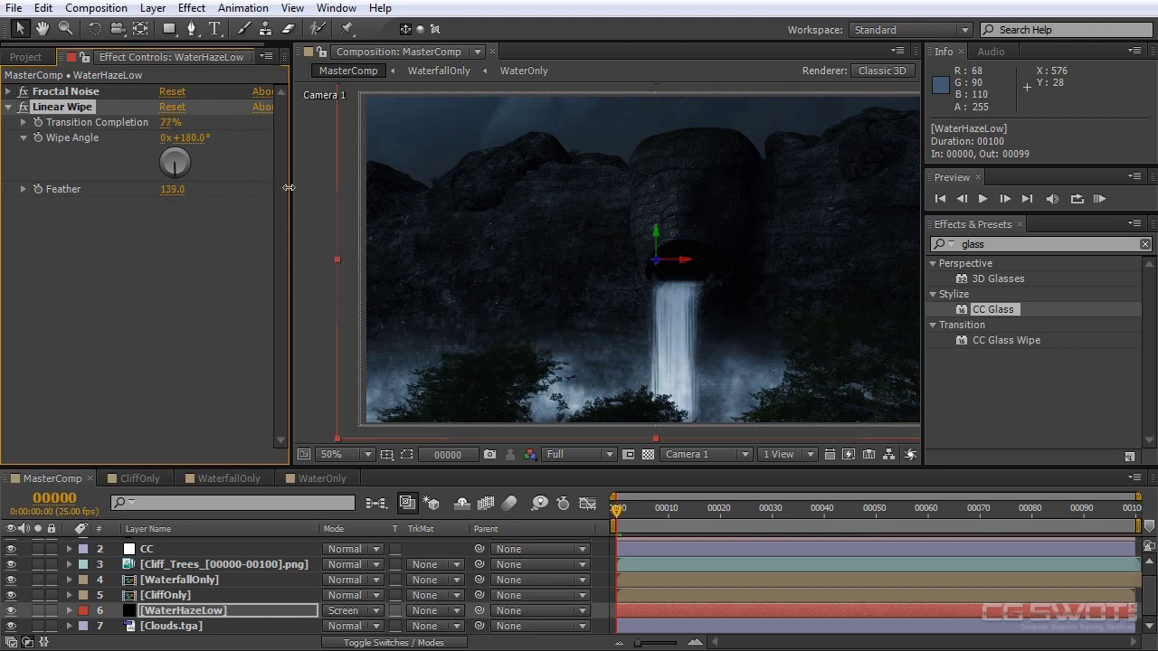
Solo the WaterHazeLow layer, preview its haze animation and return to frame 0
left_click_drag(639, 510, 674, 510)
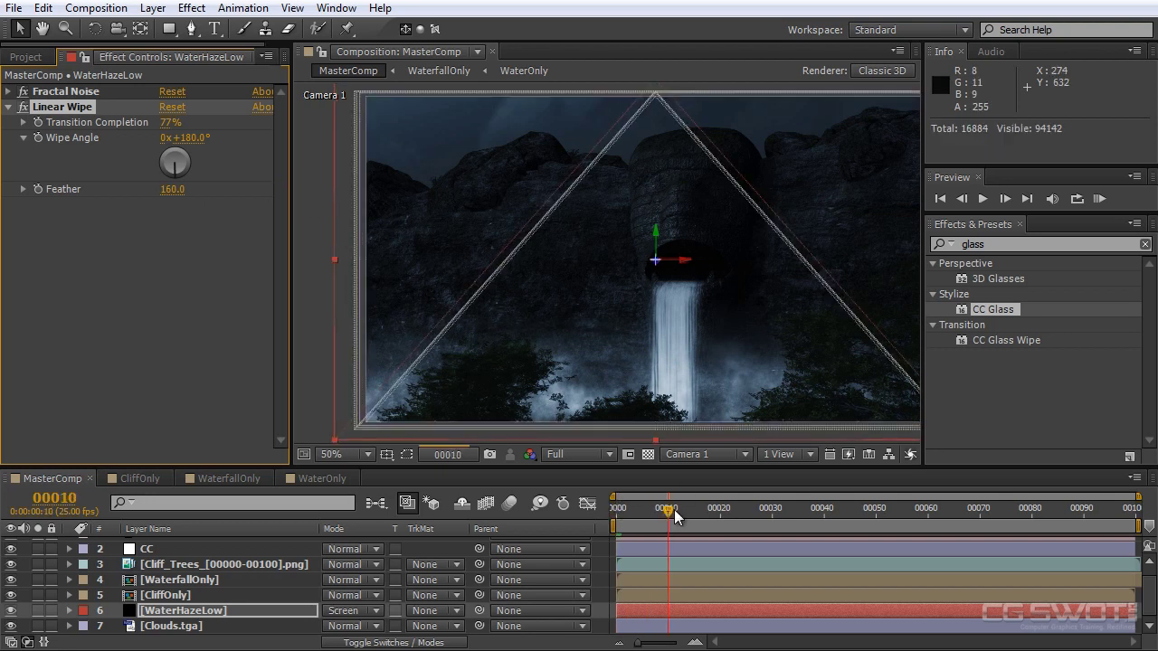
left_click(37, 611)
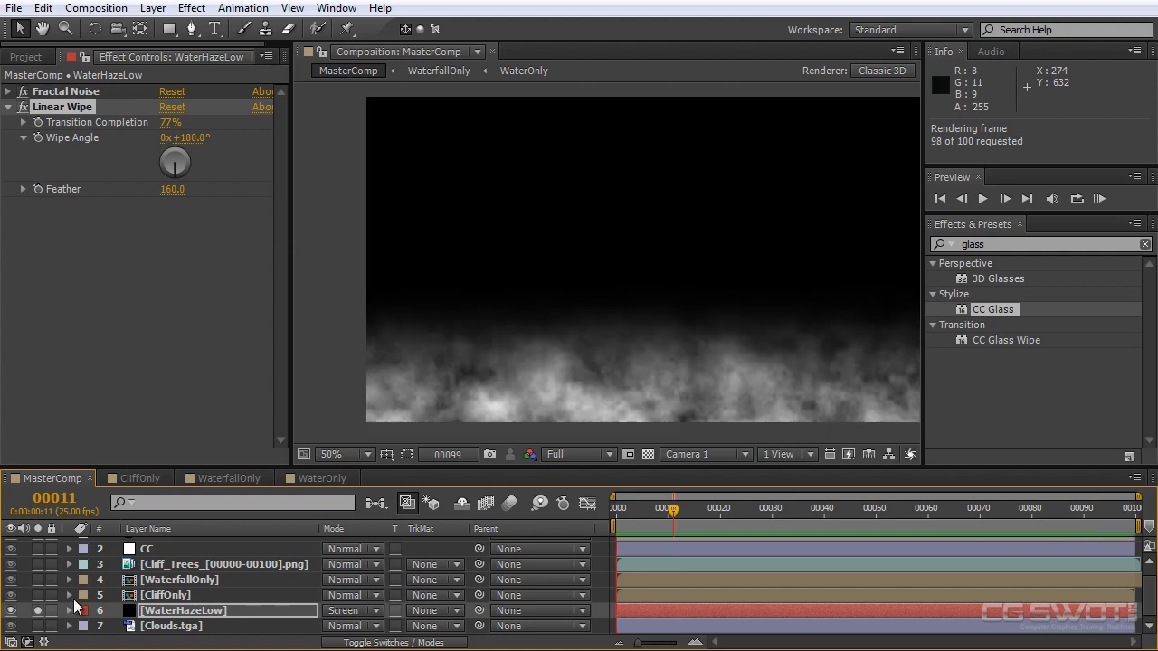
key("space")
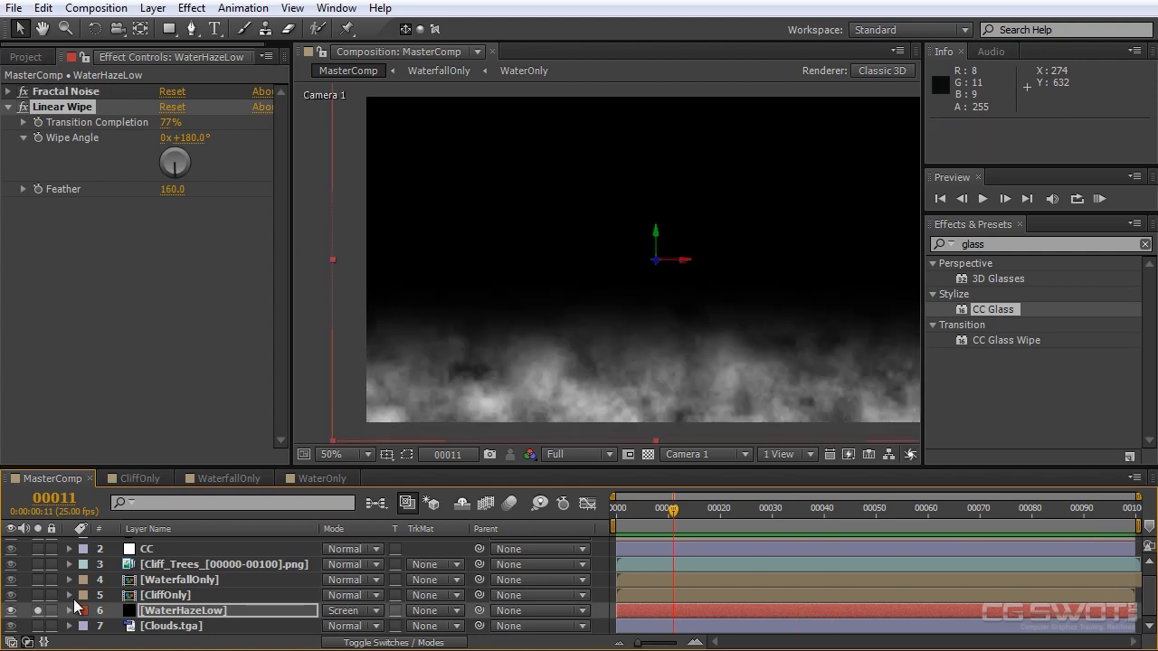
left_click(619, 508)
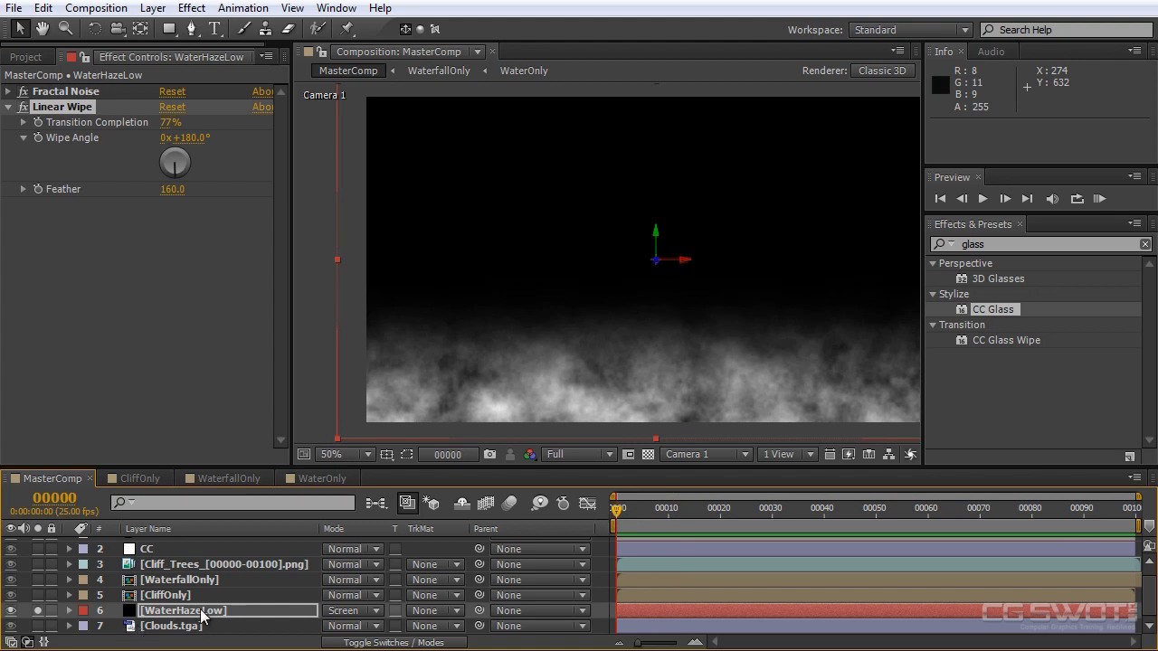
Move the Fractal Noise Offset Turbulence point at the last frame to about 561.6, 426.8, and unsolo WaterHazeLow after reviewing the motion
left_click(7, 92)
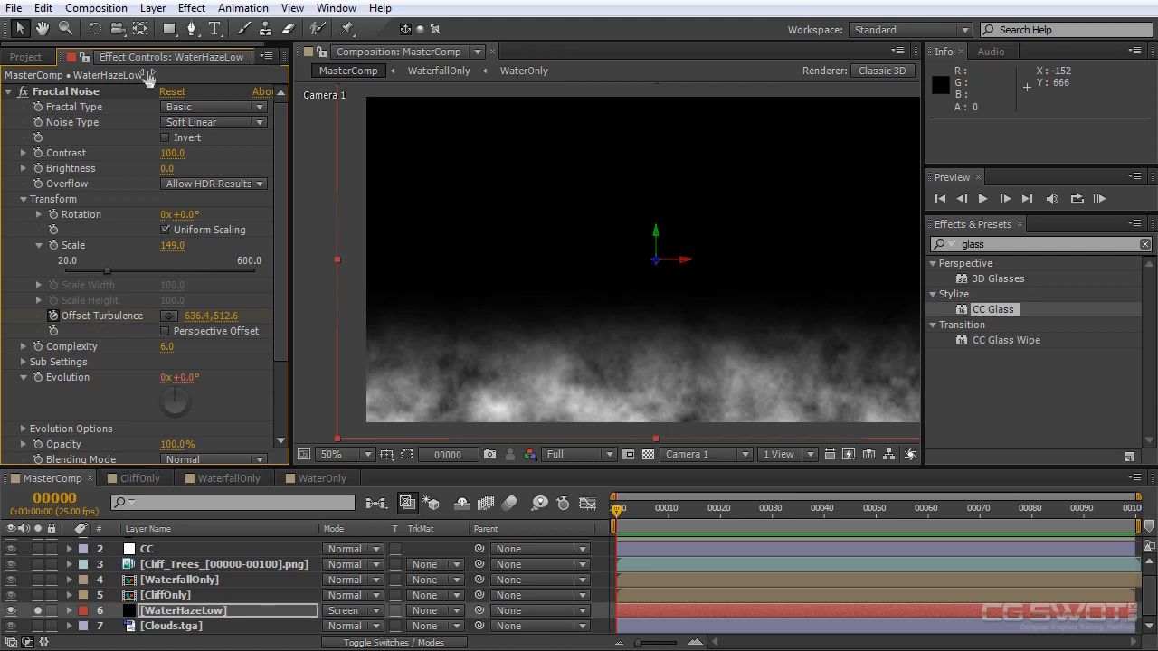
left_click(45, 91)
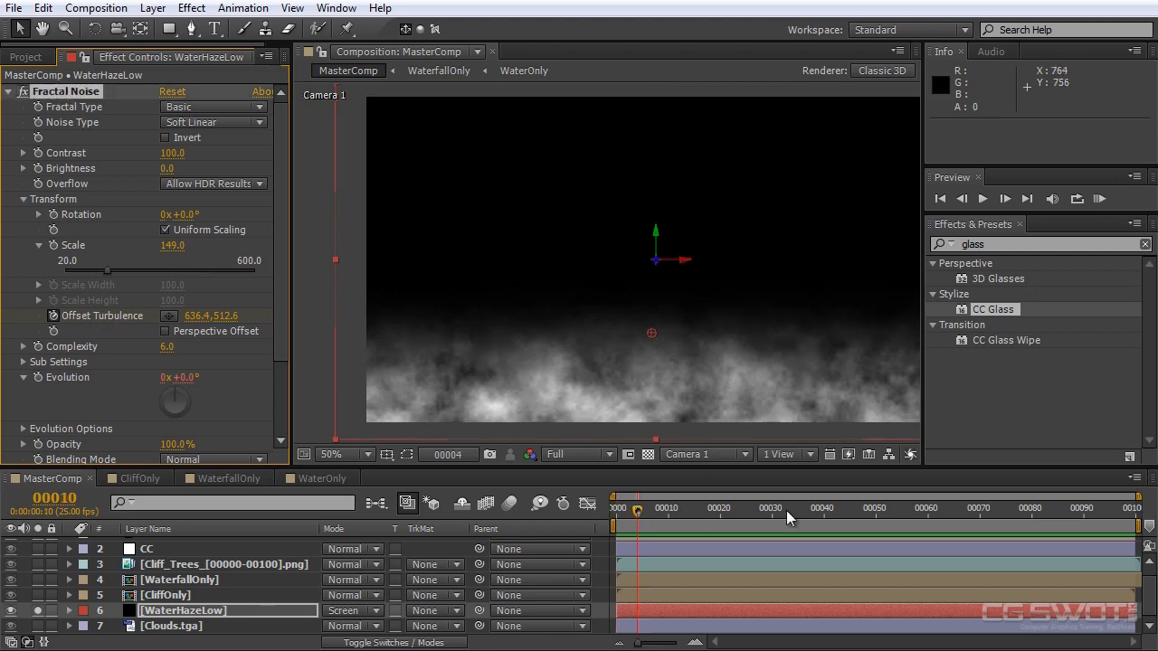
left_click_drag(620, 512, 1135, 511)
left_click_drag(590, 266, 613, 305)
left_click_drag(645, 512, 1115, 511)
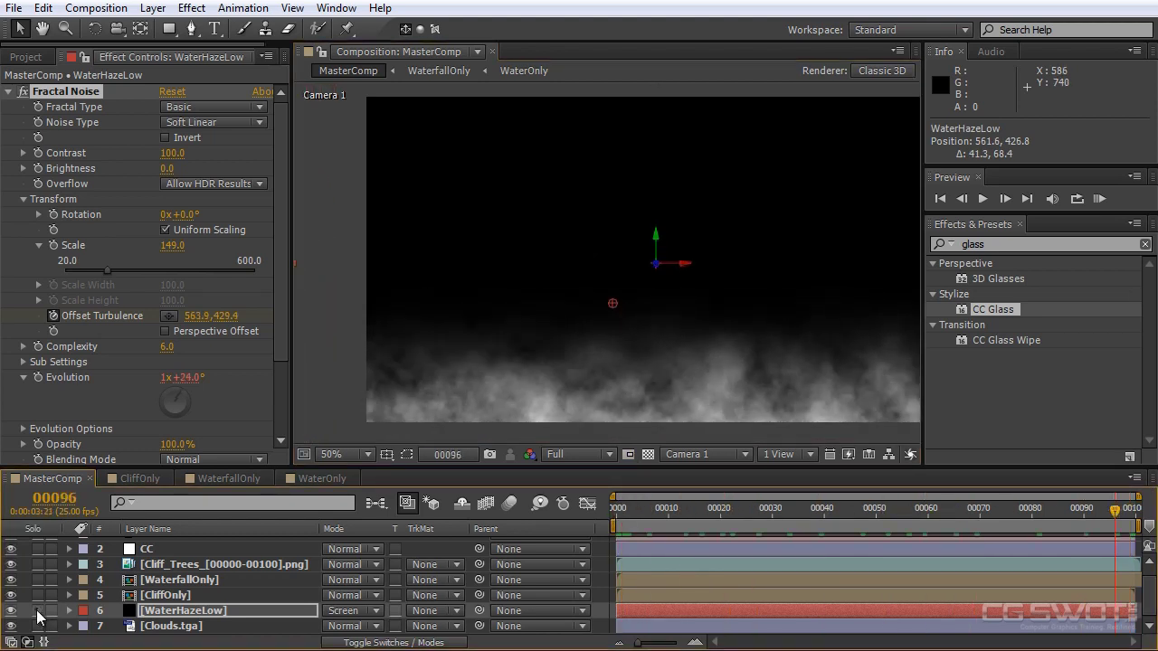
left_click(37, 610)
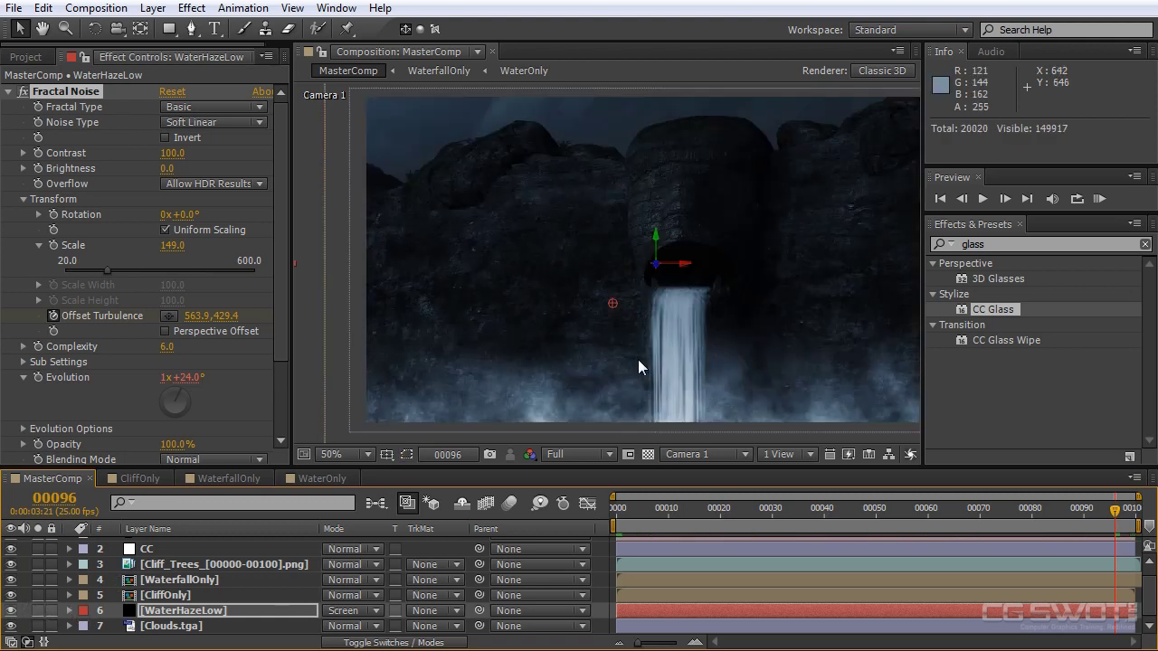
Draw a large circular mask on WaterHazeLow, centred below the frame so its upper arc surrounds the waterfall's base
scroll(648, 376, "down", 2)
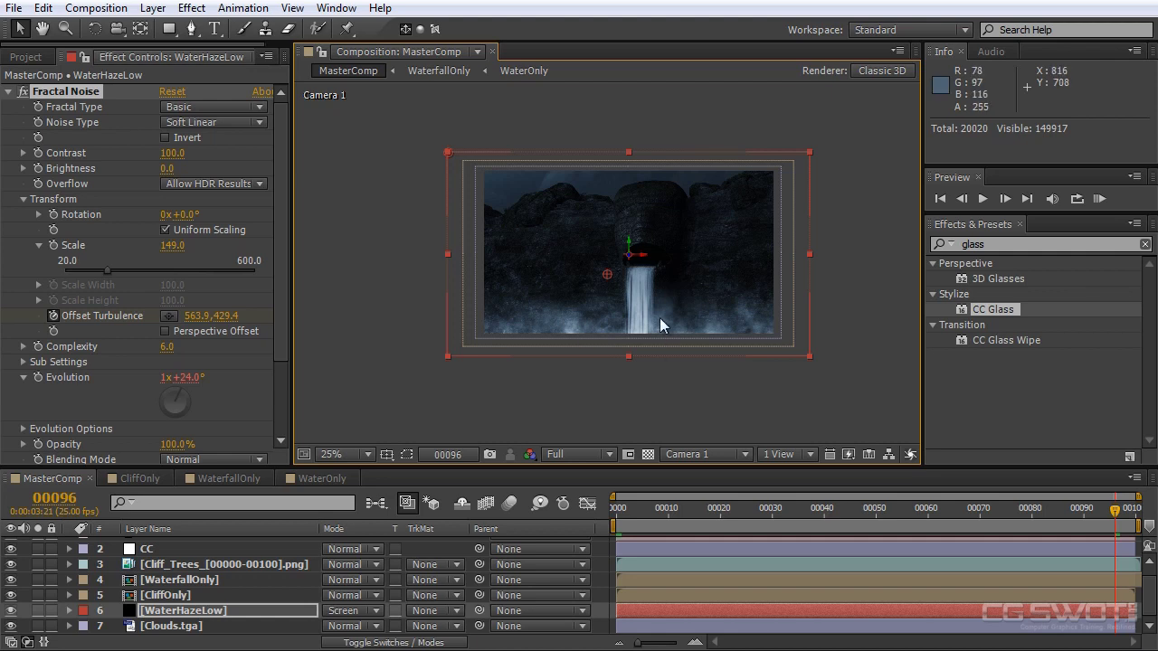
left_click_drag(180, 34, 215, 66)
left_click_drag(647, 424, 601, 287)
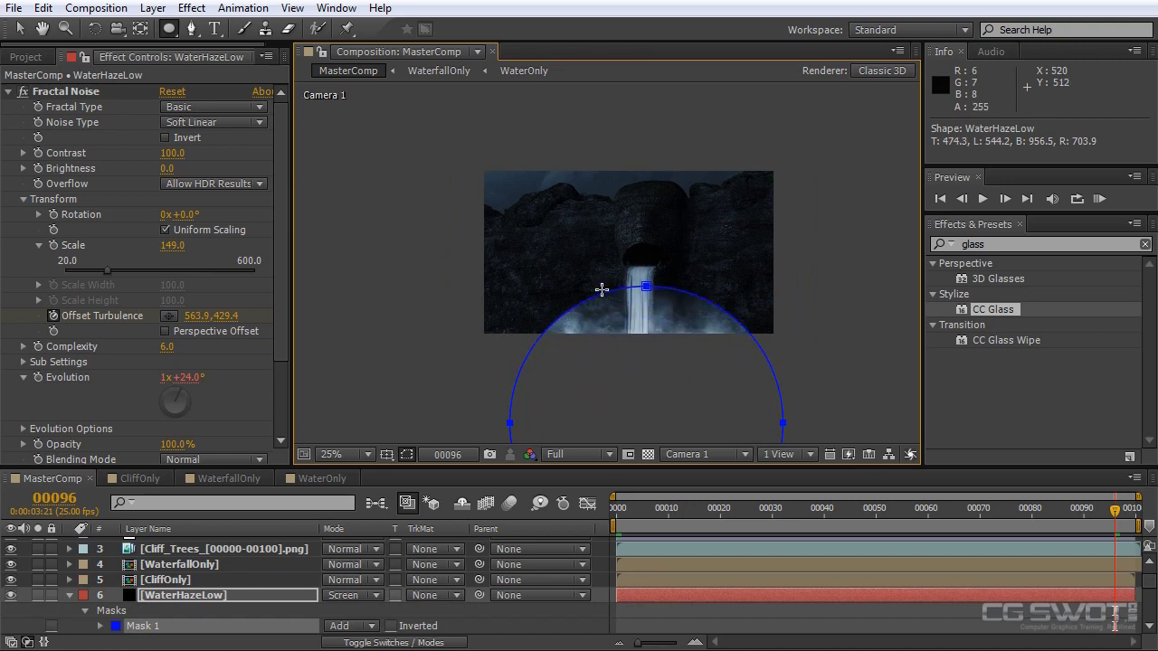
scroll(704, 384, "up", 2)
left_click_drag(707, 385, 671, 241)
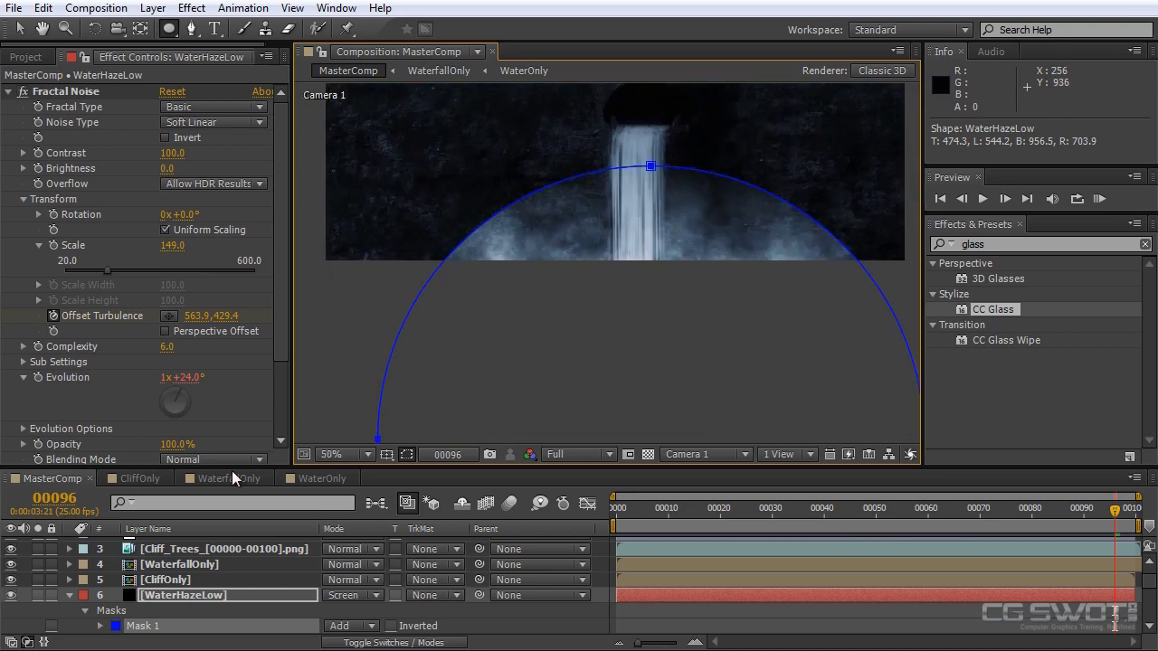
Feather the WaterHazeLow mask by 101 pixels and hide the mask outline in the composition
left_click(192, 597)
key("f")
left_click_drag(349, 626, 430, 616)
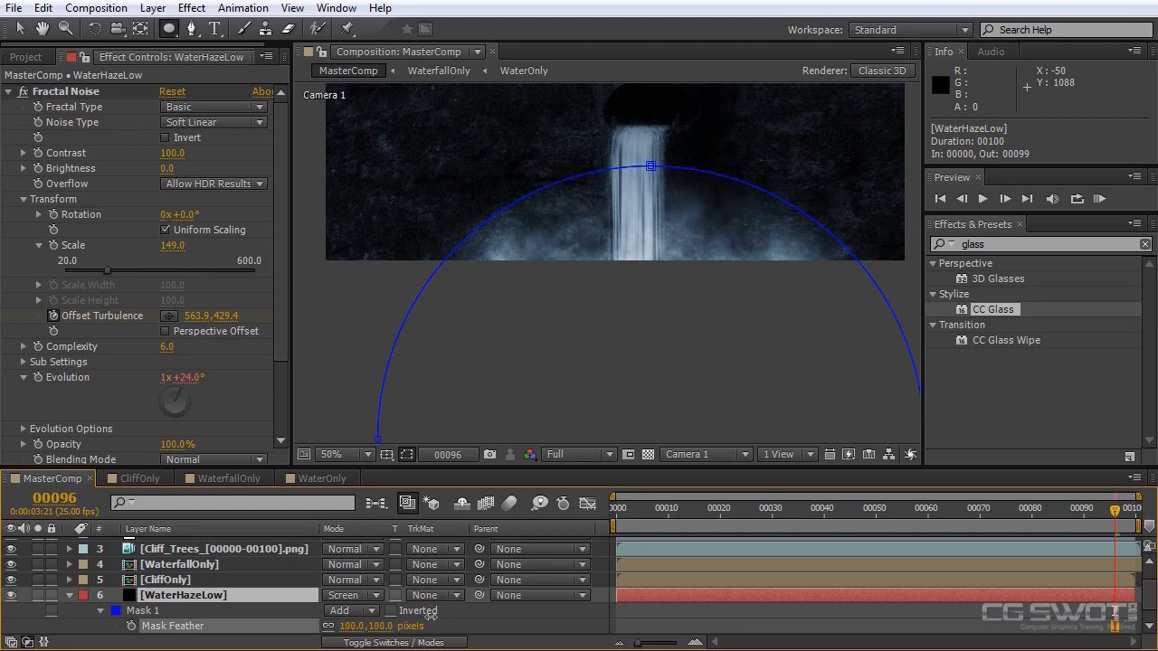
left_click(173, 594)
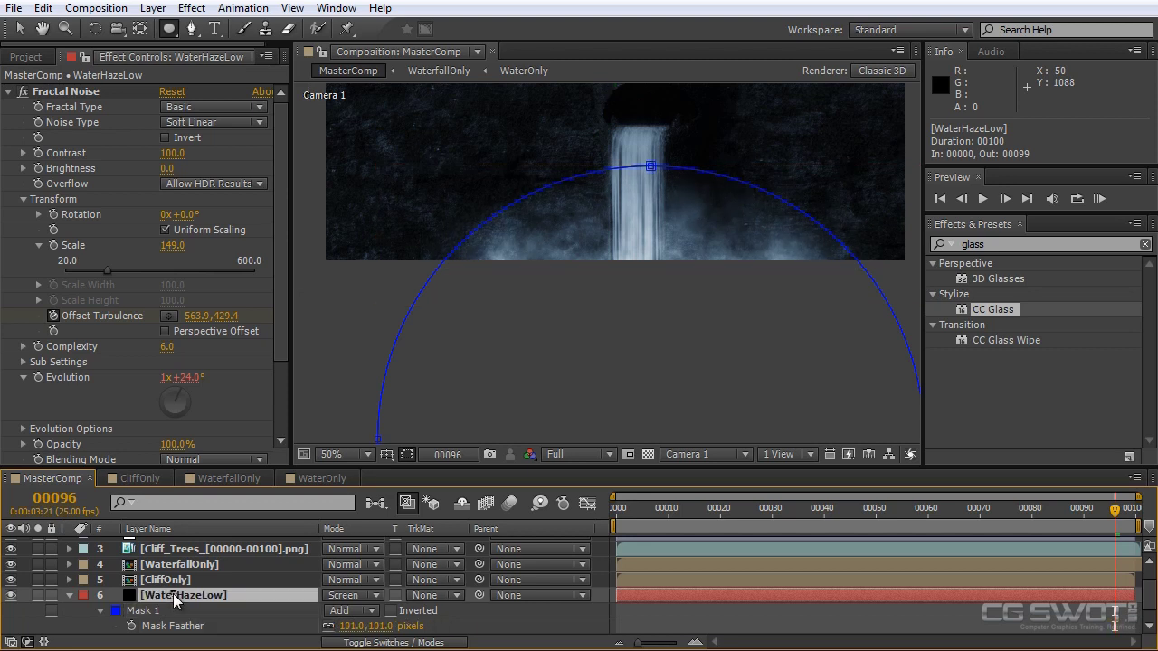
left_click(71, 595)
left_click(407, 455)
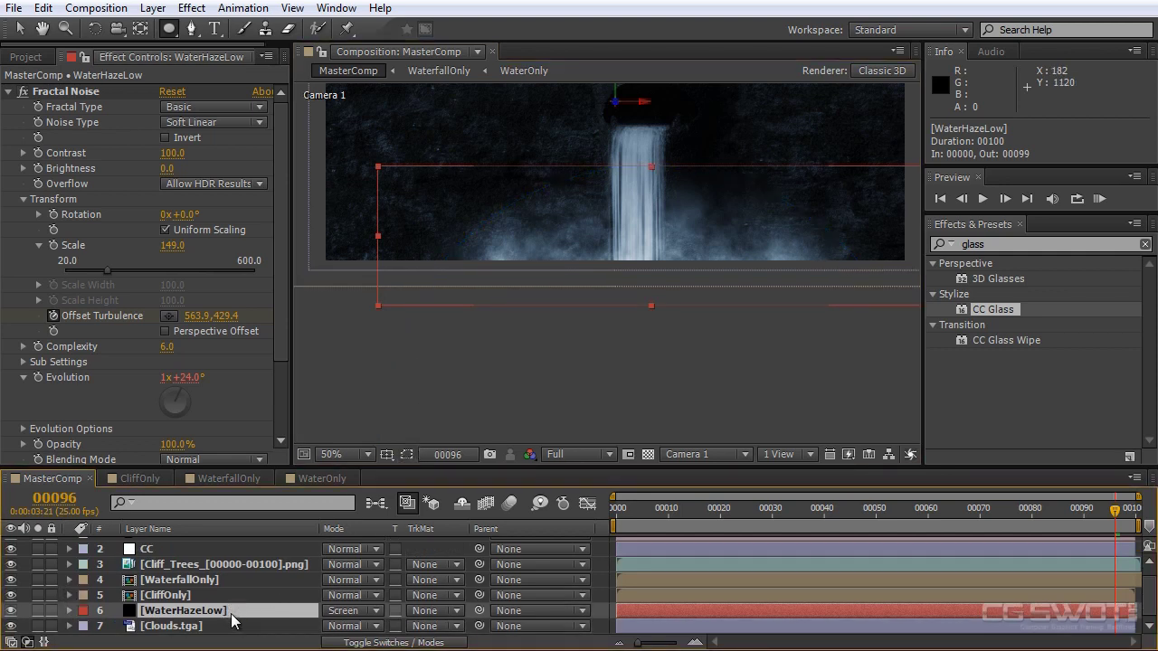
Set the WaterHazeLow layer's opacity to 71% and review the haze at frame 32
key("t")
left_click_drag(337, 626, 305, 626)
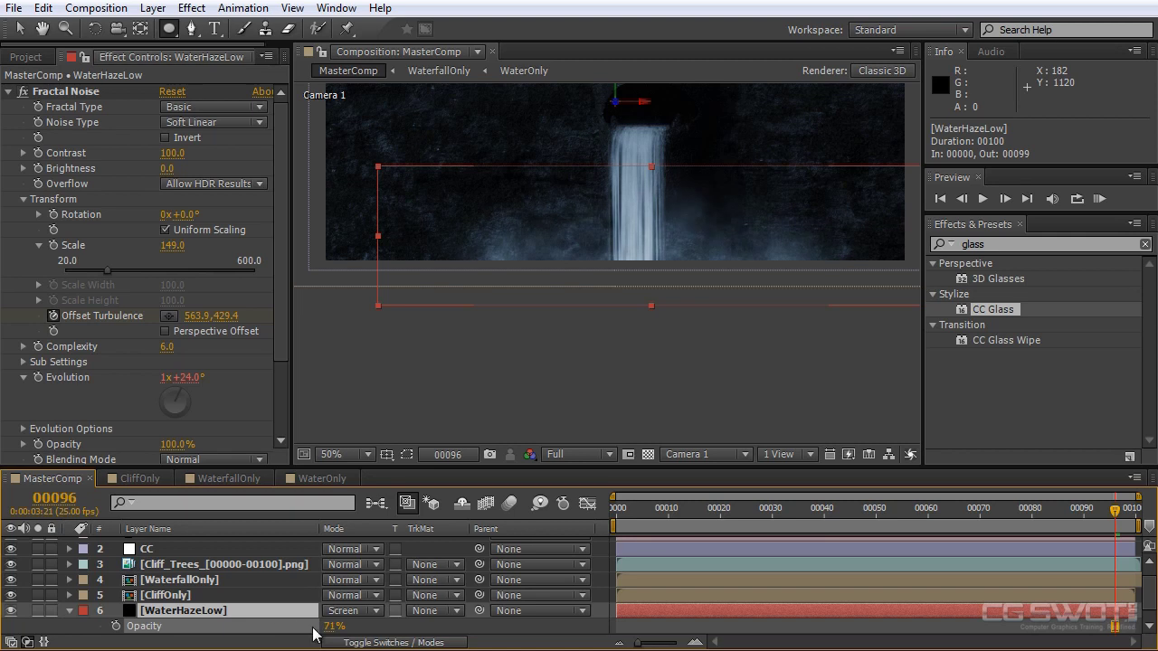
left_click_drag(643, 512, 783, 513)
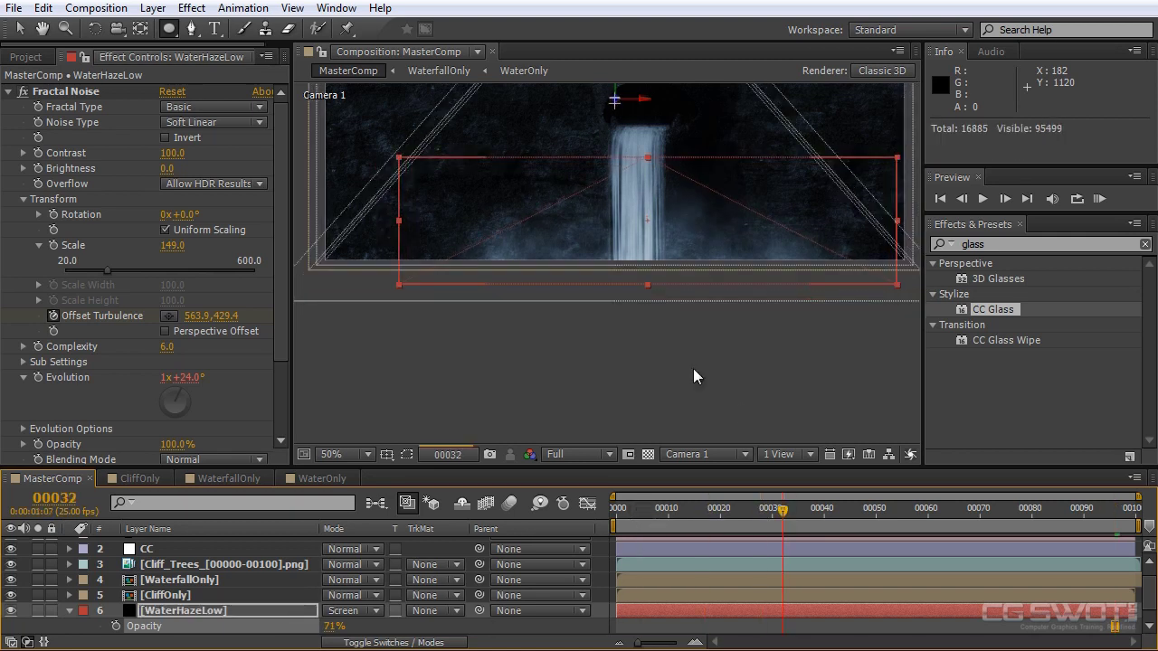
key("comma")
key("period")
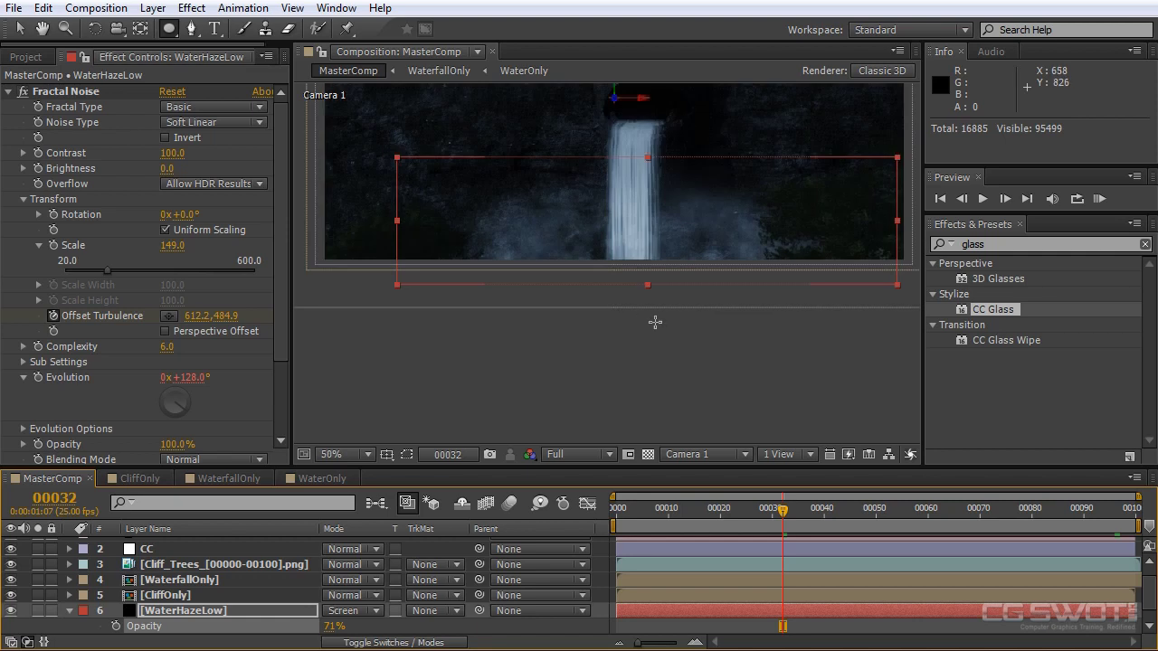
left_click_drag(685, 332, 675, 325)
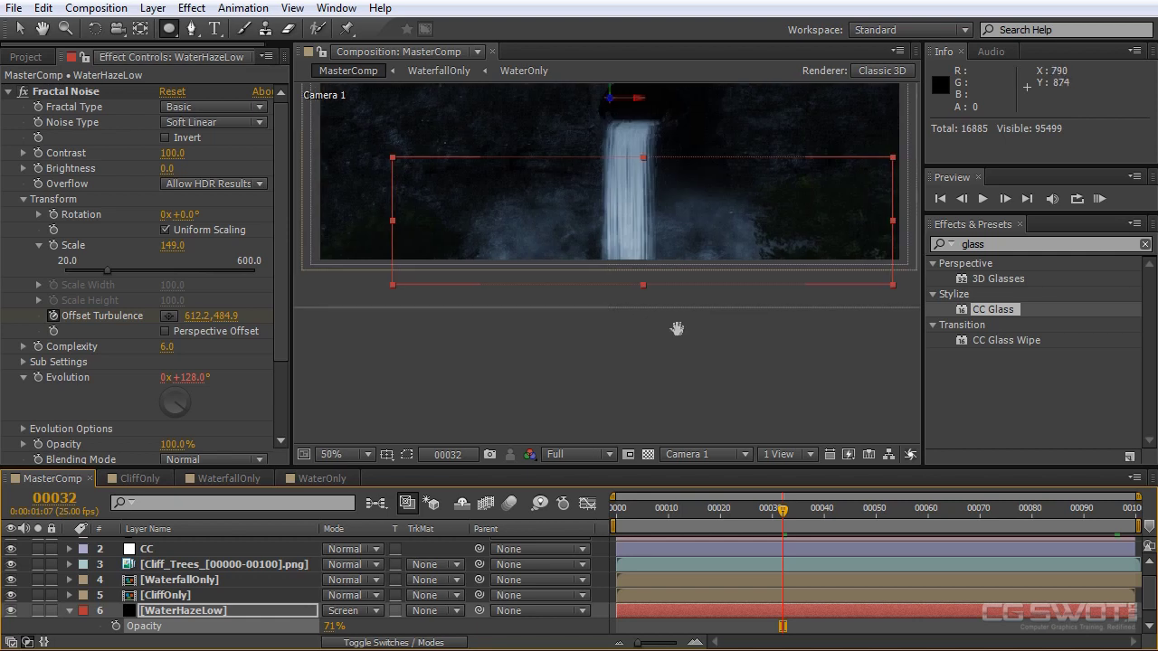
Reshape WaterHazeLow's Mask 1 into a flatter ellipse and reposition it around the waterfall's base
left_click(213, 613)
scroll(201, 604, "down", 1)
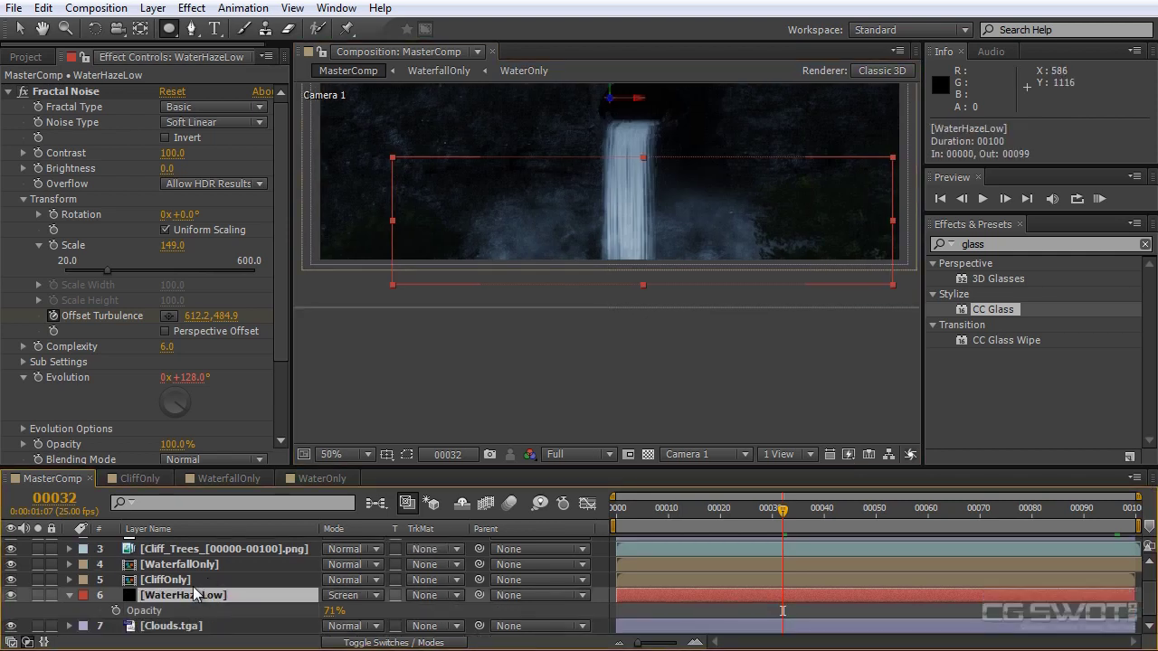
key("m")
left_click(152, 612)
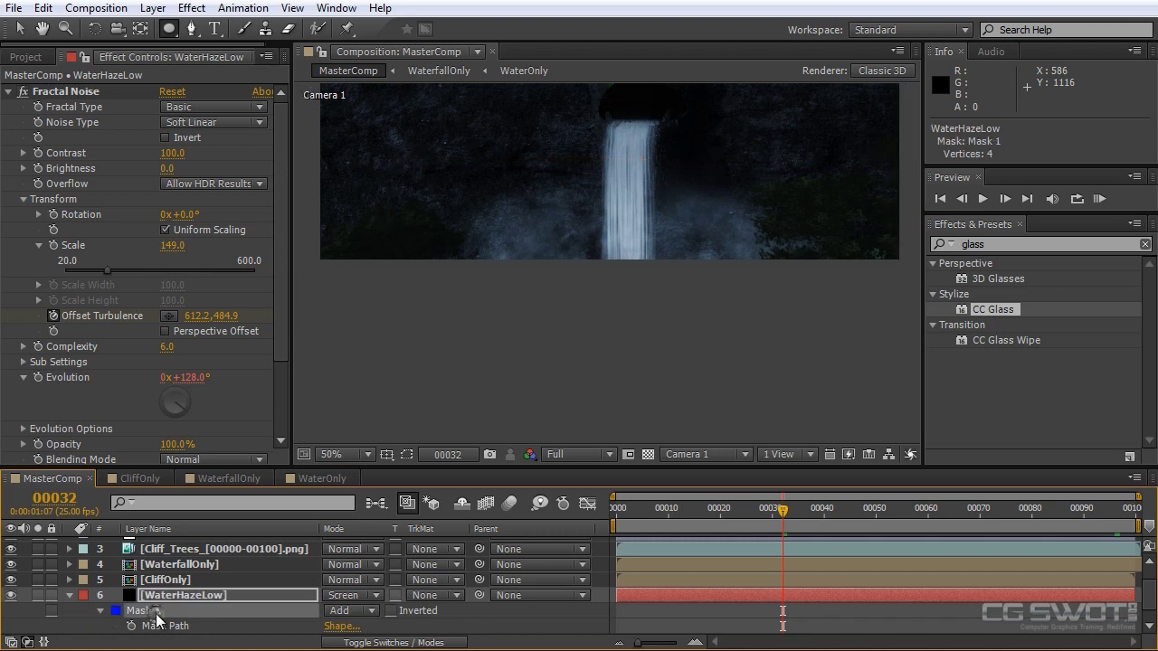
left_click(407, 455)
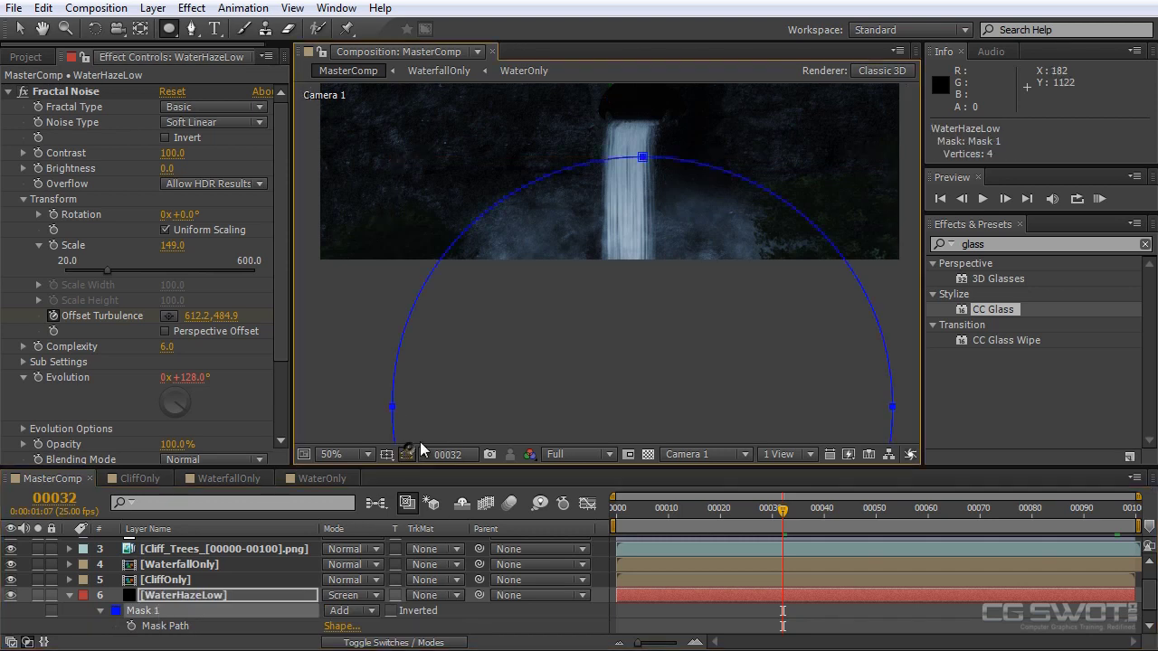
key("v")
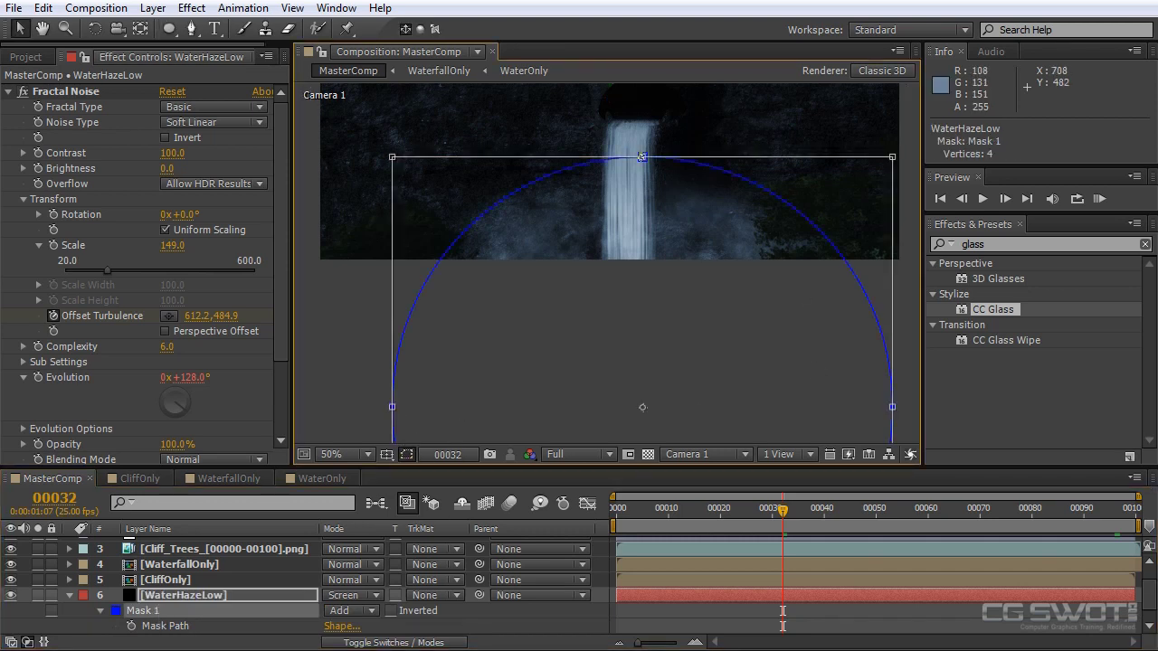
left_click_drag(643, 158, 642, 220)
left_click_drag(646, 274, 636, 244)
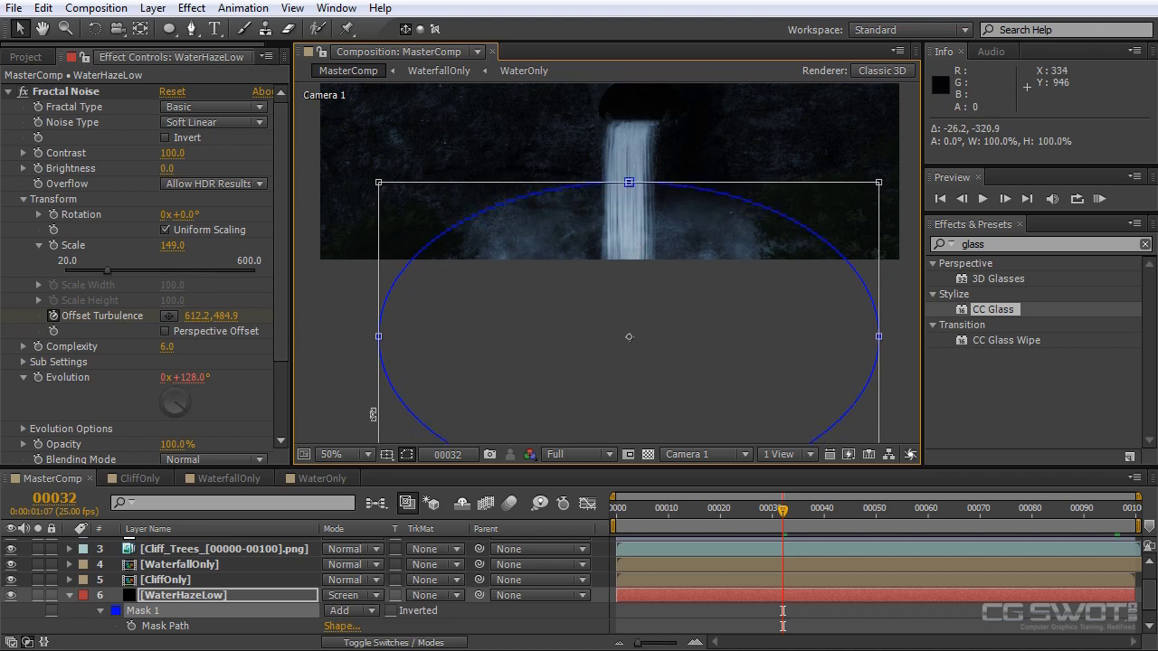
Increase Mask 1's feather to 165 pixels, hide the mask outline and return to frame 0 to check the haze
left_click(228, 593)
key("f")
left_click_drag(347, 626, 396, 626)
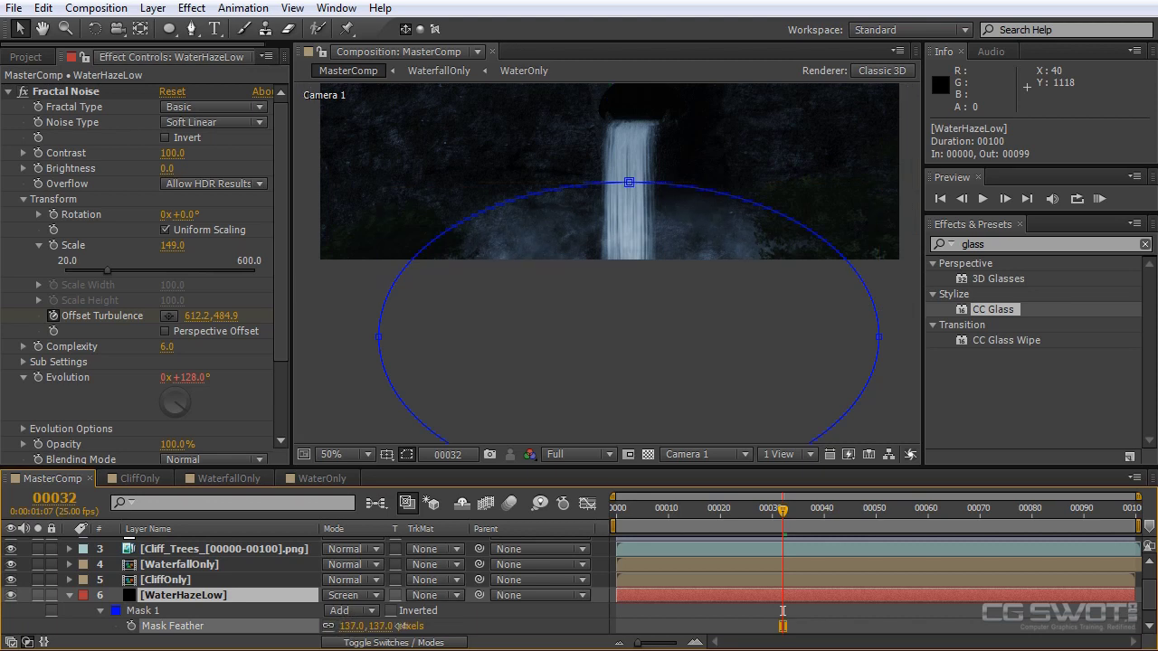
left_click(407, 456)
scroll(657, 299, "down", 1)
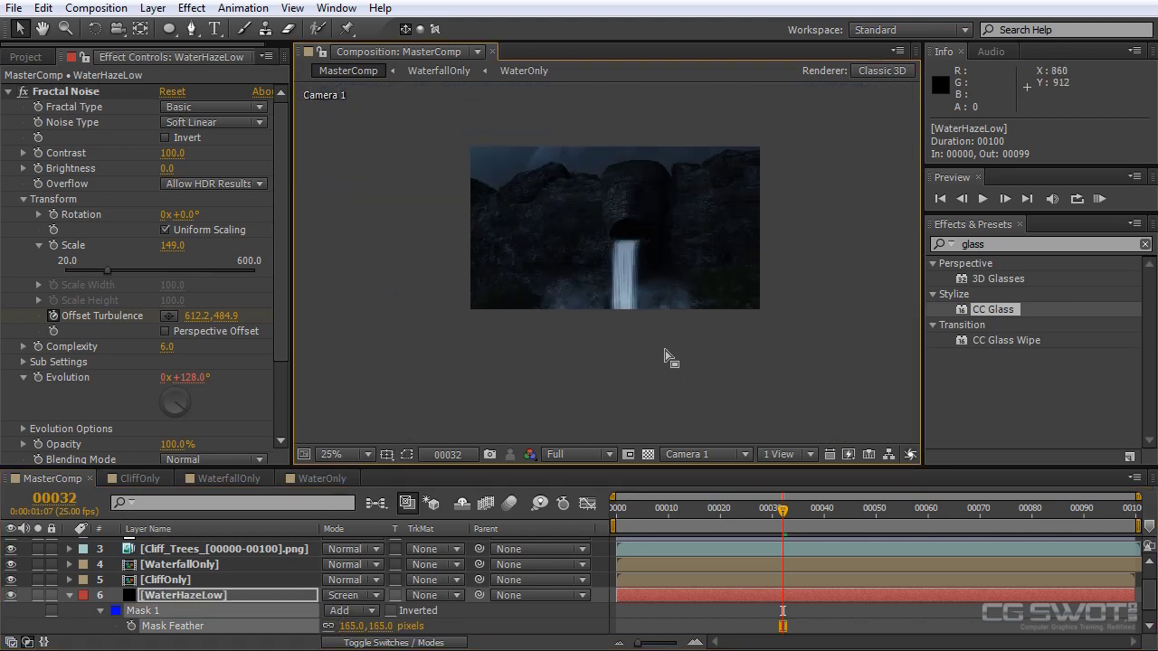
scroll(667, 358, "up", 2)
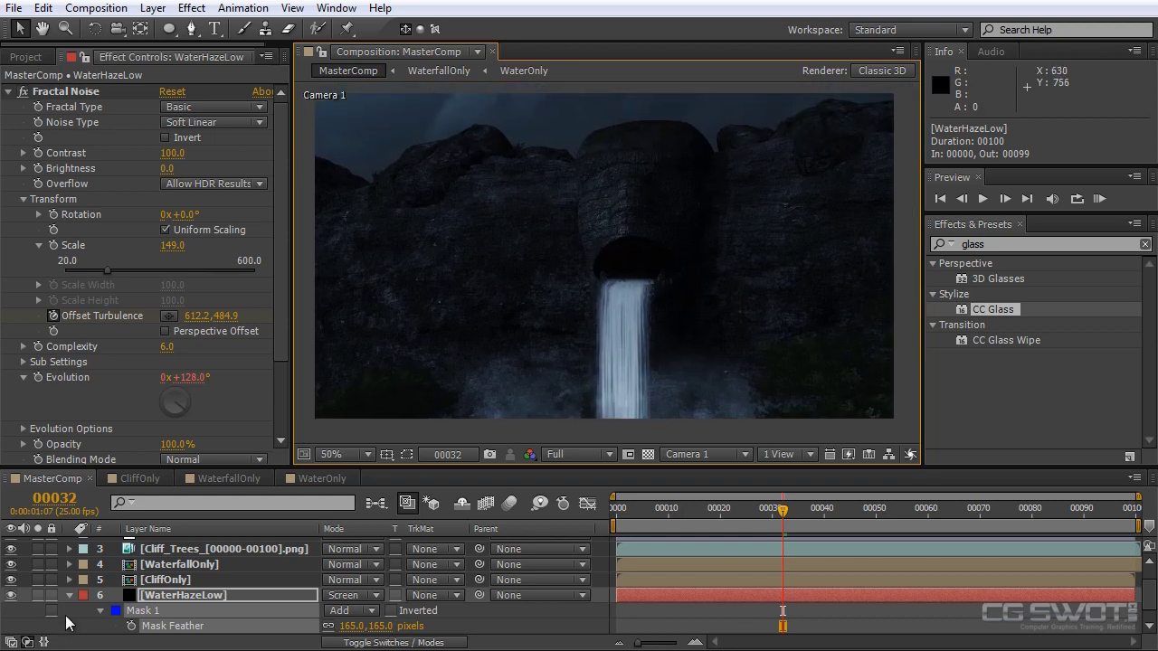
left_click(68, 595)
left_click(612, 508)
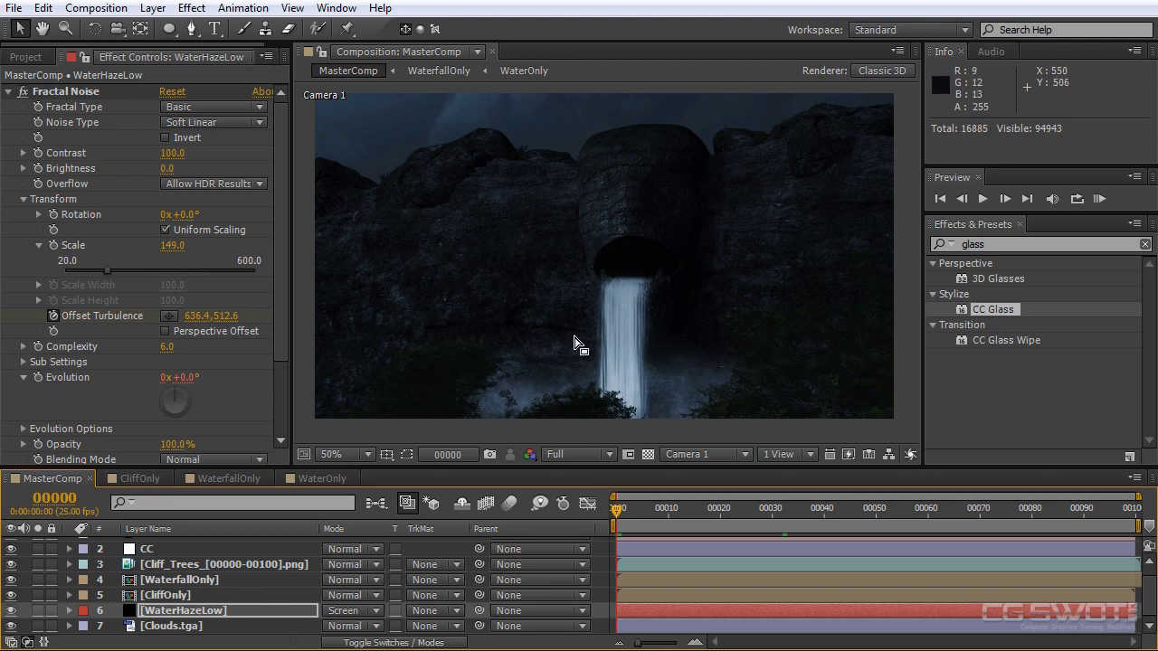
mouse_move(663, 267)
left_mouse_down()
mouse_move(664, 284)
mouse_move(673, 273)
left_mouse_up()
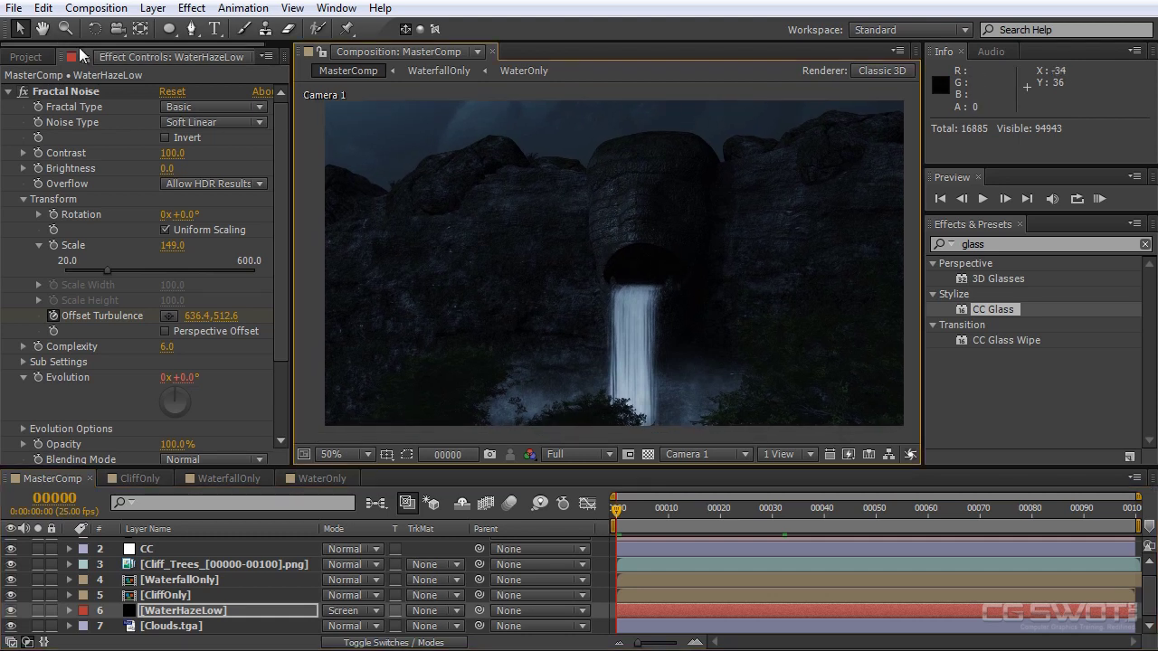
Create a black 1280 x 720 px solid named RainMain and place it directly below the CC layer
left_click(153, 8)
mouse_move(192, 36)
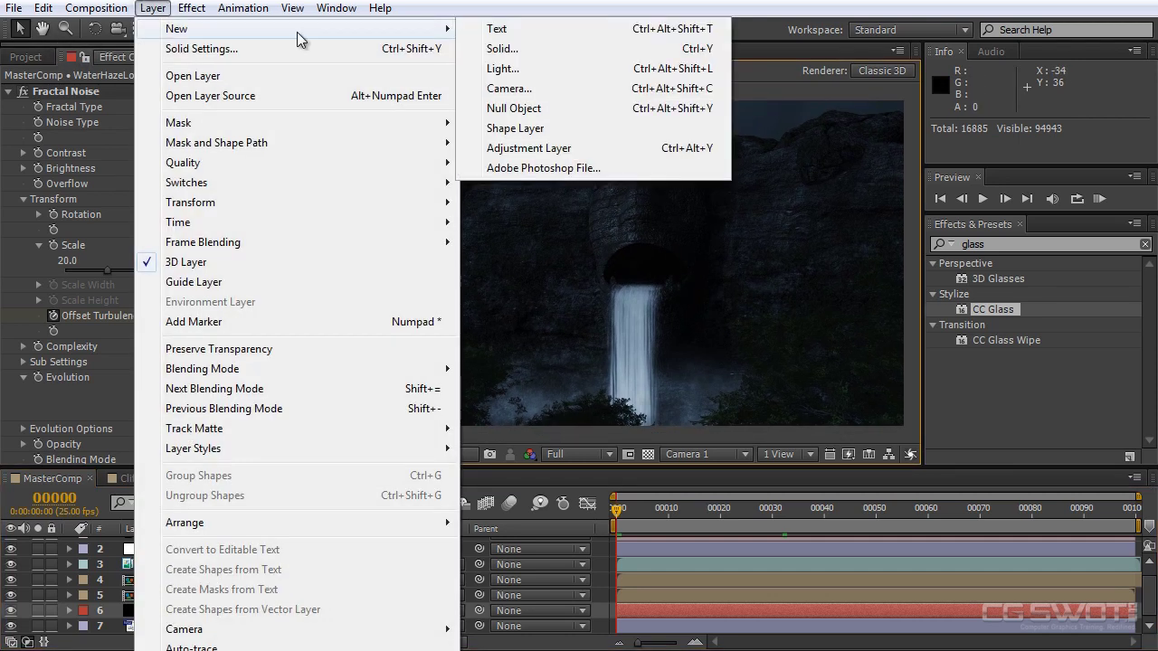
left_click(500, 48)
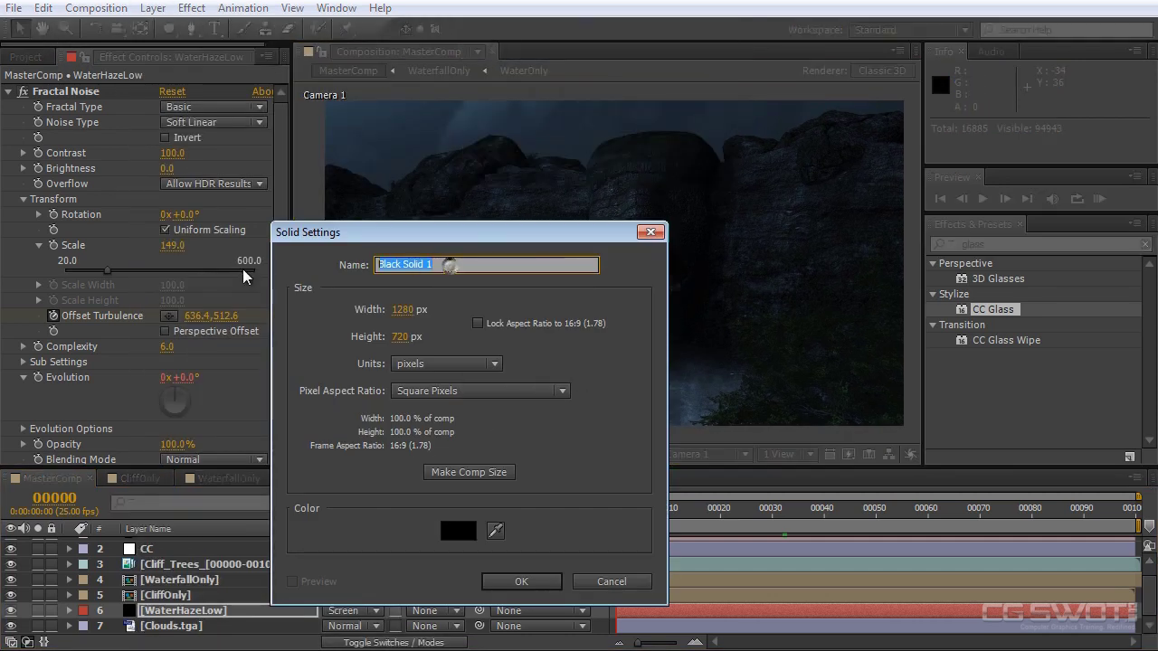
type("Rain")
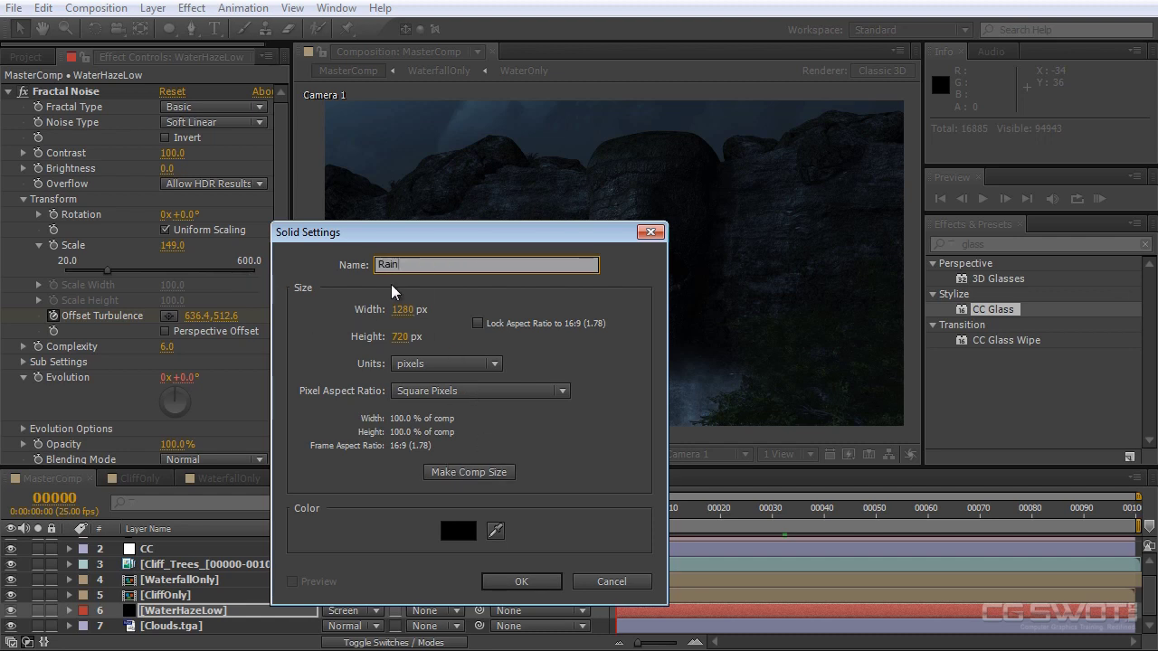
type("Main")
left_click(522, 581)
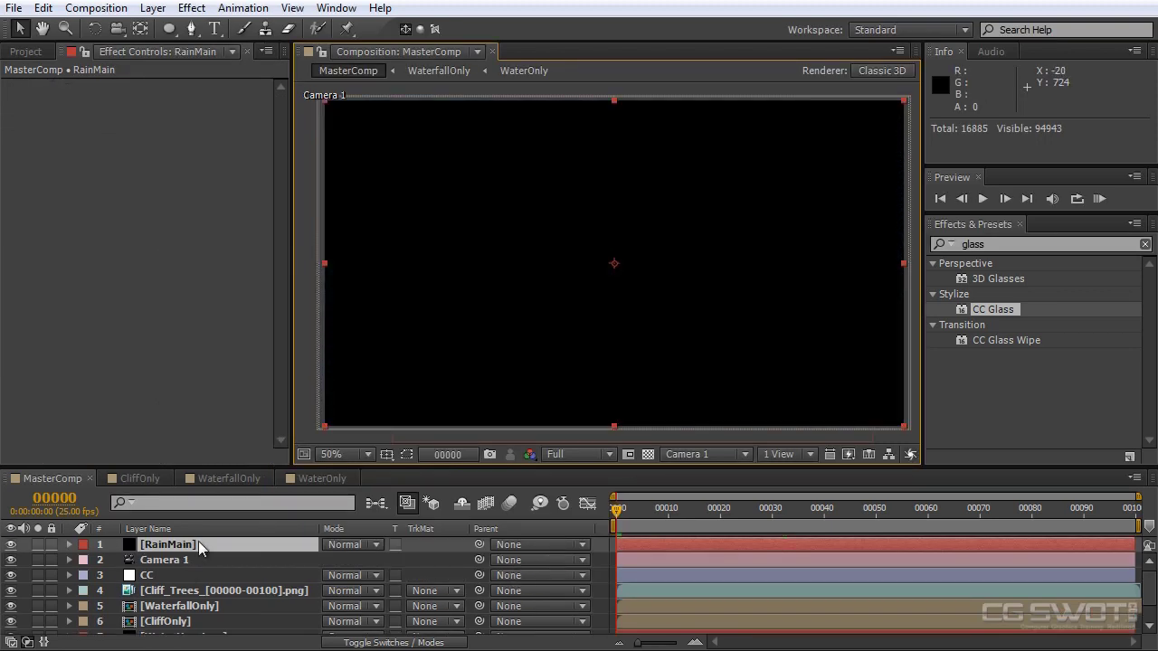
left_click_drag(209, 544, 215, 587)
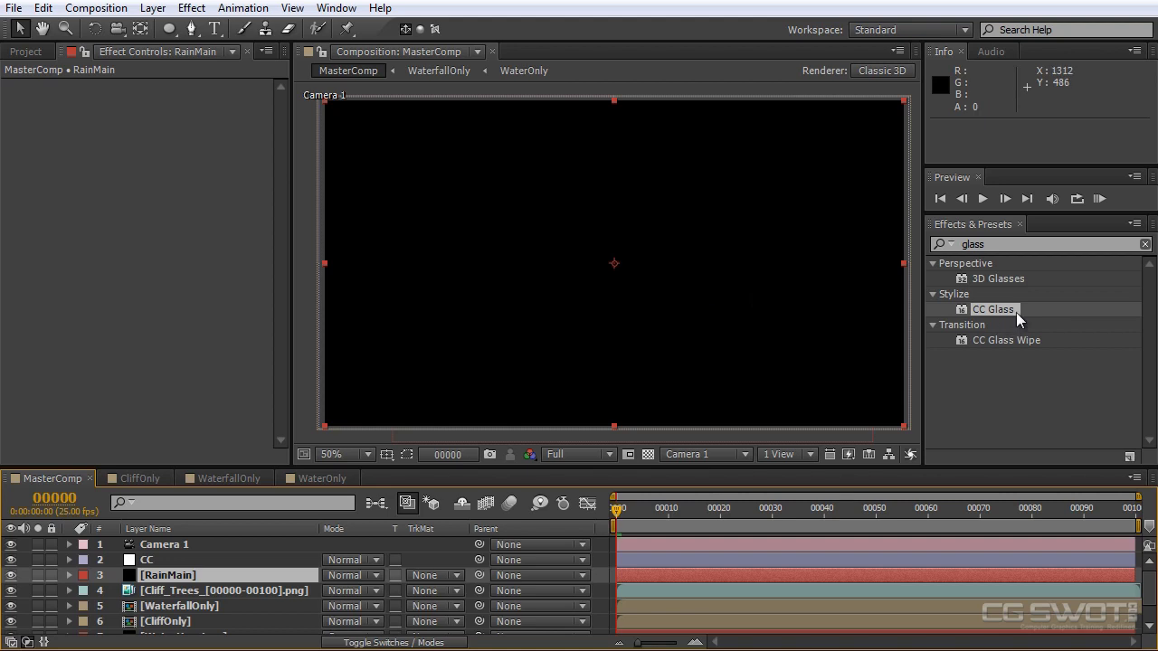
Search the effects for "rain" and apply CC Rainfall to the RainMain layer
left_click(998, 246)
type("r")
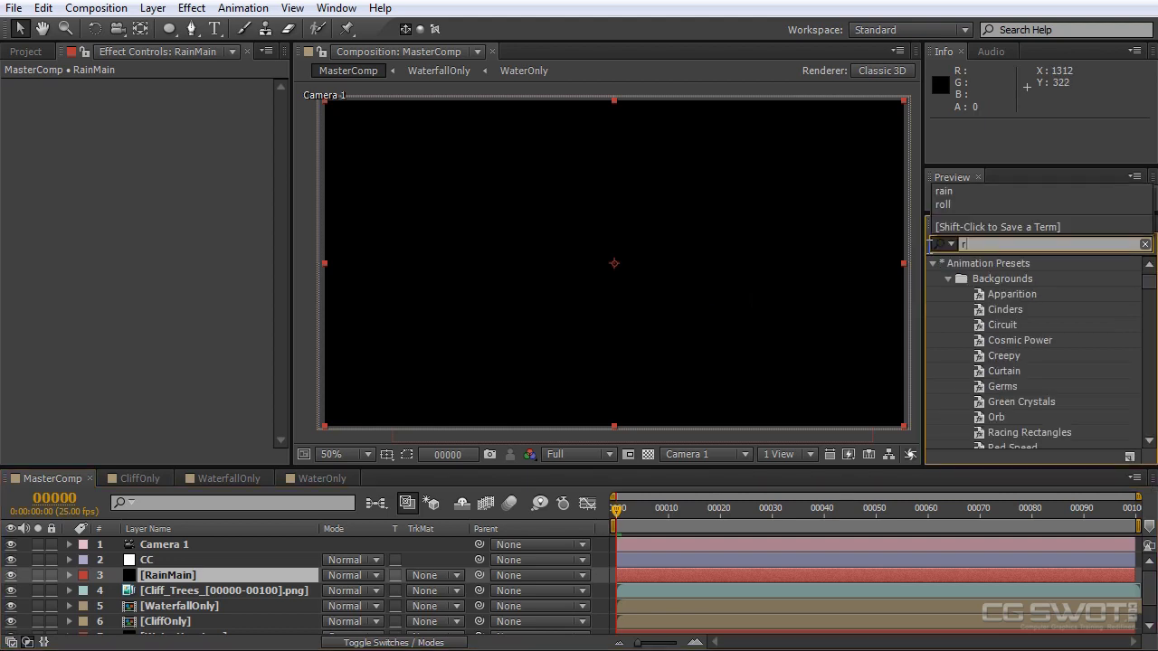
type("ain")
scroll(1065, 368, "down", 2)
left_click_drag(1003, 442, 238, 574)
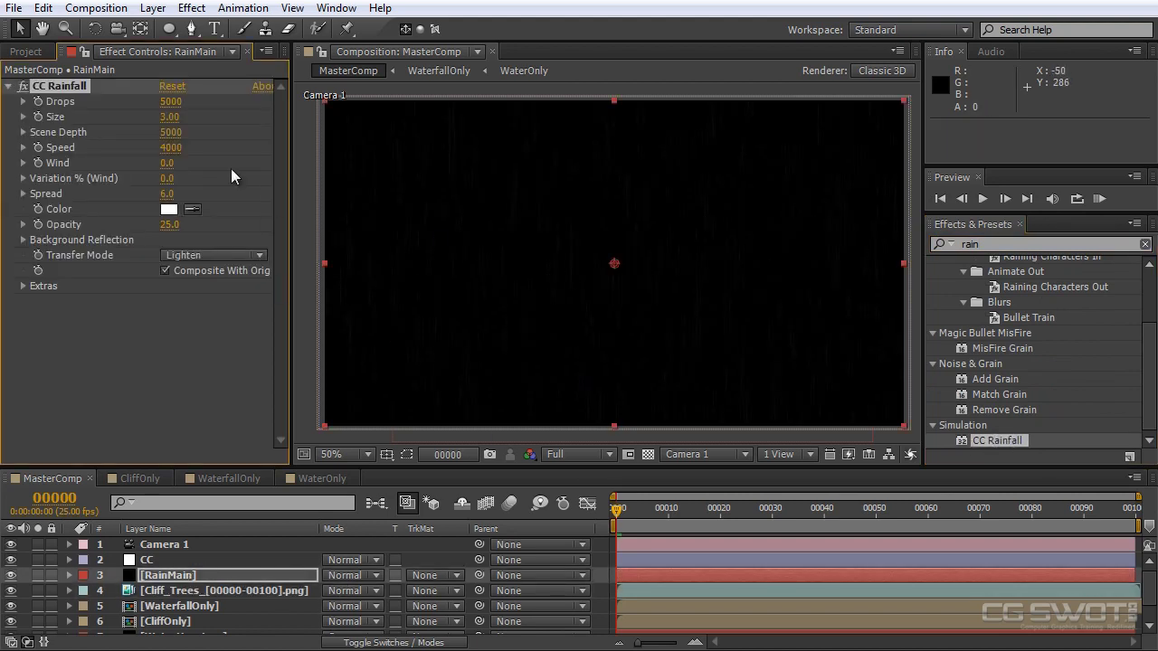
Set CC Rainfall's Size to 5, Scene Depth to 7180 and Drops to 13200
scroll(522, 172, "up", 1)
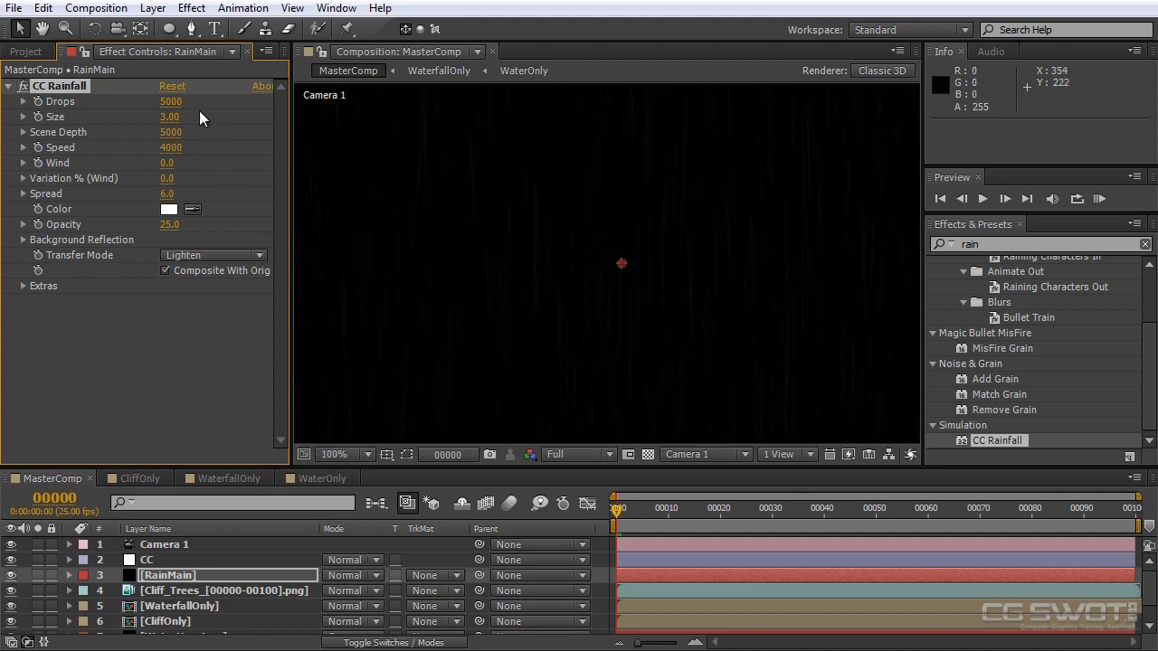
left_click(171, 118)
left_click_drag(237, 132, 367, 133)
left_click_drag(170, 102, 300, 103)
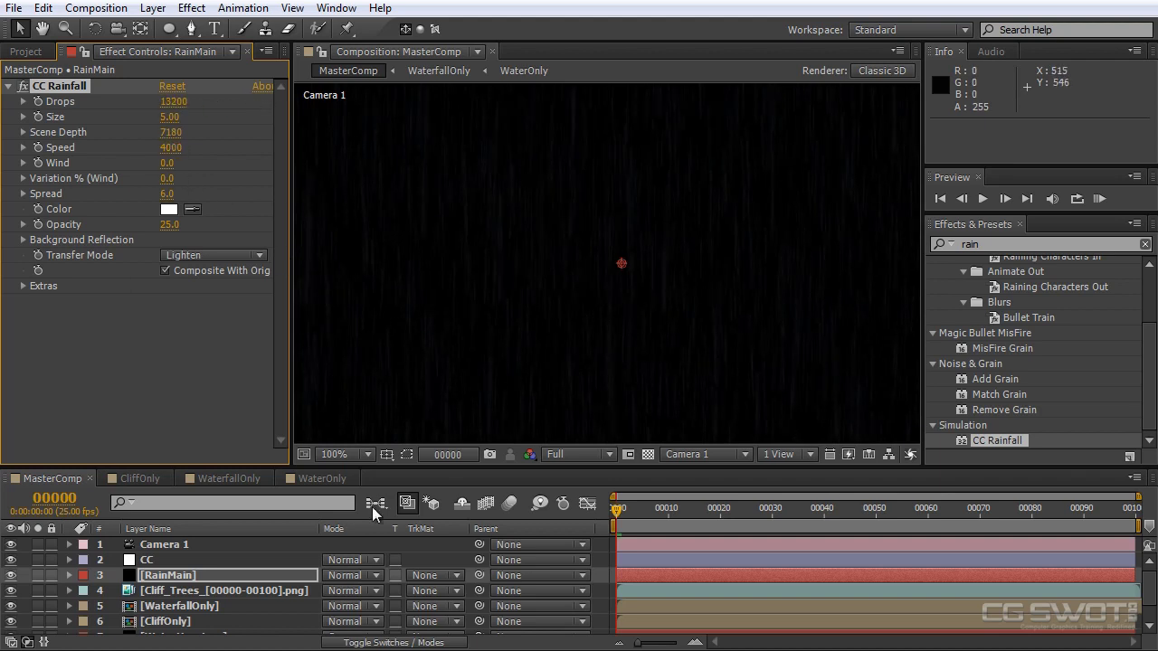
Set RainMain's blending mode to Screen and review the rain over the scene up to frame 15
left_click(221, 575)
left_click(369, 575)
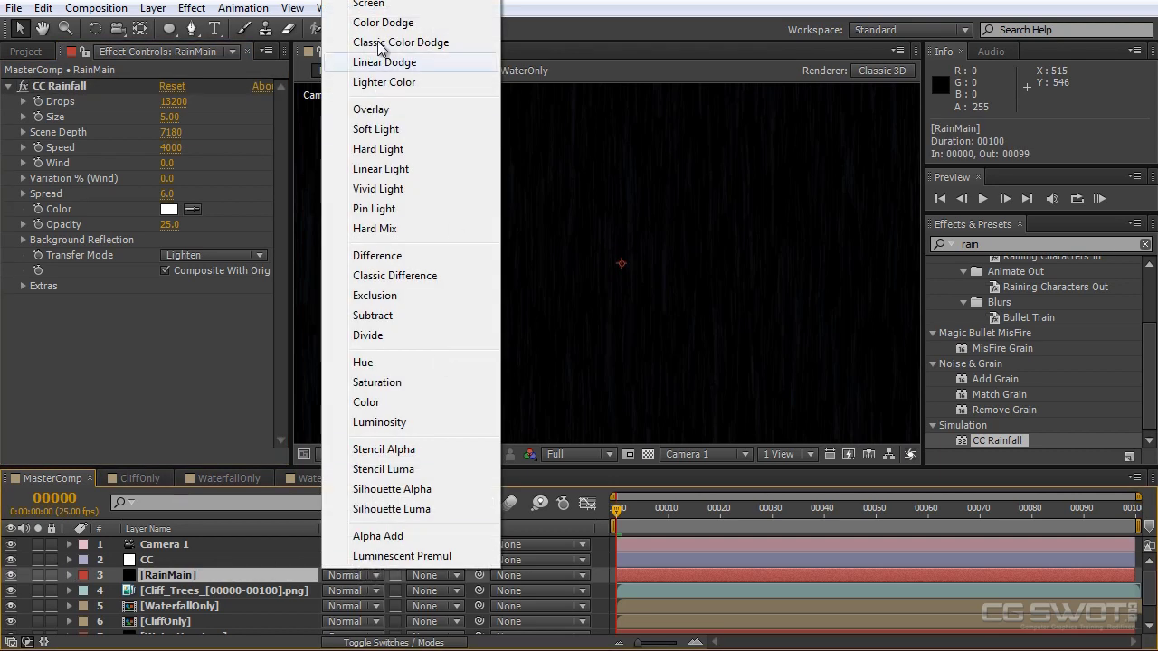
left_click(398, 5)
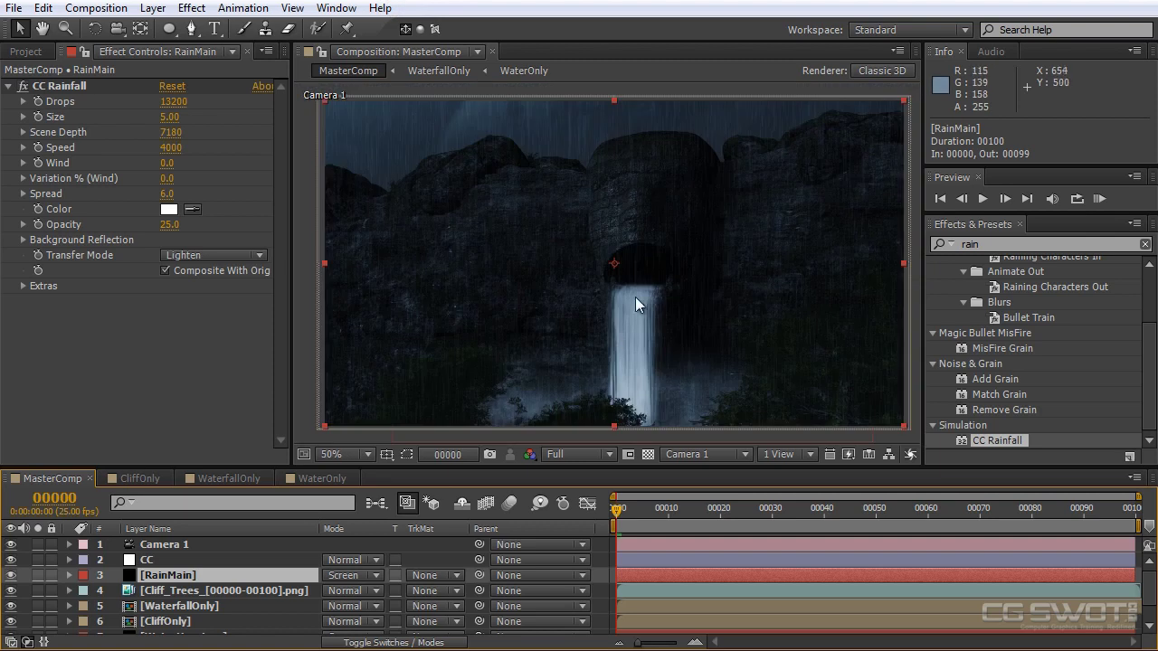
left_click_drag(631, 511, 695, 511)
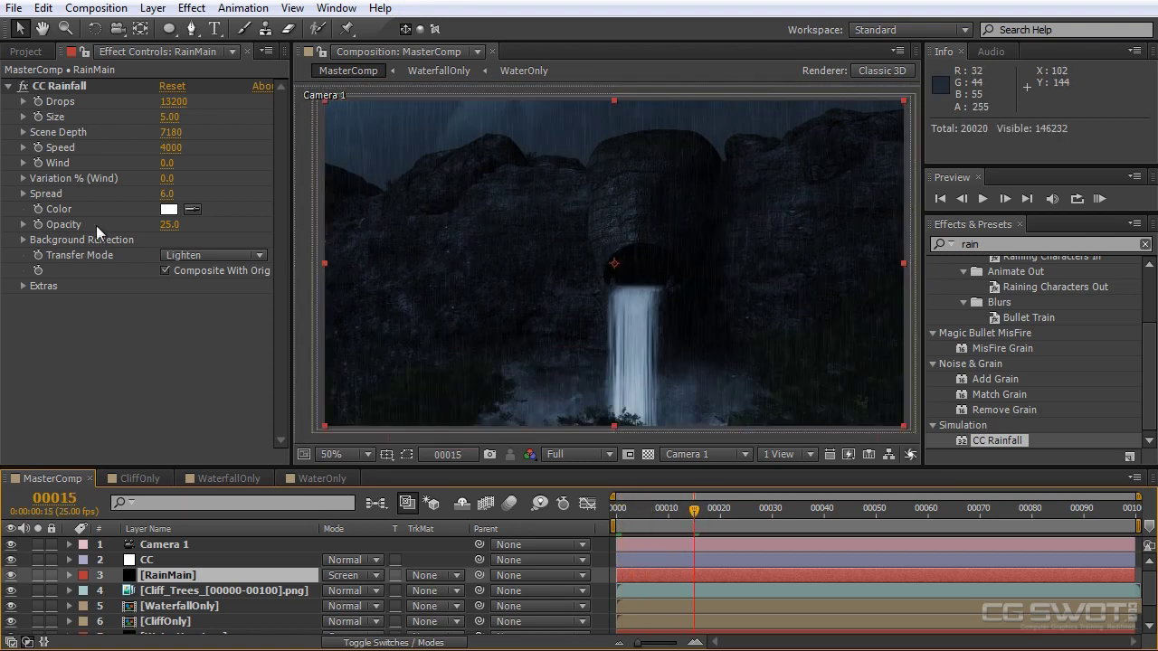
Slant the rain by setting CC Rainfall's Wind to -1220
left_click_drag(172, 172, 147, 163)
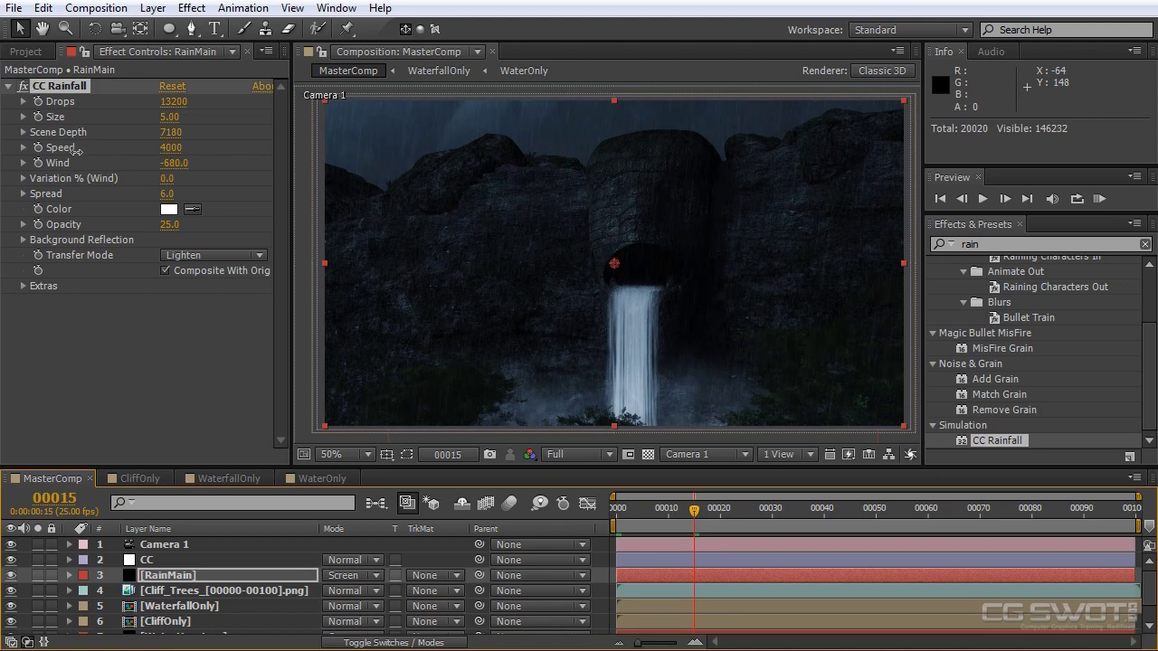
left_click_drag(66, 152, 45, 152)
left_click(190, 373)
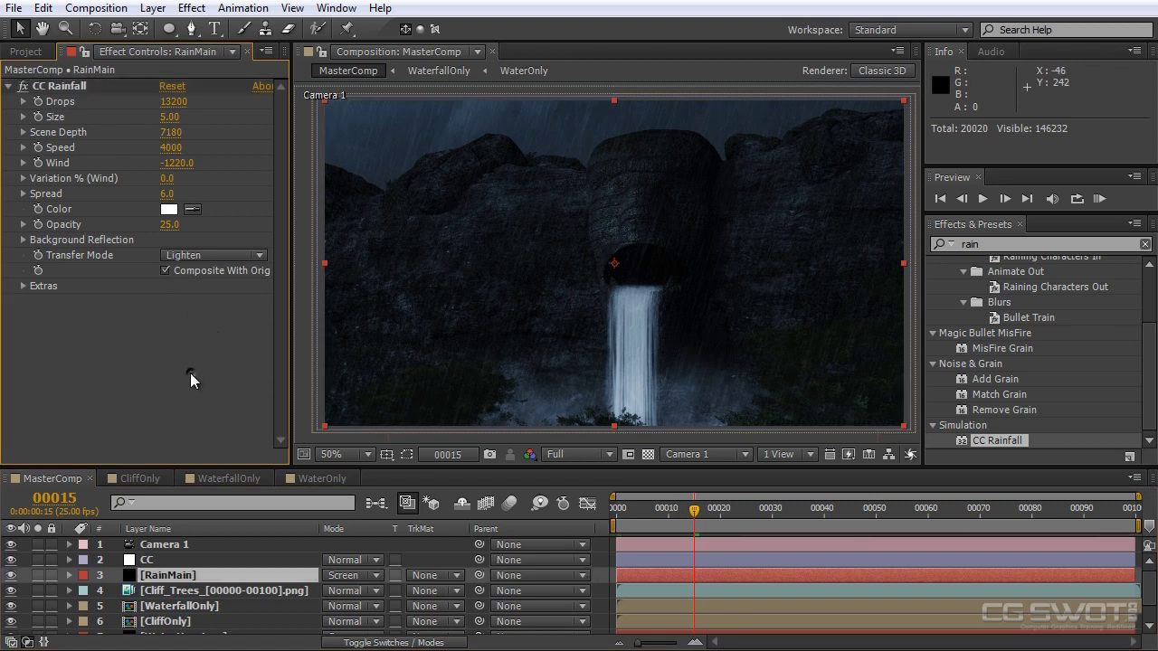
Solo RainMain, preview the rain by itself and reduce CC Rainfall's Drops to 3600
left_click(36, 576)
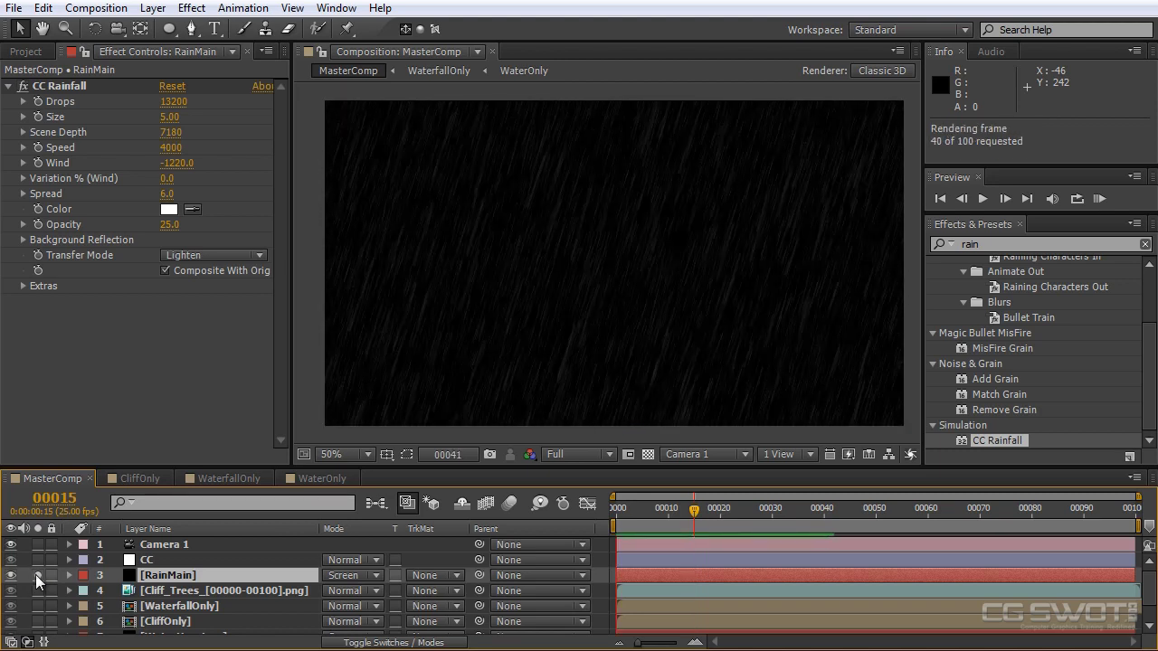
left_click(659, 514)
left_click(171, 101)
type("6500")
key("Return")
left_click(210, 121)
left_click_drag(172, 106, 154, 101)
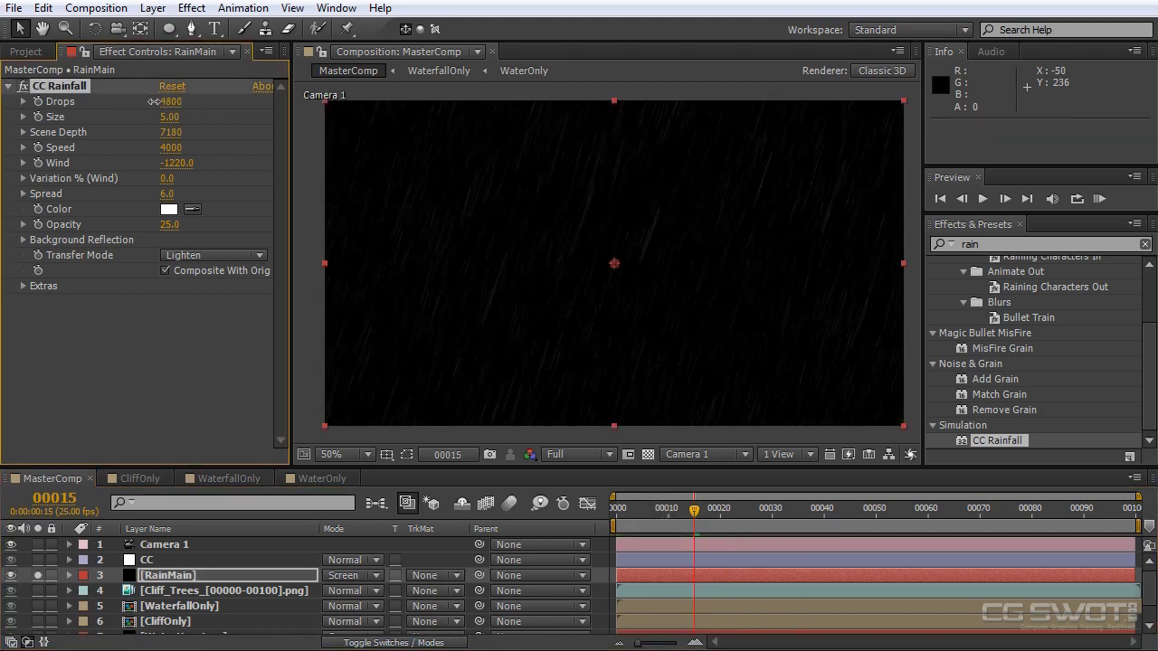
Preview the thinned rain, turn off RainMain's solo and check the full composite up to frame 18
key("space")
left_click(133, 577)
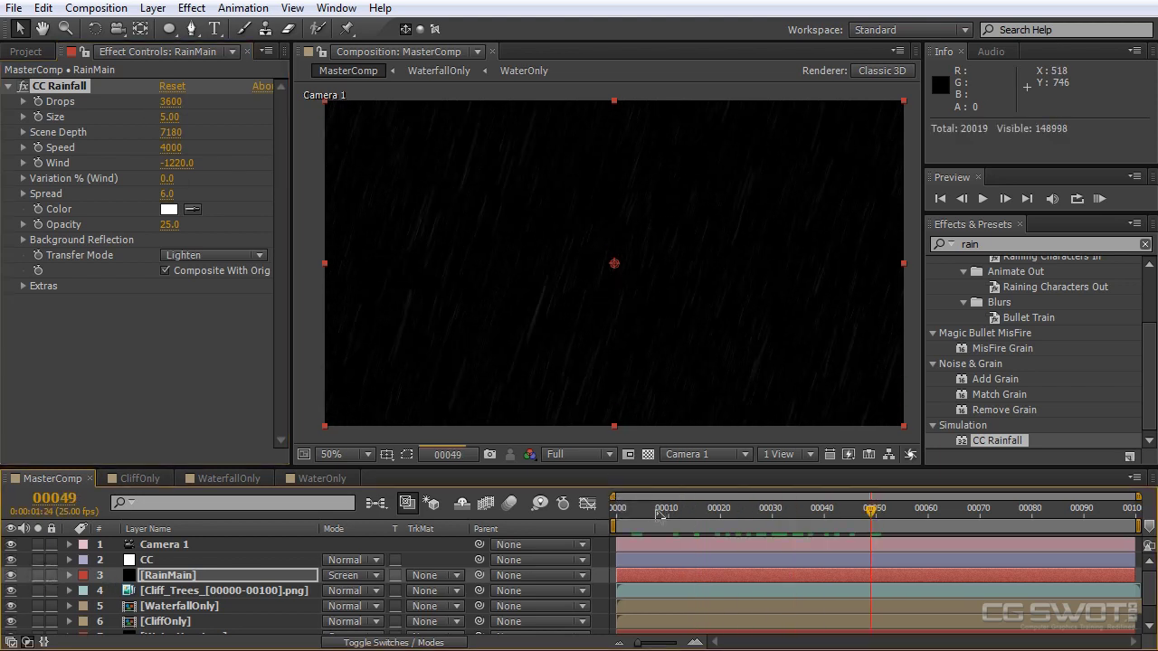
left_click(37, 576)
left_click_drag(639, 513, 708, 514)
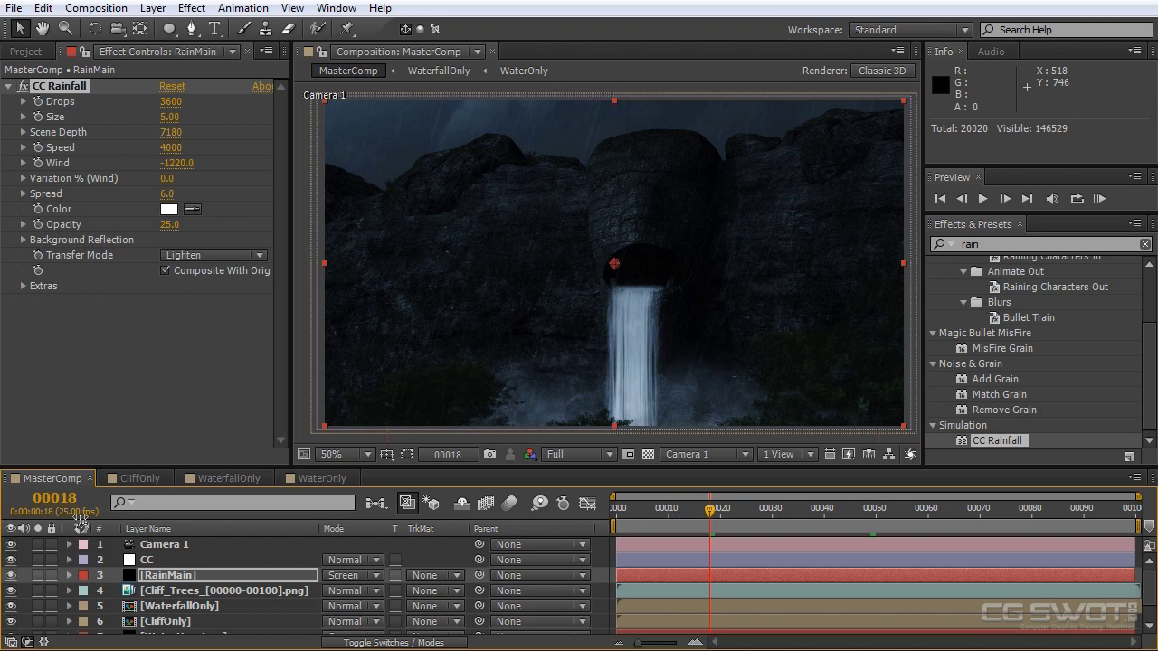
Enlarge the timeline area slightly and create a black 1280 x 720 px solid named FarRain
left_click_drag(172, 464, 172, 456)
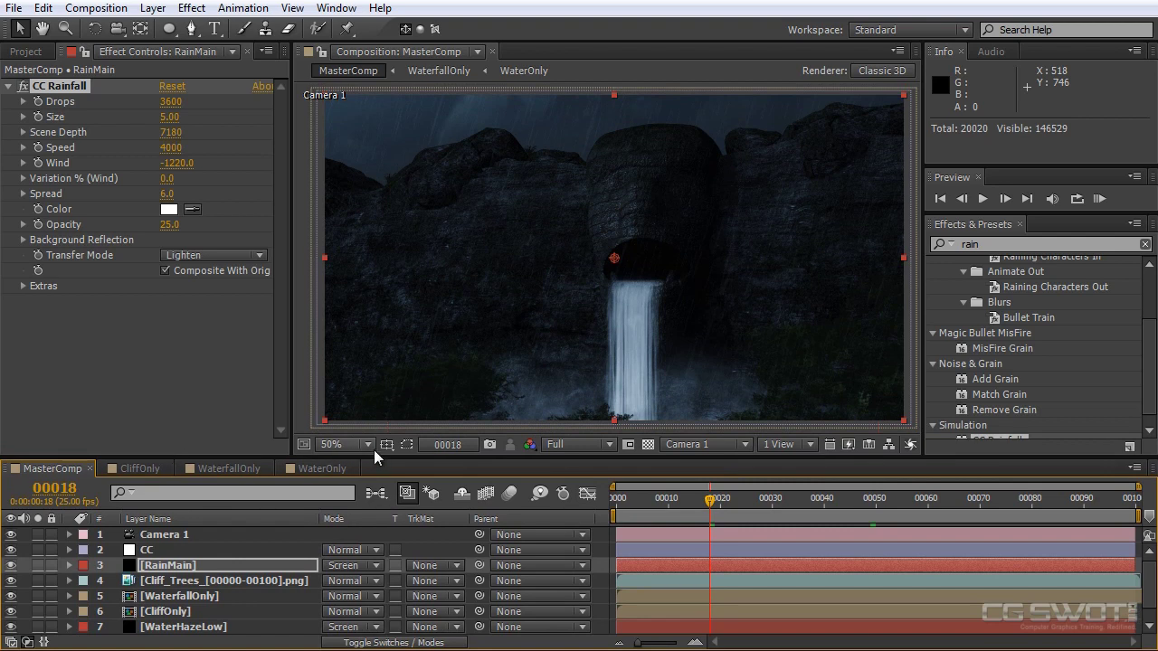
left_click(153, 8)
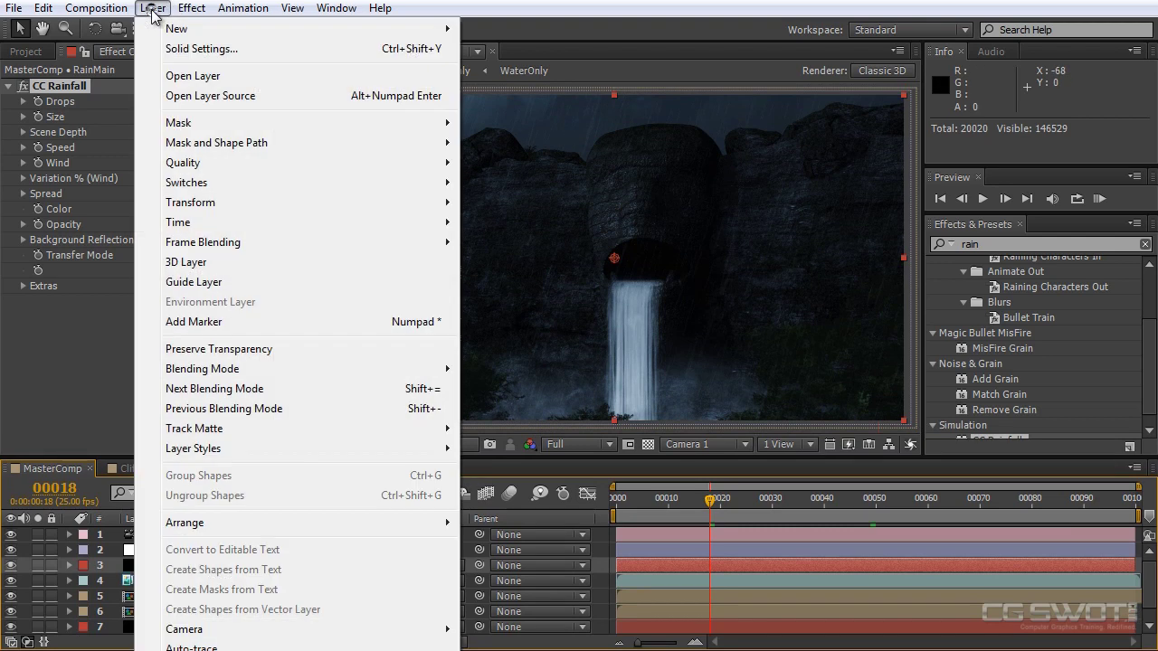
mouse_move(371, 36)
left_click(537, 49)
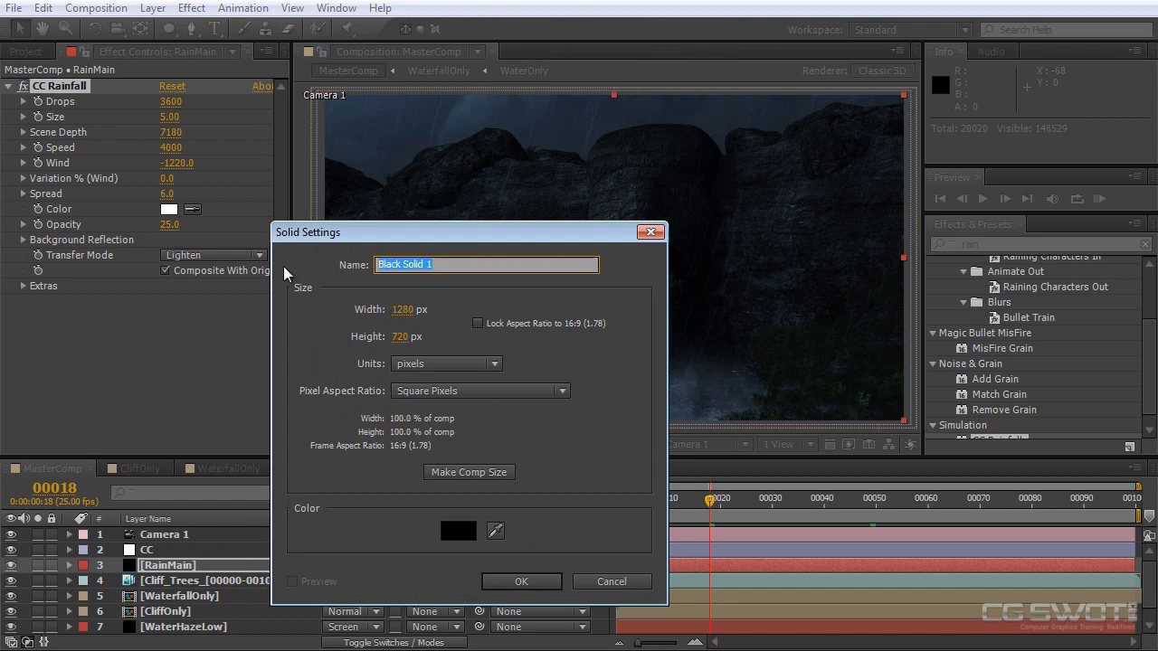
type("FarRain")
left_click(534, 582)
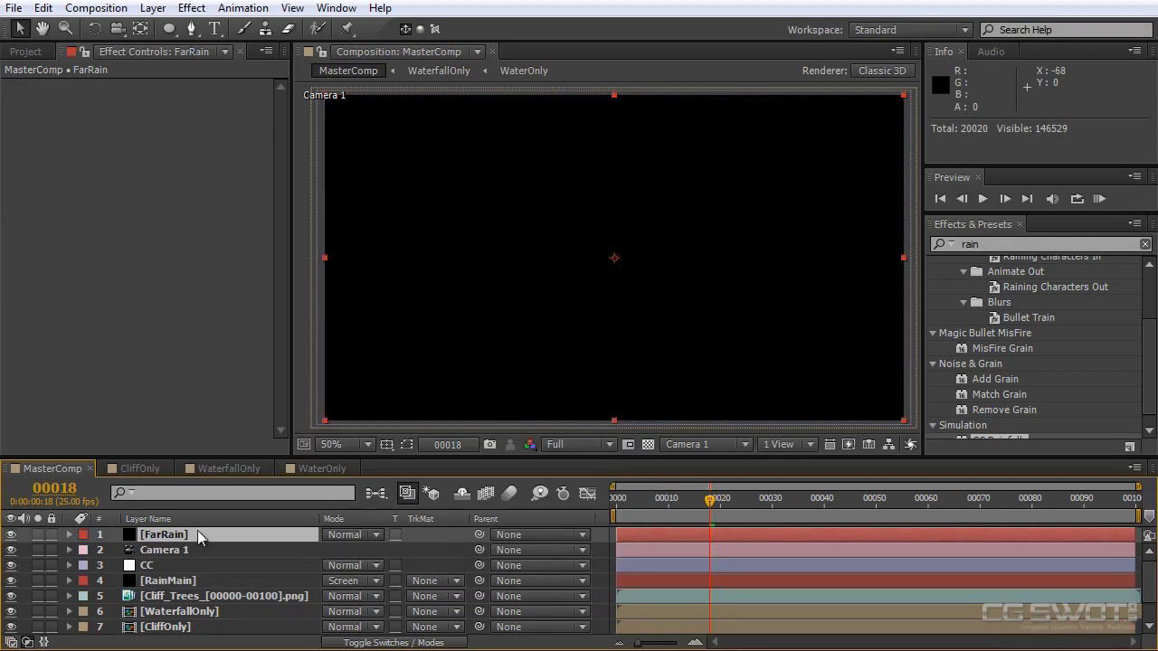
Apply the Fractal Noise effect to the FarRain layer
right_click(166, 282)
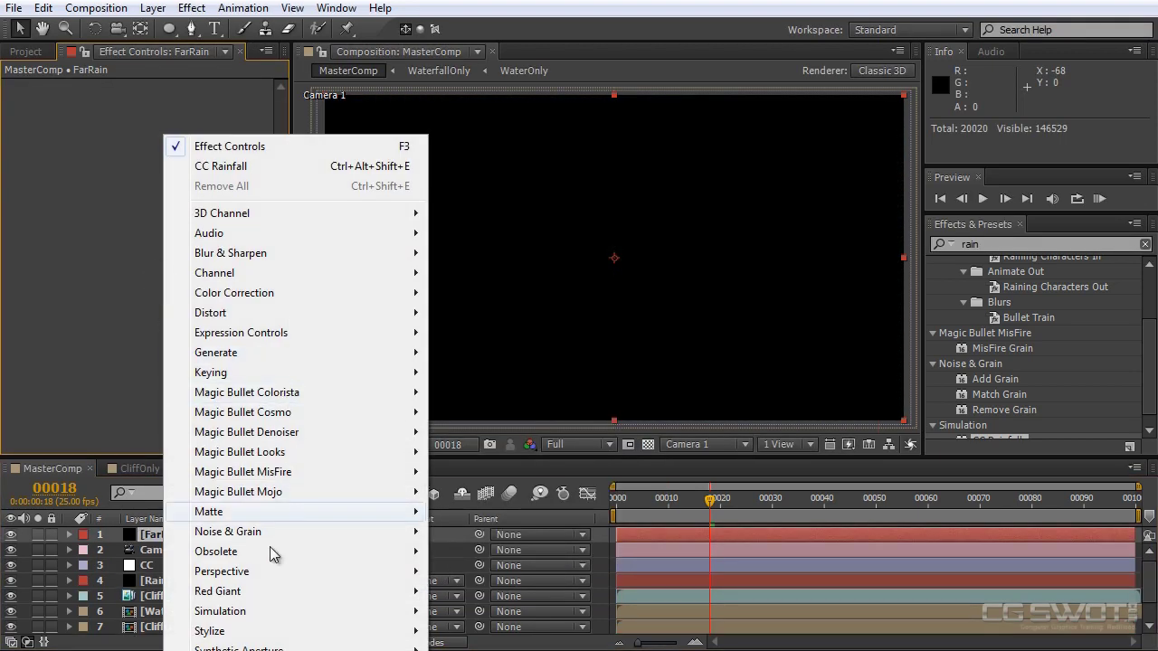
mouse_move(299, 542)
left_click(489, 572)
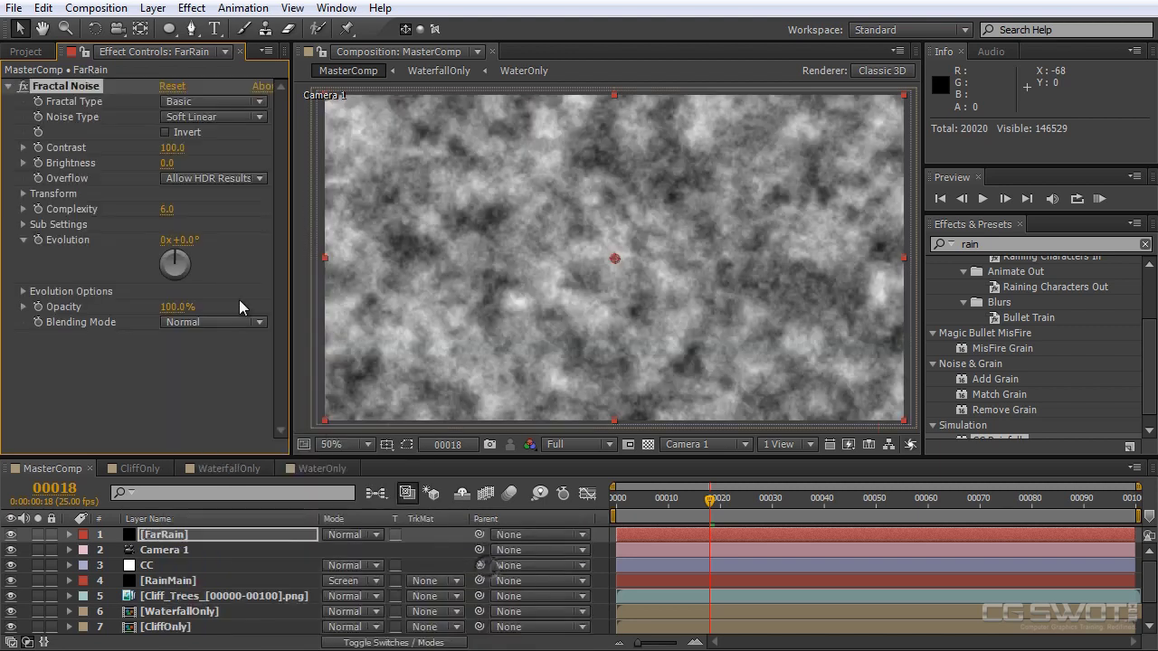
Stretch the fractal noise vertically with non-uniform scaling, Scale Width 61.4 and Scale Height 345.9, and set Contrast to 114 and Brightness to -18
left_click(21, 197)
left_click(22, 194)
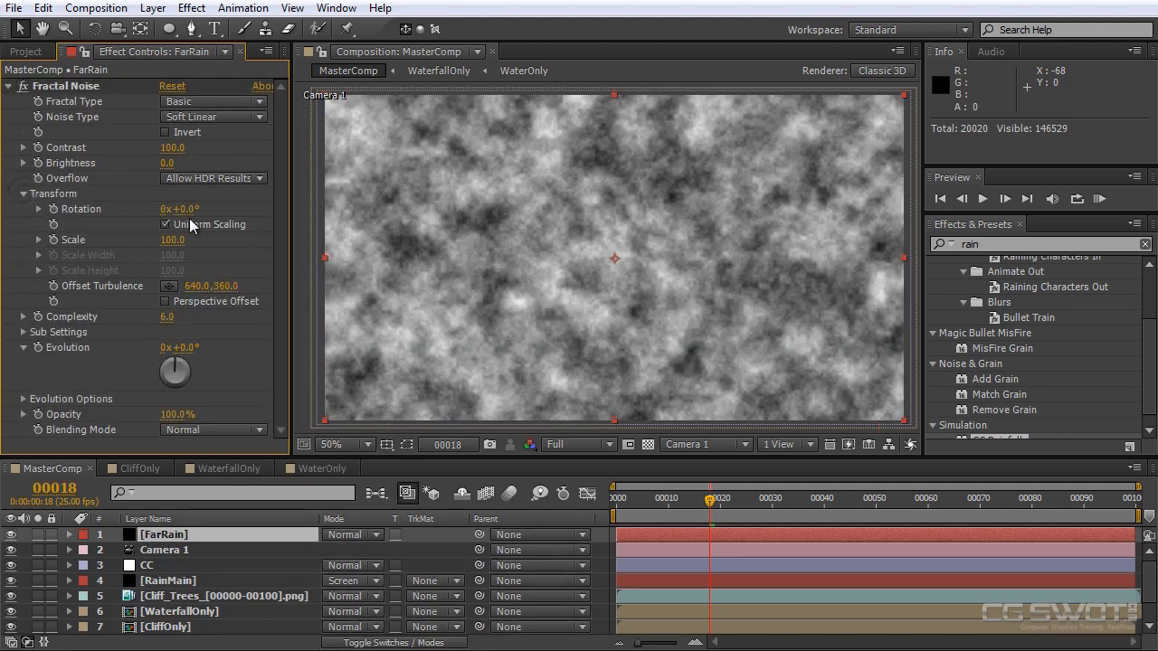
left_click(166, 224)
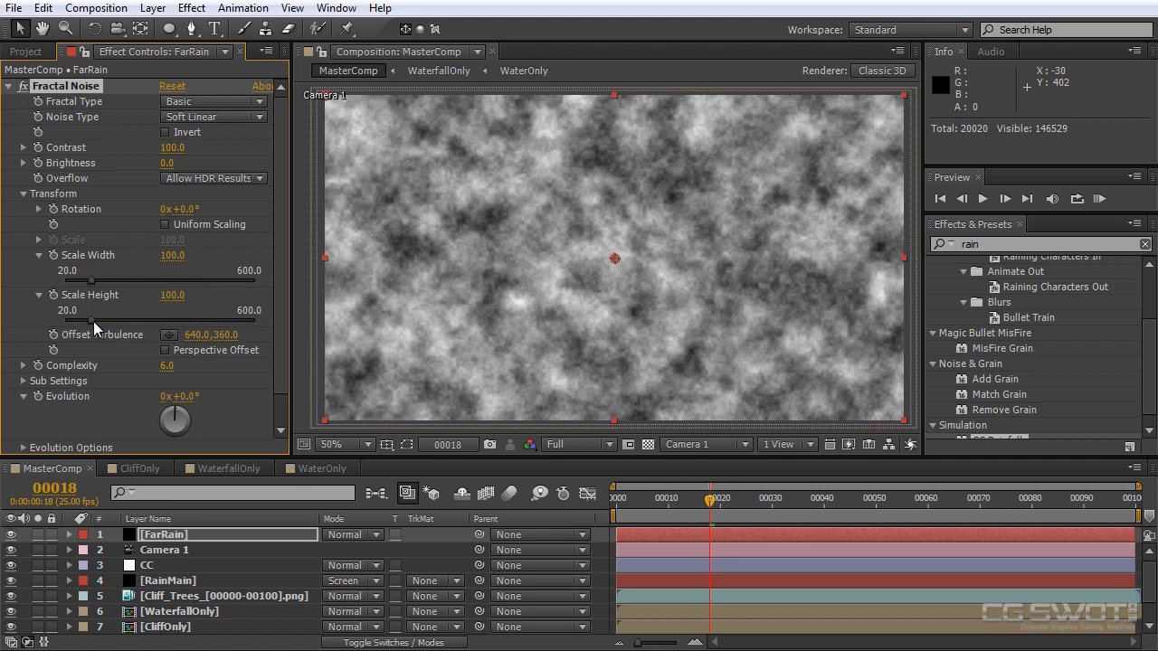
mouse_move(93, 322)
left_mouse_down()
mouse_move(227, 304)
mouse_move(198, 310)
left_mouse_up()
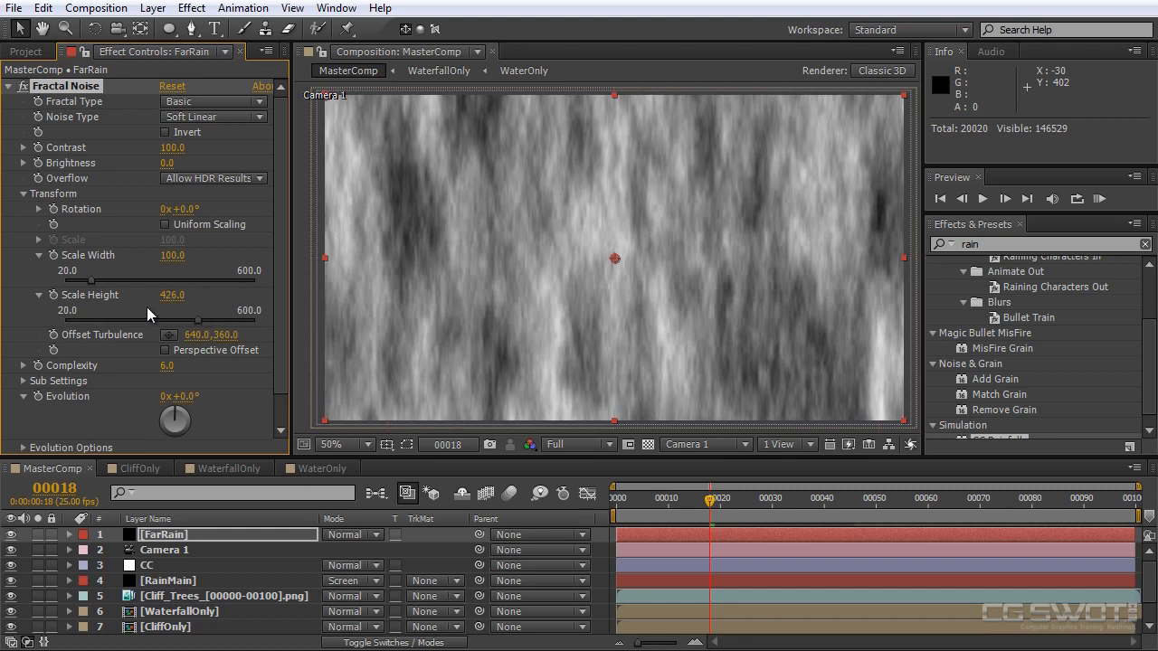
left_click_drag(92, 282, 87, 281)
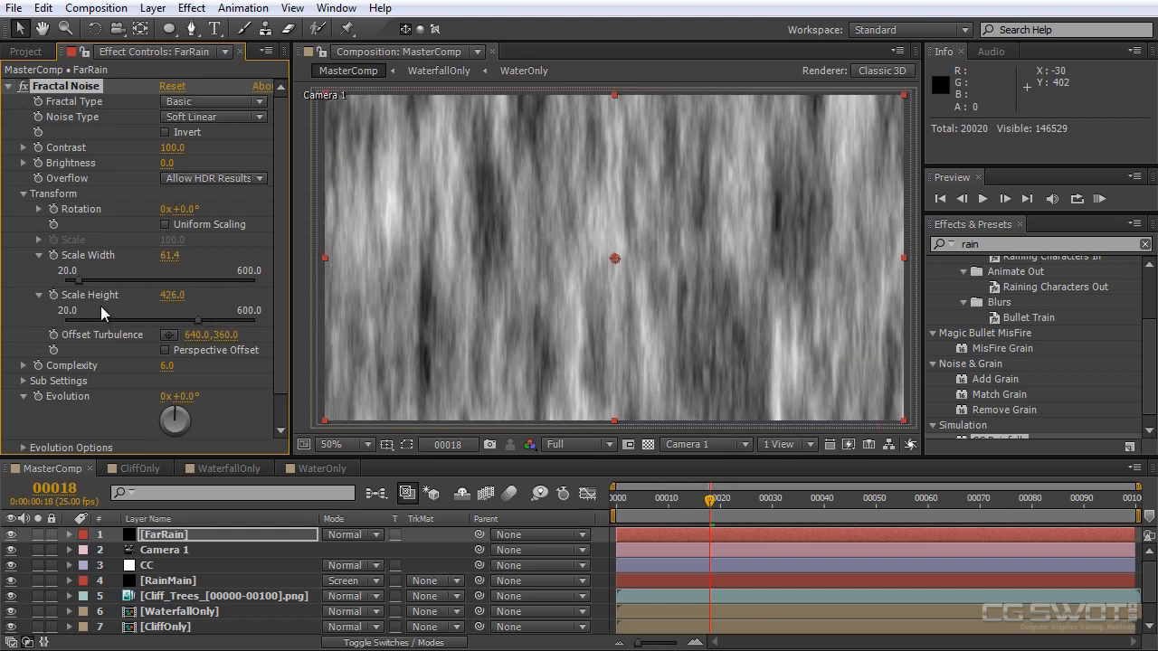
left_click_drag(198, 322, 173, 319)
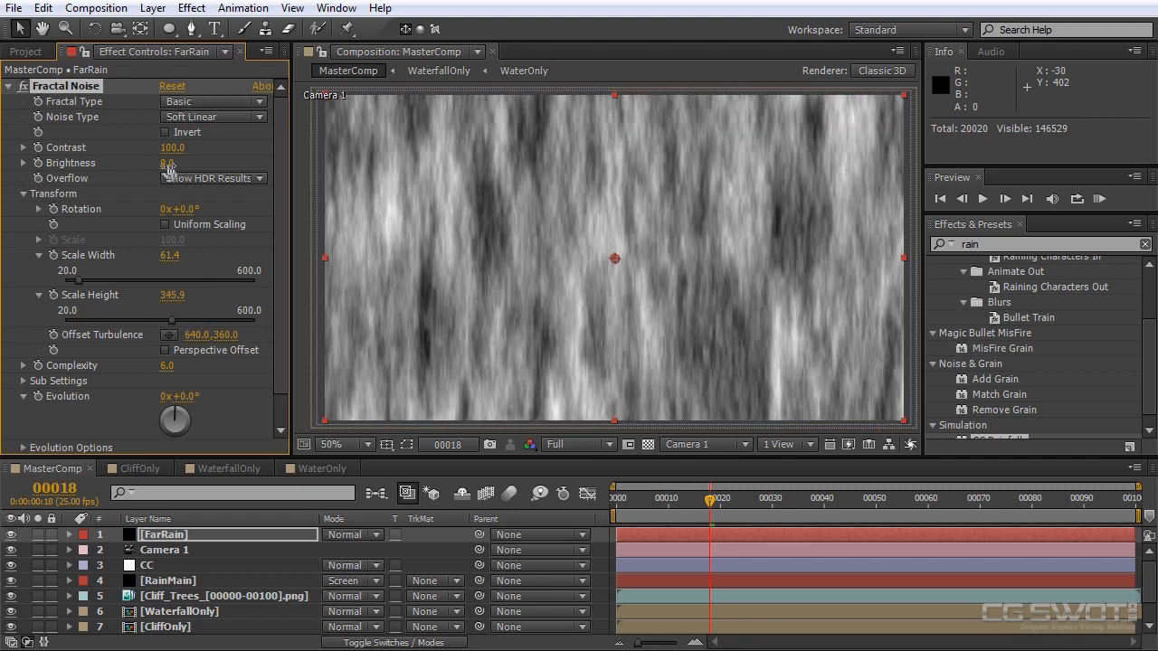
left_click_drag(181, 146, 150, 162)
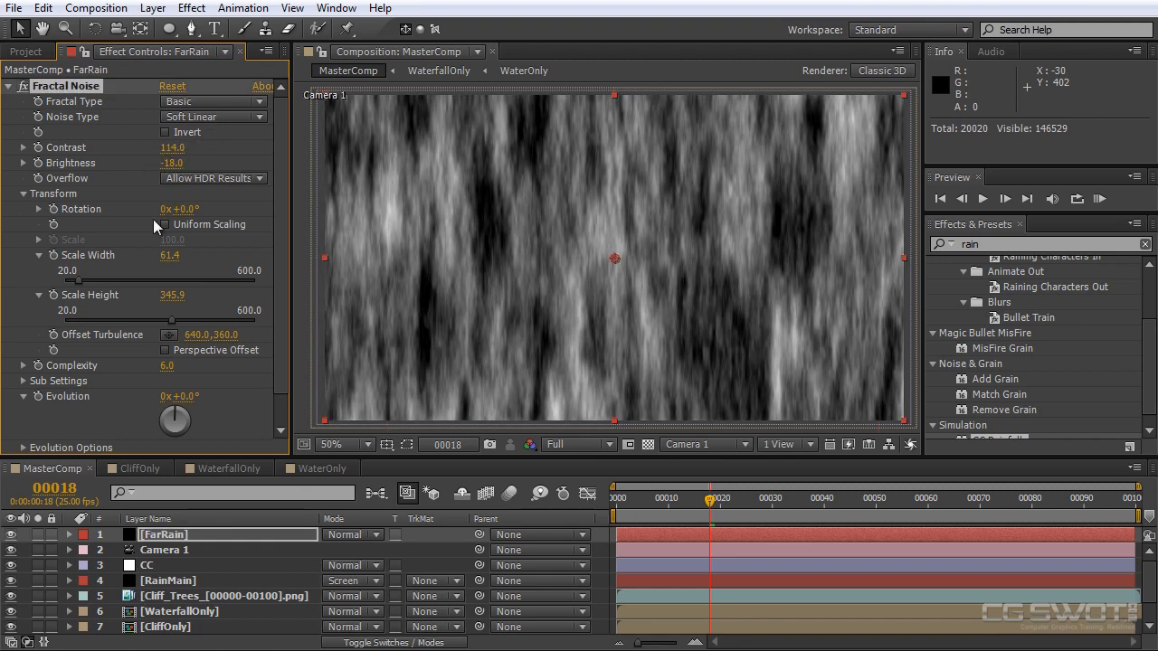
Animate the noise's Evolution with the expression time*70, preview it and return to frame 0
left_click(37, 398, "alt")
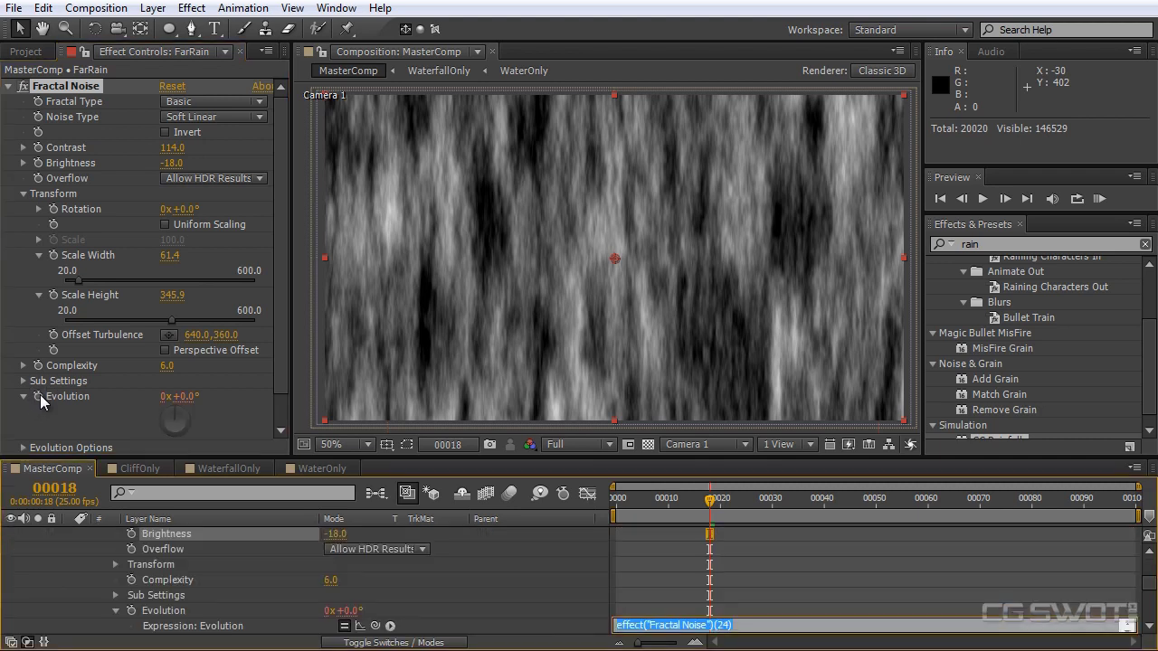
type("ti")
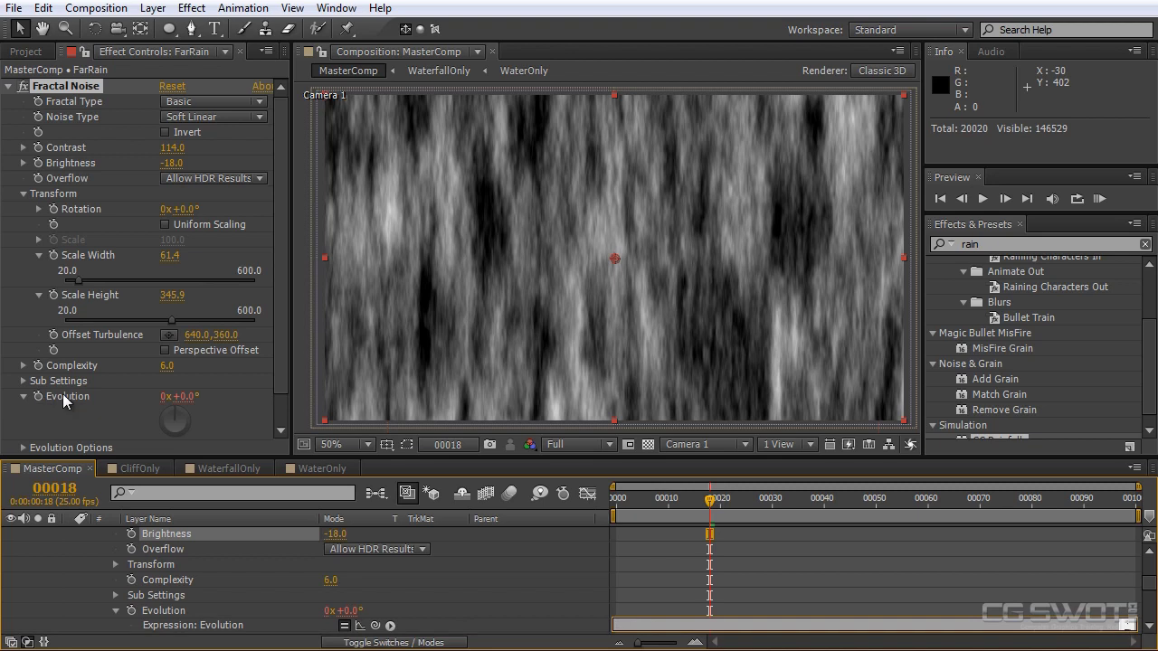
left_click_drag(646, 504, 564, 502)
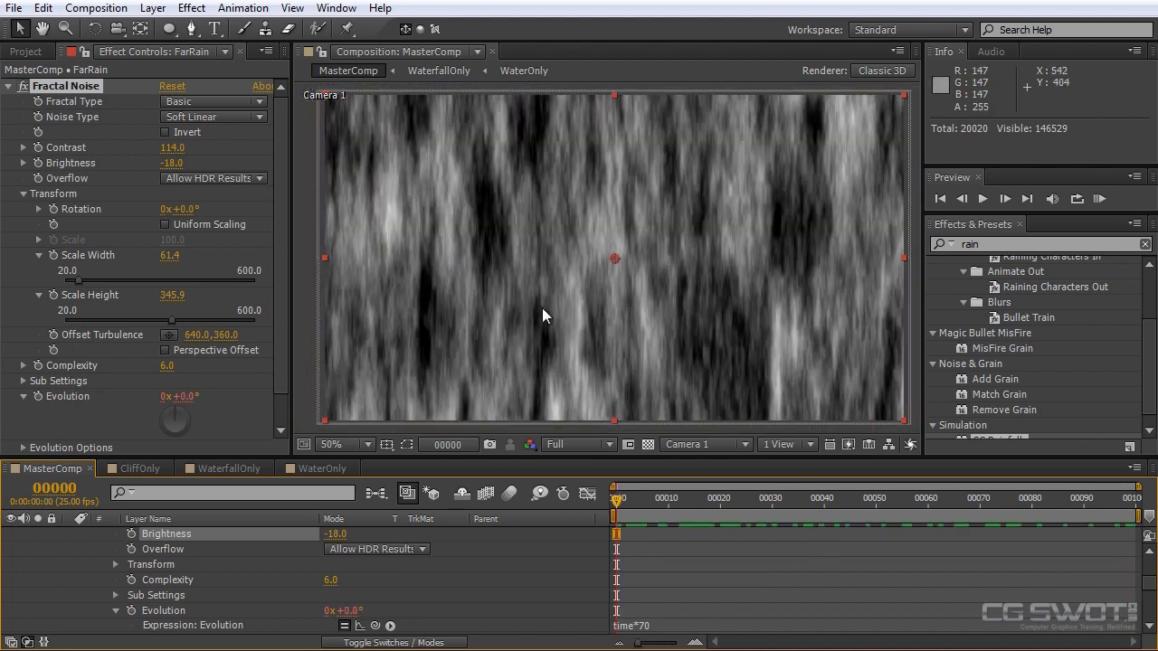
Keyframe the noise's Offset Turbulence from about 692, 166 at frame 0 to about 512, 528 at frame 99, and preview the motion from the start
scroll(45, 407, "down", 1)
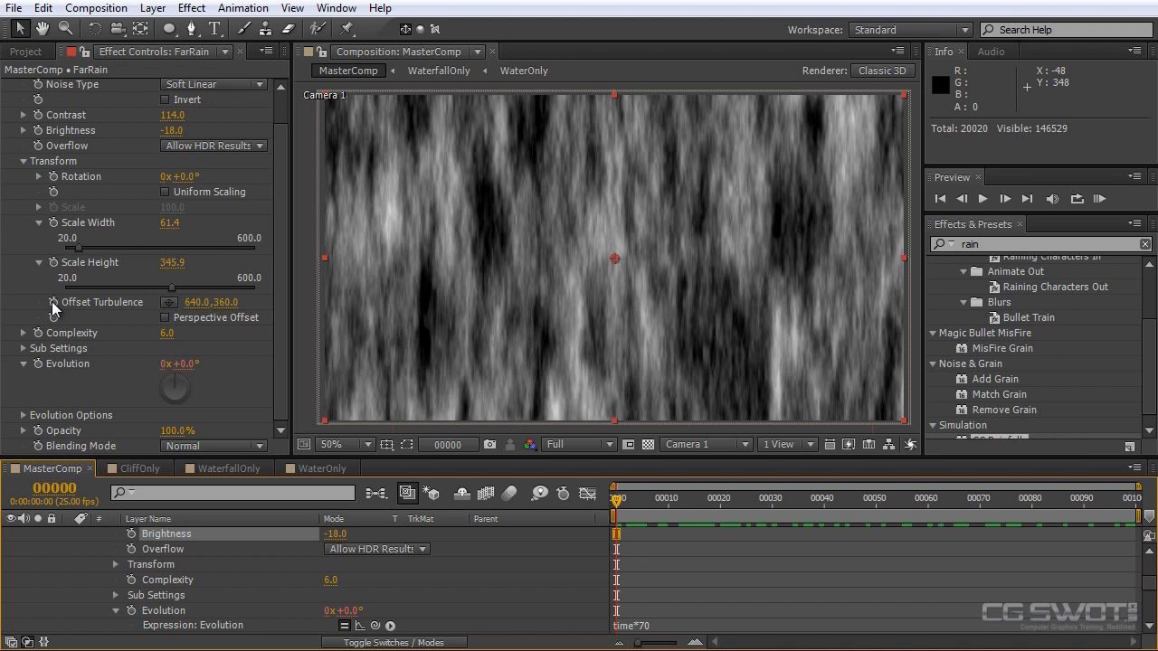
left_click(54, 303)
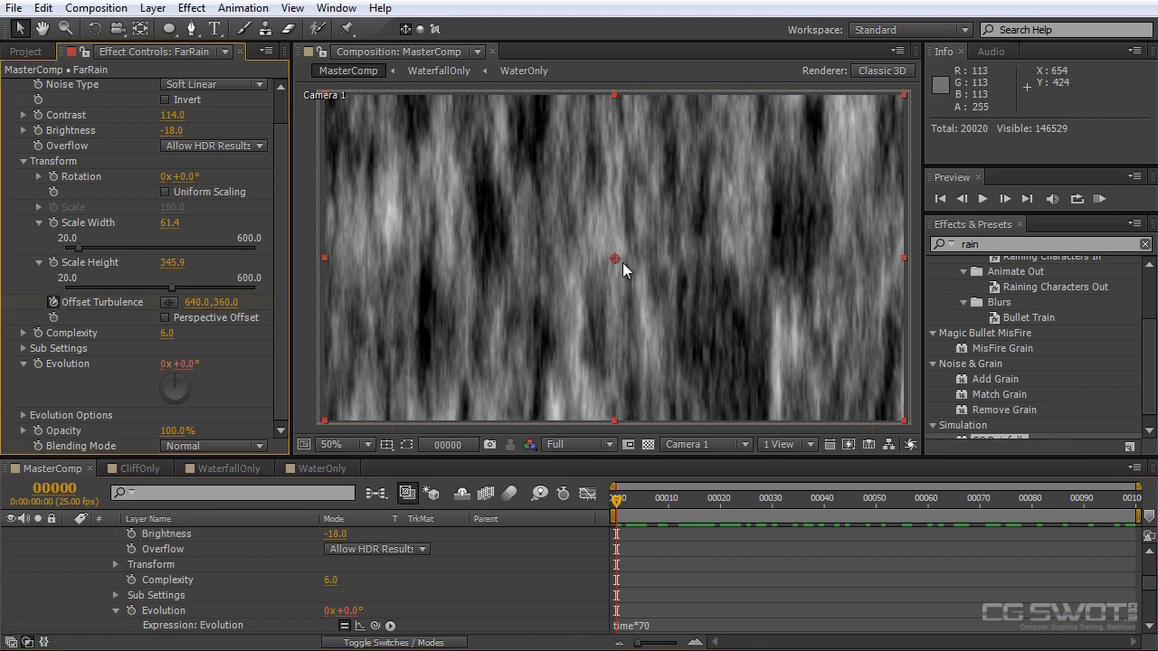
left_click_drag(614, 255, 638, 170)
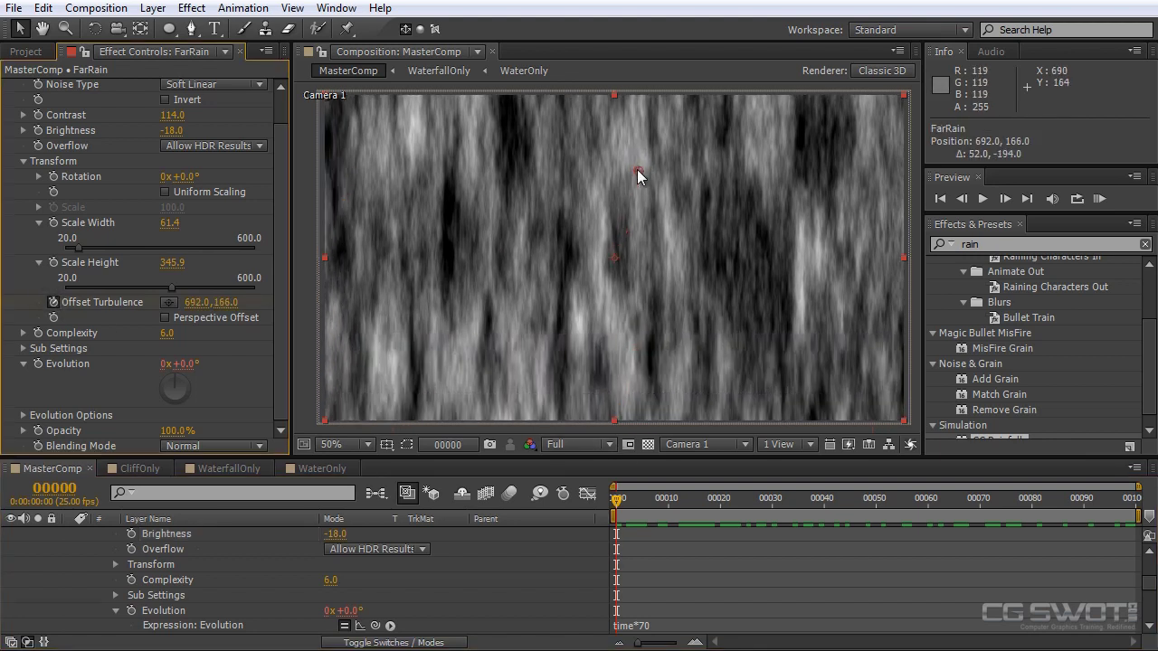
left_click_drag(640, 501, 1131, 501)
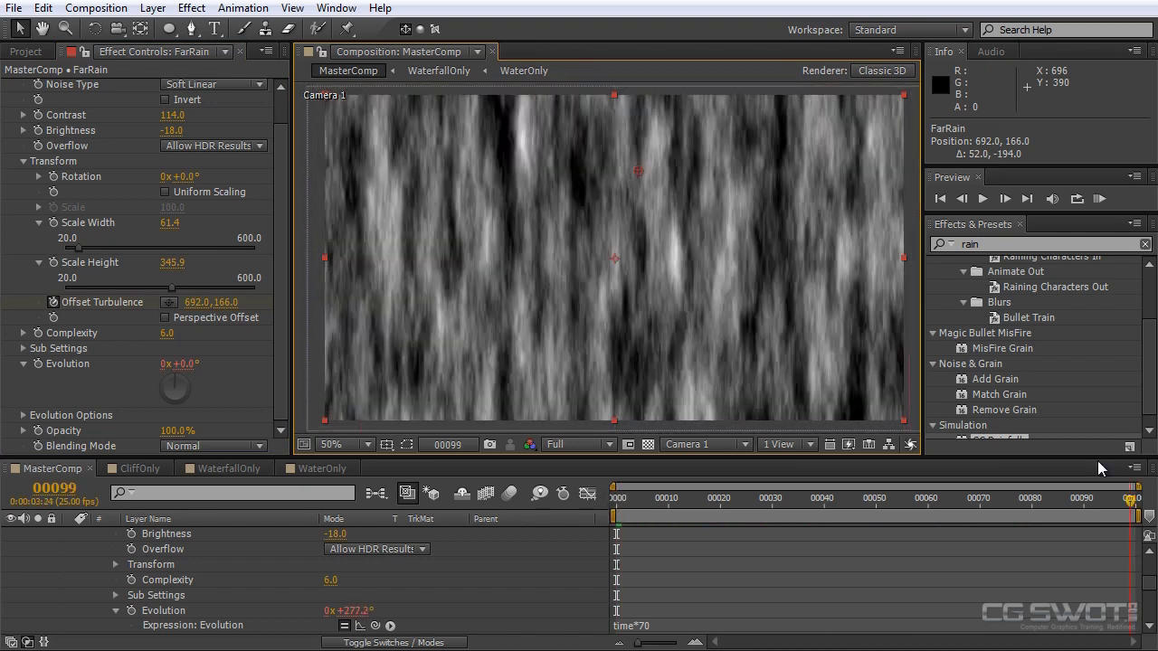
left_click_drag(637, 171, 556, 332)
left_click(617, 493)
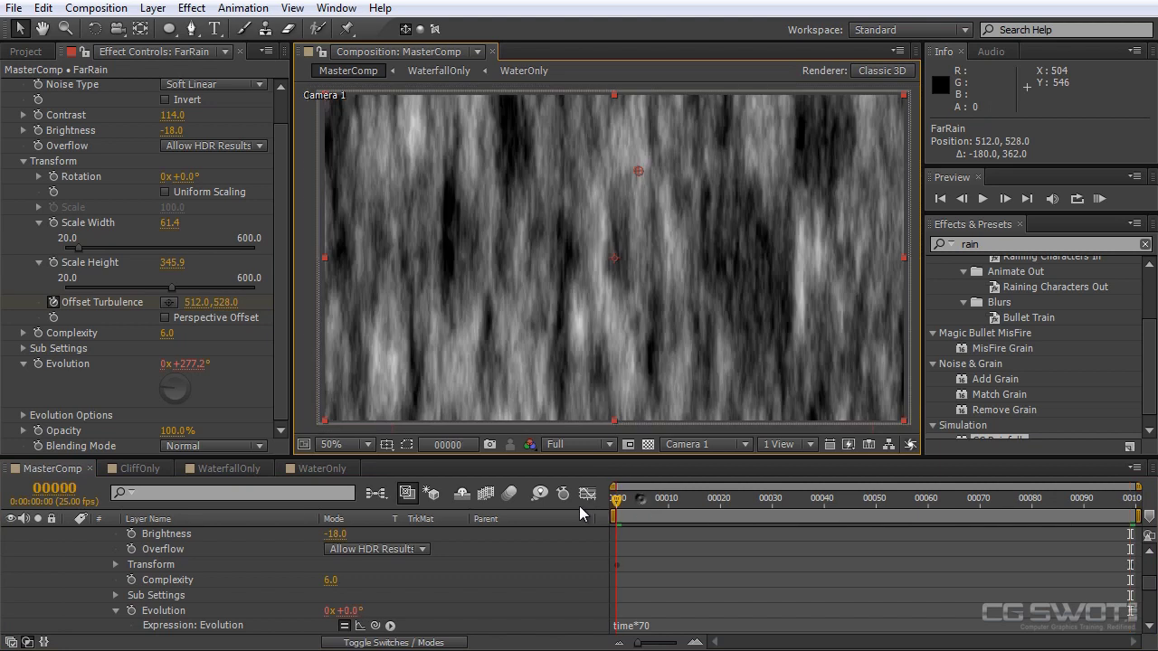
key("KP_0")
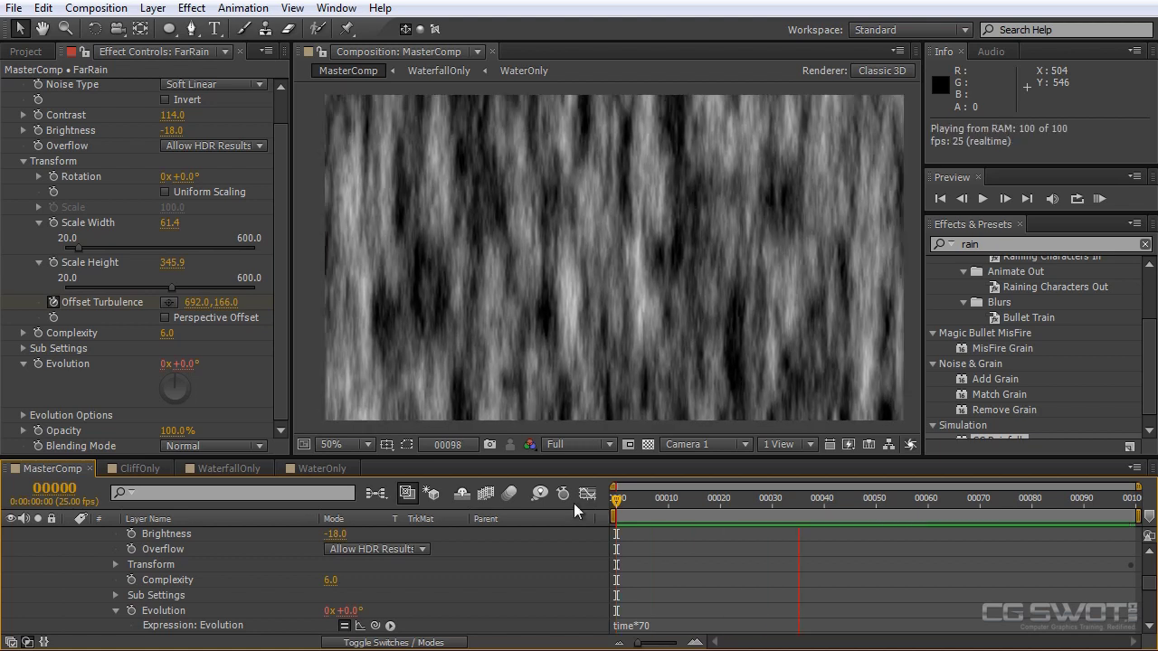
key("space")
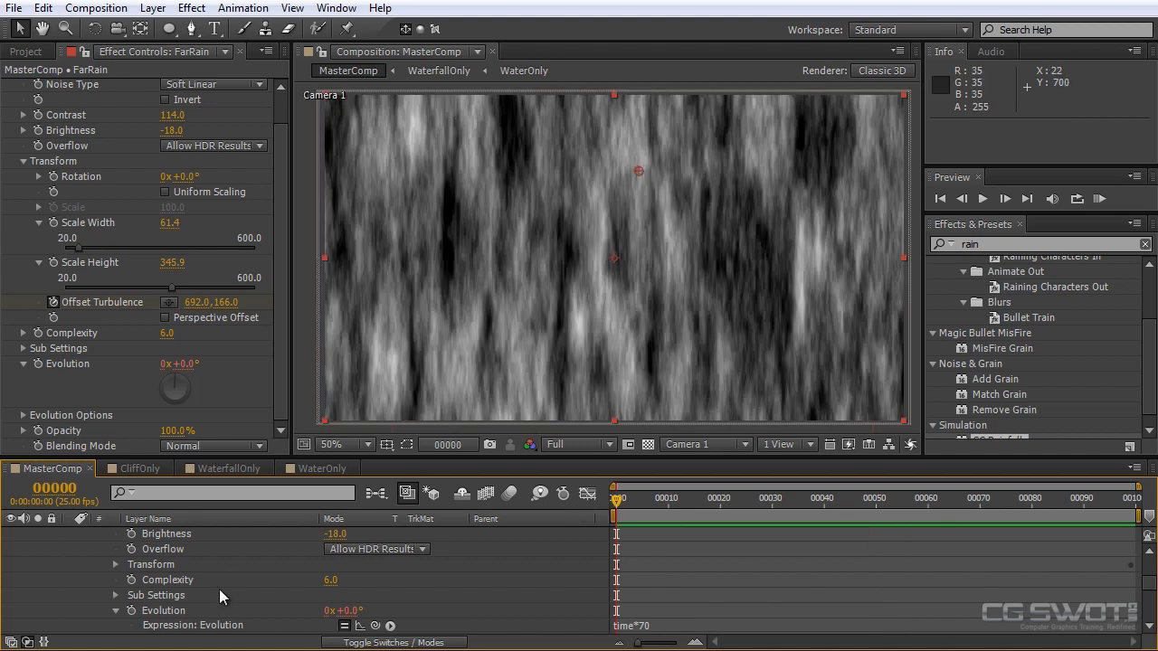
Move the FarRain layer below CliffOnly in the layer stack, and move WaterHazeLow directly above WaterfallOnly
scroll(222, 578, "up", 3)
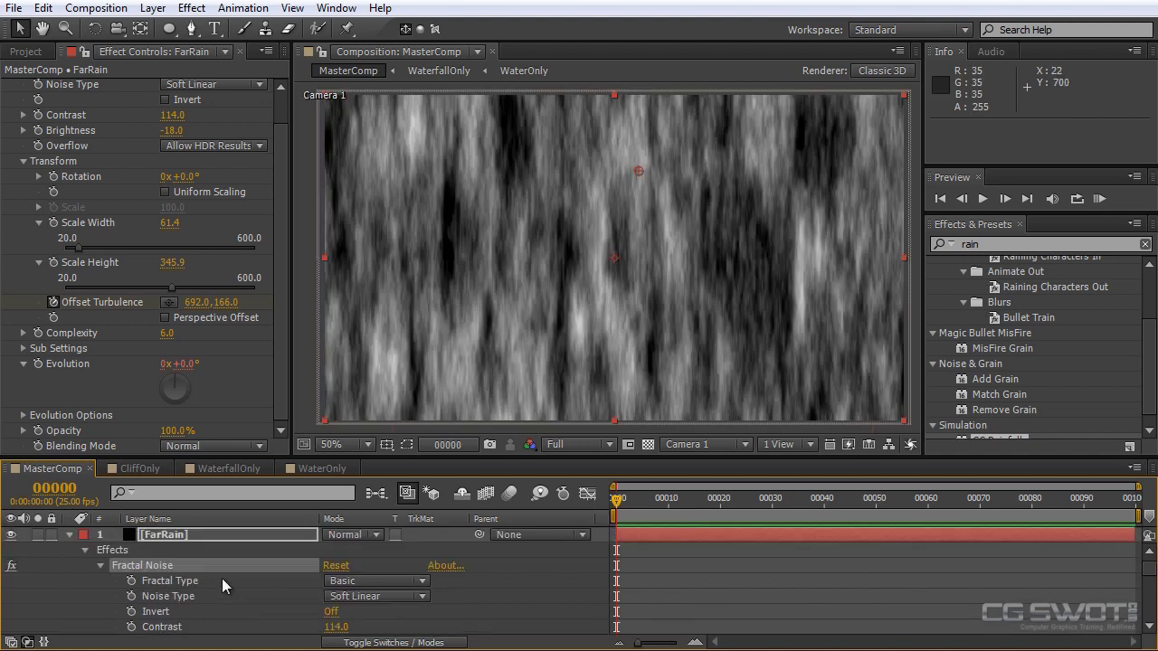
left_click(69, 535)
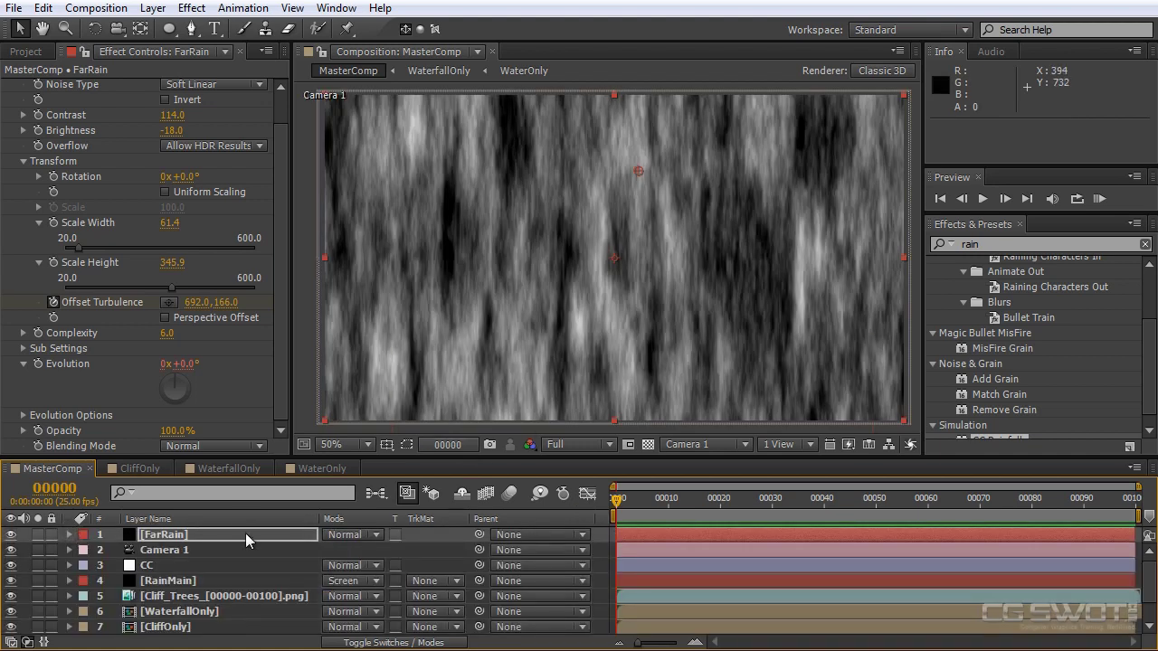
left_click_drag(242, 534, 238, 598)
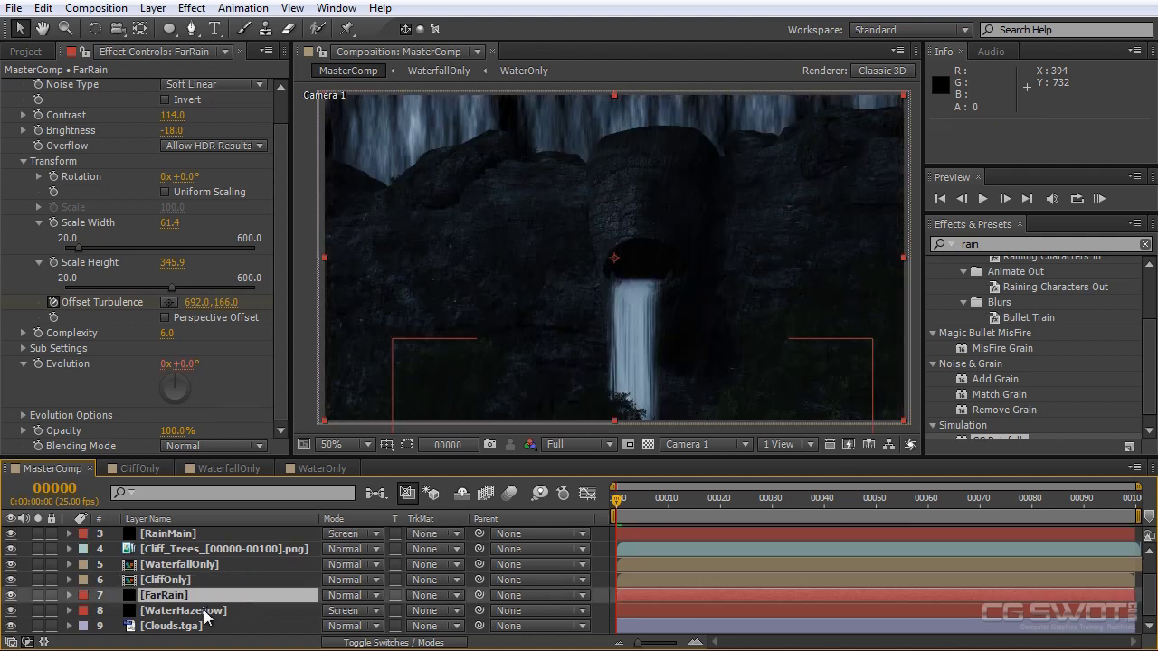
left_click(204, 611)
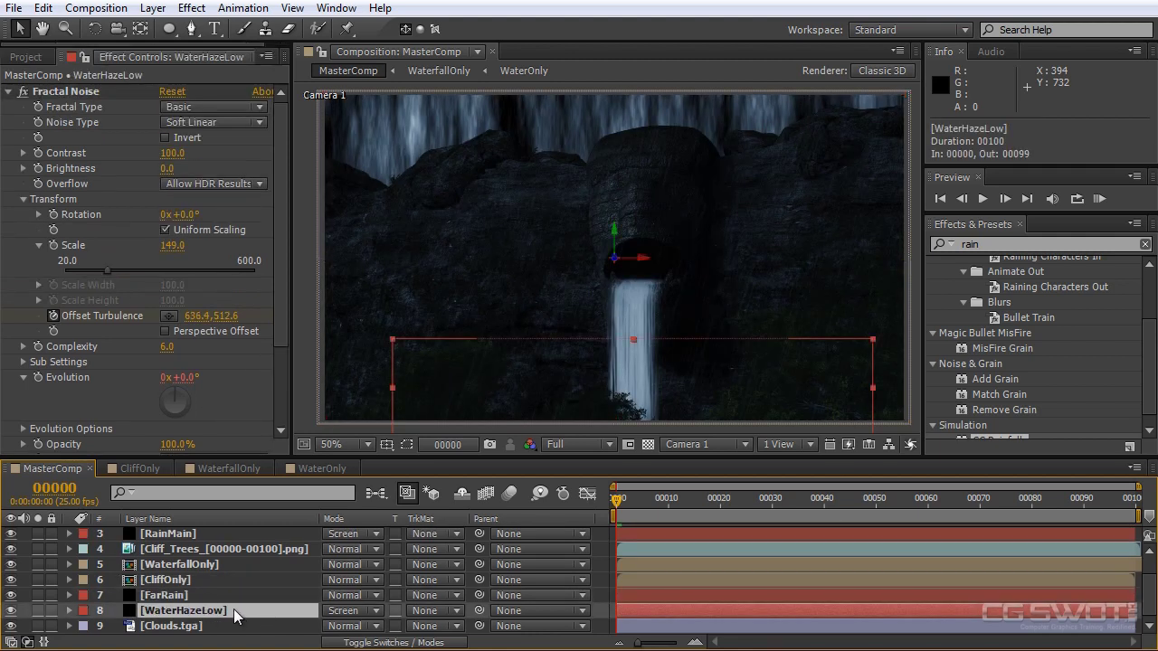
left_click_drag(236, 612, 237, 556)
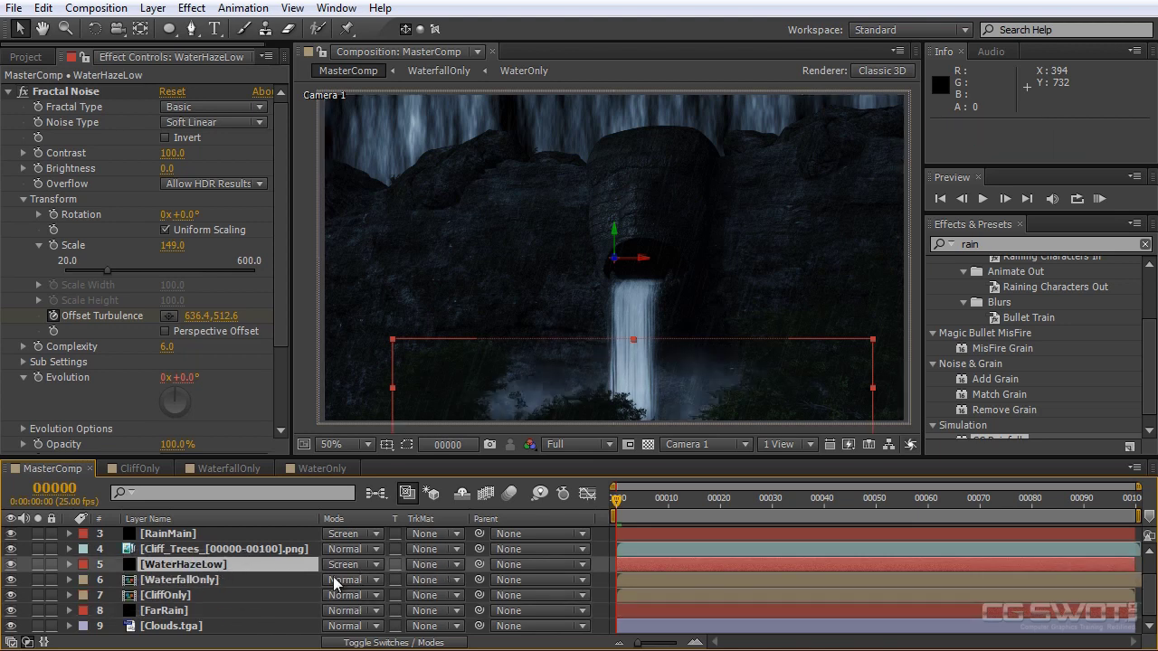
Make FarRain a 3D layer and, in the Left view, push it back between the cliff and the clouds to about Z 10848
left_click(187, 611)
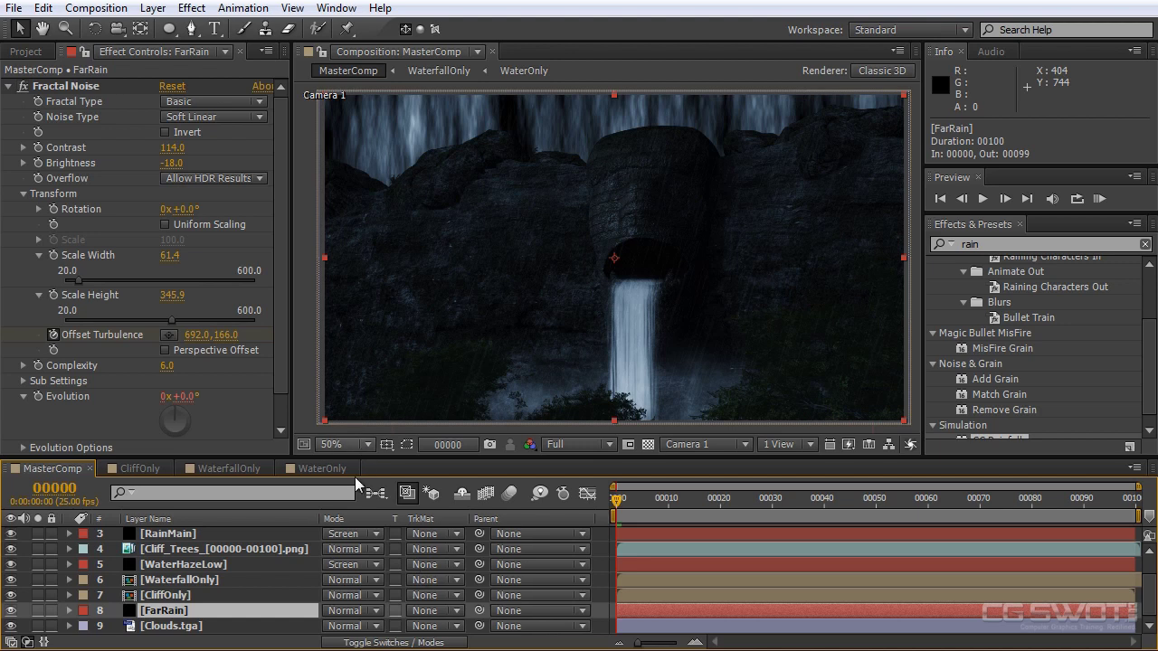
left_click(392, 642)
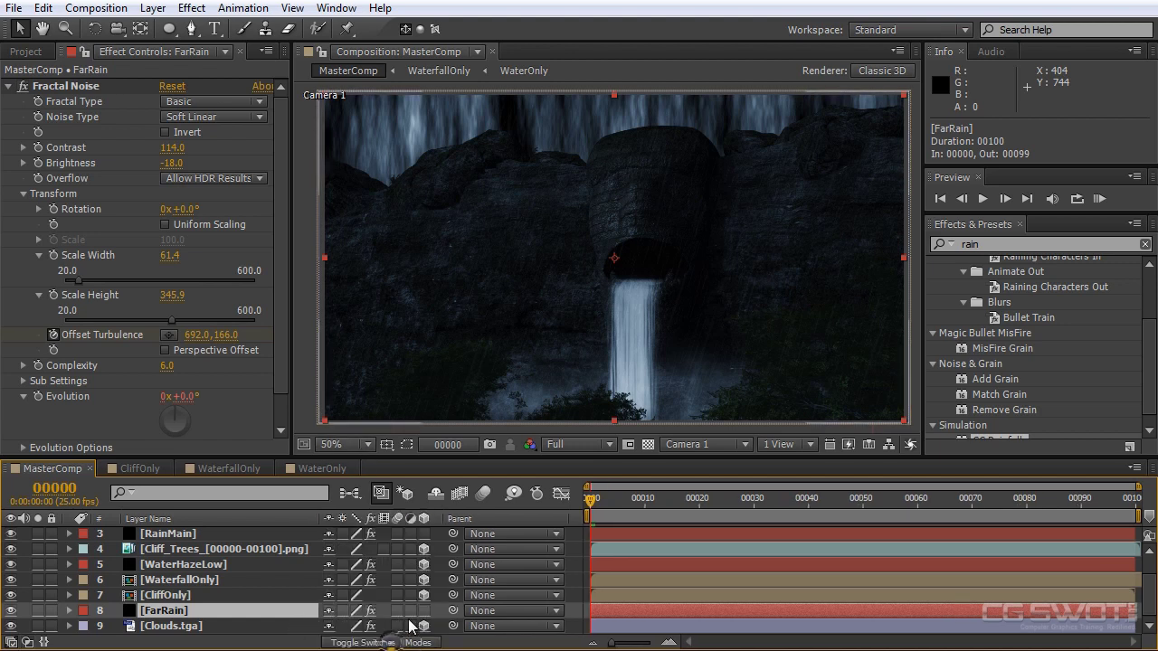
left_click(424, 611)
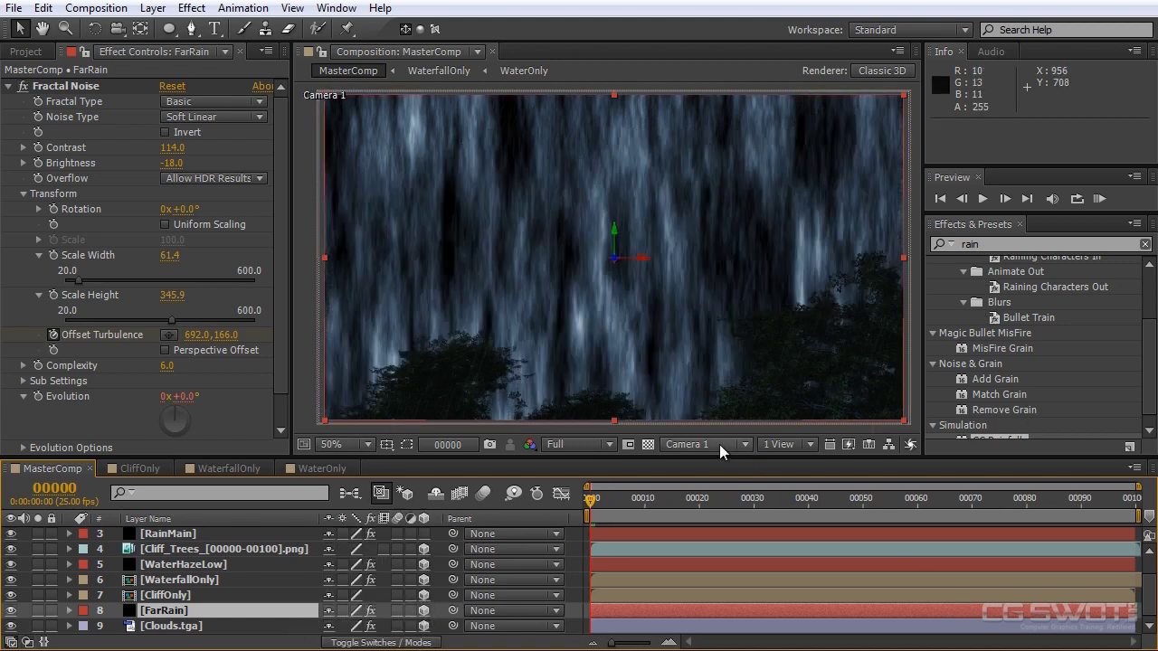
left_click(721, 444)
left_click(723, 535)
scroll(648, 248, "down", 7)
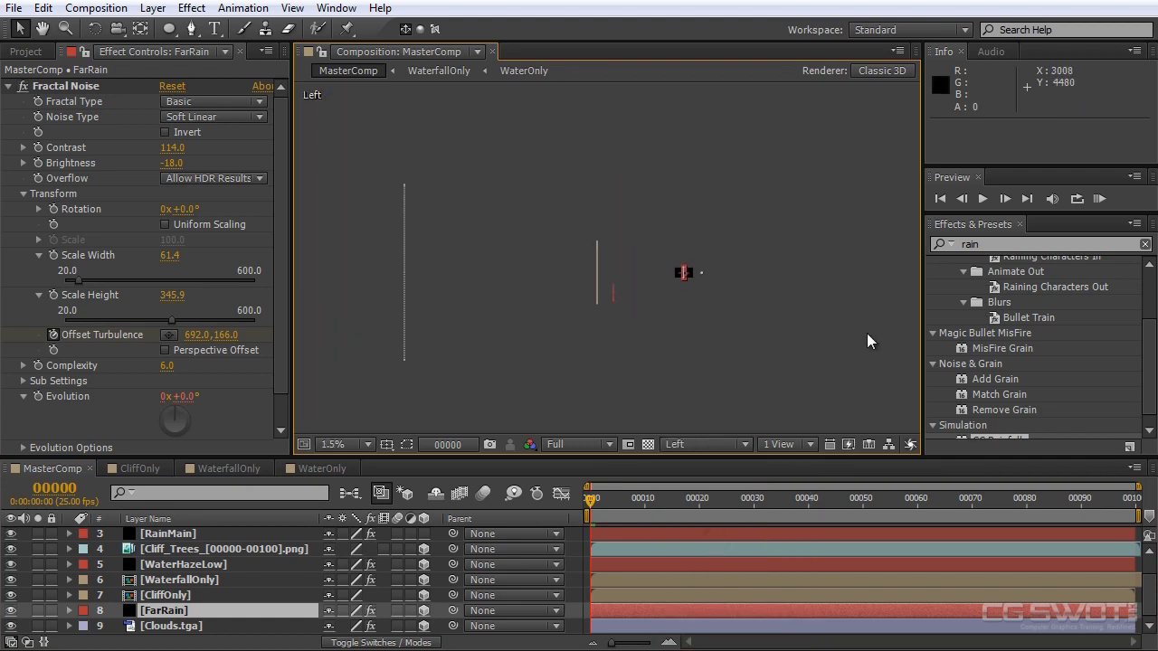
scroll(688, 274, "up", 1)
left_click_drag(760, 305, 831, 304)
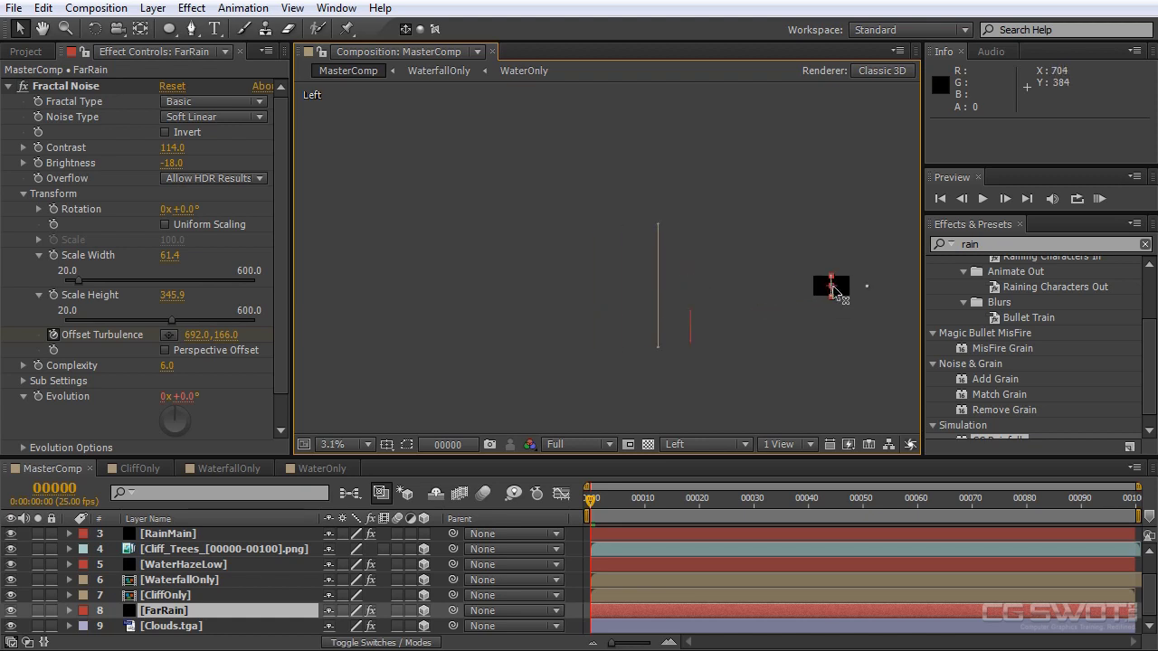
left_click_drag(836, 284, 396, 291)
left_click_drag(498, 329, 633, 310)
scroll(627, 310, "down", 1)
left_click_drag(572, 270, 639, 273)
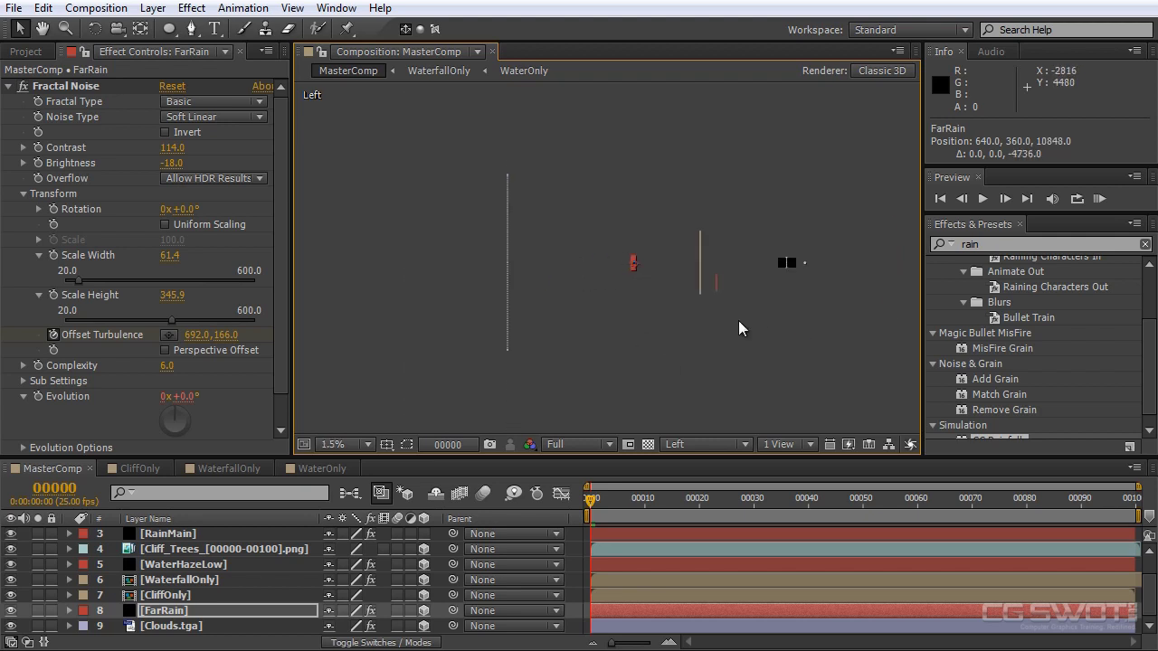
Return to the Camera 1 view and scale FarRain up to about 1041% so it covers the whole frame
left_click(716, 439)
left_click(729, 493)
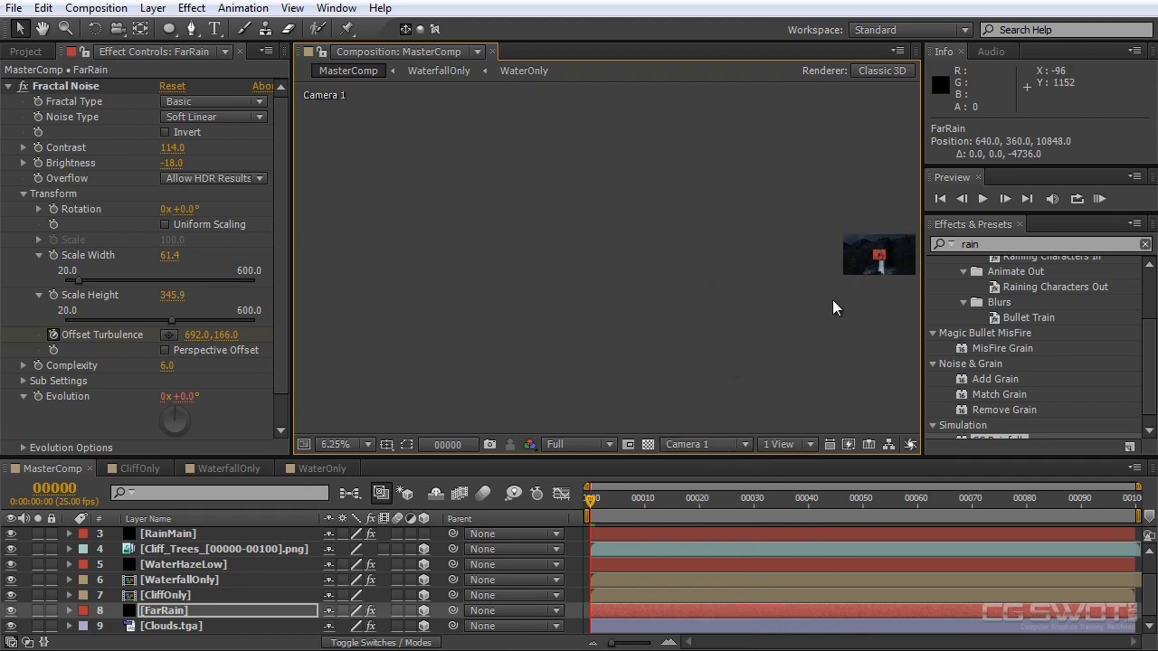
left_click_drag(838, 299, 583, 298)
scroll(586, 297, "up", 2)
key("period")
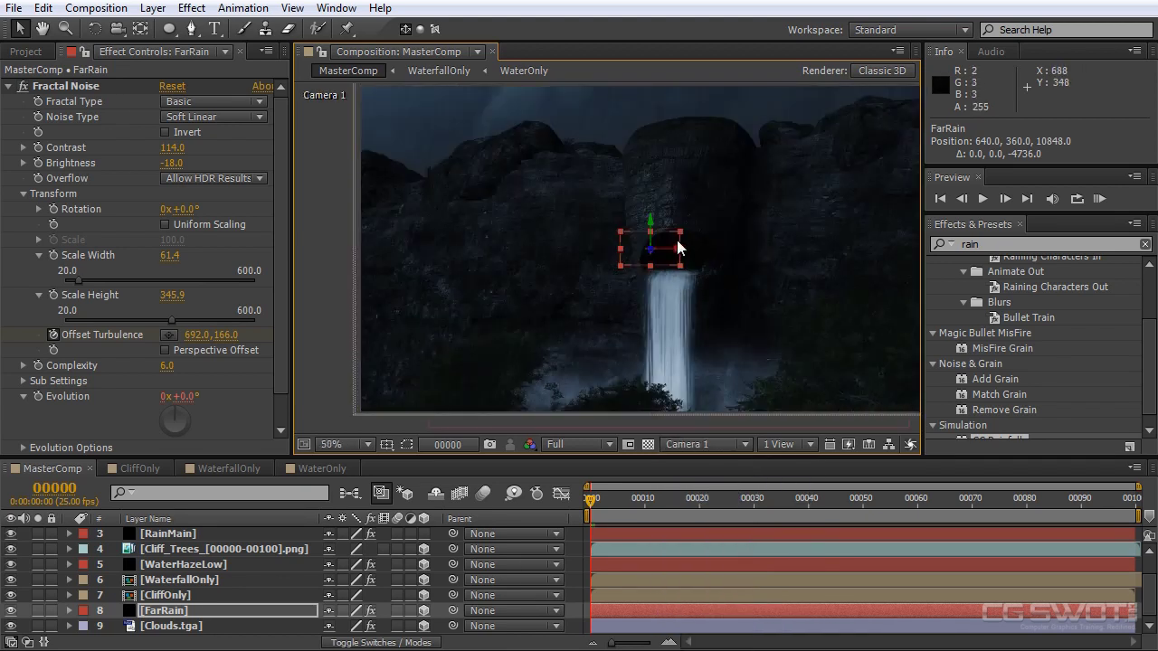
scroll(683, 261, "down", 1)
left_click_drag(646, 247, 721, 159)
key("period")
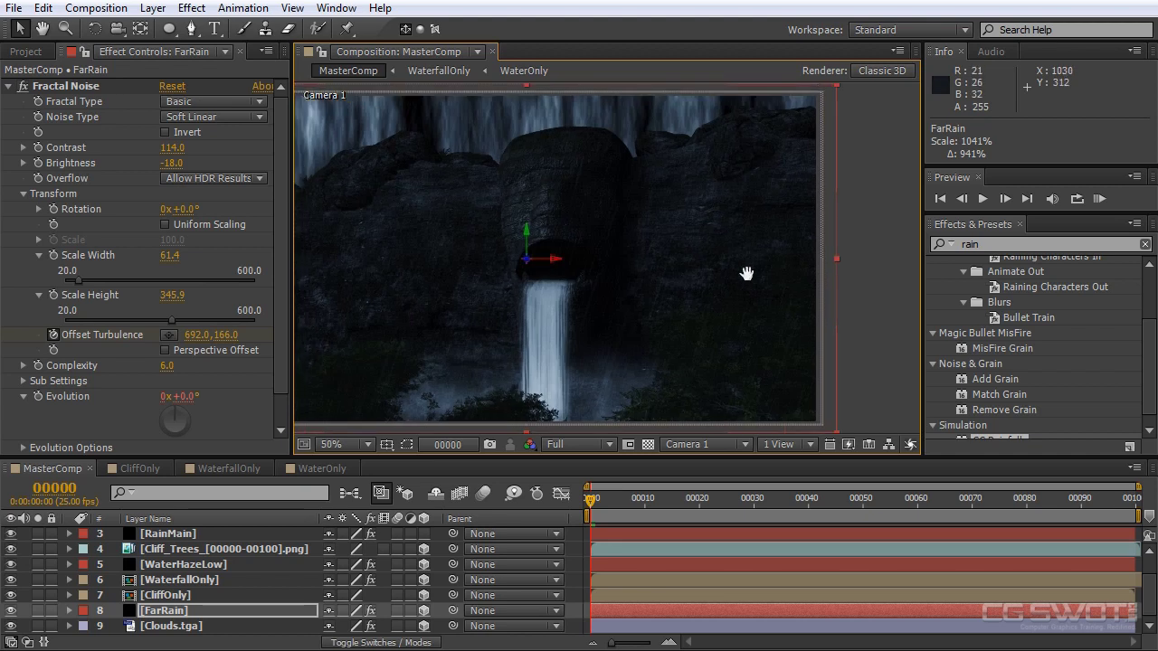
left_click_drag(724, 250, 787, 247)
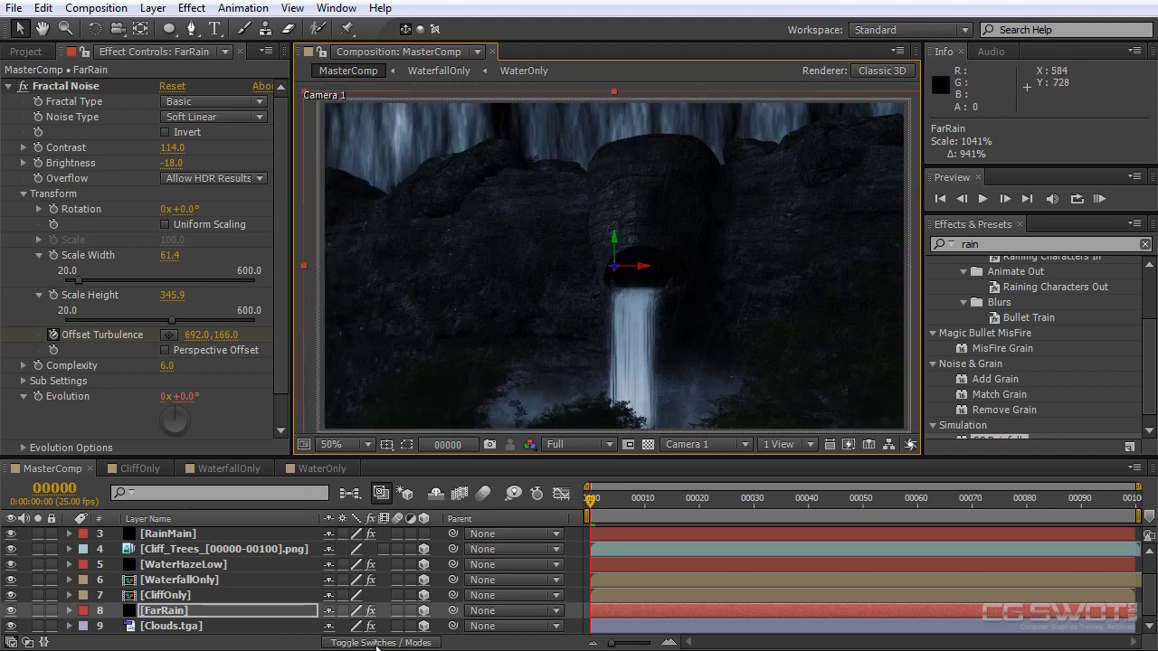
Set FarRain's blending mode to Screen and, judging it at frame 30, its opacity to 25%
left_click(376, 642)
left_click(367, 611)
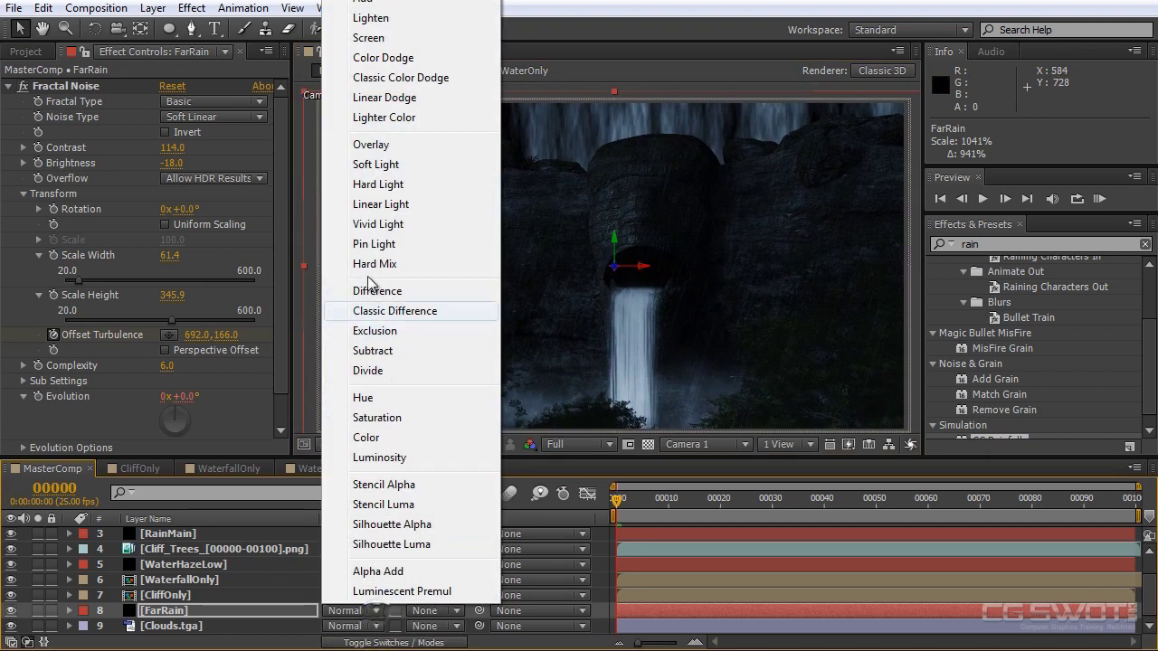
left_click(410, 35)
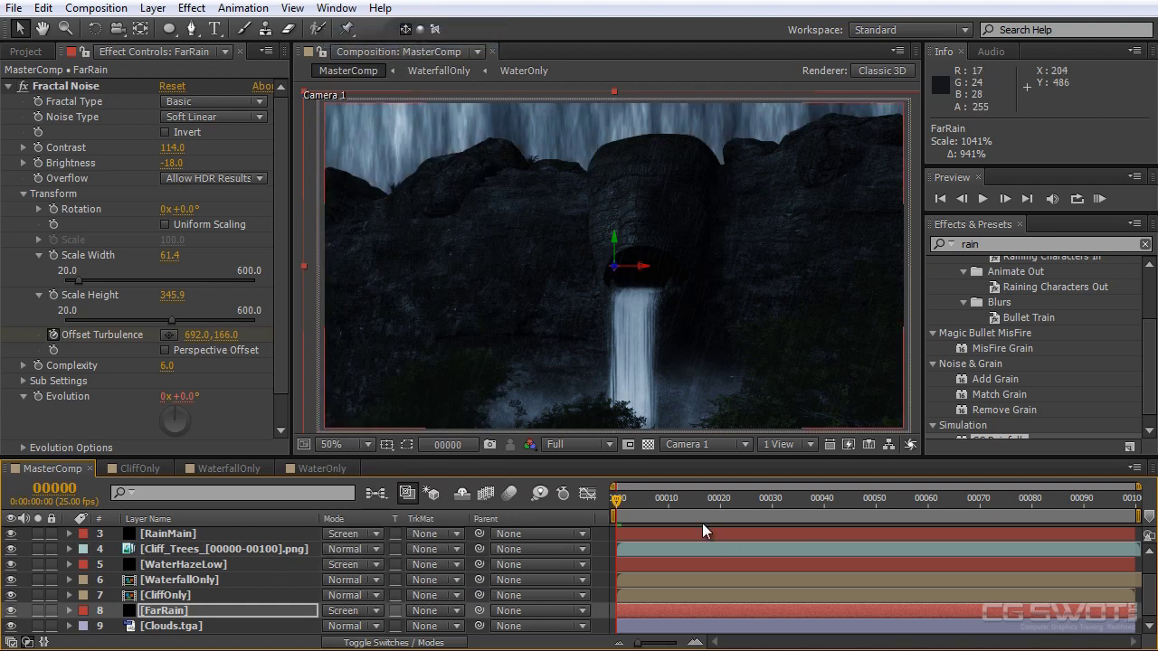
left_click_drag(622, 499, 770, 500)
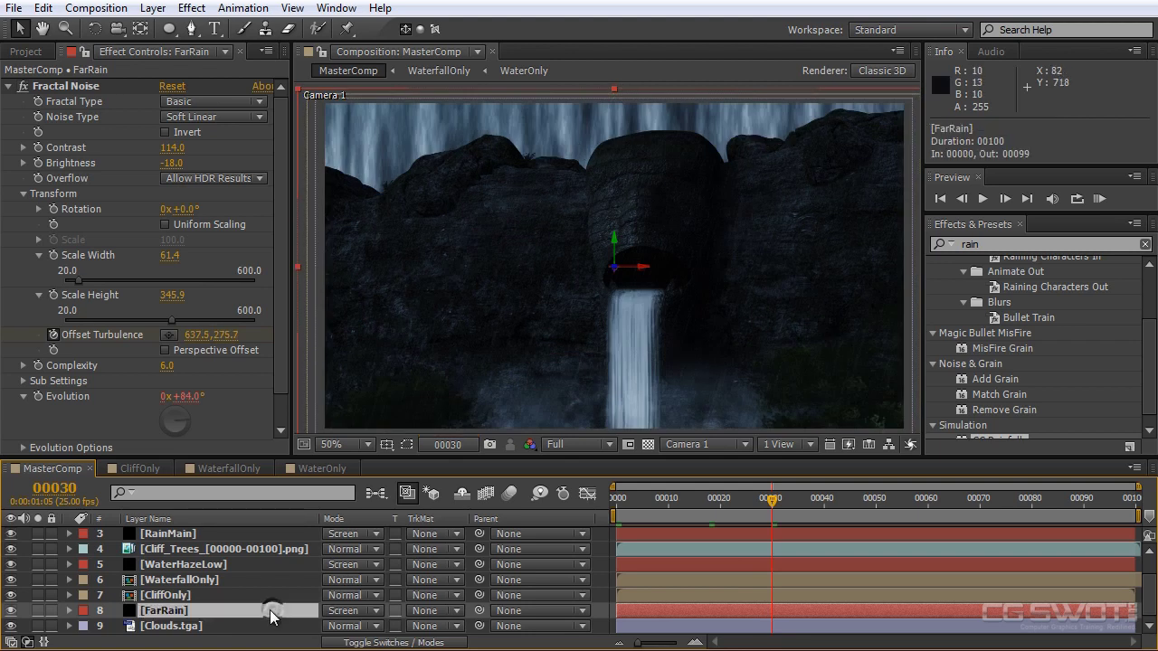
key("t")
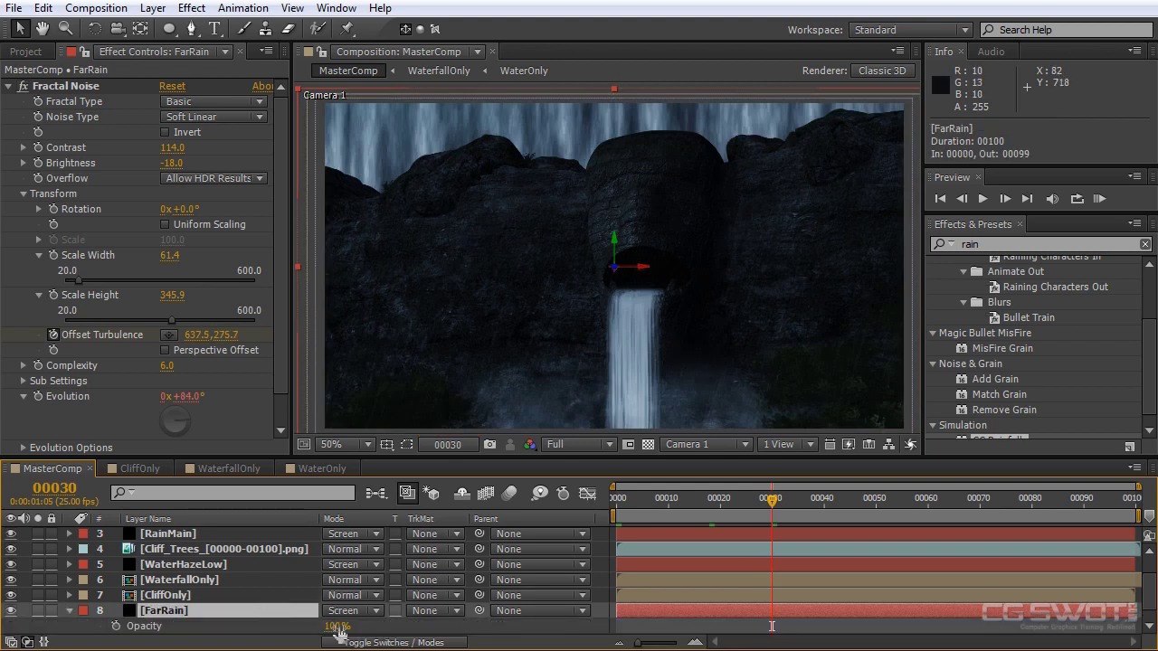
left_click_drag(215, 634, 203, 634)
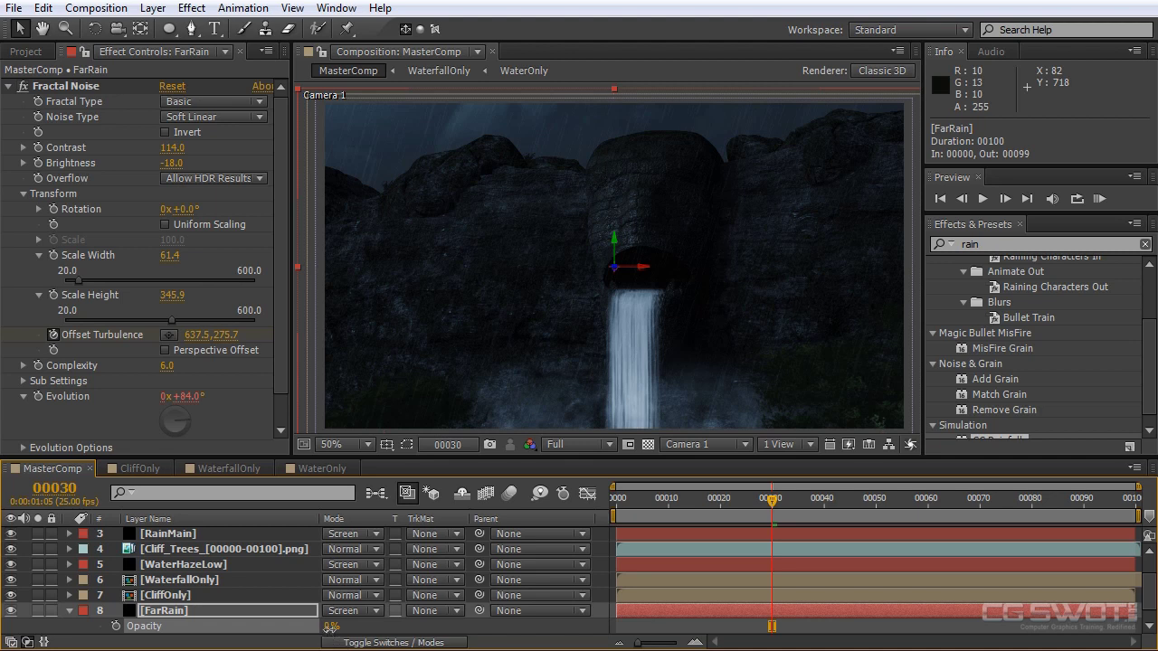
left_click_drag(330, 629, 337, 630)
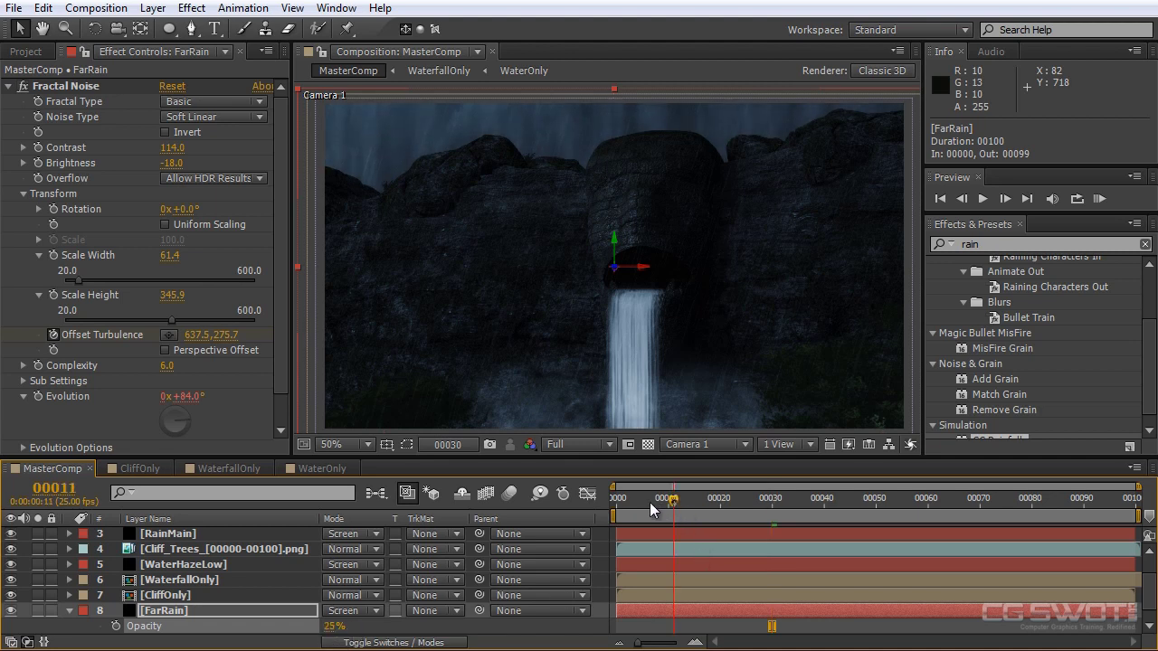
Preview the distant rain from frame 0 with a close-up of the sky above the cliff
left_click_drag(656, 503, 601, 502)
left_click_drag(654, 225, 690, 309)
scroll(664, 300, "up", 2)
key("KP_0")
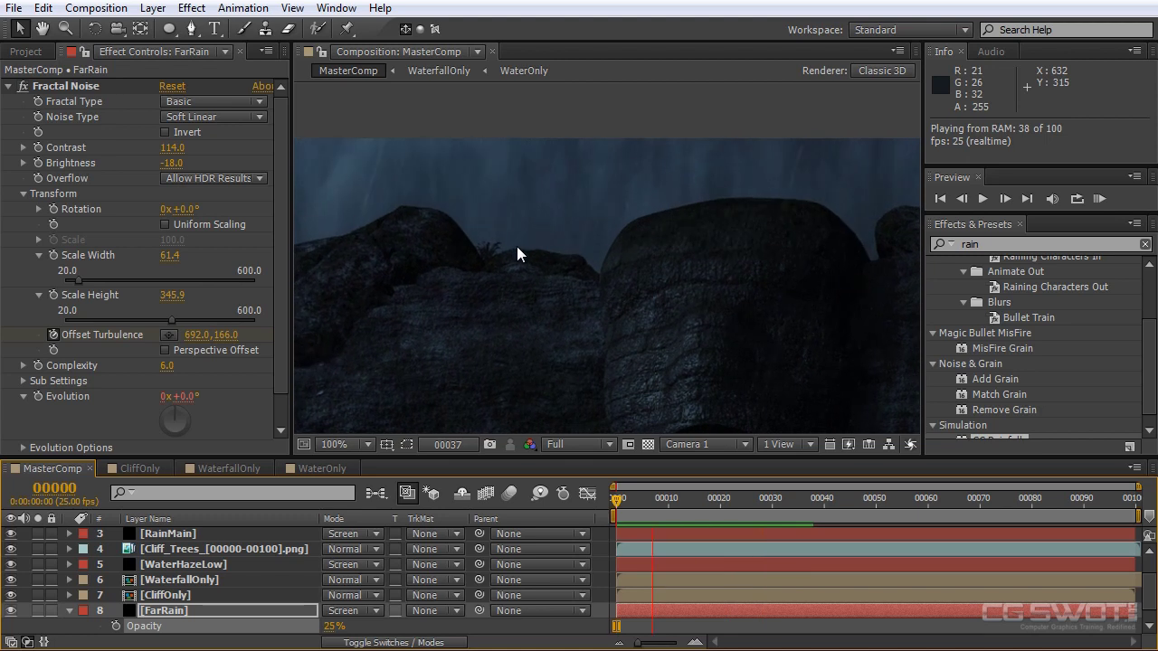
left_click(545, 315)
scroll(546, 309, "down", 2)
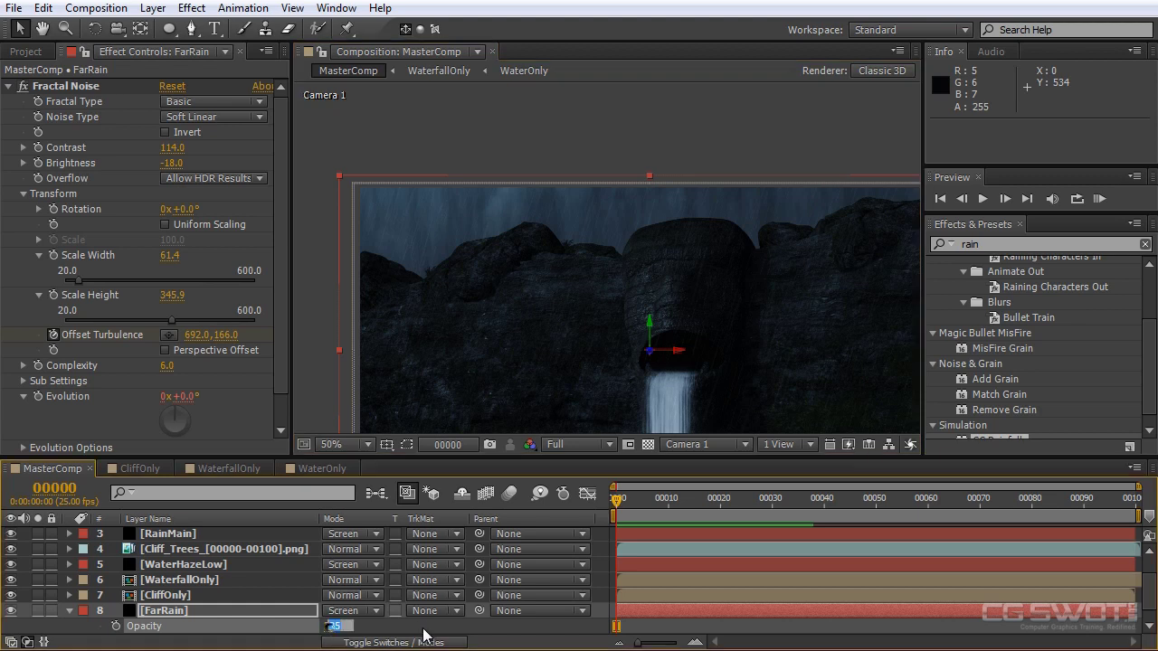
Enter FarRain's adjusted opacity, return to frame 0 and collapse the layer
key("Return")
left_click_drag(645, 500, 615, 500)
left_click(70, 610)
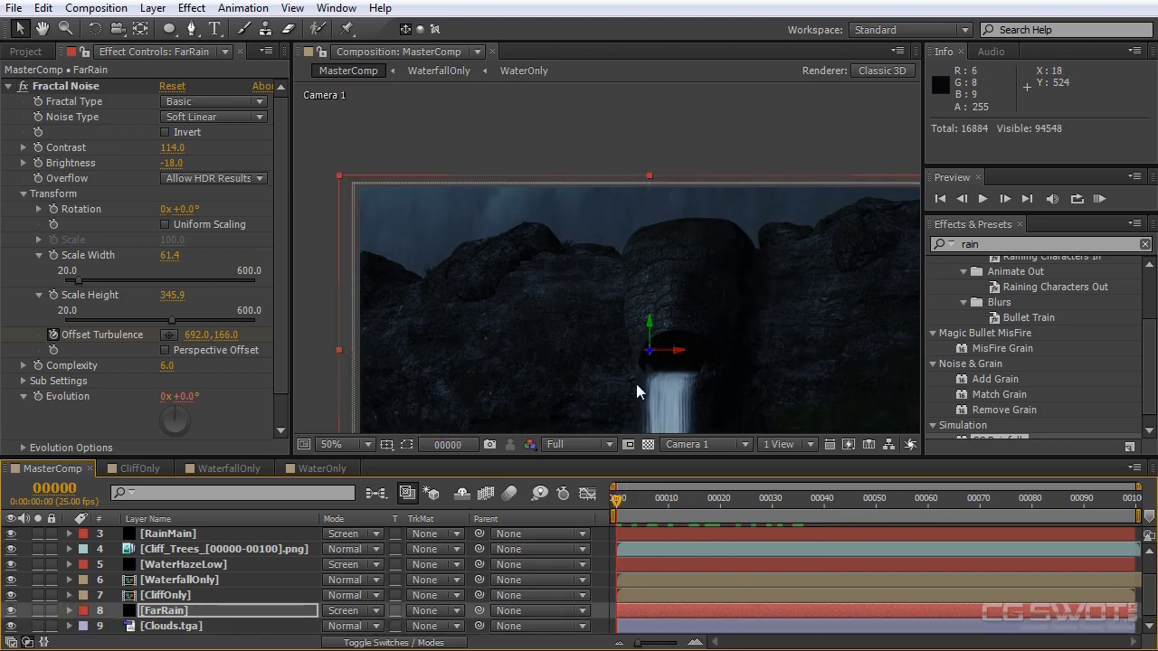
Duplicate the FarRain layer and rename the upper copy MidRain
left_click(217, 613)
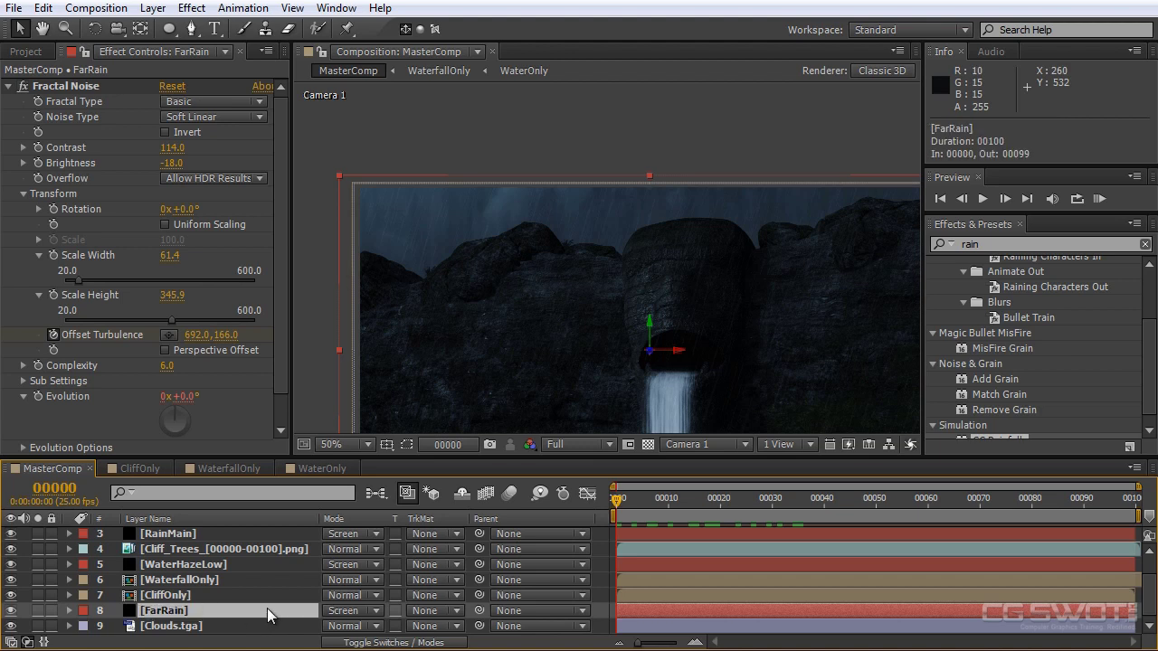
key("ctrl+d")
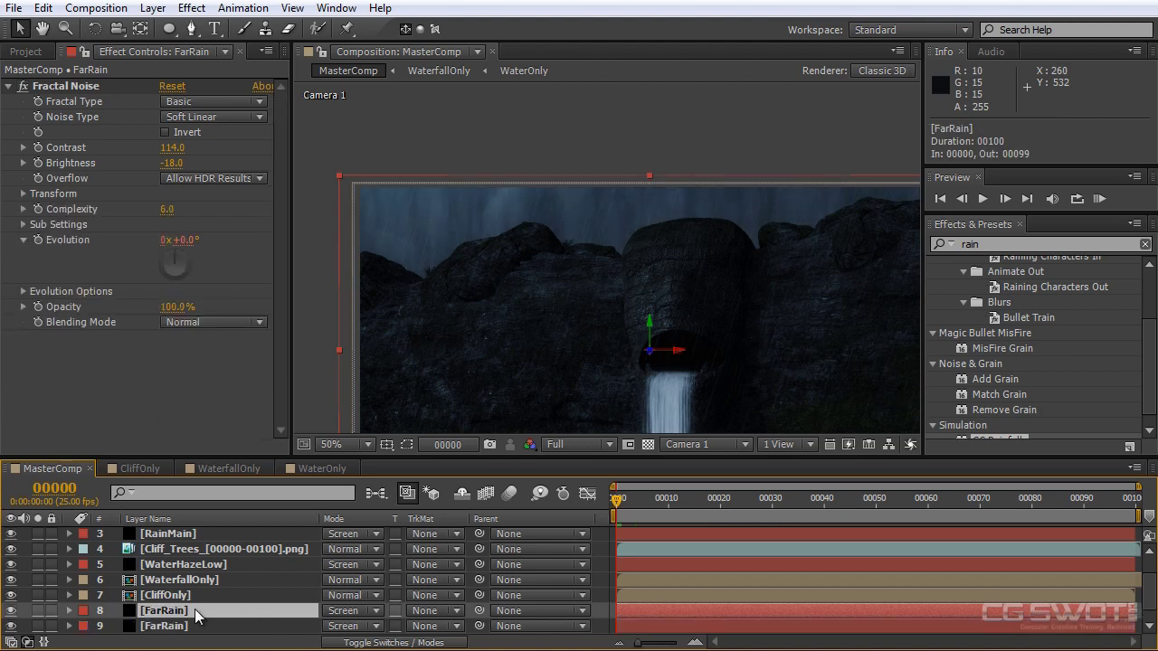
key("Return")
left_click(197, 611)
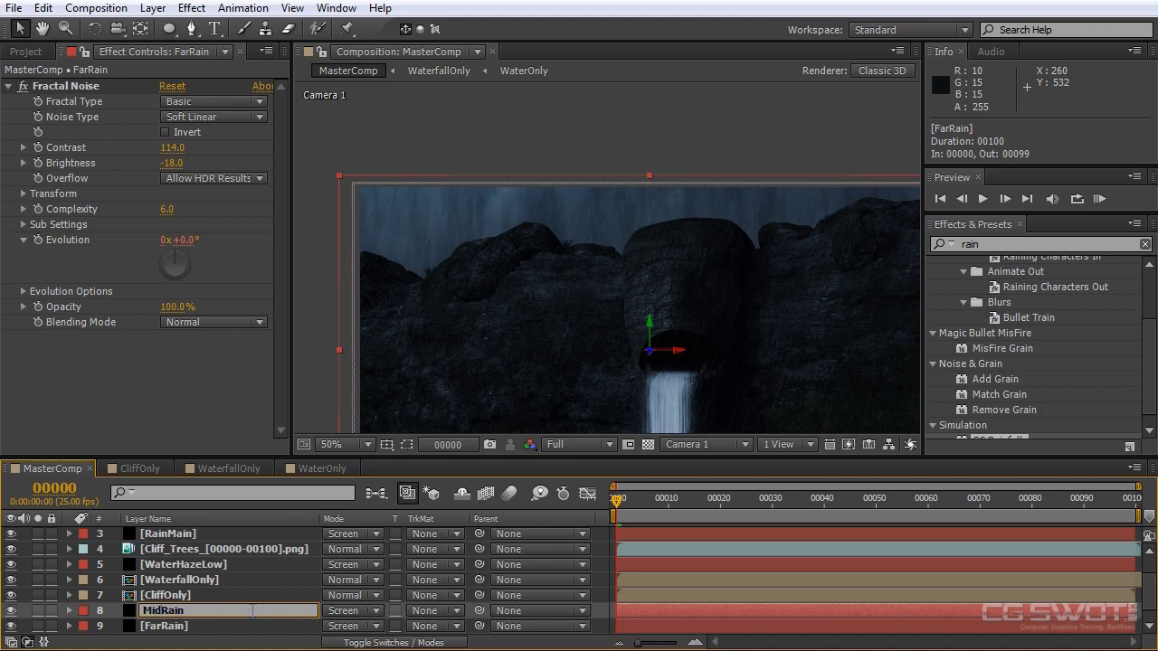
key("Return")
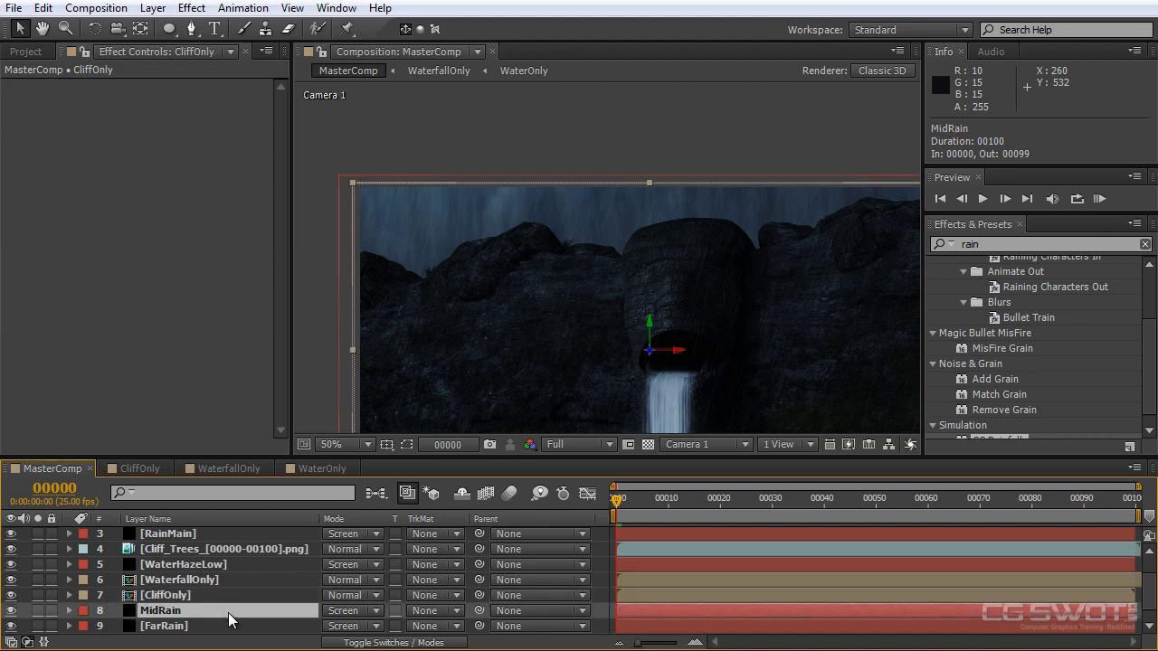
Move MidRain directly above WaterHazeLow in the stack and, in the Left view, bring it forward to about Z 3040
left_click_drag(229, 620, 236, 556)
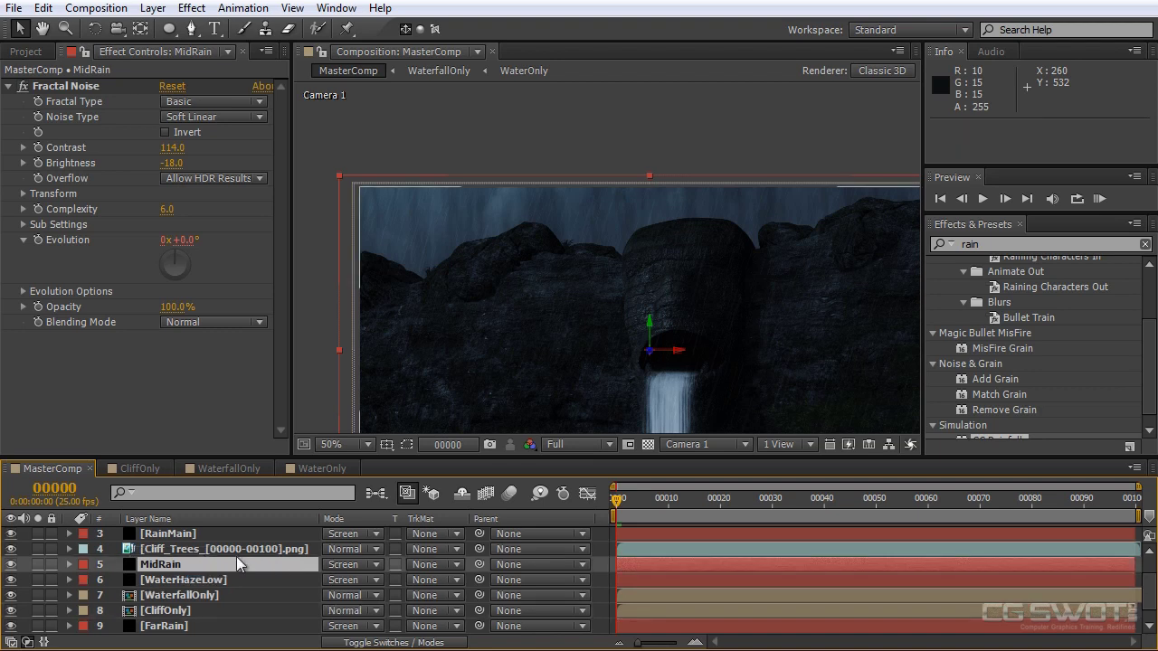
left_click(702, 447)
left_click(713, 543)
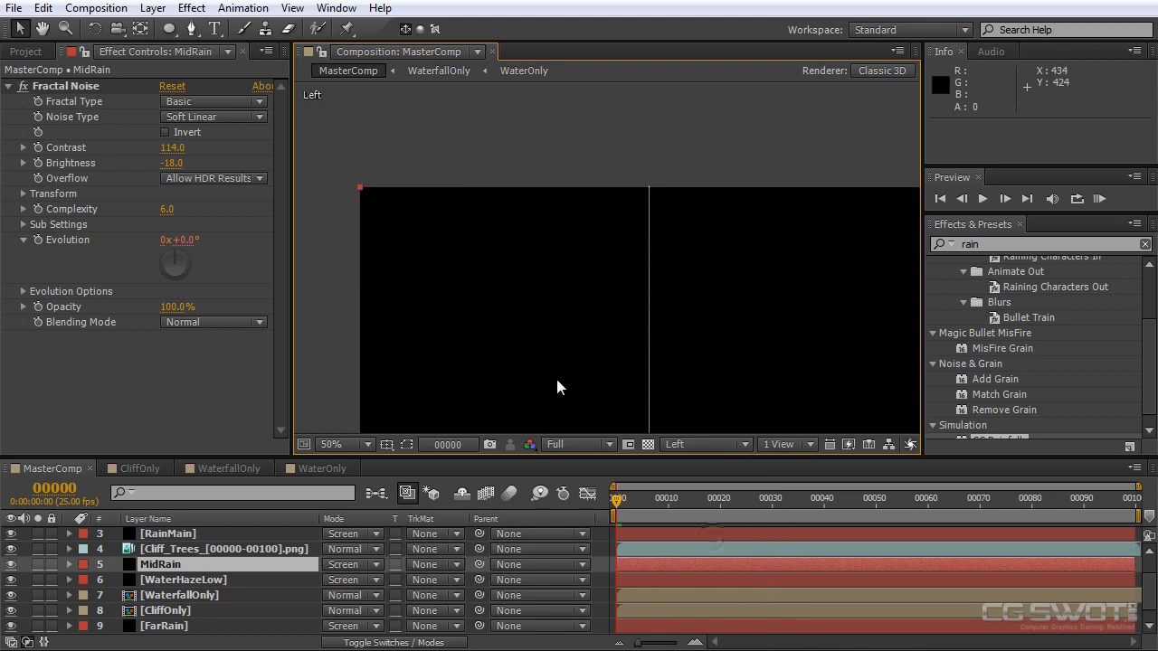
left_click_drag(326, 273, 591, 276)
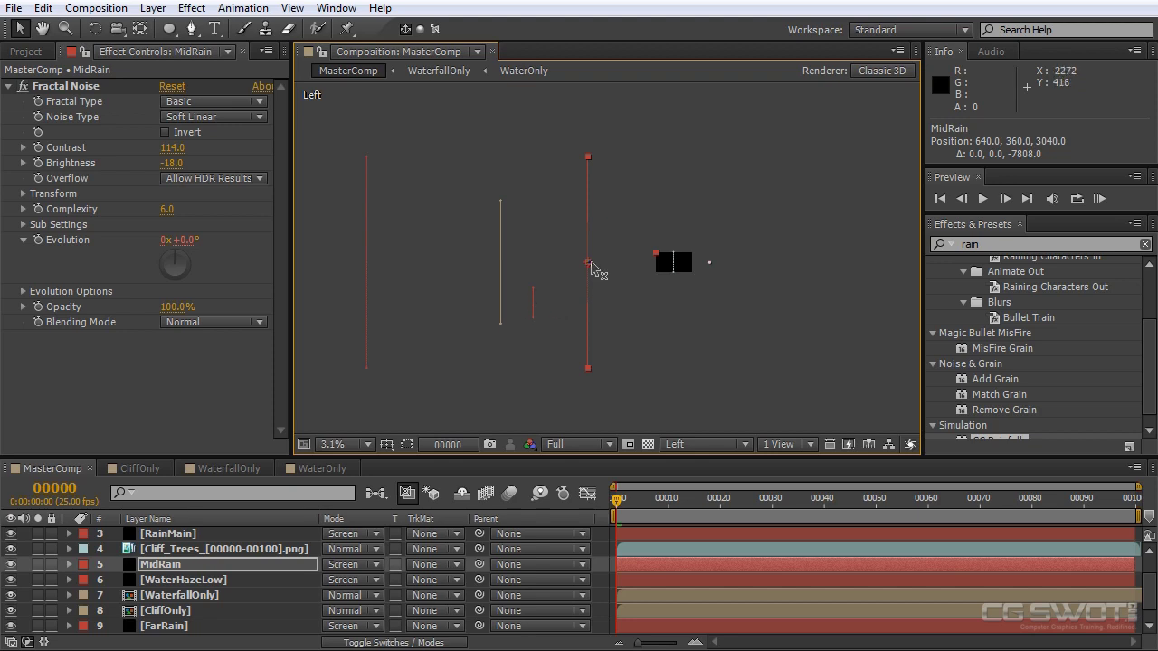
Return to the Camera 1 view and scale MidRain down to about 372%, keeping it slightly larger than the frame
left_click(697, 444)
left_click(698, 419)
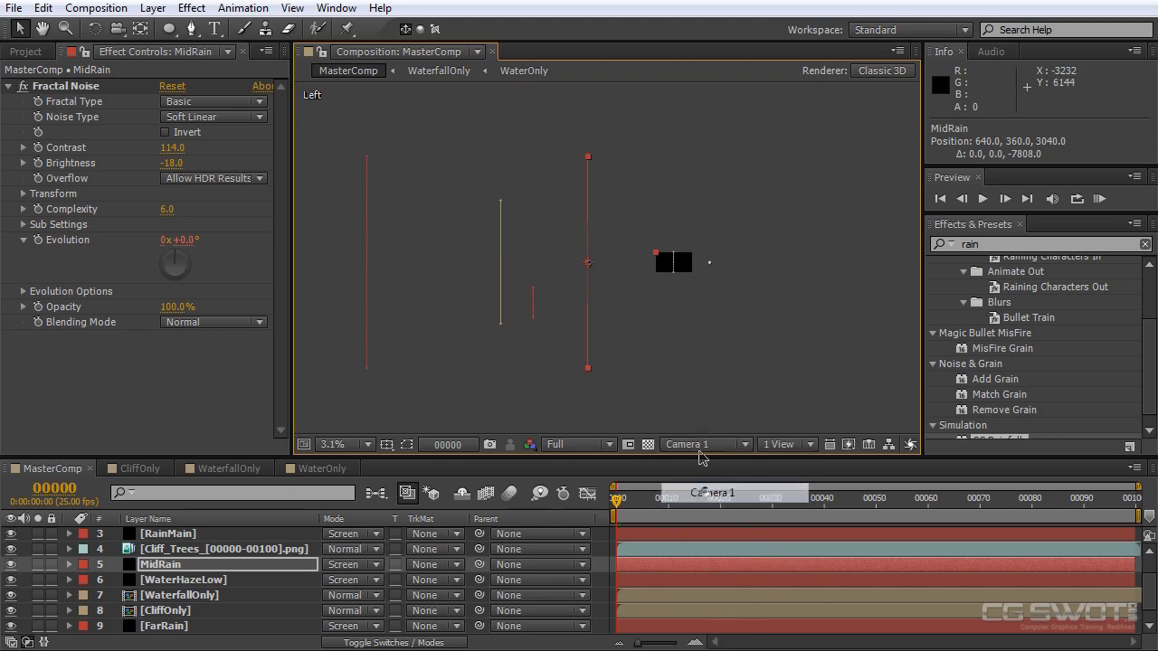
scroll(747, 231, "up", 1)
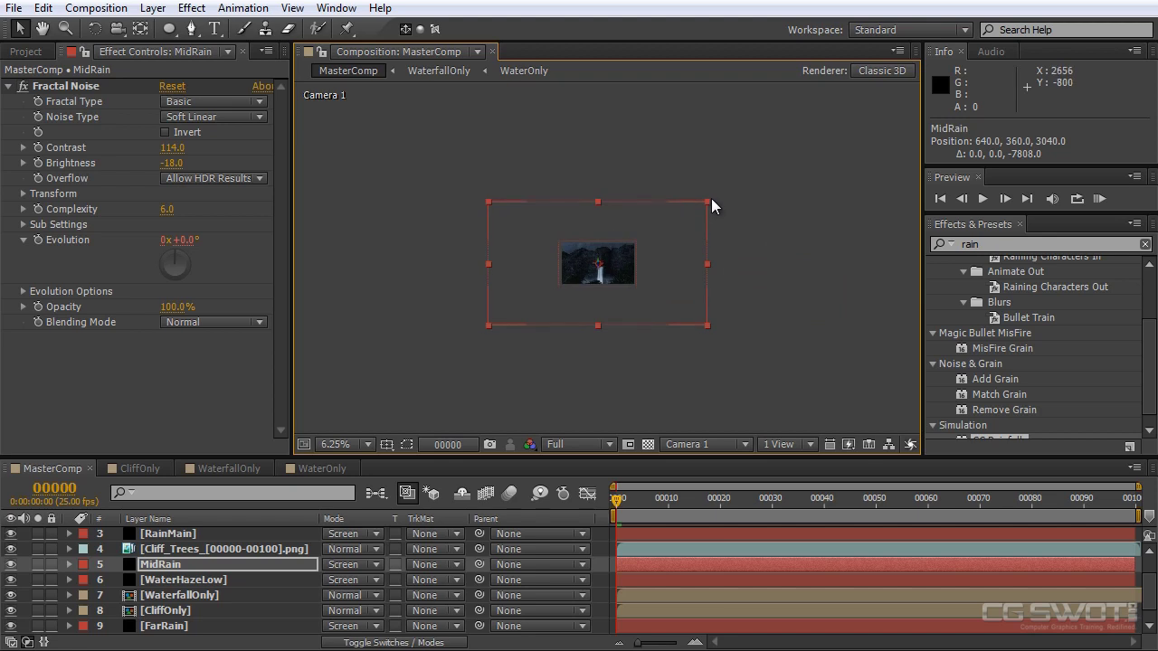
left_click_drag(700, 208, 641, 232)
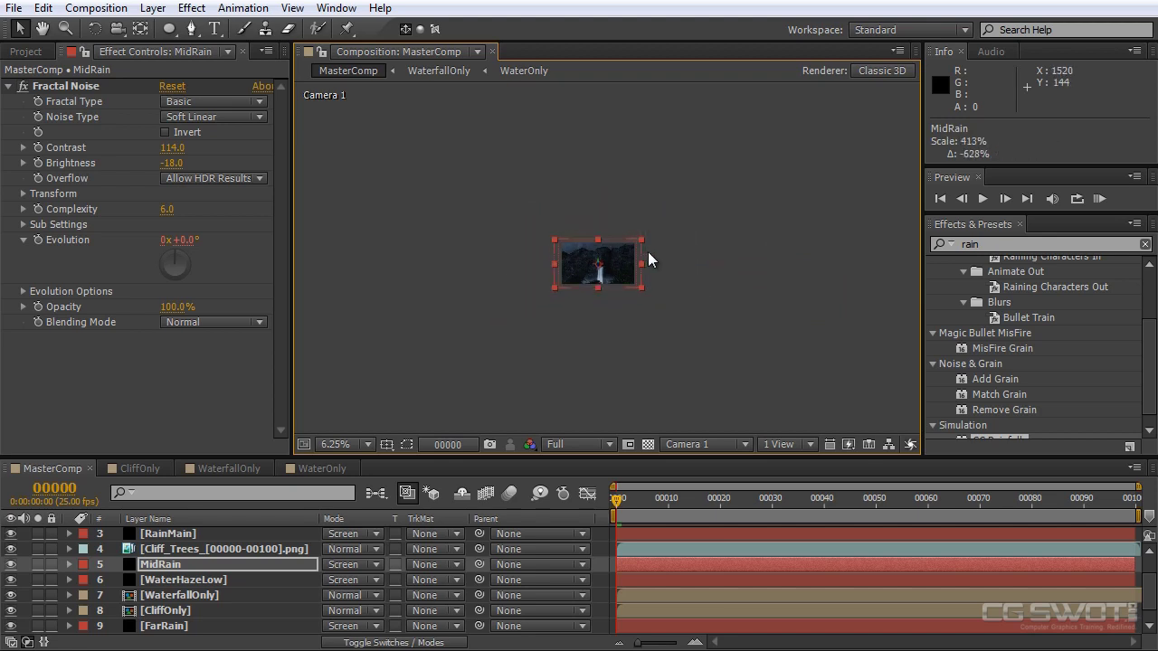
key("period")
key("period")
left_click_drag(744, 183, 727, 192)
scroll(751, 335, "up", 2)
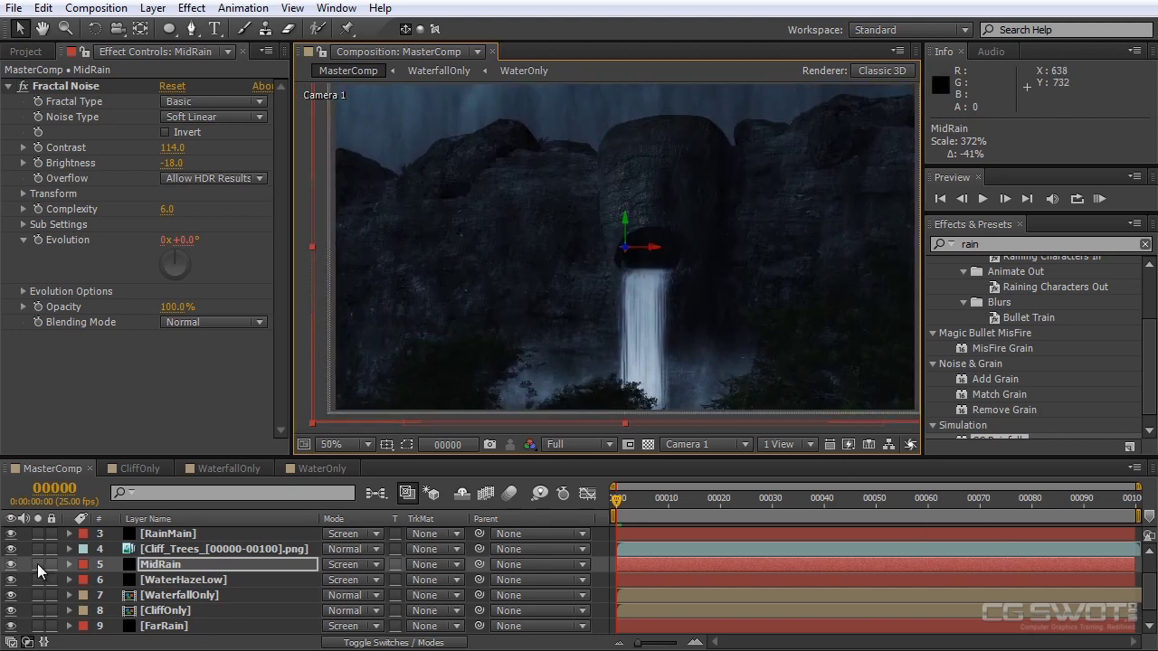
Isolate the MidRain layer and enlarge its Fractal Noise to about 133.4 Scale Width and 572.9 Scale Height, checking the motion
left_click(37, 564)
scroll(561, 308, "down", 2)
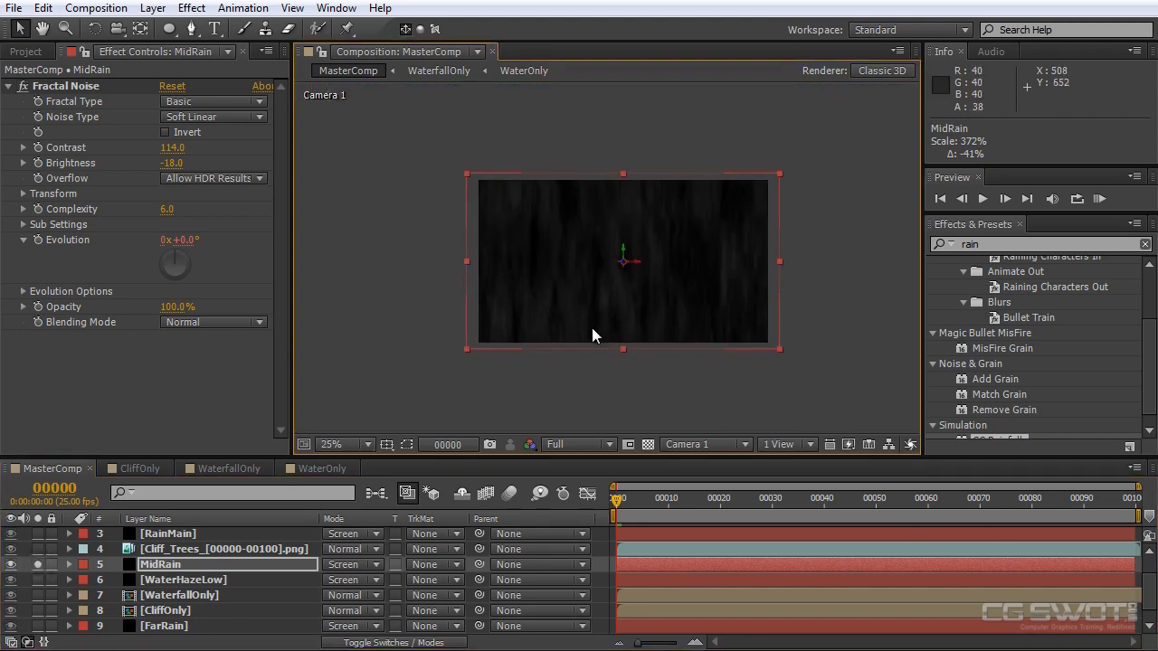
scroll(593, 328, "up", 2)
mouse_move(601, 325)
left_mouse_down()
mouse_move(564, 317)
mouse_move(579, 323)
left_mouse_up()
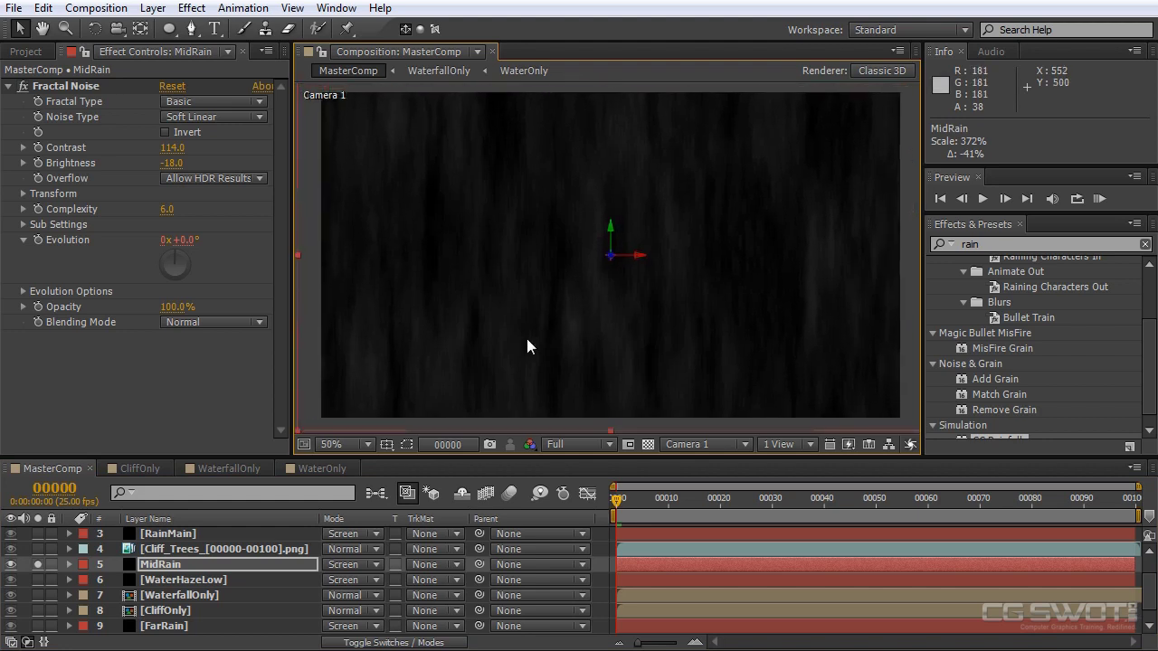
left_click(23, 193)
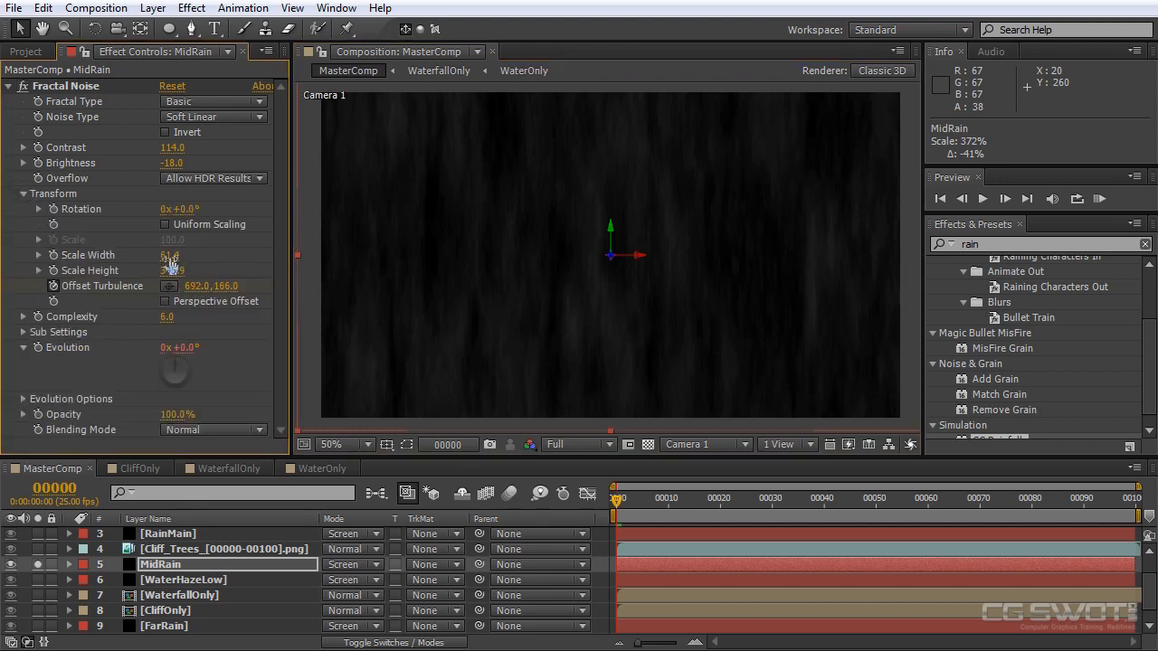
left_click_drag(172, 254, 207, 254)
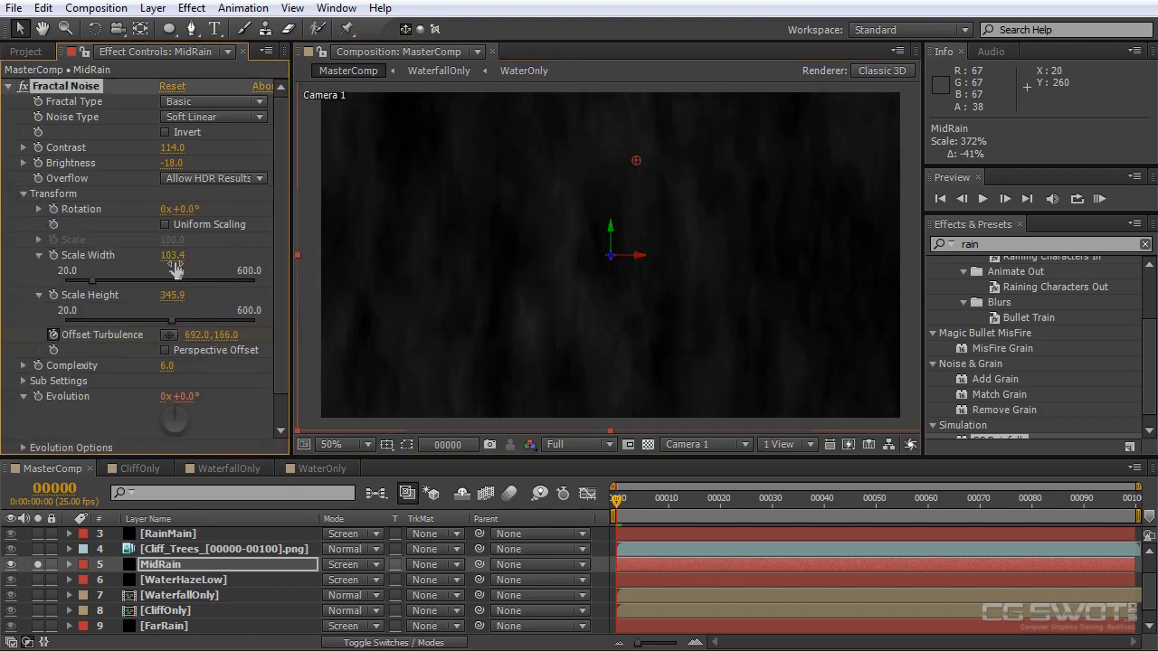
left_click_drag(174, 295, 256, 290)
left_click_drag(172, 255, 200, 253)
left_click_drag(178, 295, 253, 281)
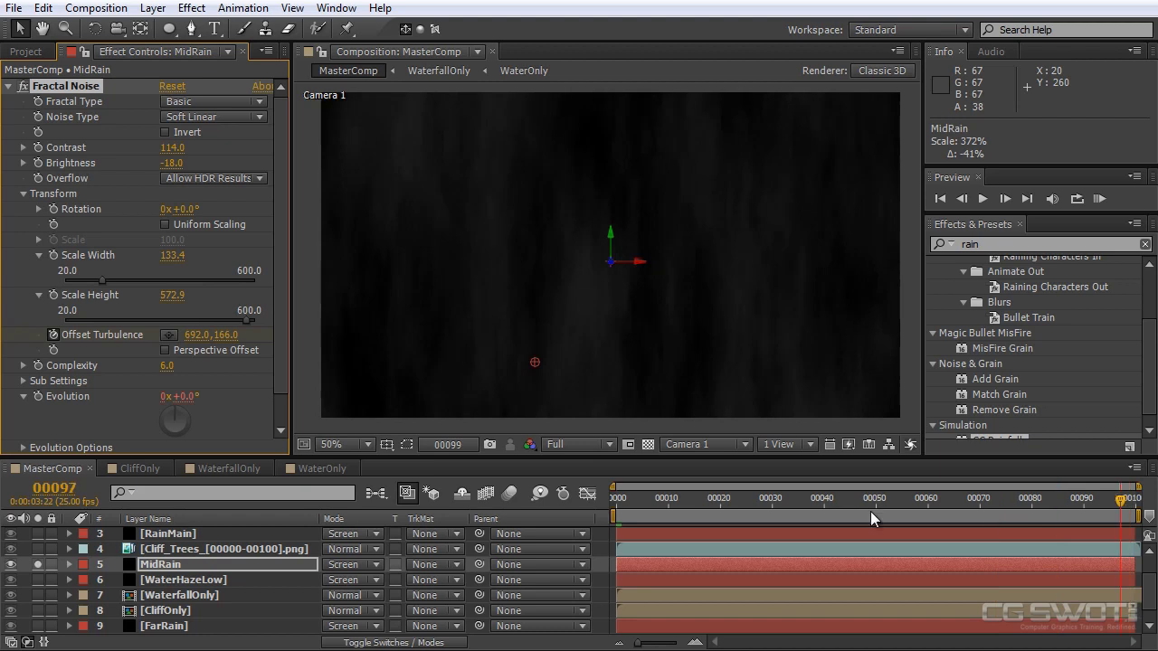
left_click_drag(624, 509, 561, 506)
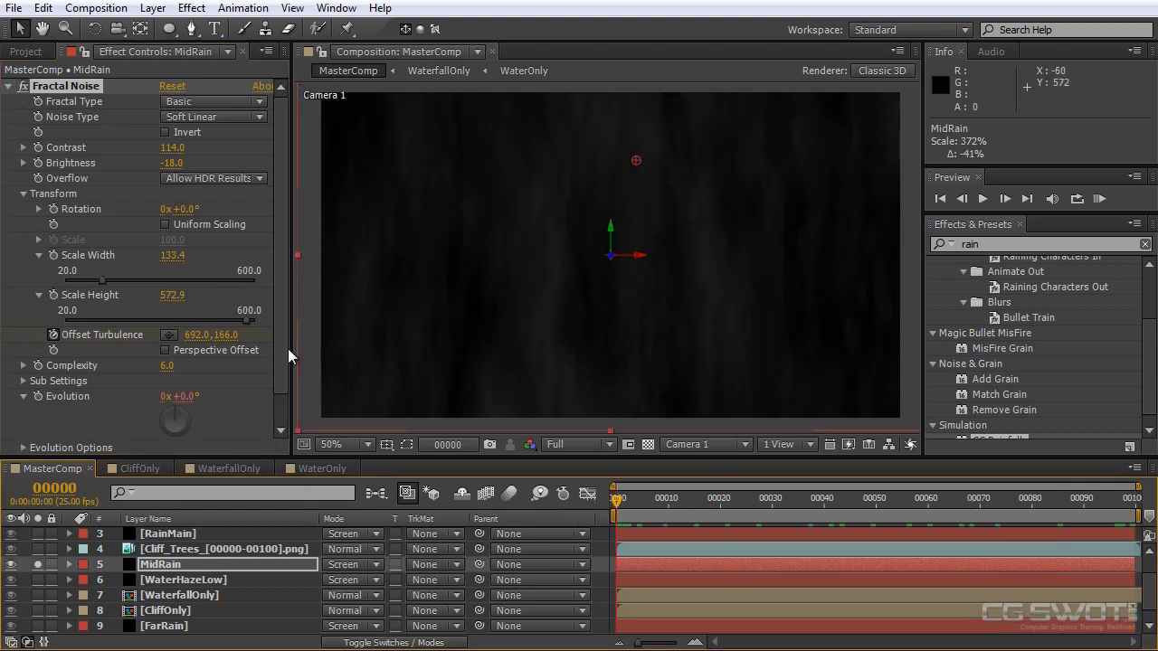
Change MidRain's Evolution expression to time*150 and preview the isolated layer's animation
scroll(283, 350, "down", 2)
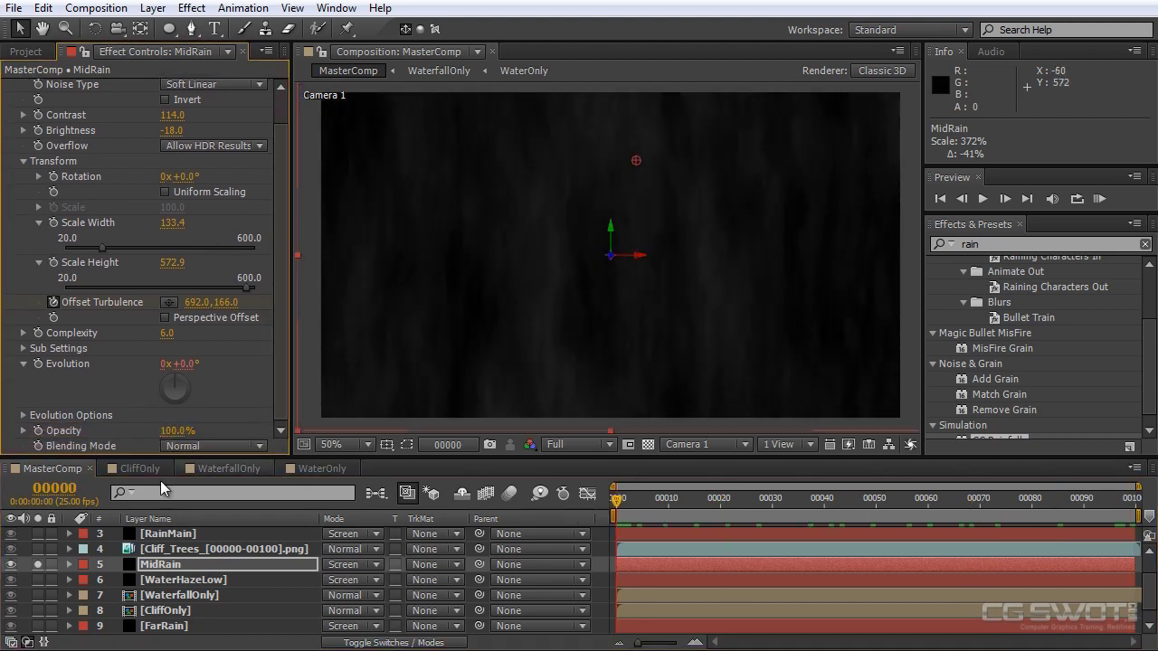
key("u")
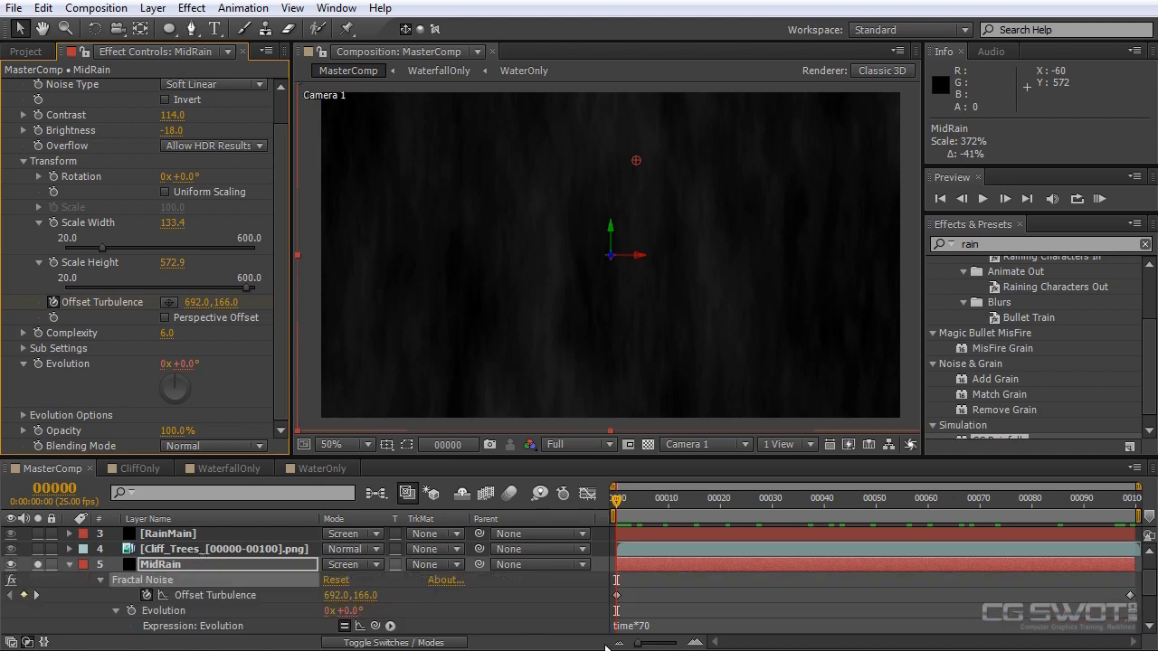
left_click(649, 628)
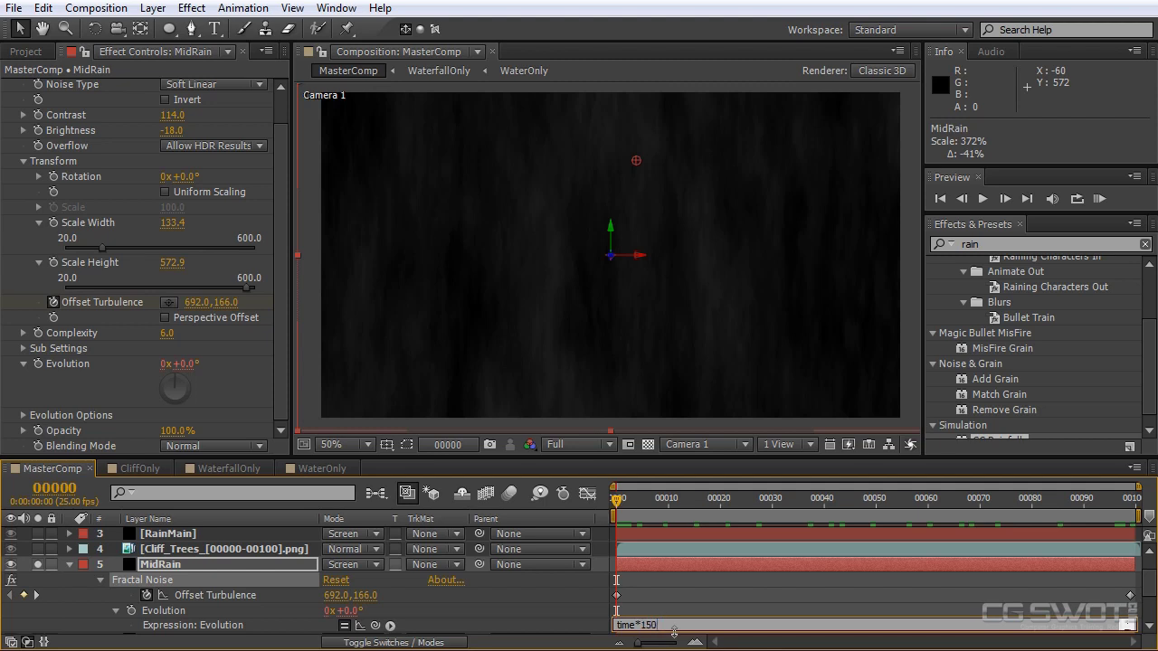
key("KP_Enter")
left_click_drag(622, 500, 596, 512)
key("KP_0")
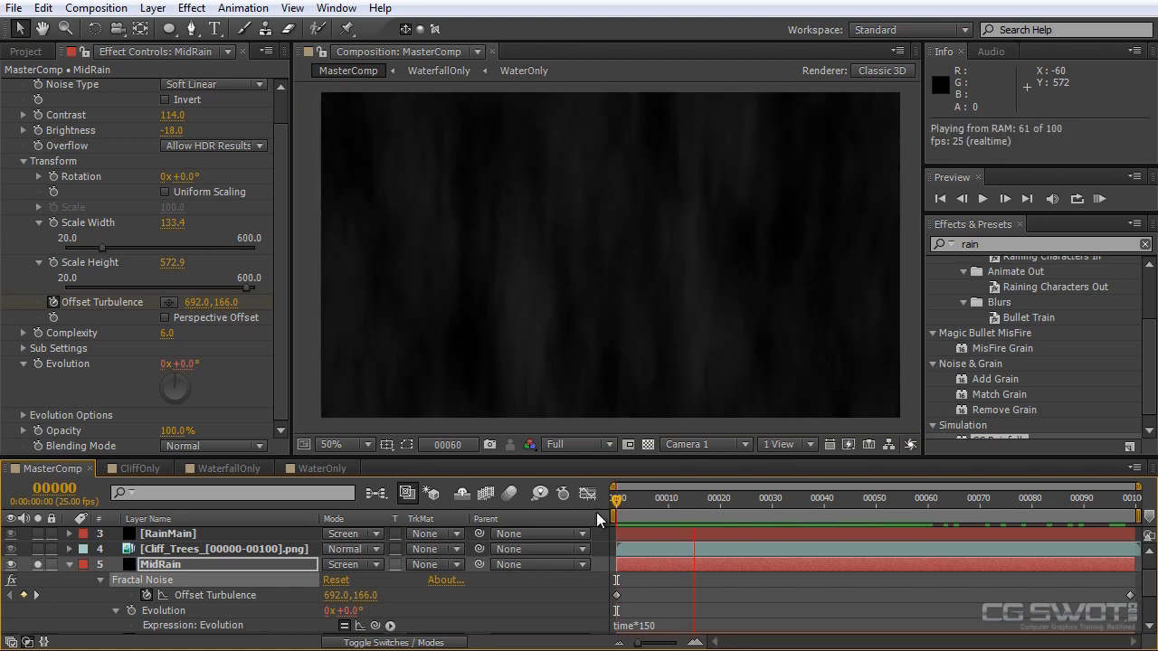
key("space")
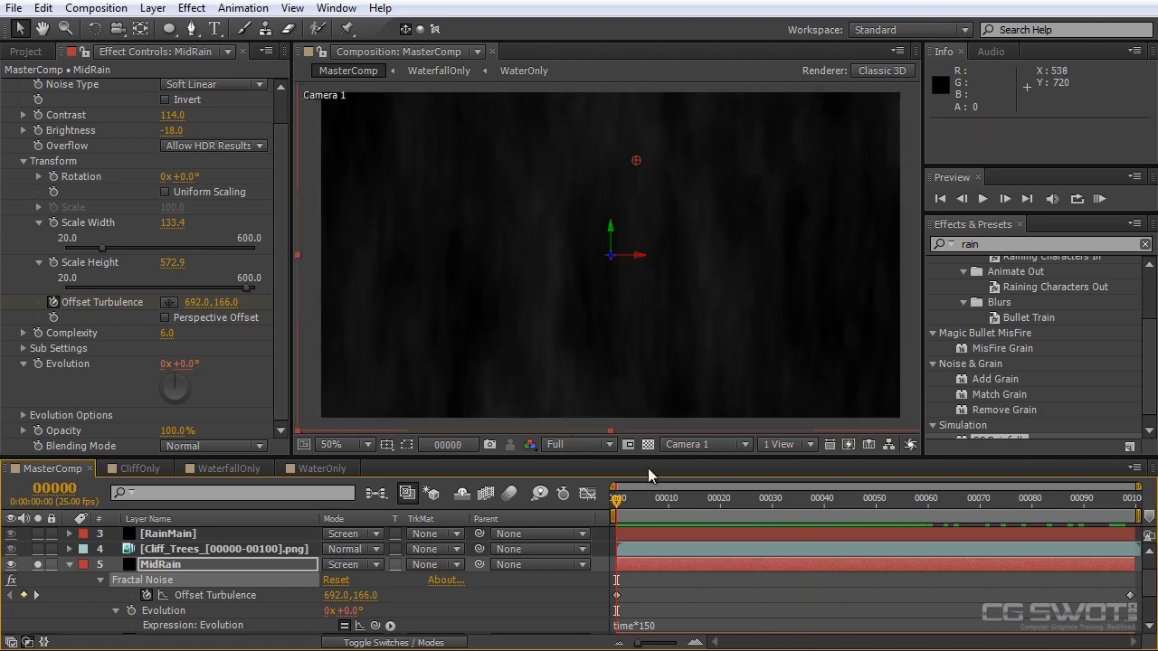
Lengthen MidRain's Offset Turbulence travel by moving the frame 99 point to 462, 678 and raising the frame 0 point, restoring the full scene
left_click_drag(618, 504, 1131, 503)
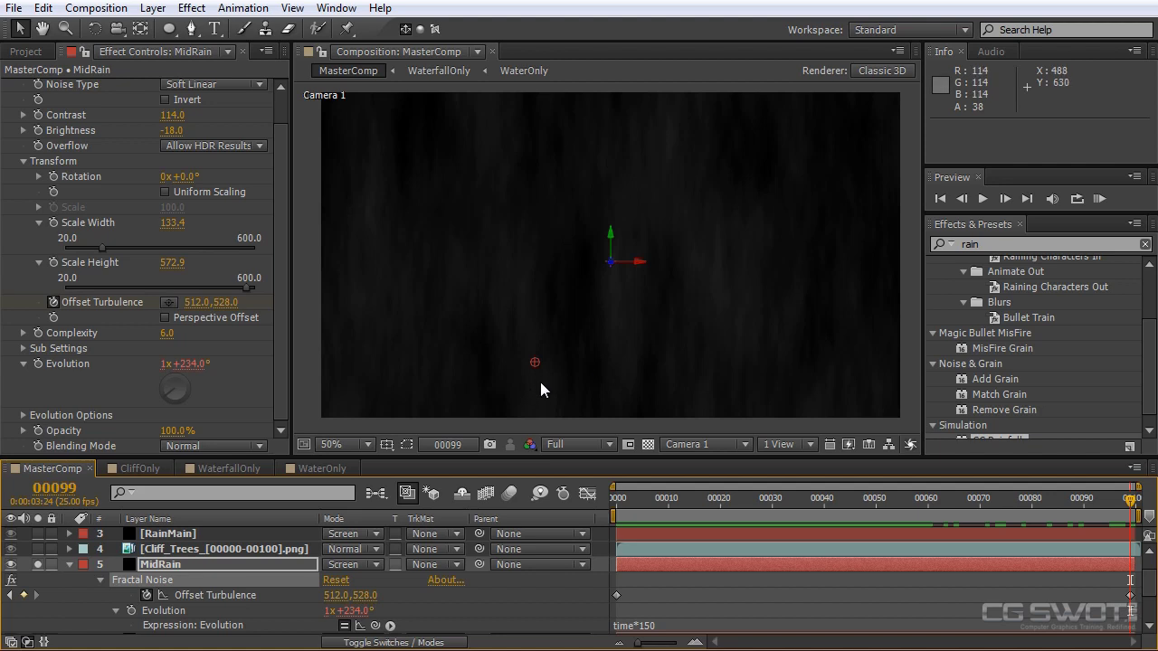
left_click_drag(533, 365, 504, 358)
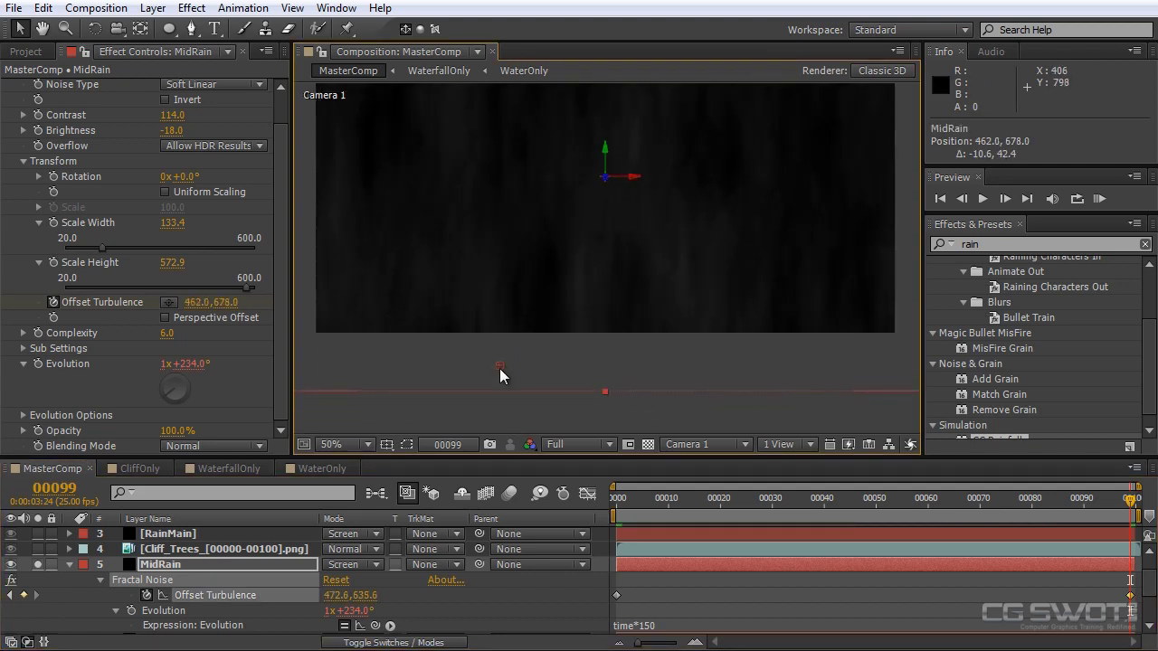
left_click_drag(1035, 498, 598, 487)
left_click_drag(680, 287, 653, 482)
left_click_drag(610, 263, 647, 212)
left_click_drag(616, 498, 891, 506)
left_click_drag(700, 324, 736, 209)
left_click(69, 564)
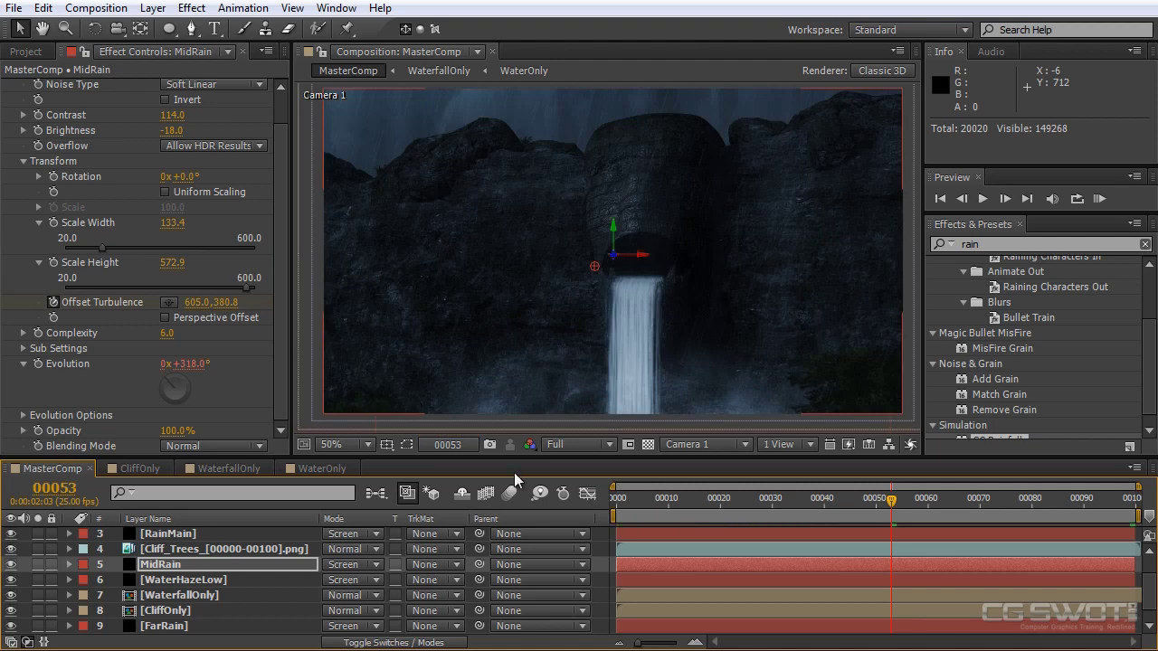
Compare the scene with the MidRain layer hidden and shown
left_click(11, 565)
left_click(11, 564)
left_click(11, 565)
left_click(11, 564)
left_click(11, 564)
left_click(11, 565)
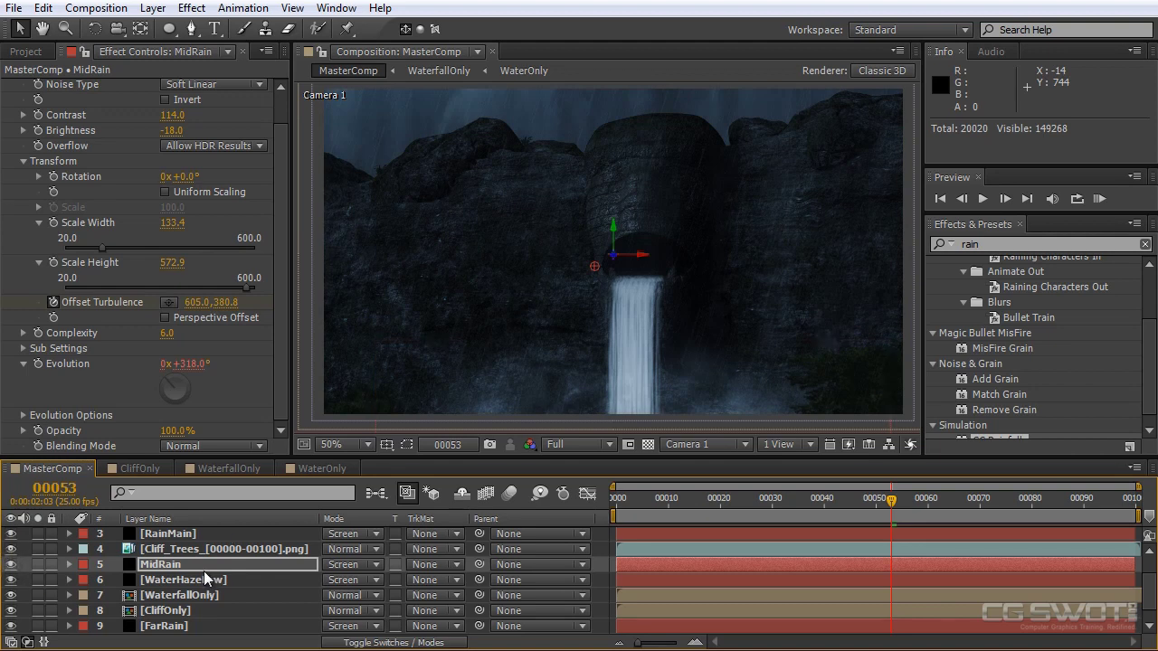
Set MidRain's opacity to 20% and preview the rain animation over the whole scene
key("t")
left_click(336, 580)
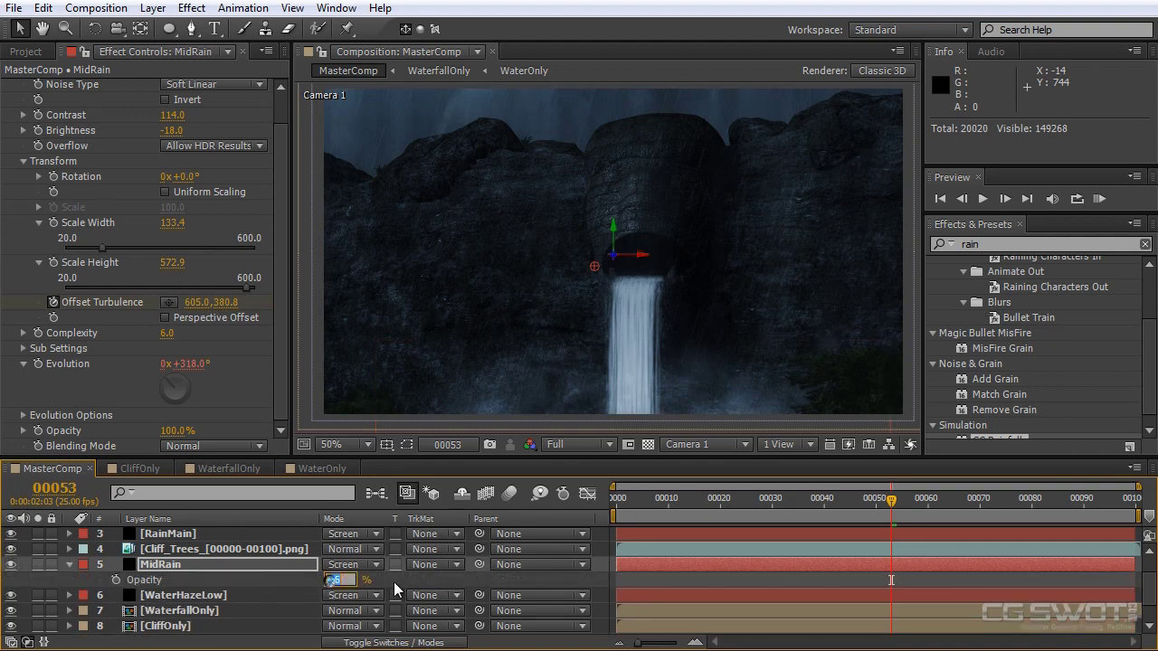
type("20")
key("Return")
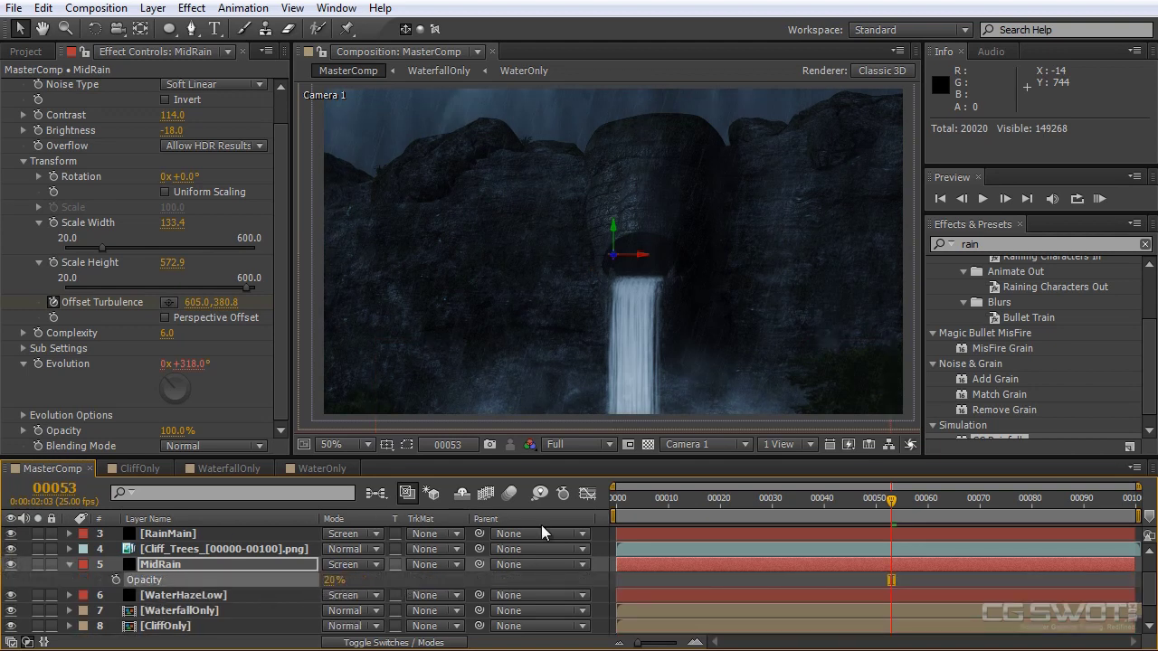
left_click_drag(636, 497, 732, 499)
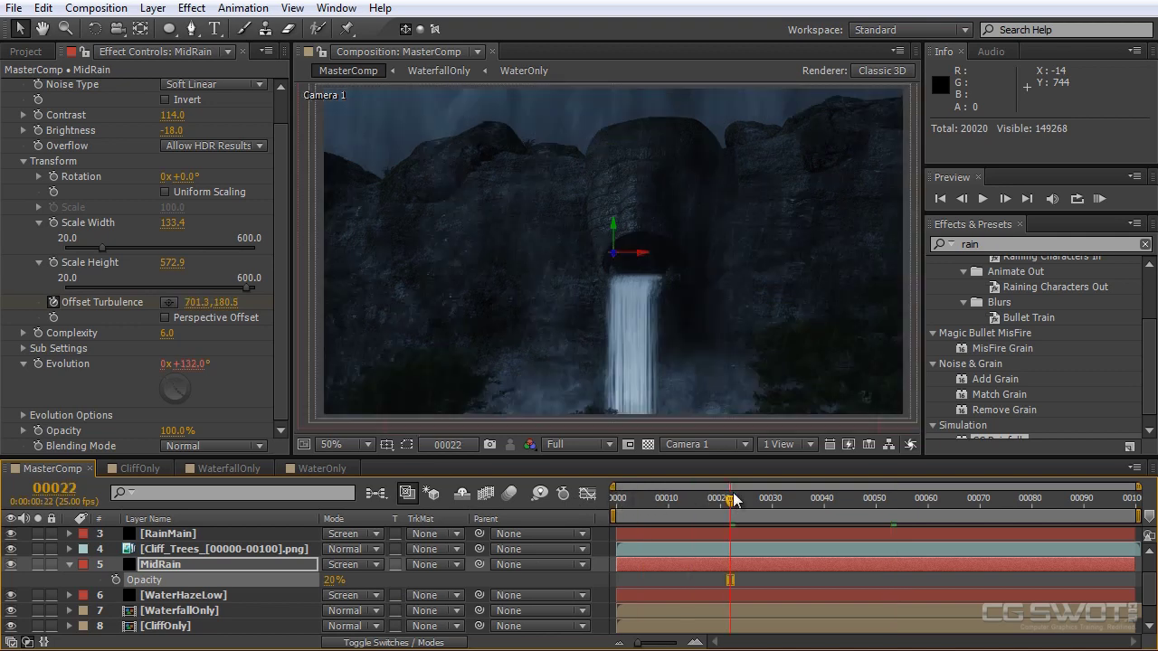
left_click_drag(834, 503, 913, 506)
left_click_drag(739, 283, 735, 293)
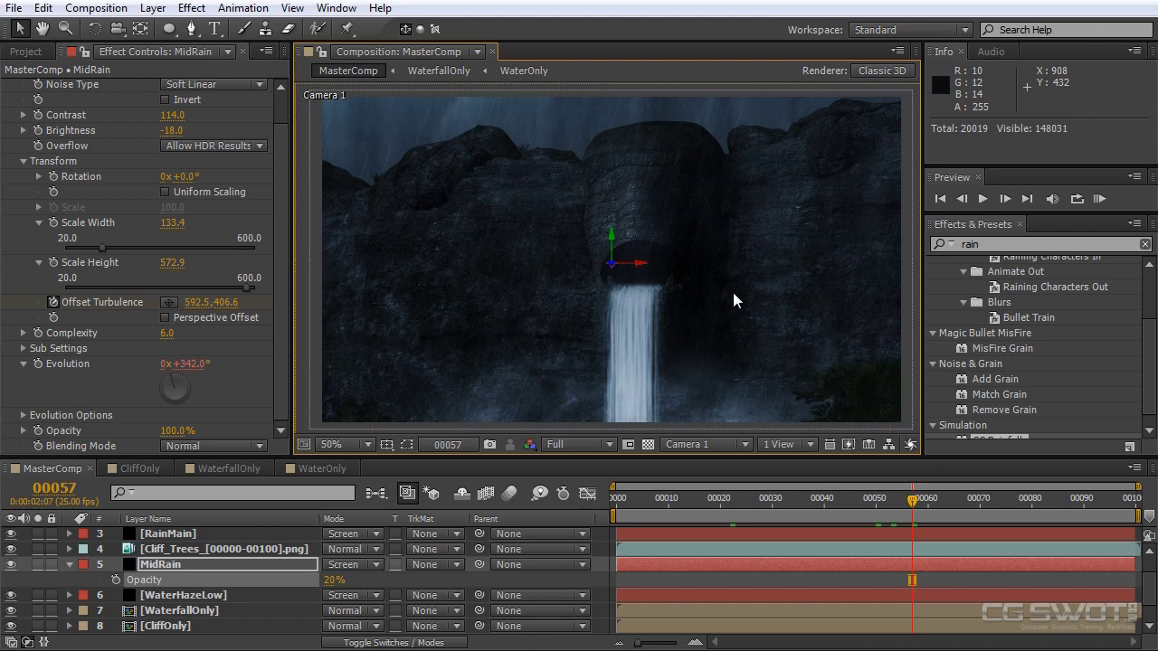
key("KP_0")
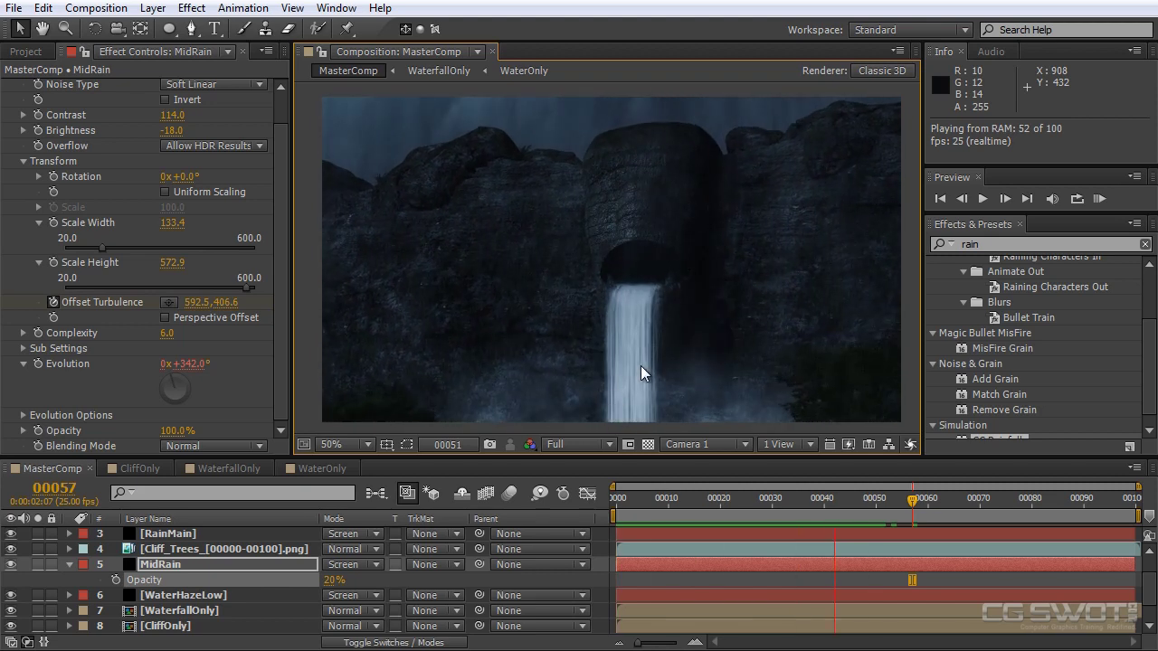
Lower WaterHazeLow's opacity to 50% and further to 35%, and collapse the MidRain and WaterHazeLow layers
left_click(237, 613)
left_click(214, 596)
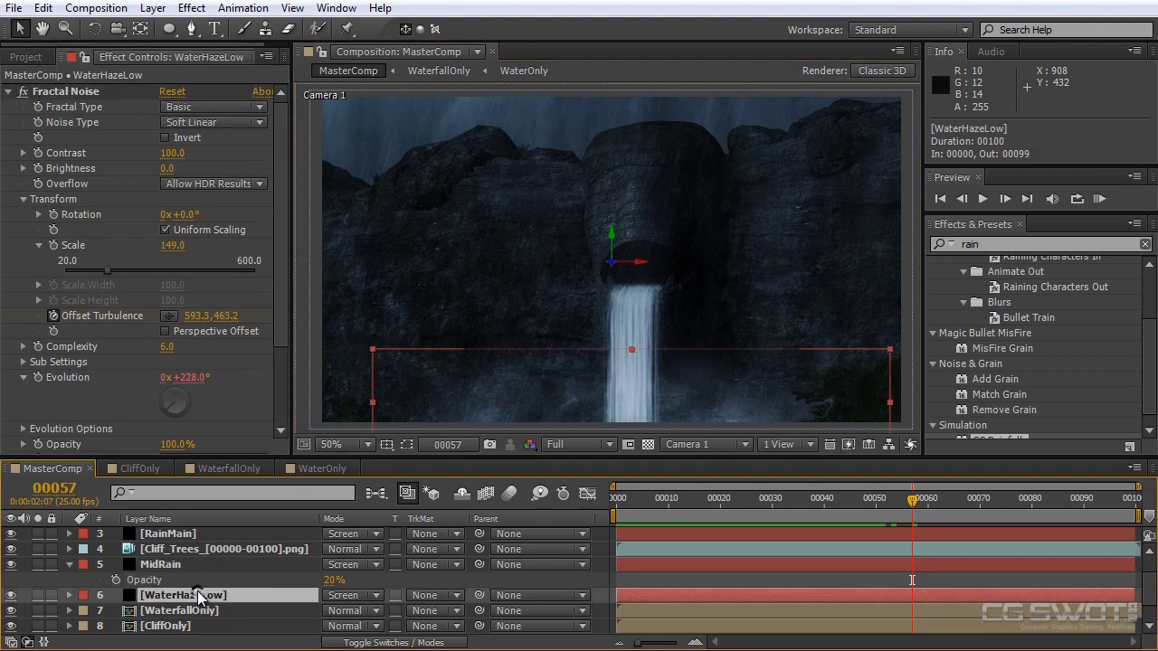
key("t")
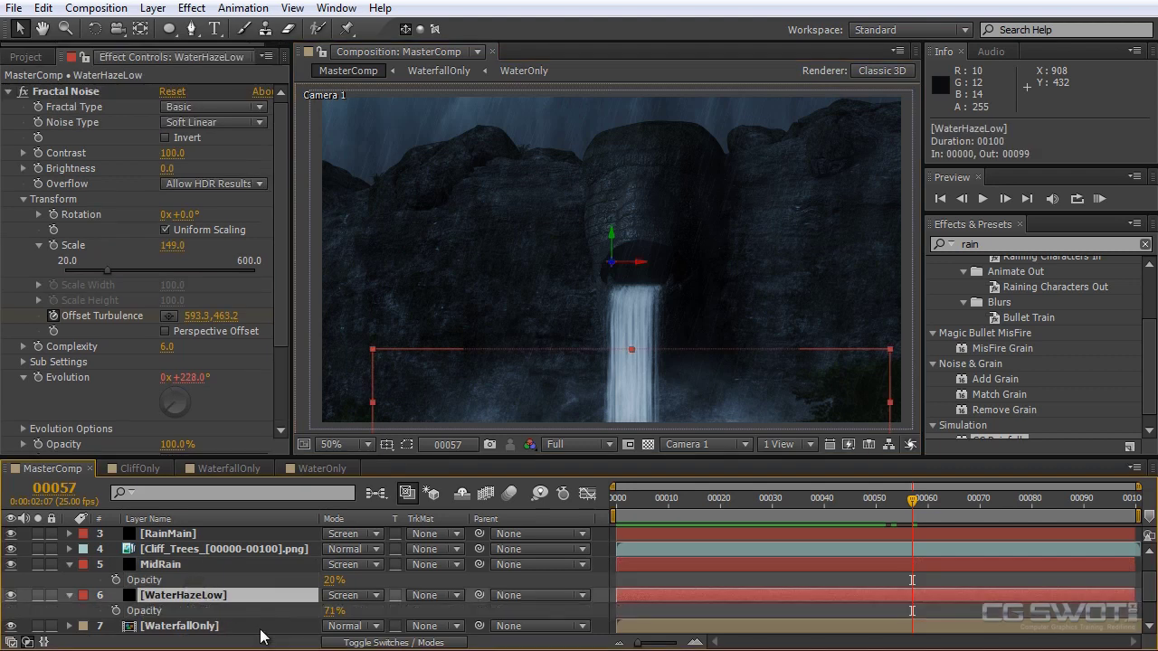
left_click(332, 613)
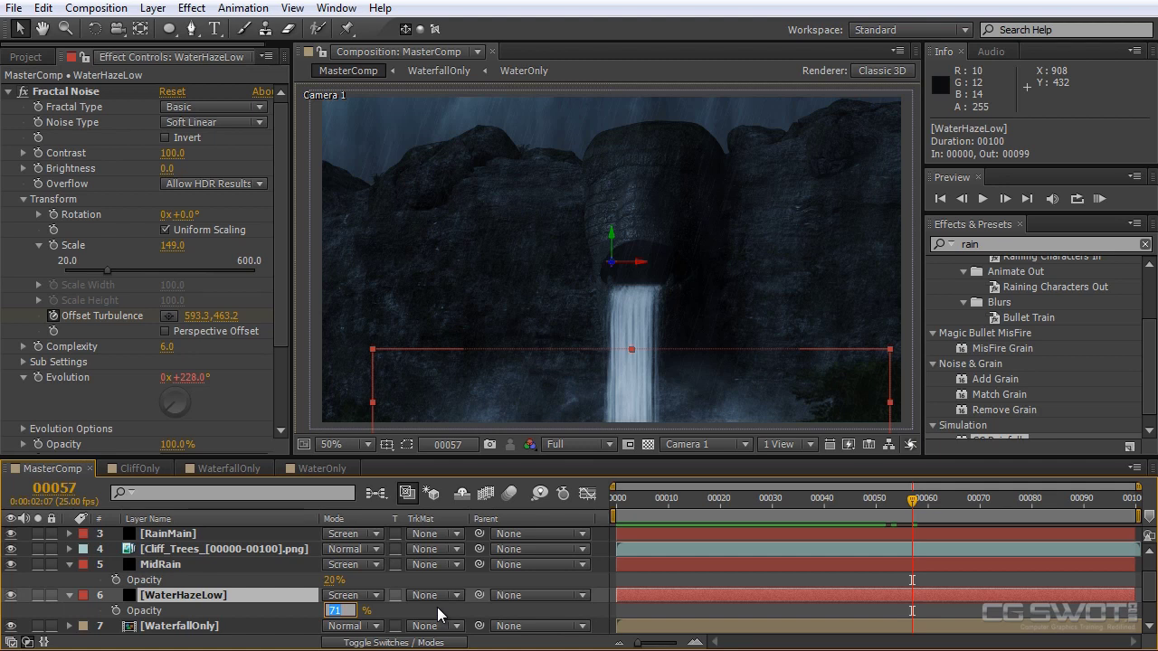
key("Return")
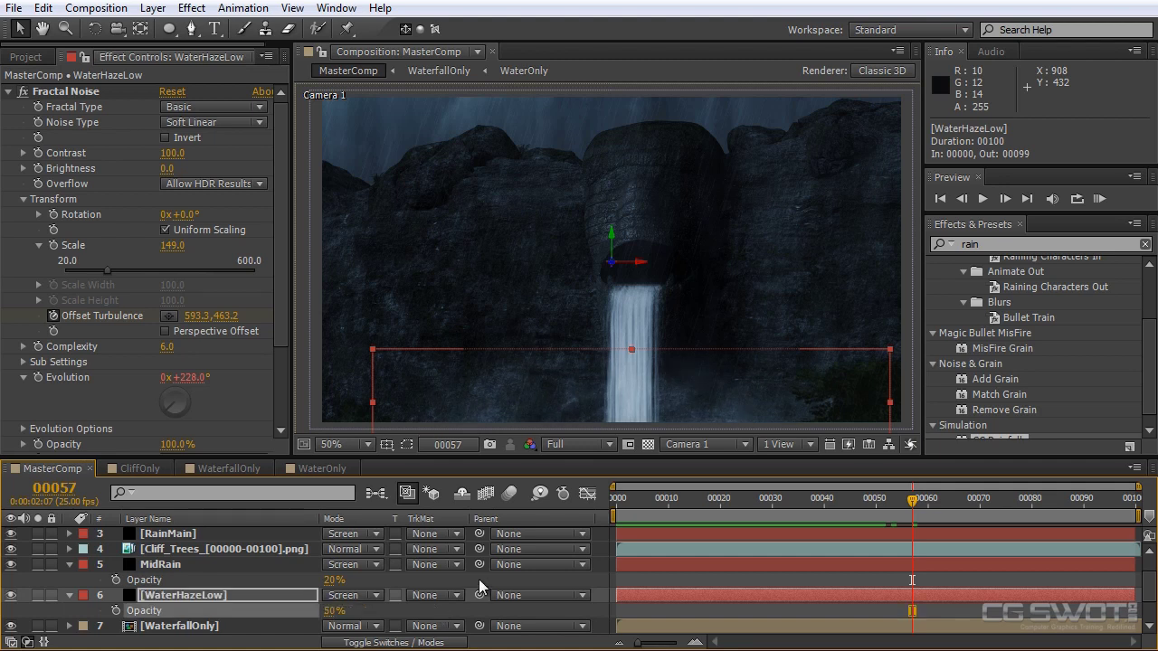
left_click(332, 612)
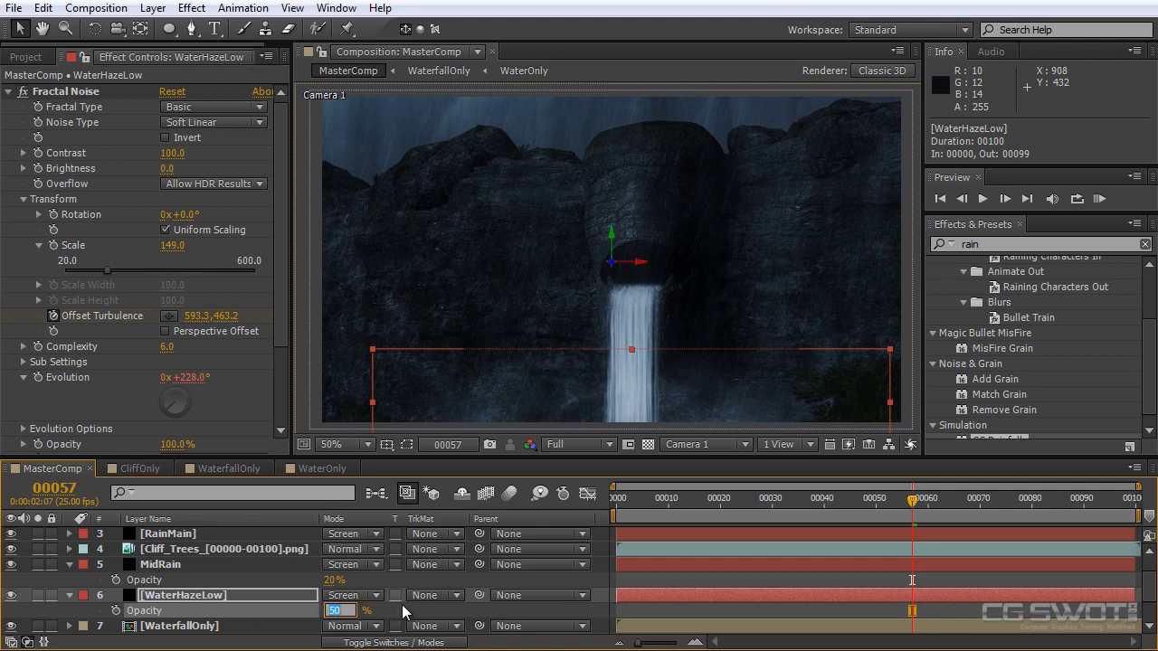
key("Return")
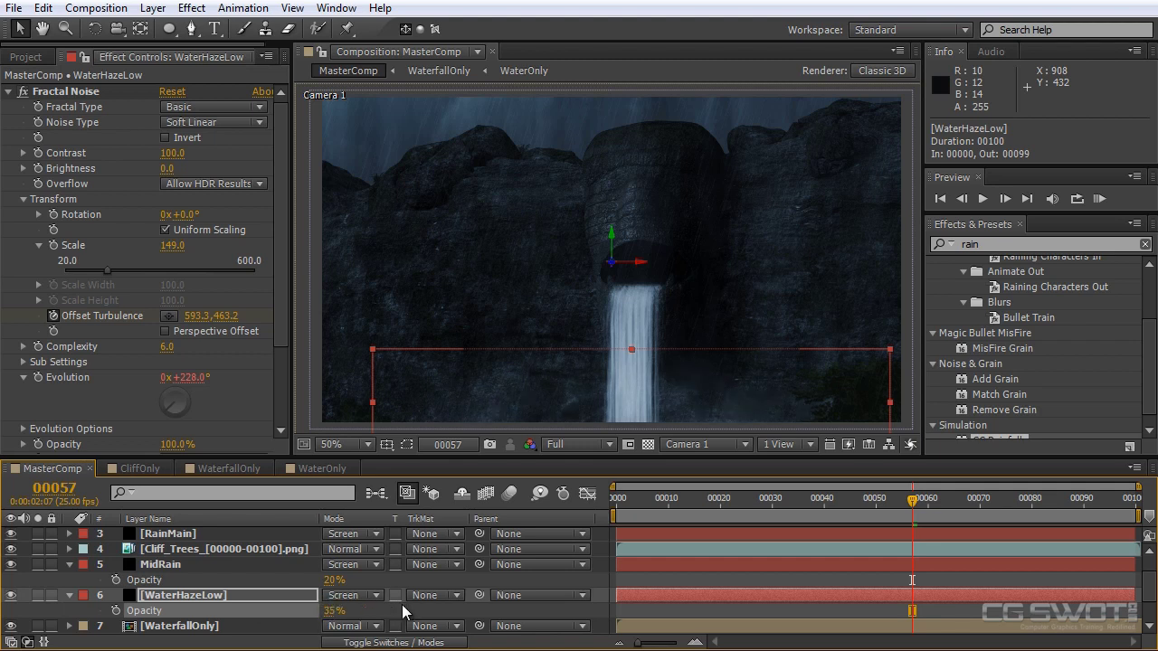
left_click(67, 565)
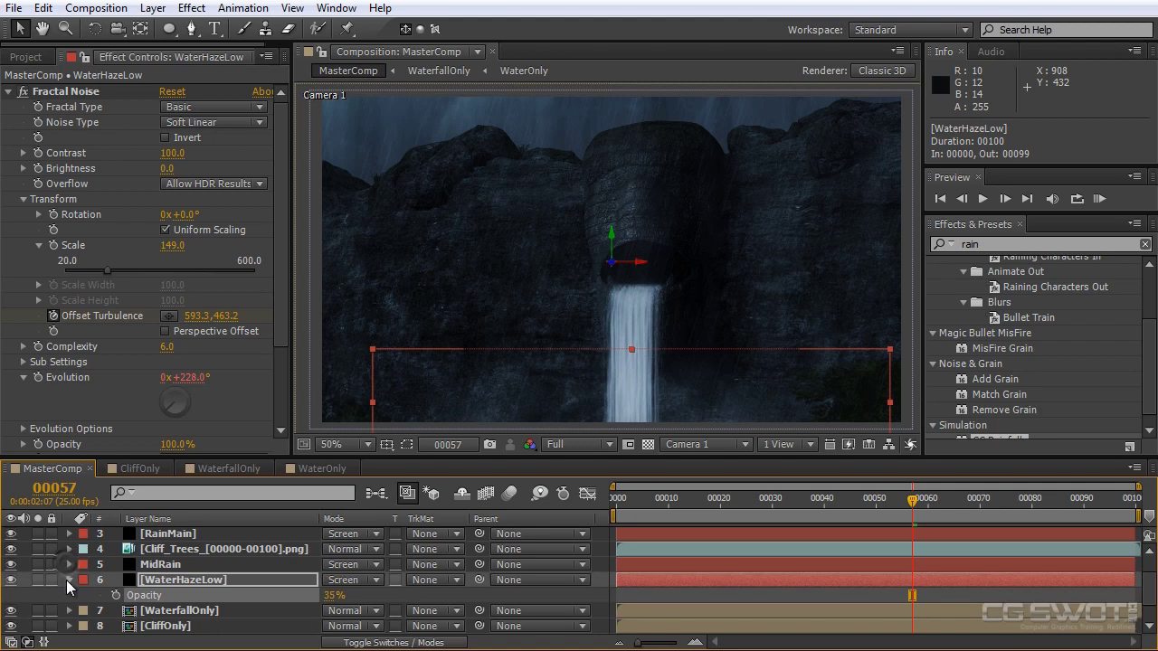
left_click(68, 580)
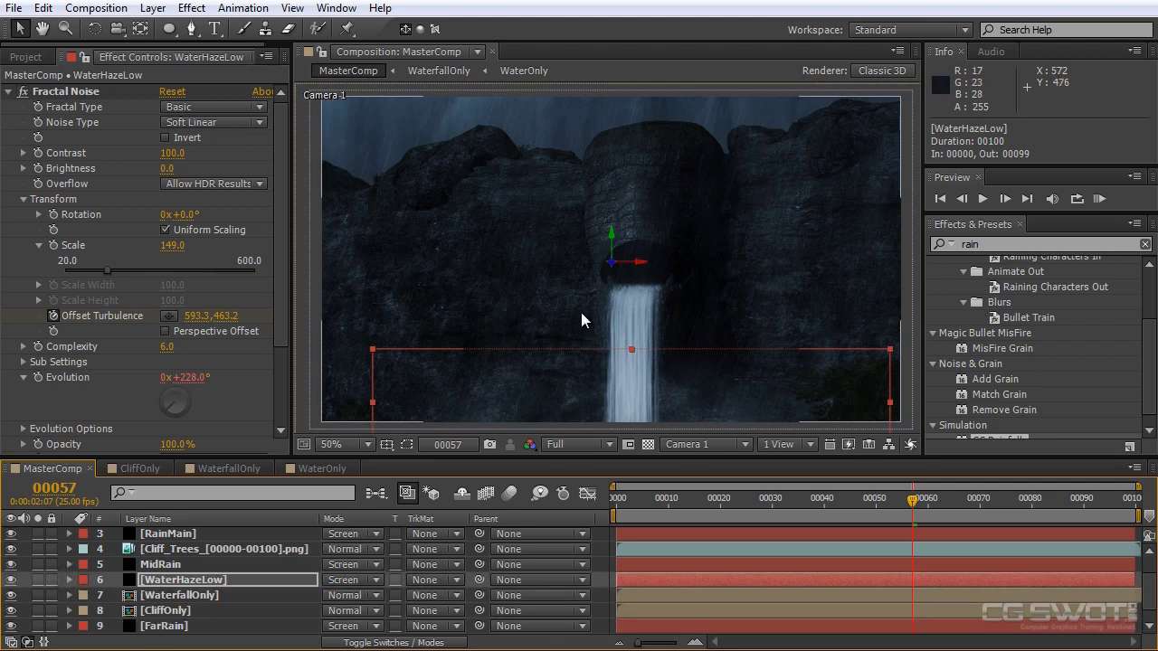
Examine the Cliff_Beauty_Lightning.tga footage from the project and return to MasterComp
left_click(25, 58)
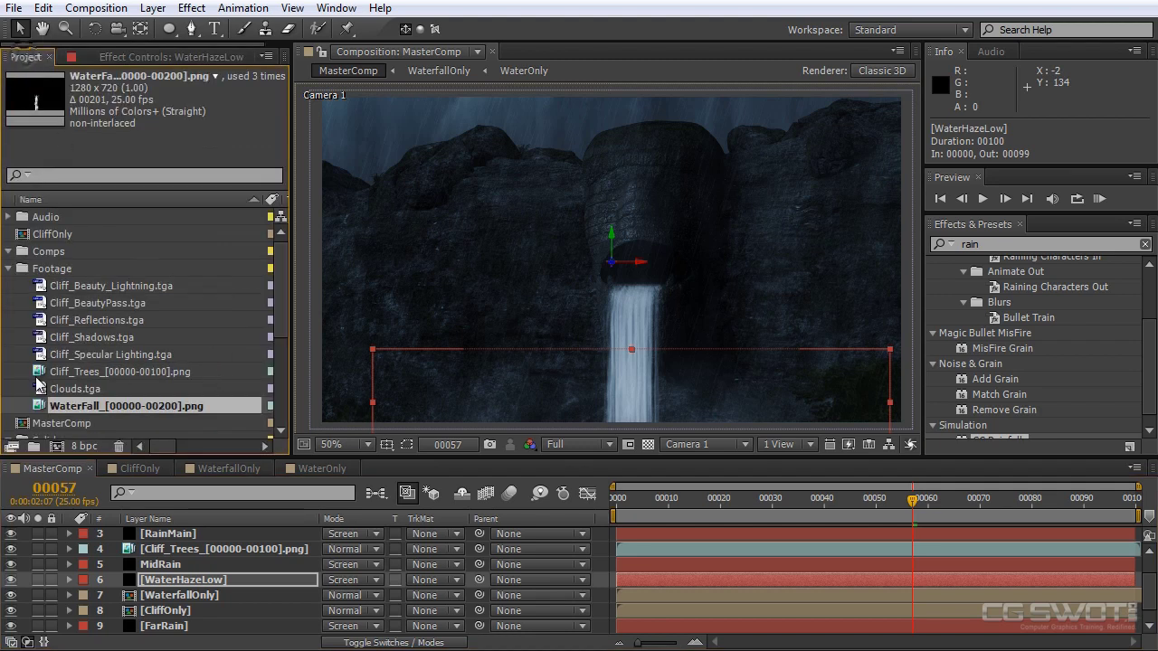
double_click(139, 284)
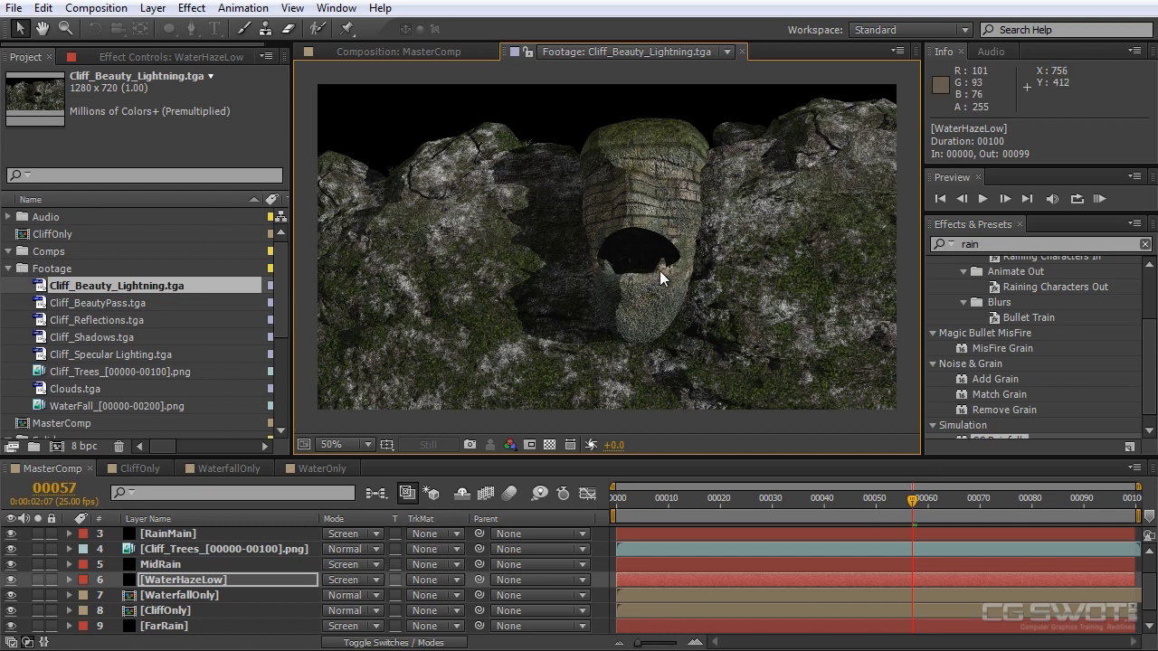
left_click(741, 50)
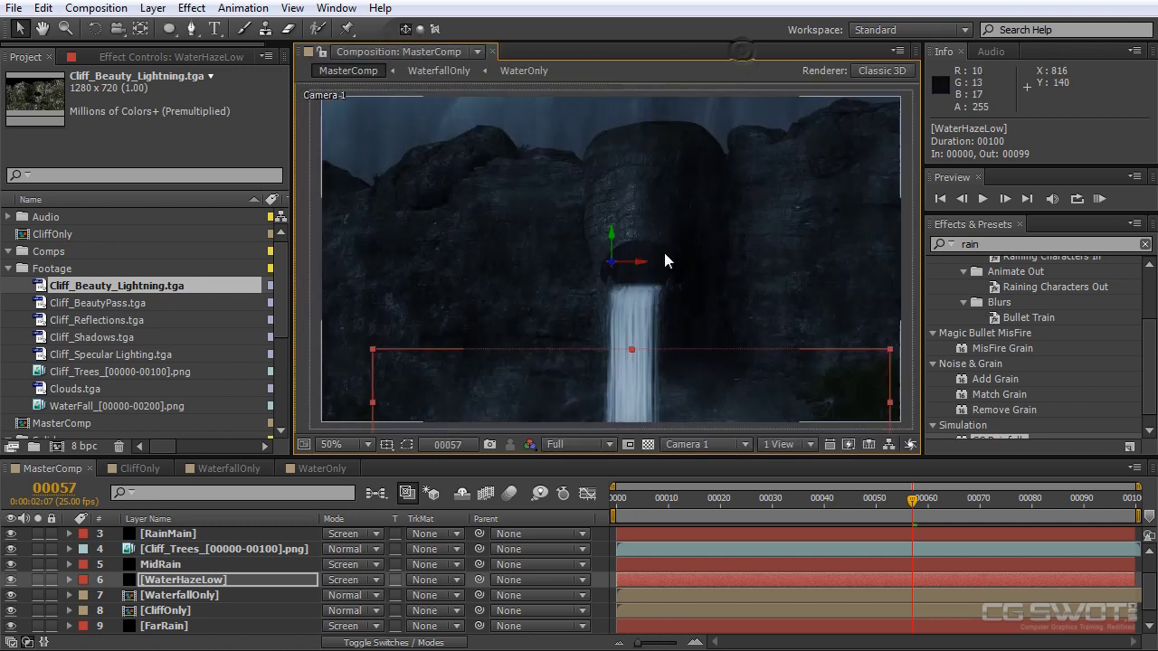
left_click(70, 469)
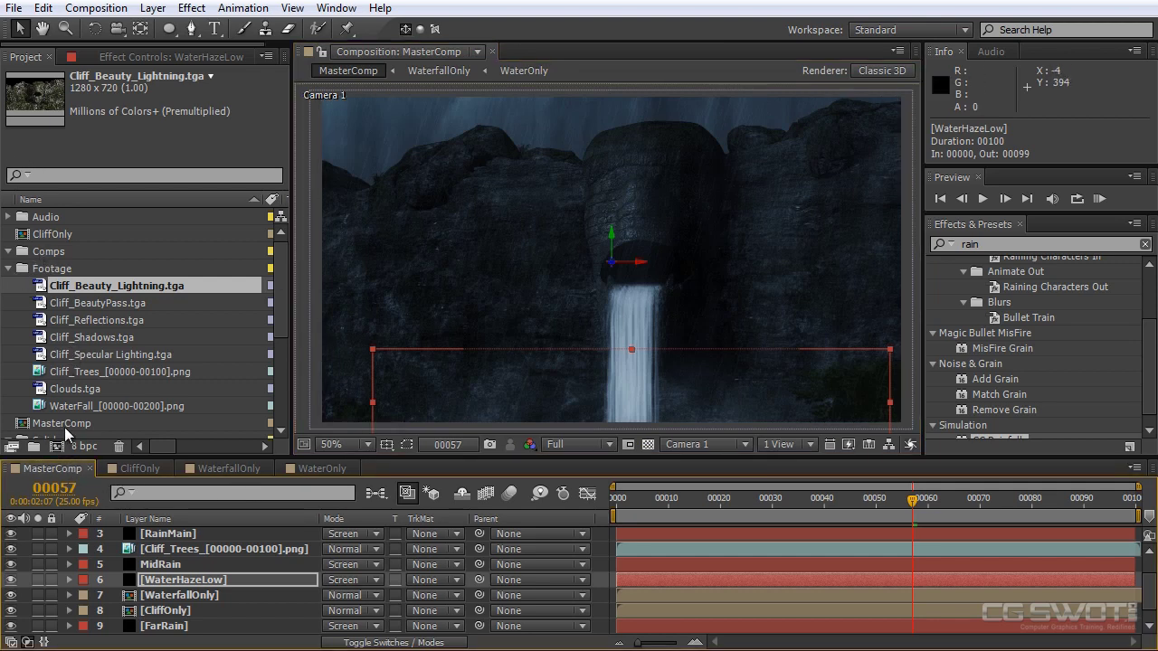
Move the MasterComp, CliffOnly, WaterfallOnly and WaterOnly compositions into the project's Comps folder
left_click_drag(64, 421, 56, 257)
left_click(53, 235)
scroll(88, 351, "down", 4)
left_click_drag(55, 409, 64, 250)
left_click(54, 422, "shift")
Collapse the project's Solids folder and expand the Audio folder to show its sound files
scroll(91, 372, "down", 4)
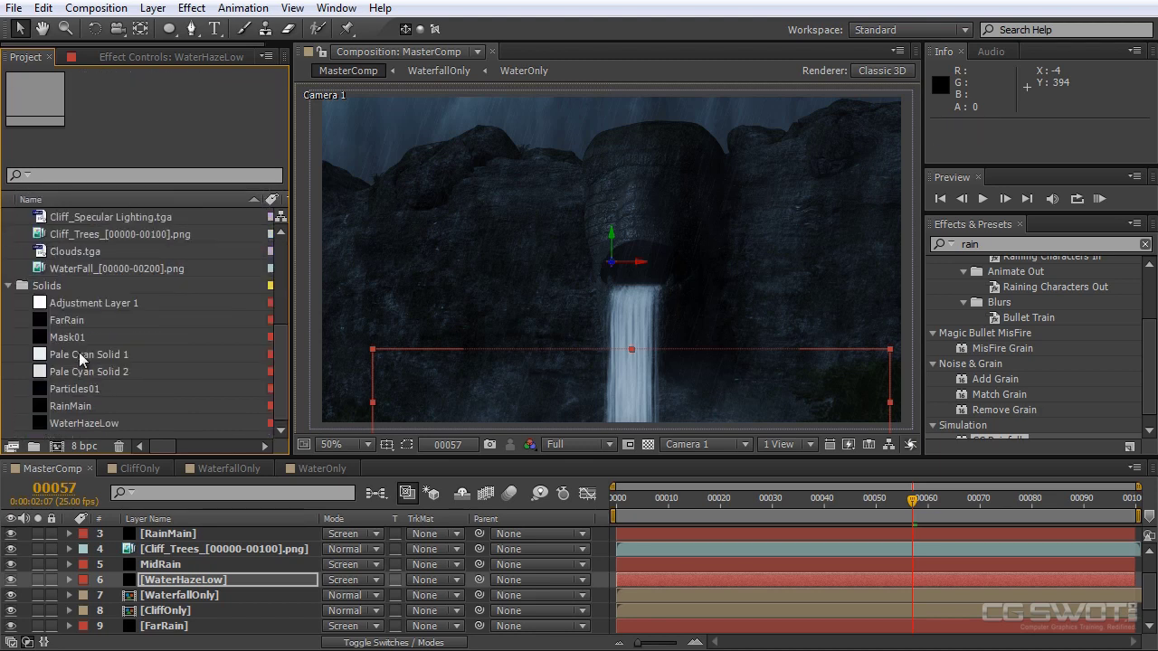
left_click(8, 285)
scroll(117, 329, "up", 5)
left_click(21, 221)
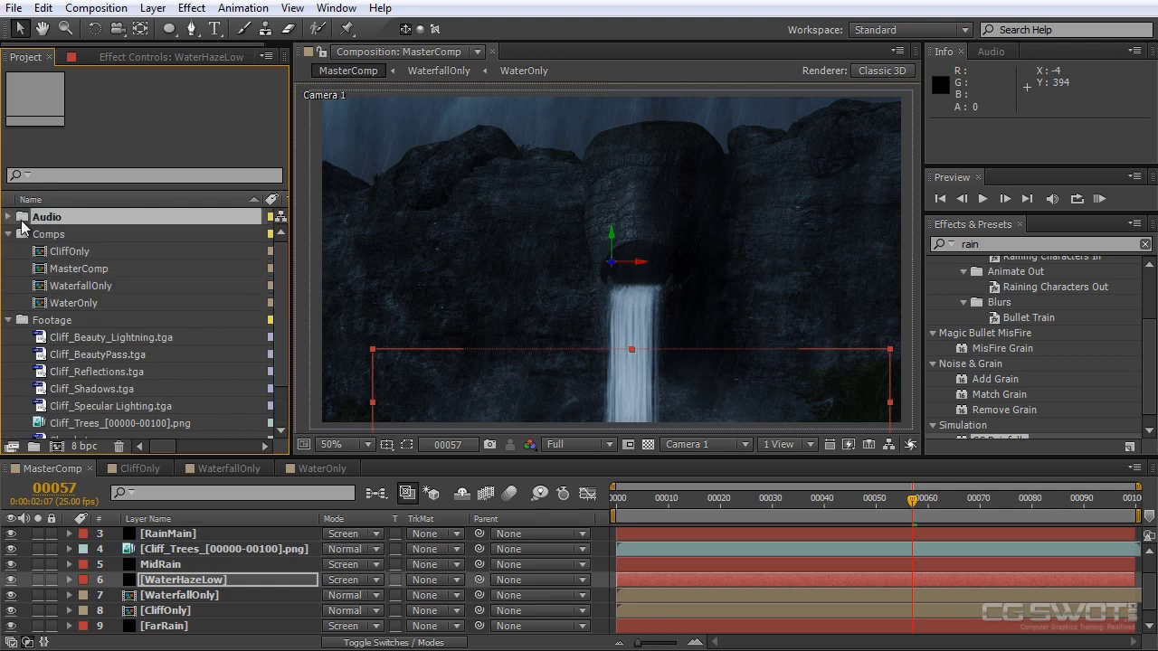
left_click(7, 217)
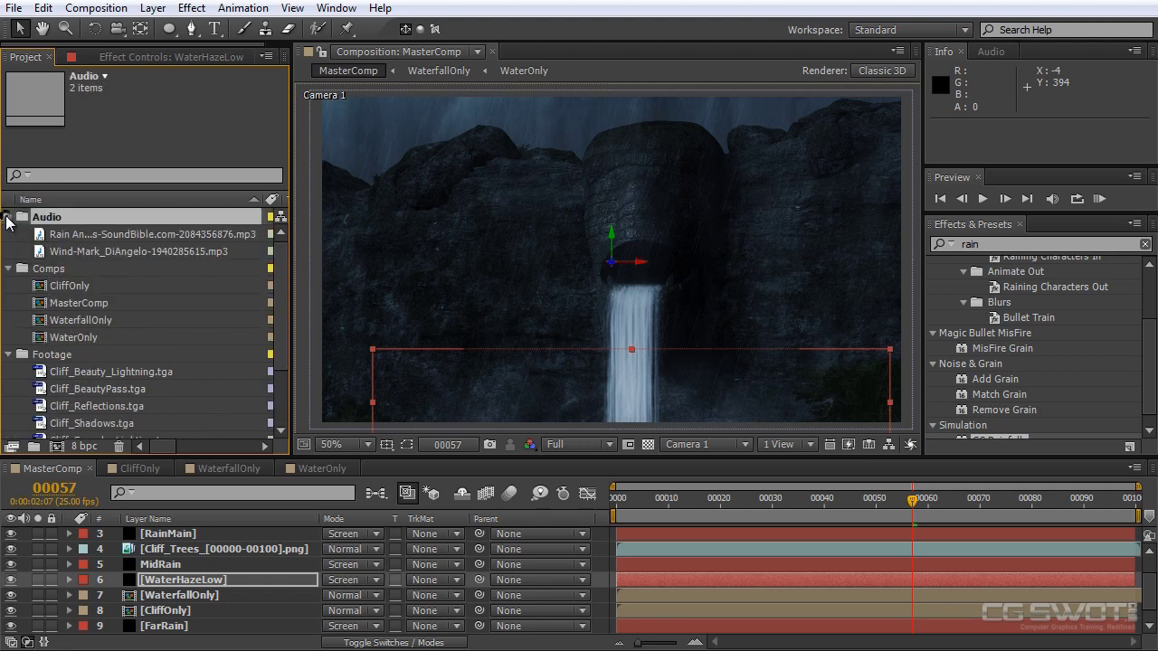
Collapse the project's Audio folder and create a new composition containing MasterComp
left_click(9, 217)
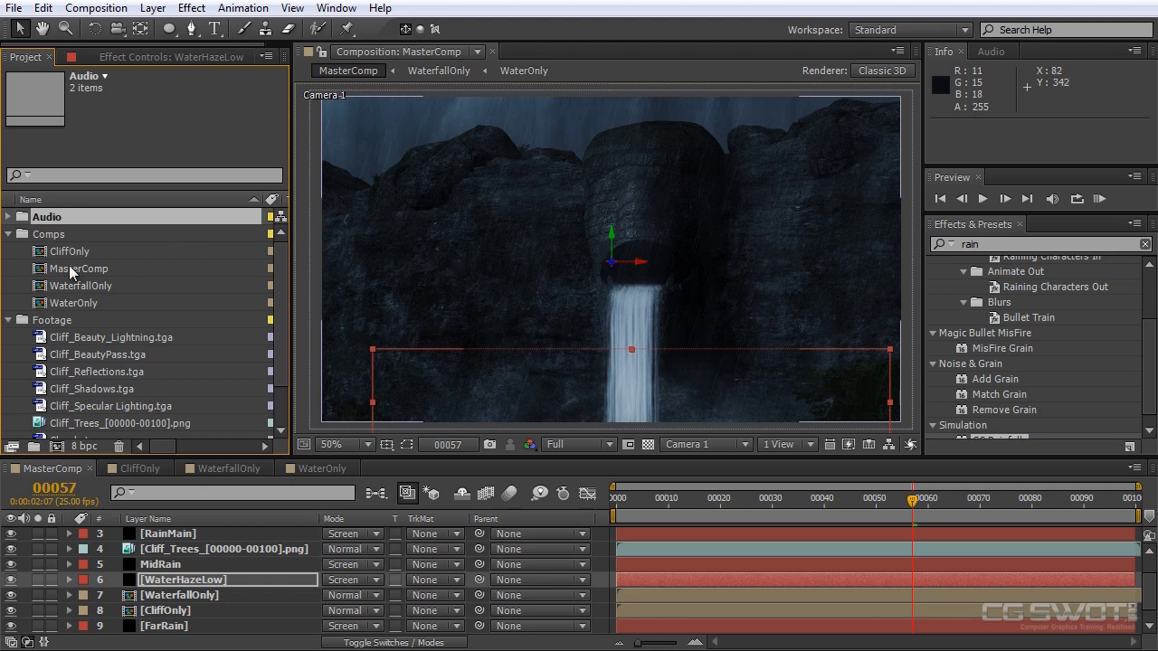
left_click(89, 302)
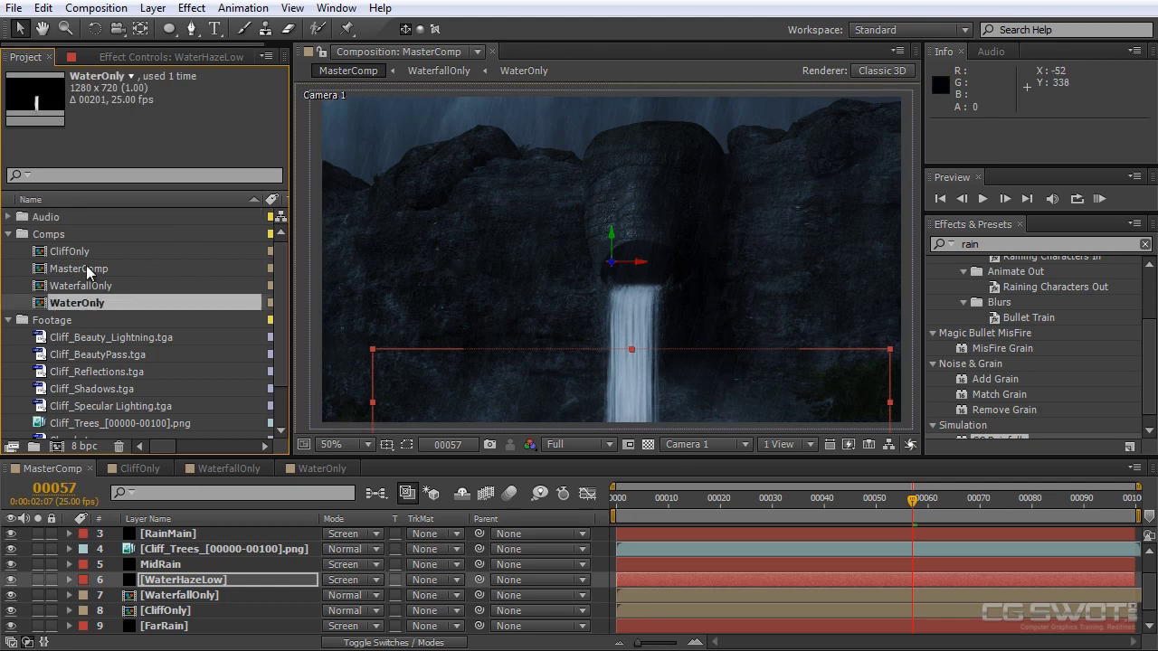
left_click(86, 268)
left_click_drag(97, 292, 55, 446)
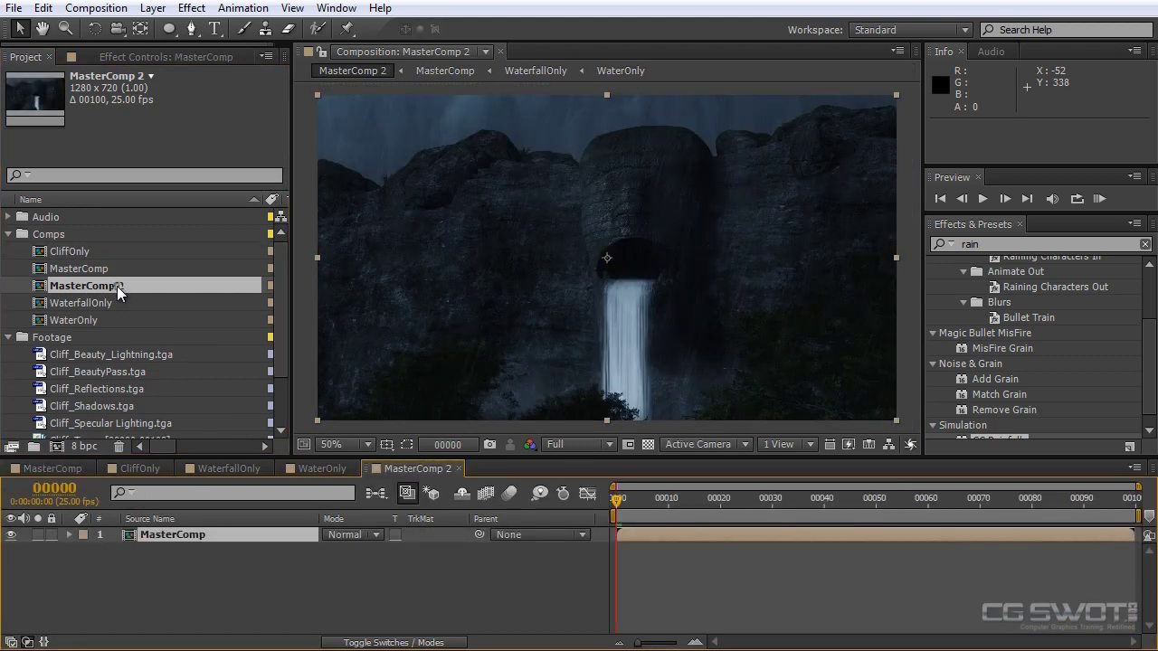
Rename the new composition RenderComp and select its MasterComp layer
key("Return")
key("Right")
key("BackSpace")
key("BackSpace")
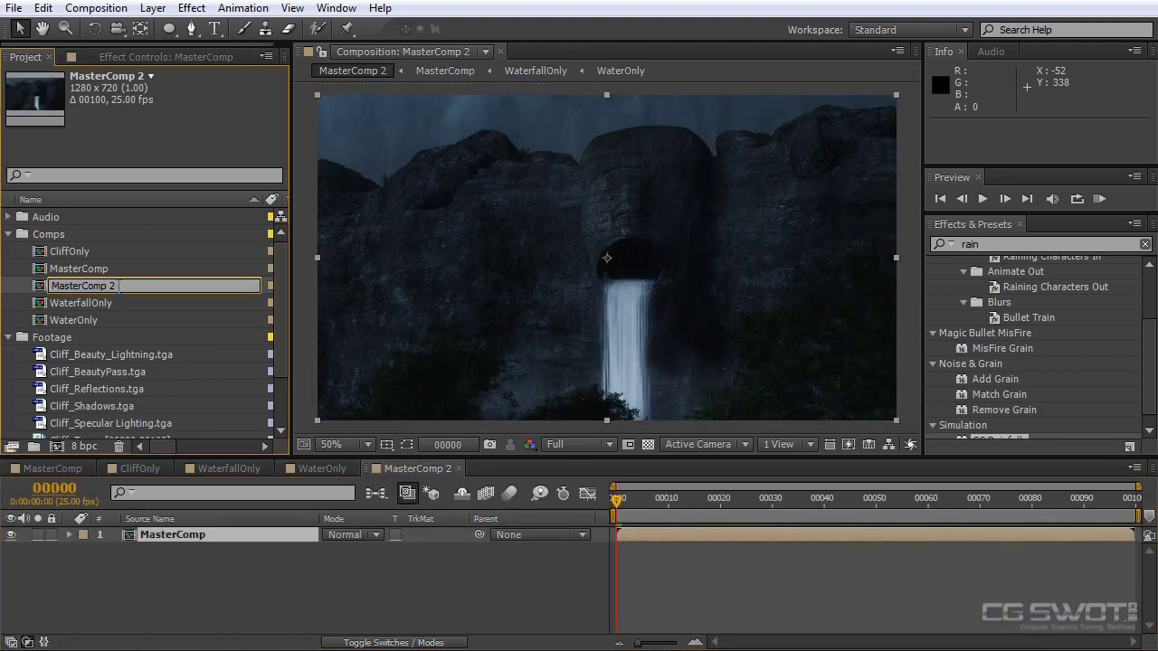
key("BackSpace")
key("BackSpace")
key("BackSpace")
key("BackSpace")
key("BackSpace")
key("BackSpace")
key("BackSpace")
left_click(93, 300)
left_click(91, 285)
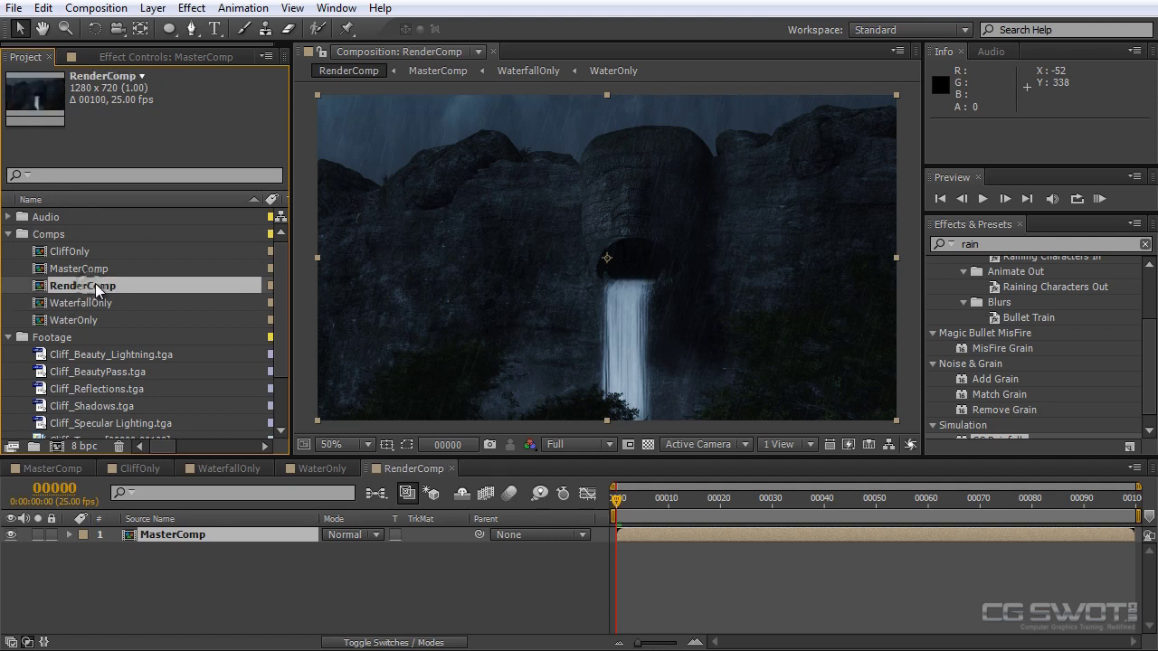
left_click(165, 571)
left_click(167, 532)
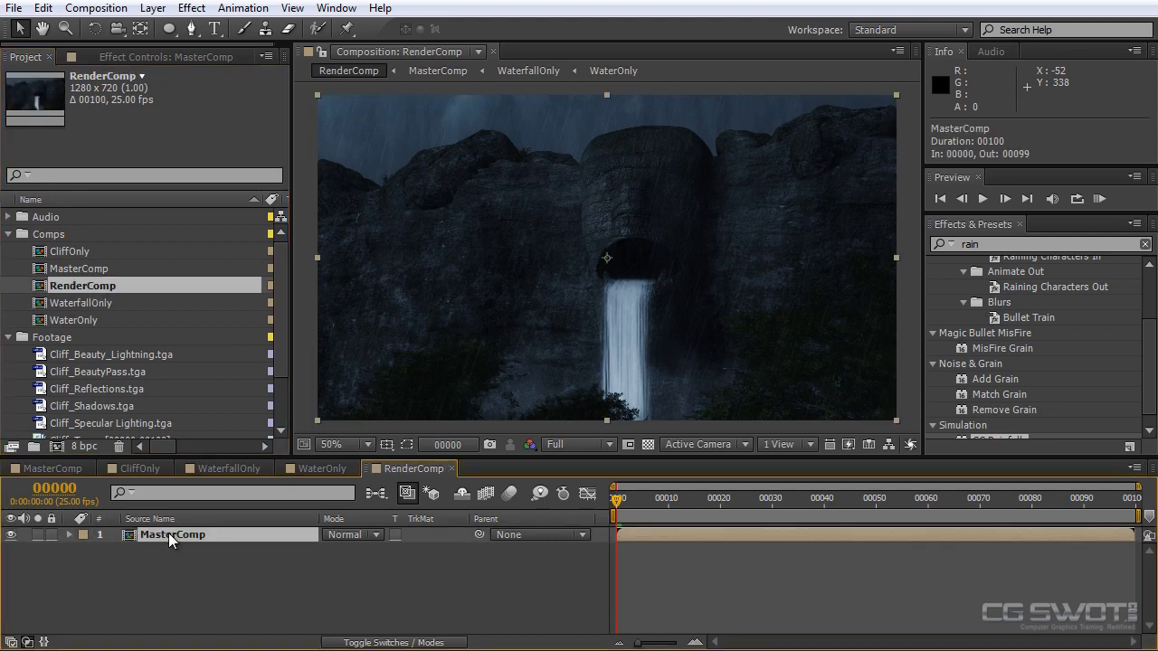
Duplicate the MasterComp composition in the project and name the copy MasterCompLightning
left_click(82, 268)
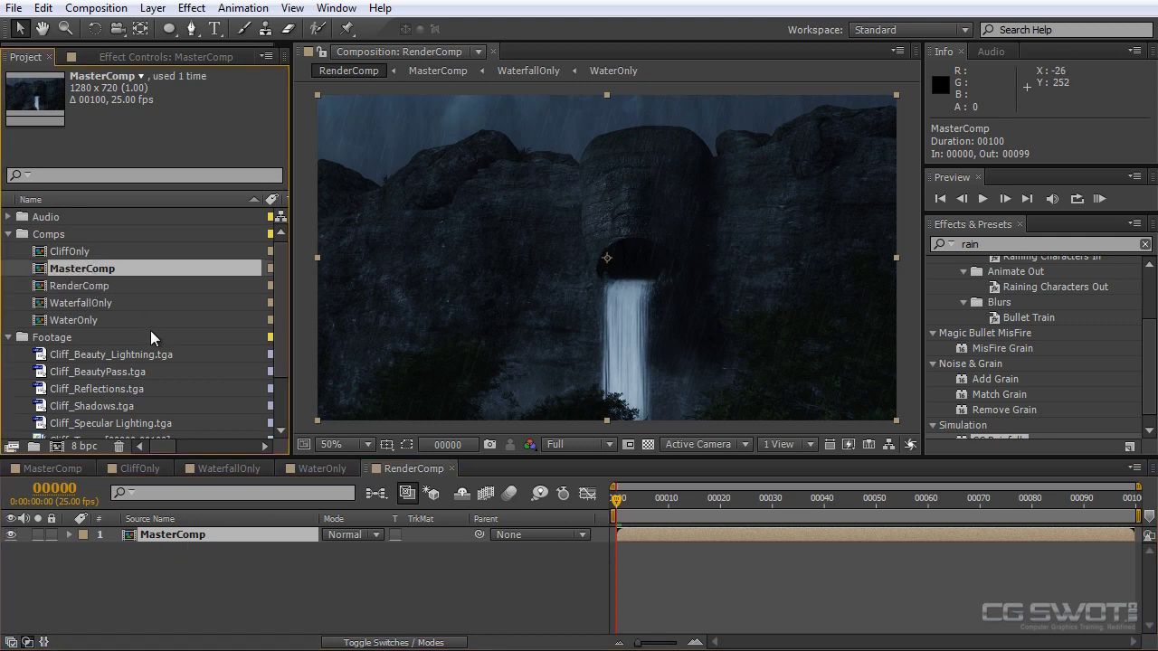
key("ctrl+d")
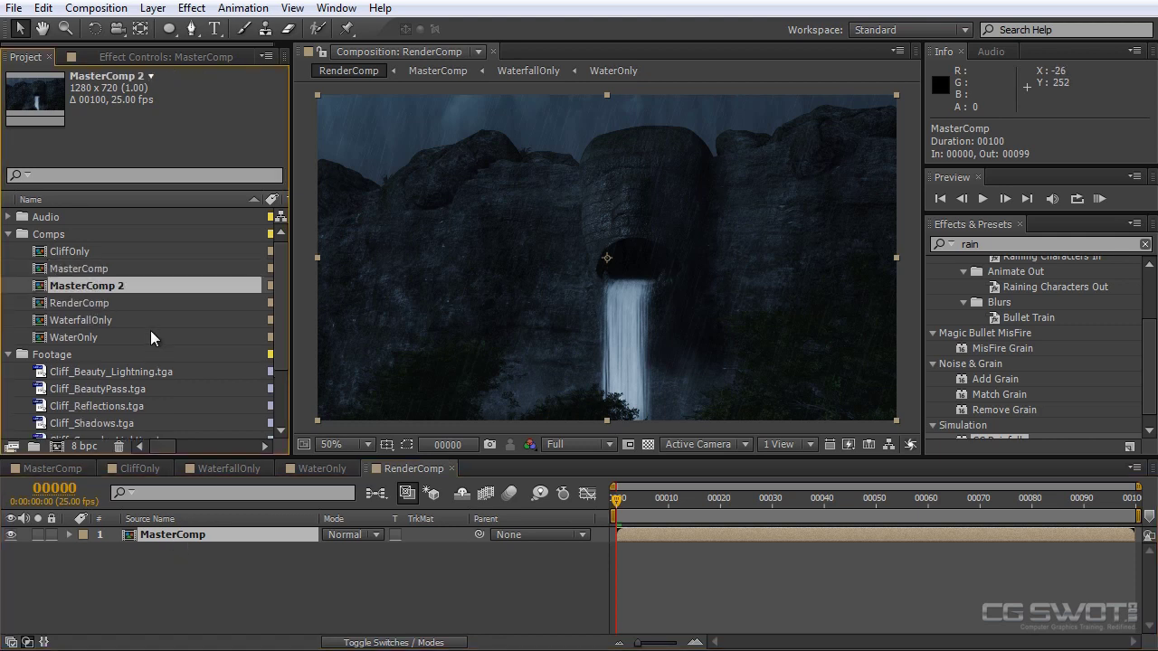
key("Return")
left_click(138, 286)
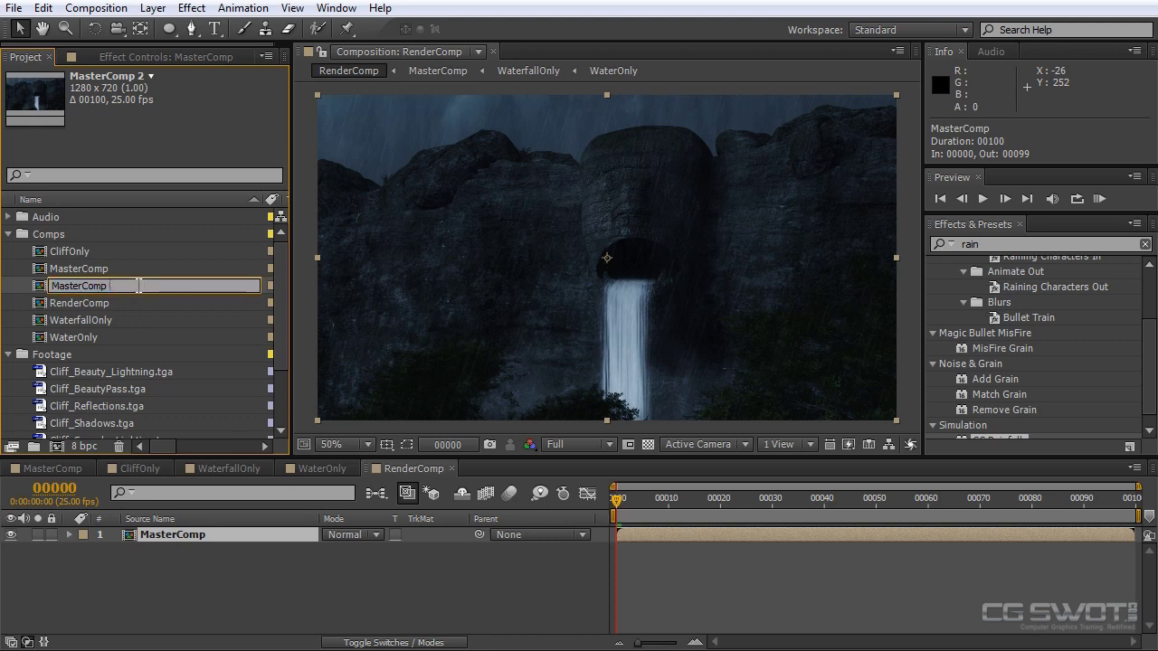
type("Lightning")
key("Return")
Add MasterCompLightning above the MasterComp layer in RenderComp, then open it and enlarge the timeline to show all its layers
left_click_drag(125, 286, 172, 542)
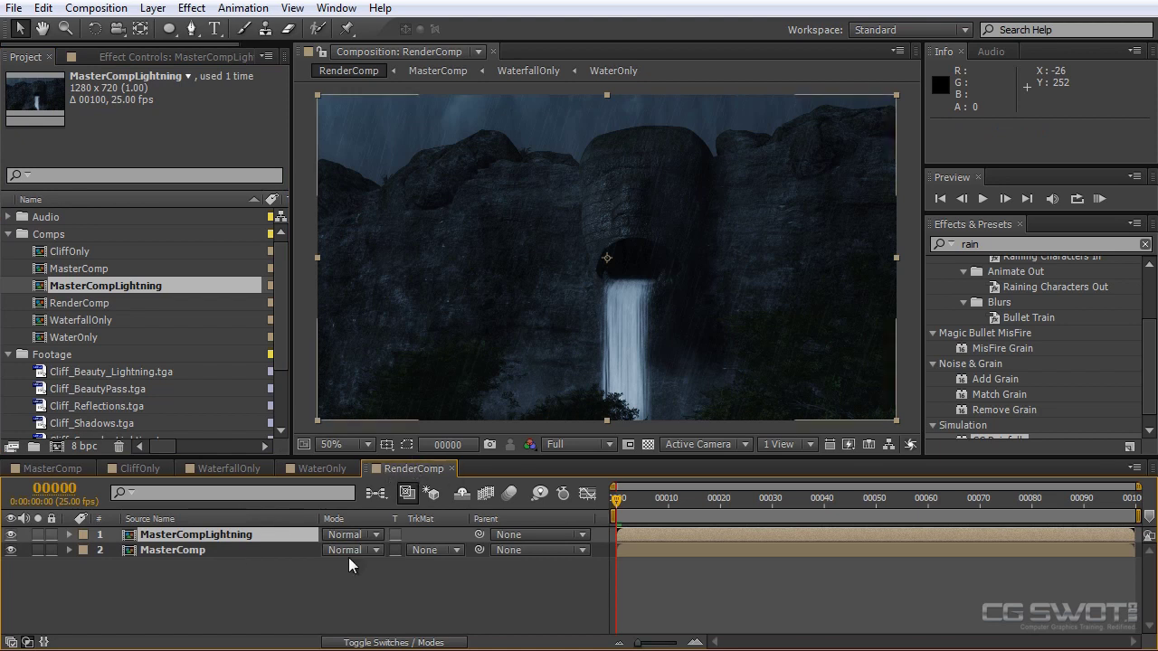
left_click(312, 588)
left_click(211, 535)
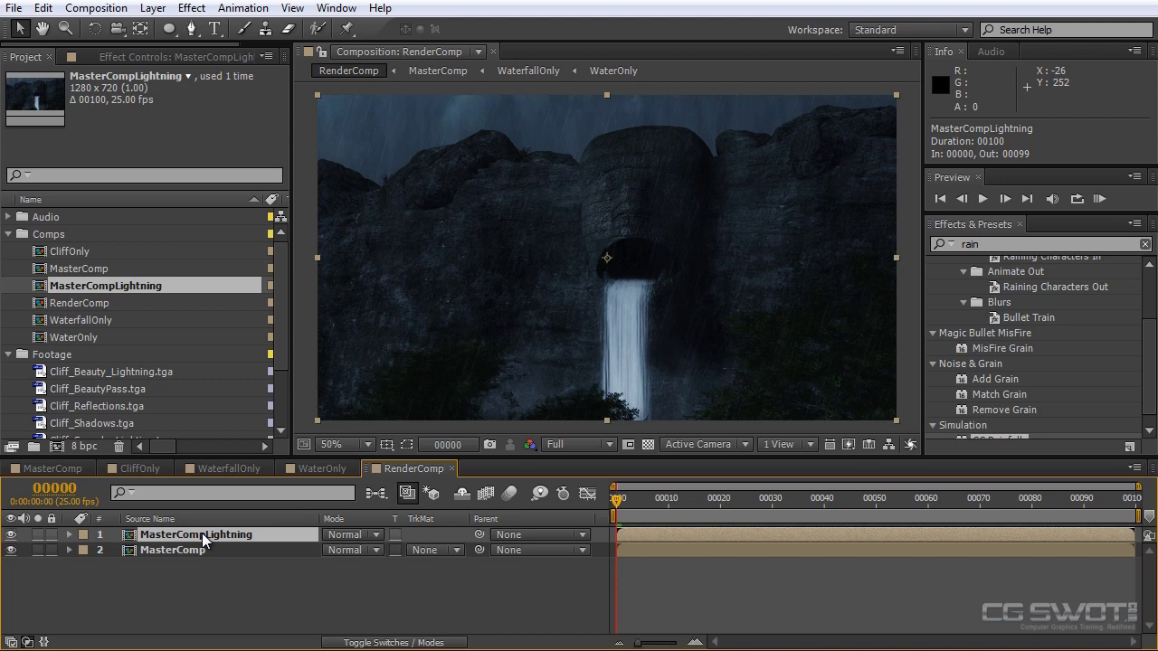
double_click(201, 535)
left_click_drag(327, 461, 327, 389)
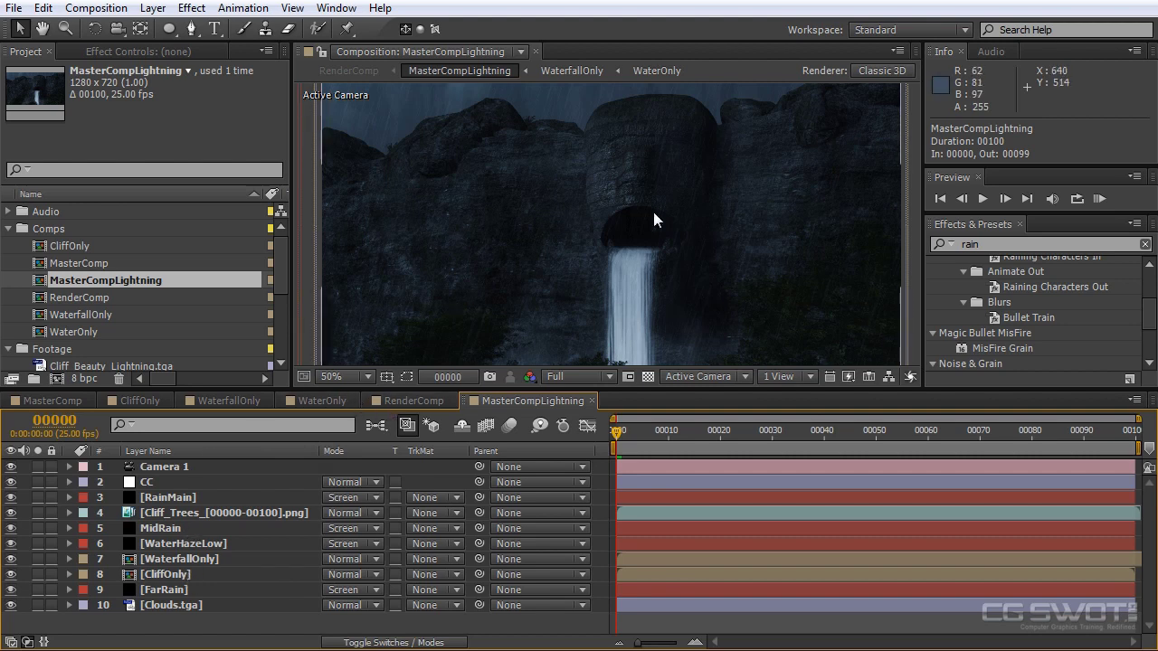
Examine the layers of the nested CliffOnly composition and return to MasterCompLightning
left_click(187, 574)
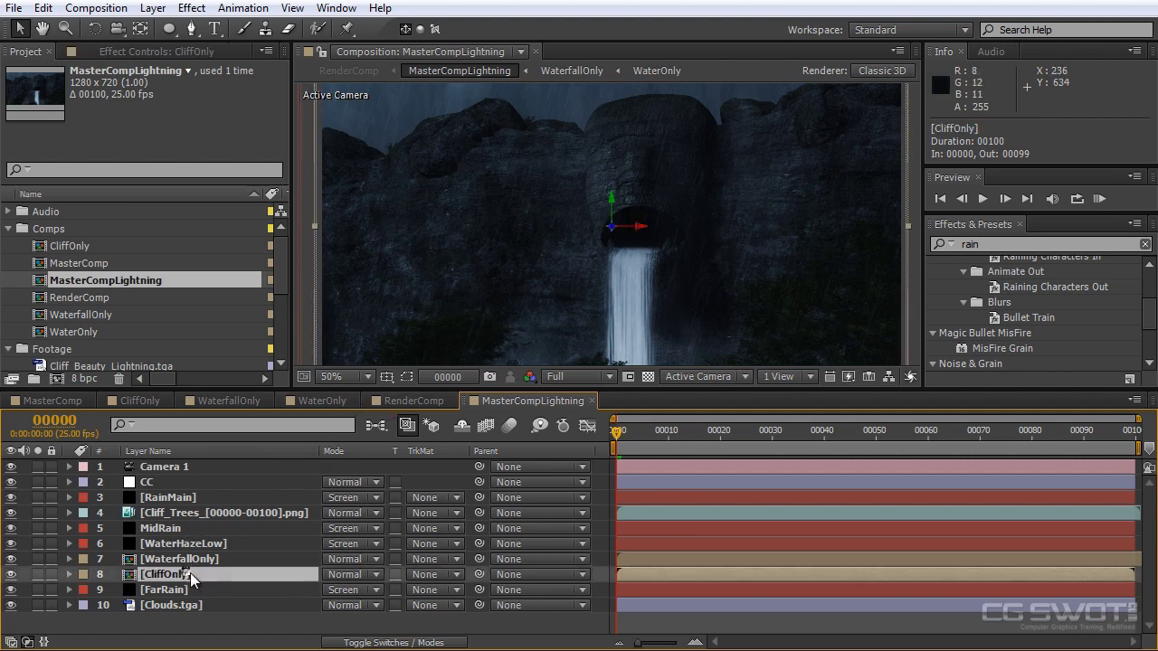
double_click(264, 574)
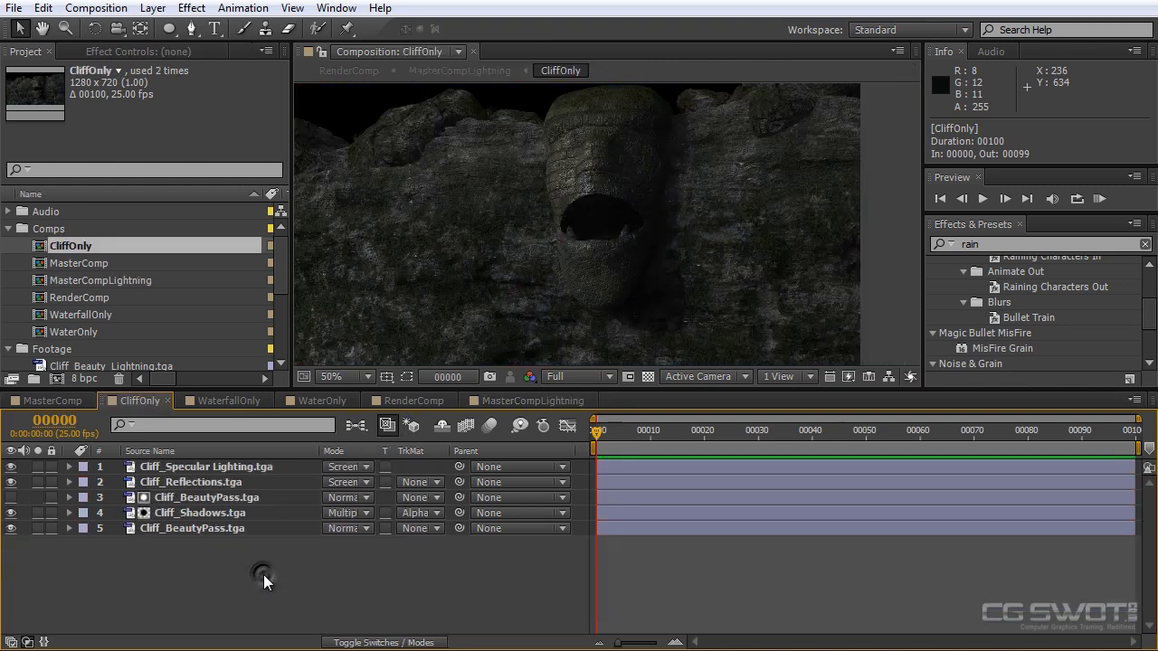
left_click(205, 483)
left_click(186, 511)
left_click(193, 564)
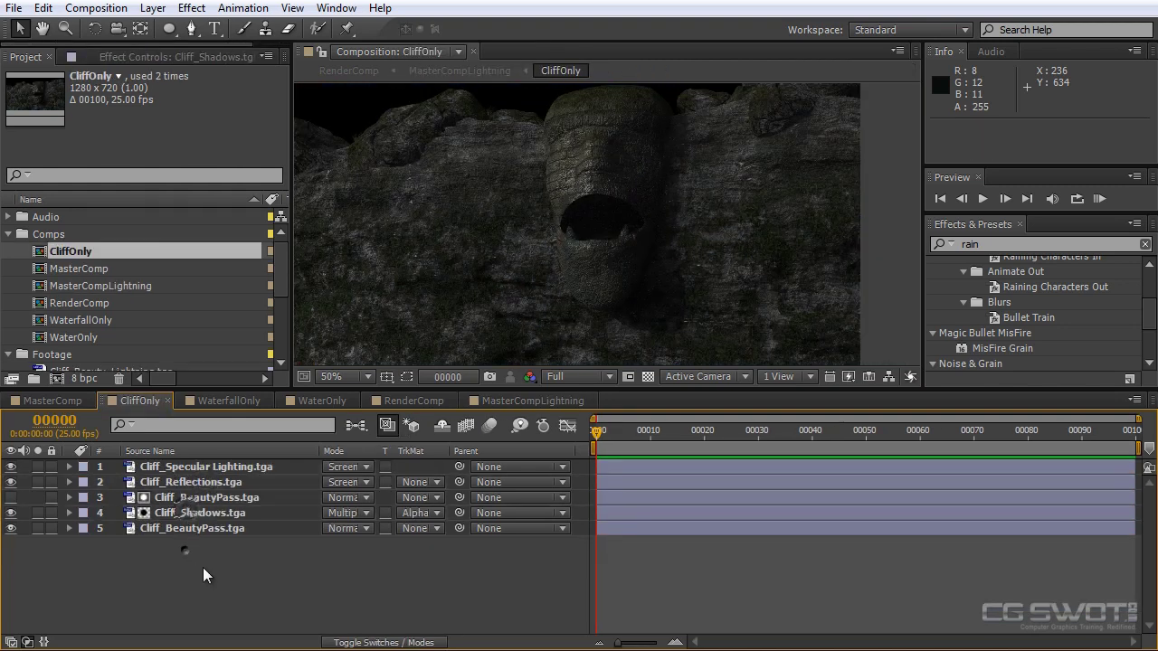
left_click(50, 400)
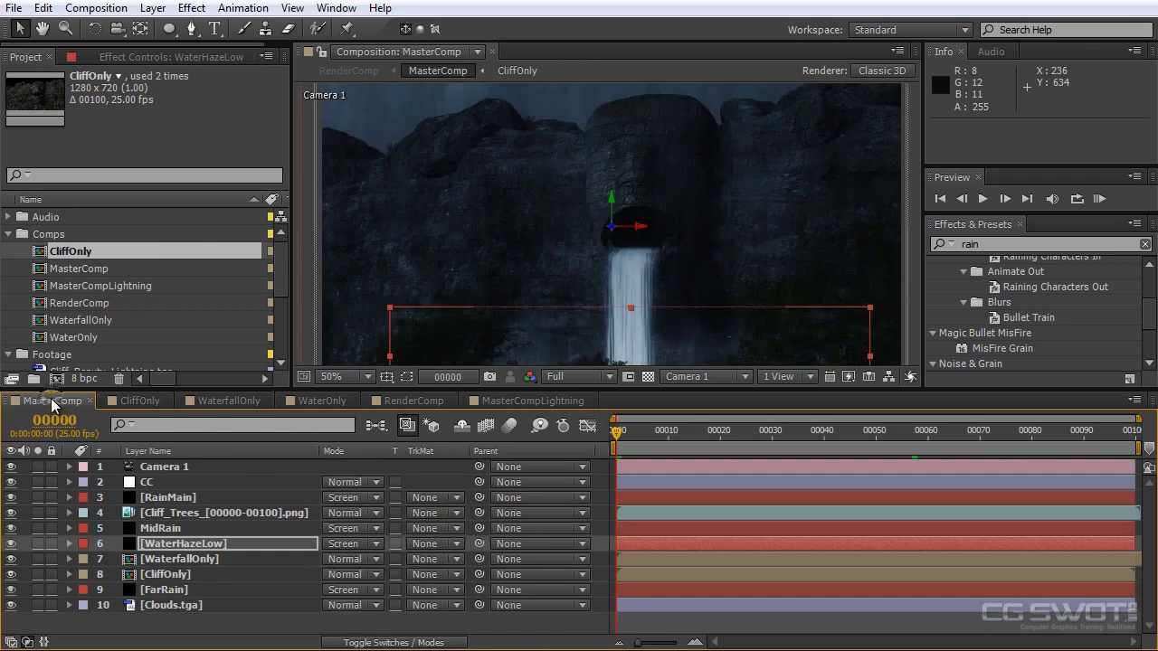
left_click(520, 402)
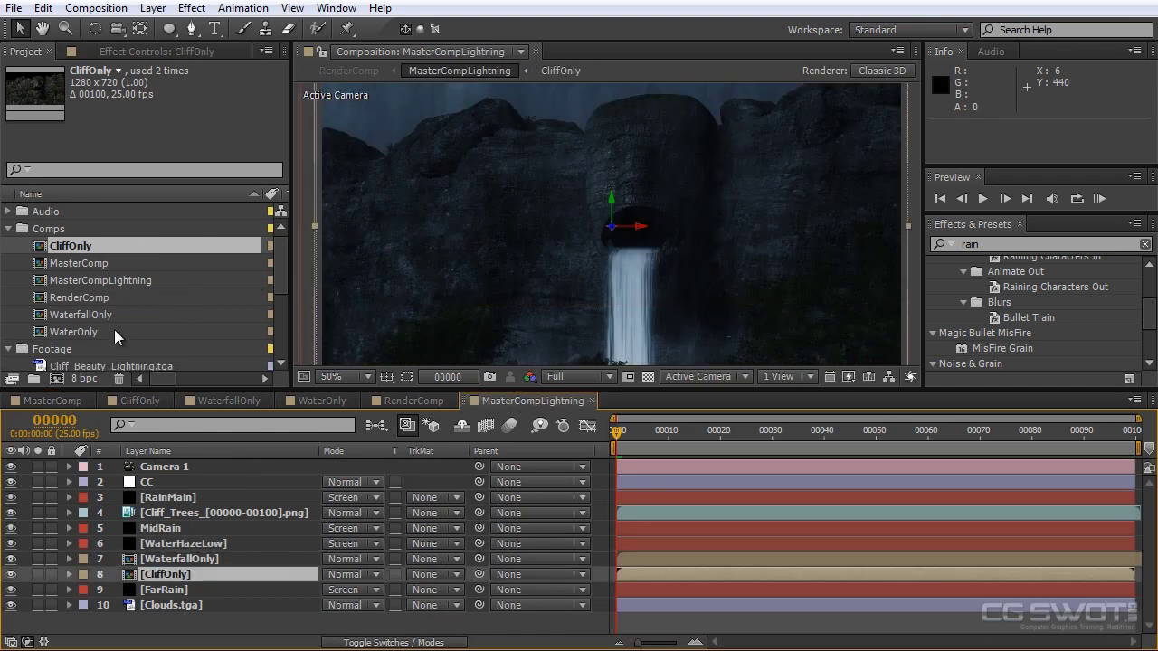
Duplicate the CliffOnly composition in the project and name the copy CliffOnlyLightning
left_click(101, 242)
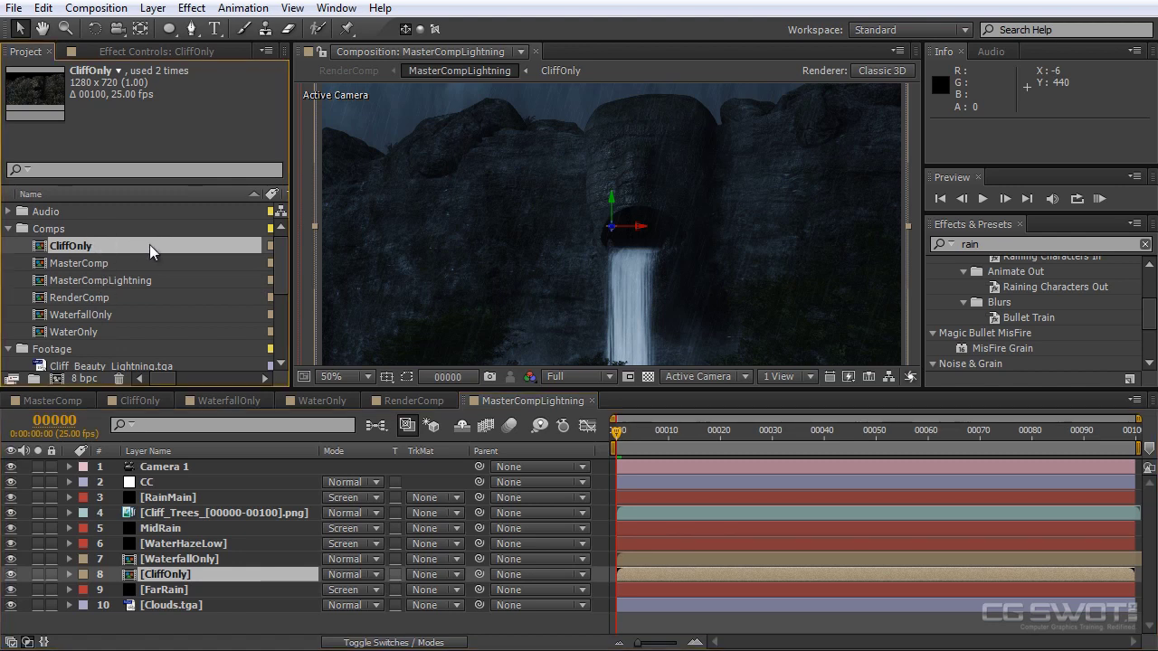
key("ctrl+d")
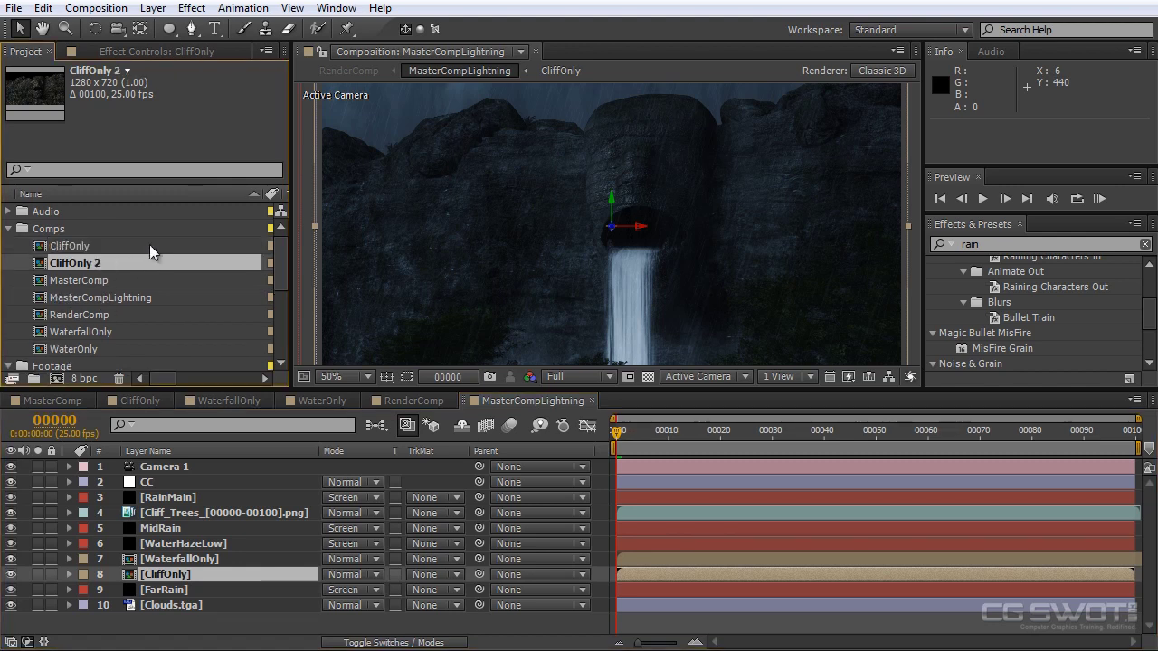
left_click(155, 279)
left_click(149, 262)
key("Return")
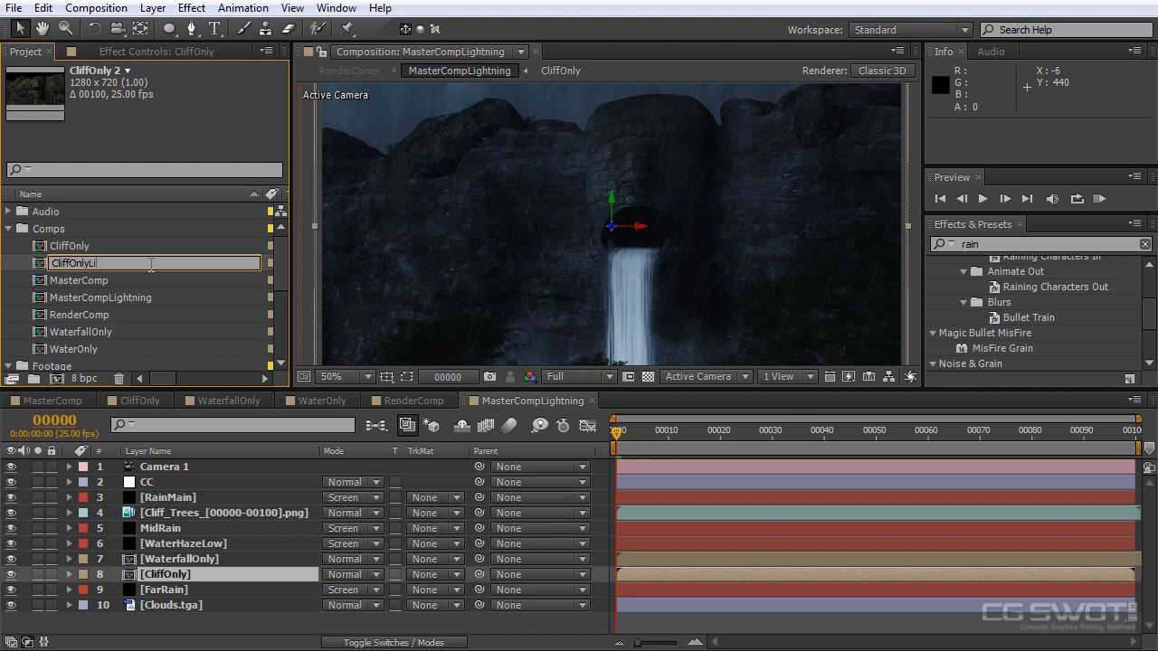
type("CliffOnlyLightning")
key("Return")
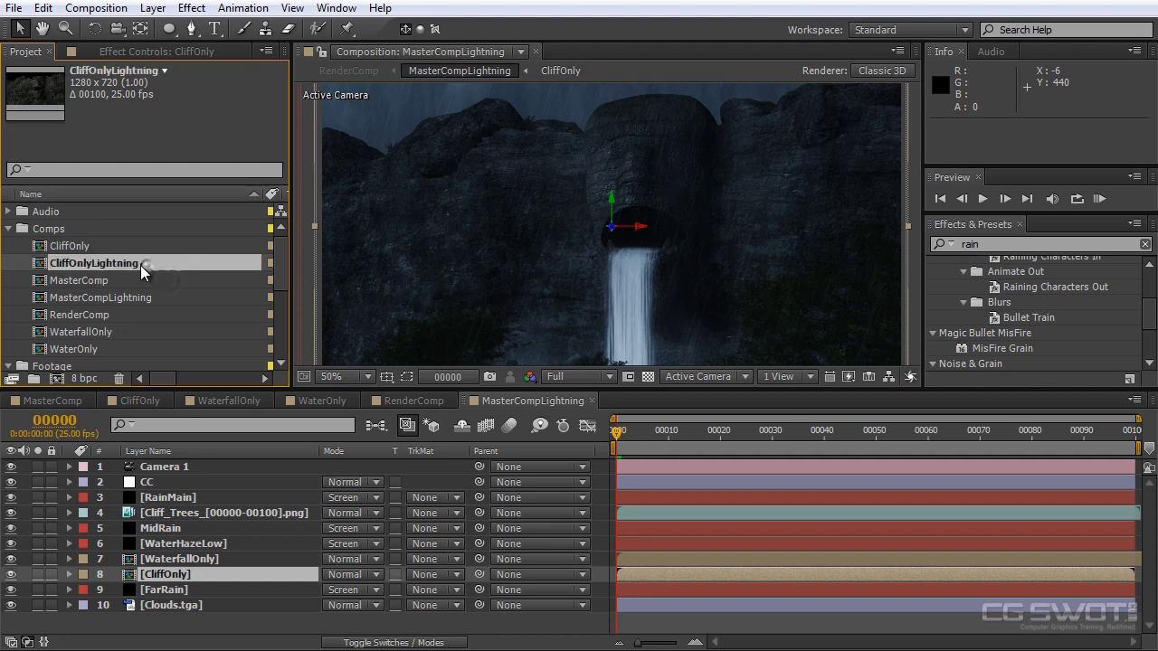
Open CliffOnlyLightning and replace the source of its lowest Cliff_BeautyPass.tga layer with Cliff_Beauty_Lightning.tga
double_click(141, 264)
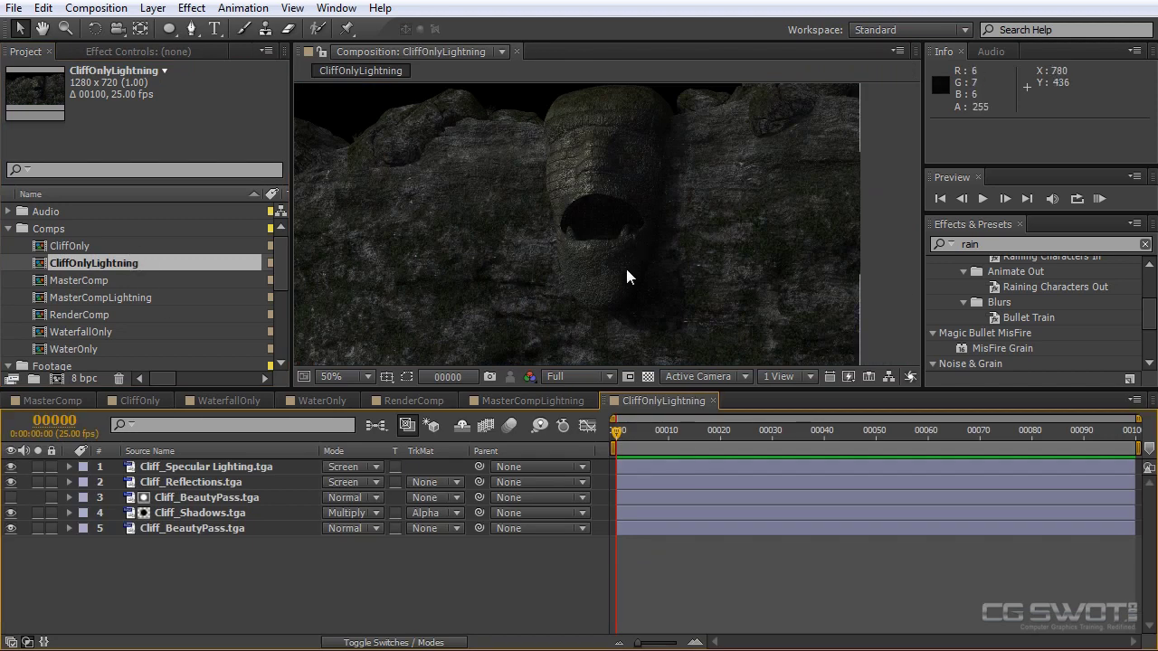
scroll(278, 280, "down", 5)
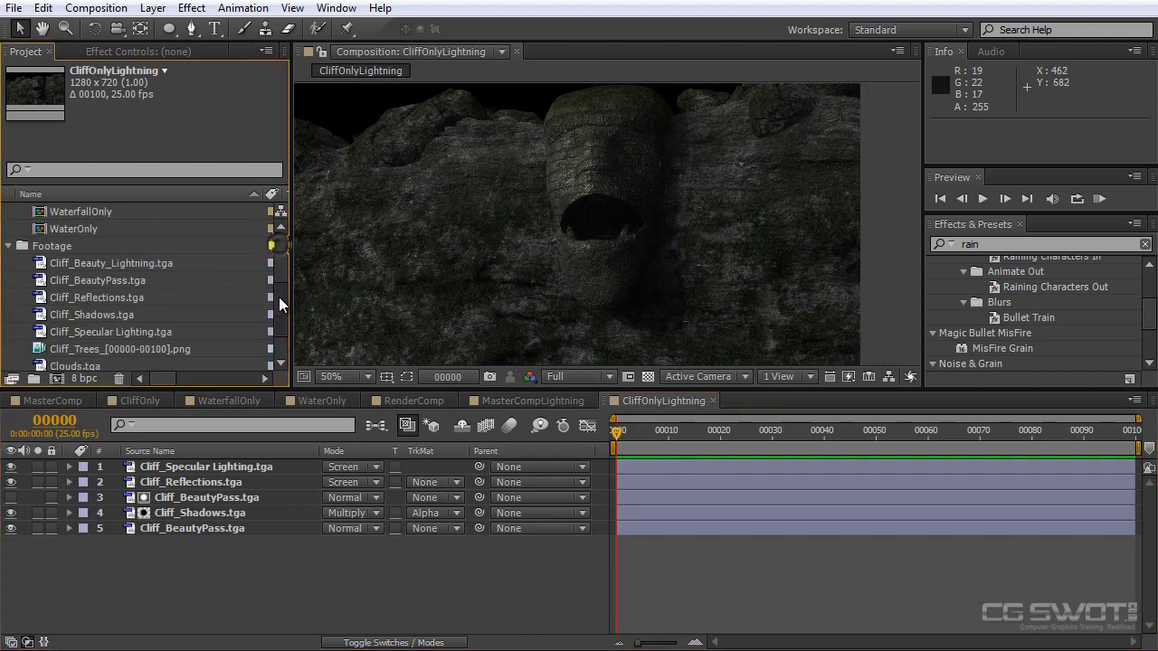
left_click(109, 246)
left_click(192, 522)
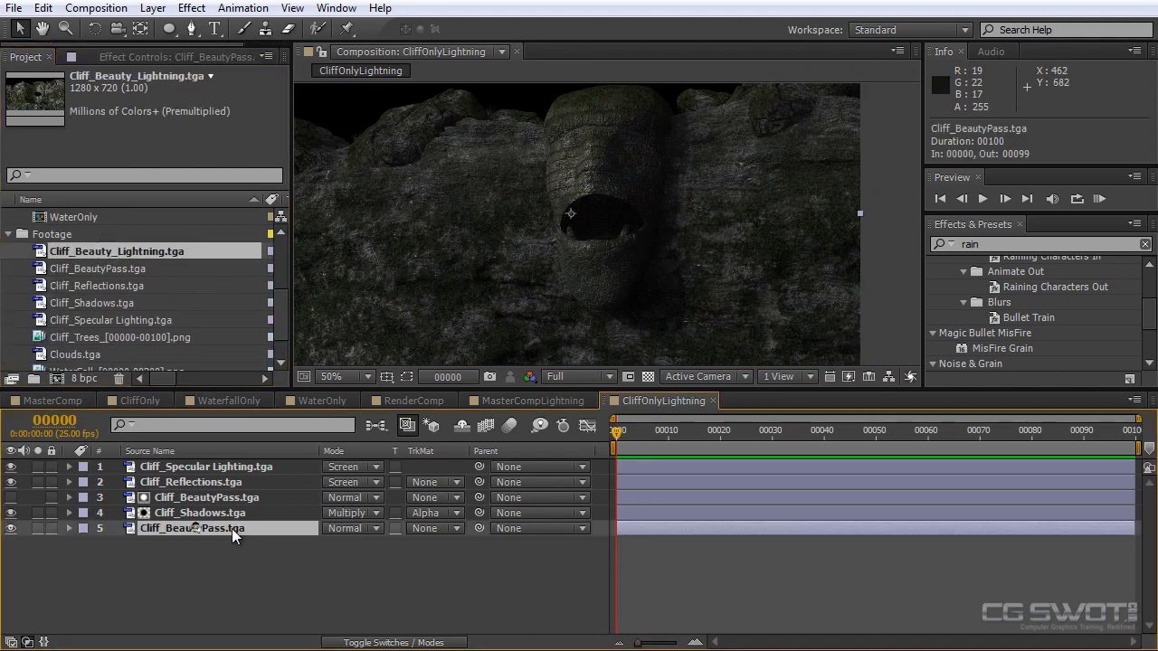
left_click(185, 531)
left_click_drag(119, 249, 191, 528)
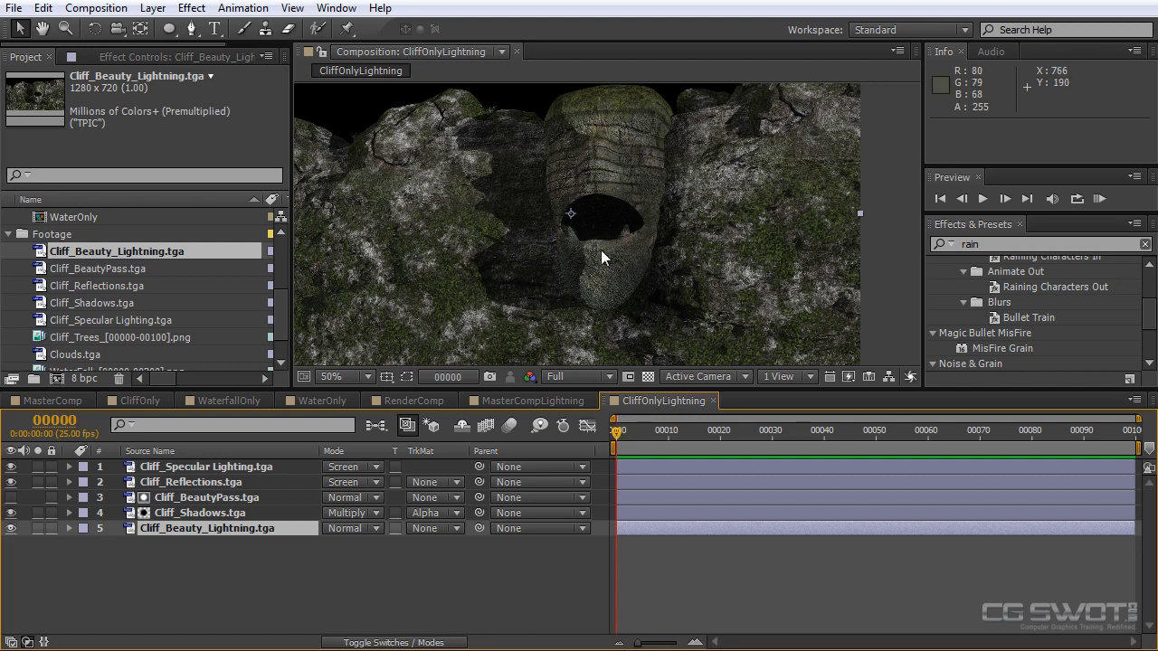
Hide the Cliff_Shadows.tga layer in CliffOnlyLightning to check the cliff without it, and delete the layer
scroll(633, 220, "up", 2)
left_click_drag(659, 203, 676, 331)
scroll(684, 307, "down", 2)
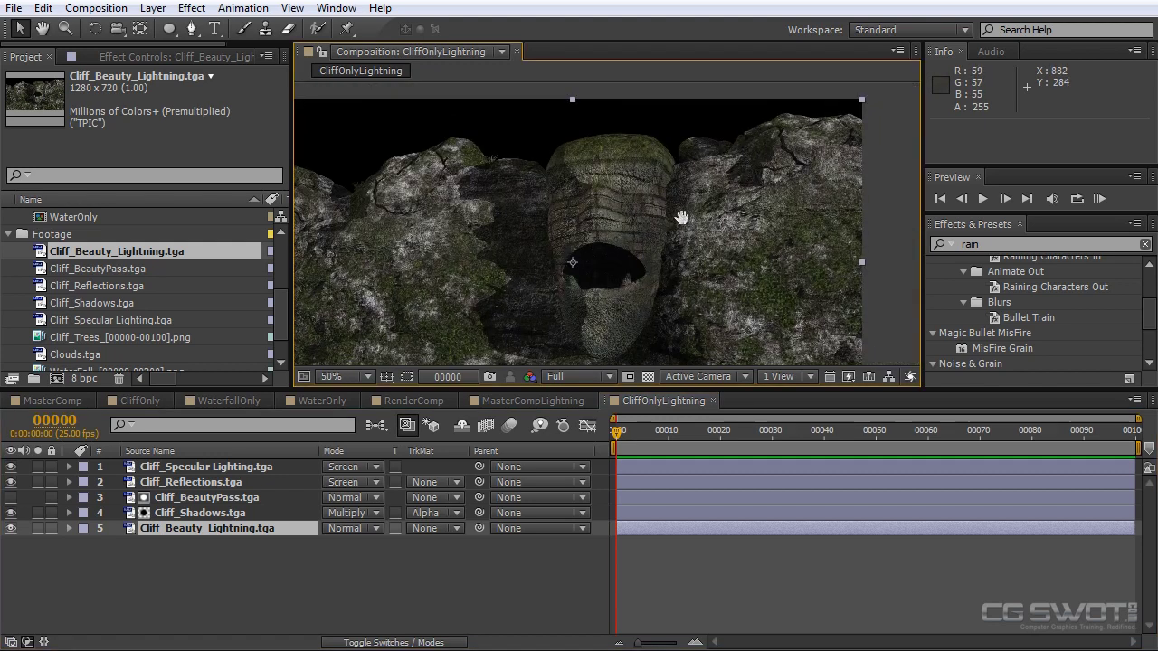
left_click(198, 515)
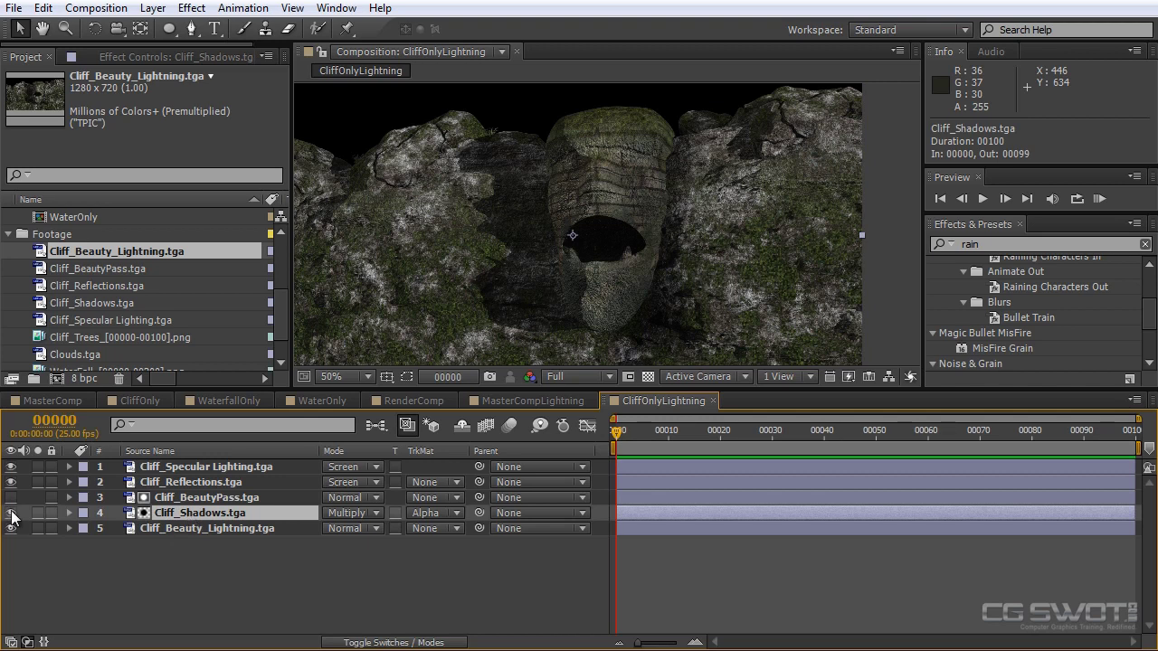
left_click(10, 513)
left_click(185, 537)
left_click(190, 523)
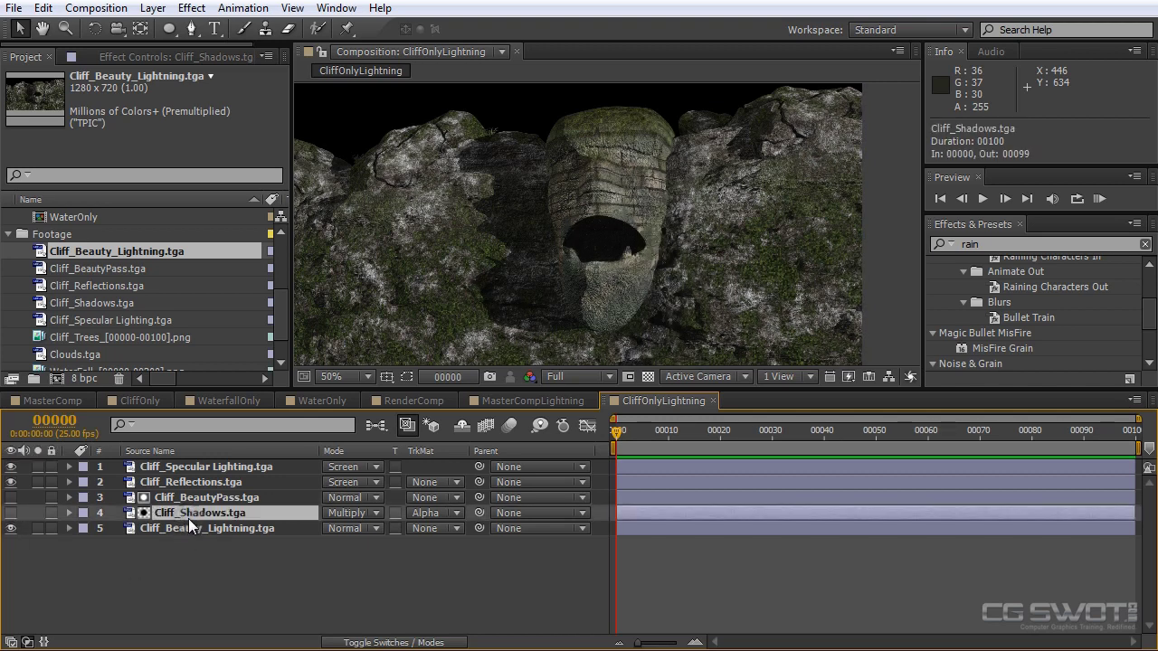
key("Delete")
Undo the accidental move of the Cliff_Specular Lighting.tga layer and delete the hidden Cliff_BeautyPass.tga layer
left_click_drag(550, 174, 542, 177)
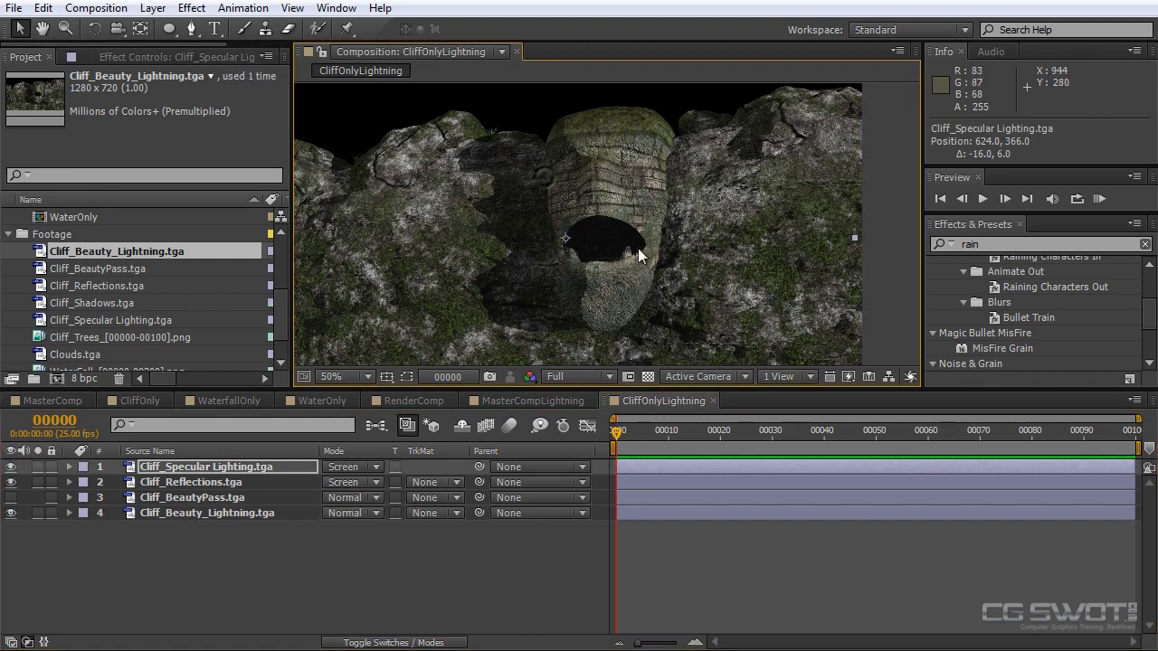
key("ctrl+z")
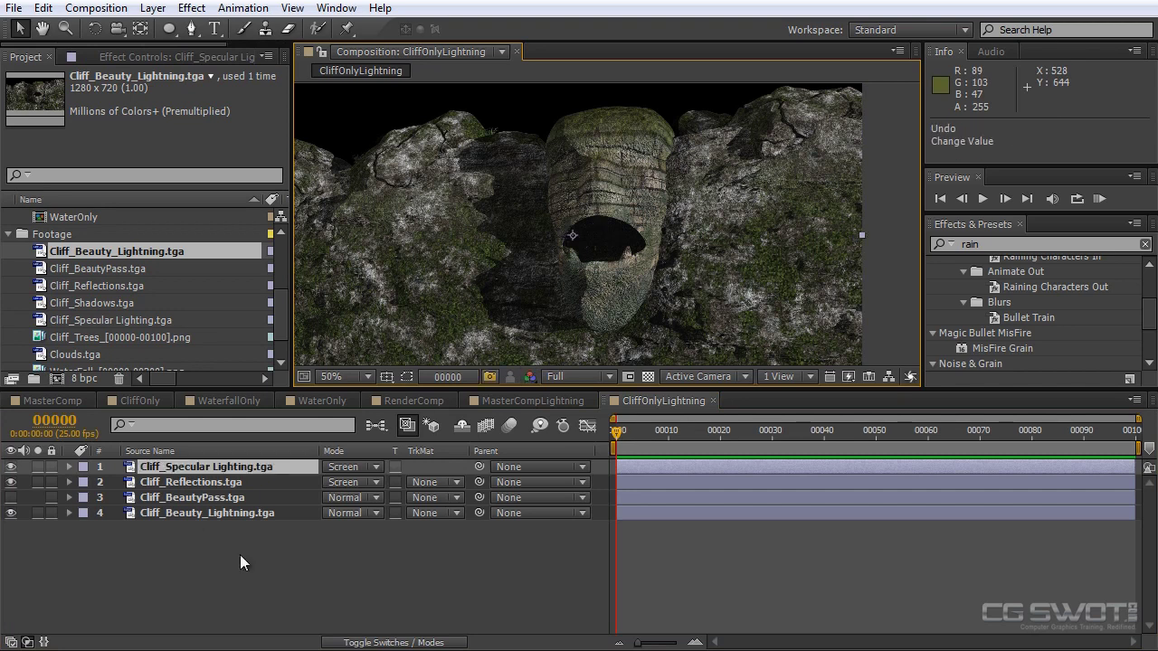
left_click(192, 494)
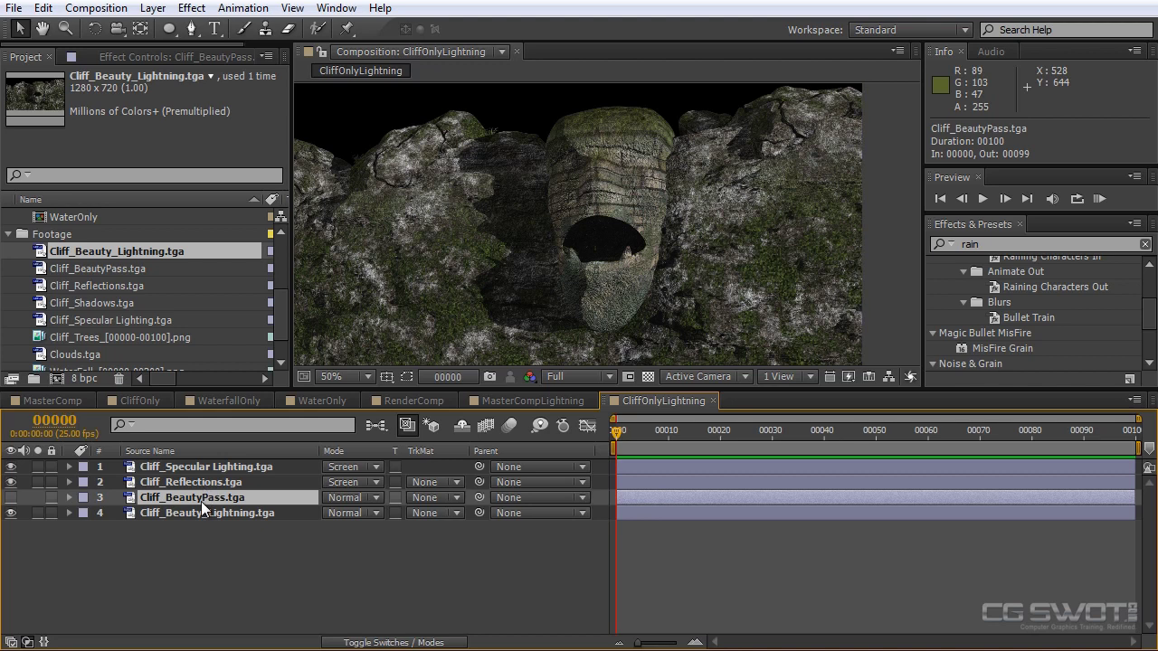
key("Delete")
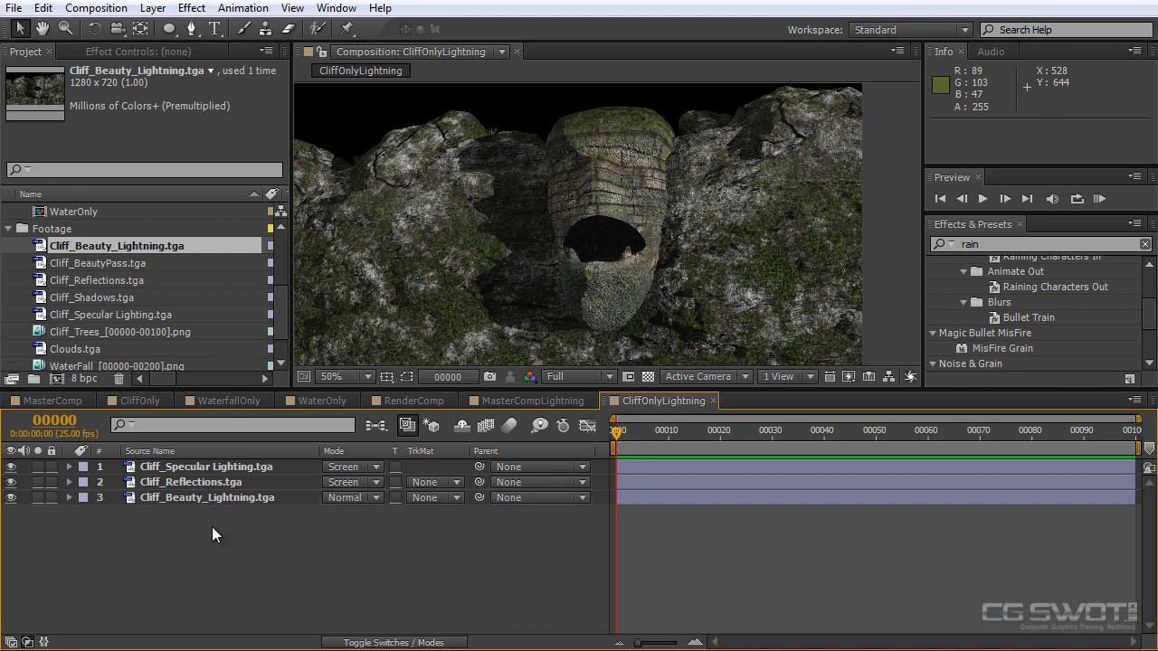
Adjust the Levels effect on the Cliff_Reflections.tga layer of CliffOnlyLightning to input black 16 and gamma 2.96
left_click(208, 481)
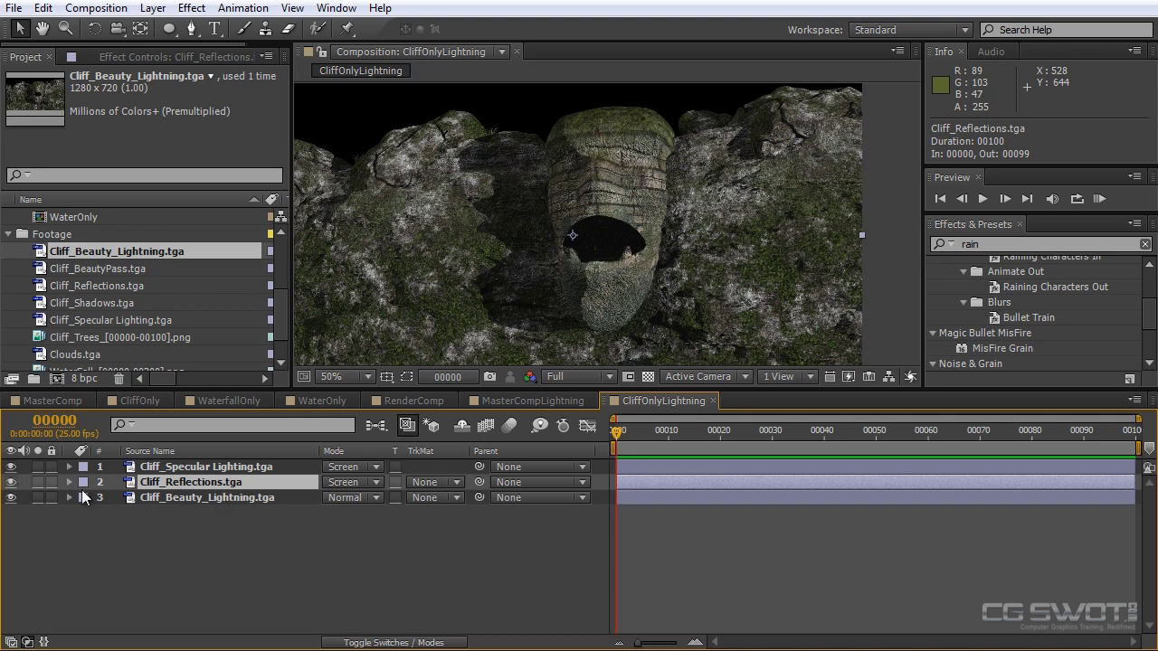
left_click(140, 58)
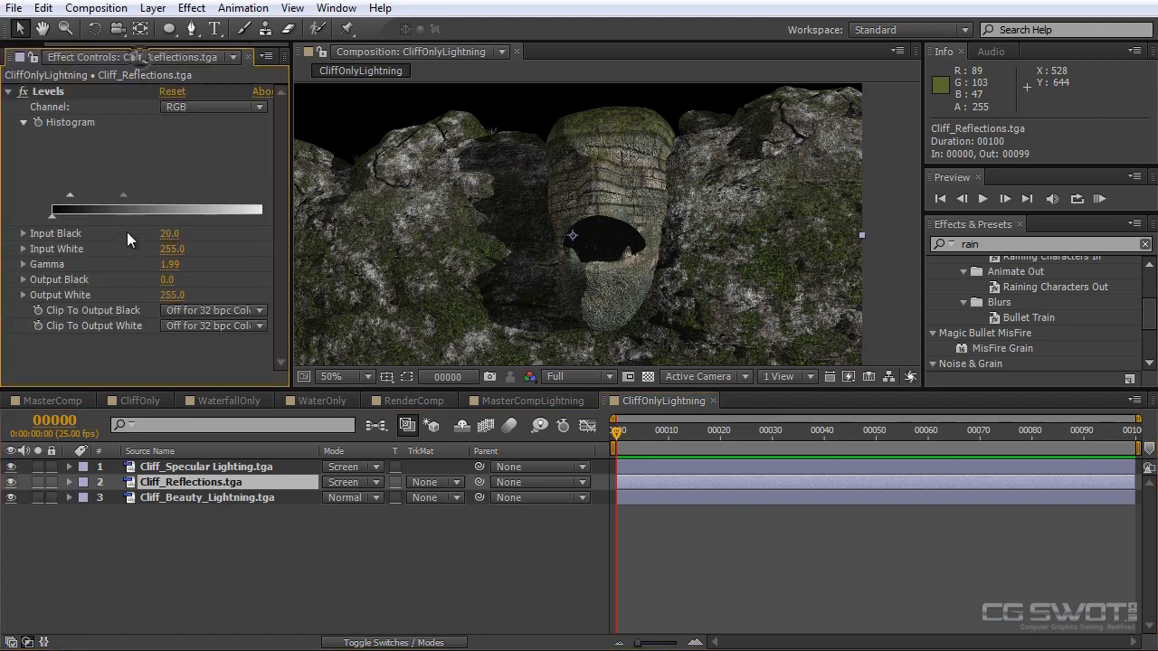
left_click(119, 154)
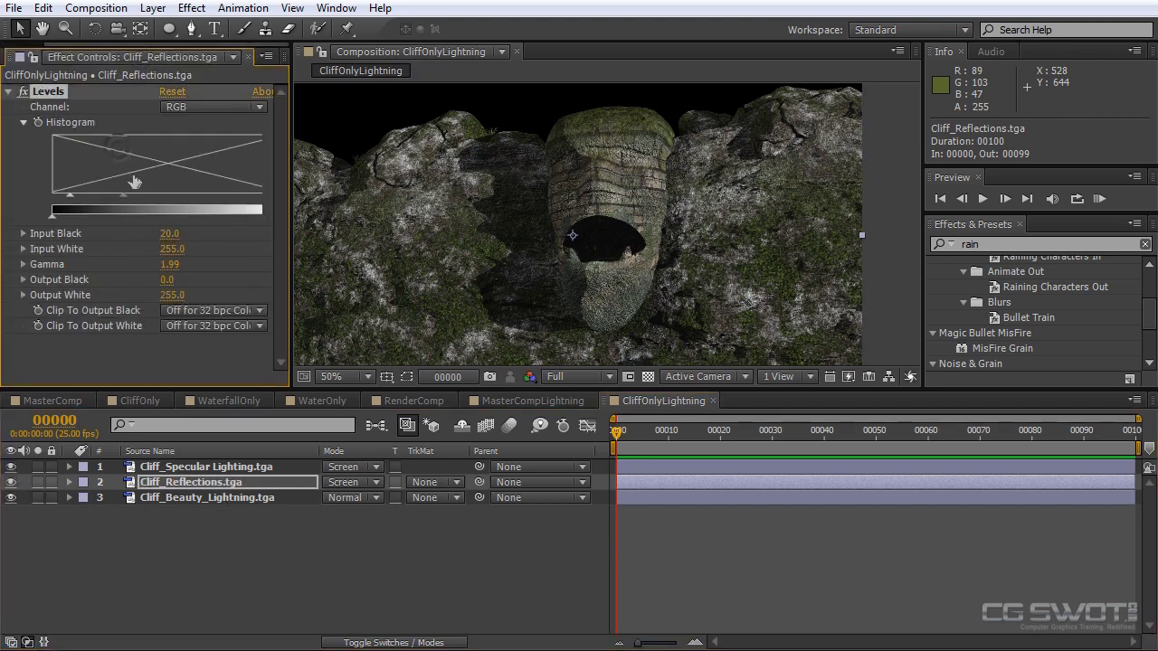
left_click(9, 91)
left_click(9, 92)
left_click_drag(70, 195, 69, 197)
mouse_move(68, 196)
left_mouse_down()
mouse_move(91, 196)
mouse_move(66, 198)
left_mouse_up()
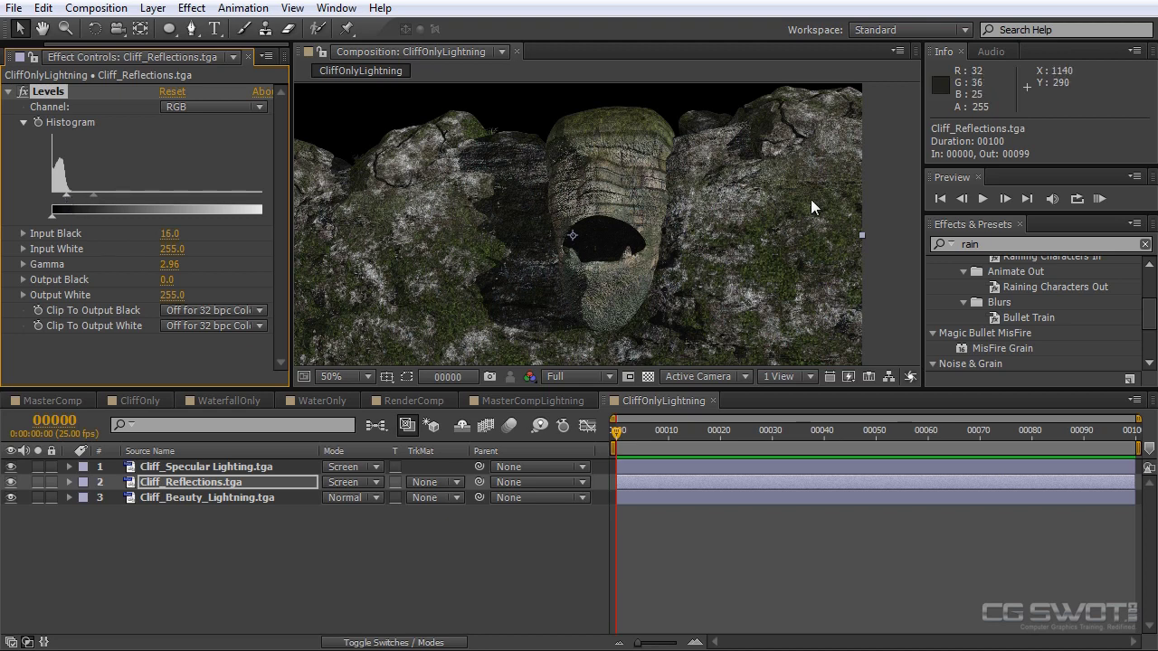
Change the blending mode of the Cliff_Specular Lighting.tga layer to Add, keeping its opacity at 100%
scroll(692, 199, "up", 2)
left_click_drag(694, 203, 736, 224)
left_click(196, 467)
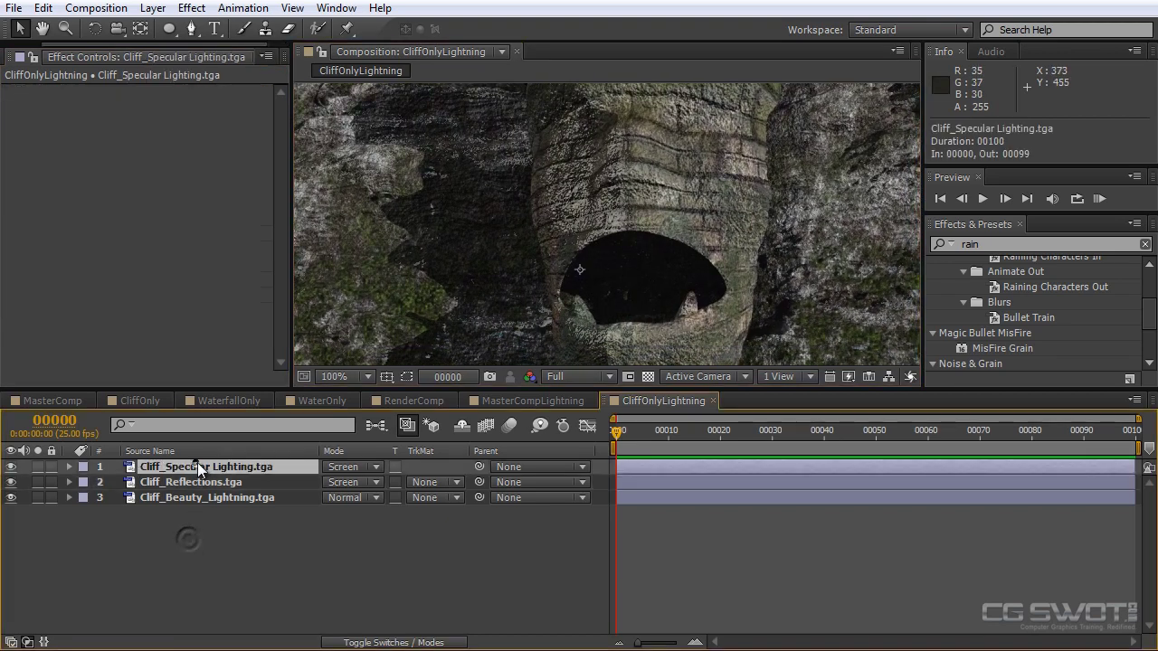
key("t")
left_click_drag(335, 490, 366, 471)
left_click(372, 465)
left_click(436, 179)
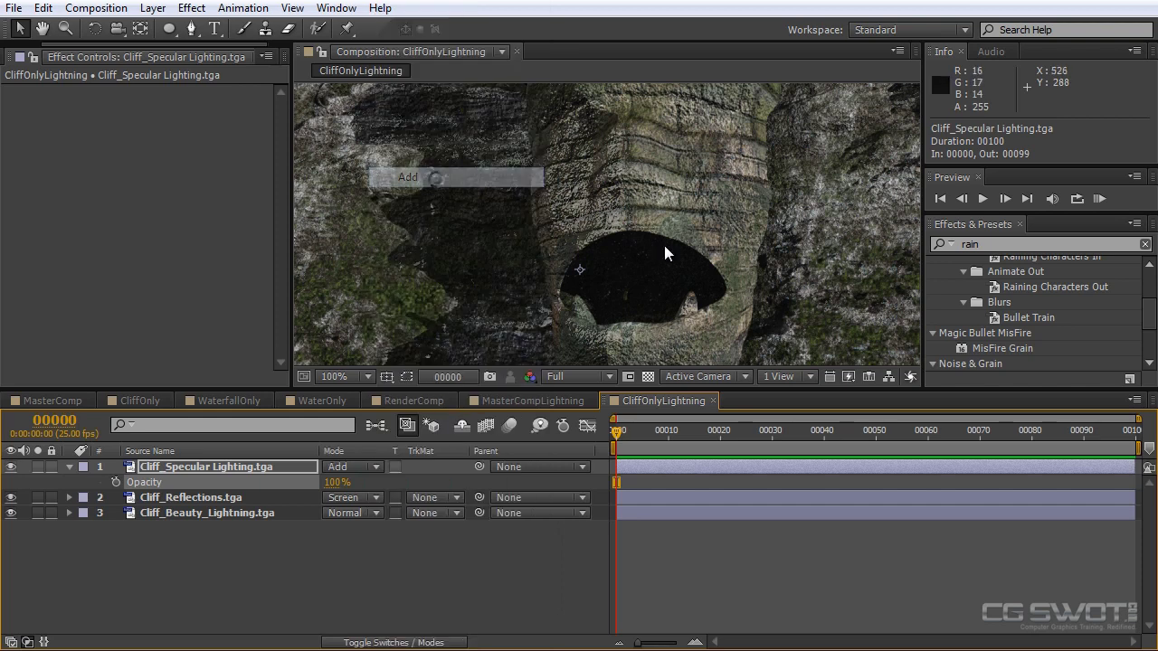
scroll(663, 249, "down", 1)
left_click_drag(667, 260, 663, 234)
left_click(337, 561)
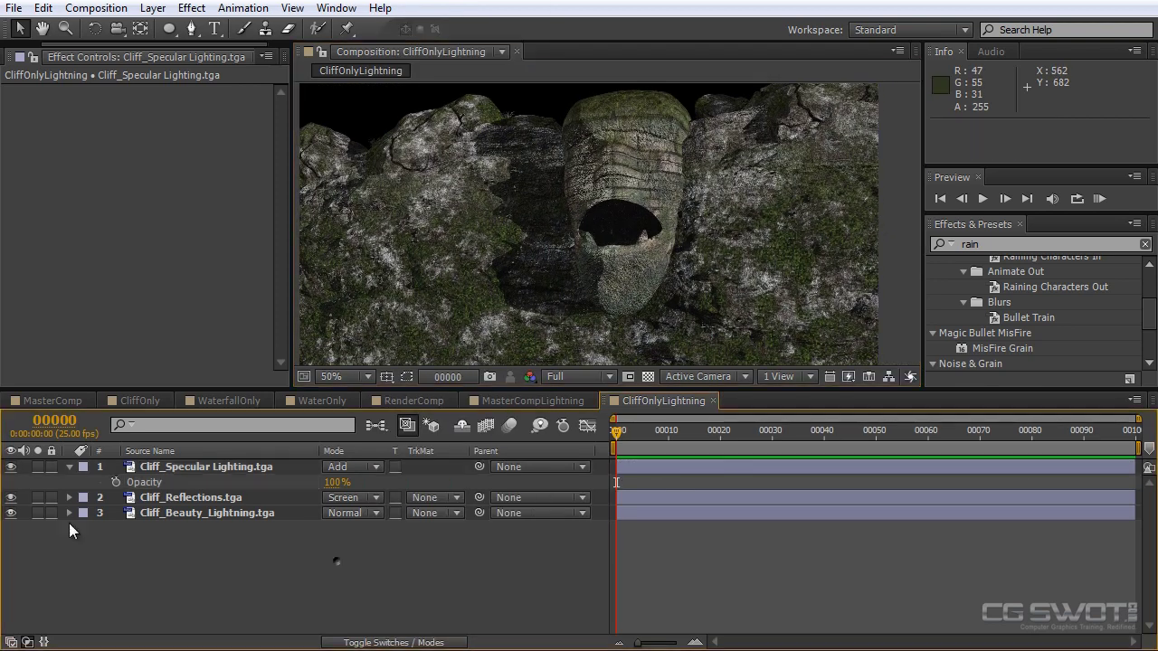
left_click(70, 467)
In MasterCompLightning, replace the source of the CliffOnly layer with the CliffOnlyLightning composition
left_click(526, 398)
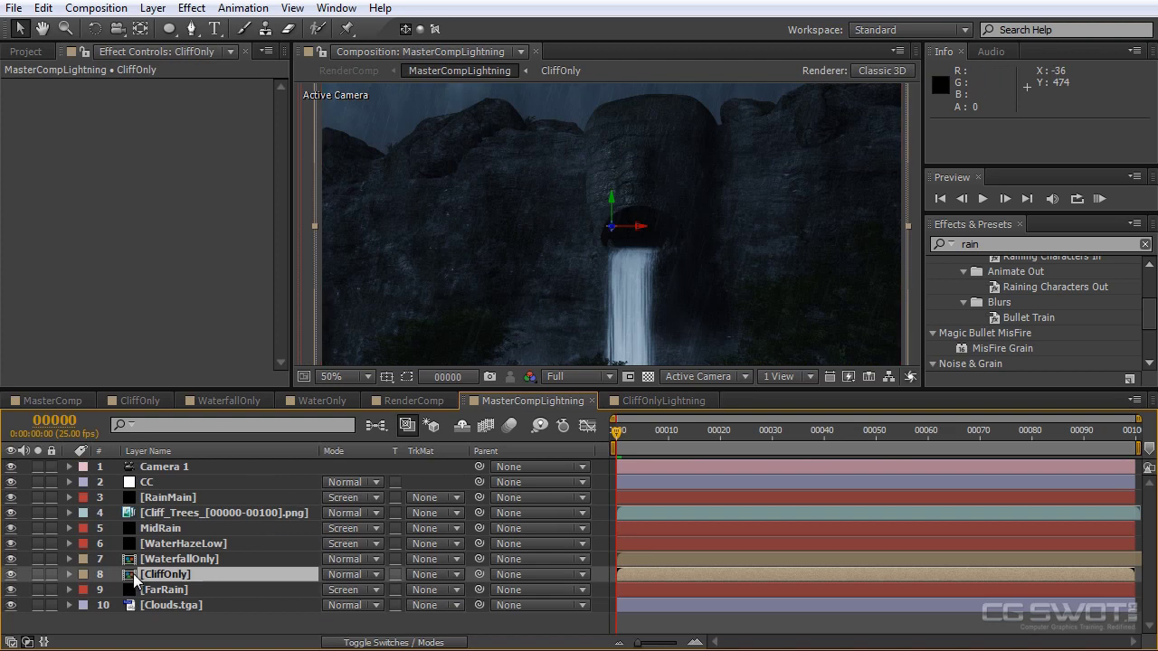
left_click(25, 52)
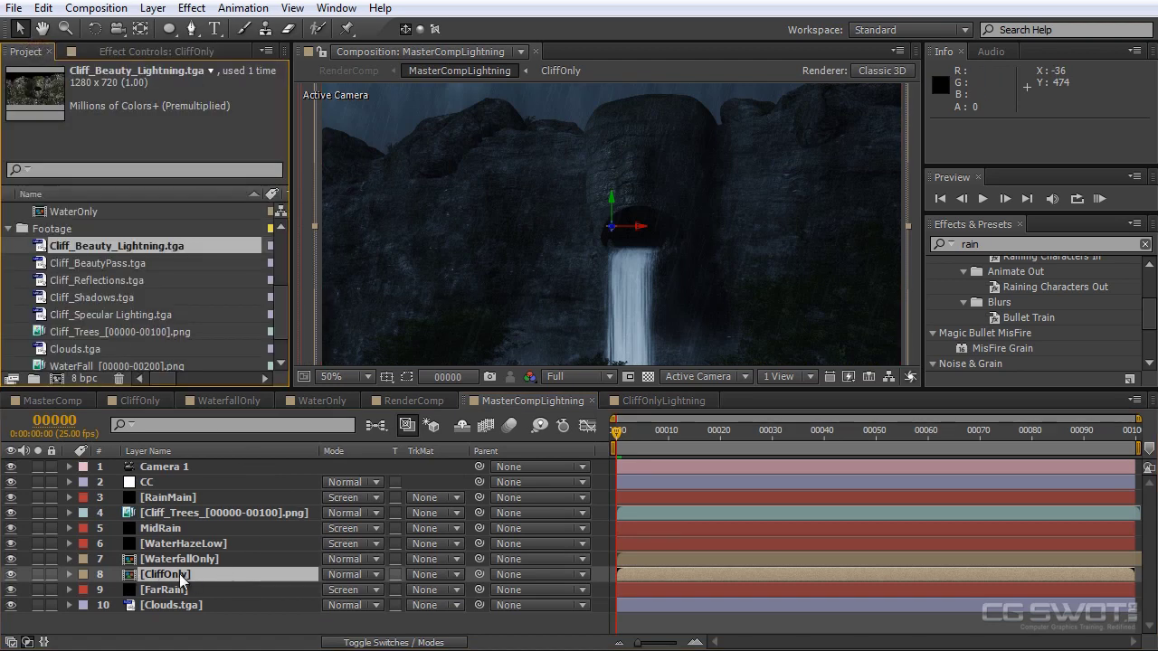
left_click_drag(280, 302, 279, 268)
left_click(94, 242)
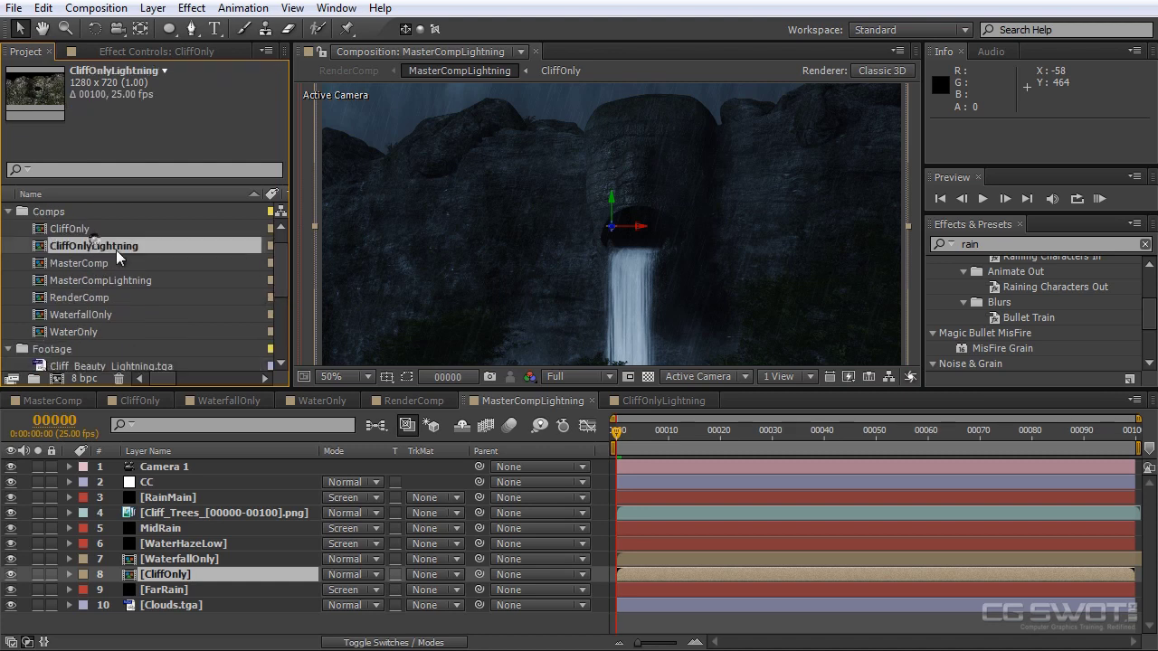
left_click(181, 573)
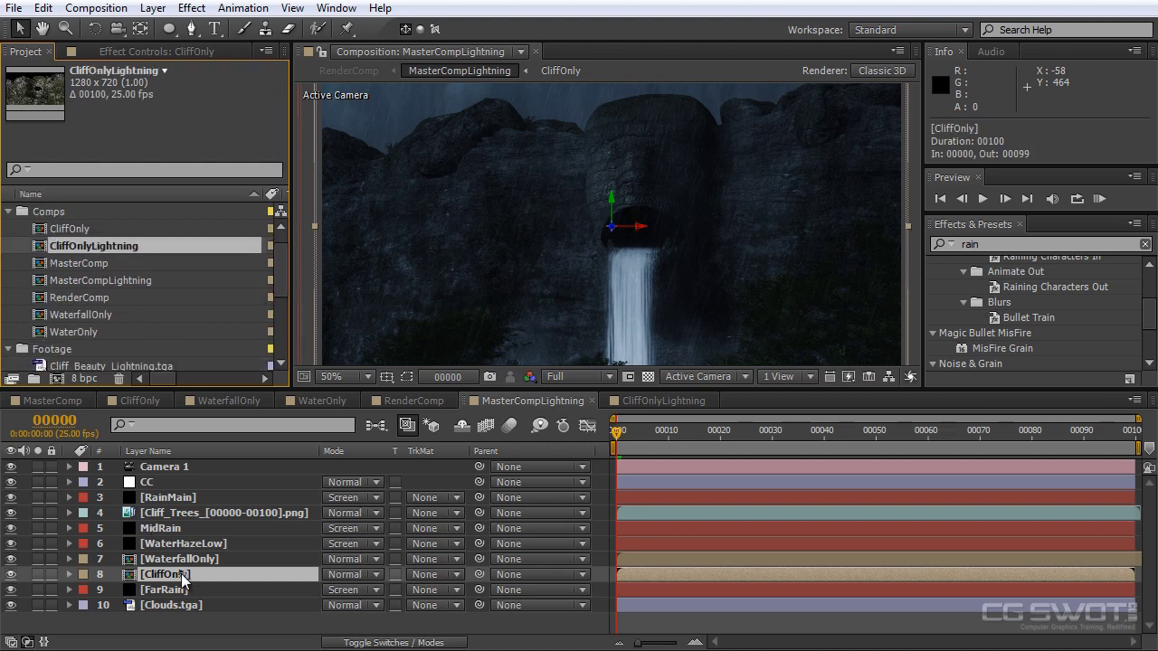
left_click_drag(97, 247, 170, 577)
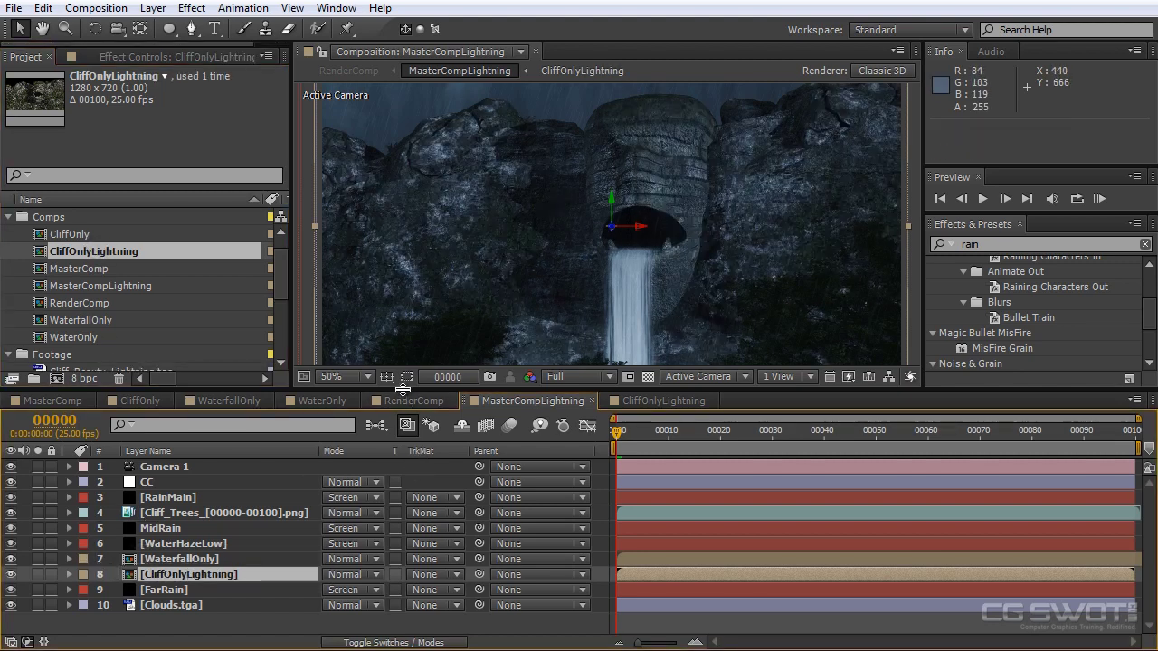
Set the opacity of the WaterHazeLow layer to 48% and of the FarRain layer to 39%
left_click(204, 544)
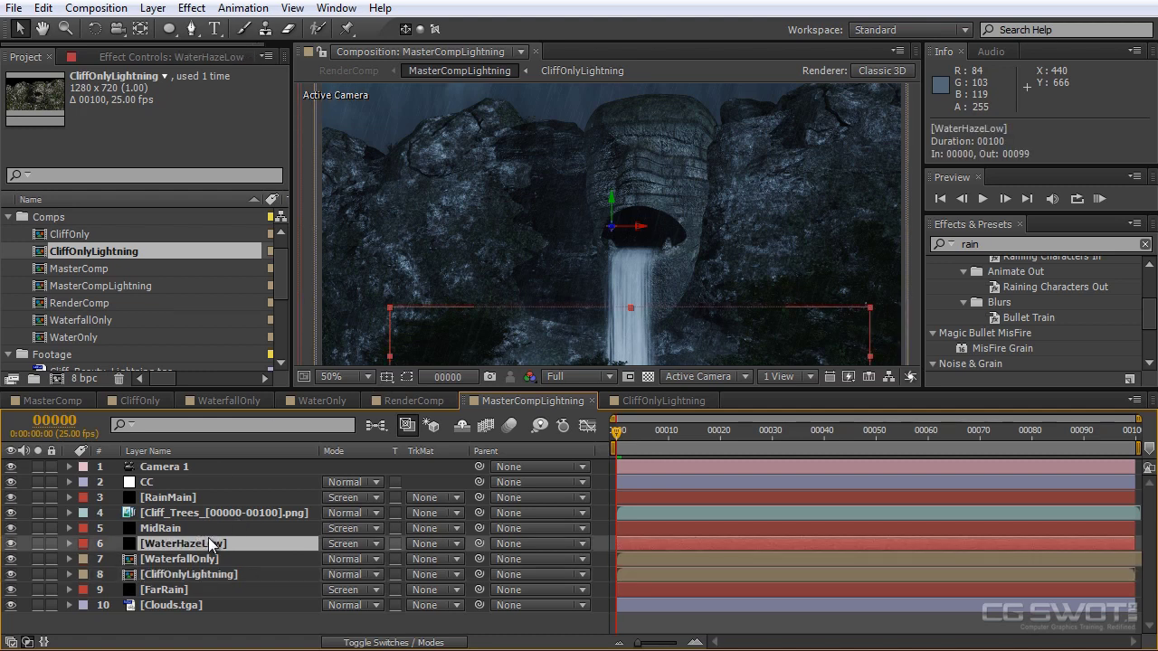
key("t")
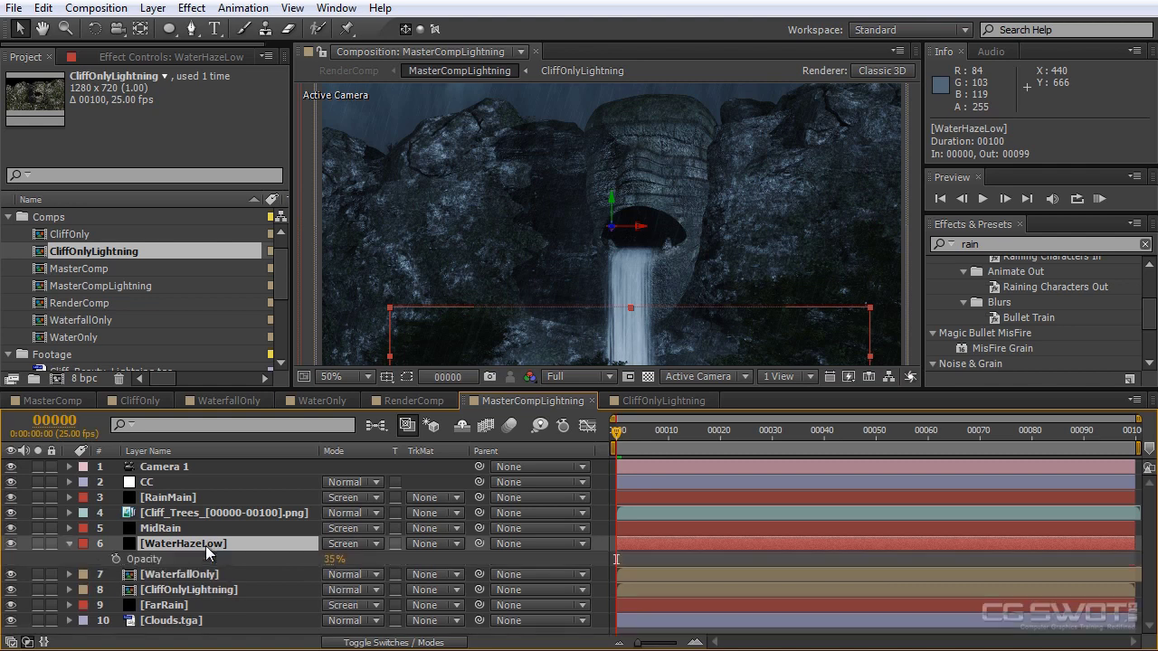
left_click(334, 561)
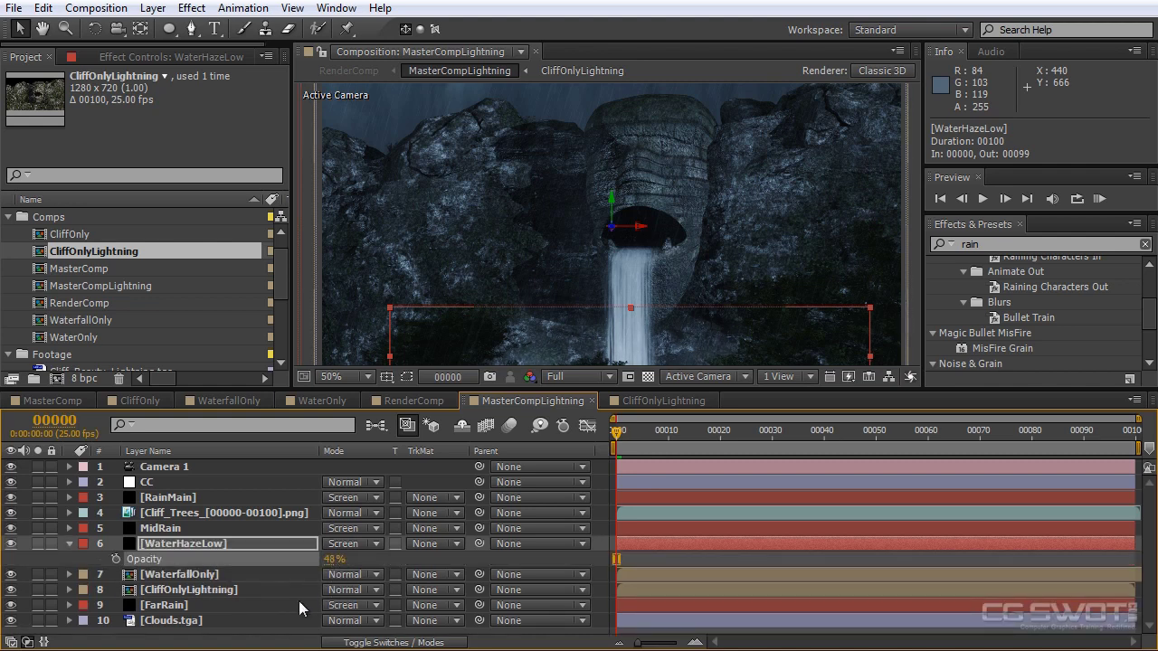
left_click(178, 612)
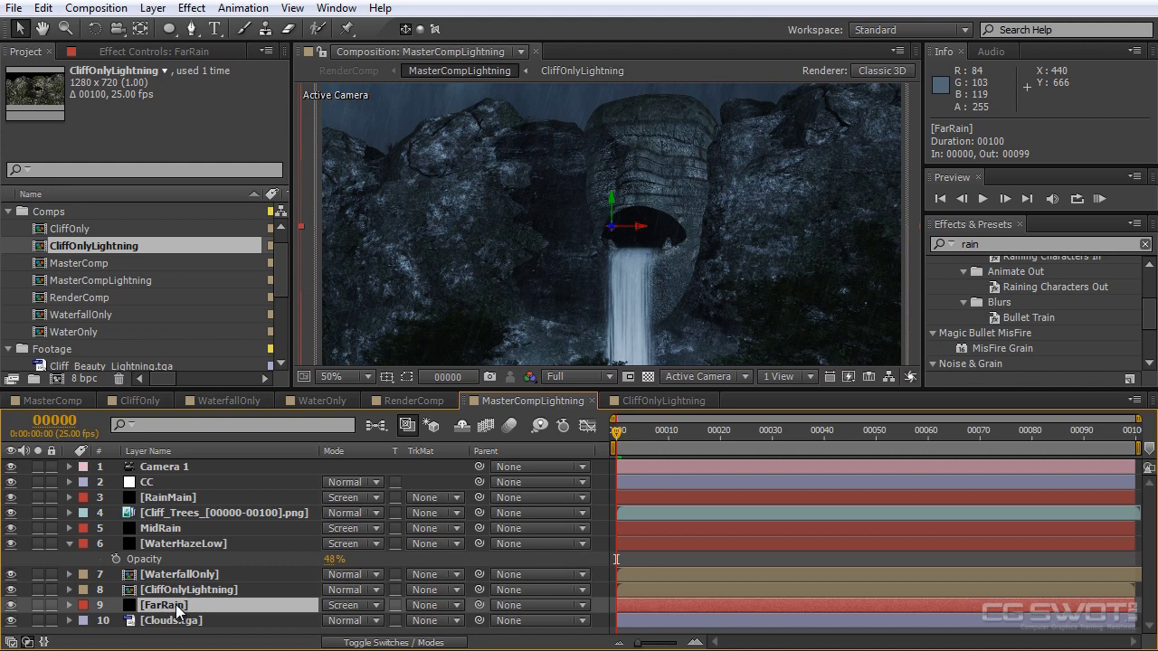
key("t")
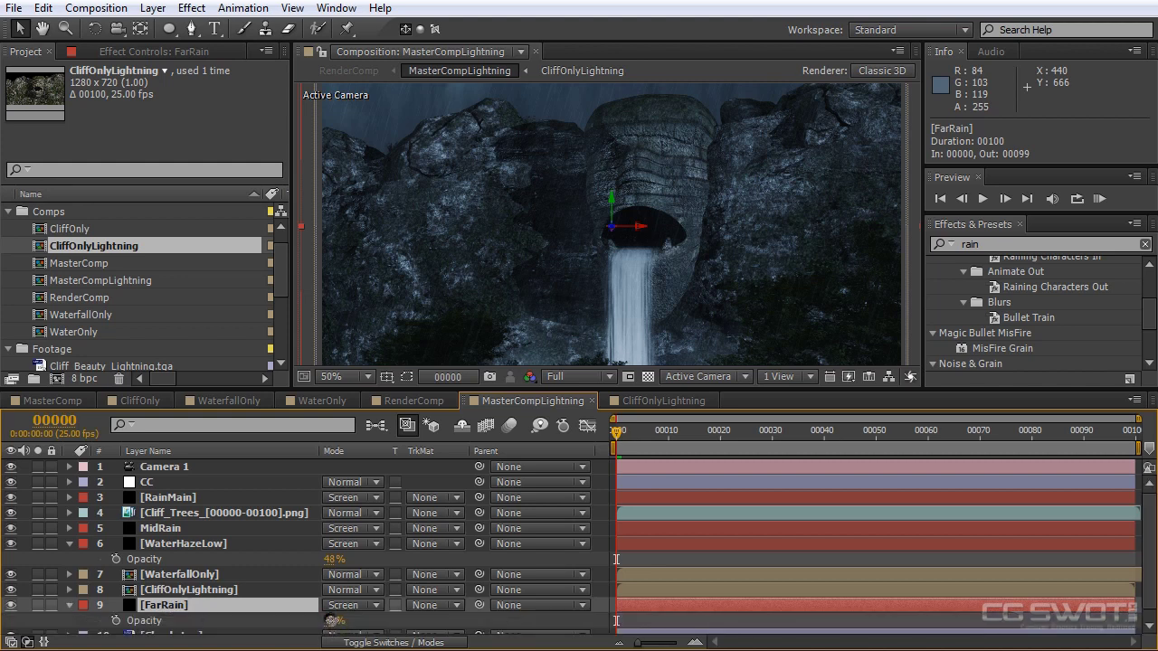
left_click_drag(336, 621, 344, 622)
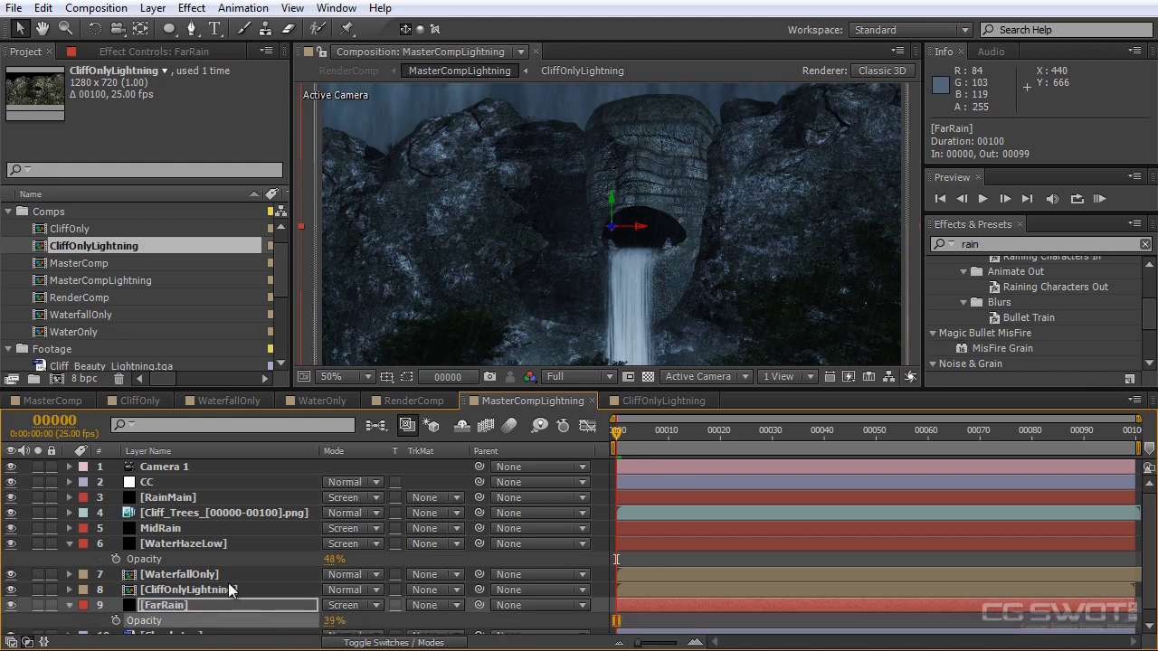
Increase the CC Rainfall drops on the RainMain layer to 19200 and collapse the layer's properties
left_click(177, 498)
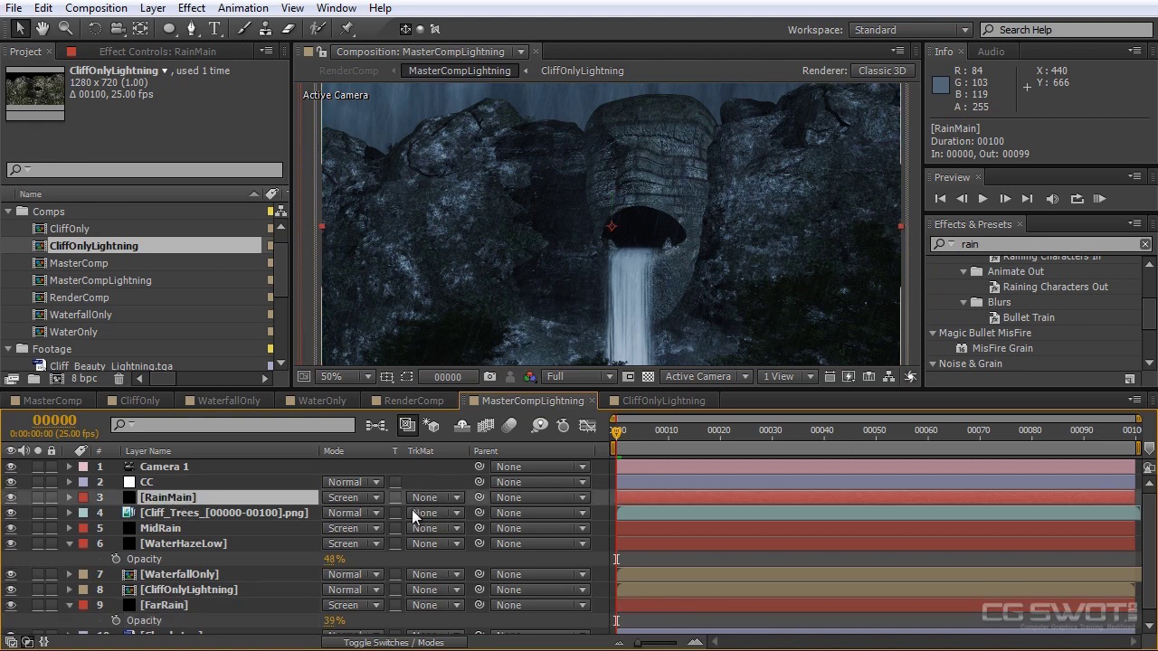
key("t")
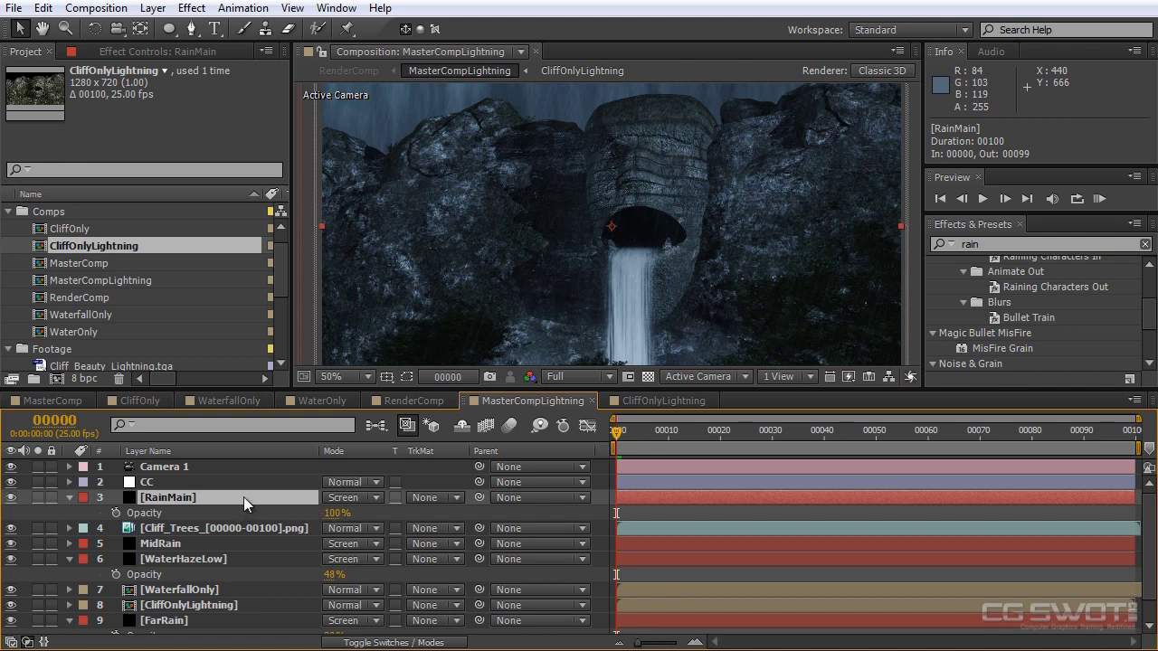
left_click(150, 51)
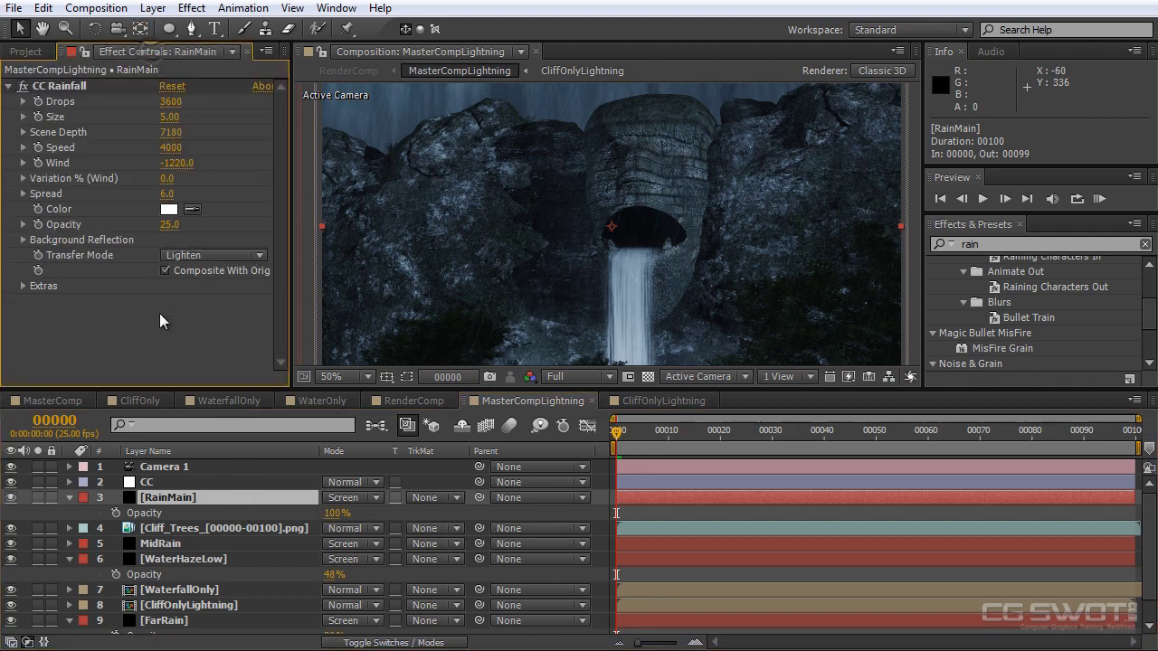
left_click_drag(170, 108, 207, 104)
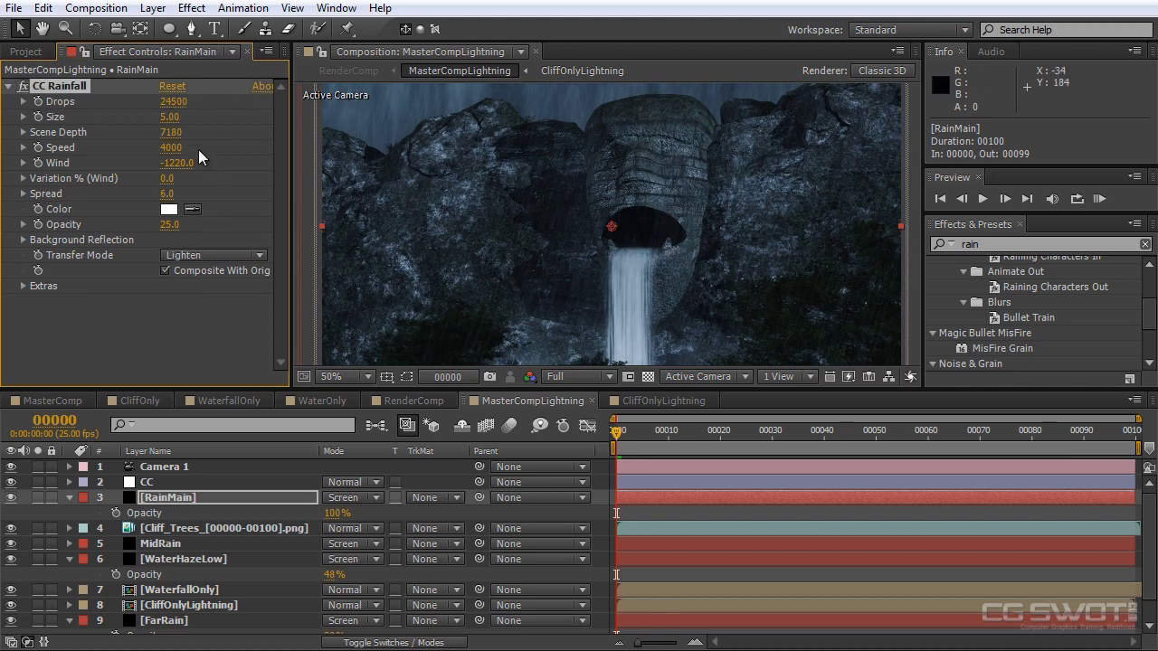
left_click_drag(154, 105, 109, 107)
left_click(197, 355)
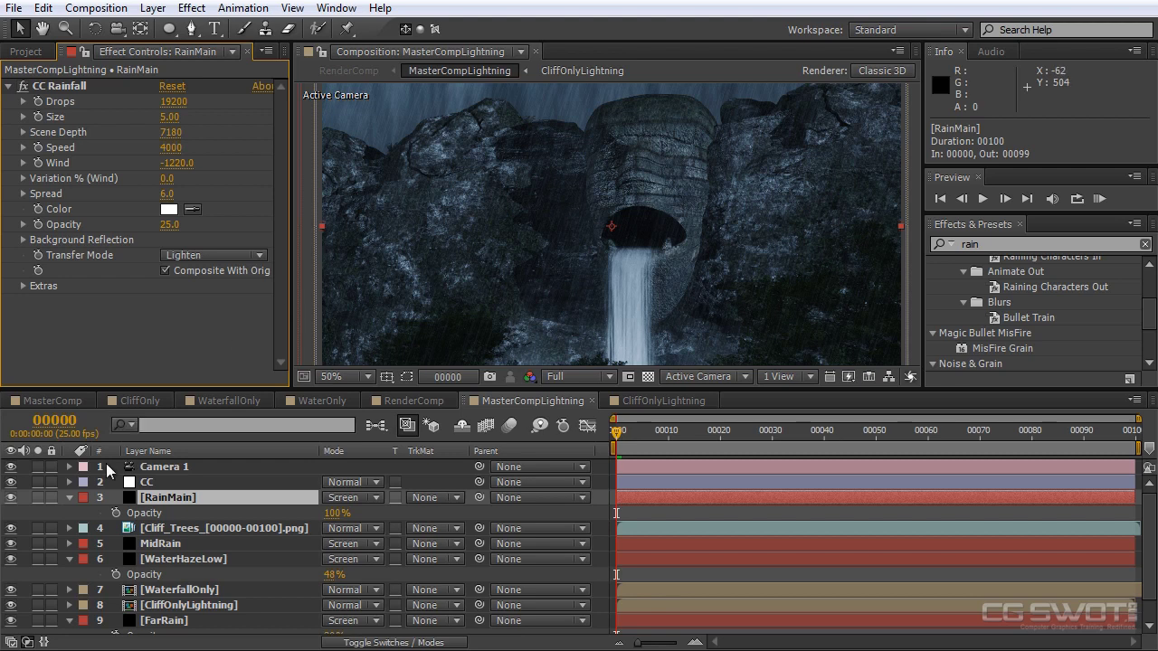
left_click(71, 498)
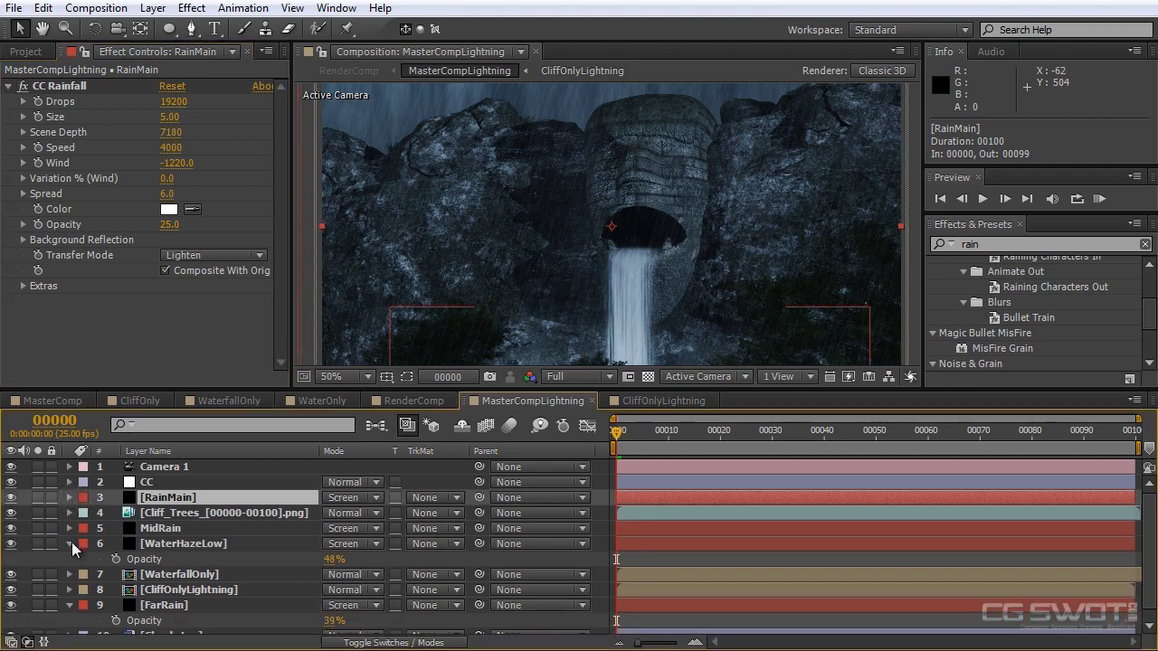
Add a Curves effect to the Cliff_Trees layer and shape its RGB curve to brighten the midtones and highlights
left_click(203, 512)
left_click(146, 188)
right_click(116, 132)
mouse_move(235, 295)
left_click(457, 530)
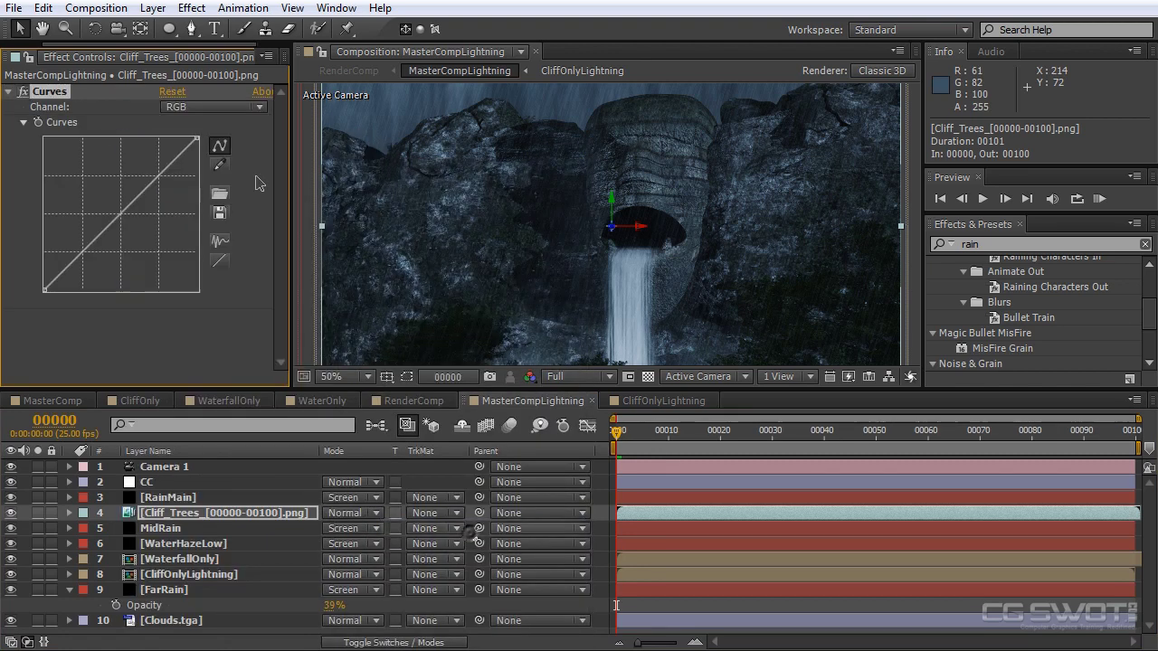
left_click_drag(122, 214, 105, 196)
left_click_drag(82, 236, 83, 238)
left_click_drag(107, 195, 124, 163)
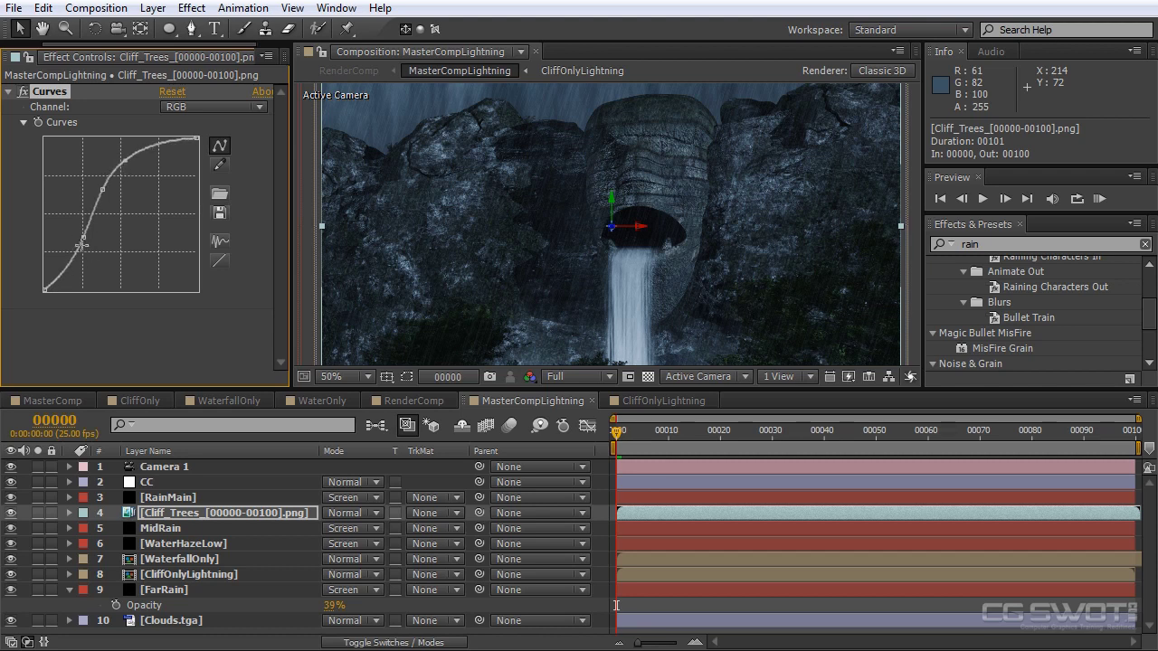
left_click_drag(82, 241, 80, 242)
Set the opacity of the MidRain layer to 41%
left_click(181, 529)
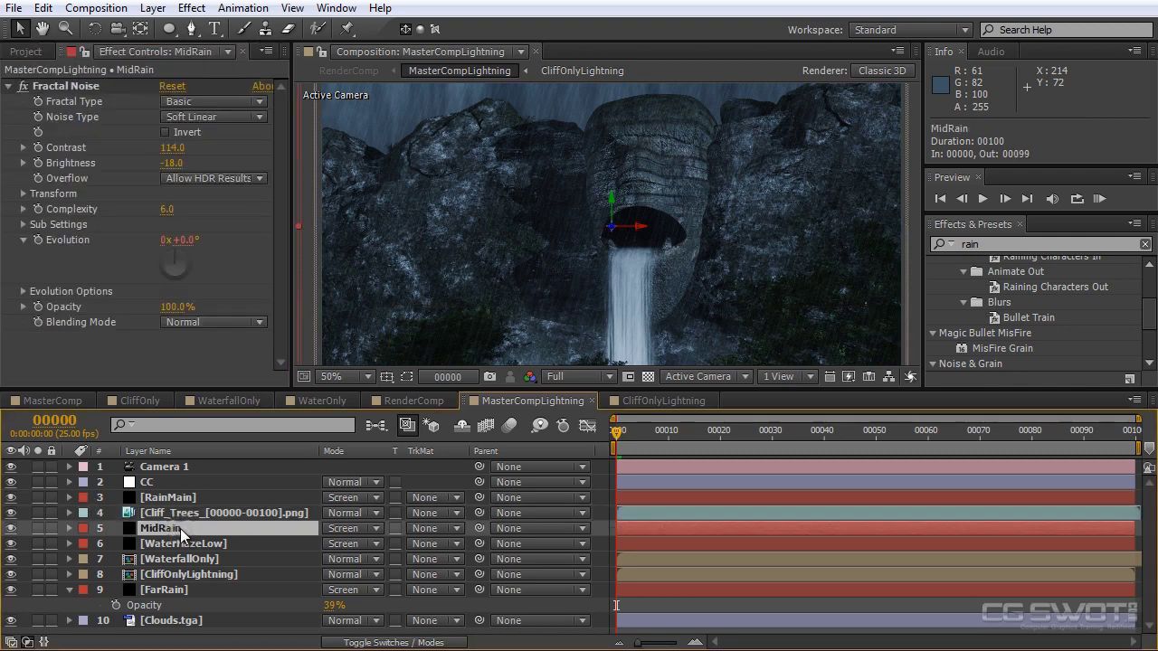
key("t")
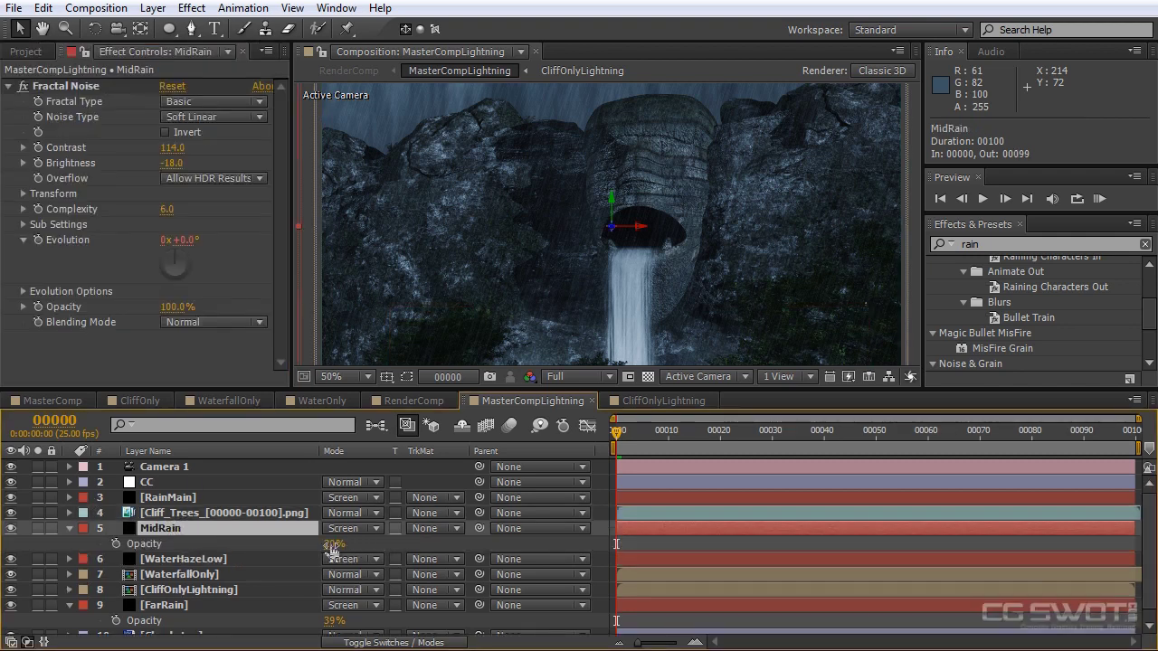
left_click_drag(331, 544, 346, 544)
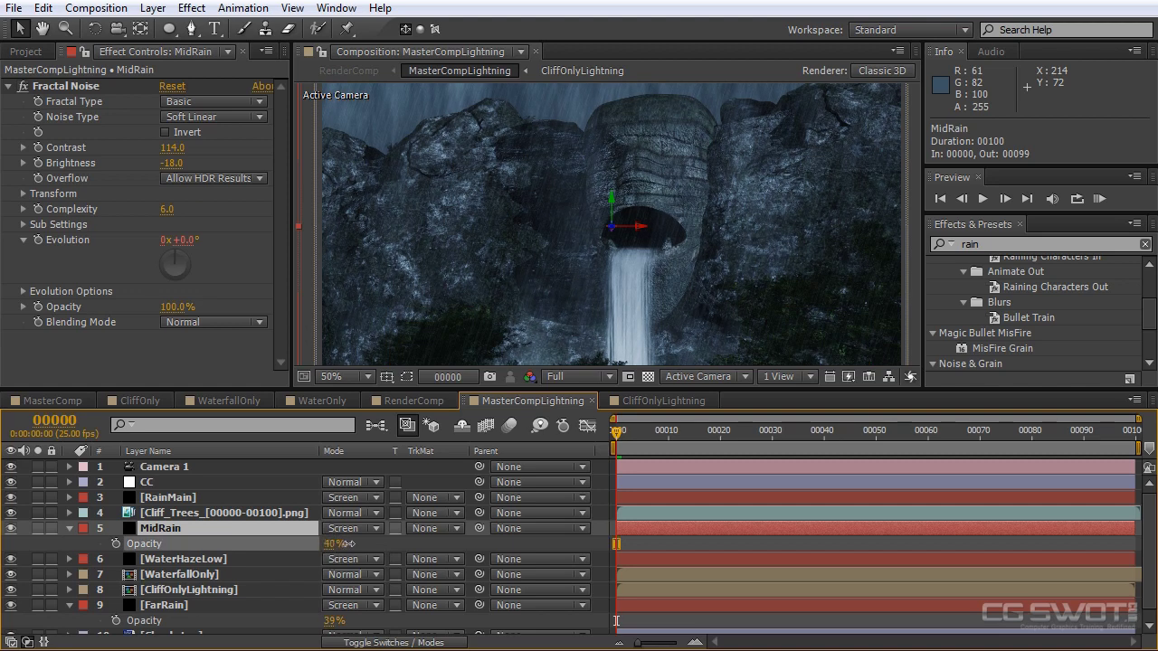
Add an Exposure effect to the CC adjustment layer with exposure 0.79 and gamma correction 0.78
left_click(170, 483)
left_click(8, 86)
left_click(8, 101)
left_click(22, 148)
right_click(102, 152)
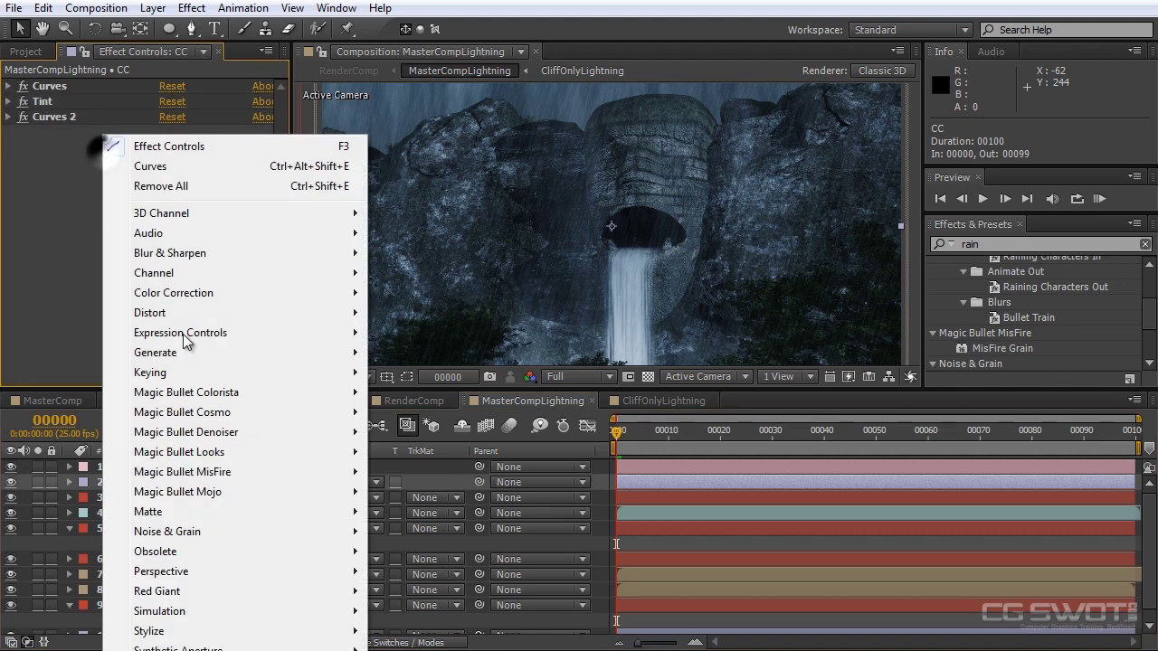
mouse_move(207, 293)
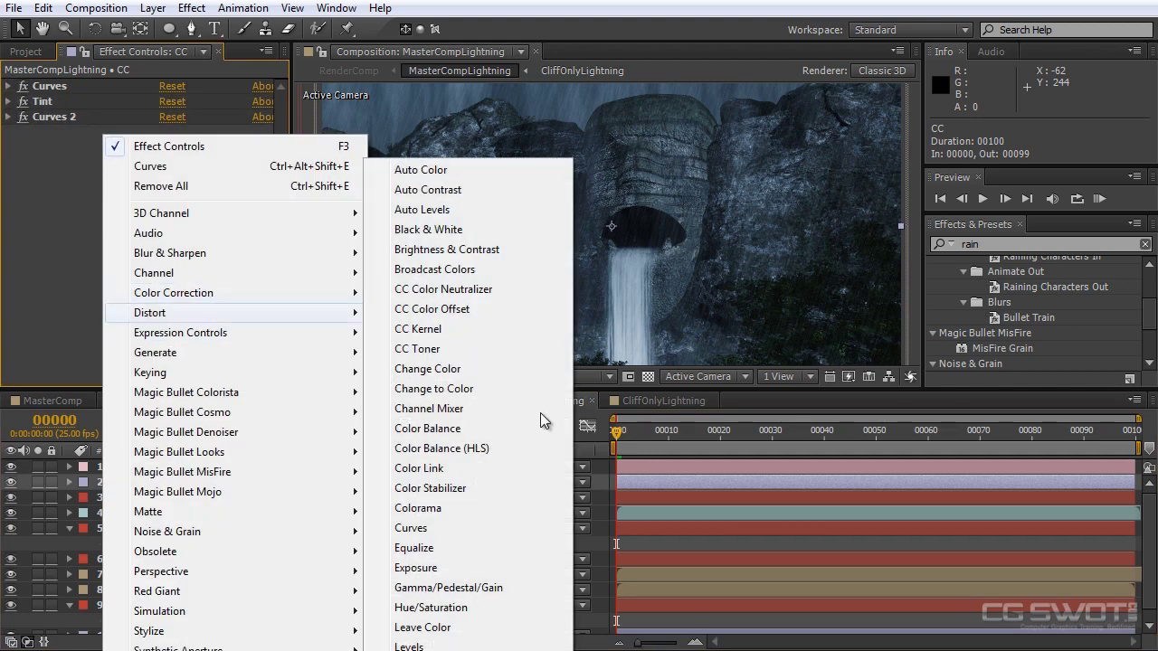
left_click(452, 568)
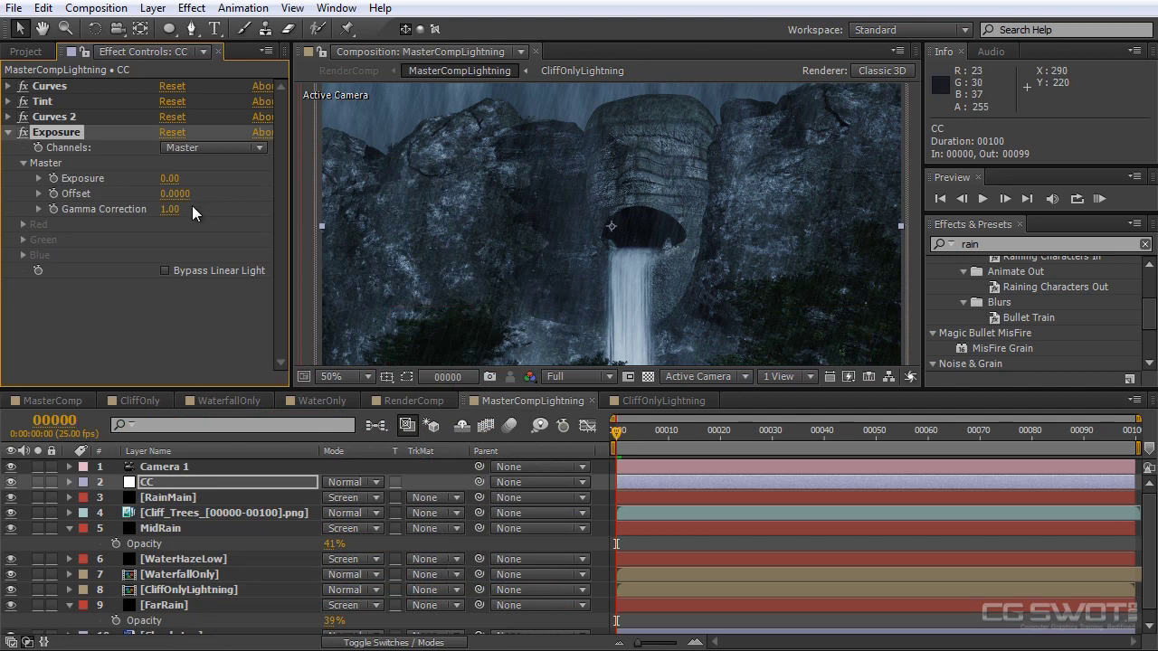
left_click_drag(172, 179, 242, 178)
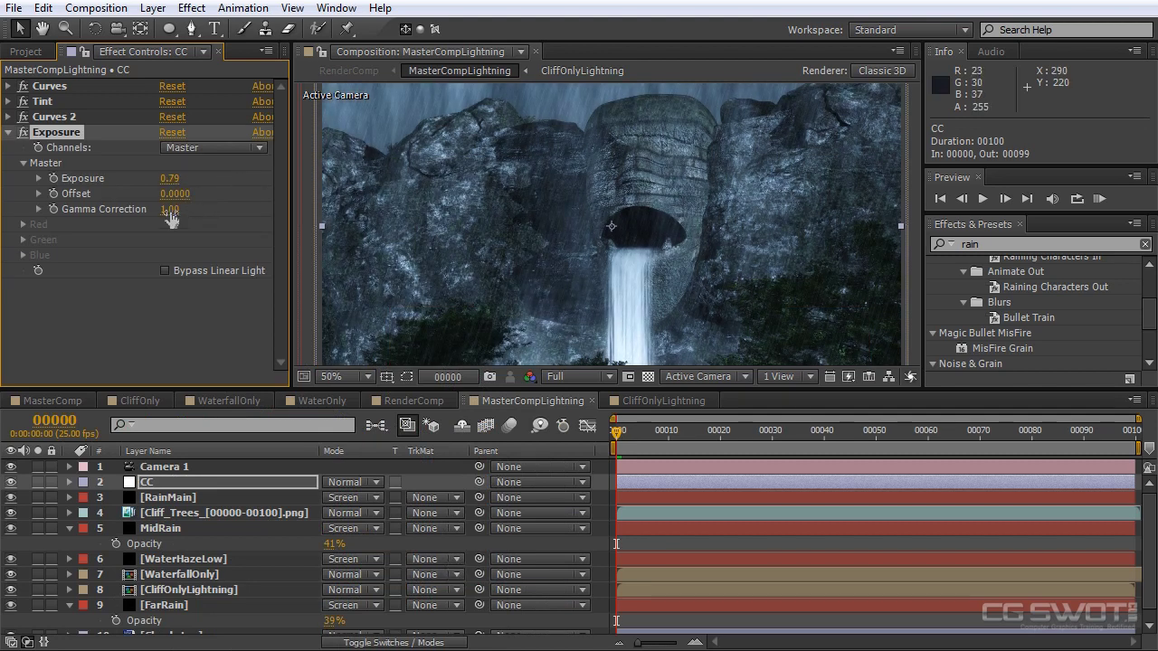
left_click_drag(169, 210, 157, 211)
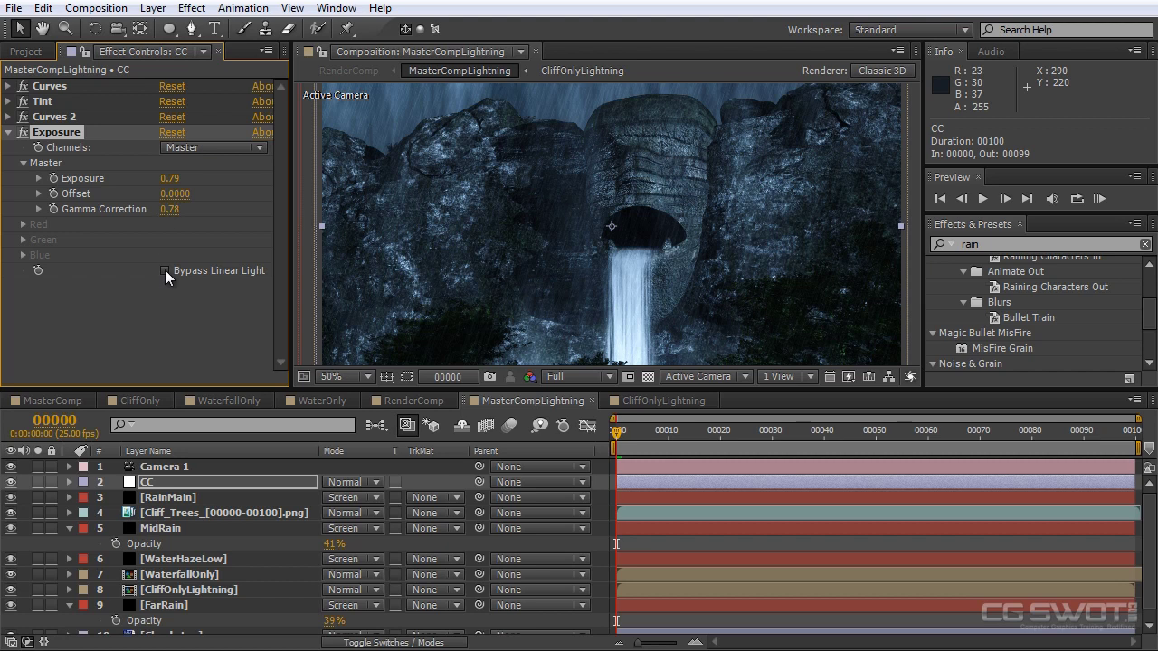
left_click(68, 523)
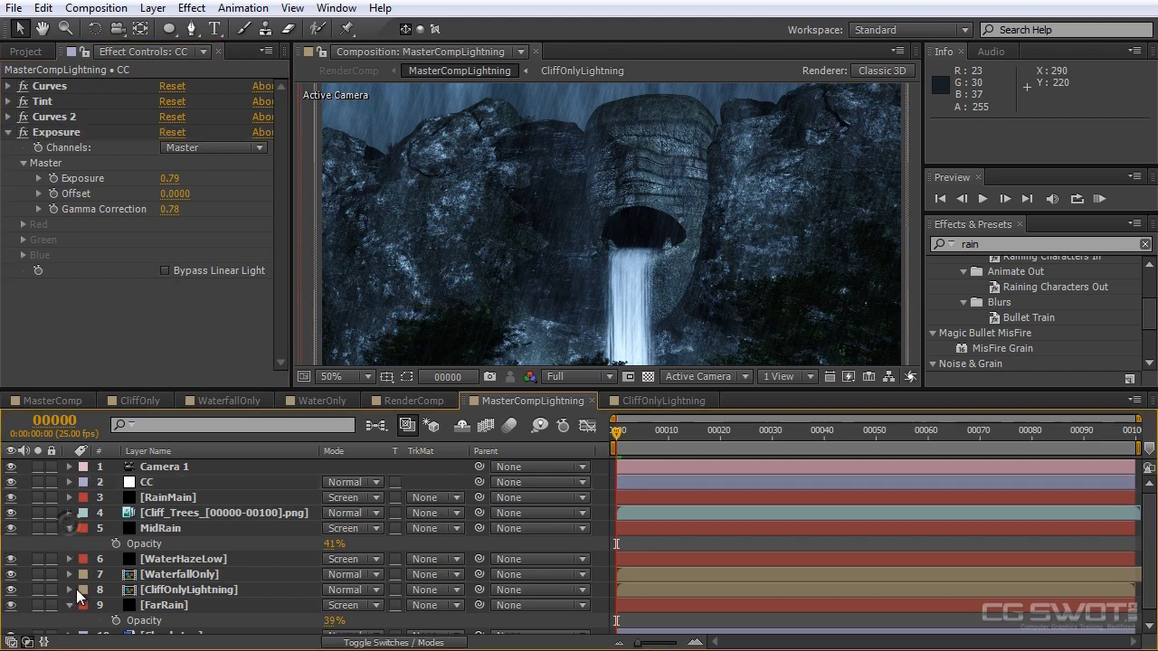
Collapse the properties of the MidRain and FarRain layers and select the Clouds.tga layer
left_click(72, 530)
left_click(71, 590)
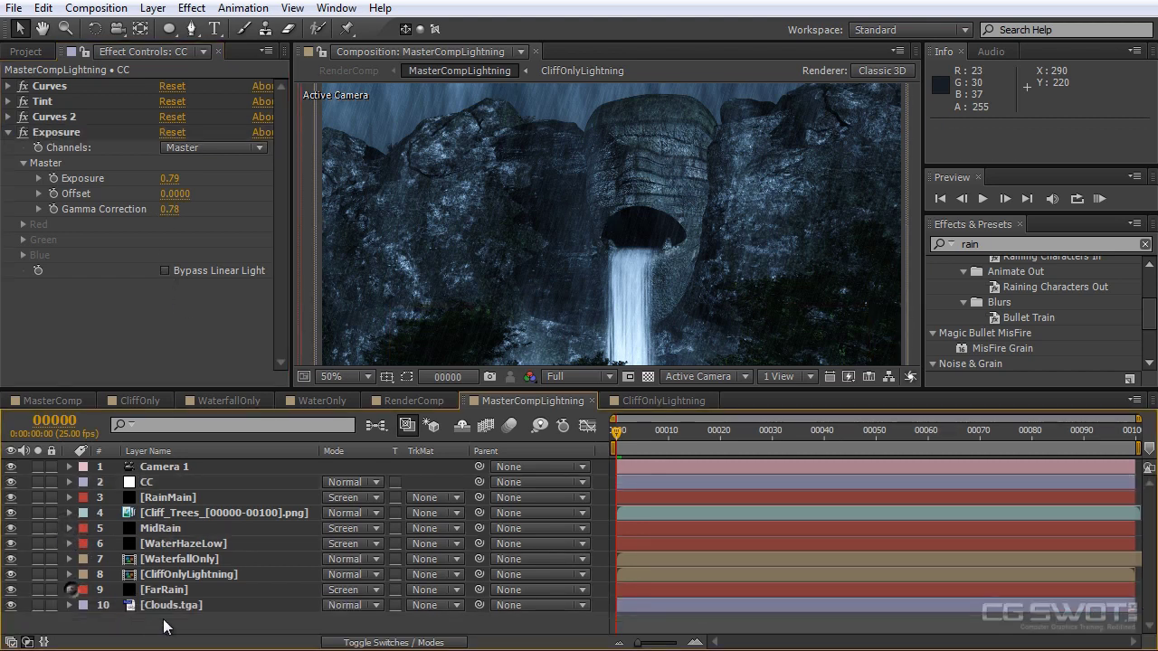
left_click(175, 606)
left_click(155, 333)
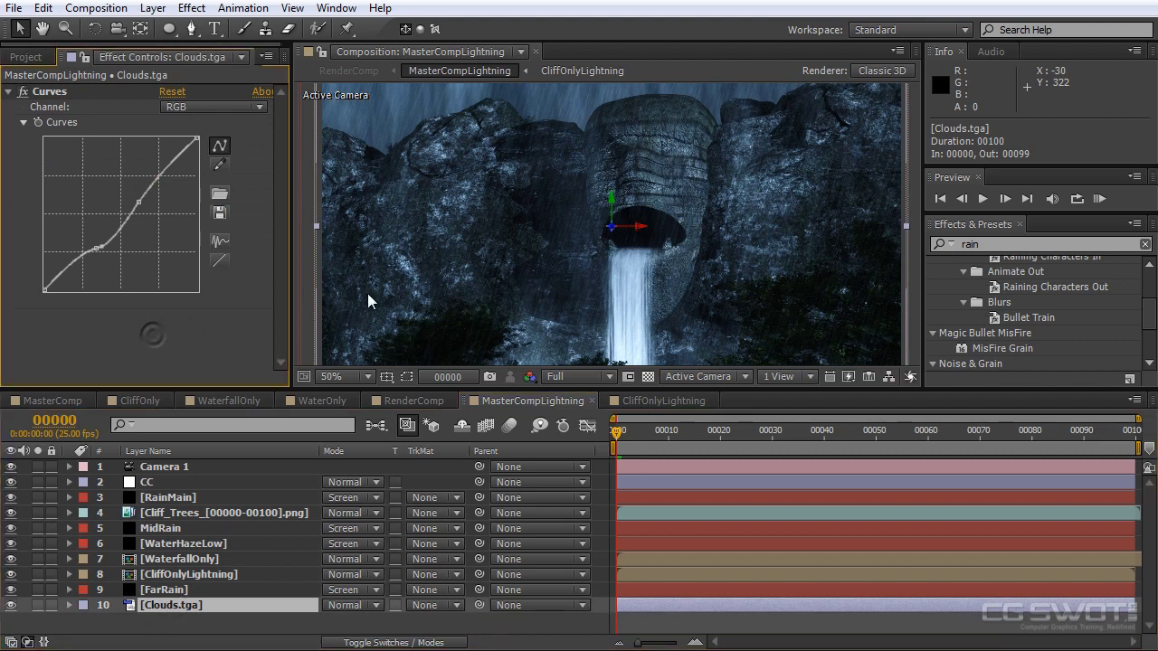
Solo the Clouds.tga layer and try an Exposure effect on it with exposure 0.78 and gamma correction 0.59
right_click(130, 342)
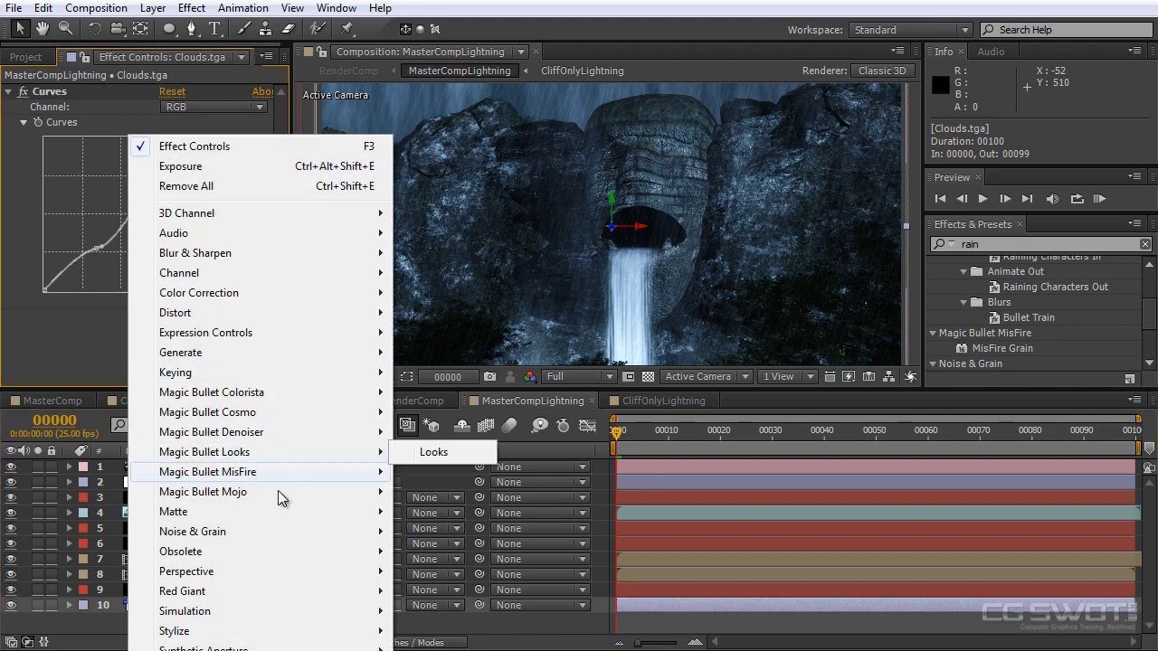
mouse_move(266, 291)
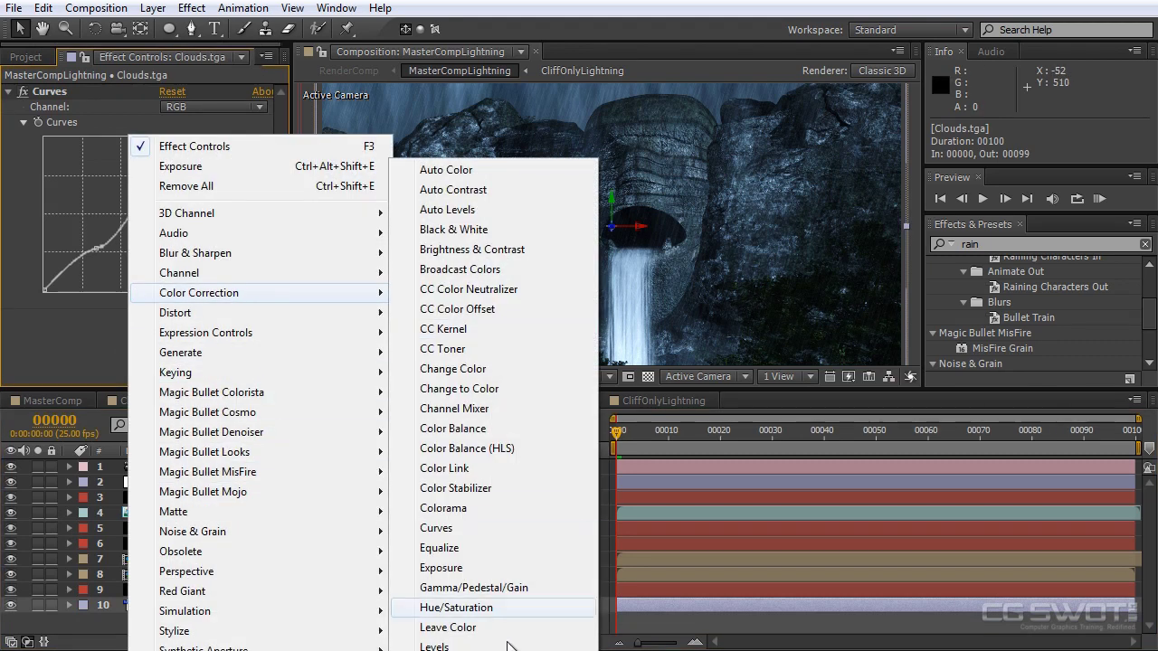
left_click(500, 565)
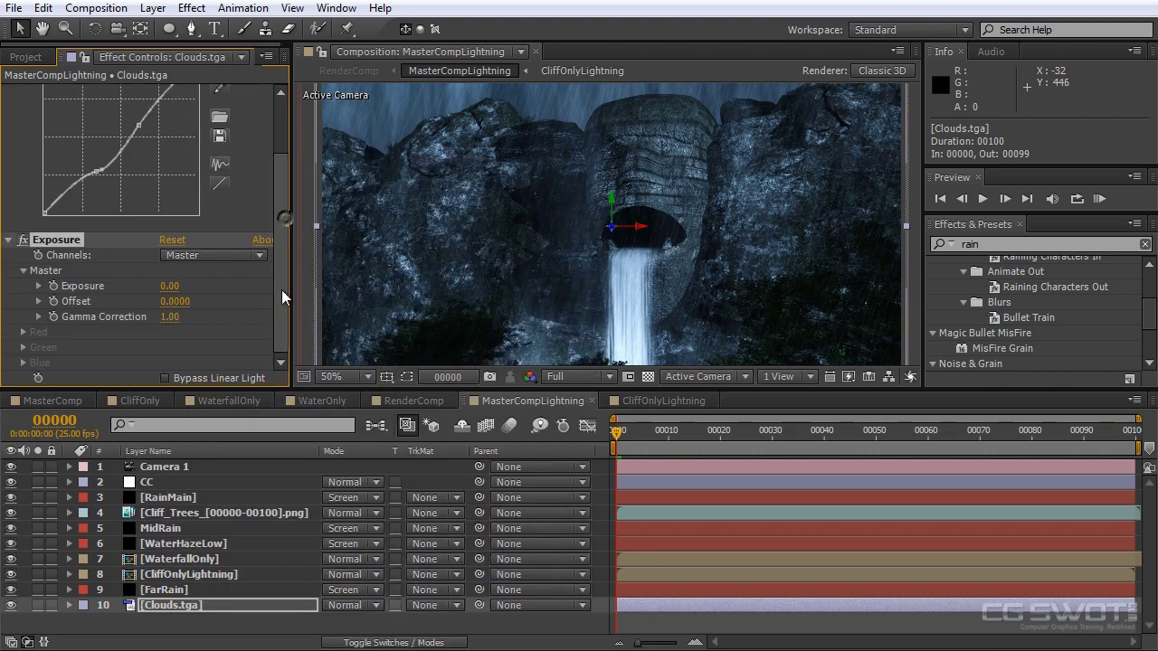
left_click_drag(170, 286, 255, 286)
left_click_drag(169, 317, 160, 317)
left_click(38, 606)
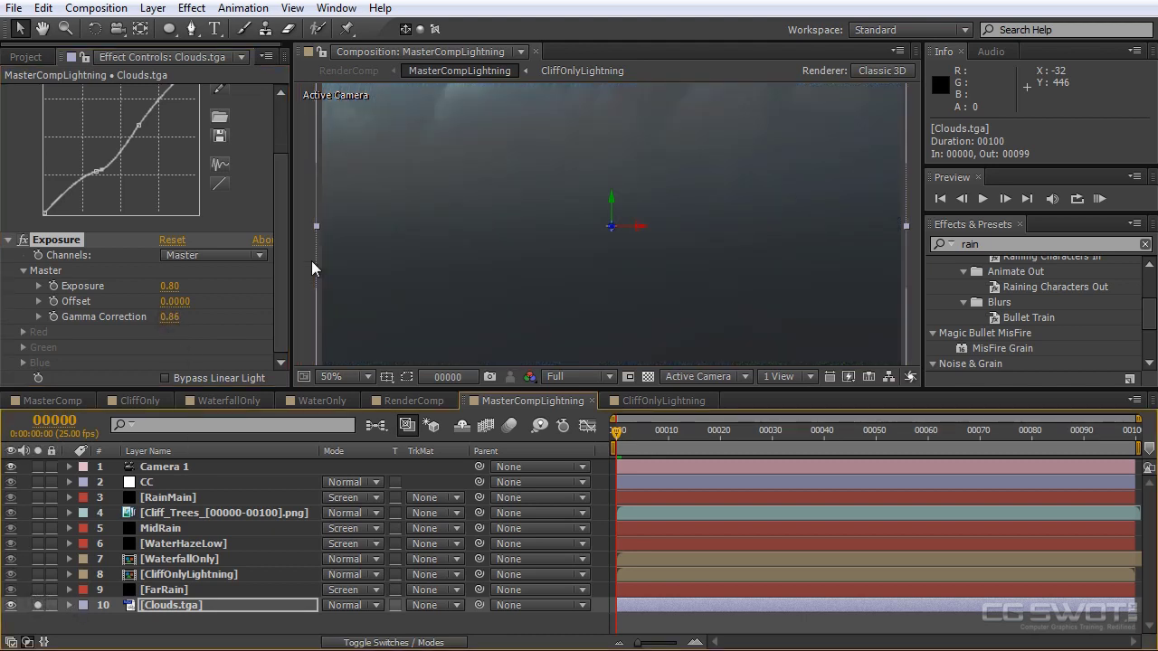
left_click_drag(561, 232, 562, 274)
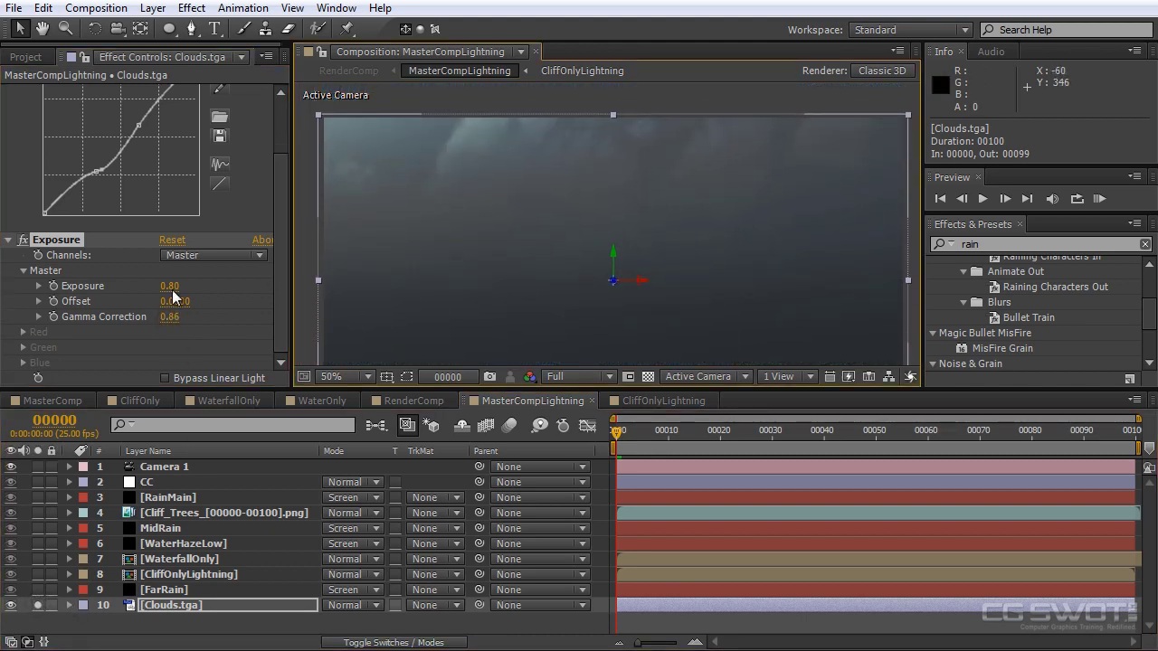
left_click_drag(170, 287, 149, 317)
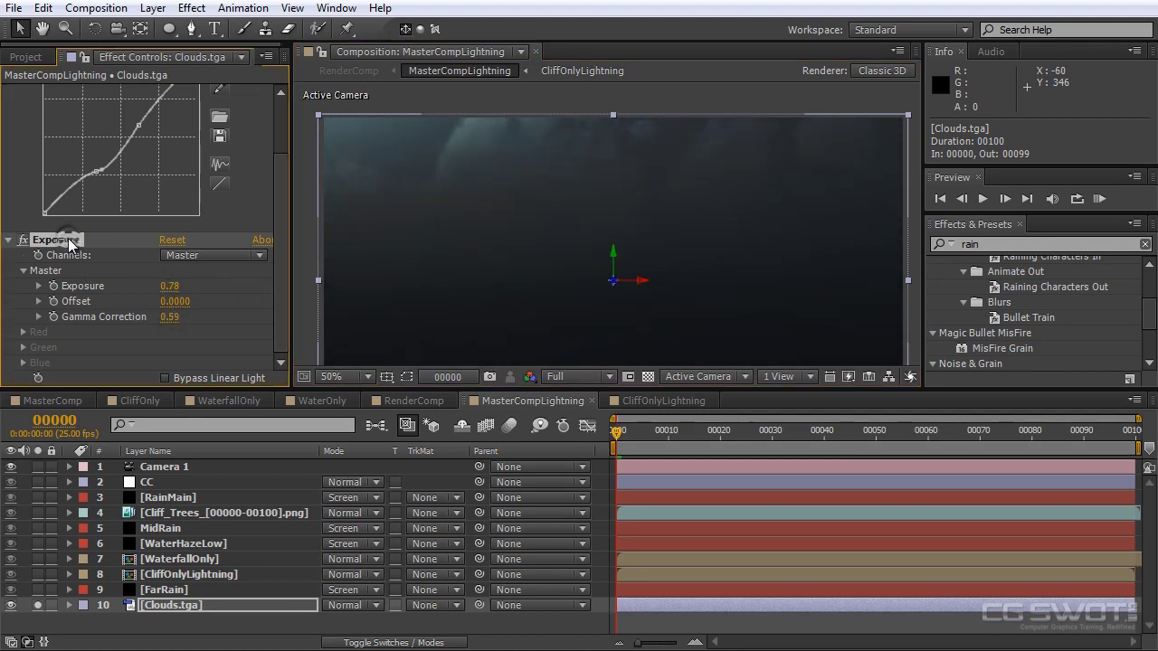
key("Delete")
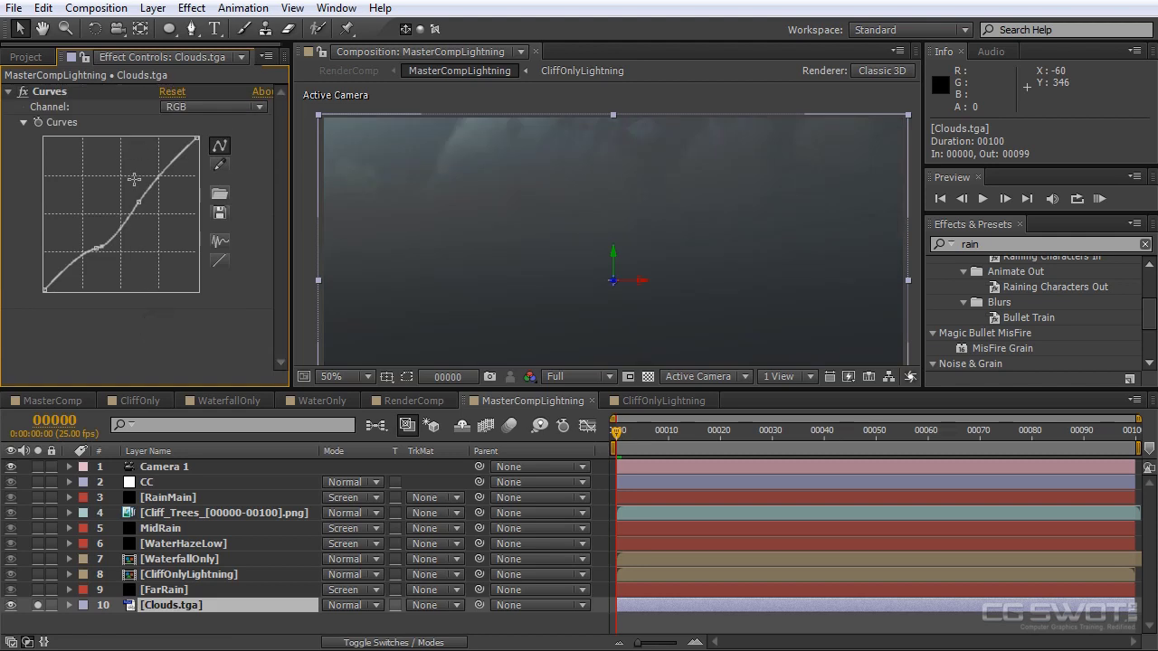
Remove the Curves effect from the Clouds.tga layer
left_click(21, 92)
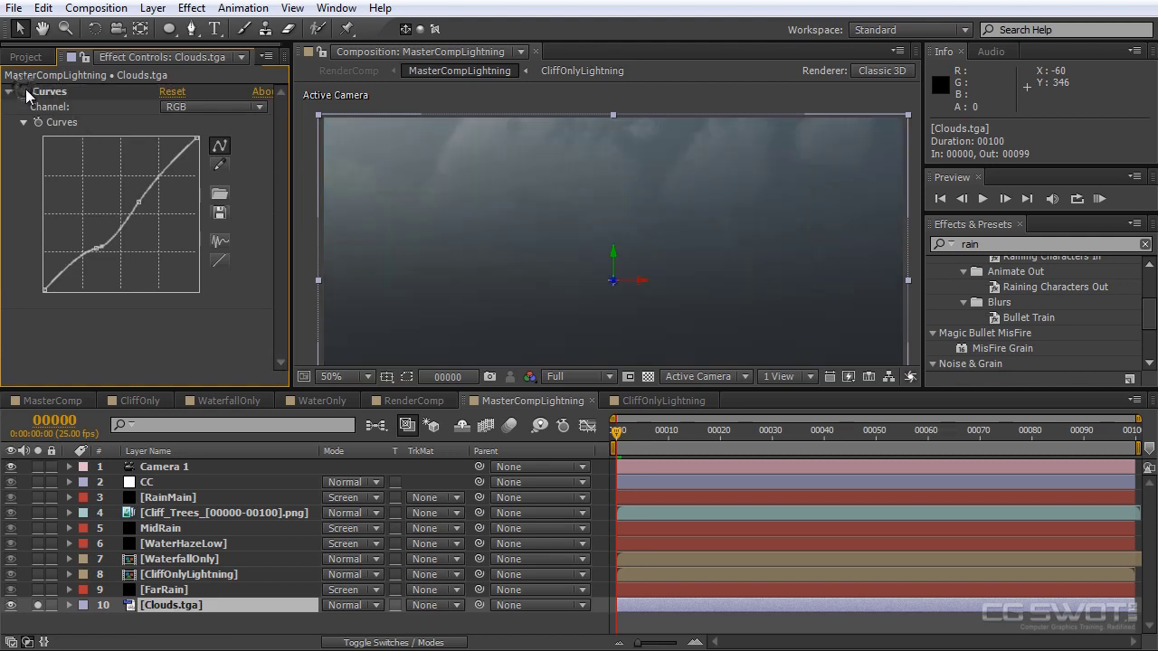
left_click(54, 92)
key("Delete")
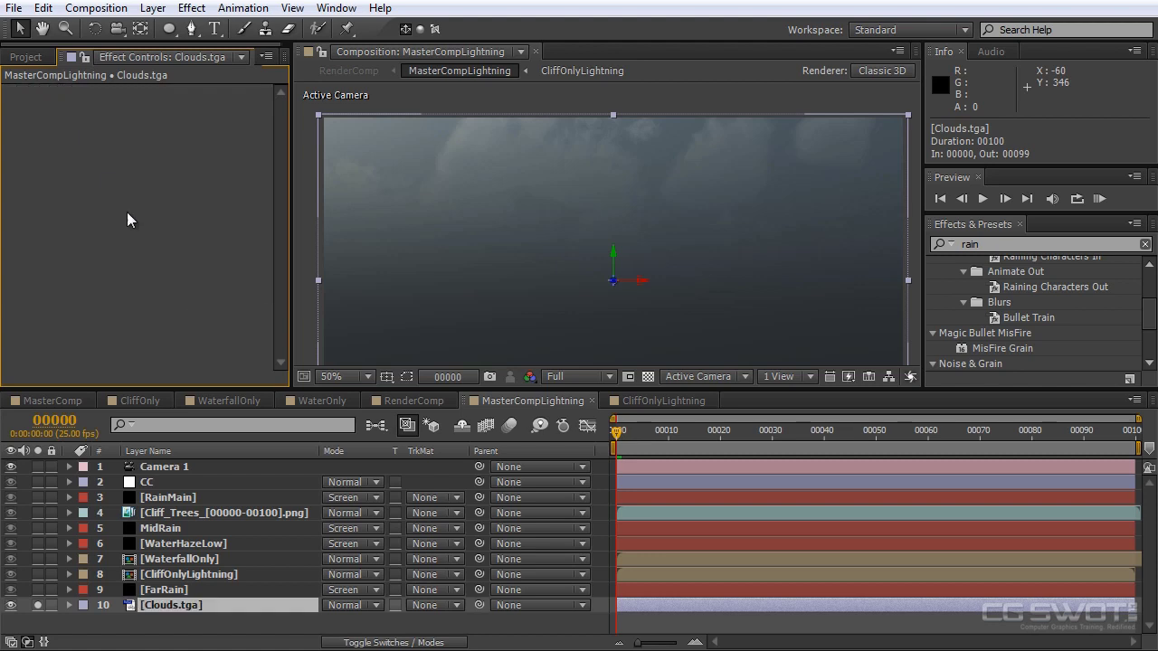
Add an Exposure effect to the Clouds.tga layer with exposure 1.34 and gamma correction 0.55
right_click(122, 158)
mouse_move(217, 295)
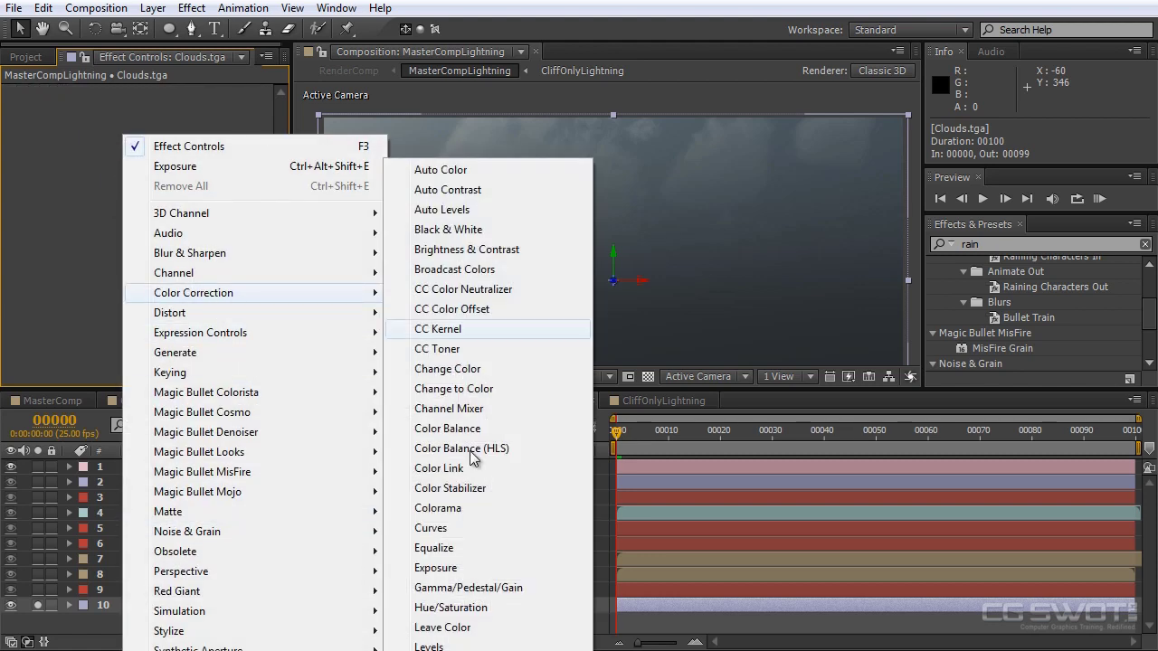
left_click(478, 568)
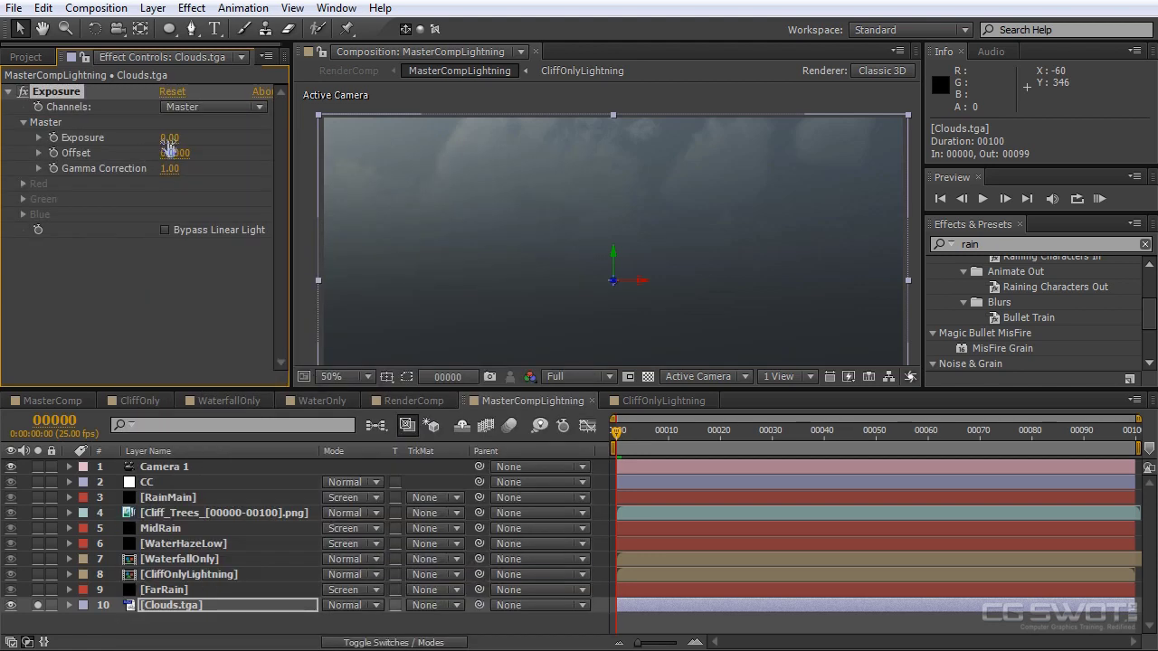
left_click_drag(170, 136, 271, 137)
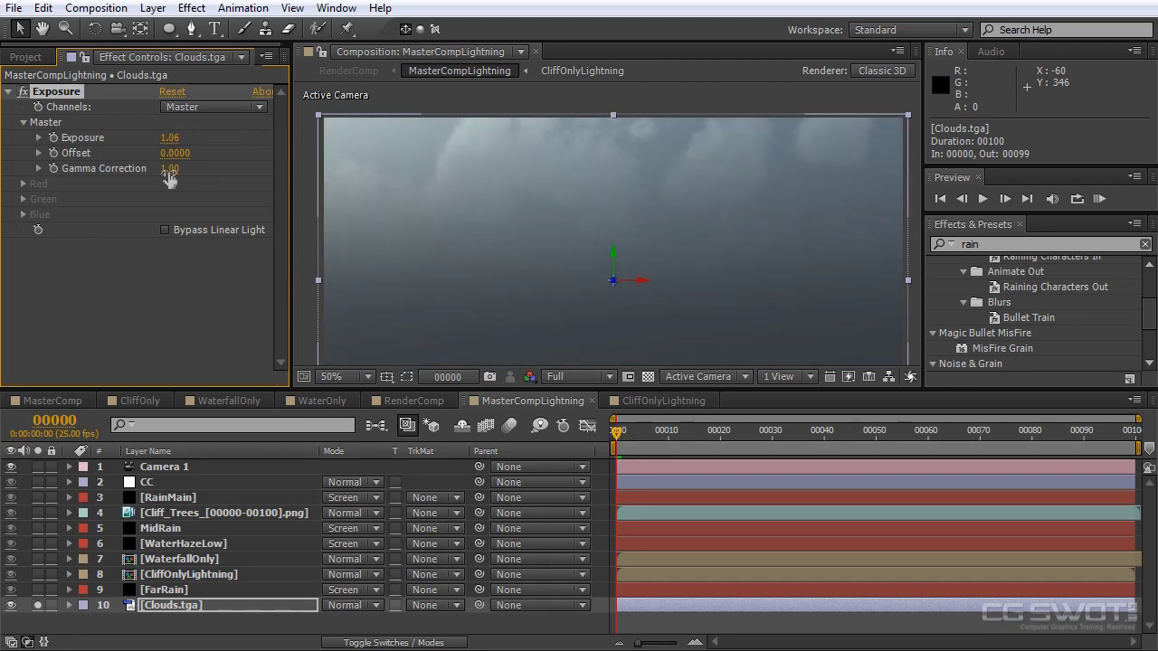
left_click_drag(166, 171, 130, 172)
left_click_drag(172, 137, 198, 137)
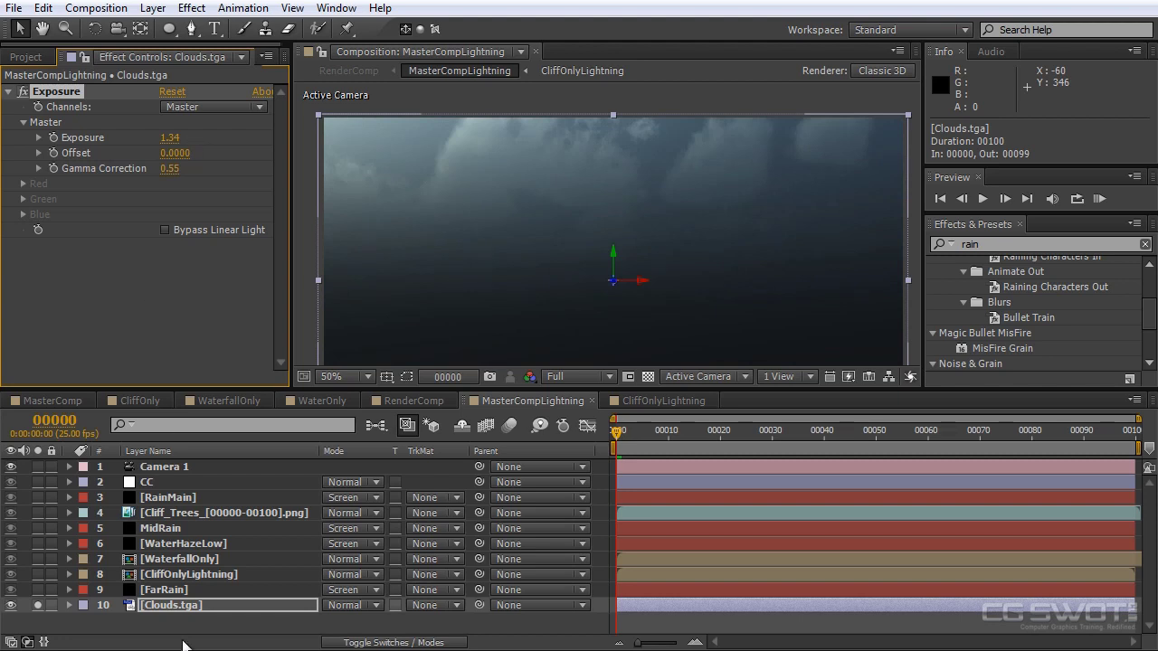
Duplicate the Clouds.tga layer and set the upper copy's blending mode to Add
key("ctrl+d")
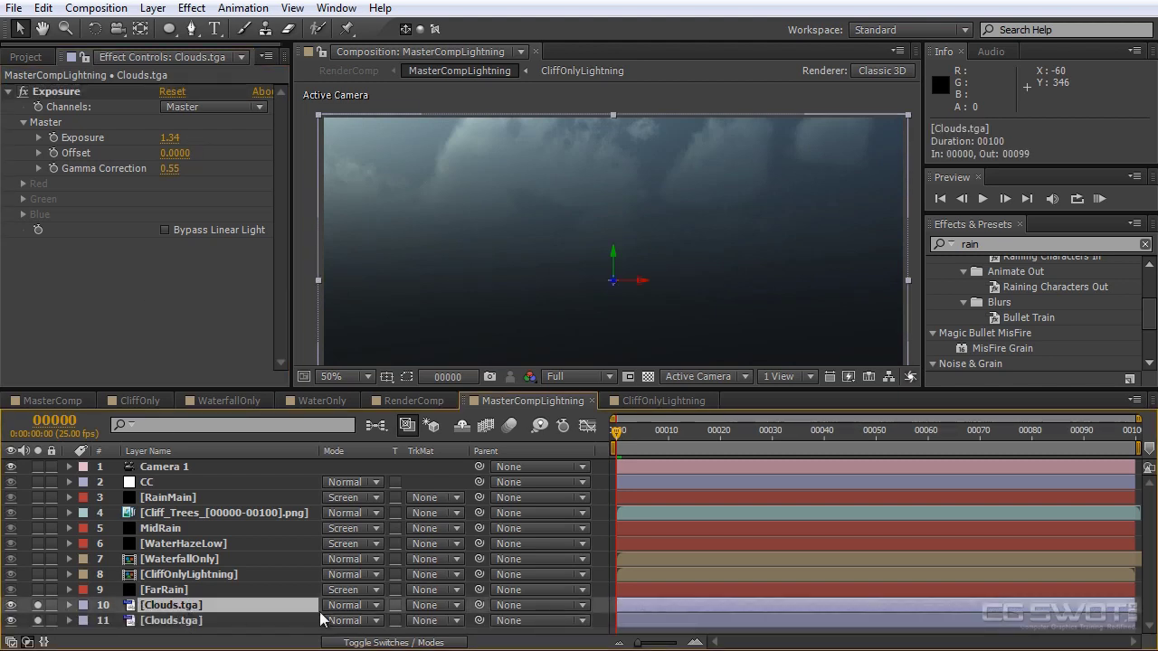
left_click(371, 605)
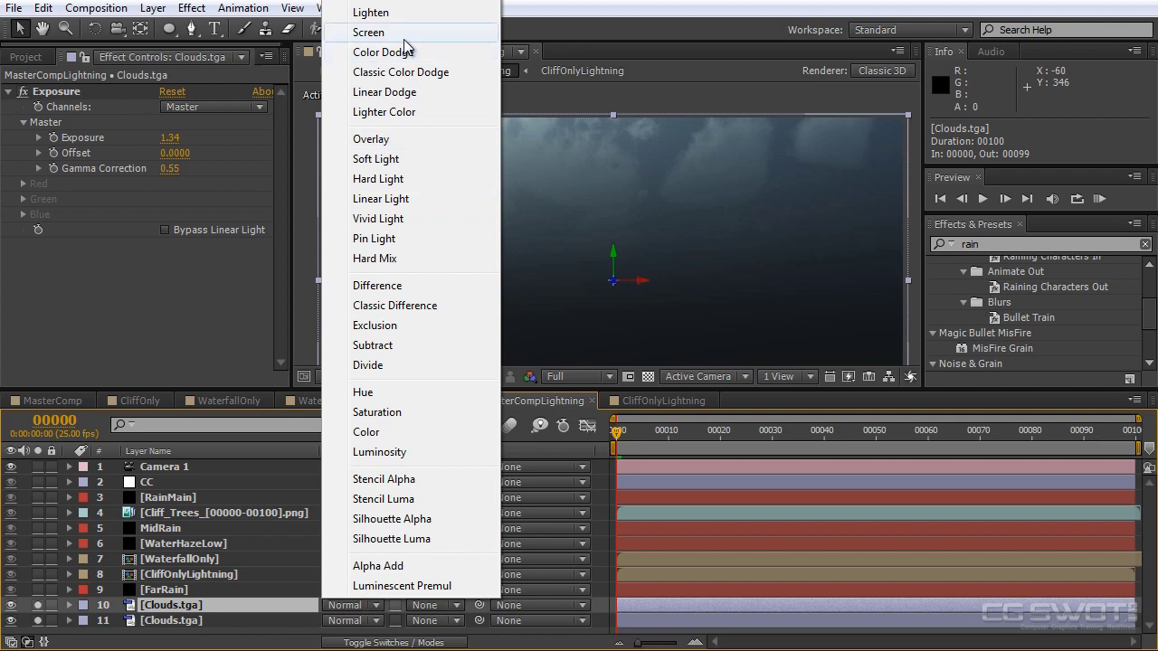
left_click(364, 33)
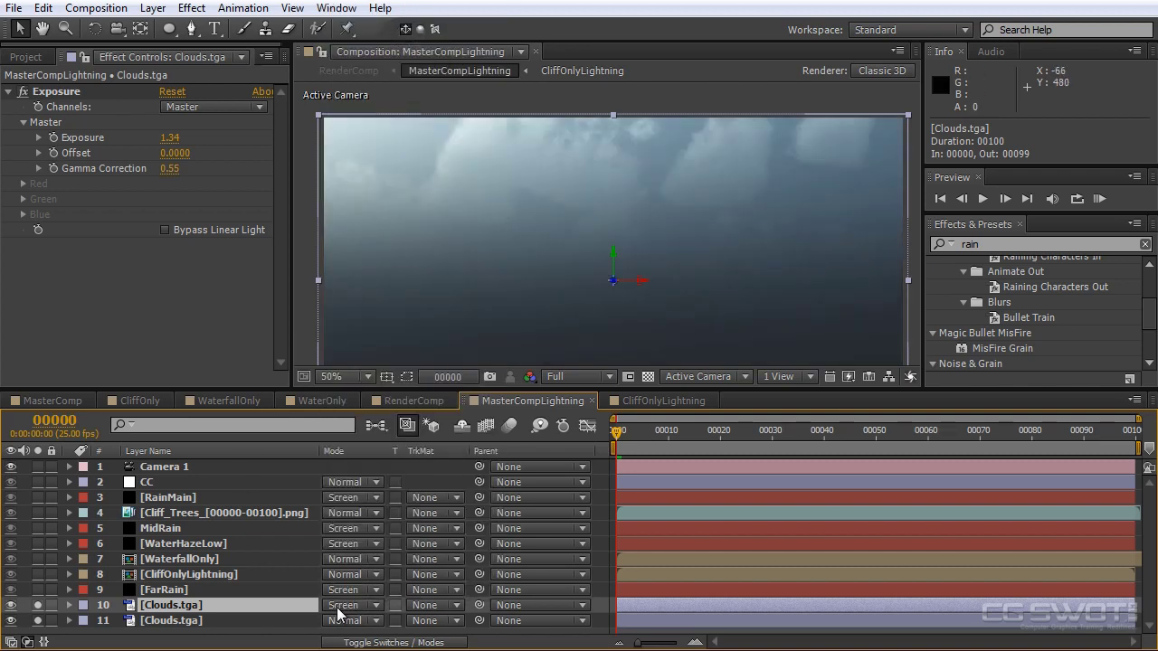
left_click(338, 609)
left_click(362, 8)
Set the upper Clouds.tga layer's exposure to 0.84 and its gamma correction to 0.43
left_click(170, 321)
left_click_drag(174, 142, 116, 137)
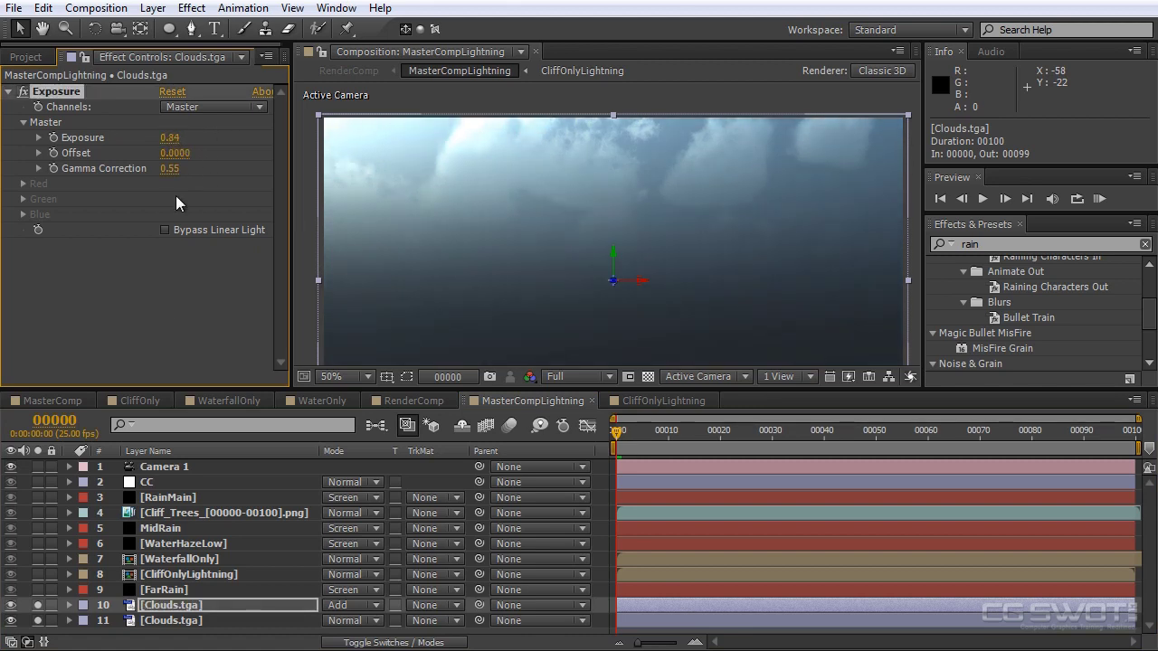
left_click_drag(170, 168, 167, 169)
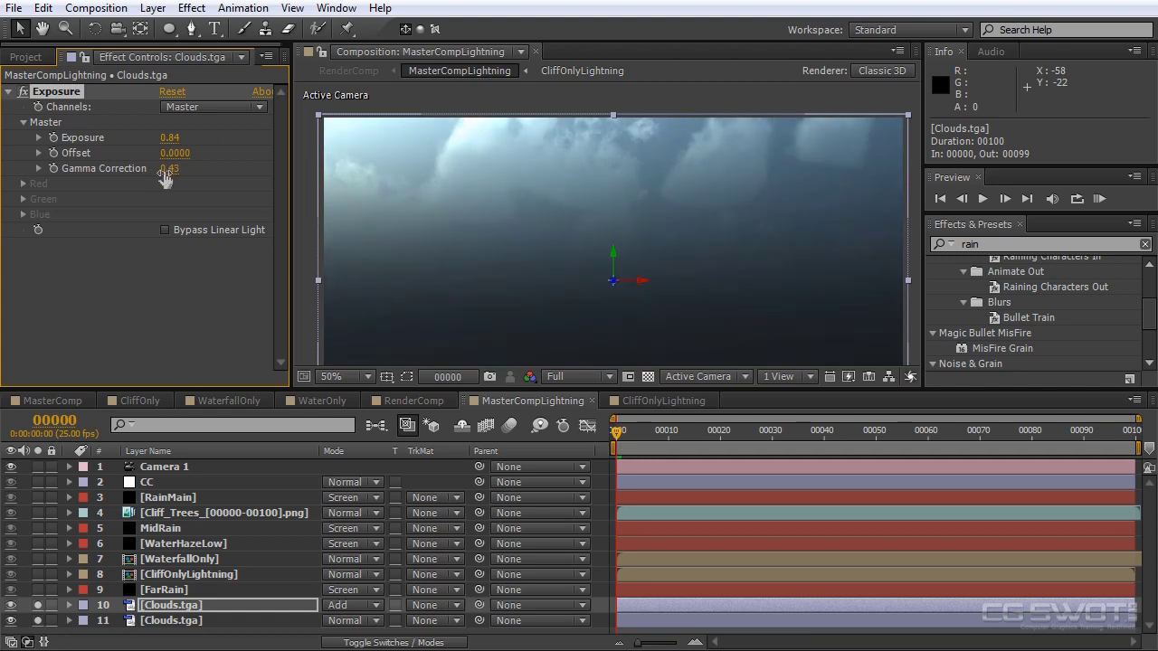
Lower the opacity of the upper Clouds.tga layer and turn off solo on both cloud layers
key("t")
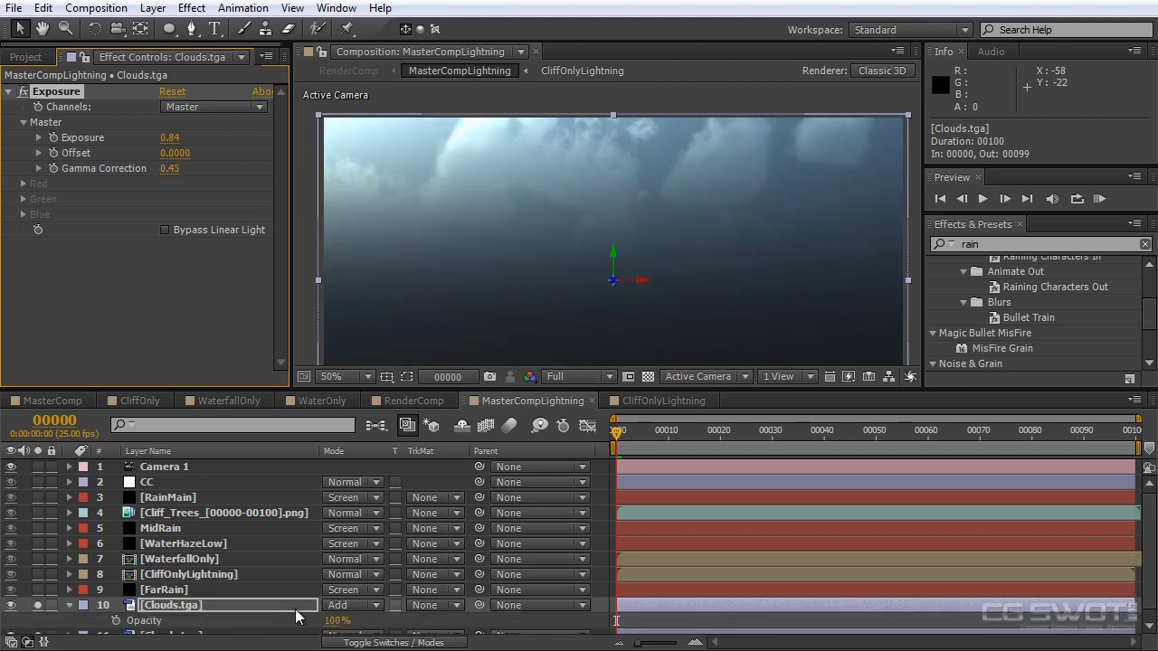
left_click_drag(336, 622, 308, 625)
left_click(69, 605)
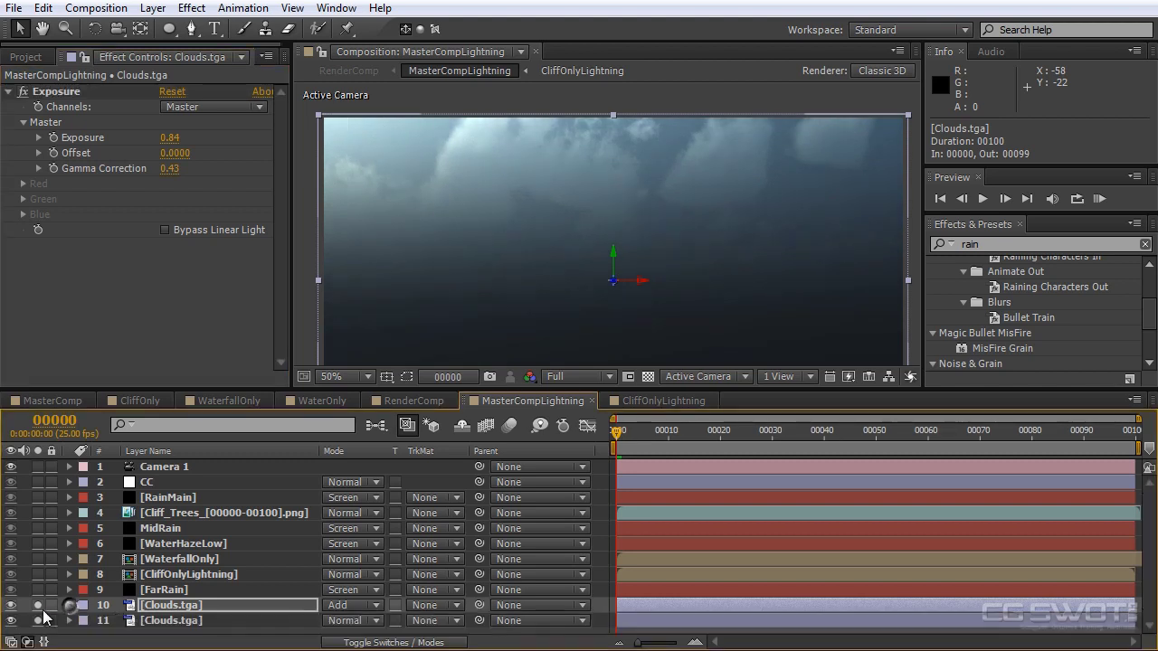
left_click(38, 621)
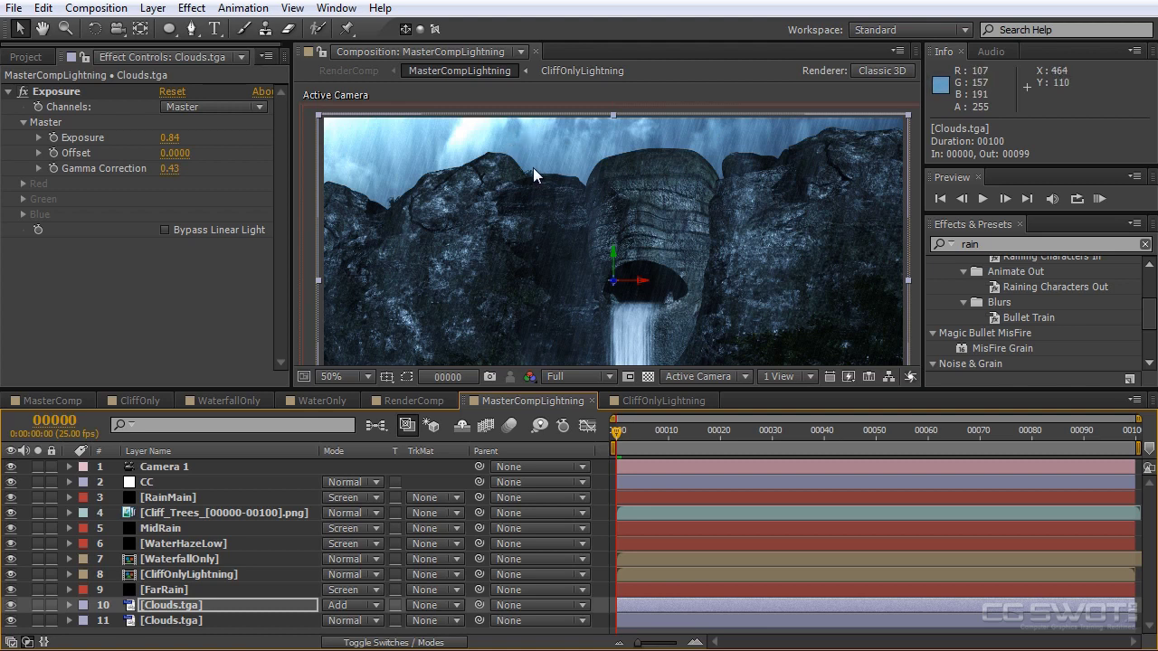
Set the opacity of the upper Clouds.tga layer to 28% and check the composite at frame 54
left_click(215, 605)
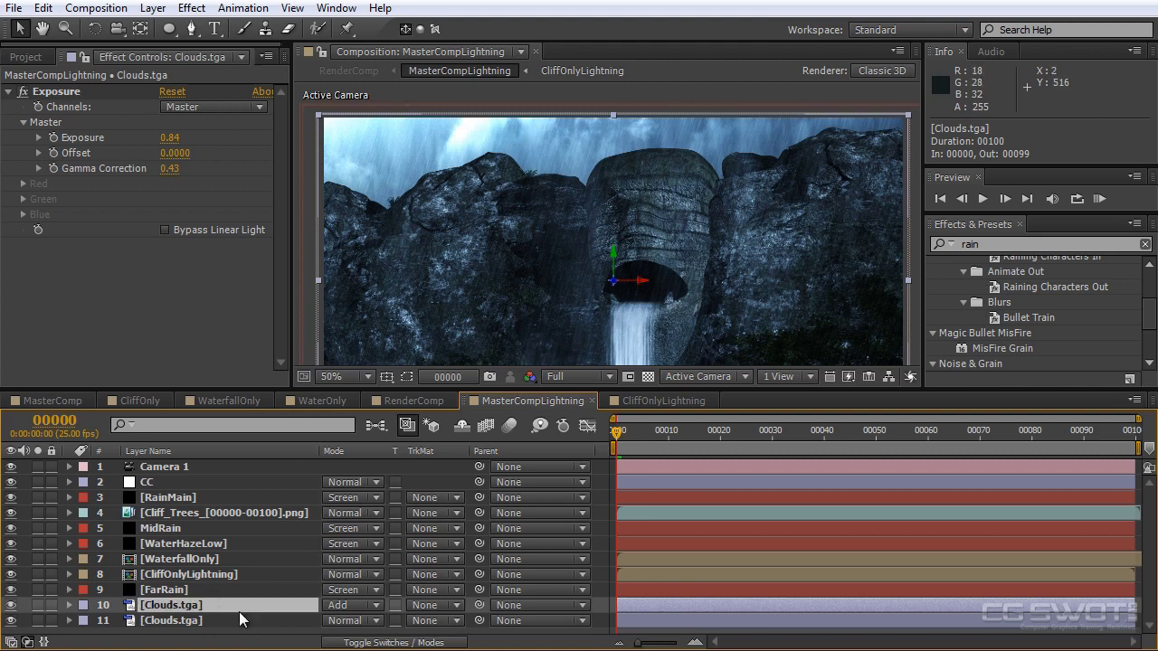
key("t")
left_click_drag(333, 631, 301, 627)
key("comma")
scroll(645, 257, "up", 1)
left_click_drag(716, 279, 712, 218)
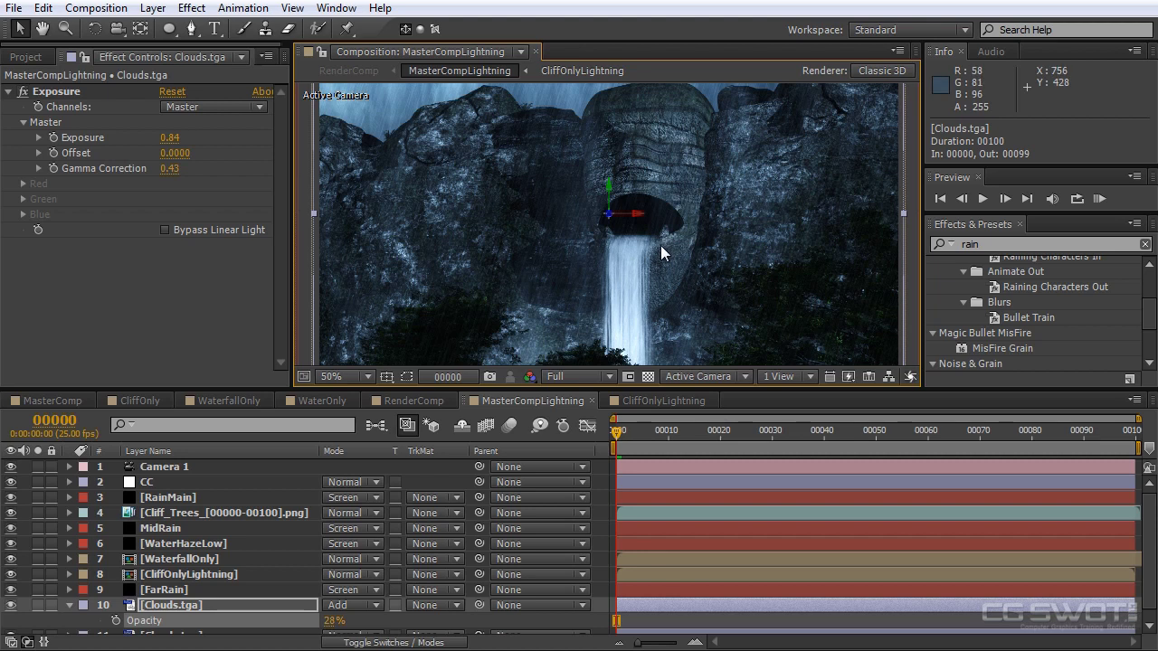
scroll(661, 244, "down", 1)
left_click_drag(749, 431, 896, 434)
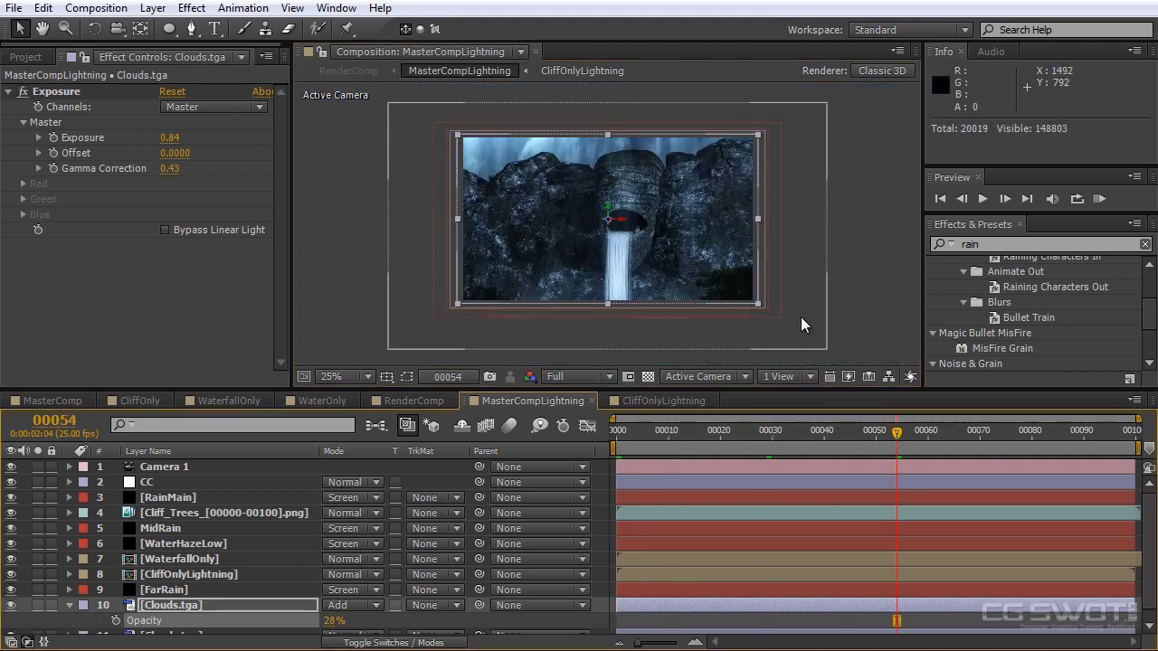
scroll(669, 286, "up", 1)
key("Home")
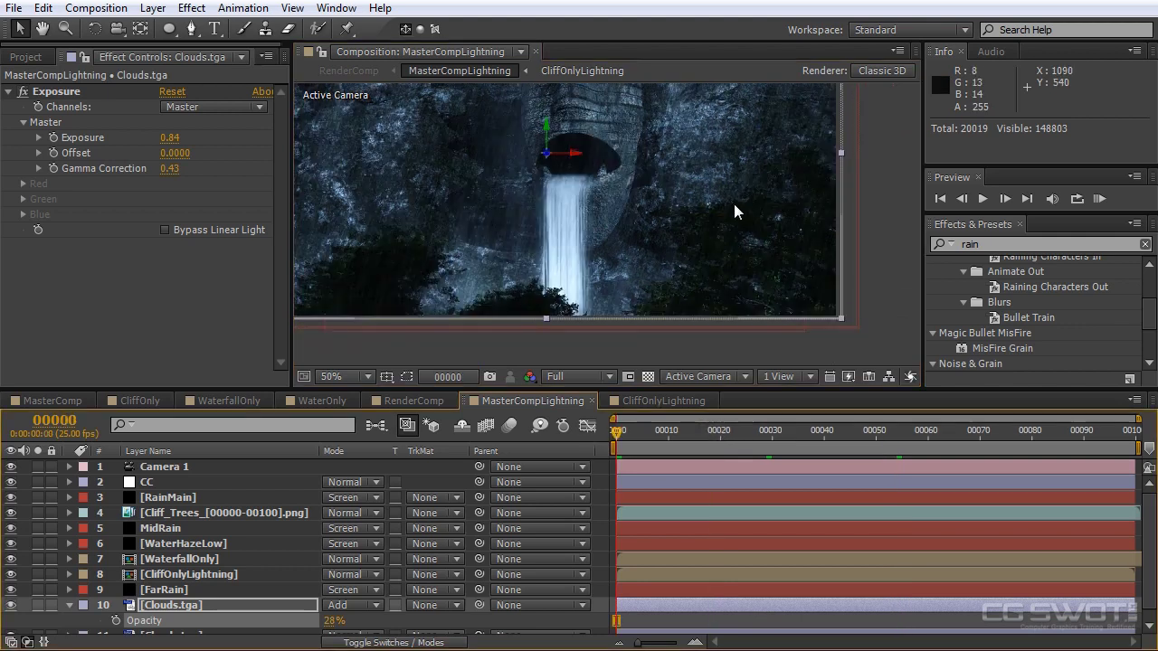
Reset the Curves effect on the Cliff_Trees layer and remove it
left_click(205, 513)
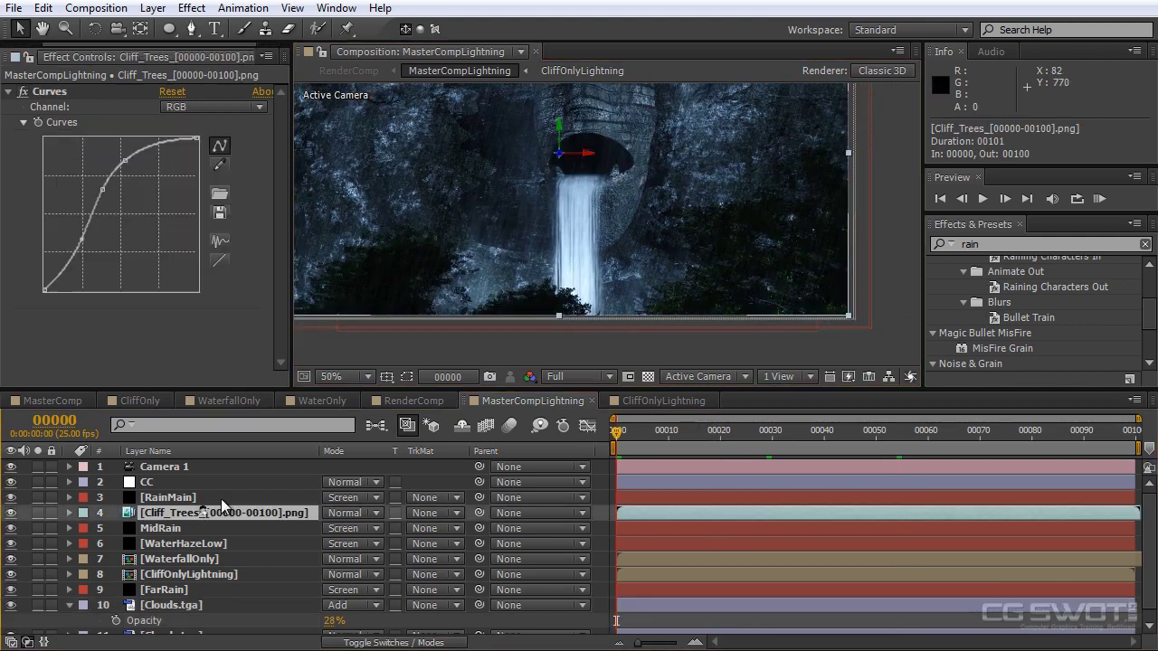
left_click(164, 91)
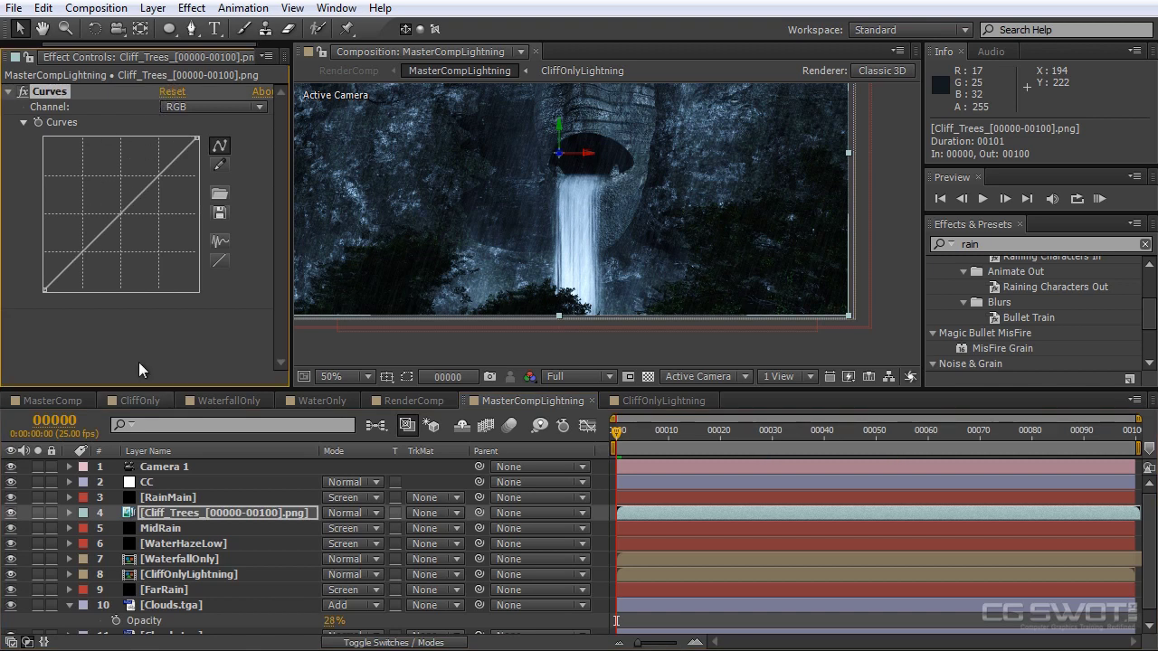
right_click(121, 324)
left_click(78, 332)
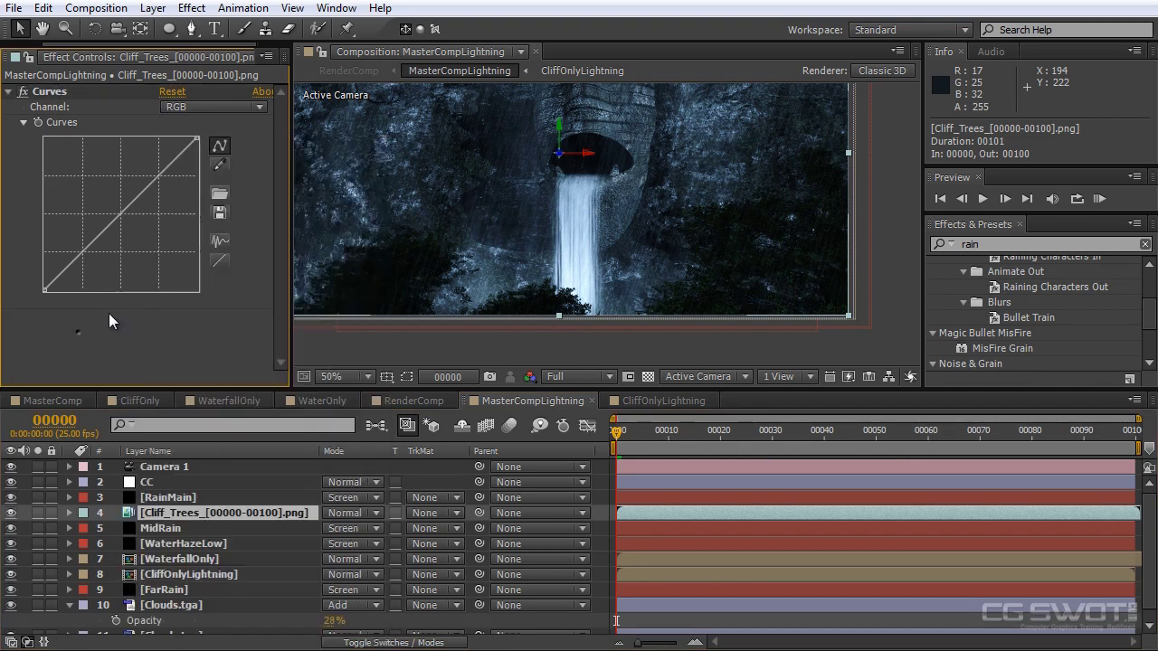
left_click(45, 94)
key("Delete")
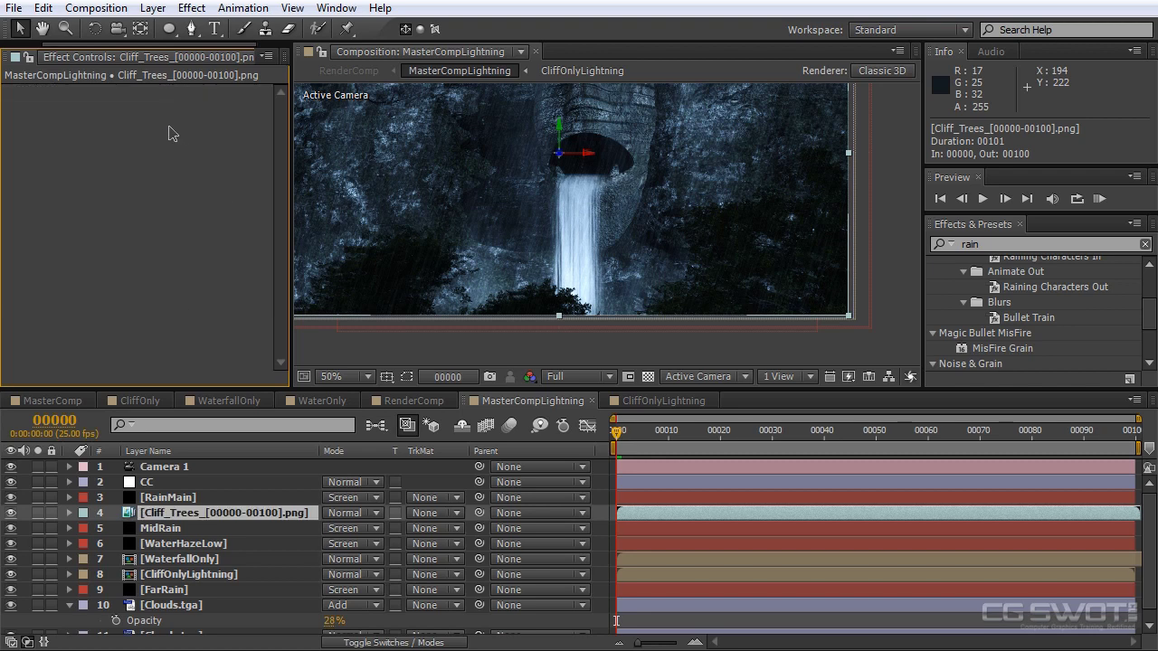
Add an Exposure effect to the Cliff_Trees layer, raising its exposure and setting gamma correction to 0.93
right_click(168, 126)
mouse_move(274, 285)
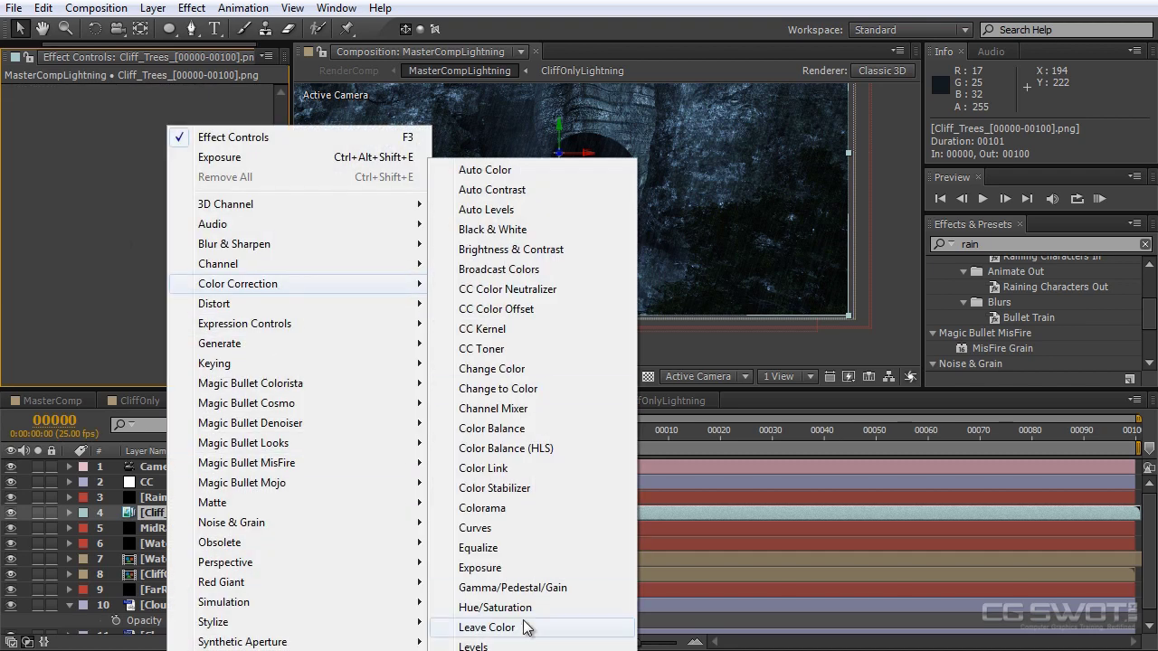
left_click(511, 574)
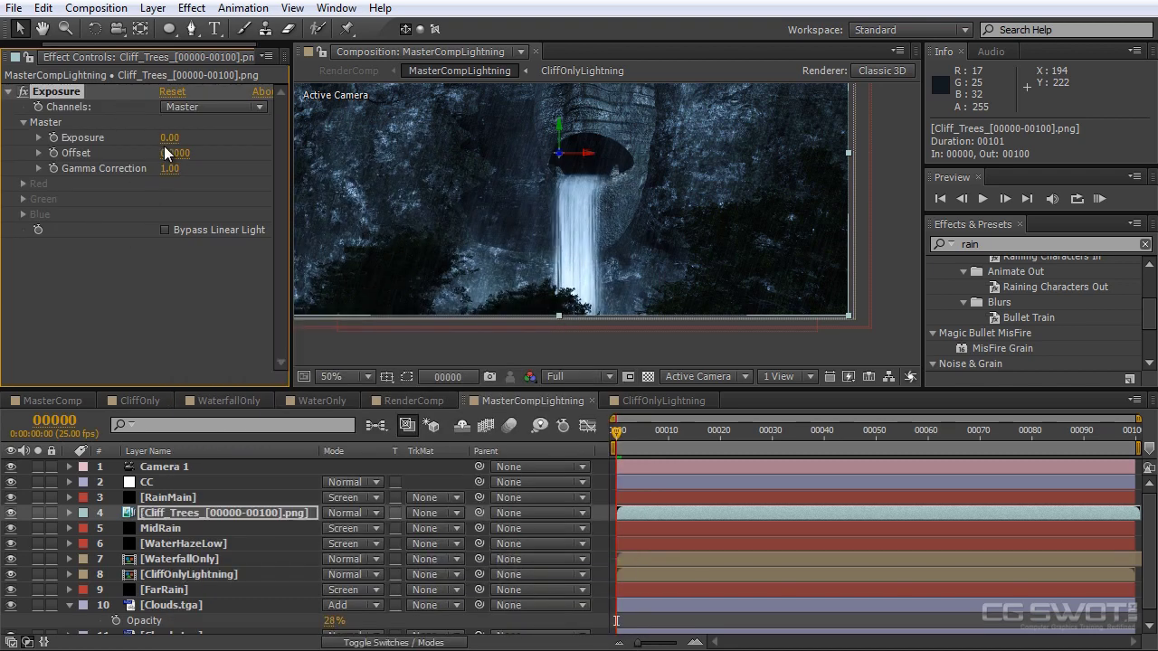
left_click_drag(170, 137, 298, 139)
left_click_drag(381, 141, 379, 140)
mouse_move(170, 168)
left_mouse_down()
mouse_move(153, 168)
mouse_move(169, 166)
left_mouse_up()
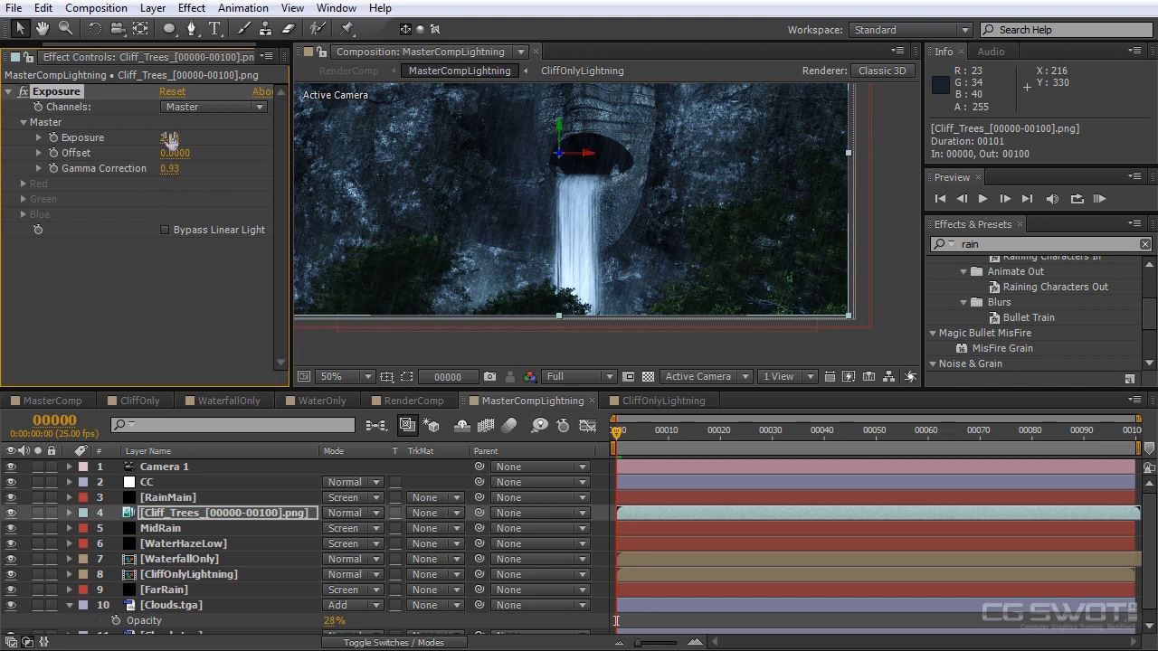
Add a Tint effect to the Cliff_Trees layer and set its Amount to Tint to 29%
left_click(174, 352)
right_click(133, 284)
mouse_move(261, 292)
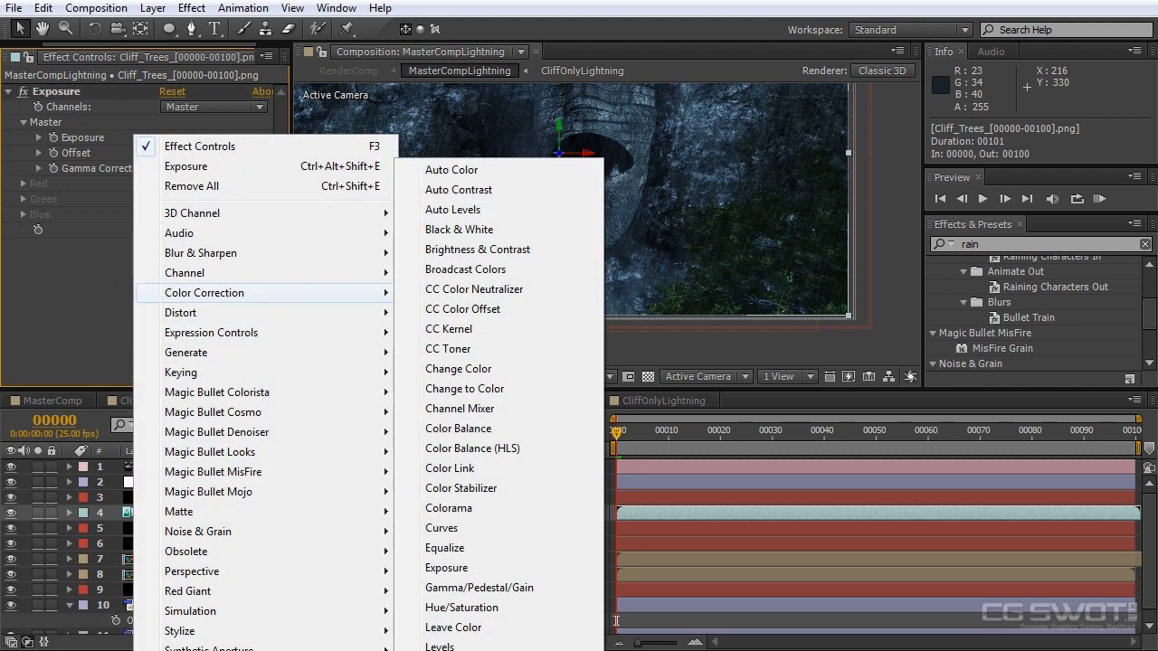
left_click(440, 650)
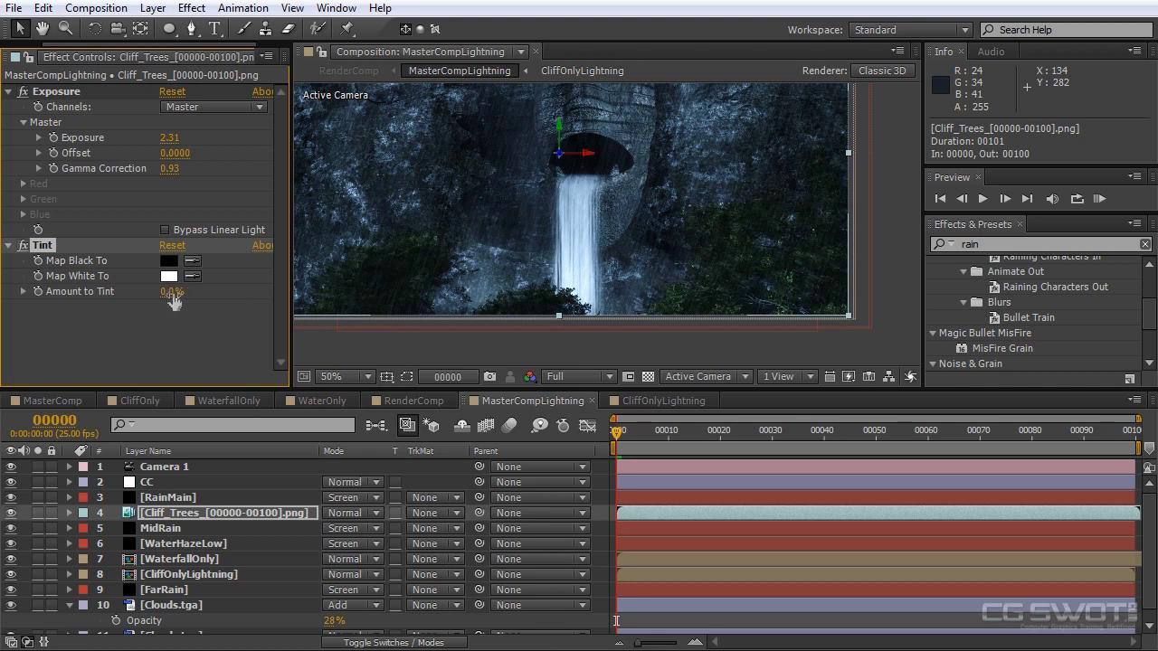
left_click_drag(170, 292, 208, 291)
key("comma")
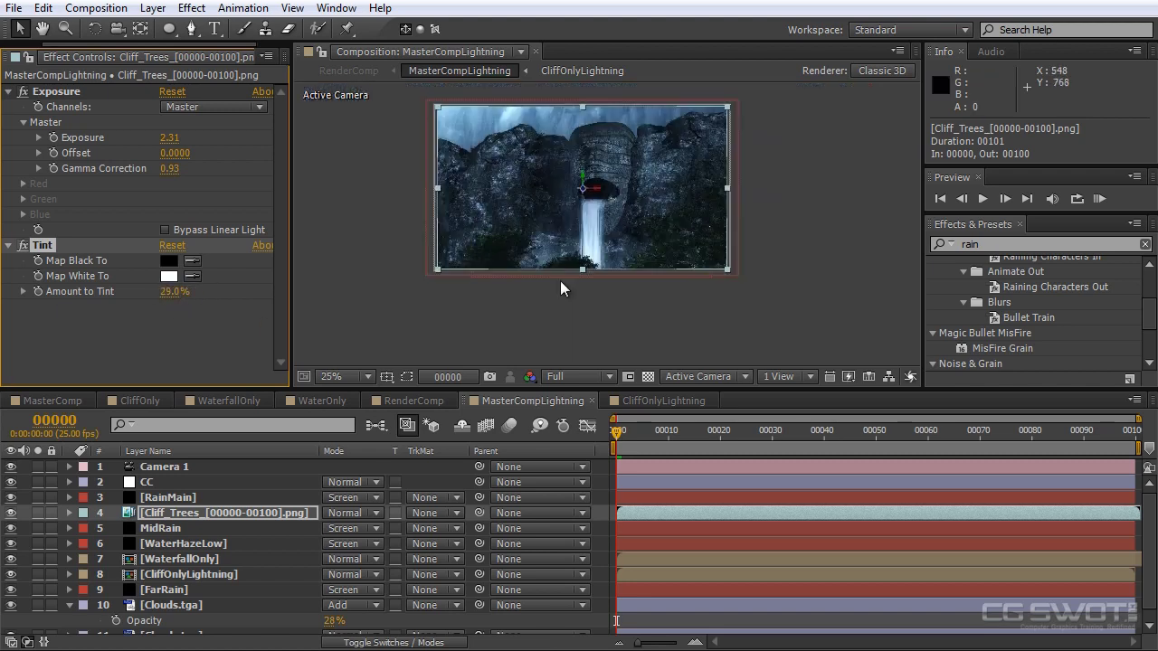
Compare the lightning and dark versions in RenderComp by repeatedly toggling the visibility of the MasterCompLightning layer
left_click(421, 399)
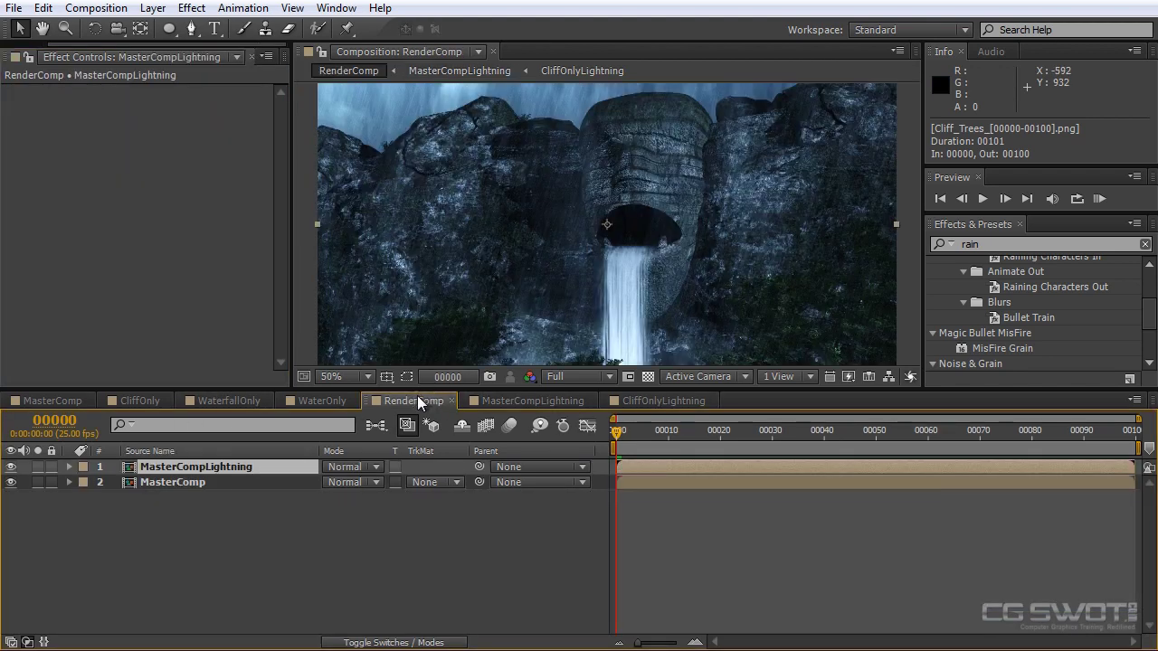
left_click_drag(556, 206, 532, 249)
scroll(504, 263, "down", 2)
scroll(533, 243, "up", 2)
left_click(12, 467)
left_click(11, 467)
left_click(11, 467)
left_click(12, 467)
left_click(11, 466)
left_click(12, 467)
left_click(12, 467)
left_click(12, 466)
left_click(11, 466)
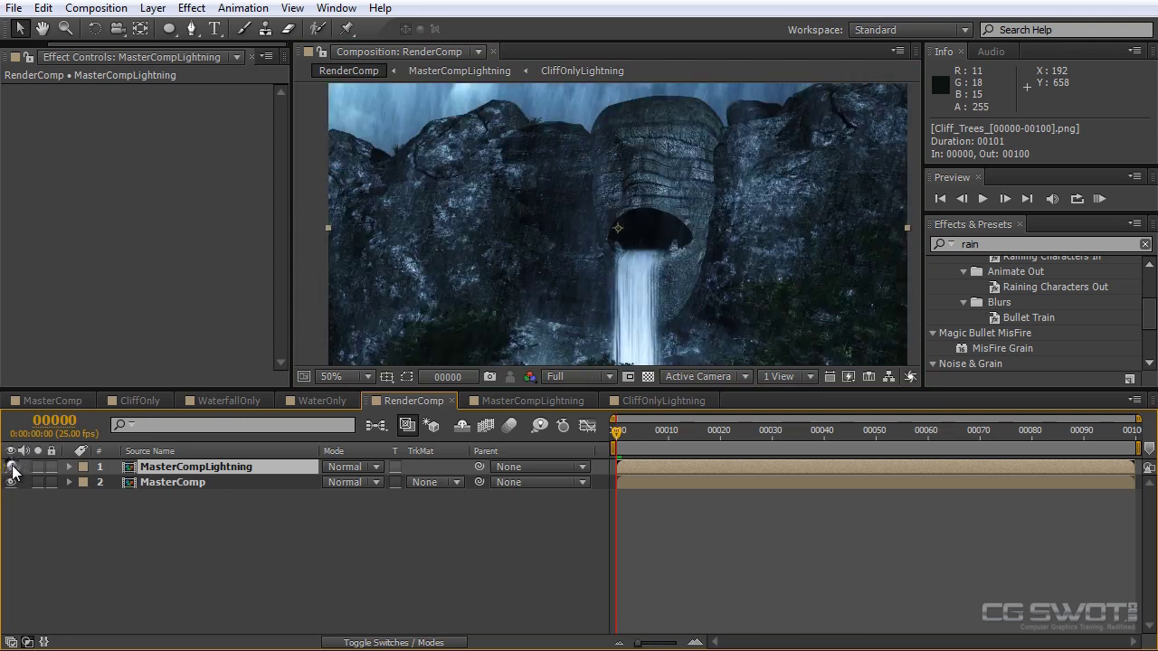
left_click(12, 467)
left_click(11, 467)
left_click(12, 467)
left_click(11, 467)
Reveal the Opacity property of the MasterCompLightning layer in RenderComp
left_click(192, 549)
left_click(199, 467)
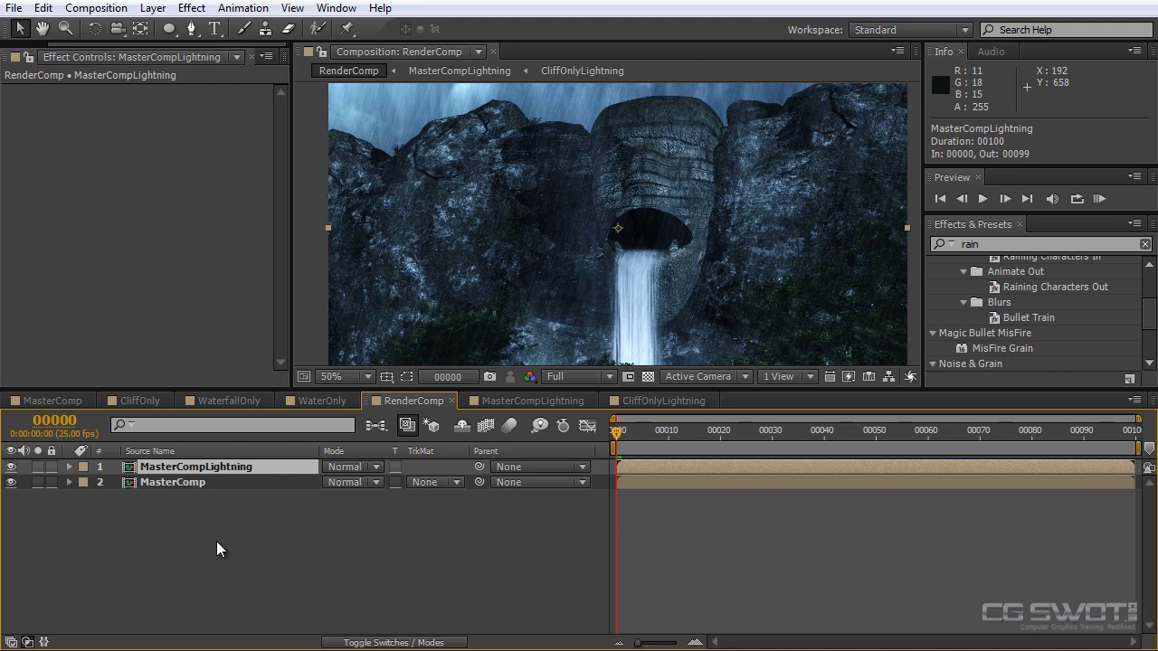
key("t")
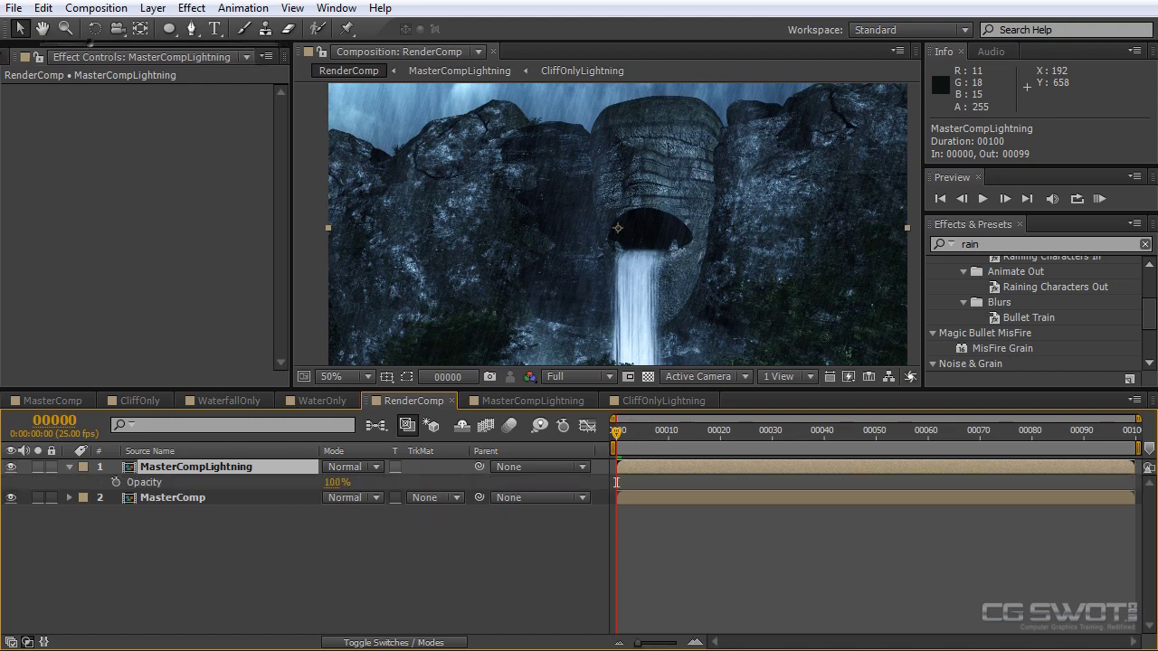
Add the rain and thunder MP3 from the project's Audio folder to RenderComp, below the MasterComp layer
left_click(18, 57)
scroll(27, 236, "up", 1)
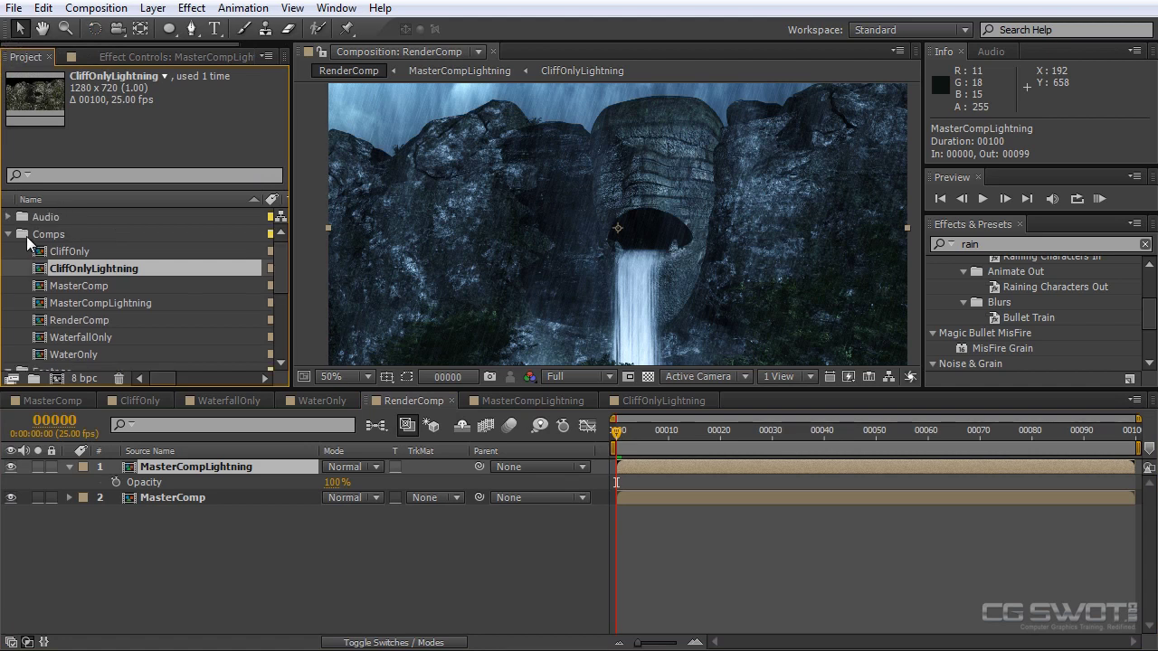
left_click(8, 216)
left_click(112, 236)
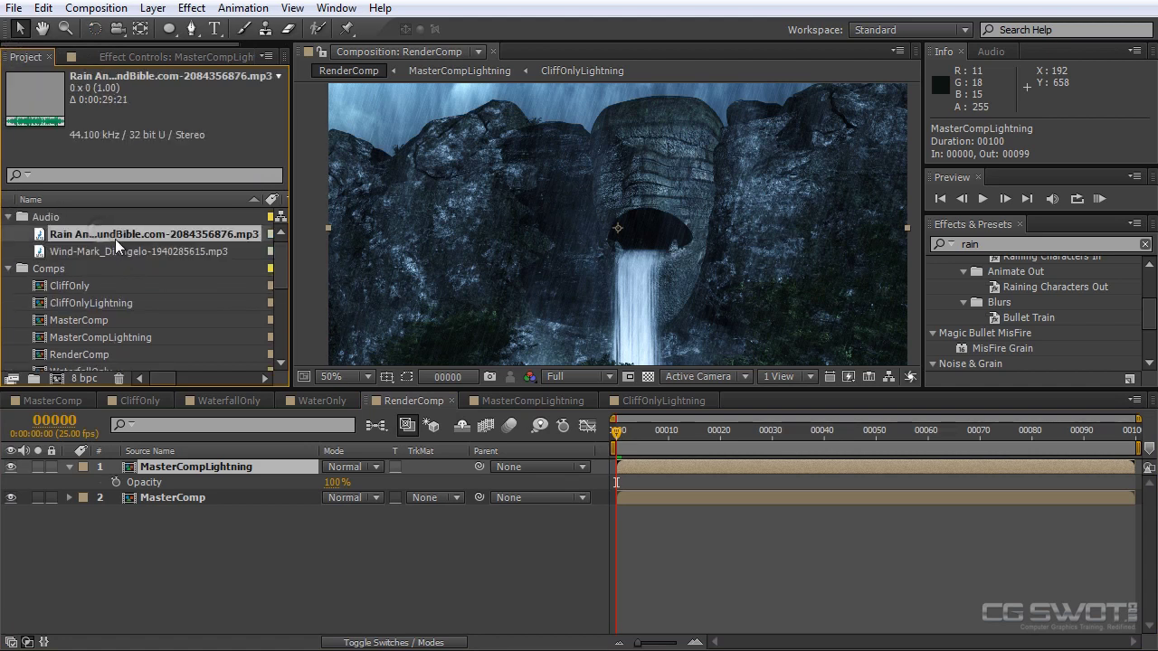
left_click(112, 253)
left_click(112, 234)
left_click_drag(112, 233, 141, 554)
Examine the rain audio layer's waveform to place the current time at the thunder, frame 16, and collapse the layer
left_click(70, 513)
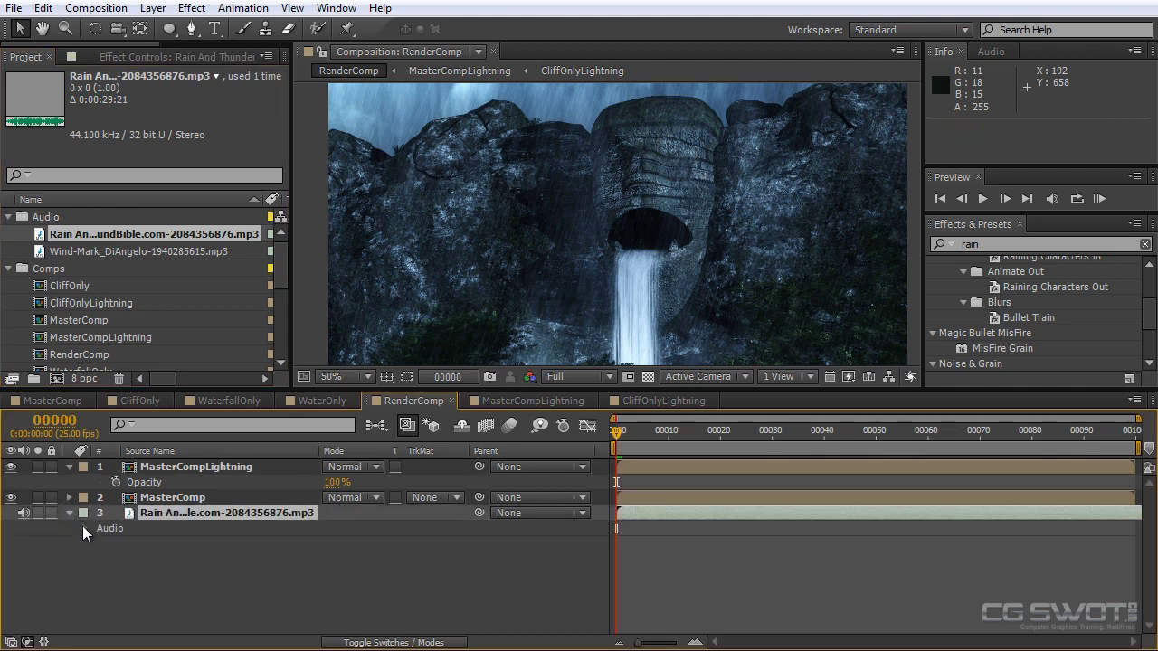
left_click(84, 527)
left_click(102, 558)
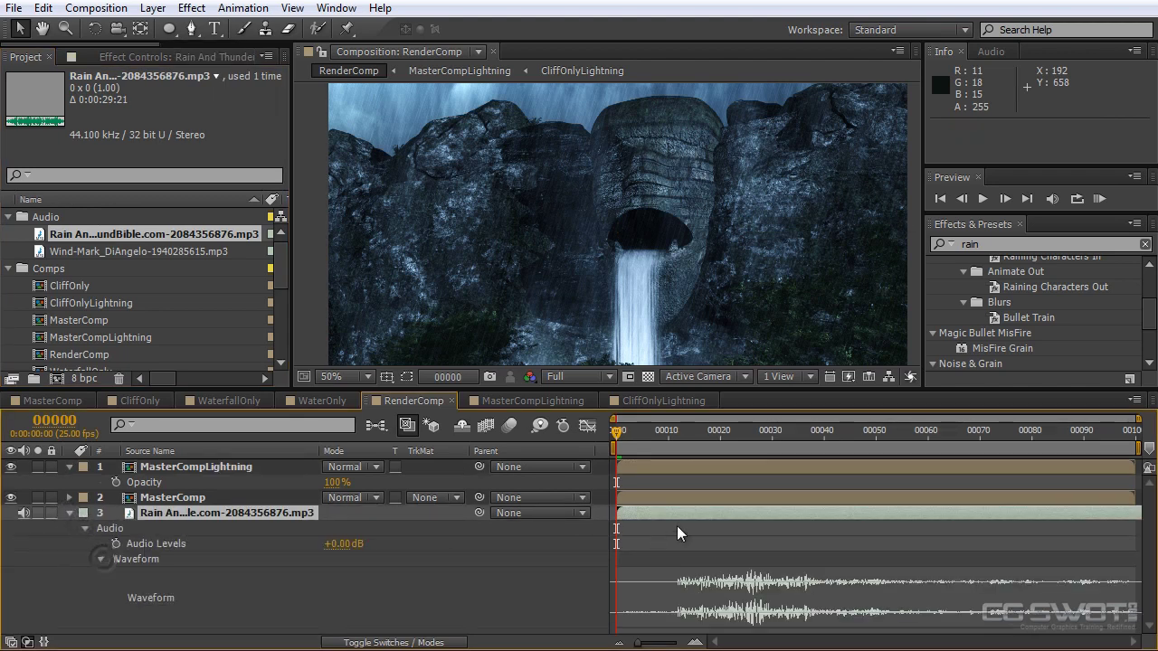
left_click_drag(660, 432, 699, 425)
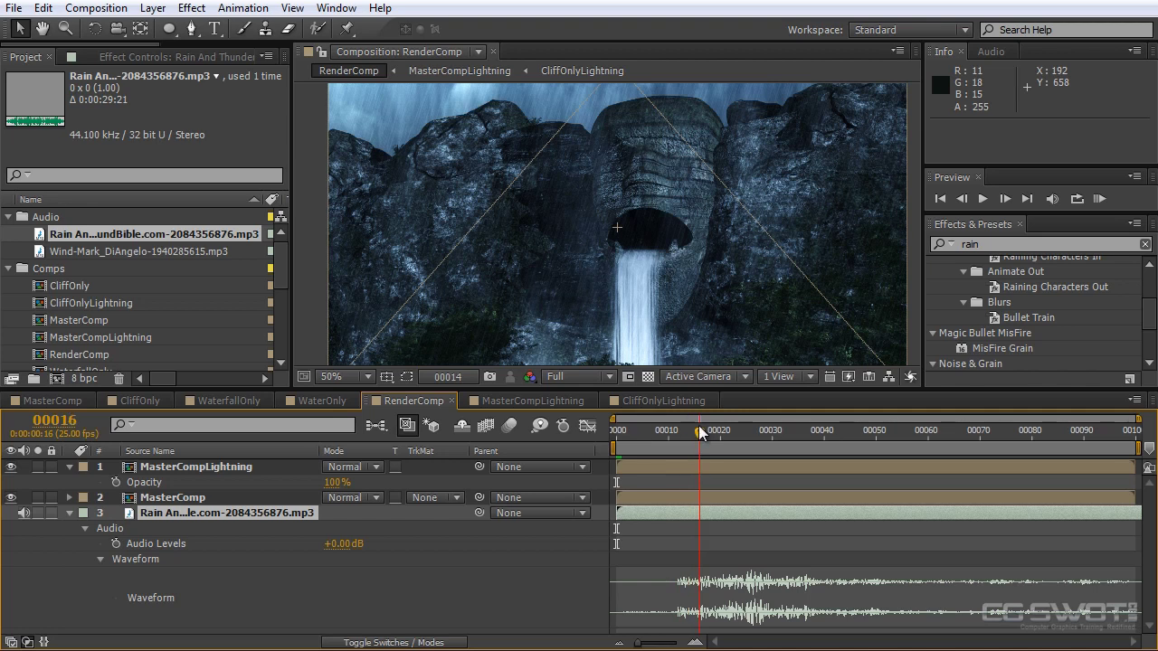
left_click(235, 602)
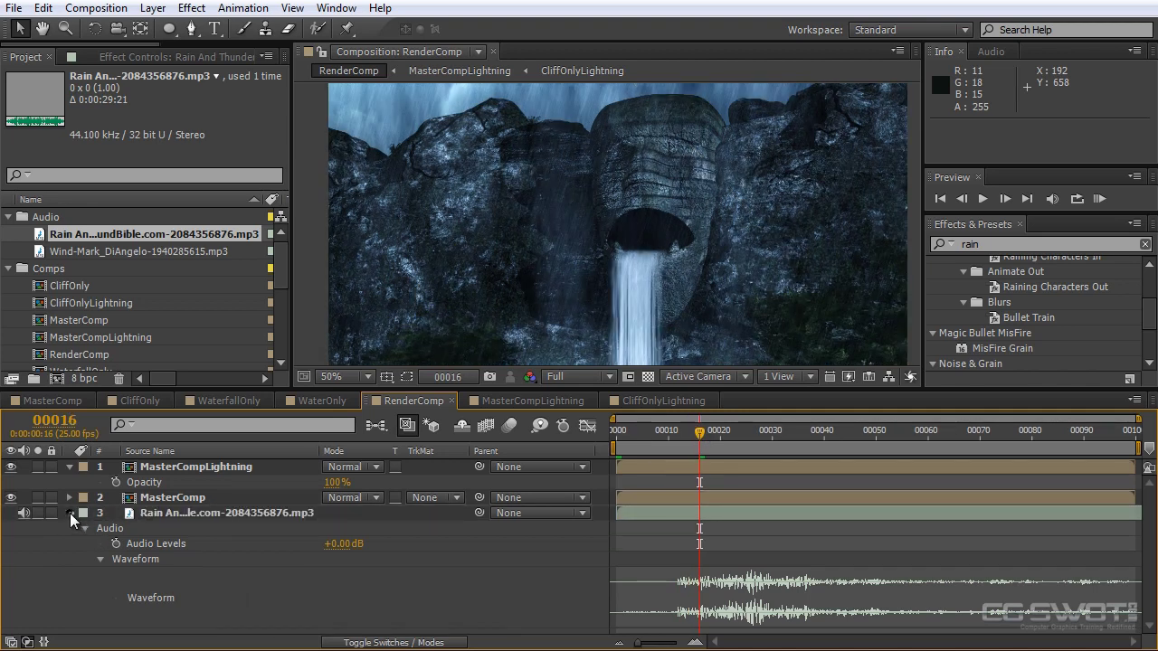
left_click(69, 513)
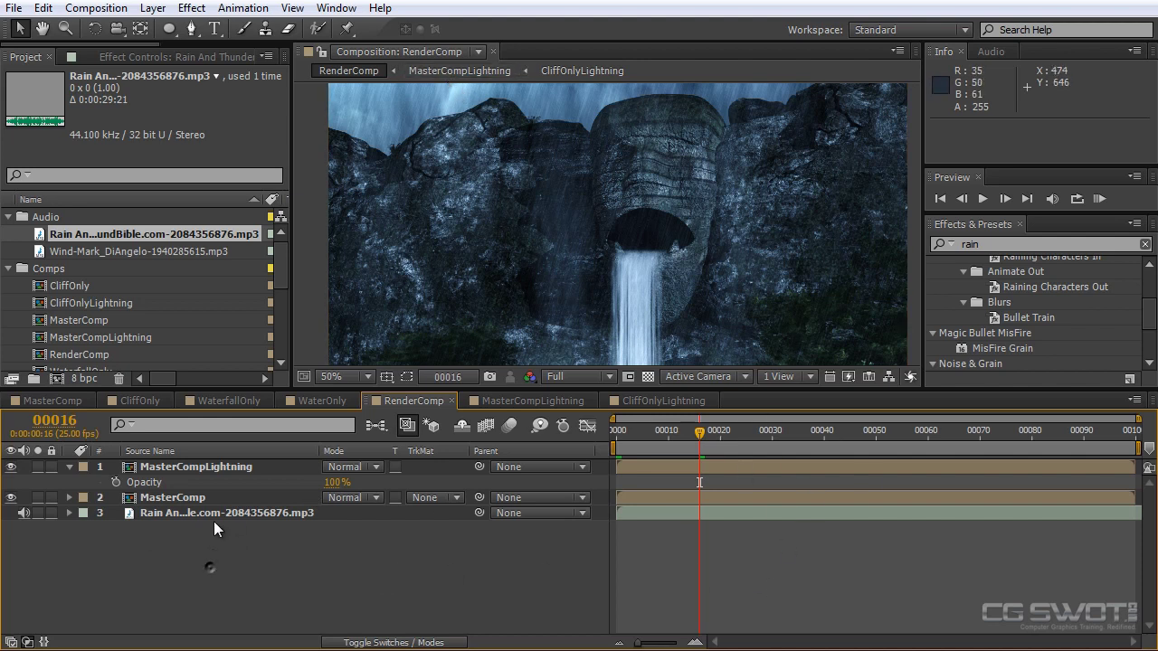
Start keyframing MasterCompLightning's opacity with a lowered value at frame 16 and 100% at frame 18
left_click(183, 468)
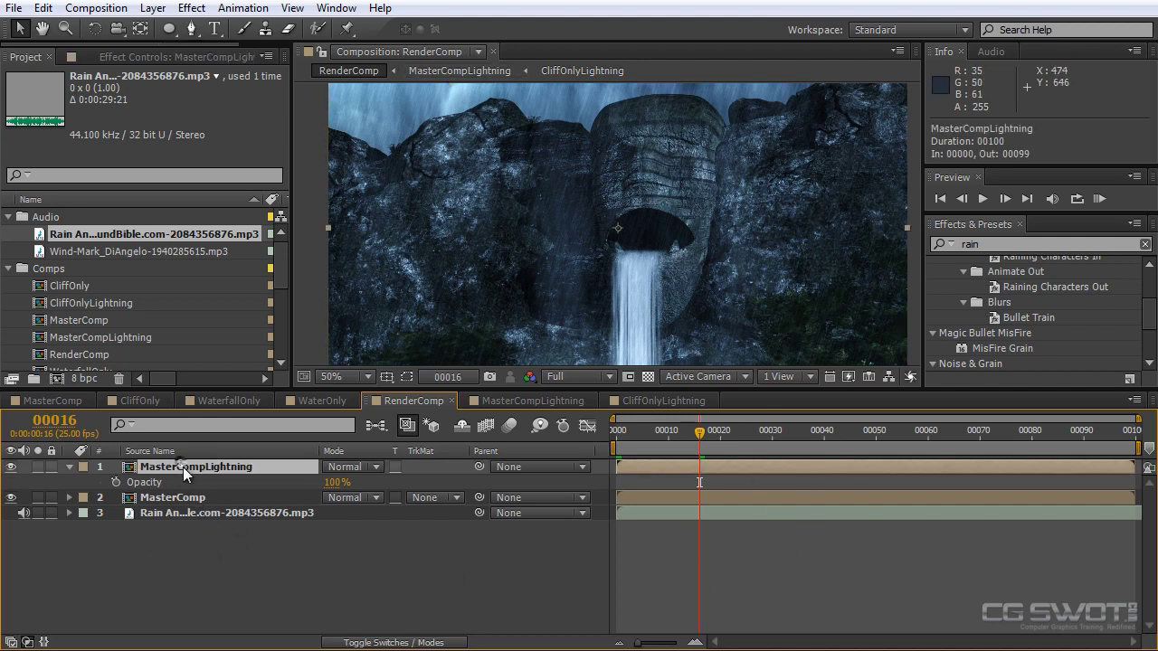
left_click(115, 483)
left_click_drag(339, 483, 333, 484)
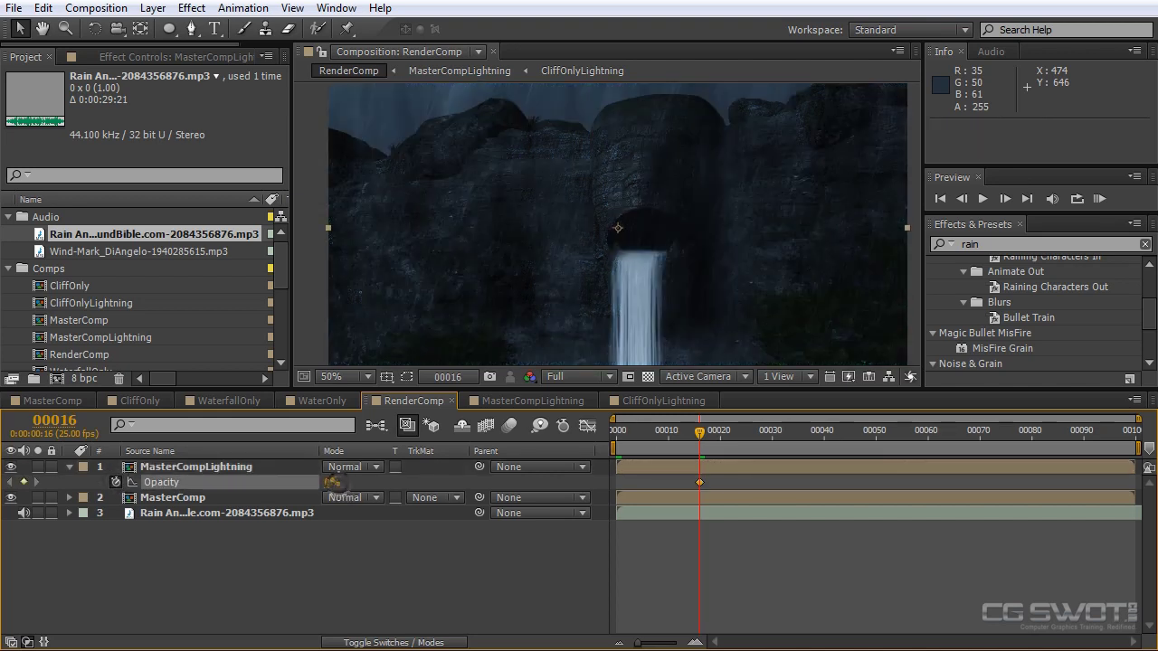
left_click_drag(699, 432, 709, 431)
left_click_drag(327, 489, 773, 481)
Add flicker keyframes to MasterCompLightning's opacity: 30% at frame 19 and 100% at frame 20
left_click_drag(711, 430, 715, 430)
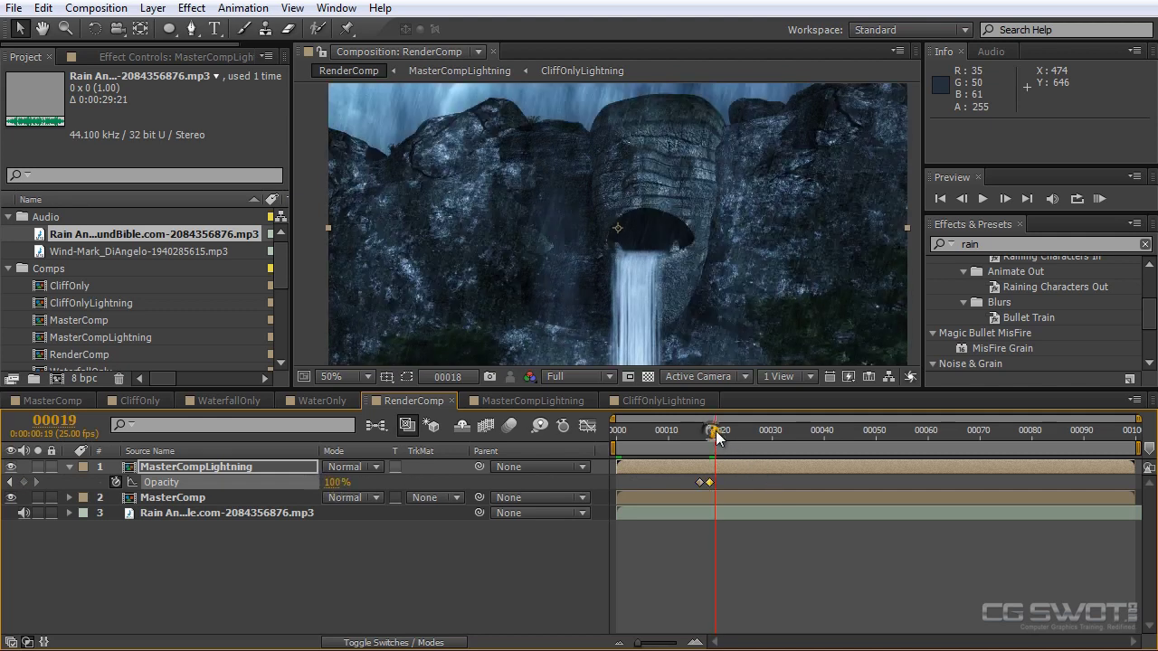
left_click(336, 482)
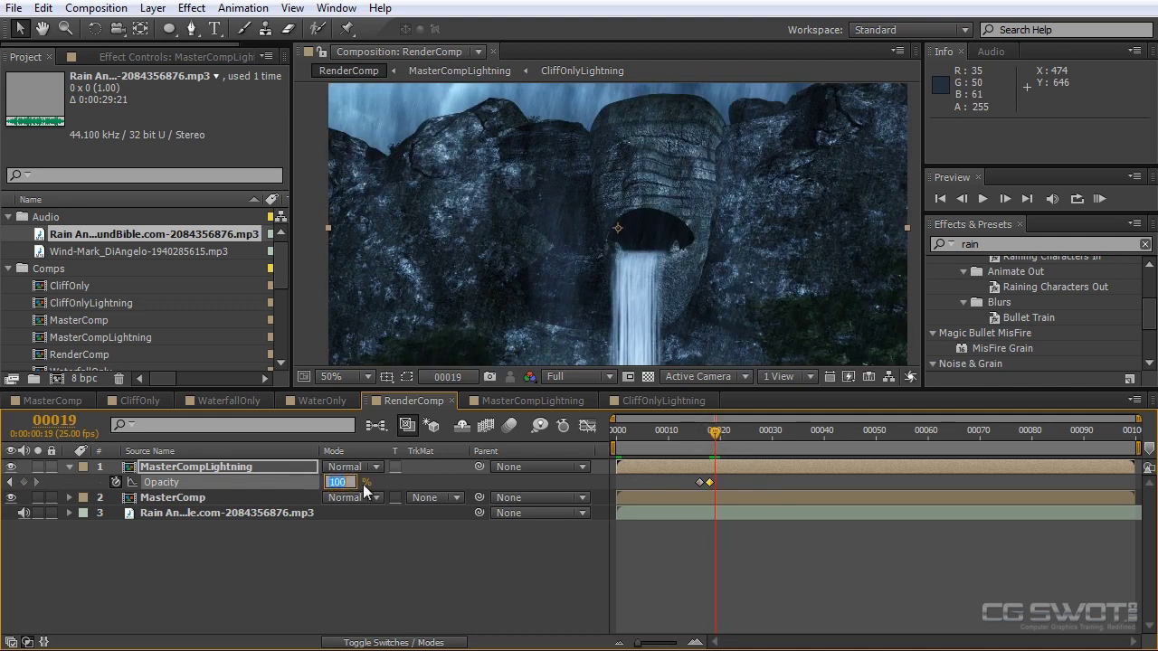
key("Return")
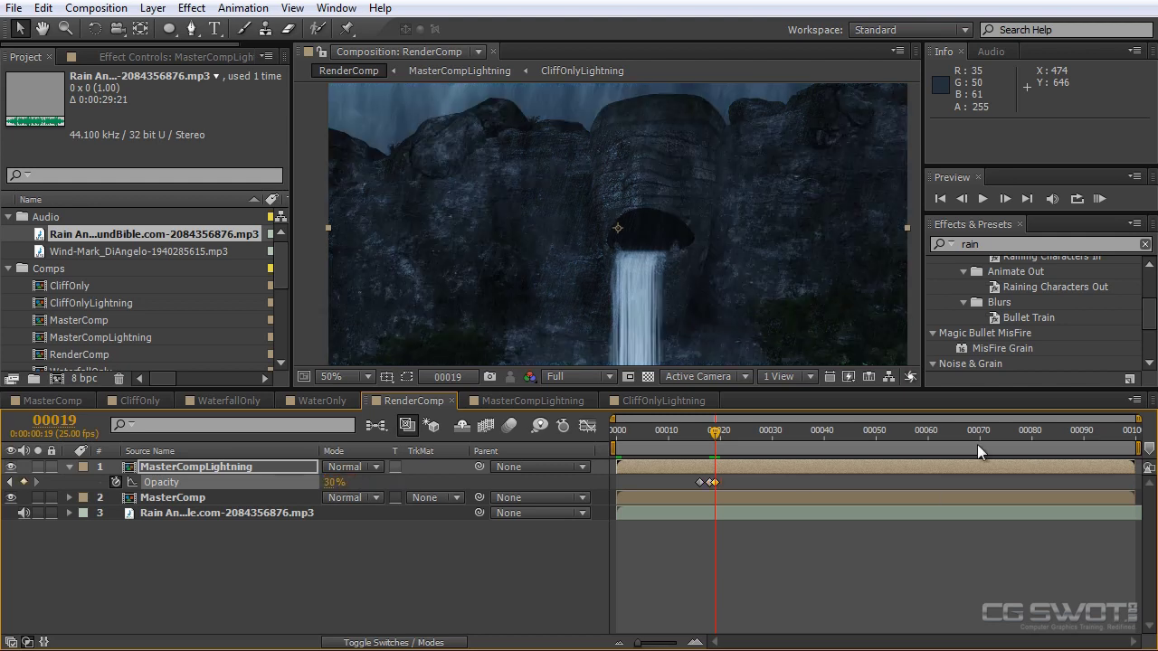
left_click_drag(716, 431, 722, 431)
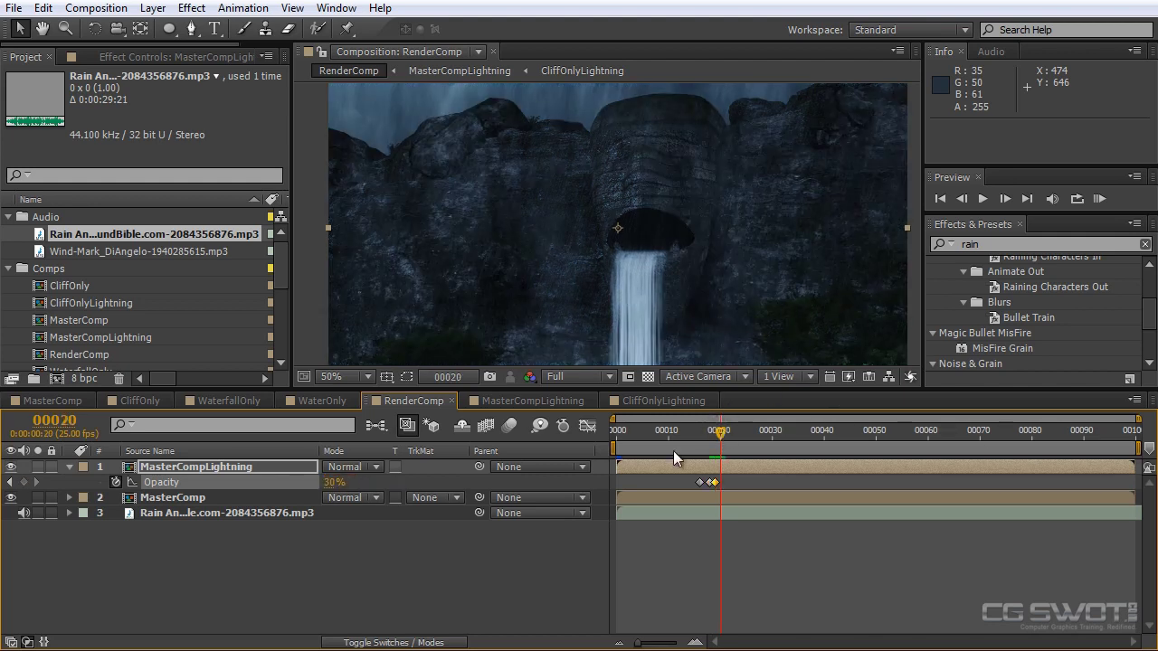
left_click_drag(333, 482, 396, 482)
End the first flash by keyframing MasterCompLightning's opacity at 0% on frames 22 and 24
left_click_drag(716, 431, 725, 429)
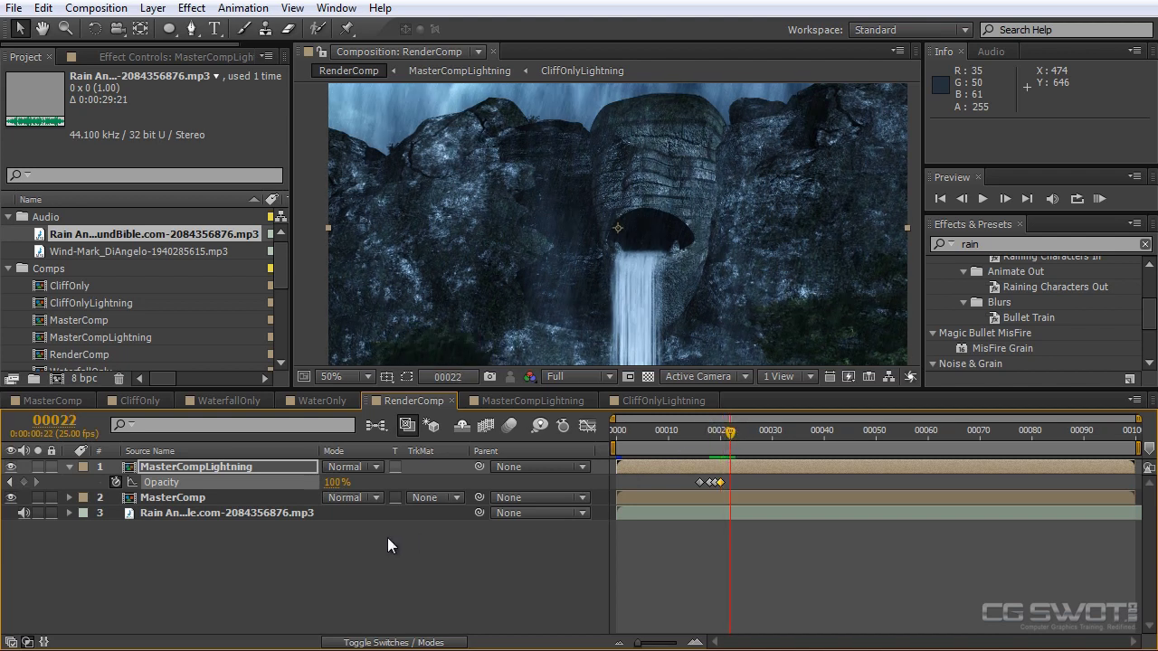
left_click_drag(333, 482, 7, 482)
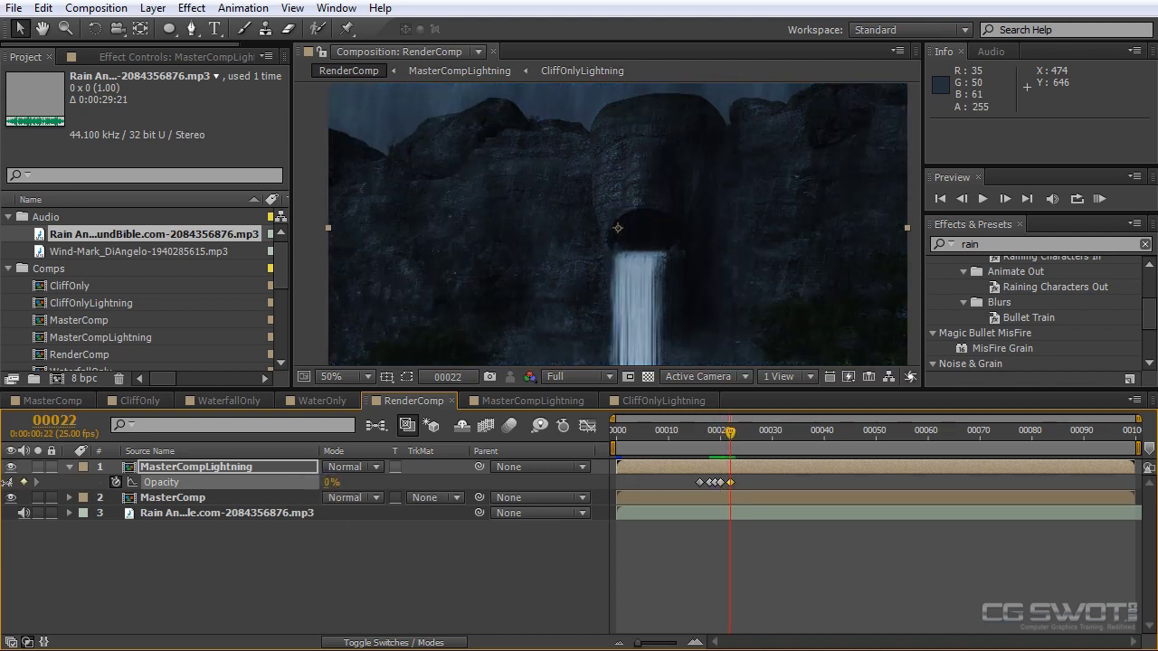
left_click_drag(728, 428, 741, 429)
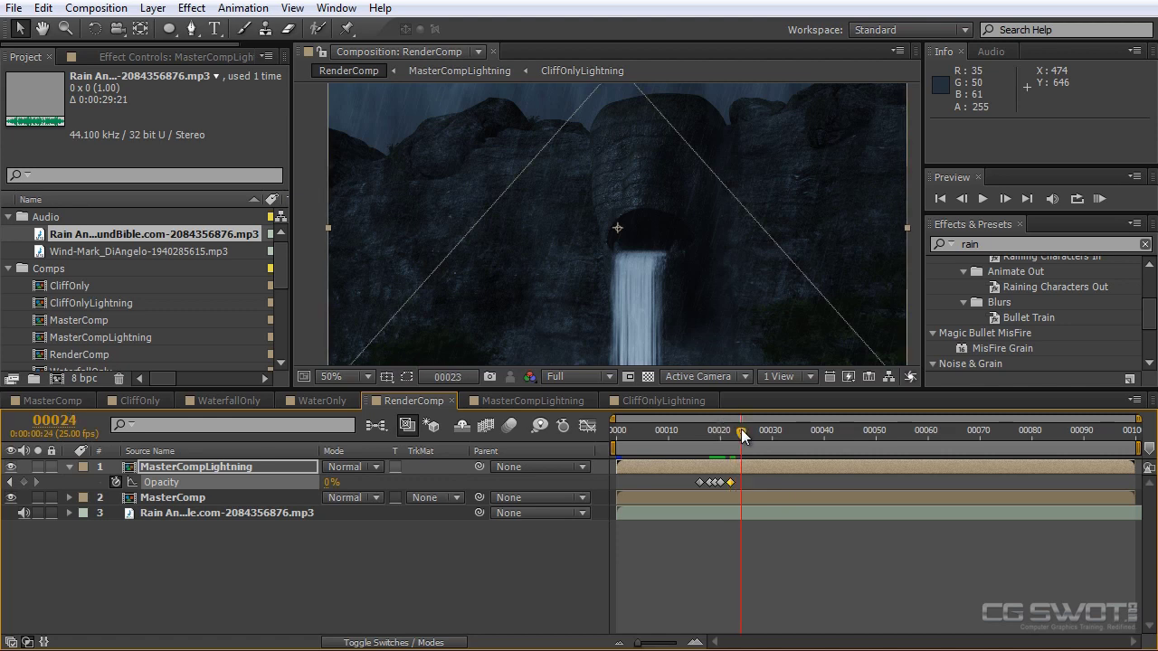
left_click(23, 482)
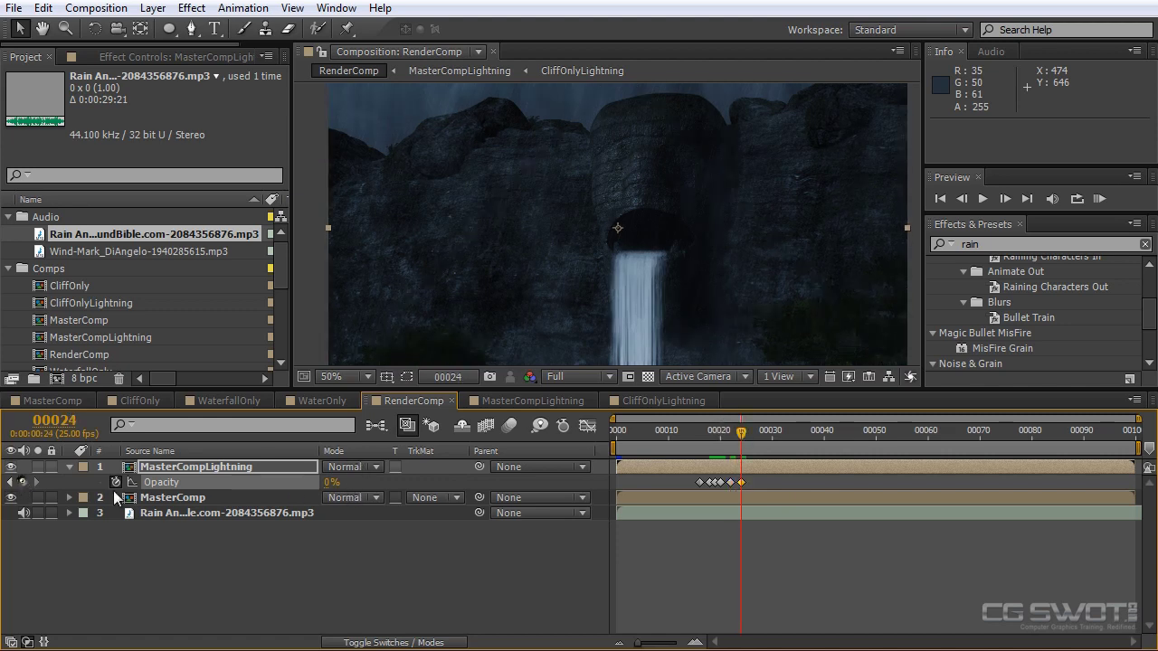
Begin a second flash with MasterCompLightning opacity keyframes of 100% at frame 25 and 40% at frame 26
left_click_drag(741, 434, 747, 434)
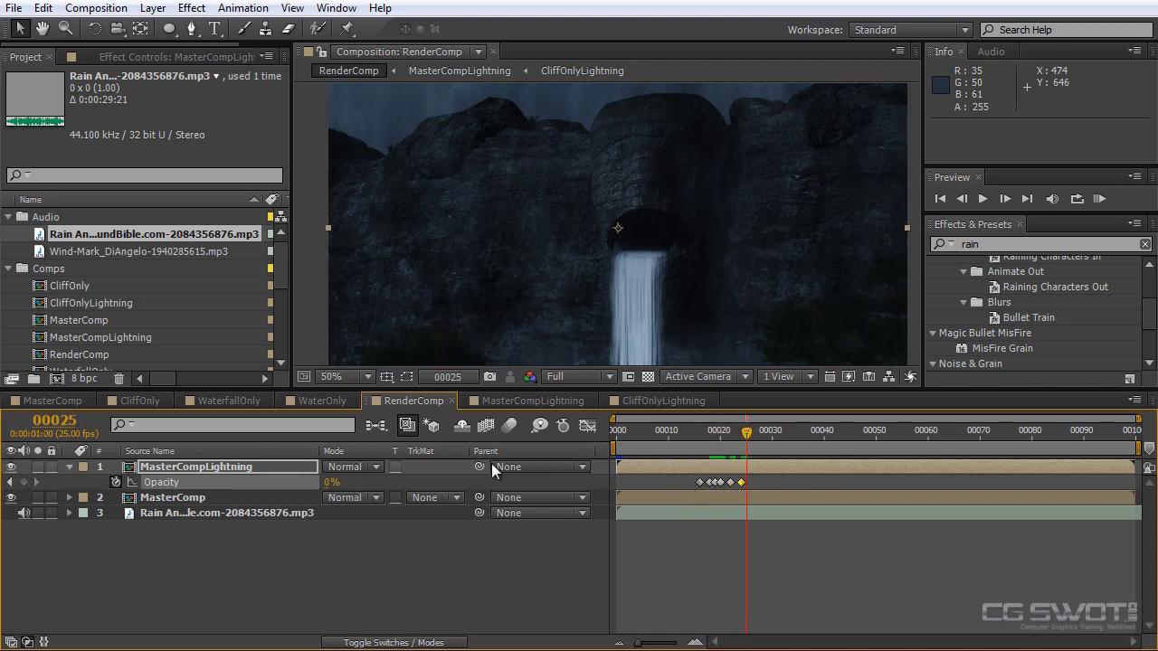
left_click(335, 484)
type("100")
key("Return")
left_click(753, 433)
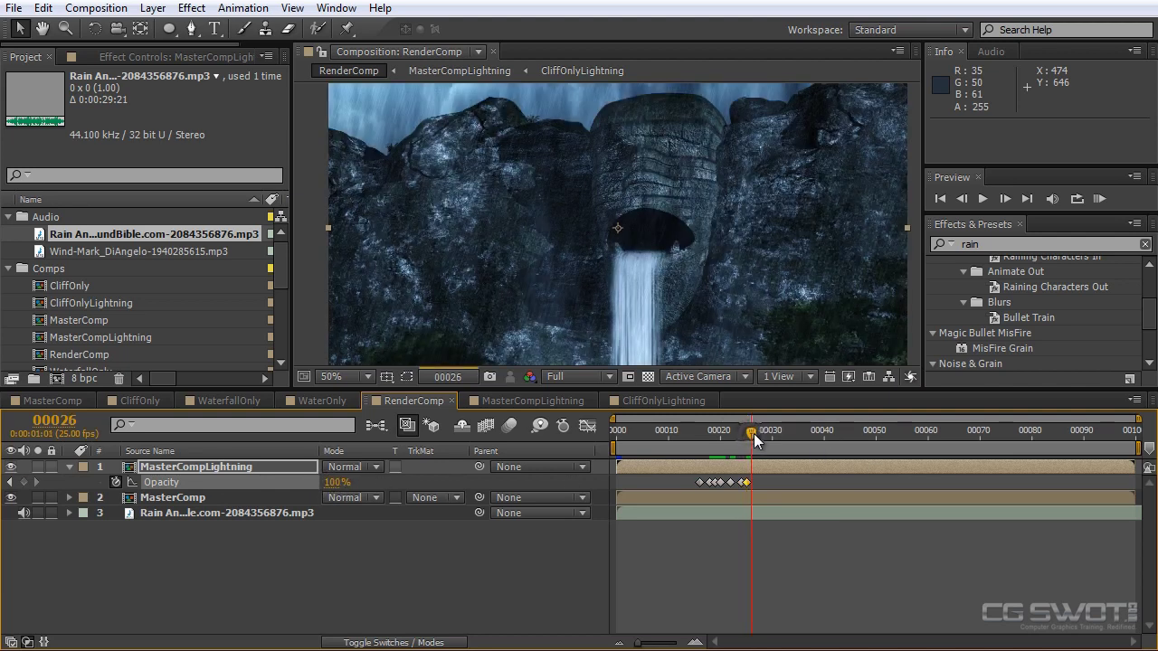
left_click(335, 483)
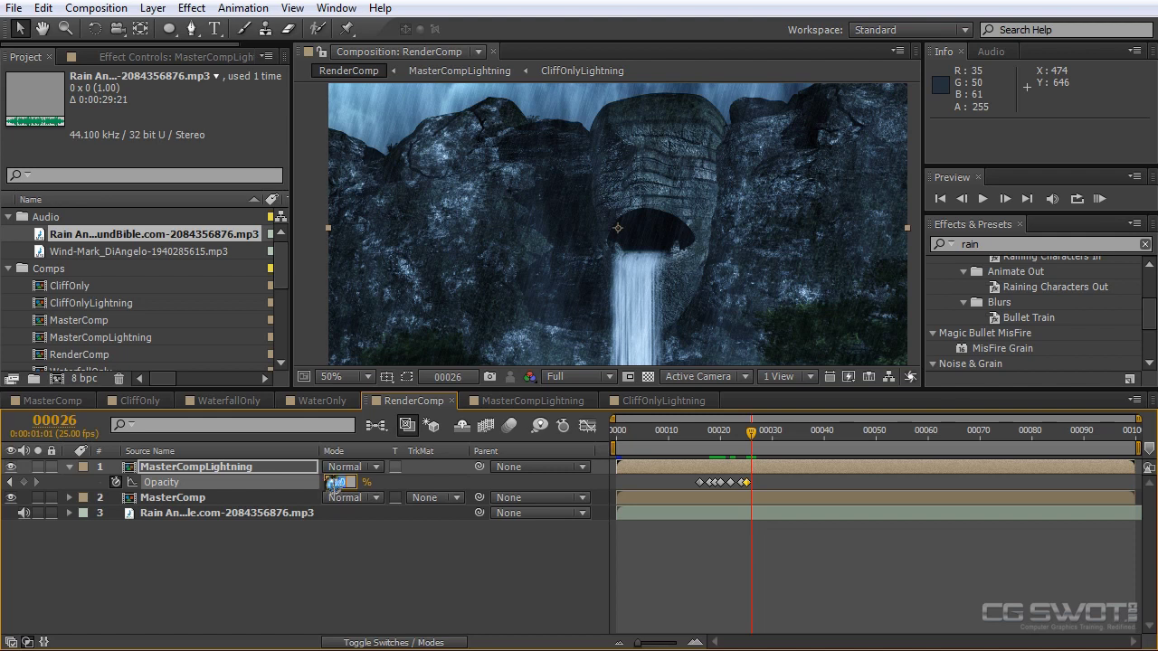
type("40")
key("Return")
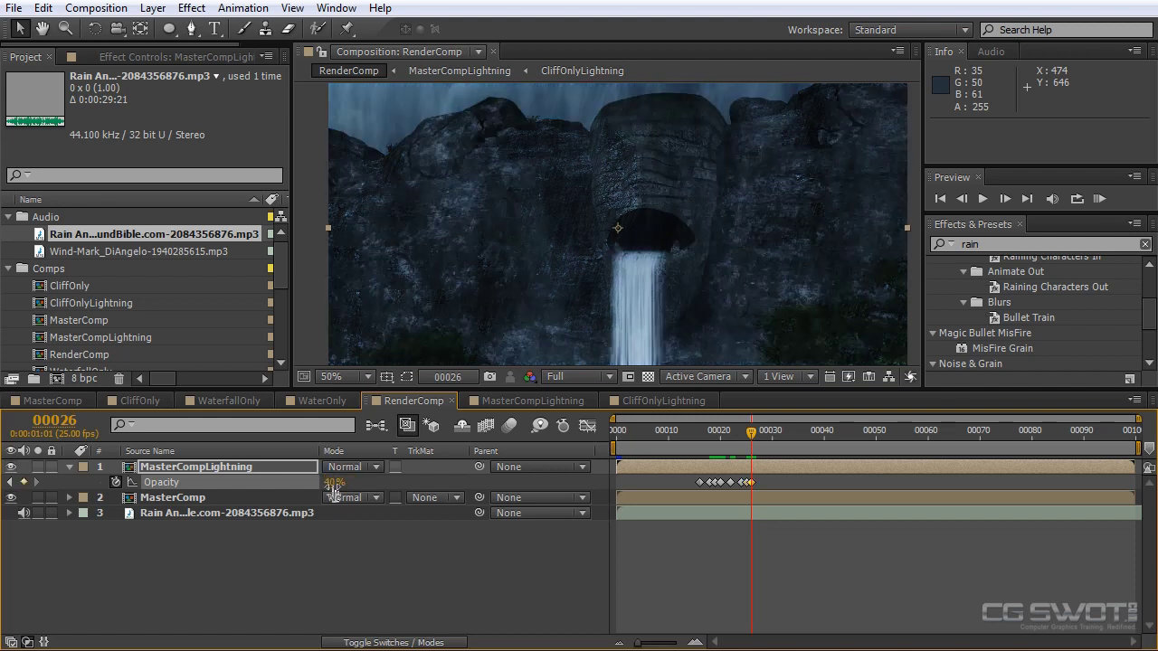
Keyframe a raised MasterCompLightning opacity at frame 27 and fade it to 0% at frame 30
left_click(756, 432)
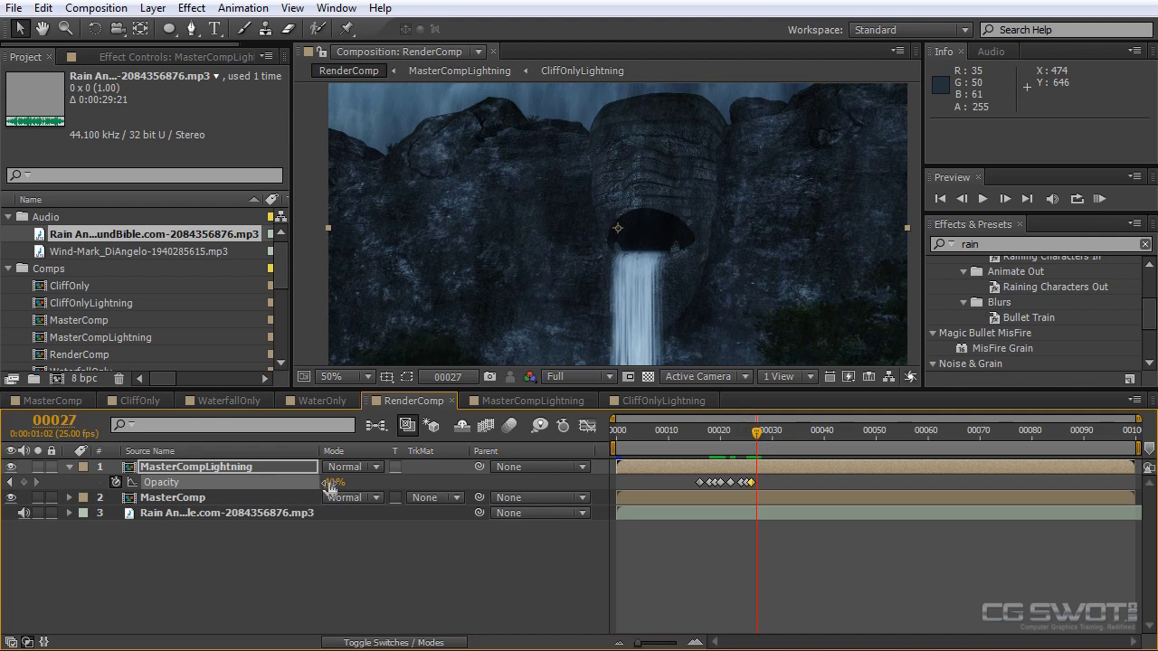
left_click_drag(327, 487, 380, 485)
left_click_drag(759, 431, 772, 432)
left_click_drag(351, 486, 263, 543)
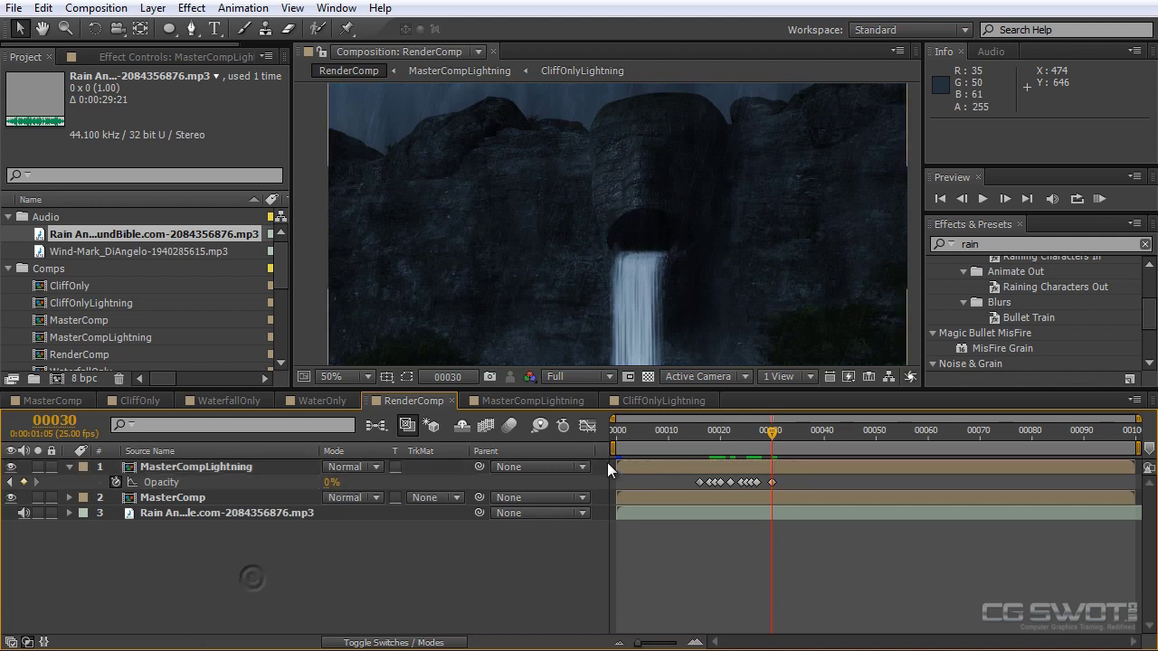
Limit RenderComp's work area to about frames 9 to 40 and preview the lightning flashes with sound
left_click_drag(616, 447, 659, 447)
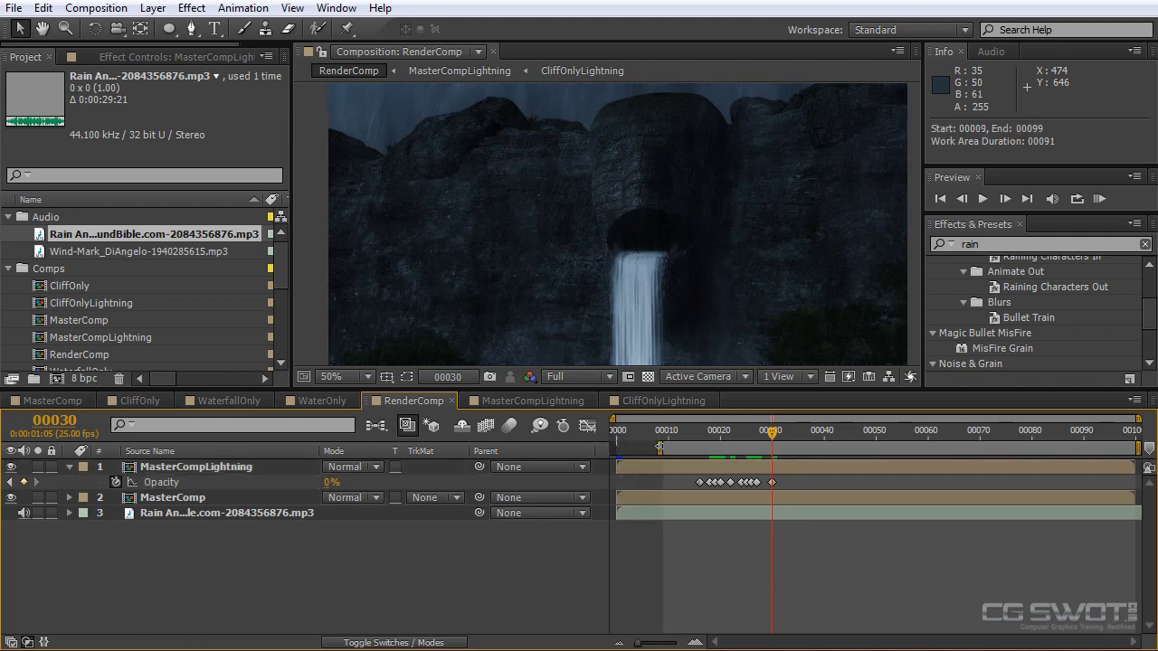
left_click_drag(1139, 447, 826, 447)
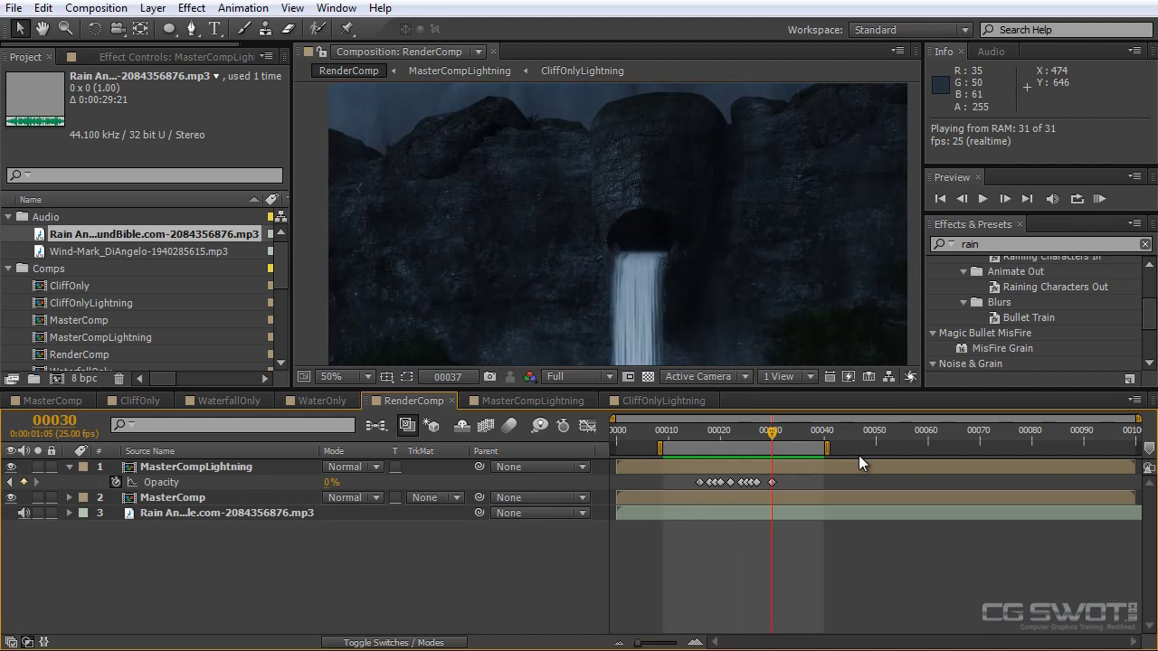
Shift the second flash's five opacity keyframes two frames later and preview the flashes again
left_click_drag(744, 434, 740, 441)
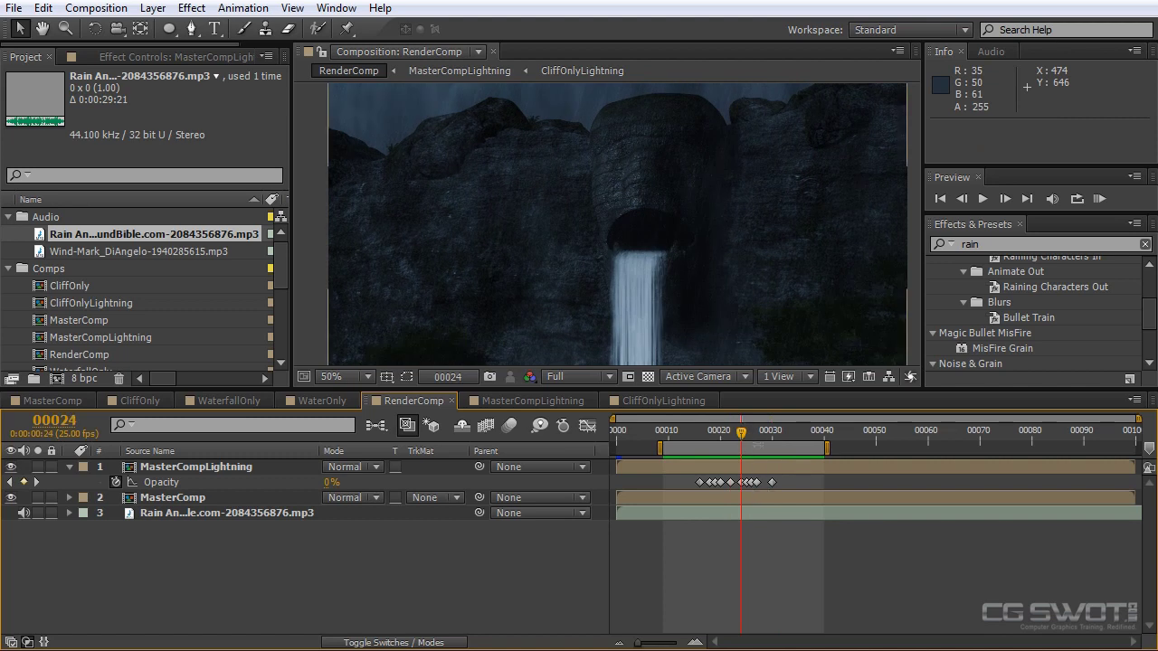
mouse_move(774, 480)
left_mouse_down()
mouse_move(737, 486)
mouse_move(752, 484)
left_mouse_up()
key("KP_0")
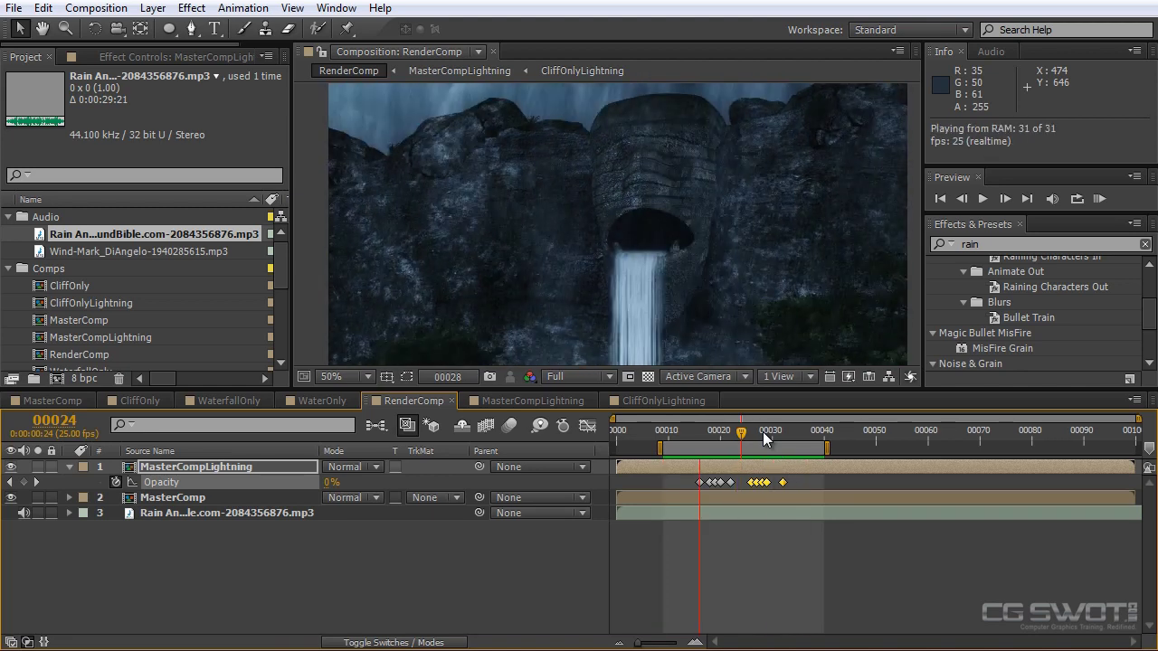
key("space")
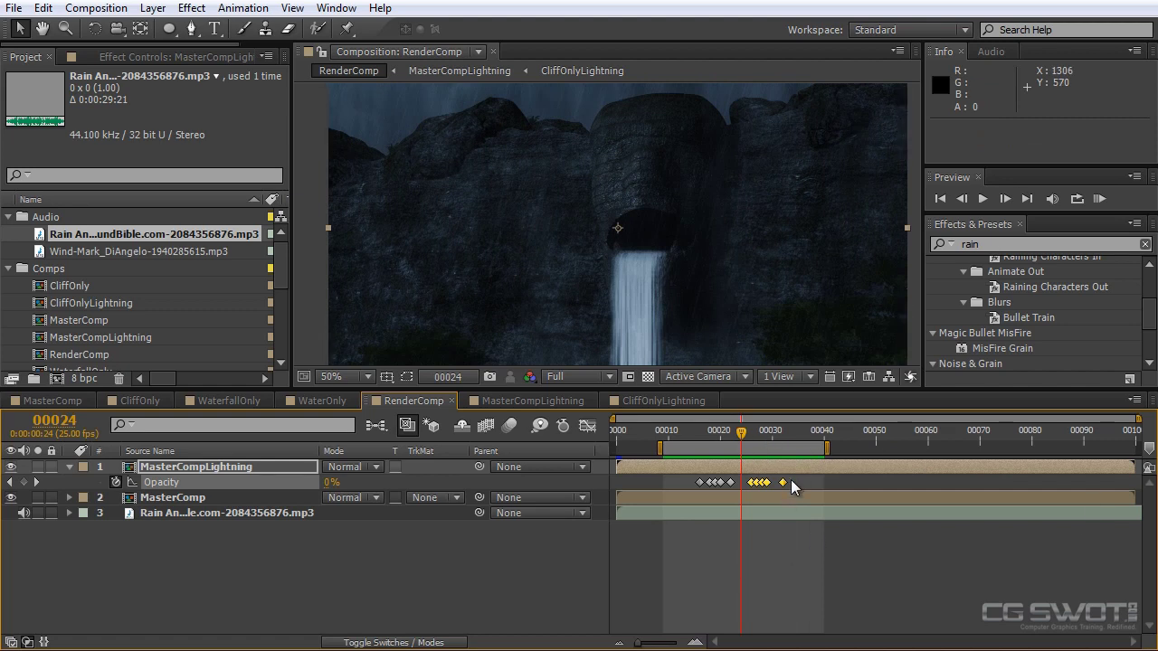
Retime the second flash's opacity keyframes earlier, to frames 24, 25, 27, 28 and 31, and preview the flashes
mouse_move(750, 486)
left_mouse_down()
mouse_move(740, 483)
mouse_move(779, 479)
mouse_move(757, 483)
left_mouse_up()
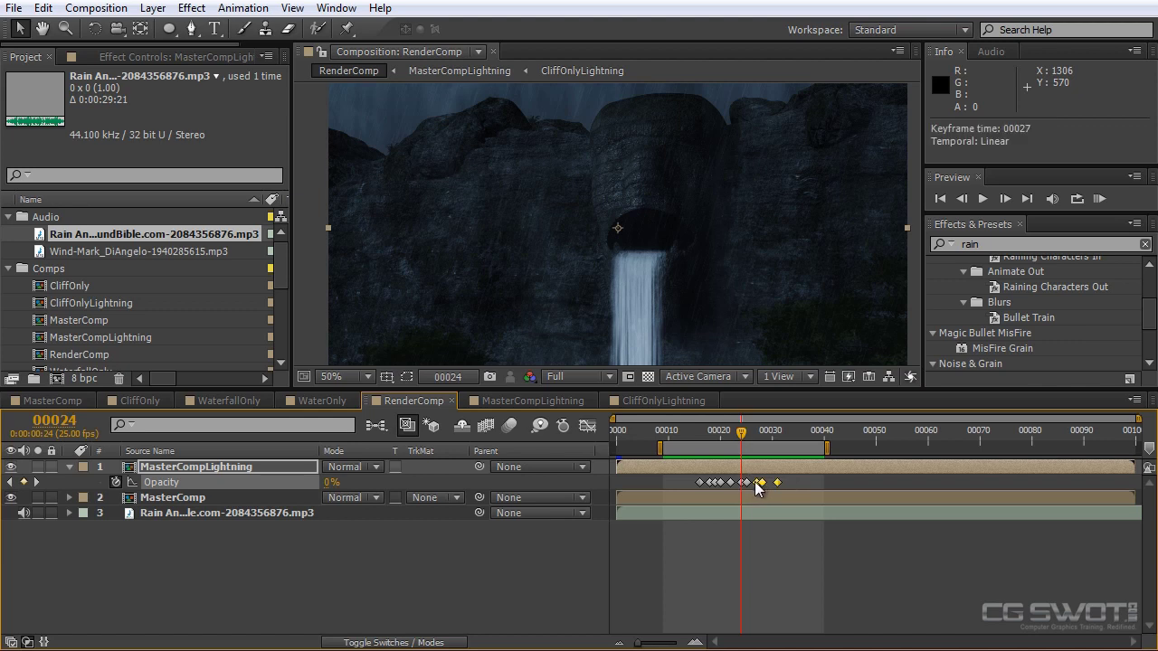
key("KP_0")
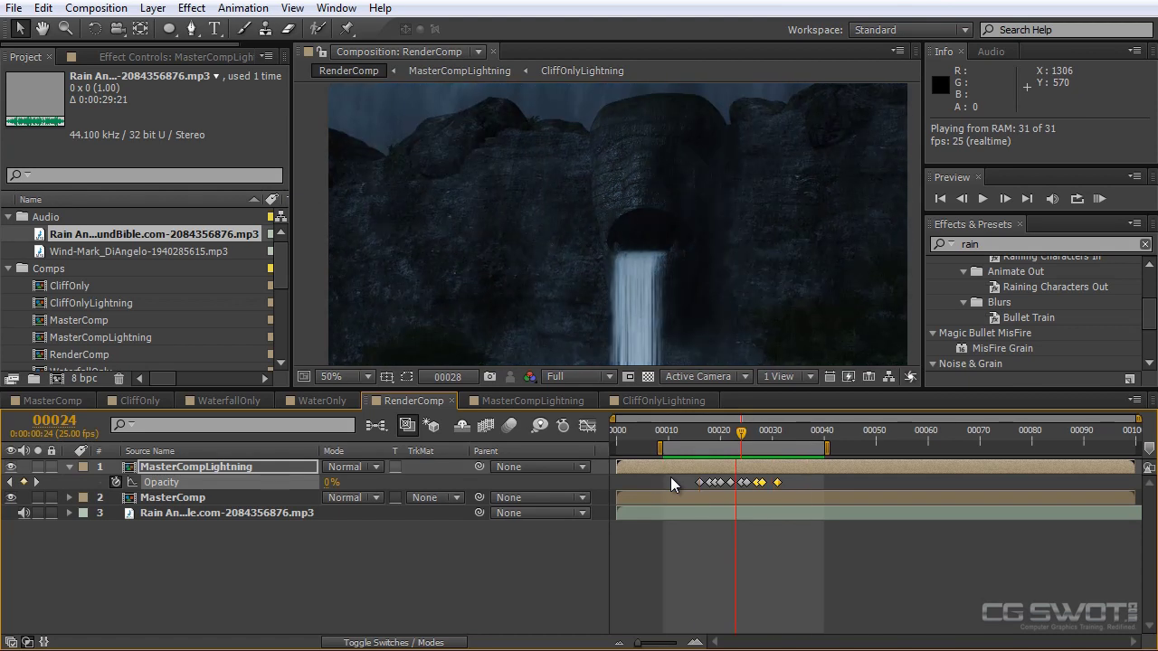
Delete MasterCompLightning's opacity keyframe at frame 27 and preview the lightning flashes from before the first one
mouse_move(752, 432)
left_mouse_down()
mouse_move(763, 432)
mouse_move(736, 435)
mouse_move(763, 434)
left_mouse_up()
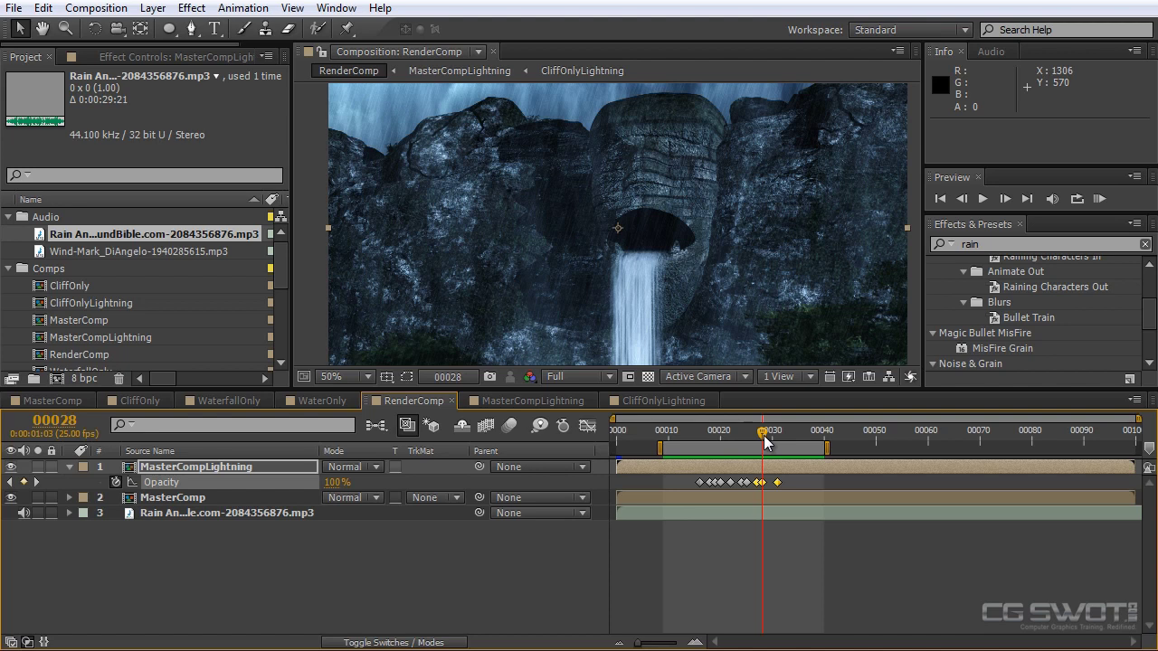
left_click(756, 483)
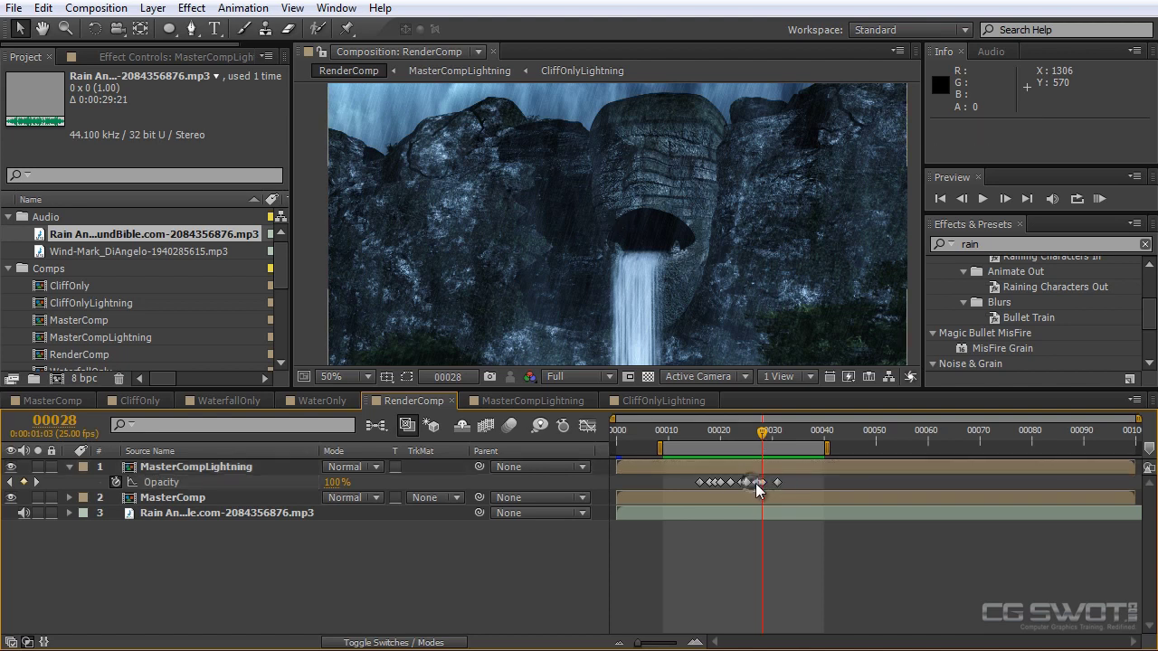
key("Delete")
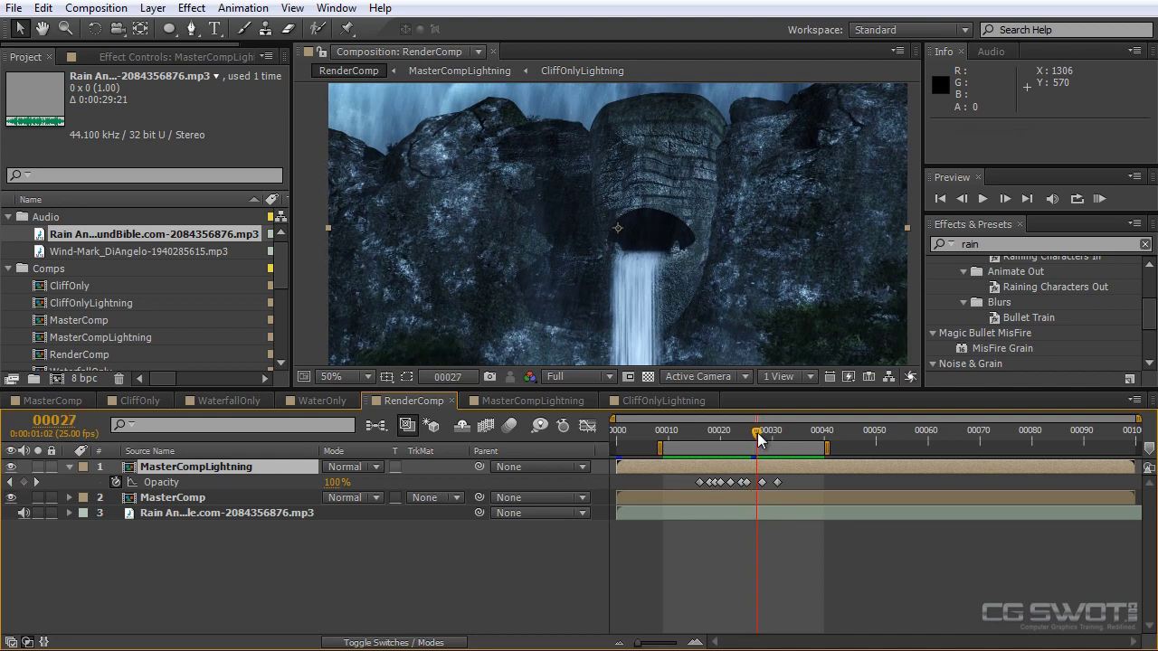
left_click_drag(764, 432, 658, 435)
key("KP_0")
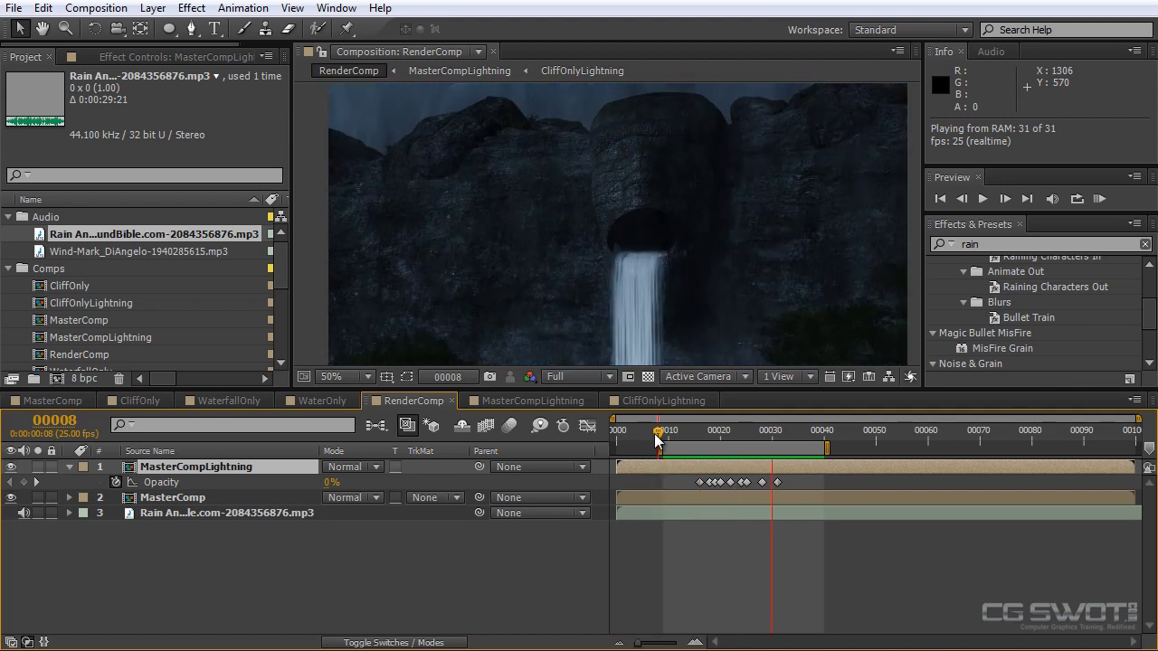
Extend RenderComp's work area to the full composition, frames 0 to 99, and return to frame 0
mouse_move(744, 433)
left_mouse_down()
mouse_move(722, 435)
mouse_move(800, 436)
mouse_move(740, 439)
left_mouse_up()
left_click_drag(660, 447, 616, 447)
double_click(828, 447)
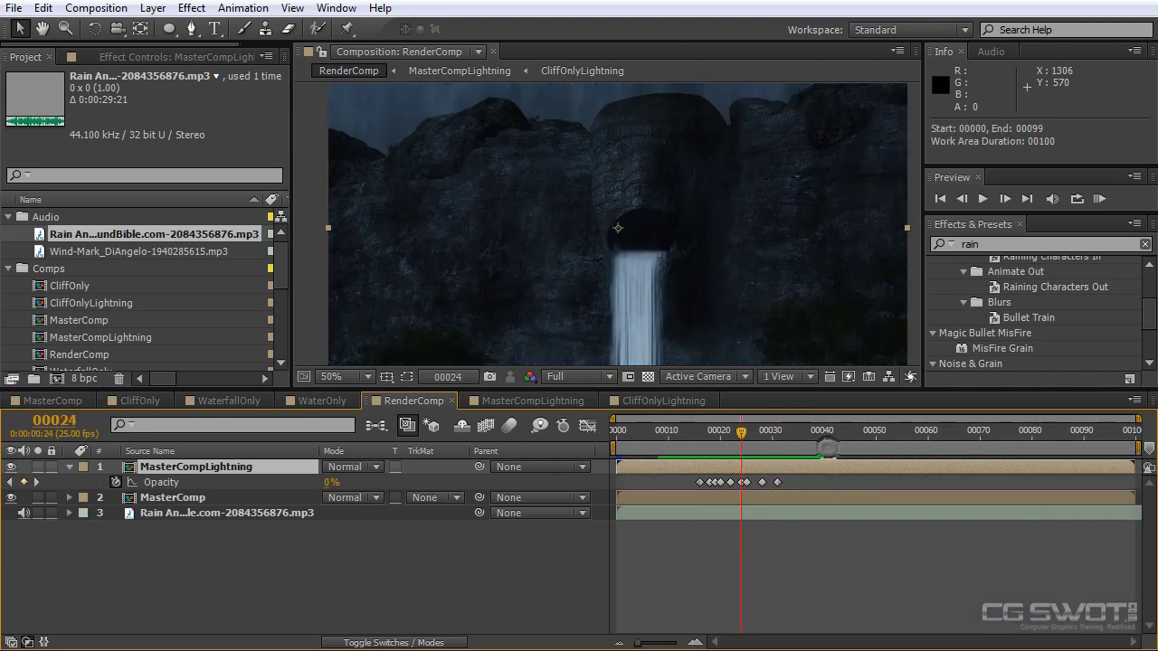
left_click_drag(742, 433, 606, 427)
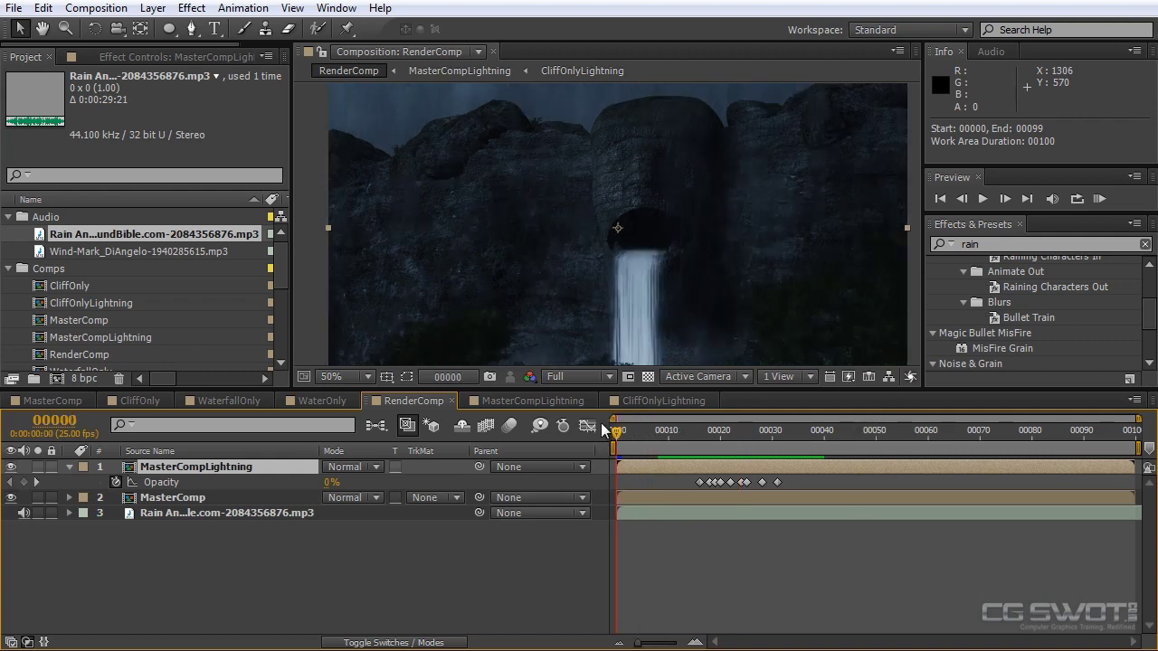
Enlarge the composition view, maximize it to fill the workspace, and play RenderComp from the start
left_click_drag(685, 390, 692, 472)
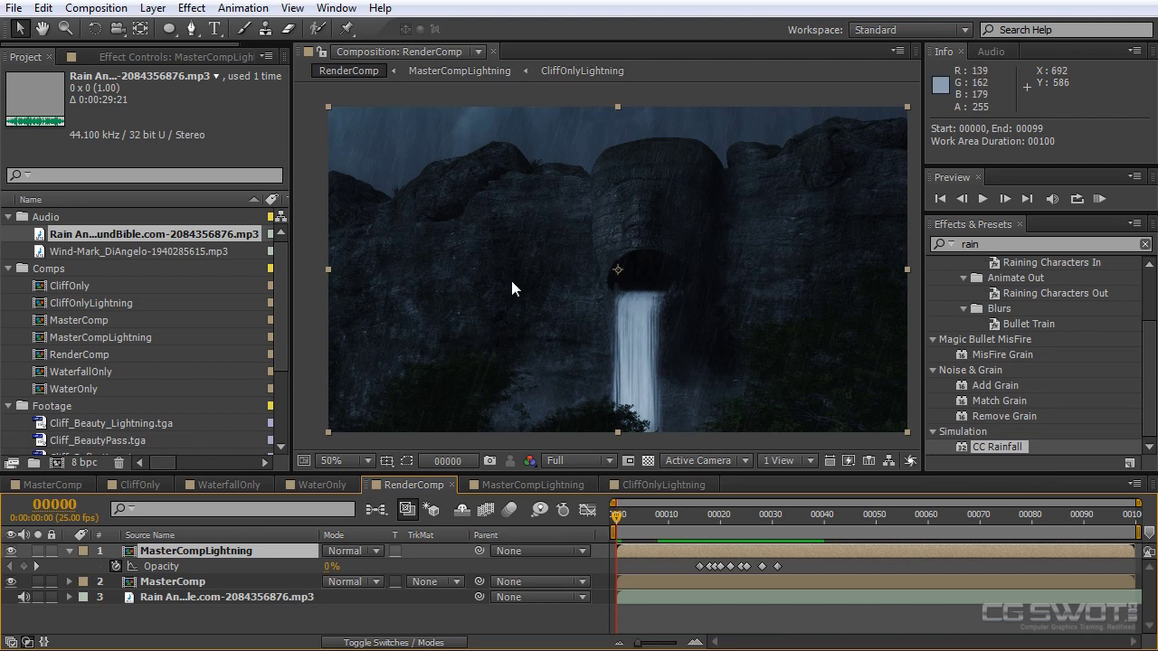
left_click(675, 91)
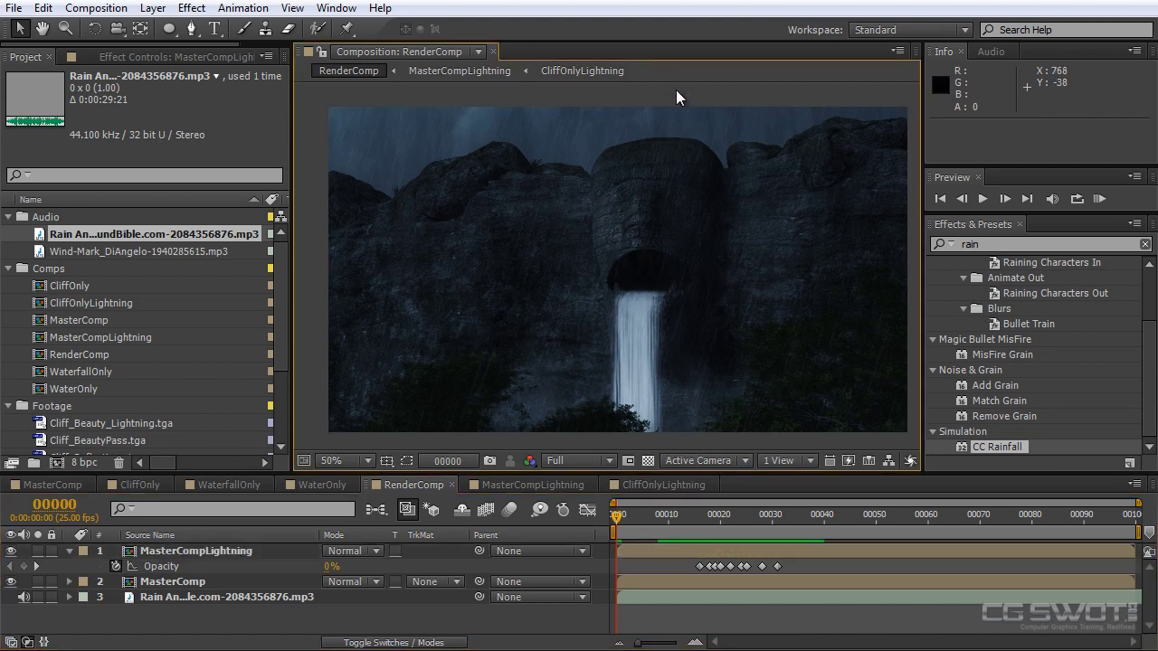
key("grave")
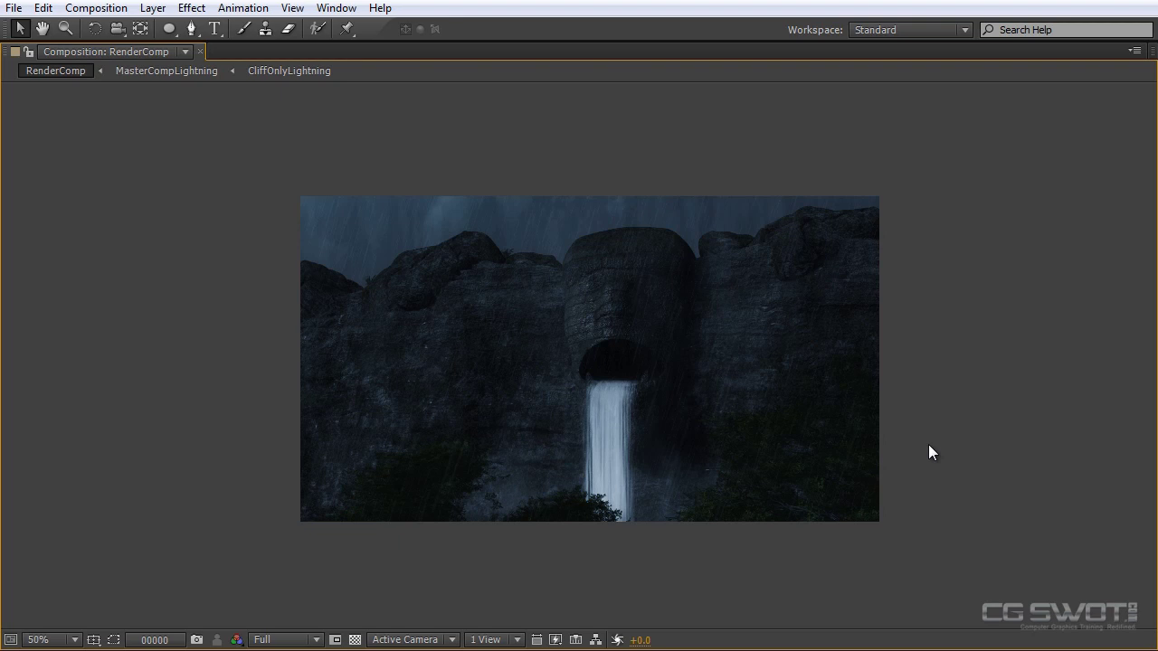
key("space")
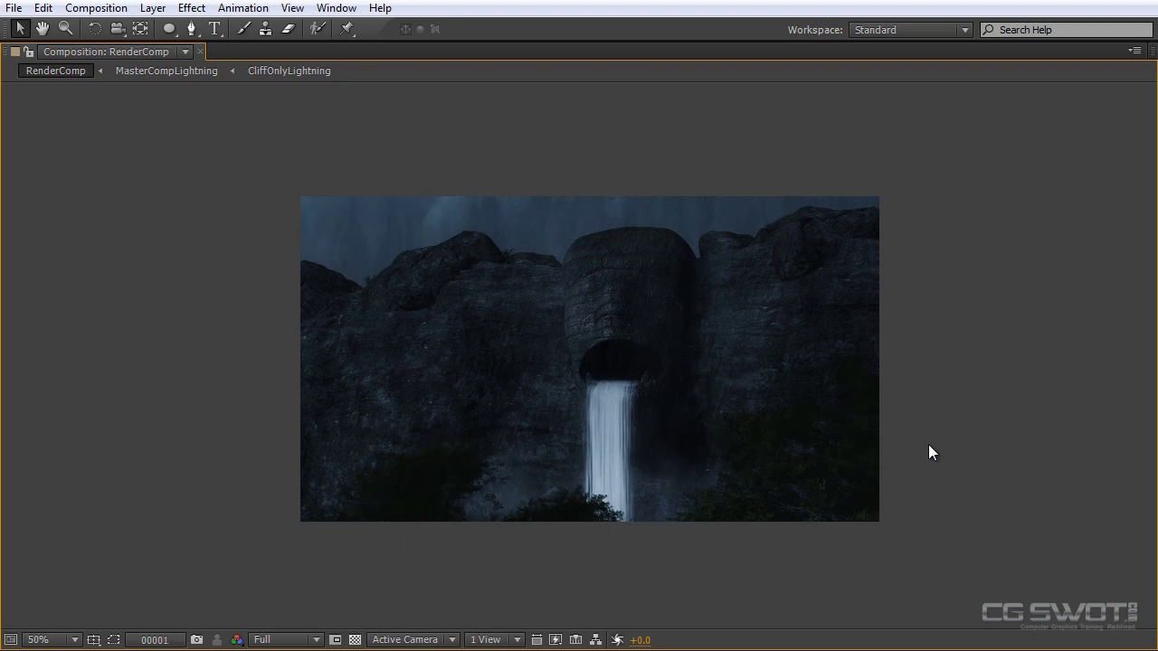